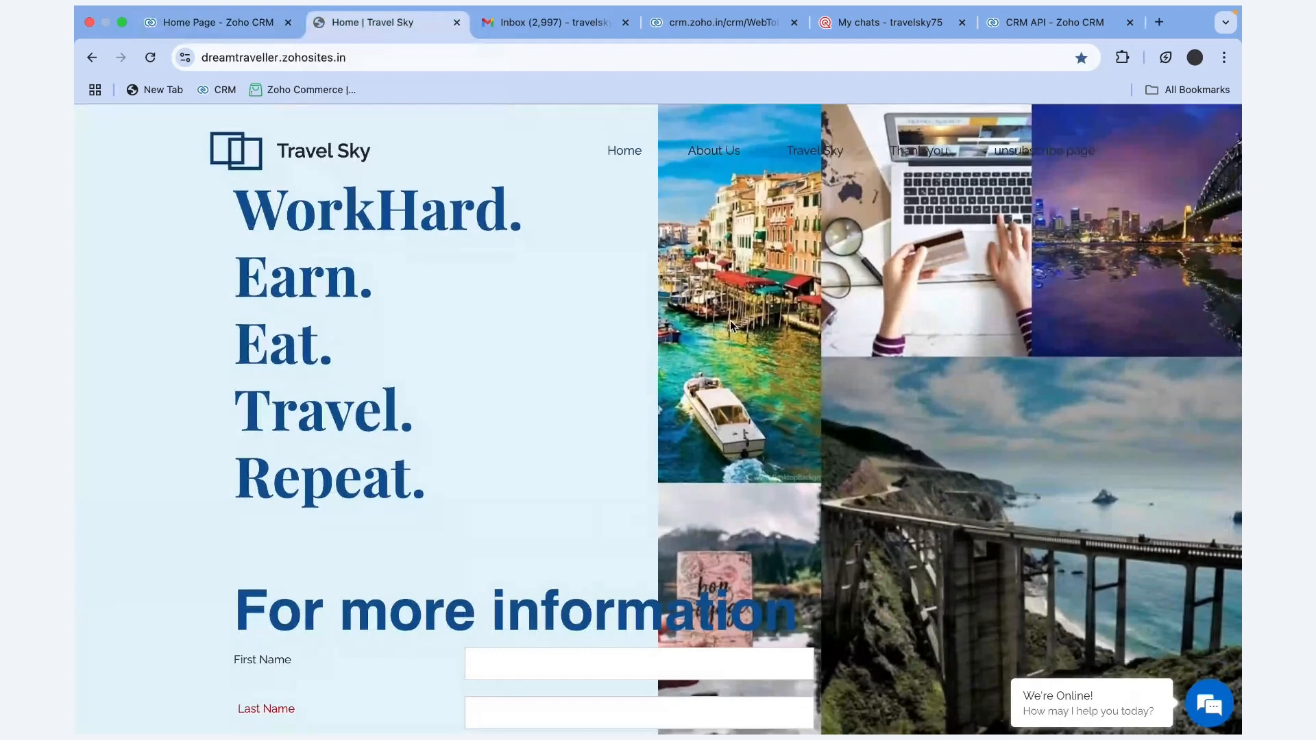
scroll(730, 320, "down", 4)
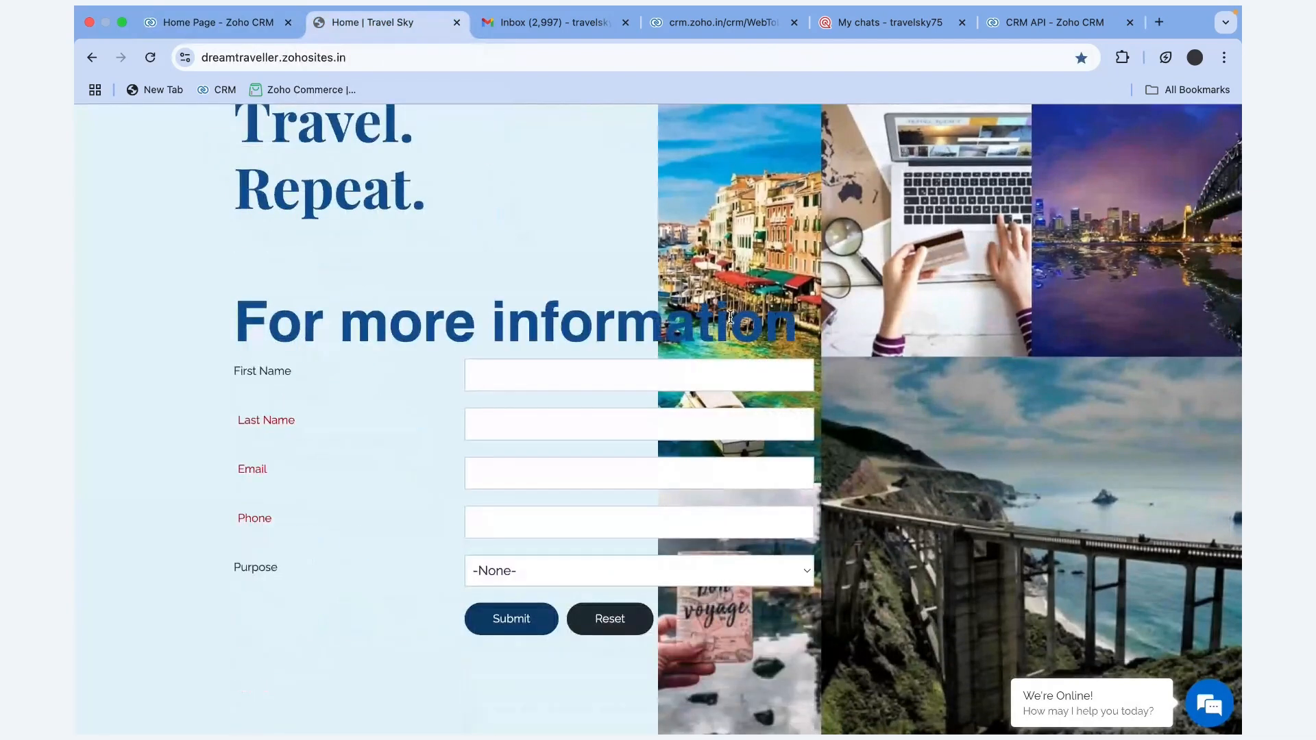
scroll(731, 317, "down", 4)
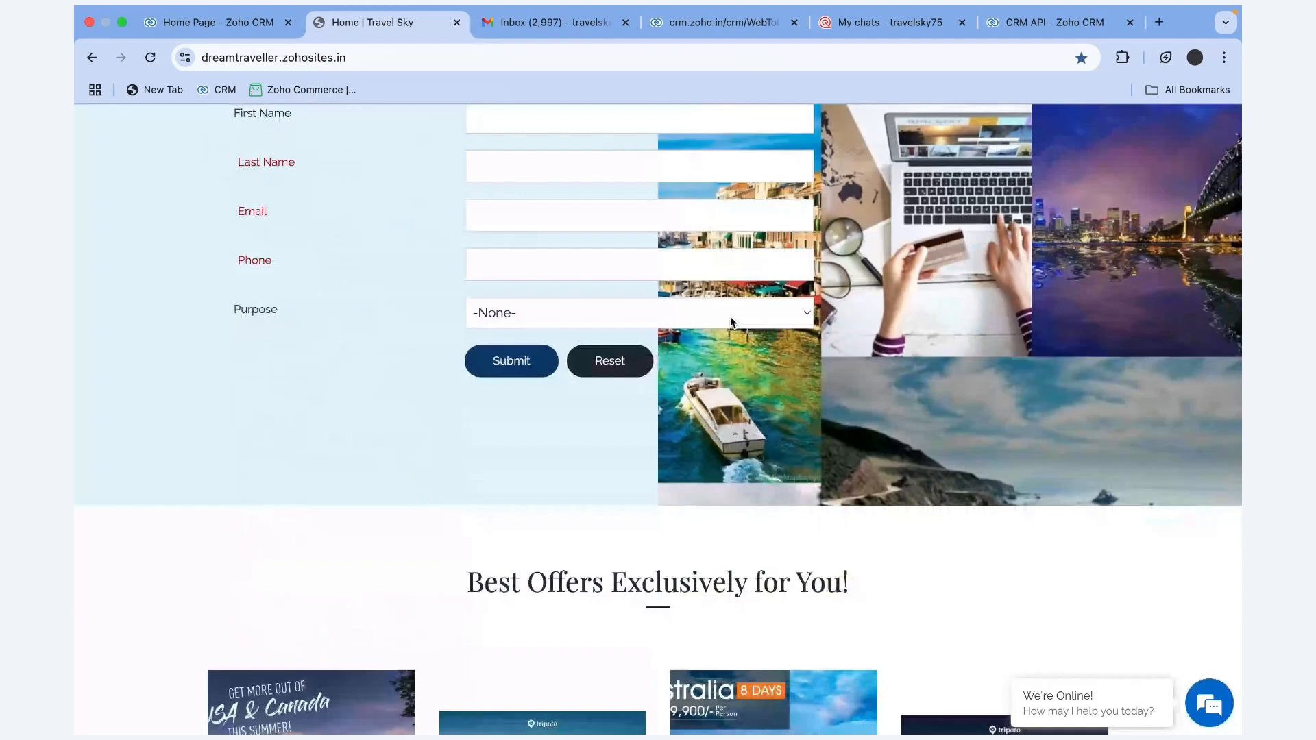
scroll(686, 356, "down", 10)
scroll(617, 377, "up", 1)
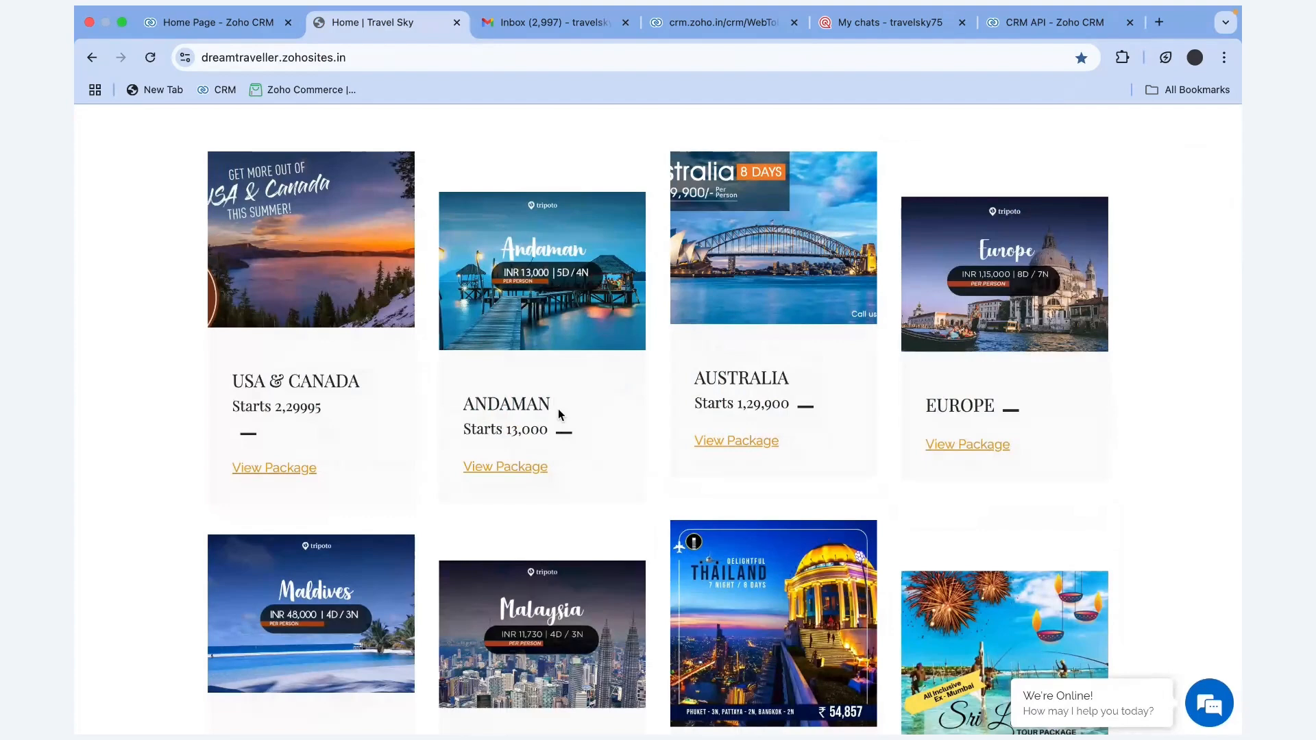
scroll(558, 409, "up", 1)
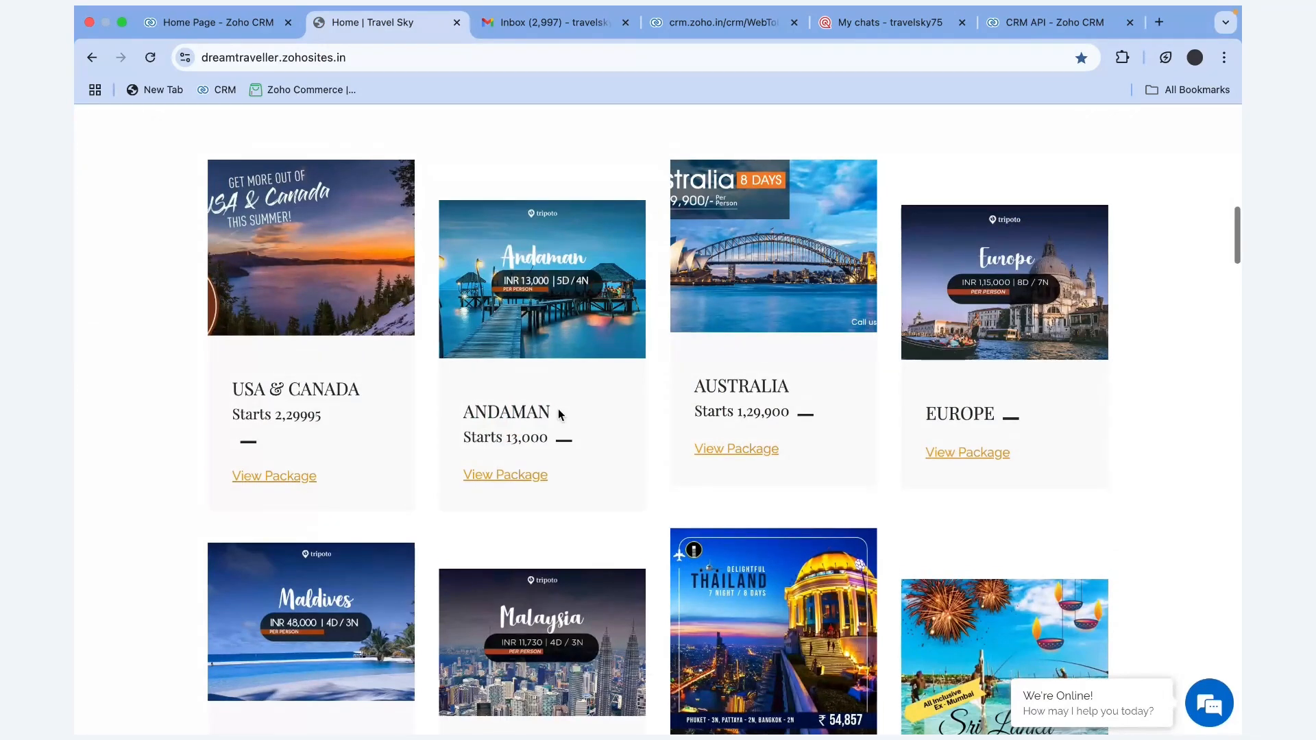
scroll(558, 408, "up", 10)
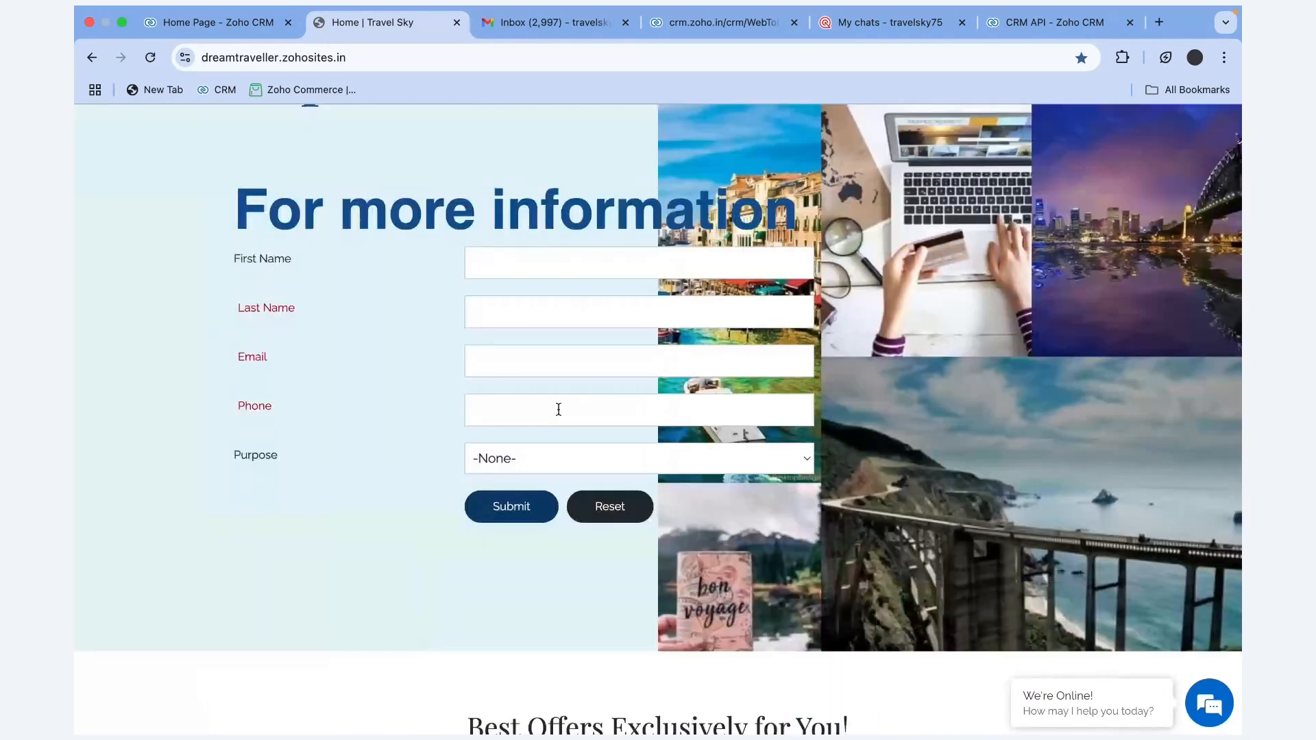
scroll(440, 308, "down", 1)
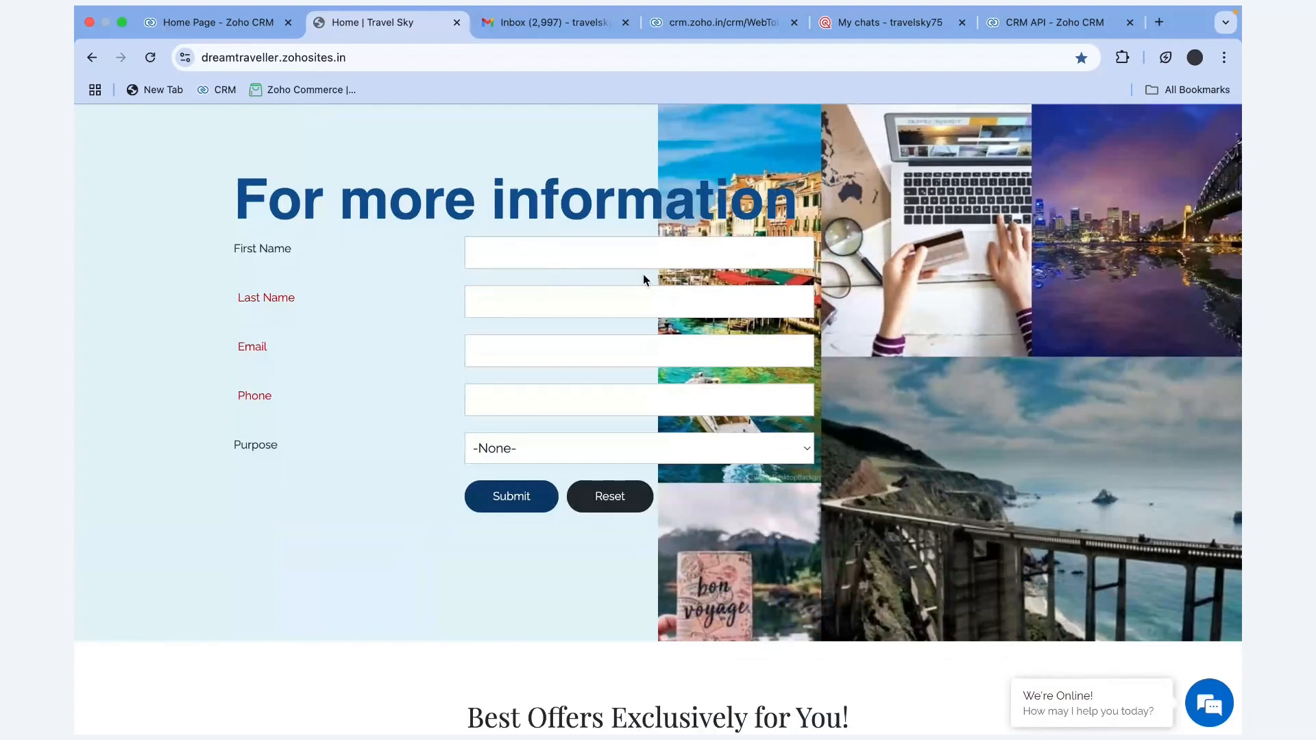
Go to Setup > Channels > Email in Zoho CRM and show the Email Parser rules
left_click(245, 31)
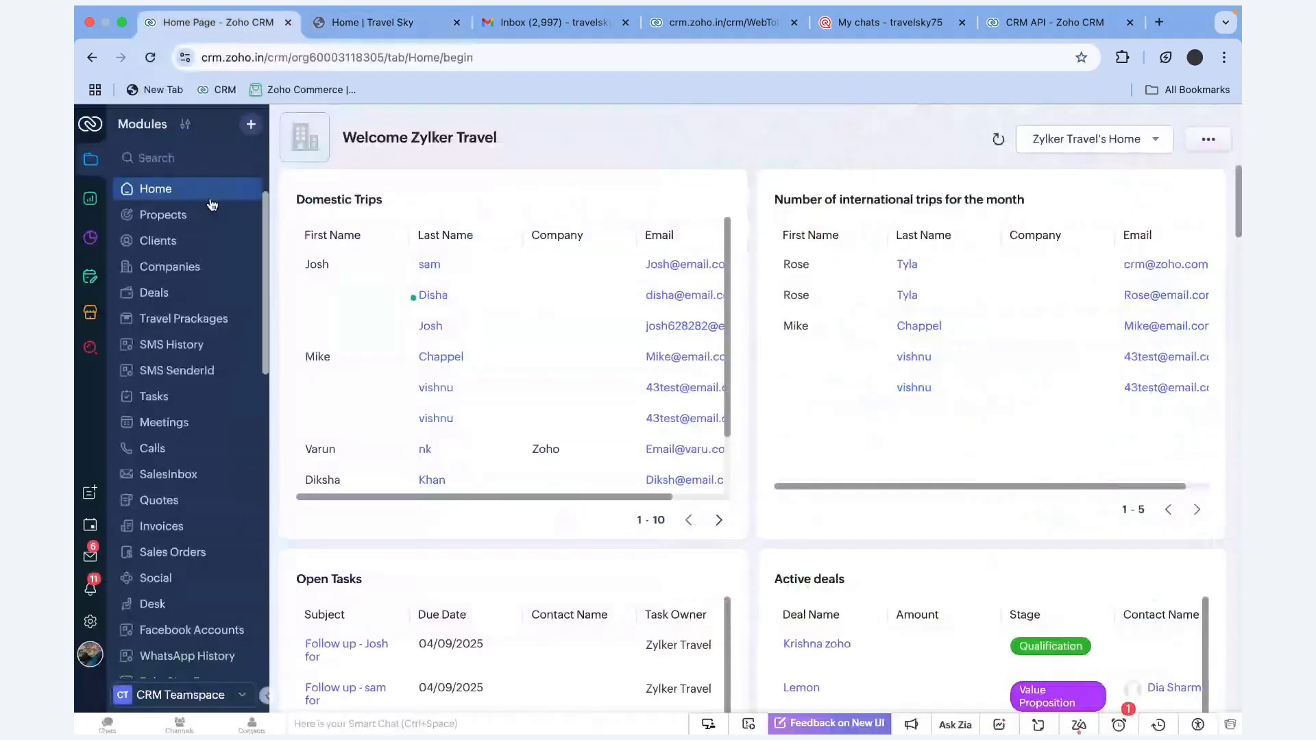
left_click(95, 612)
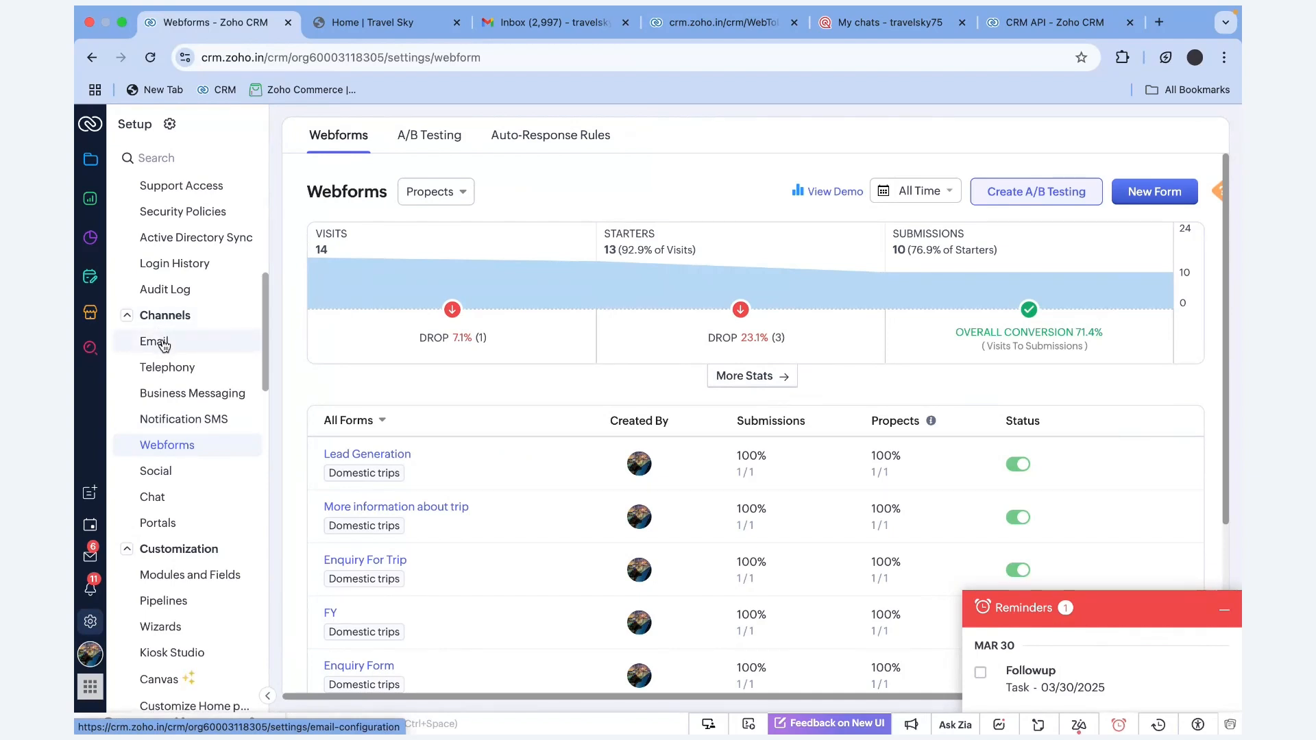
left_click(163, 345)
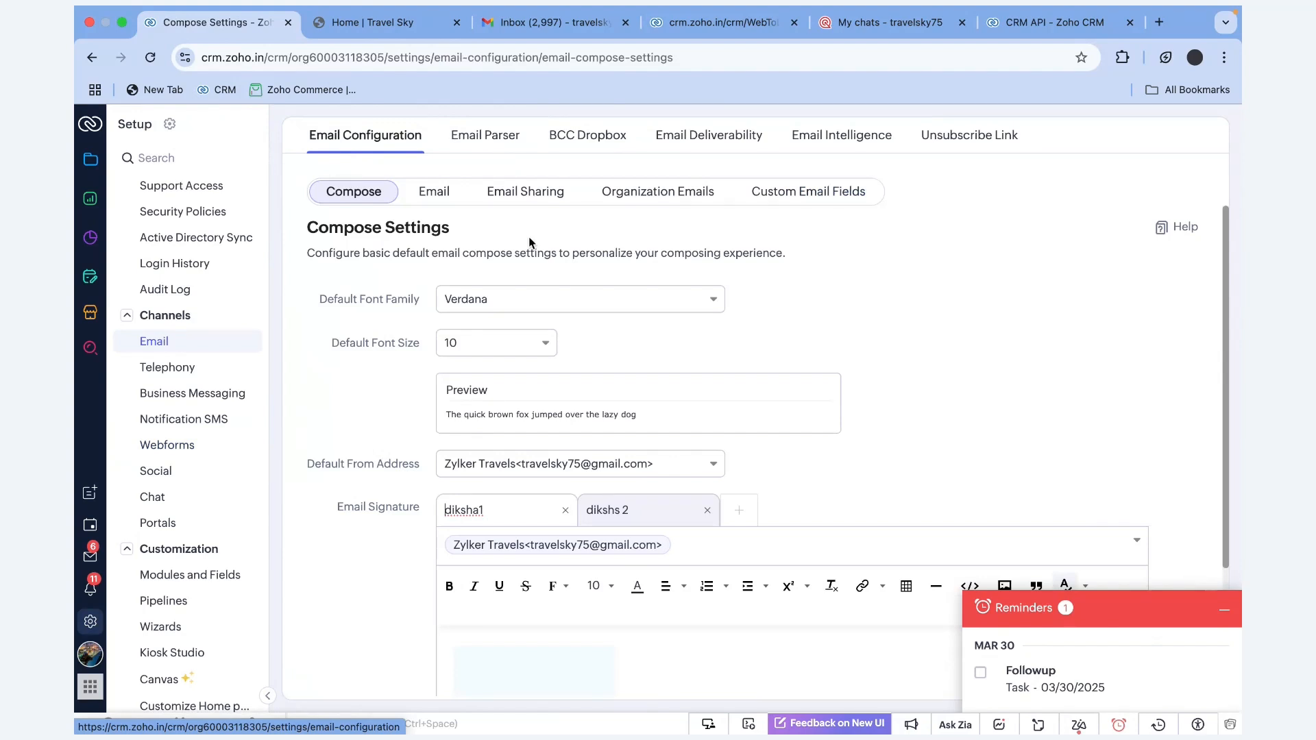
left_click(486, 135)
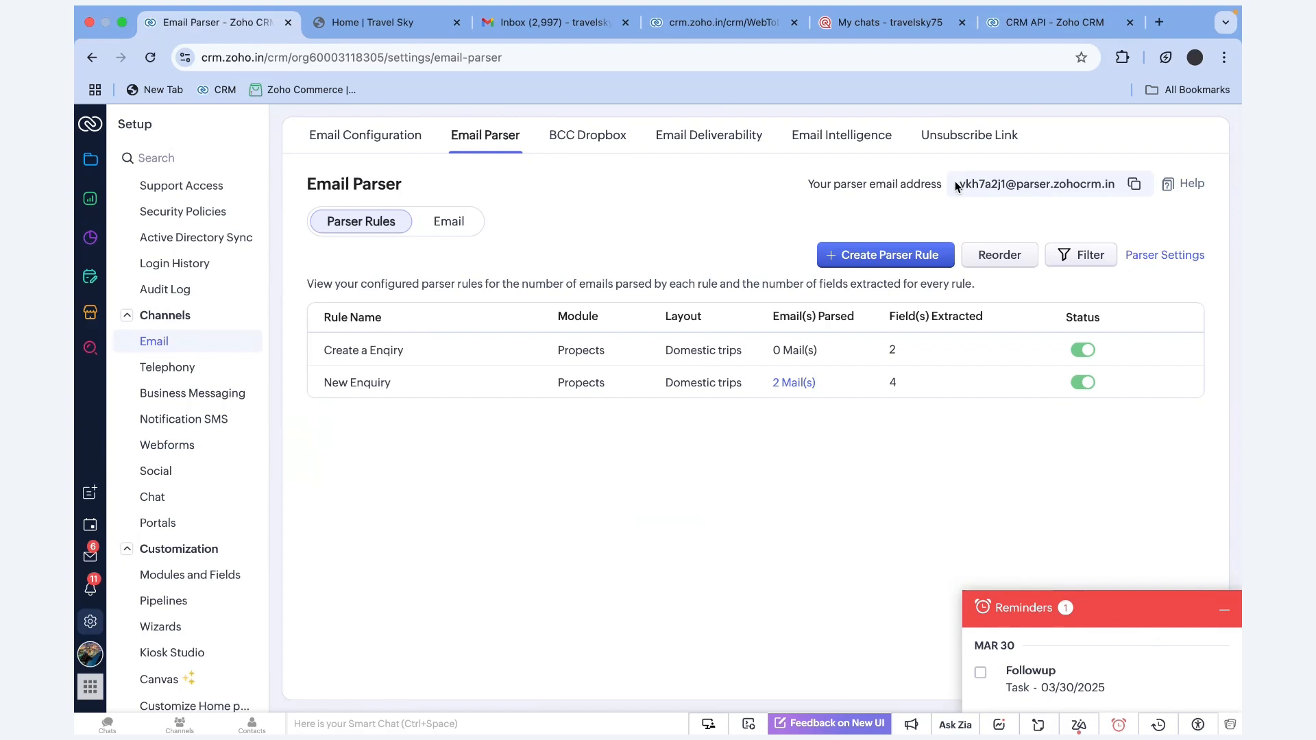
Select the parser address and view the 'Create a Enqiry' rule's sample email and field mappings
left_click(1135, 185)
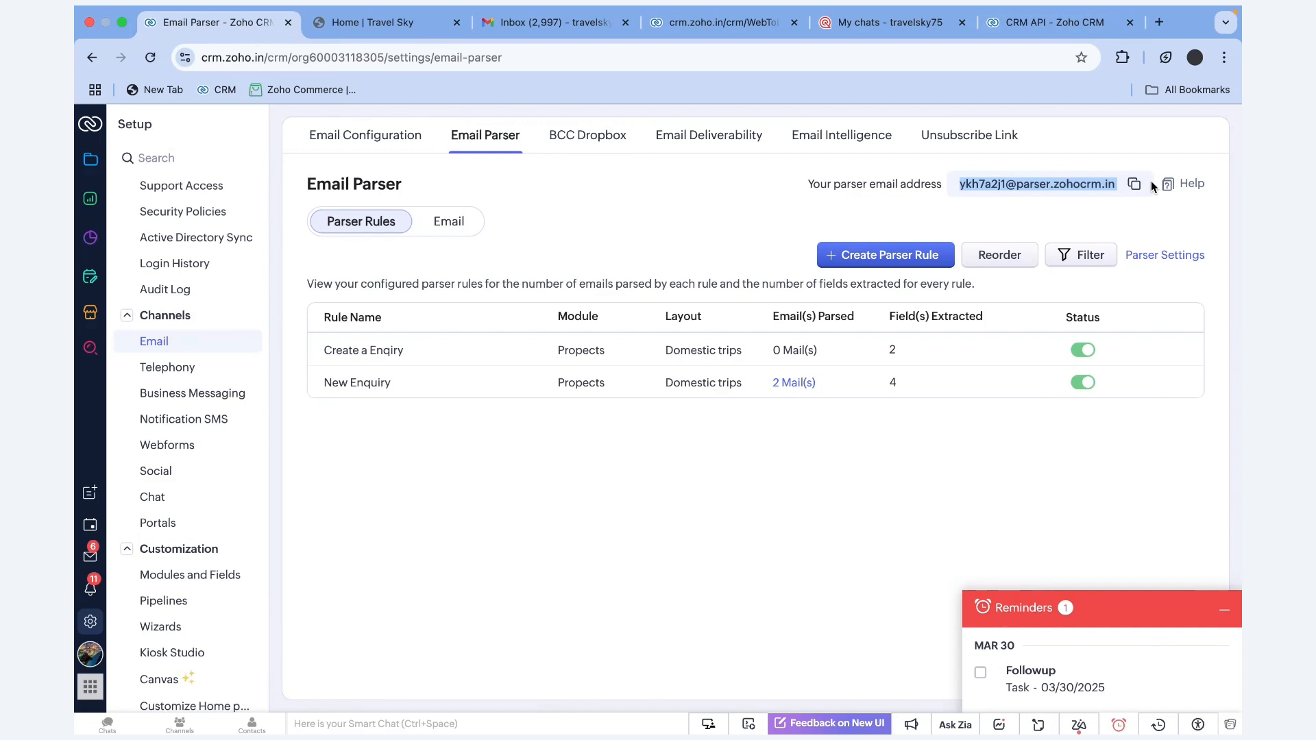
left_click(381, 360)
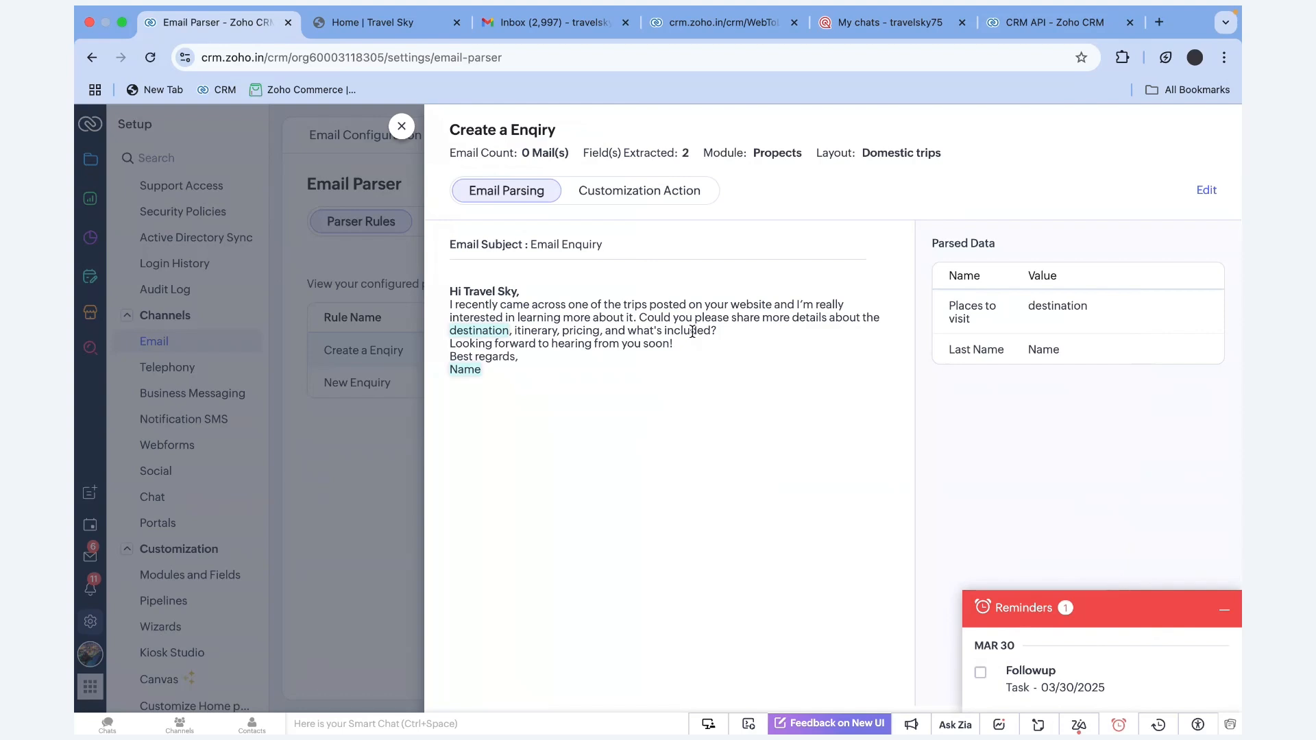
Highlight the Create a Enqiry sample email body, then close the rule details panel
left_click_drag(451, 291, 508, 372)
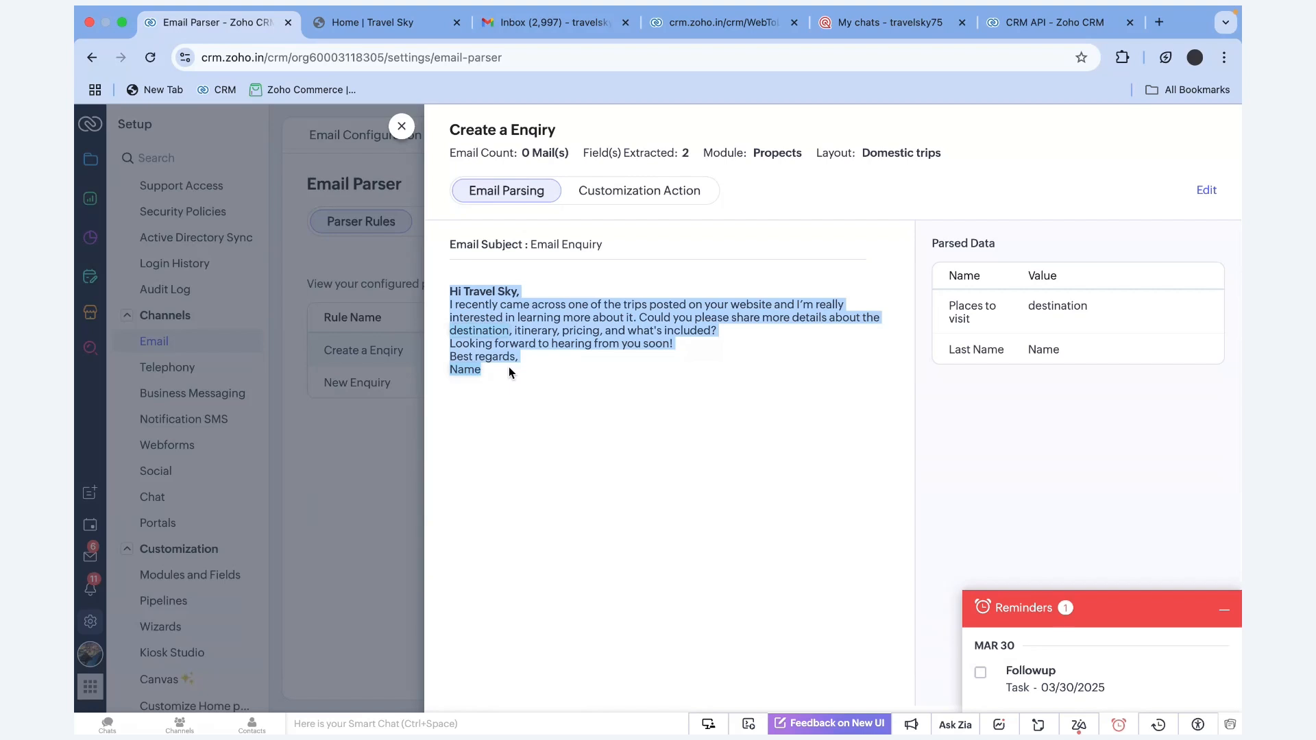
left_click(509, 367)
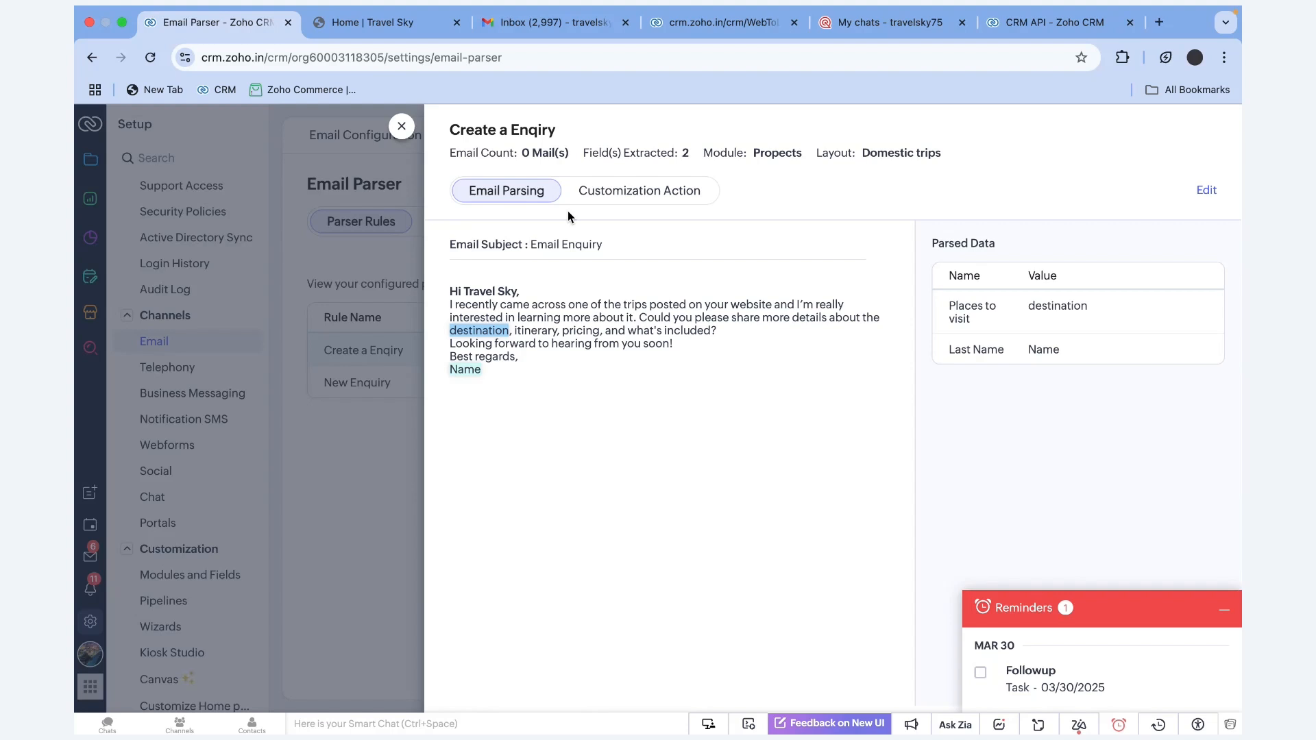
left_click(402, 125)
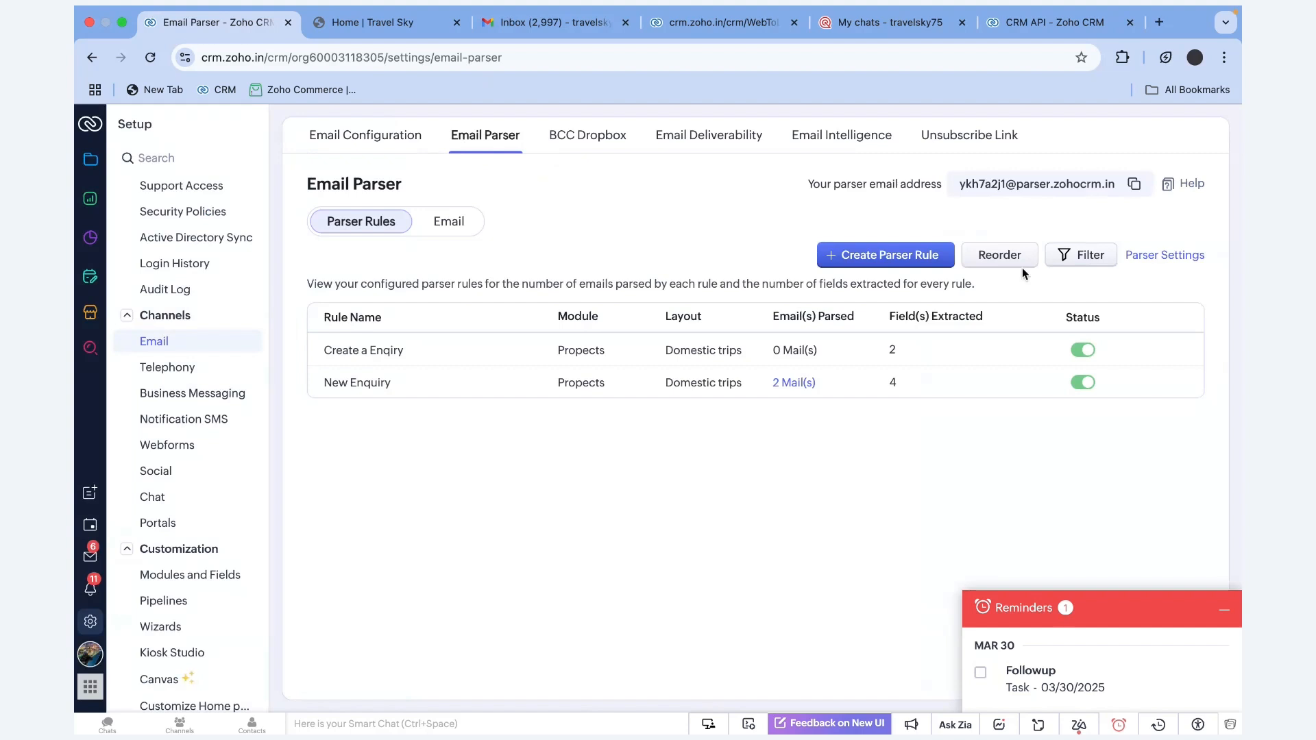
Copy the Zoho CRM parser email address to the clipboard and go to the Gmail inbox
left_click(925, 256)
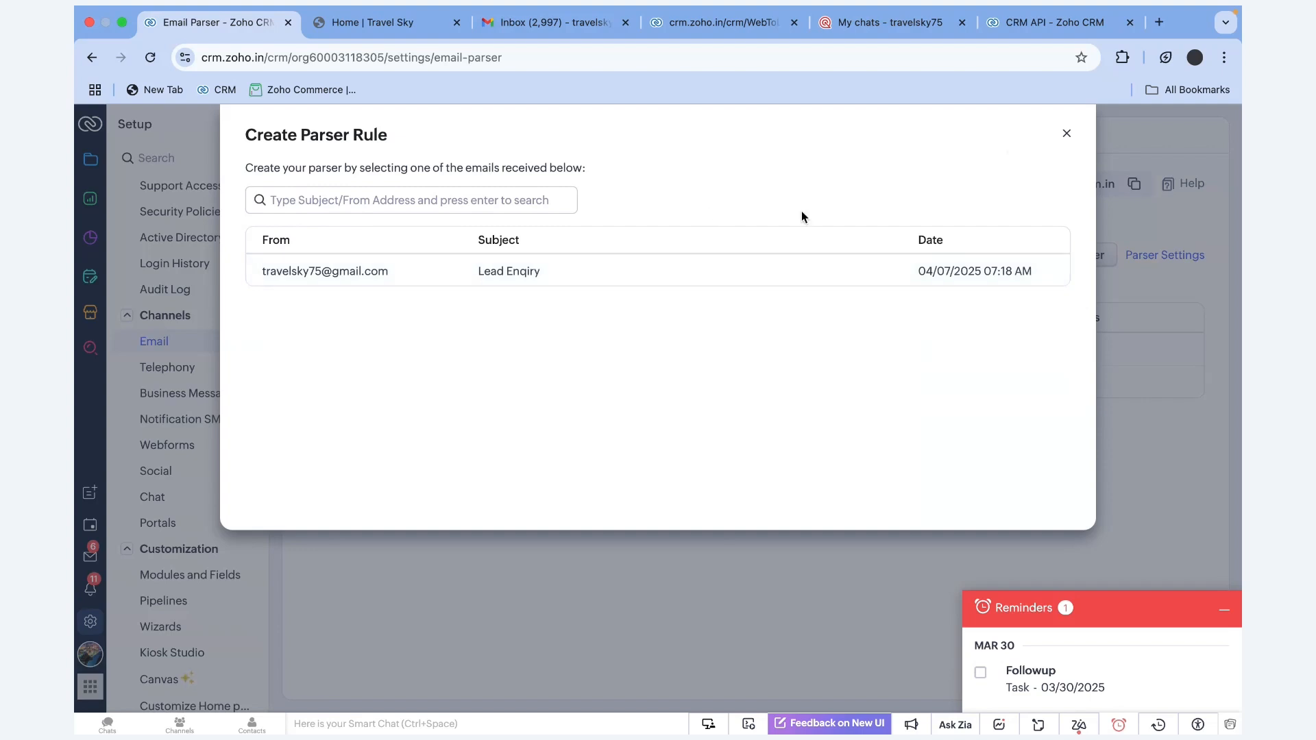
left_click(1067, 134)
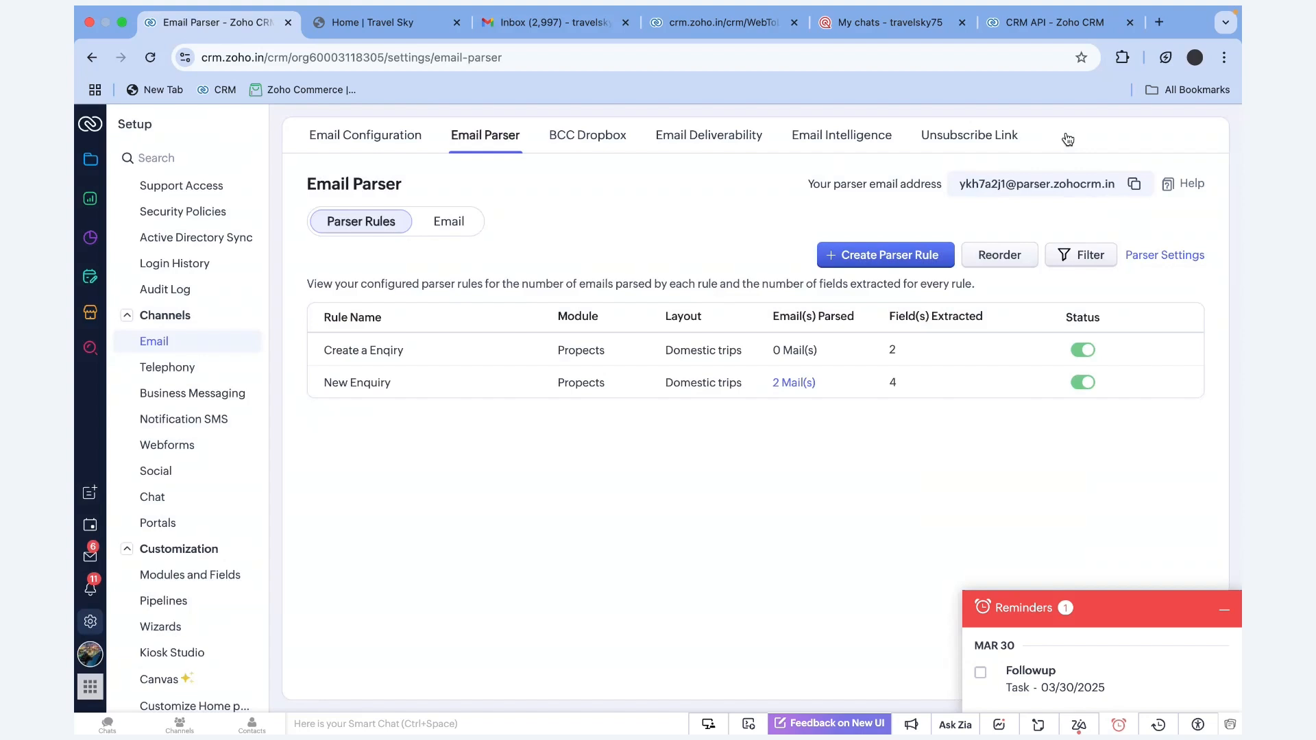
left_click(1134, 183)
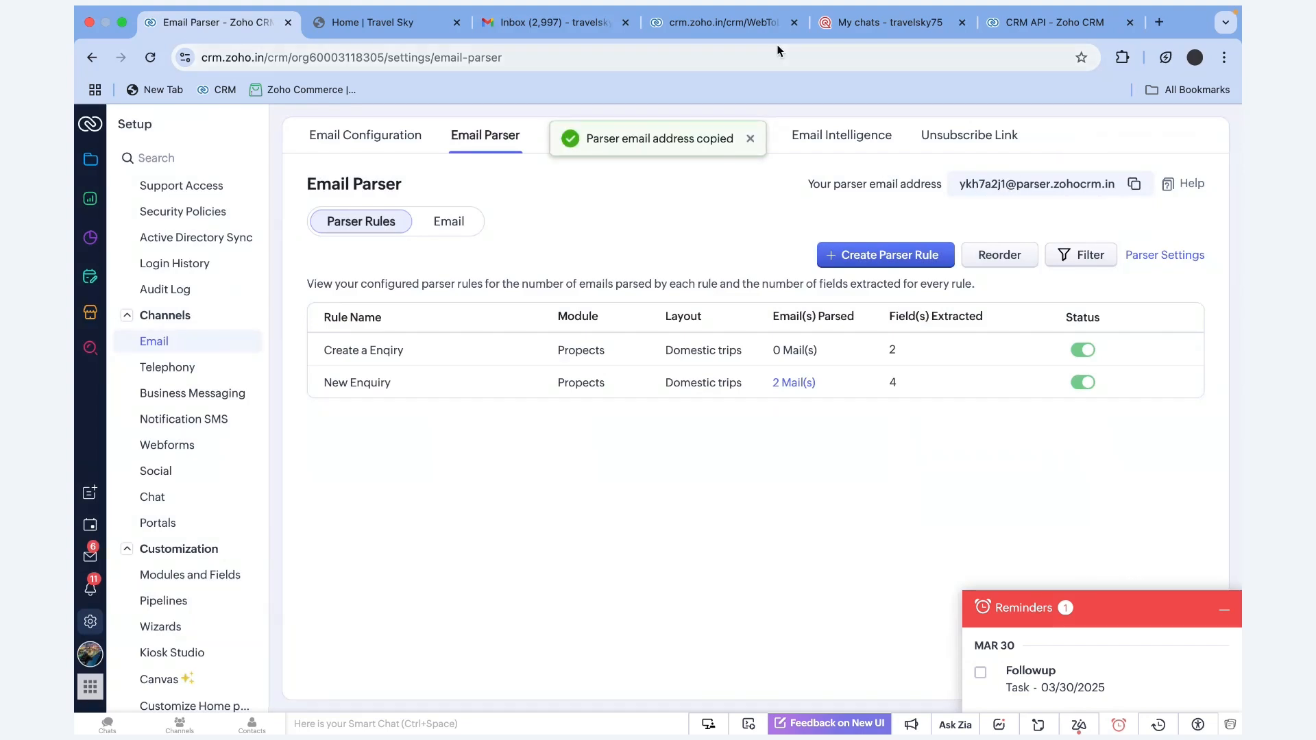
left_click(557, 22)
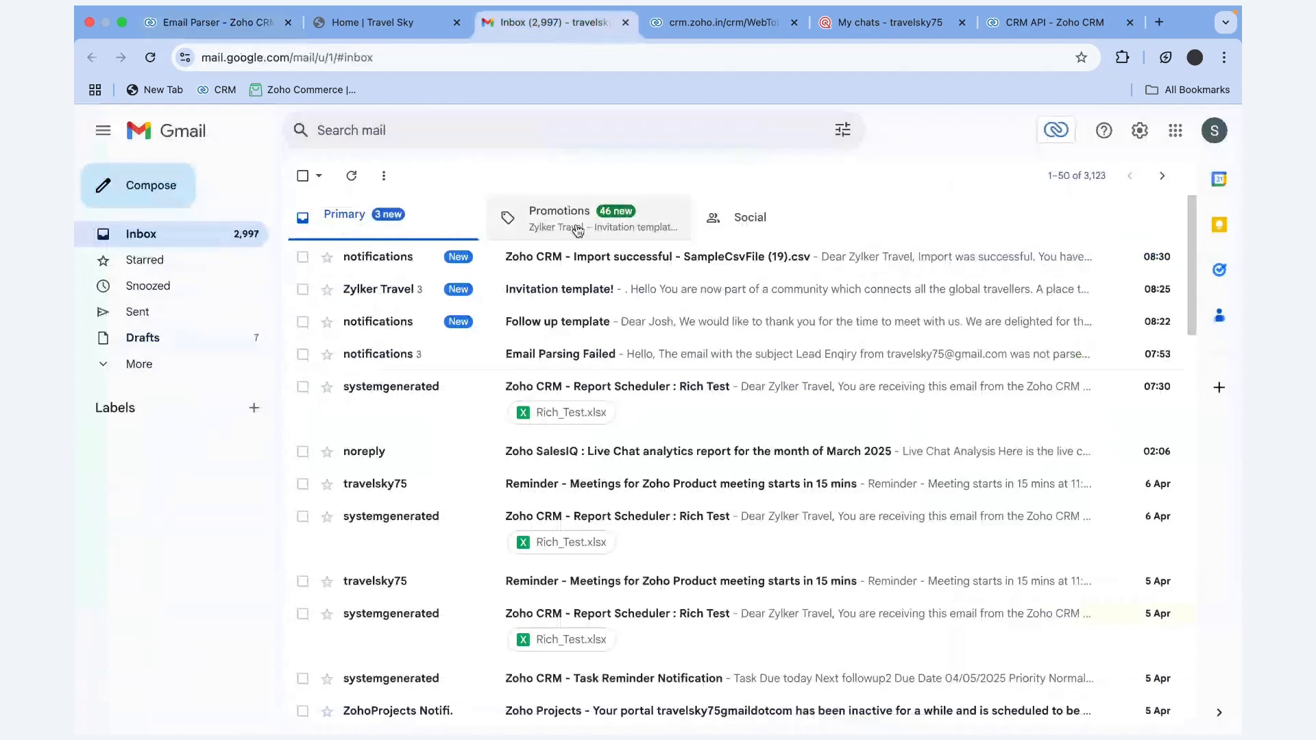
Compose a Gmail message to the pasted parser address with the subject 'Lead Enquiry Form'
left_click(152, 187)
key("ctrl+v")
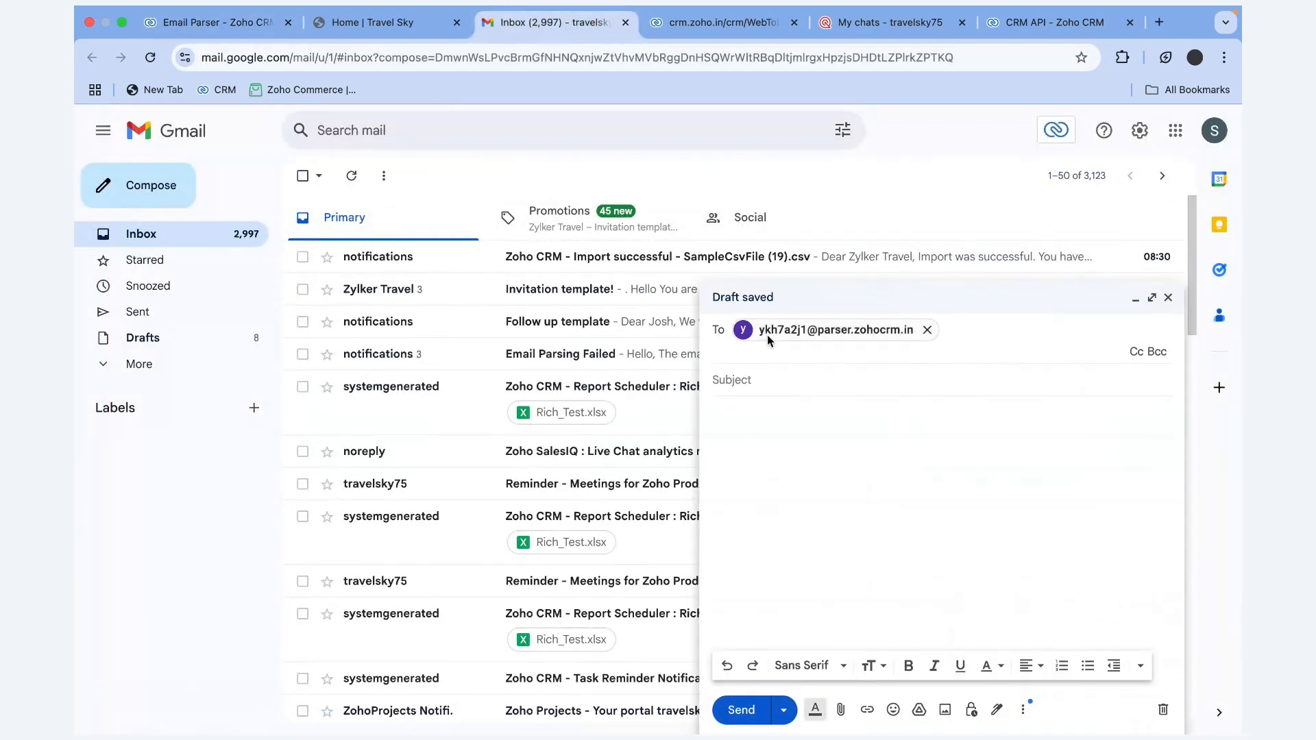
left_click(750, 384)
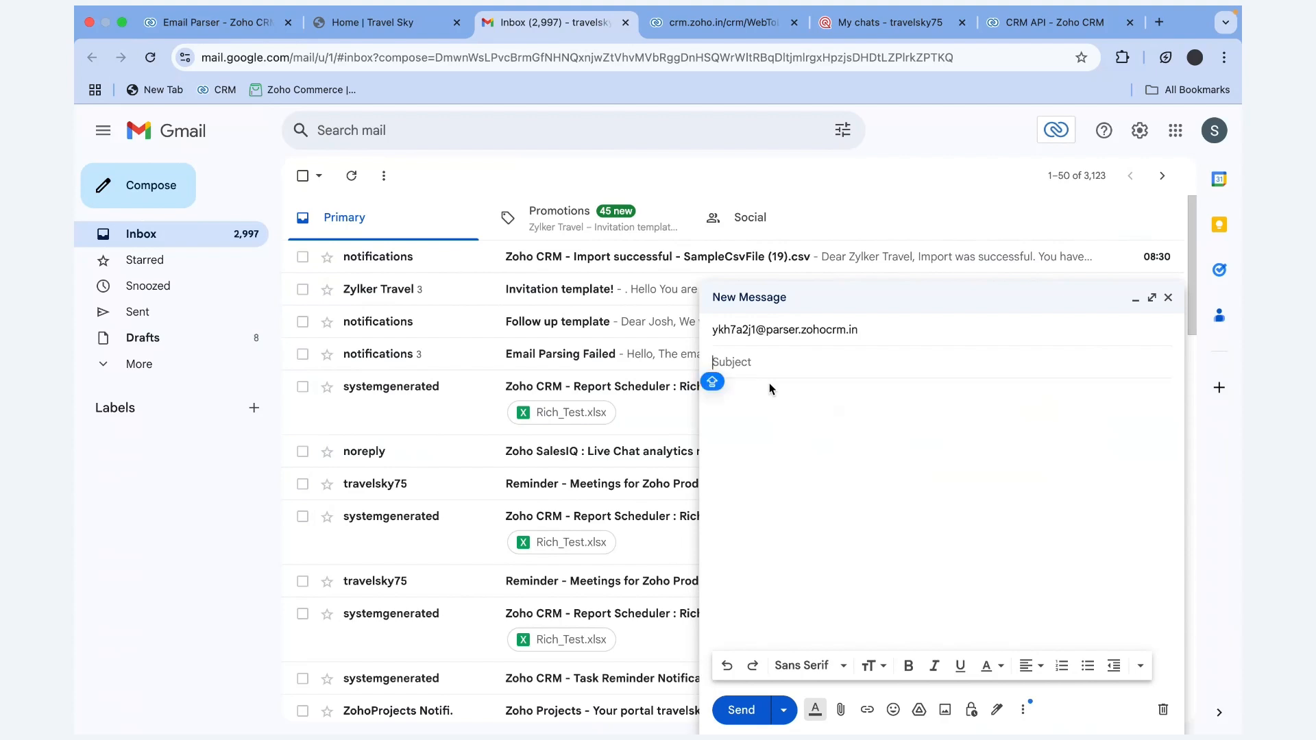
type("Leads")
key("BackSpace")
type("Quiry")
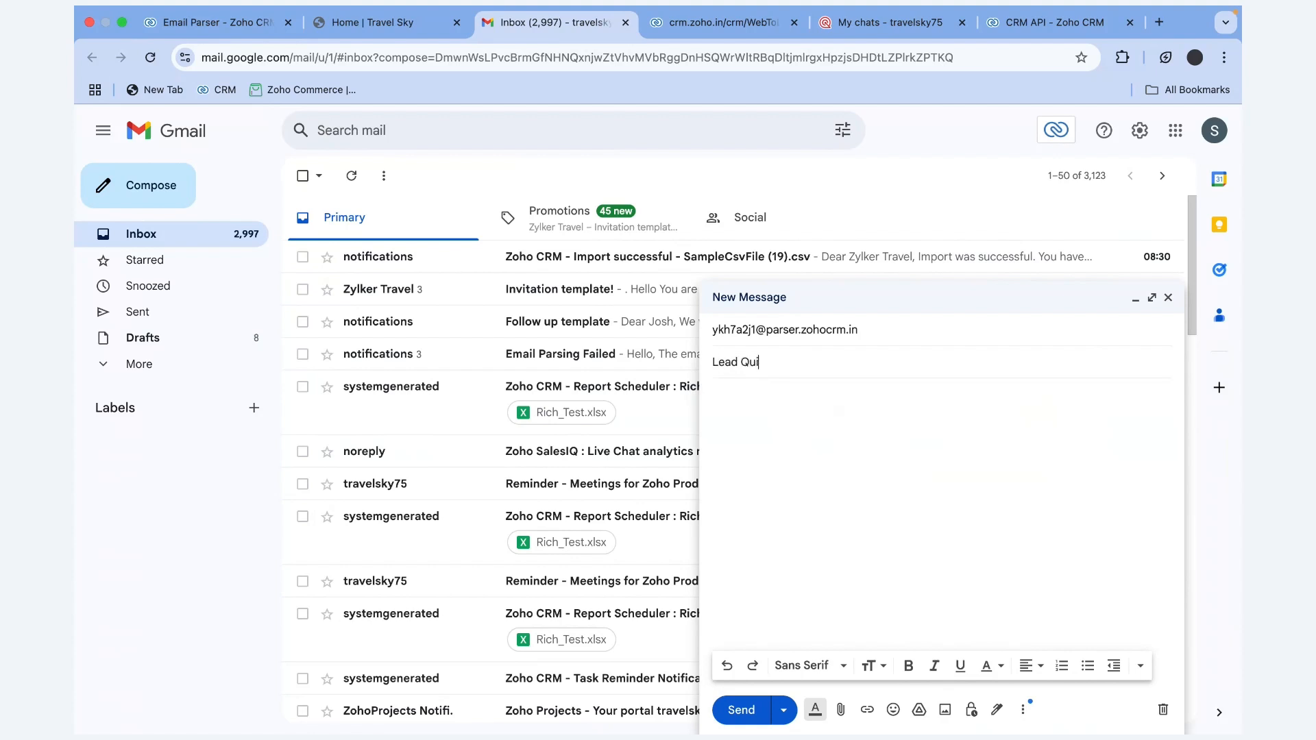
key("BackSpace")
key("BackSpace")
key("BackSpace")
key("BackSpace")
key("BackSpace")
type("Enquiry Form")
left_click(785, 421)
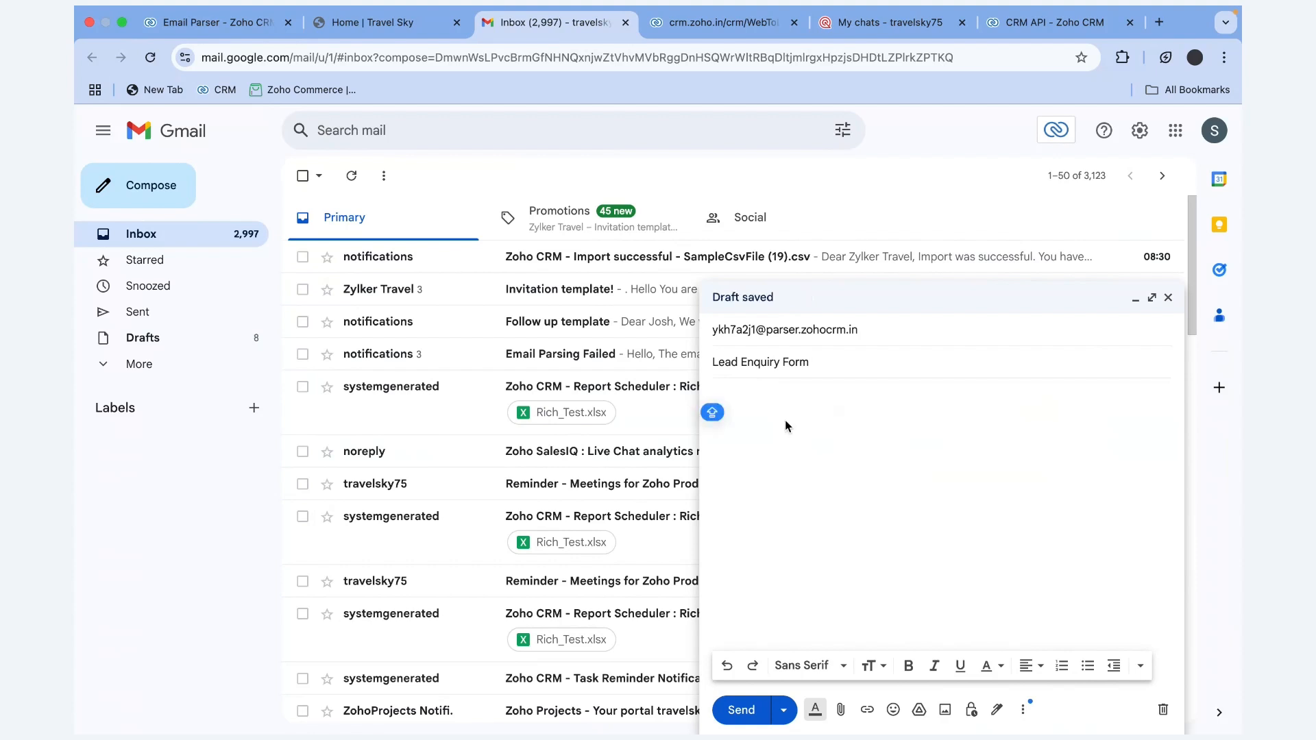
Write the body requesting more information about the trip seen on the website and an early reply
type("Hello, ")
type("I am")
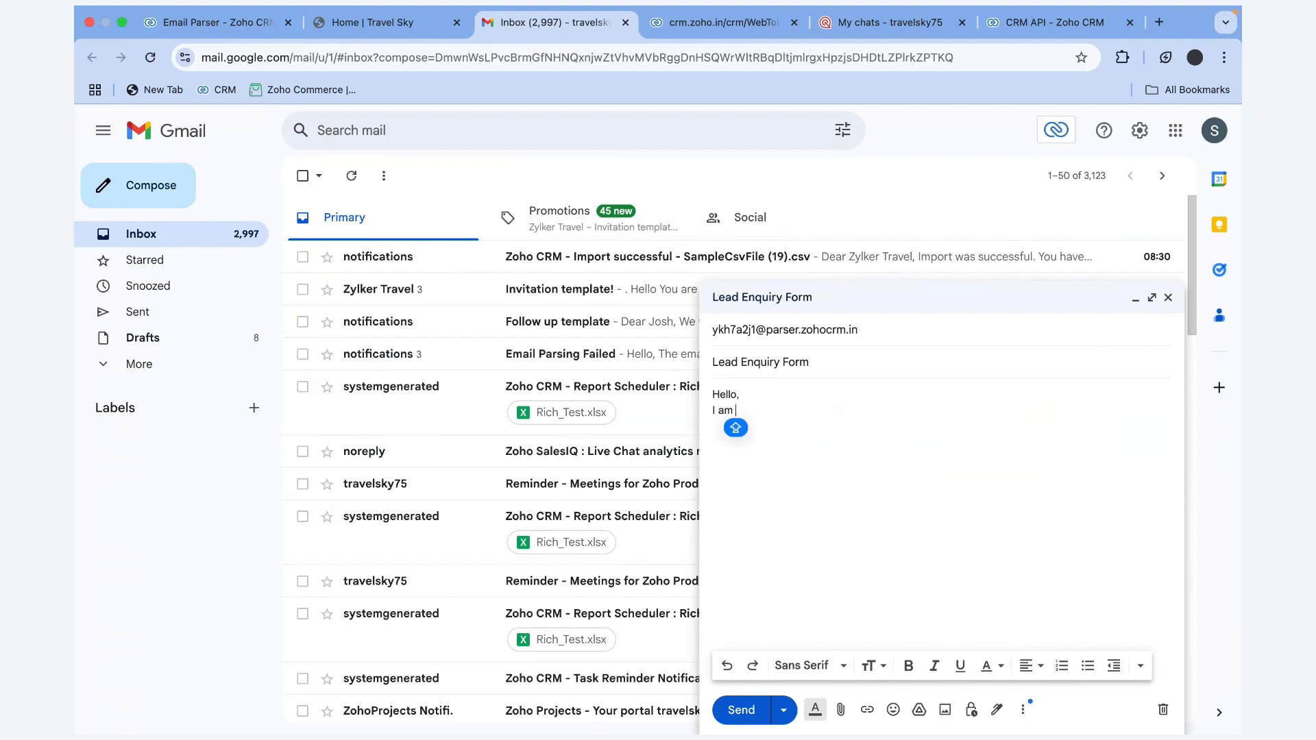
type(" Na")
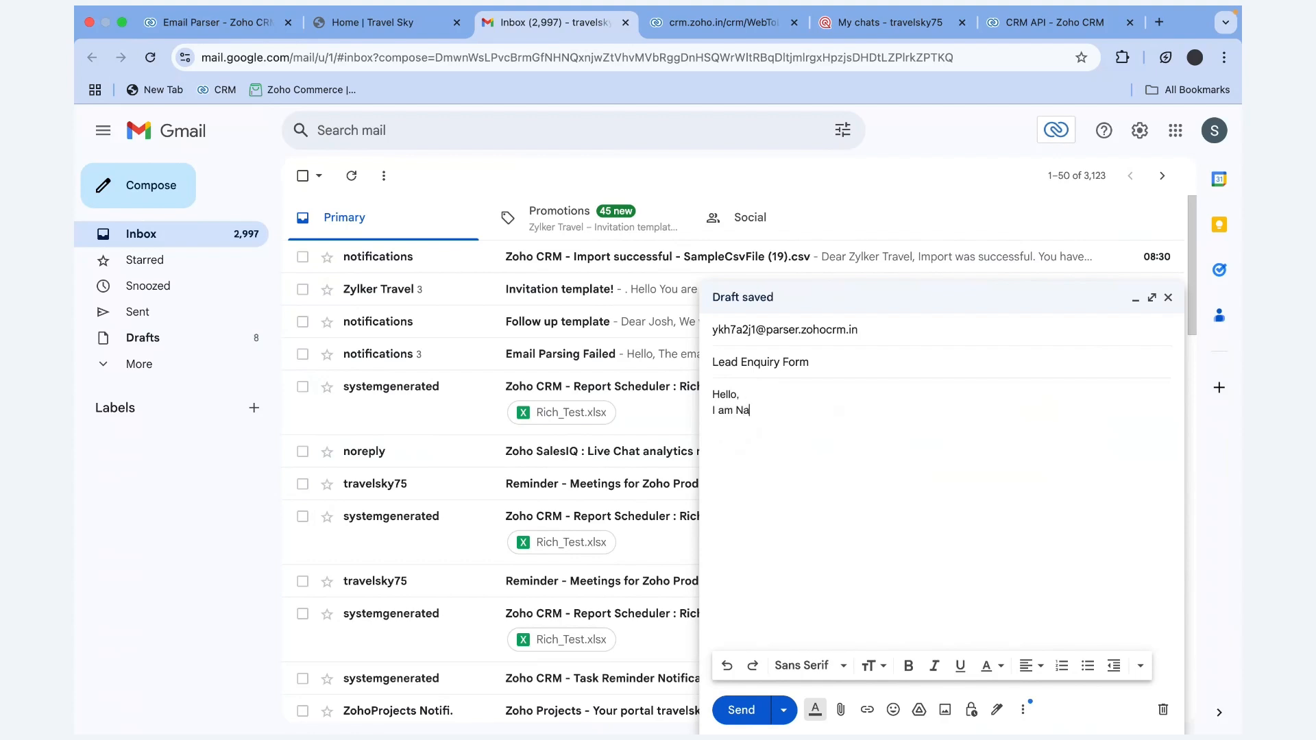
type("me, I am lookin")
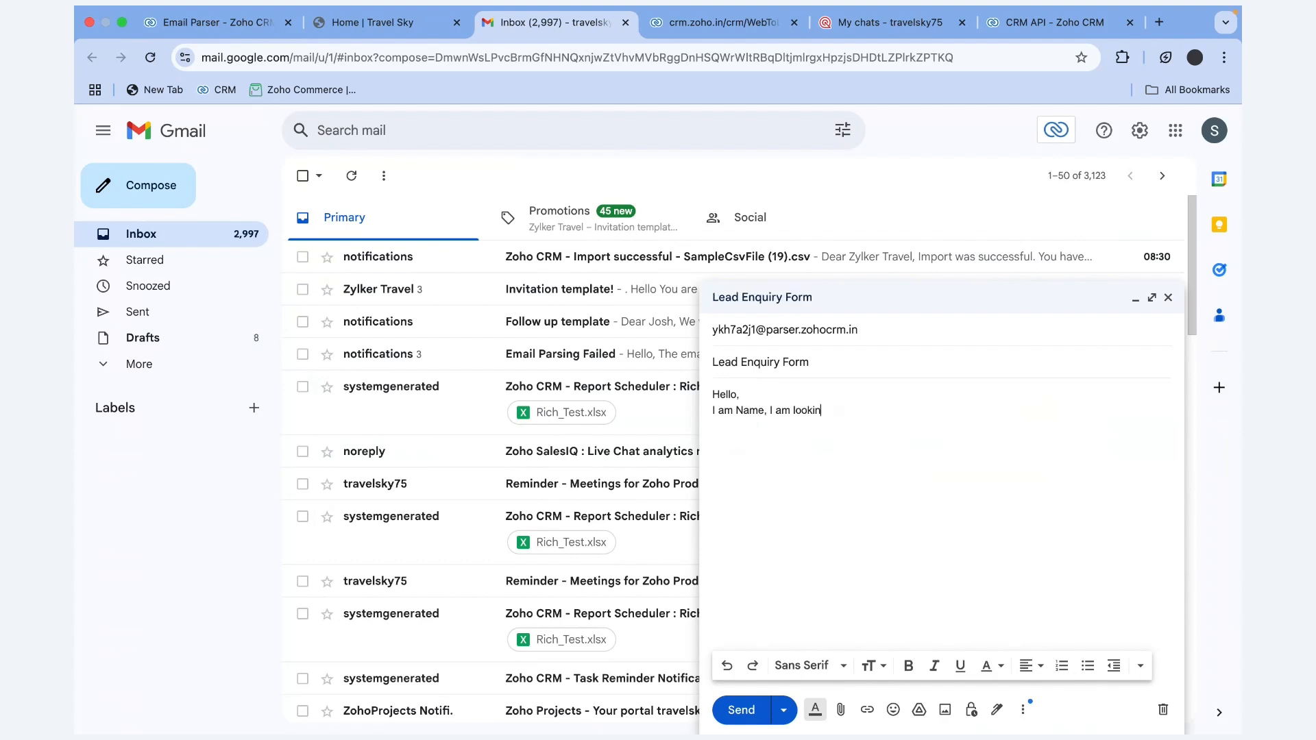
type("g forward")
key("BackSpace")
key("BackSpace")
key("BackSpace")
key("BackSpace")
key("BackSpace")
type("r more informatip")
key("BackSpace")
type("on.")
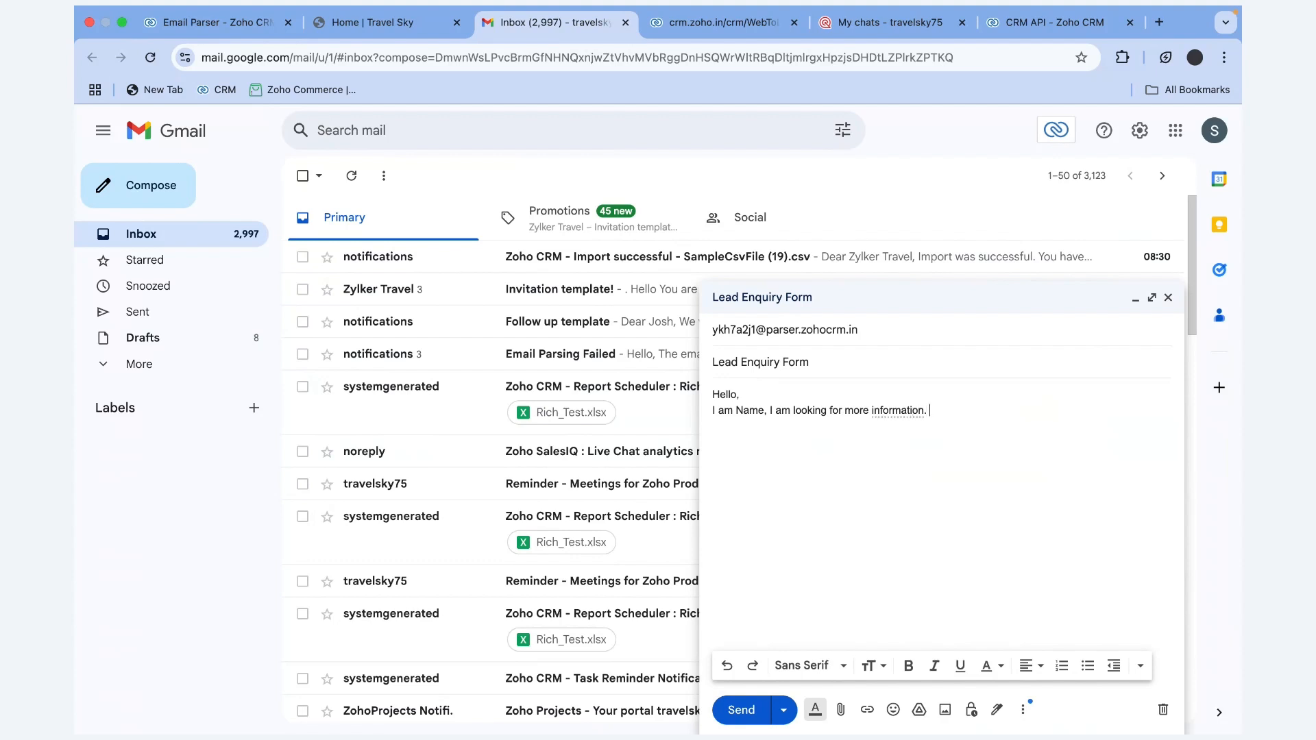
key("BackSpace")
key("BackSpace")
type("about the trip which I saw")
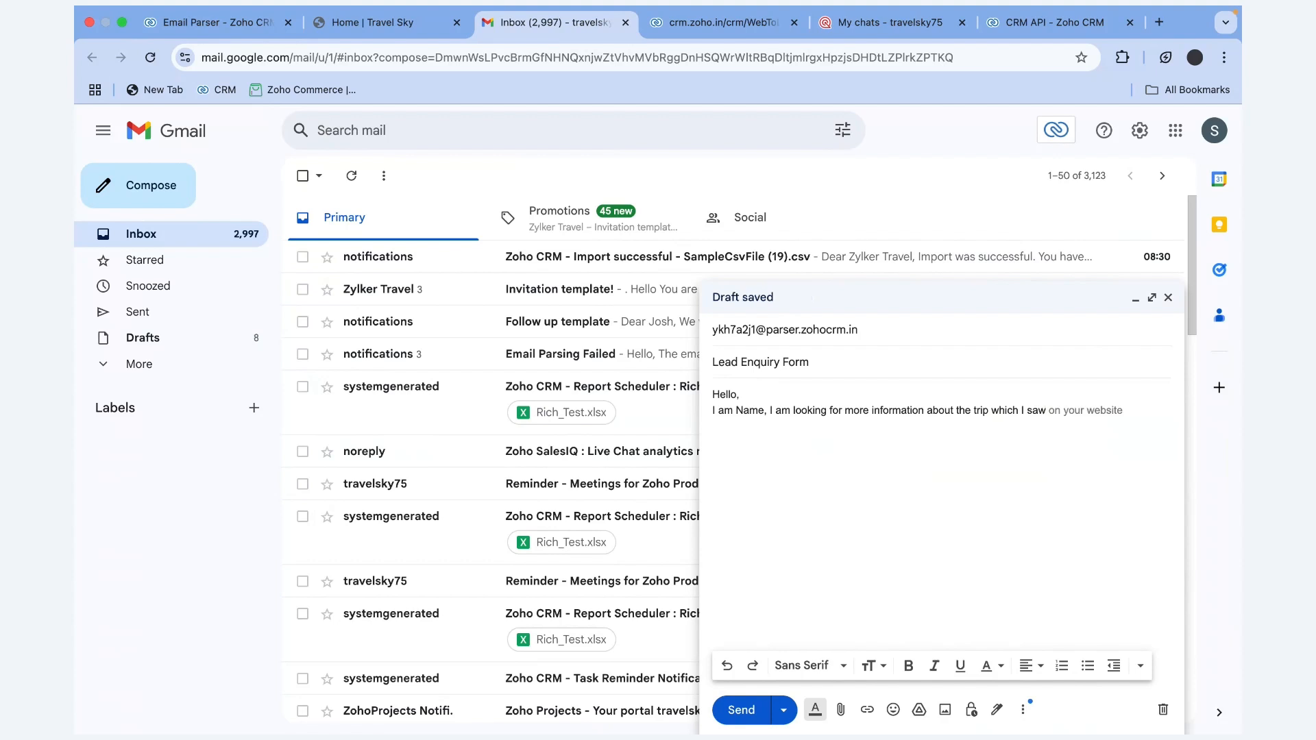
key("Tab")
type(". Please get back")
key("Tab")
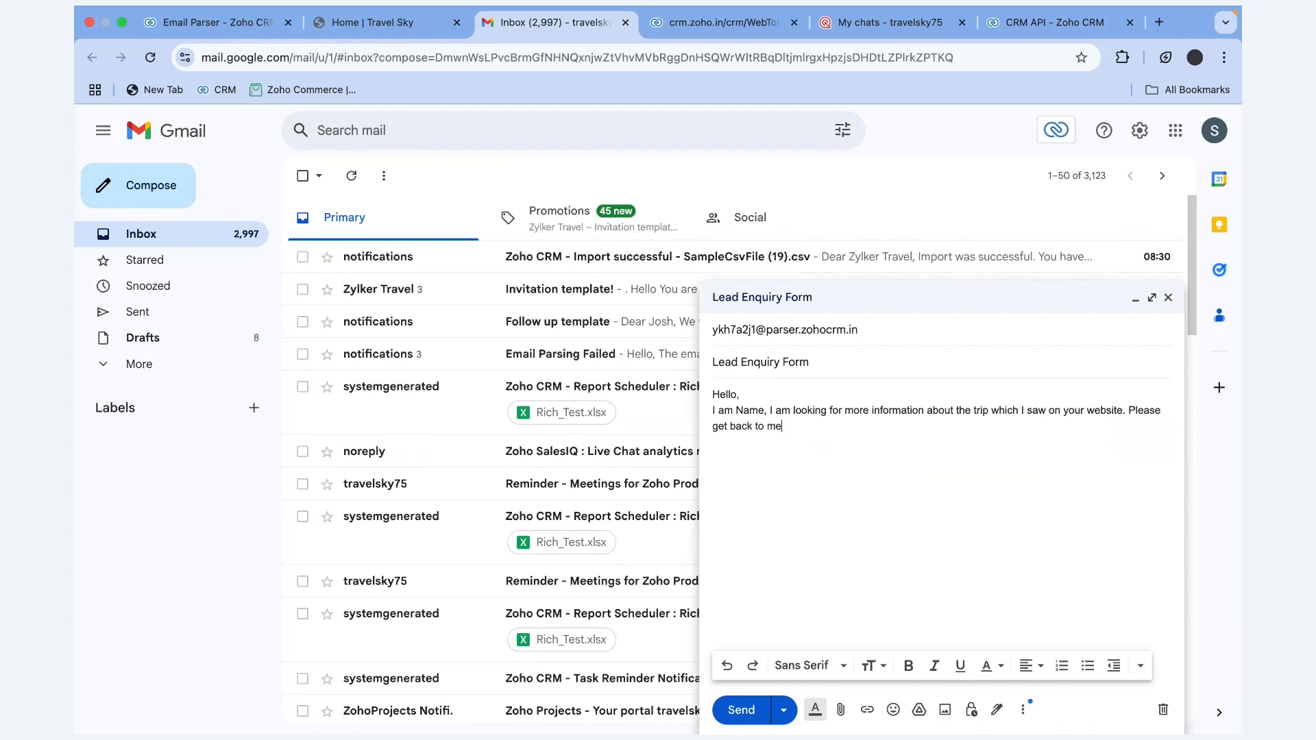
type("at the")
key("Tab")
Add a phone number line and a 'Thank you, Name' sign-off, then send the email
type("Ph")
key("BackSpace")
key("BackSpace")
key("BackSpace")
key("BackSpace")
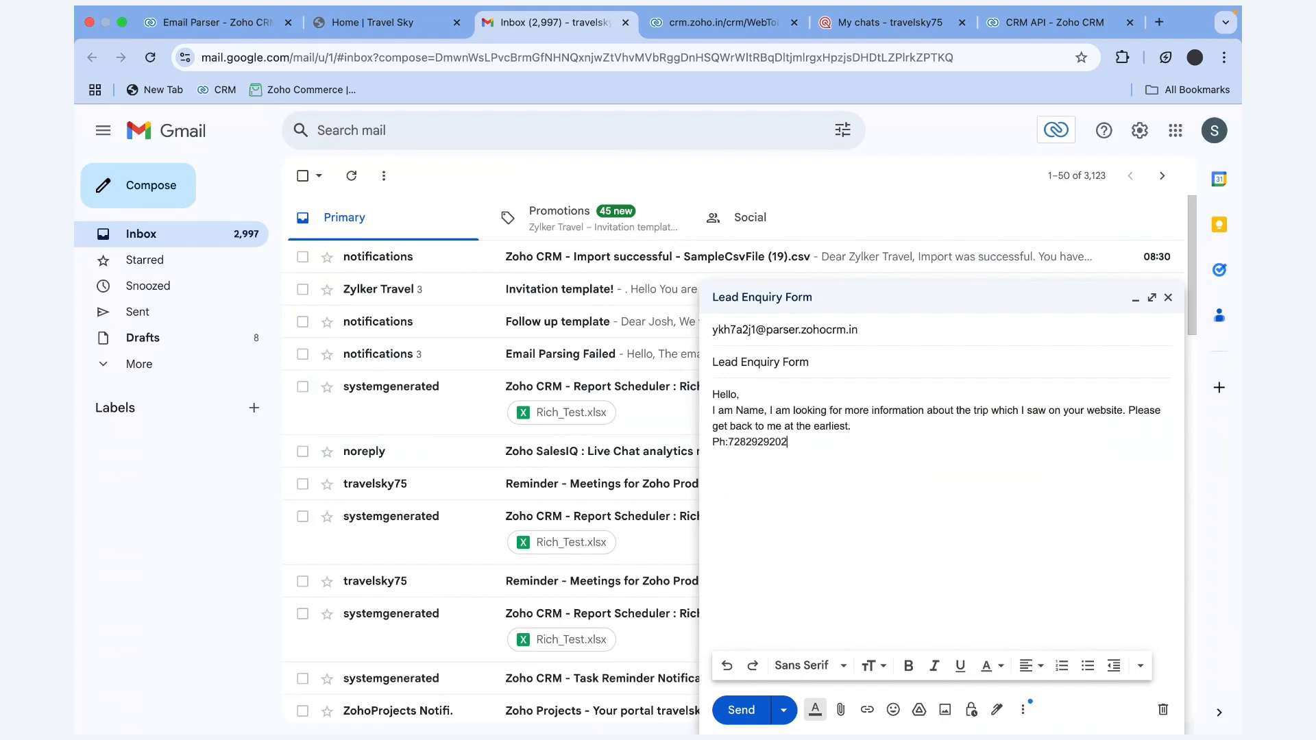
type("Tha")
key("Tab")
key("Return")
type("Name,")
left_click(769, 456)
type(",")
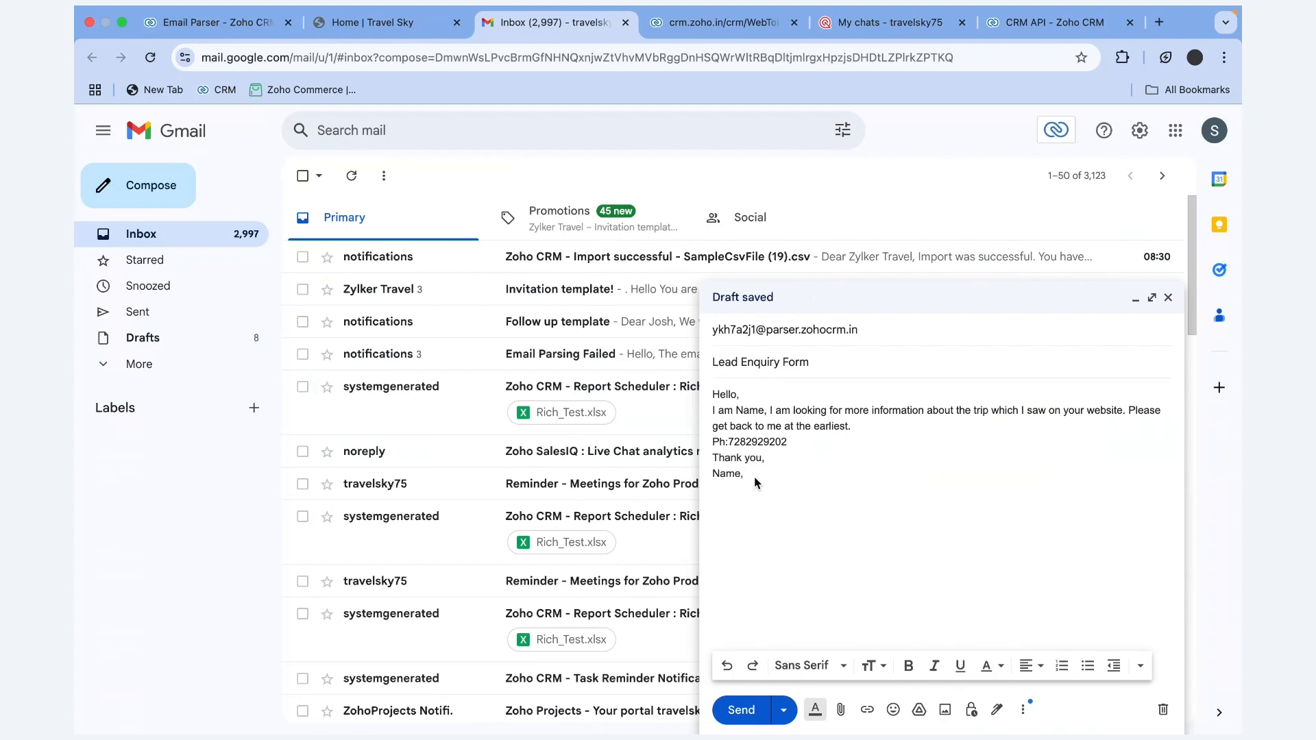
key("BackSpace")
double_click(750, 412)
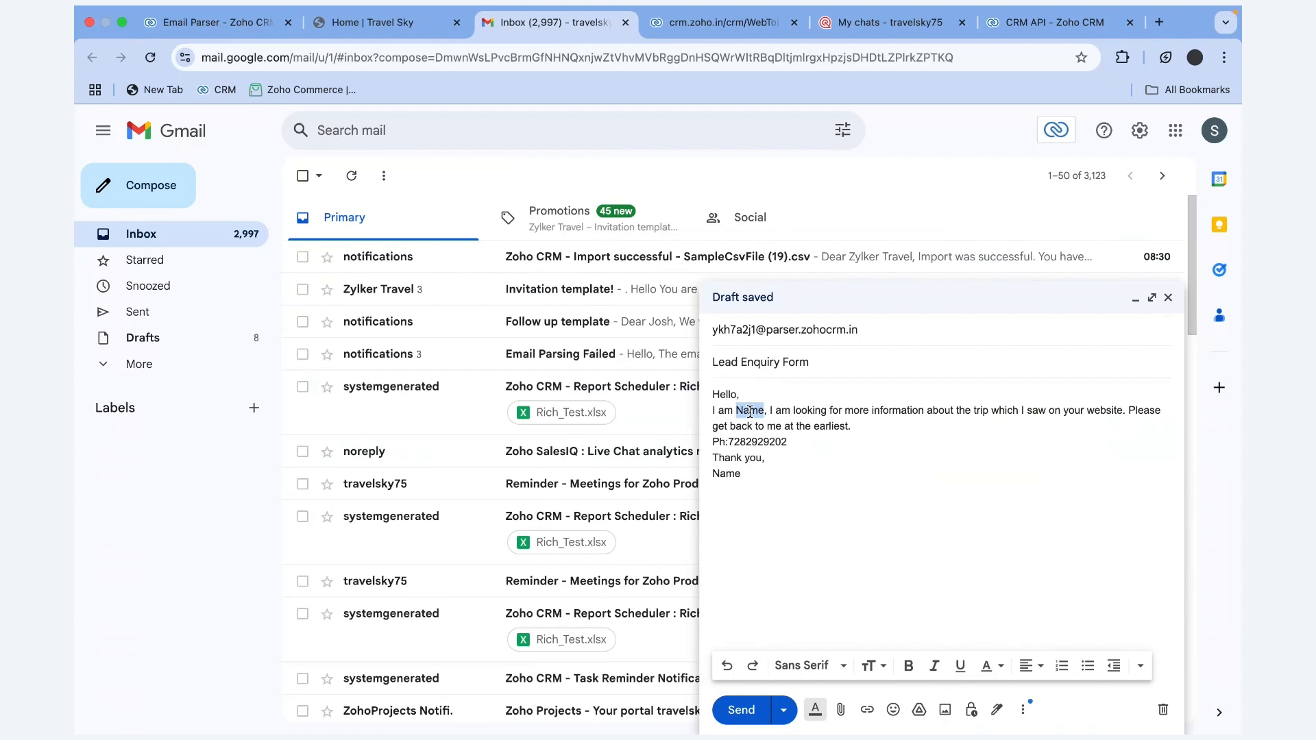
double_click(765, 443)
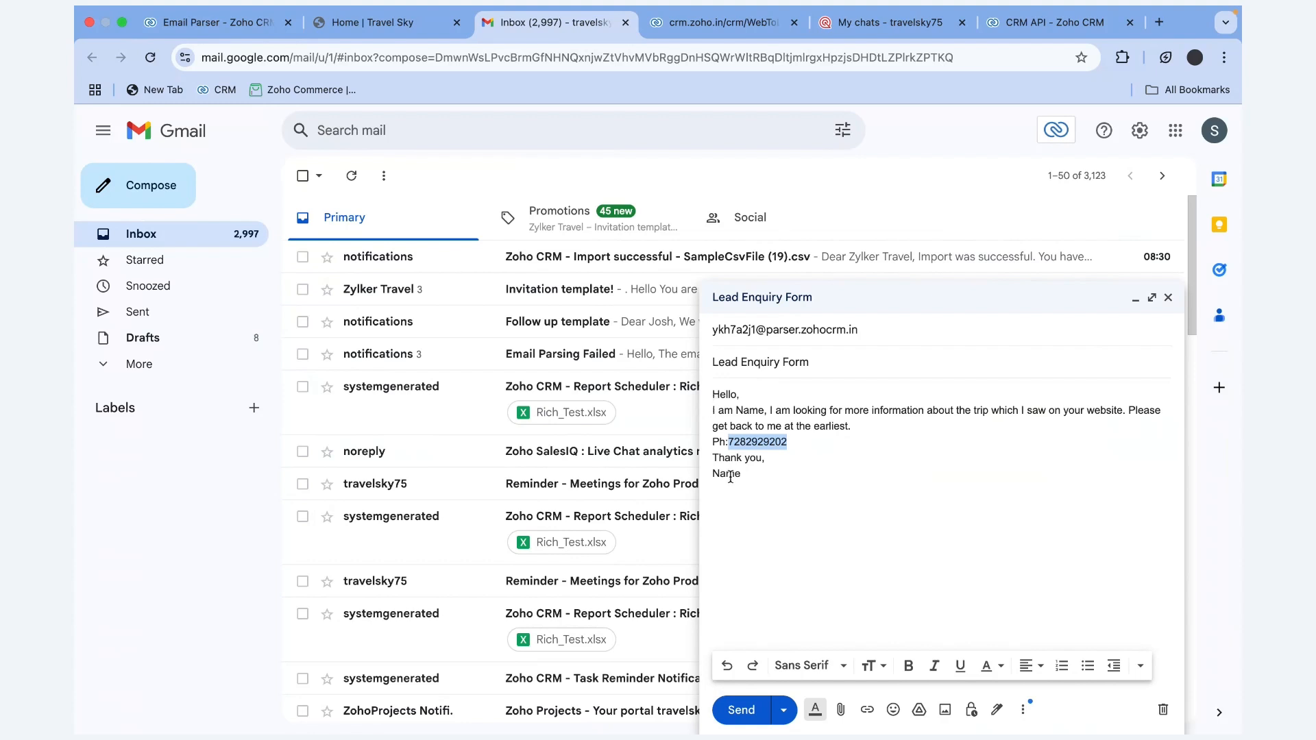
left_click(742, 710)
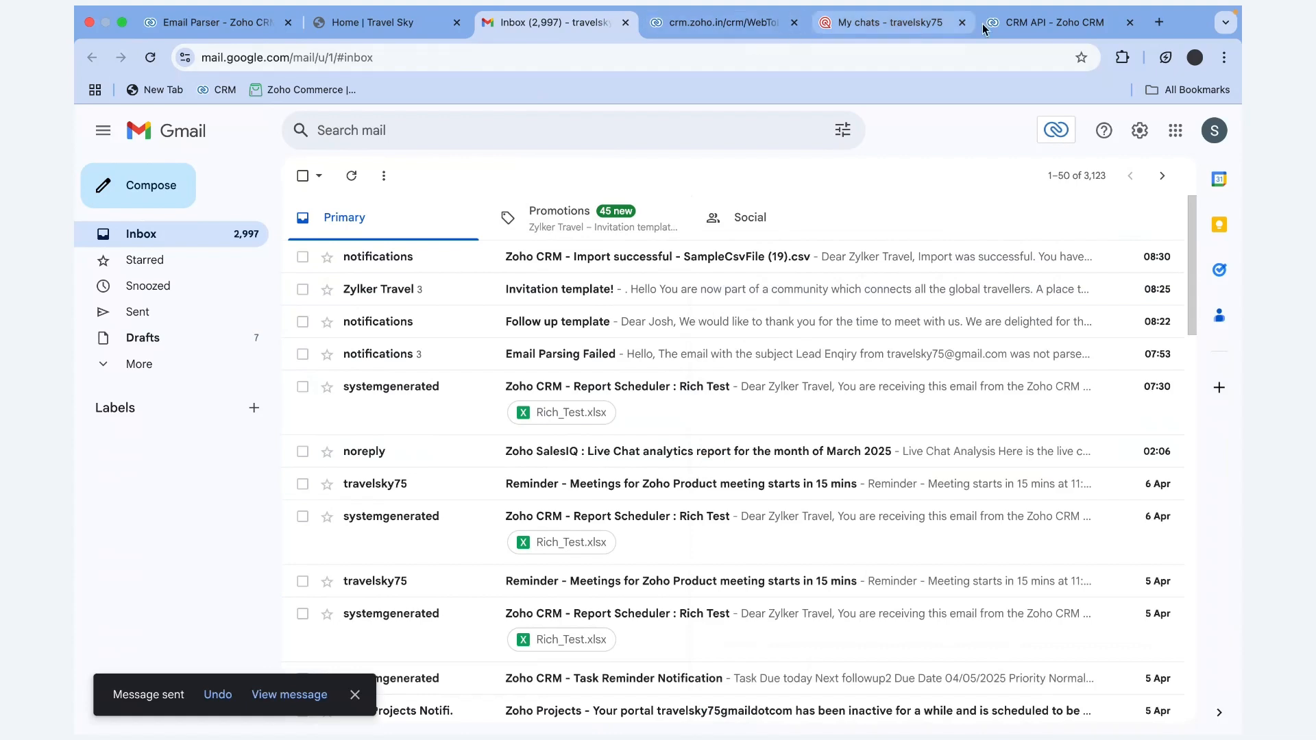
Return to the Zoho CRM Email Parser and show the received email list, reloading for new mail
left_click(213, 22)
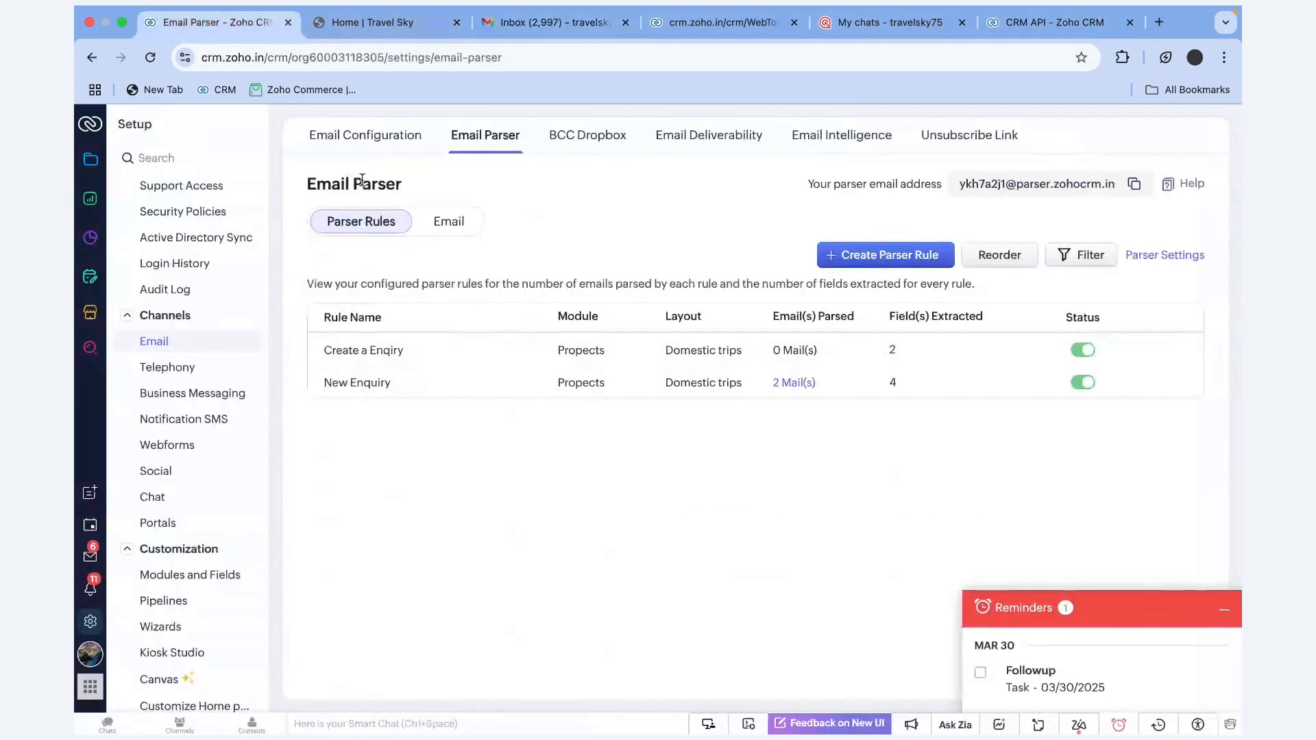
left_click(156, 62)
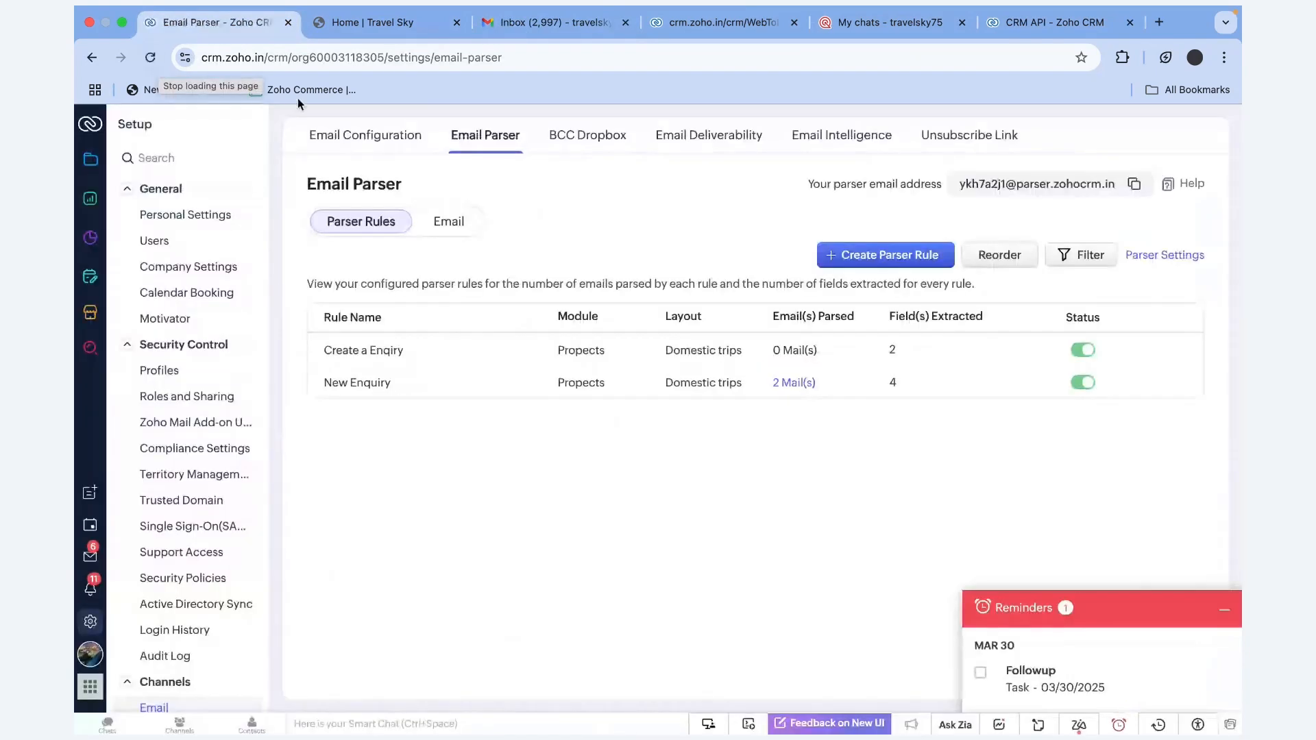
left_click(449, 221)
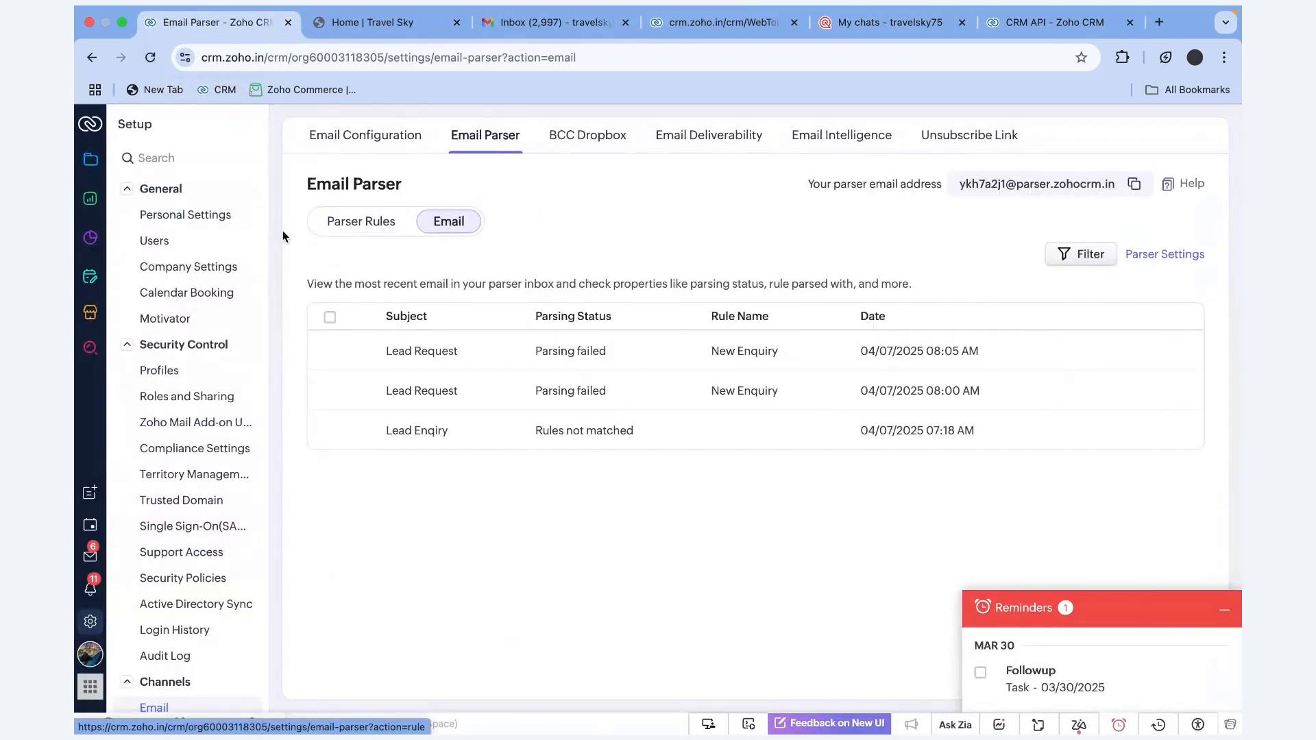
left_click(153, 58)
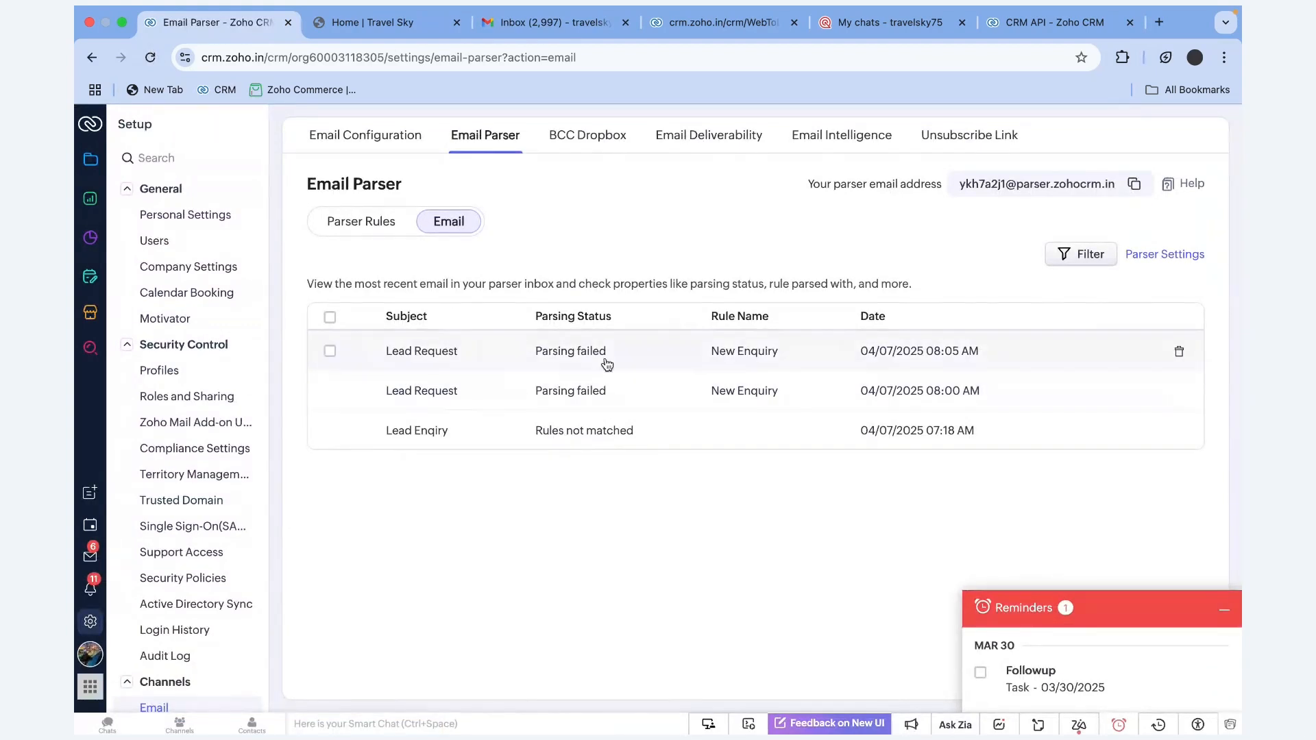
Inspect the Lead Request (Parsing failed) and Lead Enqiry (Rules not matched) email details
left_click_drag(621, 355, 505, 357)
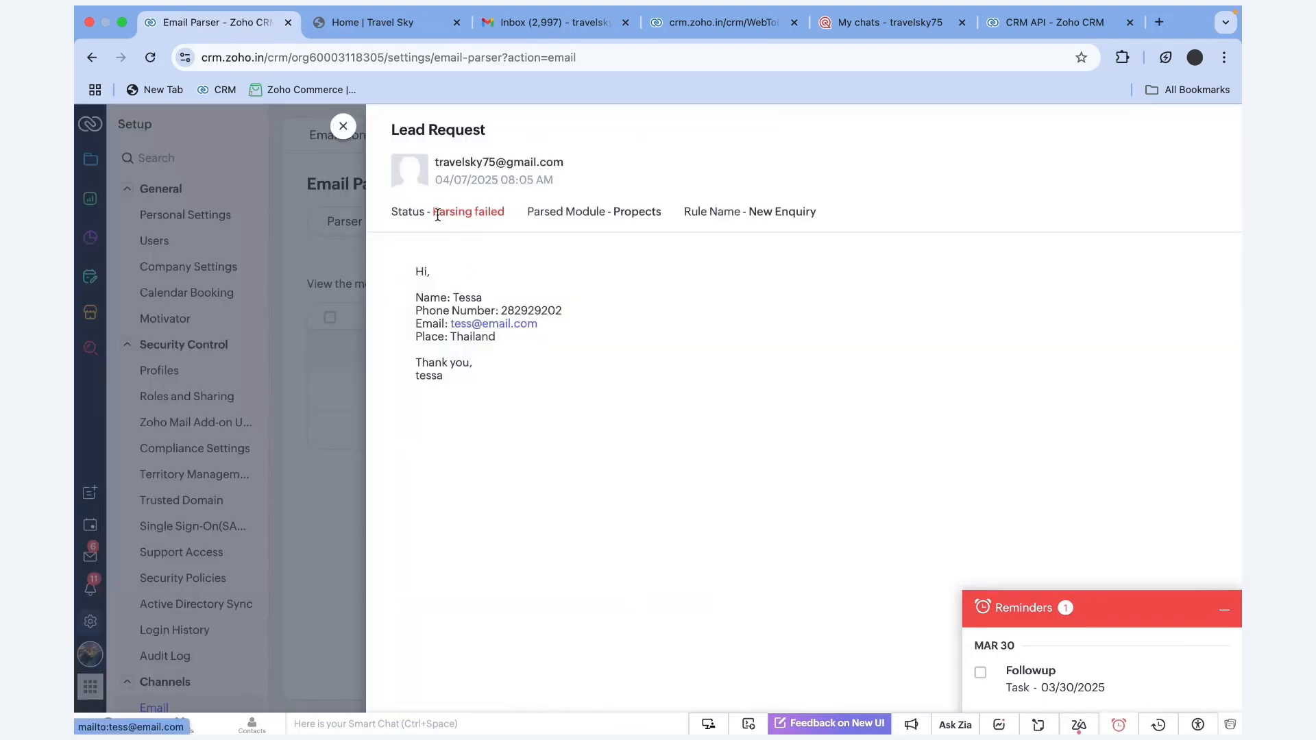
left_click_drag(438, 215, 533, 213)
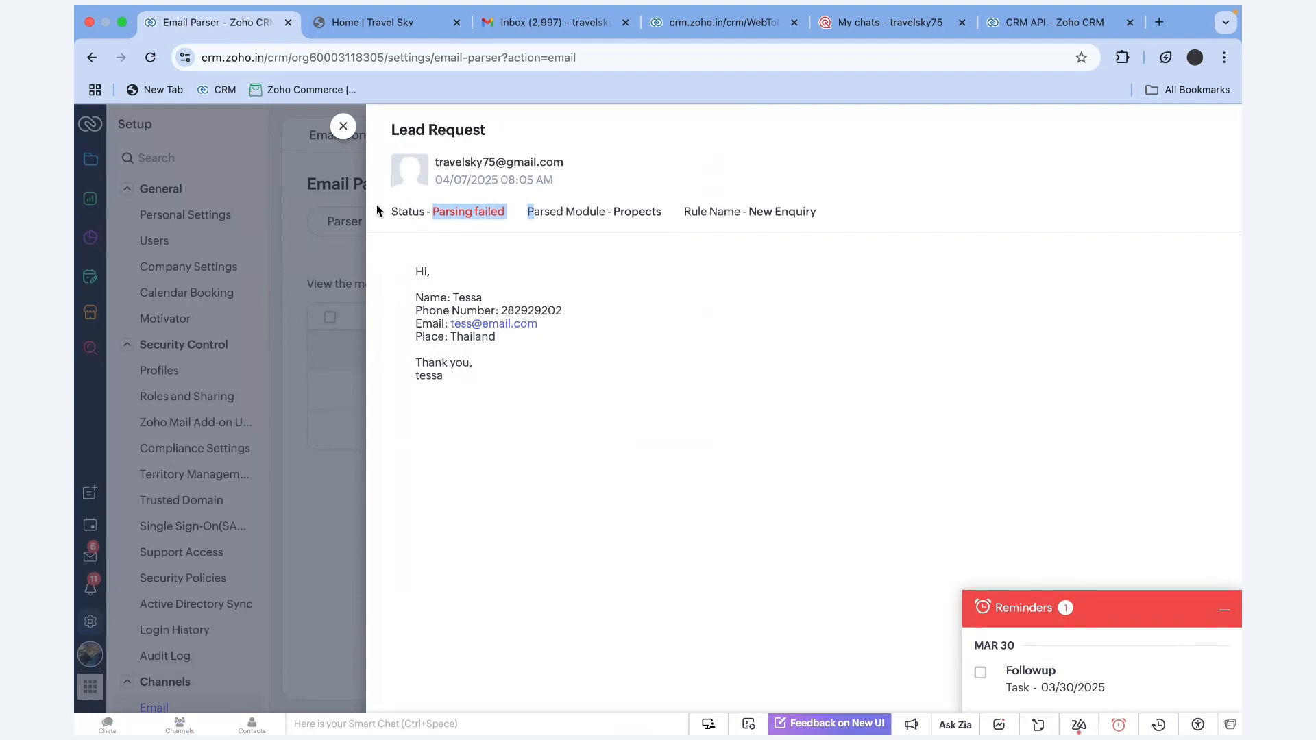
left_click(343, 125)
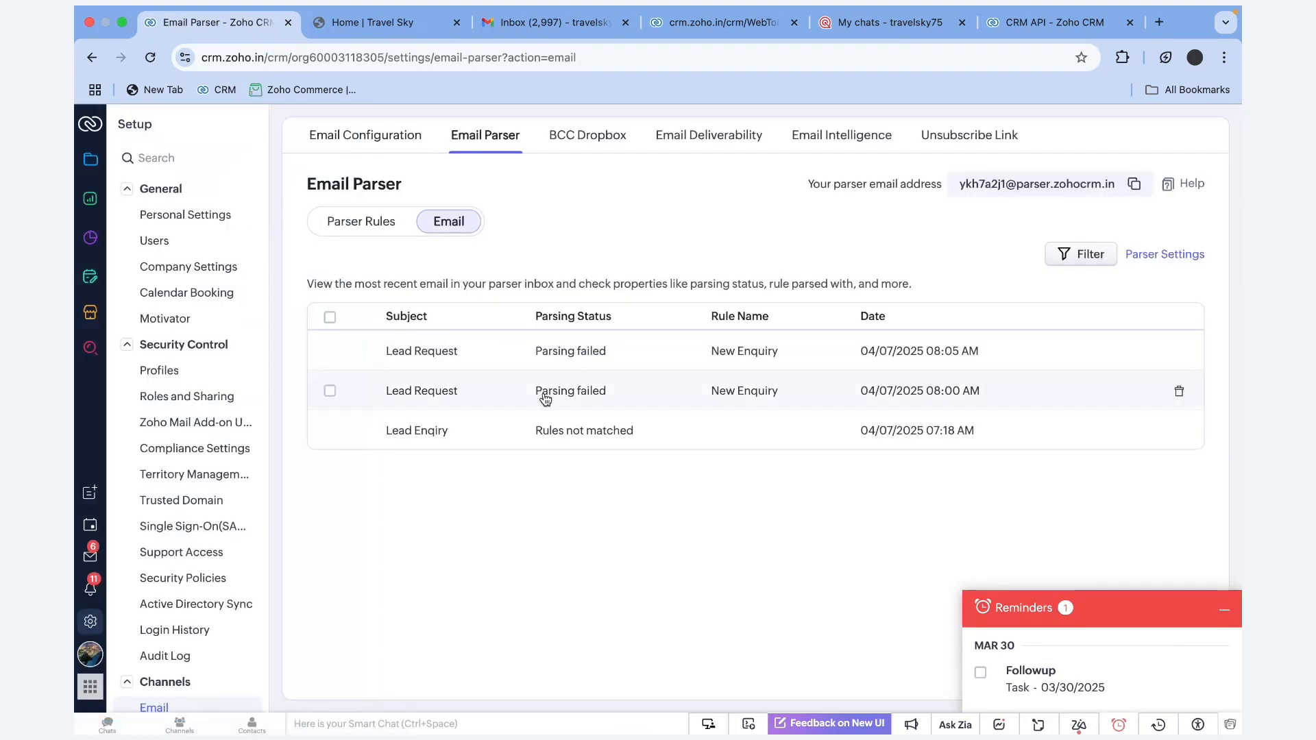
left_click(515, 432)
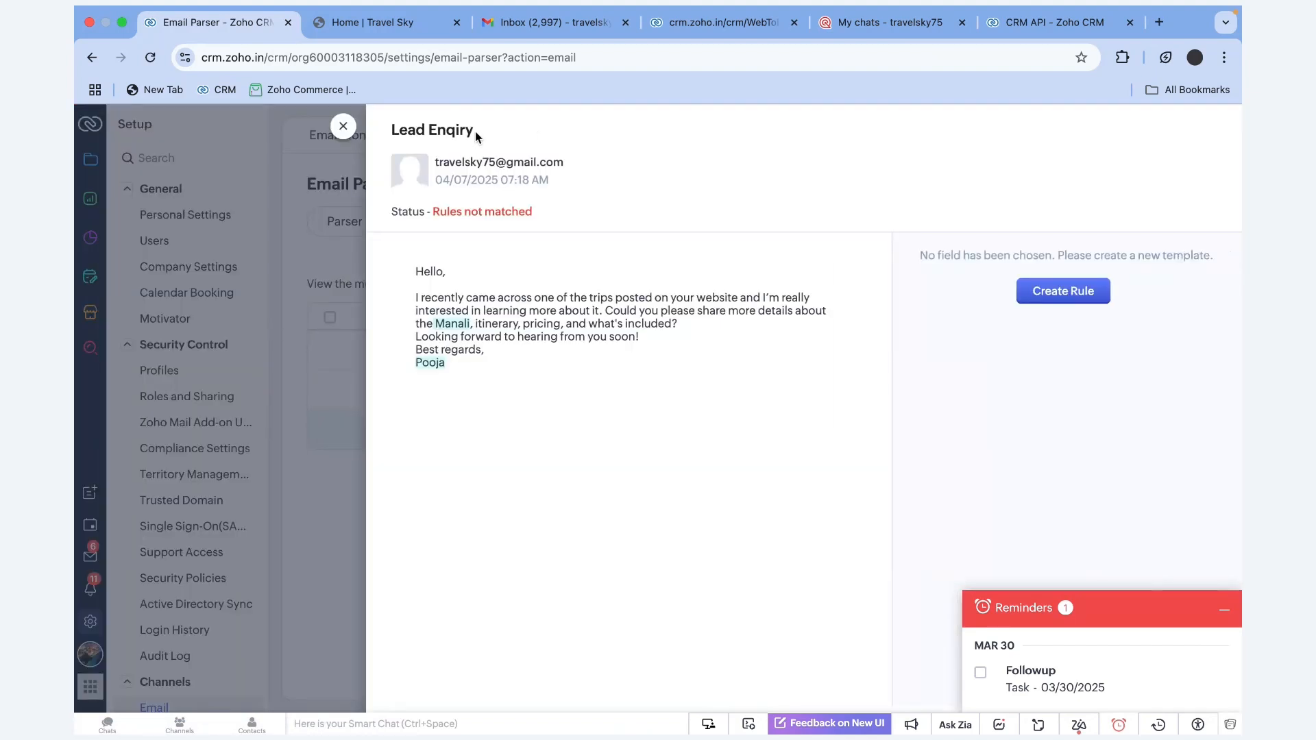
left_click_drag(478, 136, 388, 130)
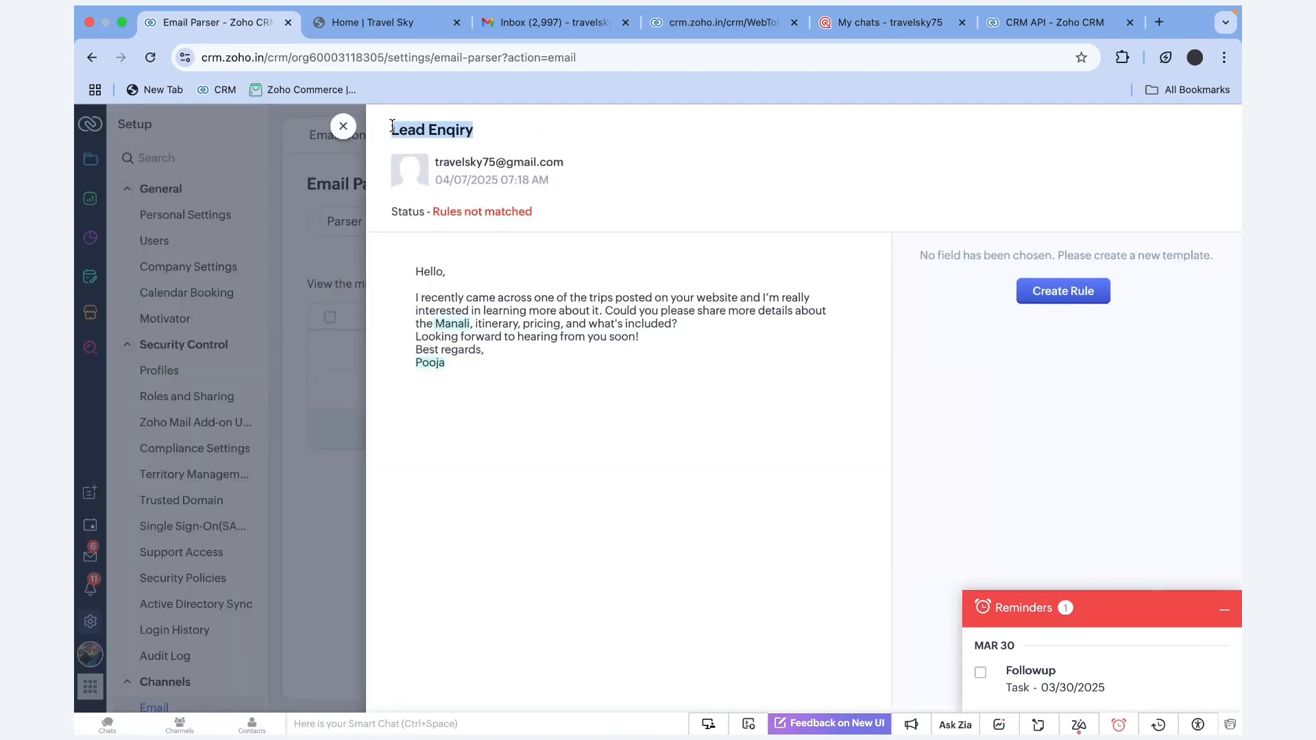
left_click(343, 127)
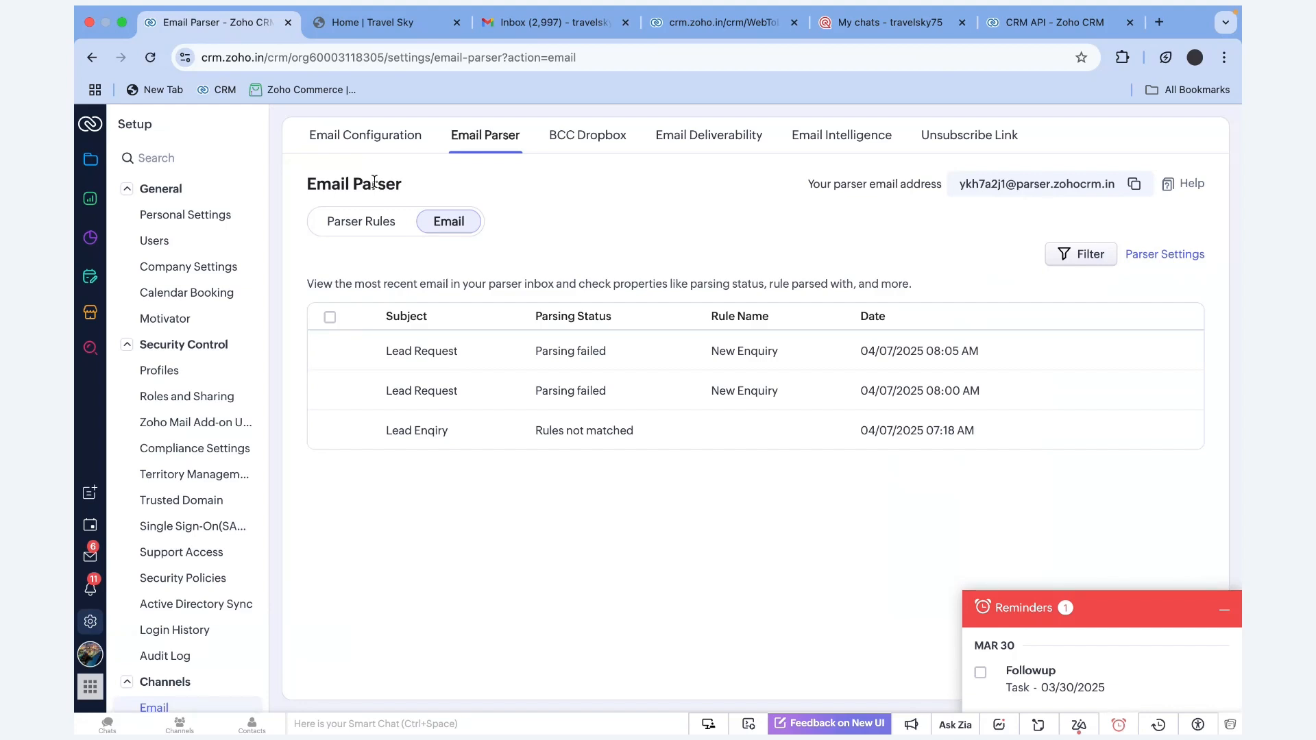
Reload the received email list and recheck the Lead Request email's details
left_click(150, 59)
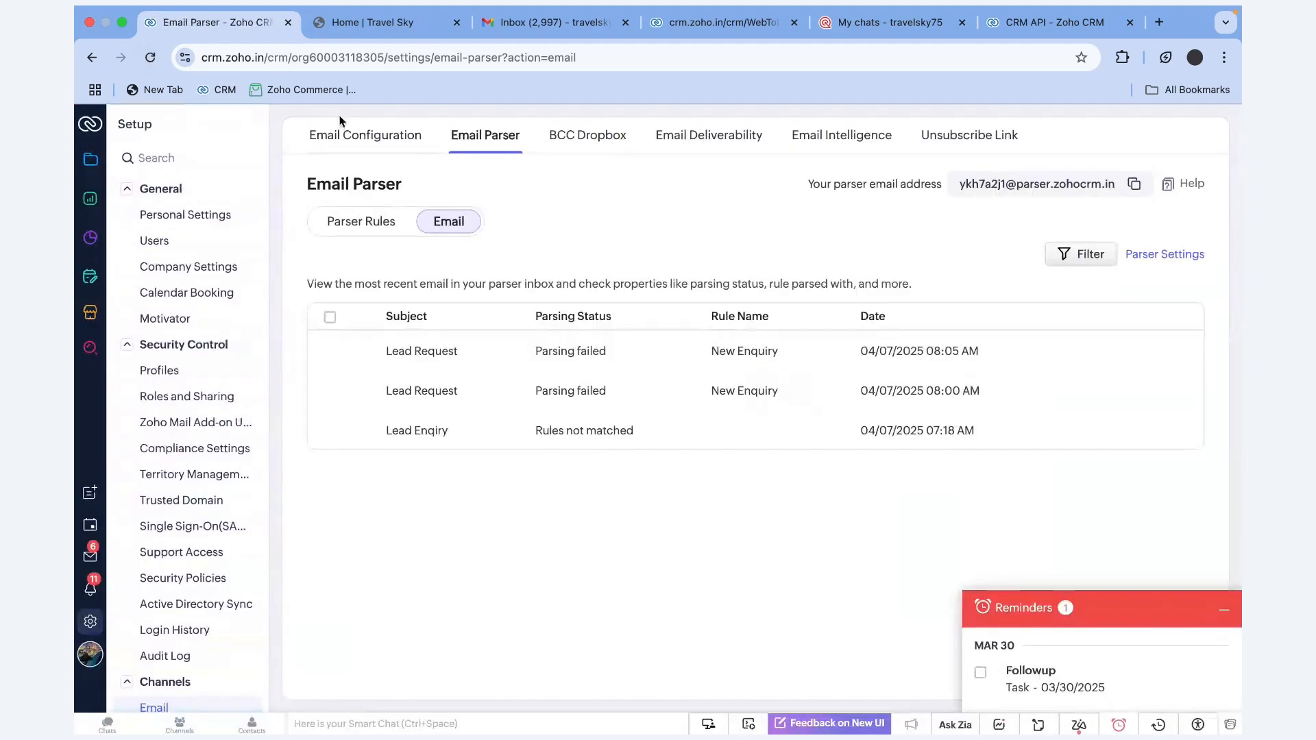
left_click(151, 58)
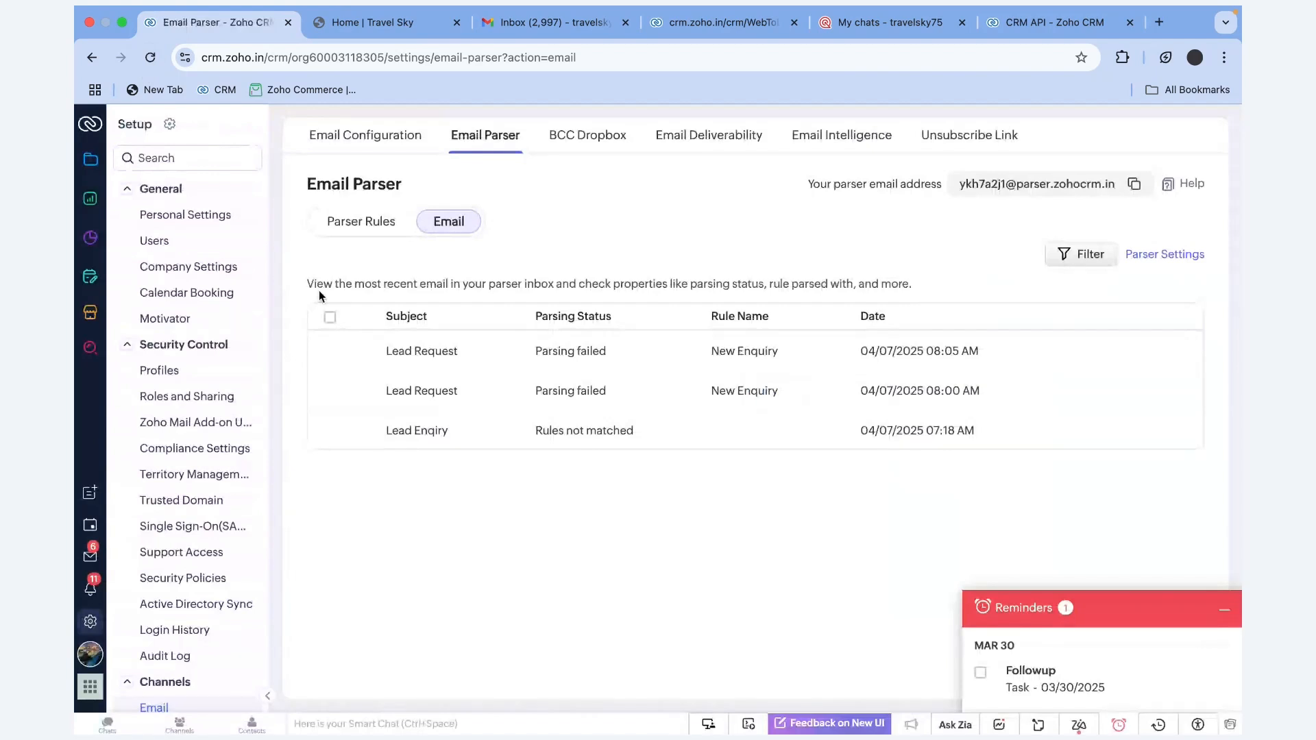
left_click(434, 352)
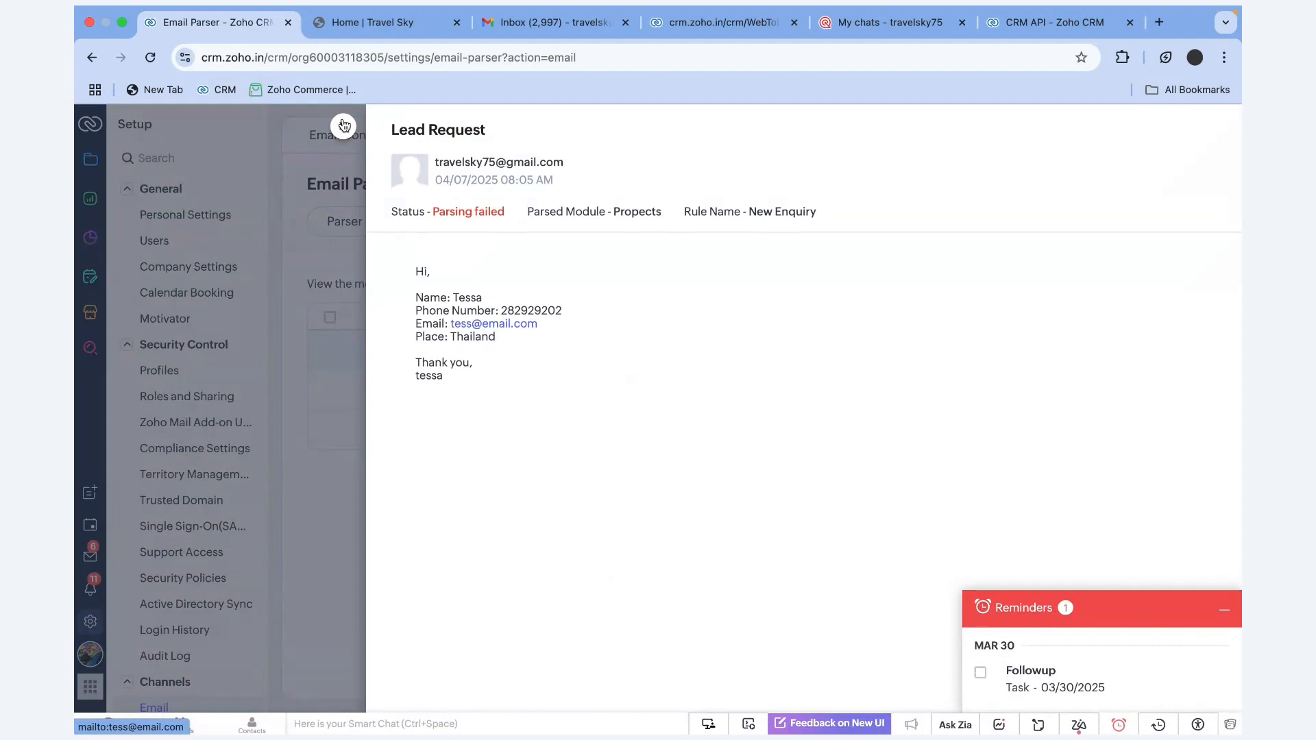
left_click(344, 125)
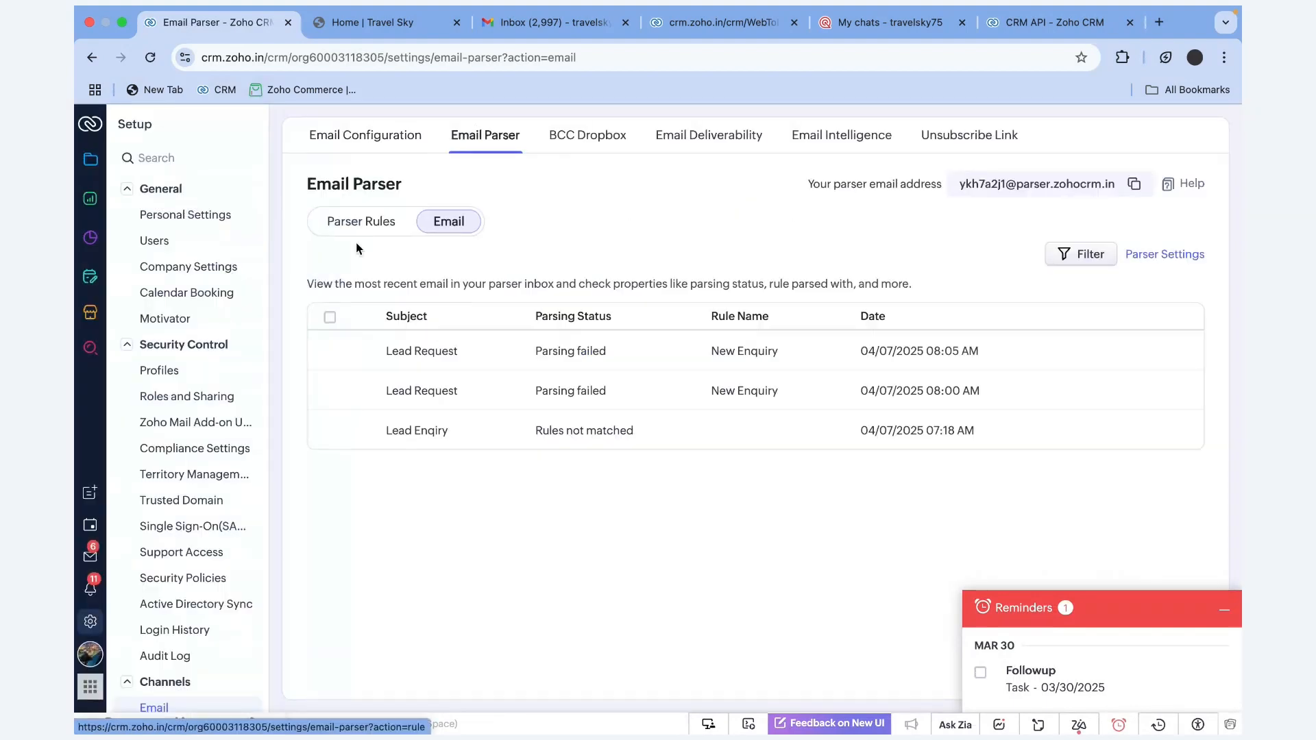
left_click(359, 222)
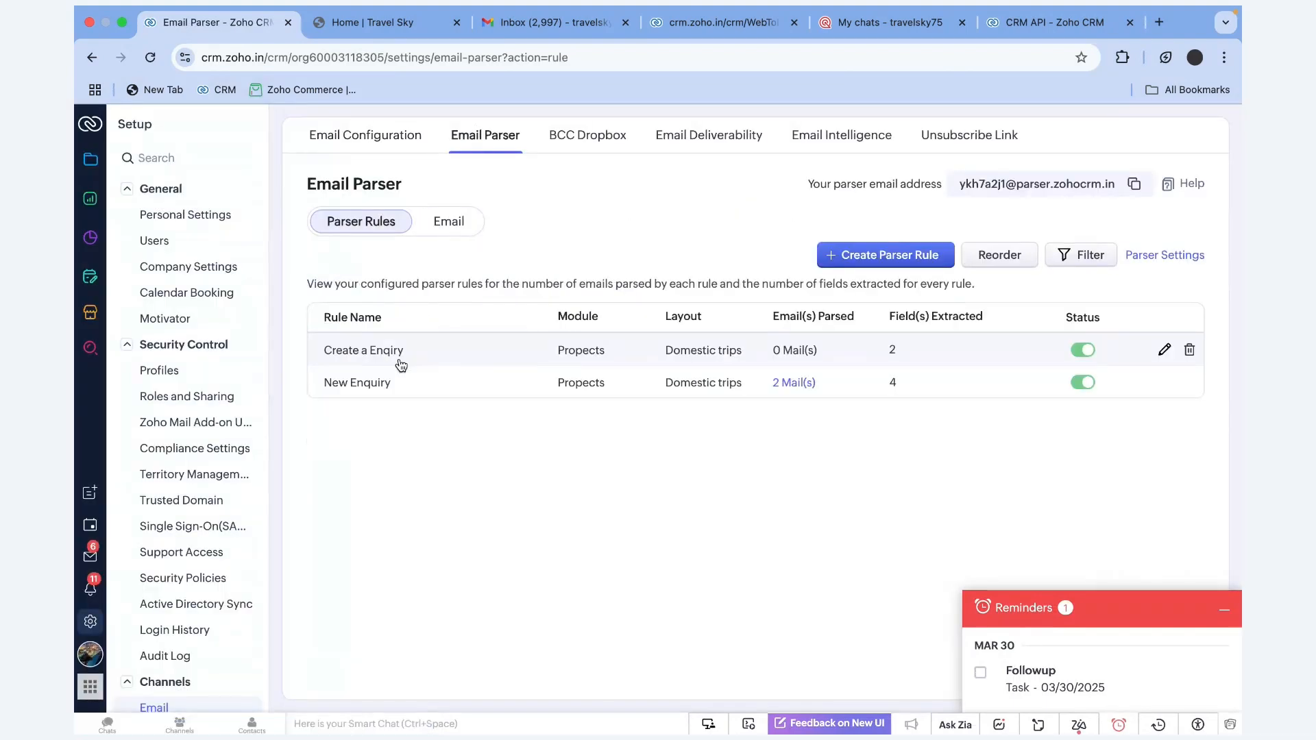
left_click(449, 222)
left_click(150, 59)
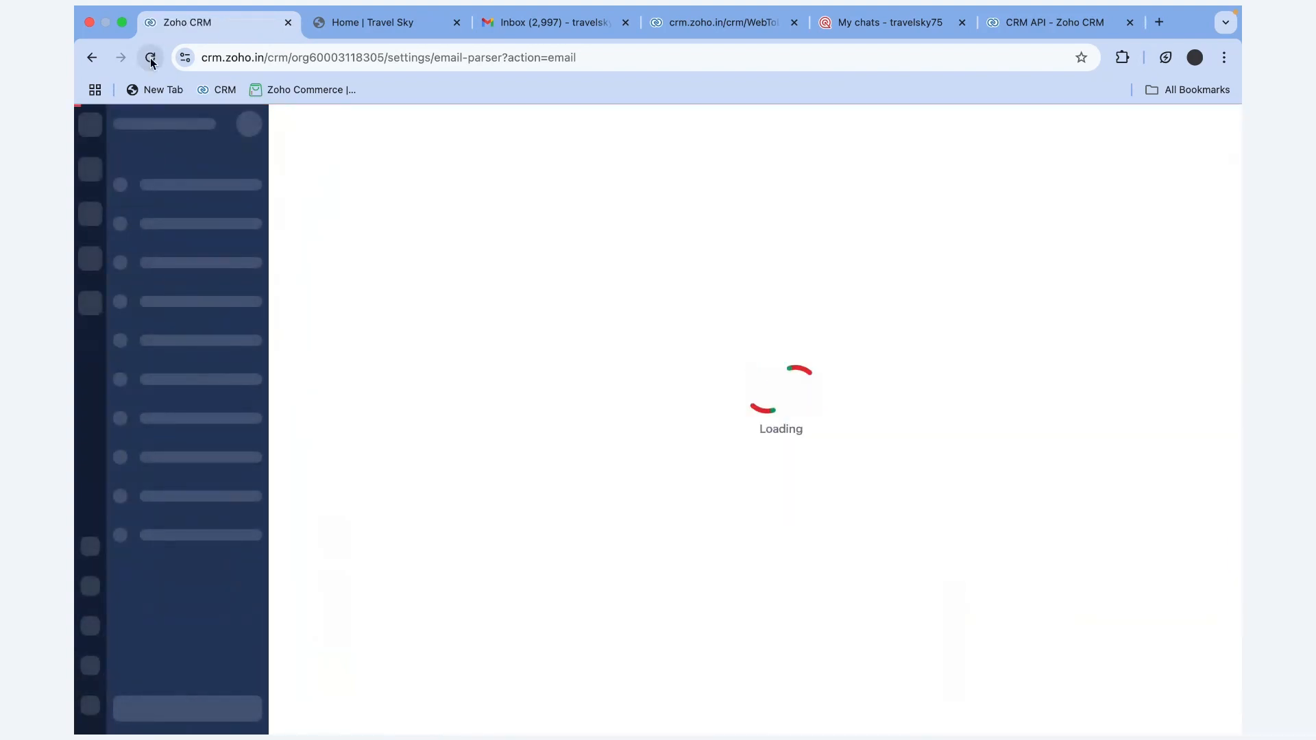
left_click(150, 59)
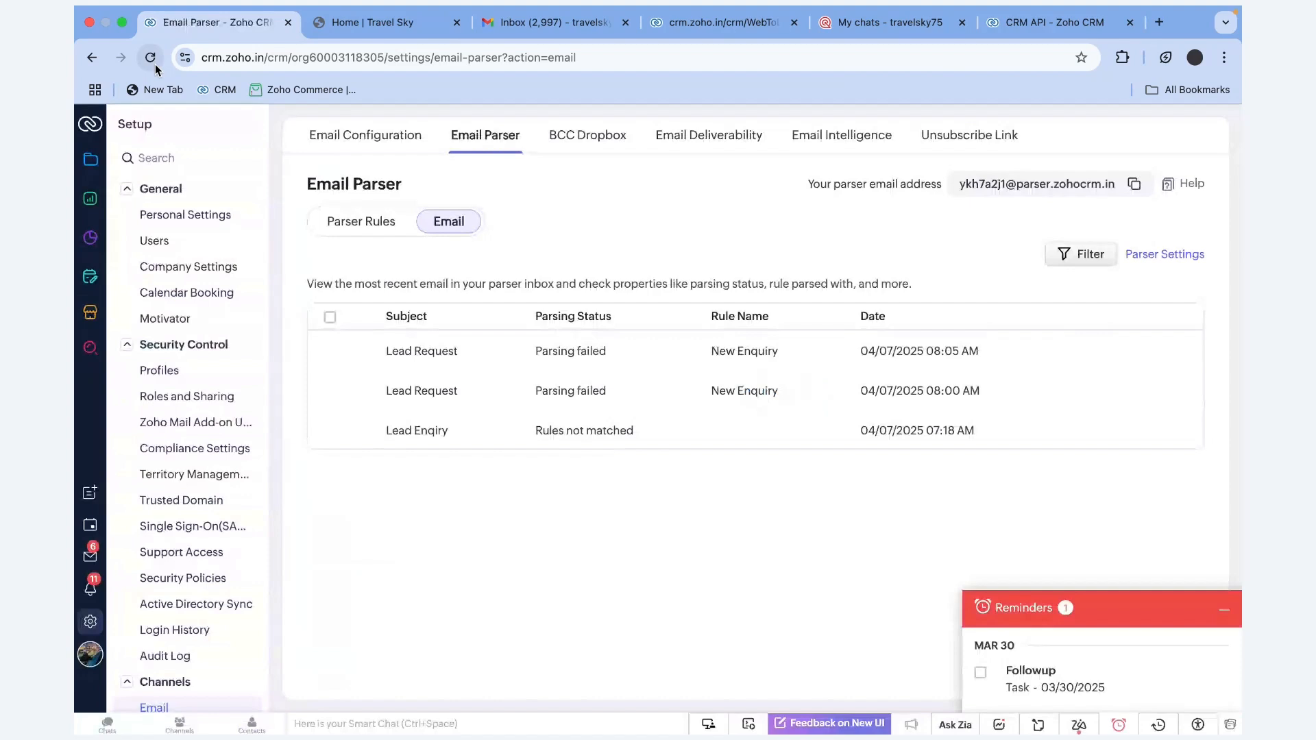
left_click(422, 352)
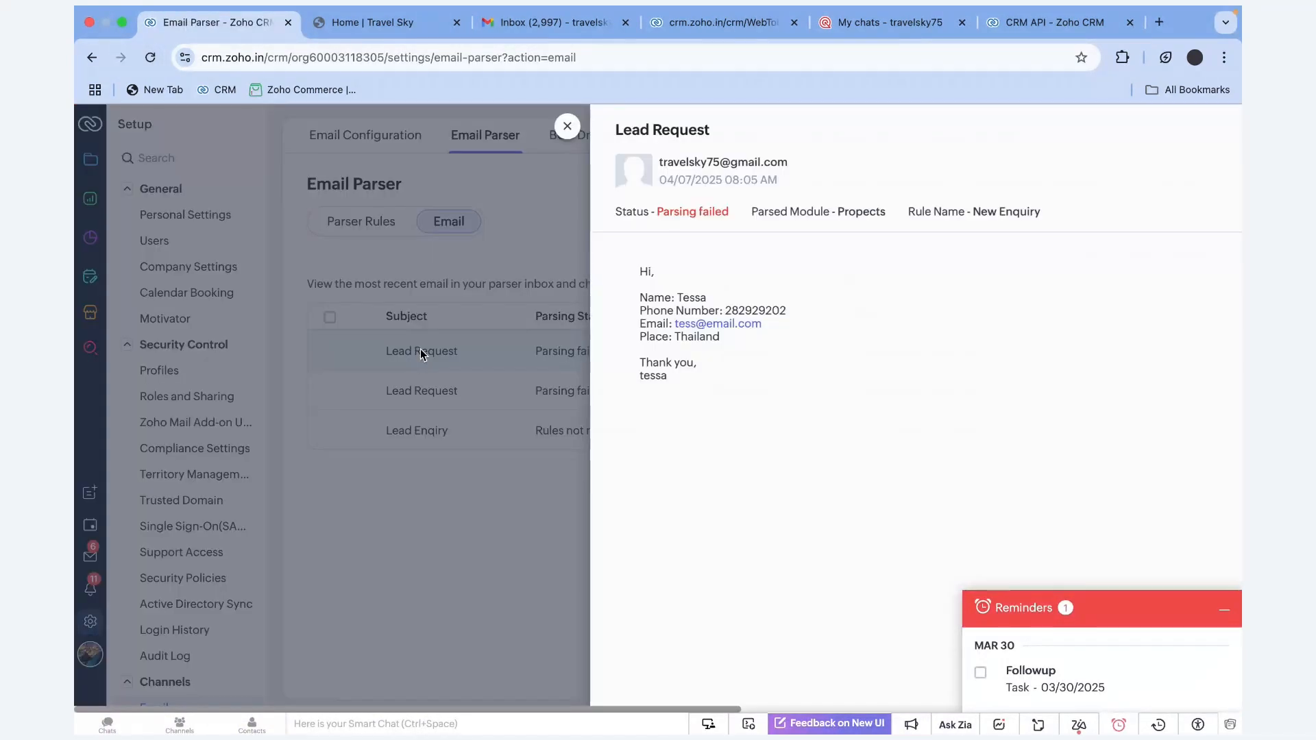
left_click(337, 127)
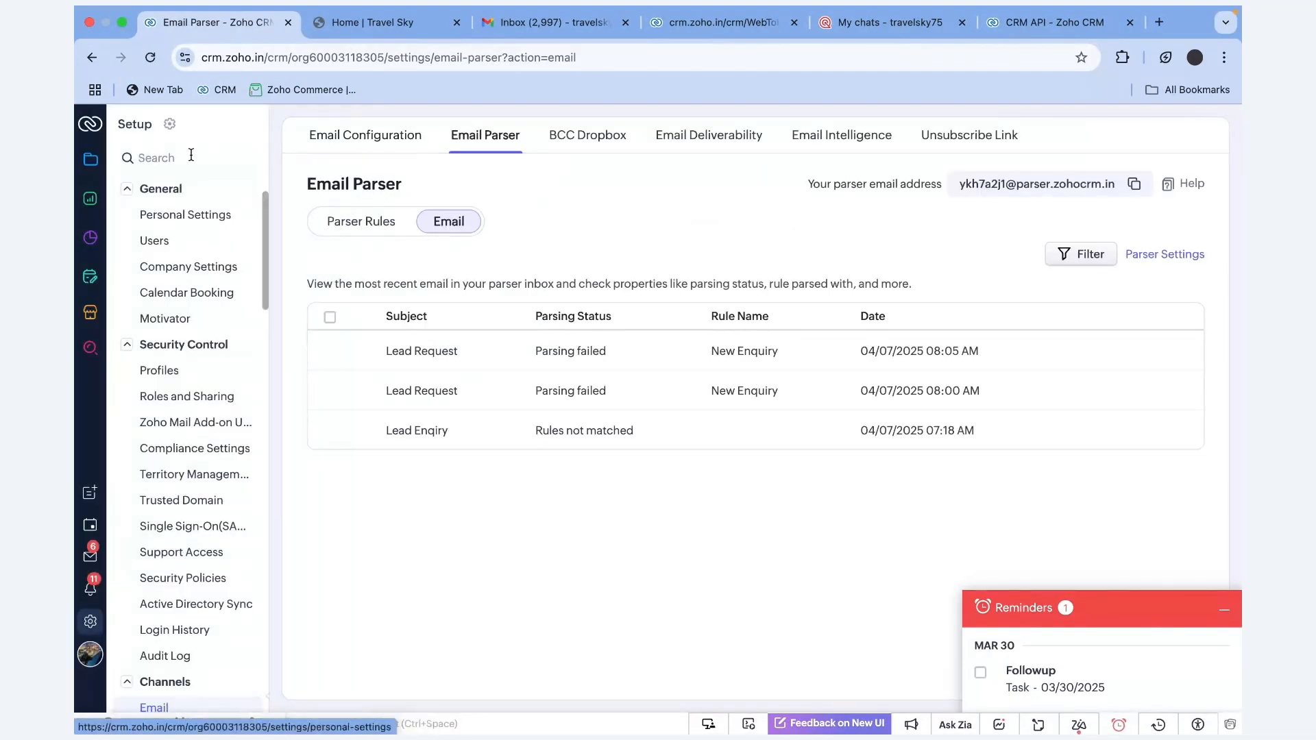
Keep refreshing the parser inbox for the new email, then open a Google new tab
left_click(150, 58)
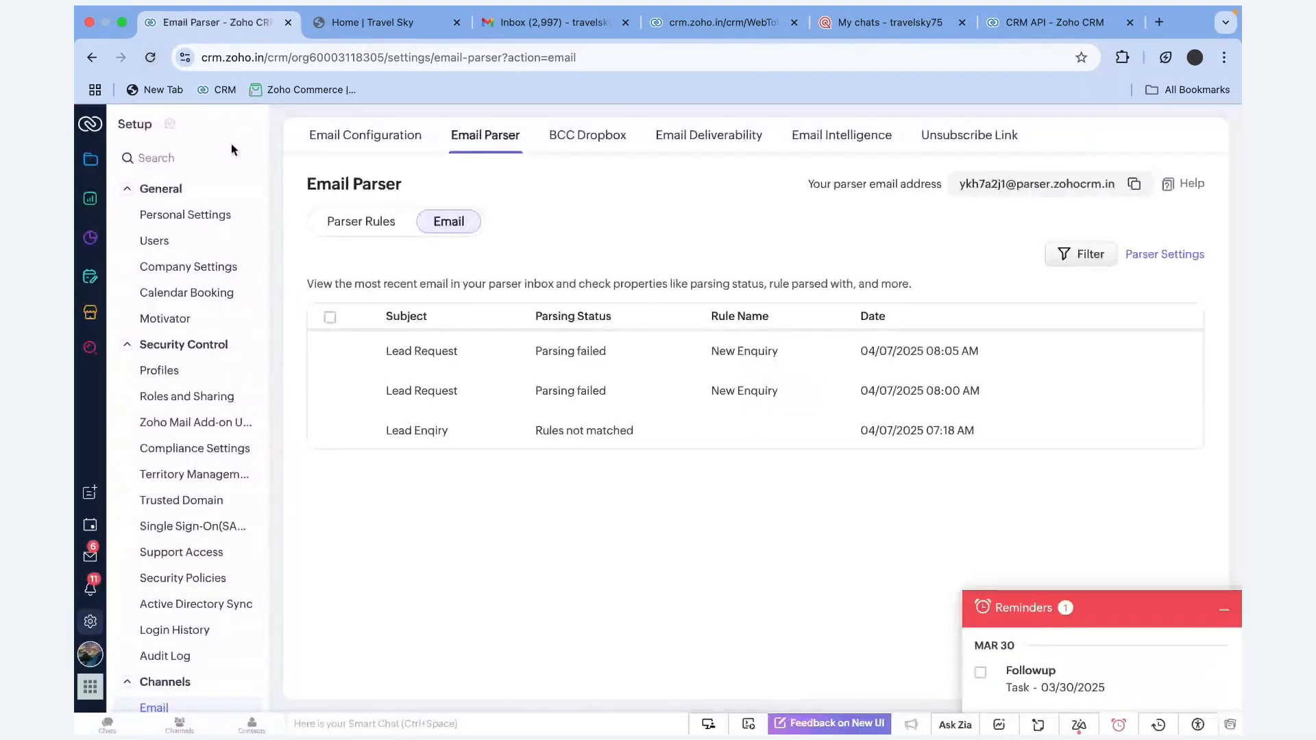
left_click(156, 66)
left_click(147, 62)
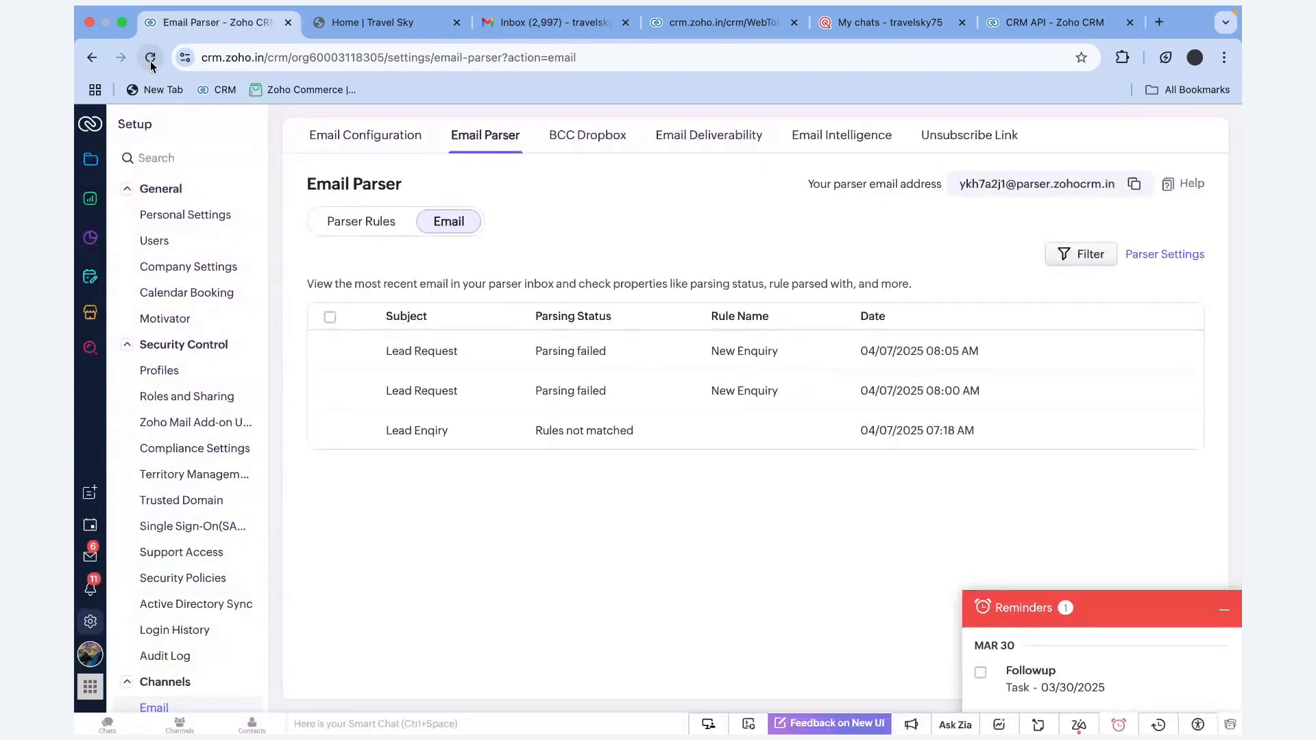
left_click(151, 61)
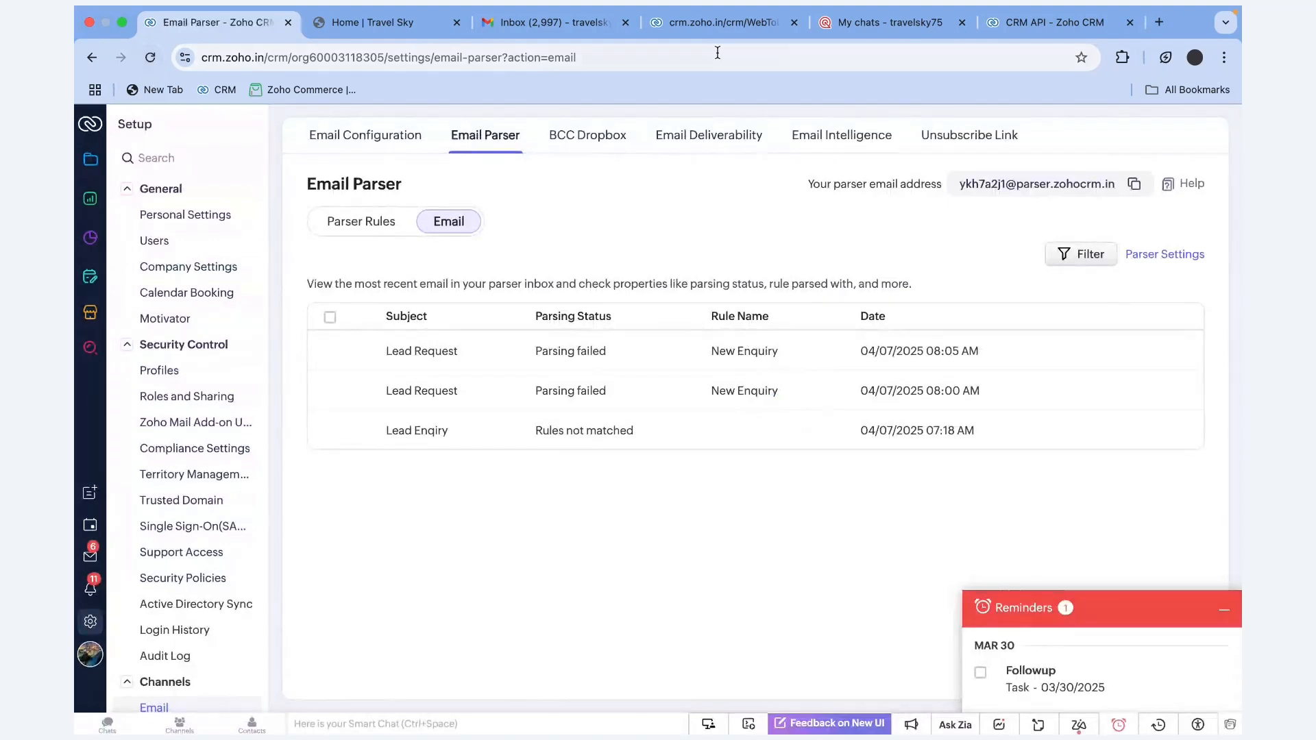
left_click(156, 54)
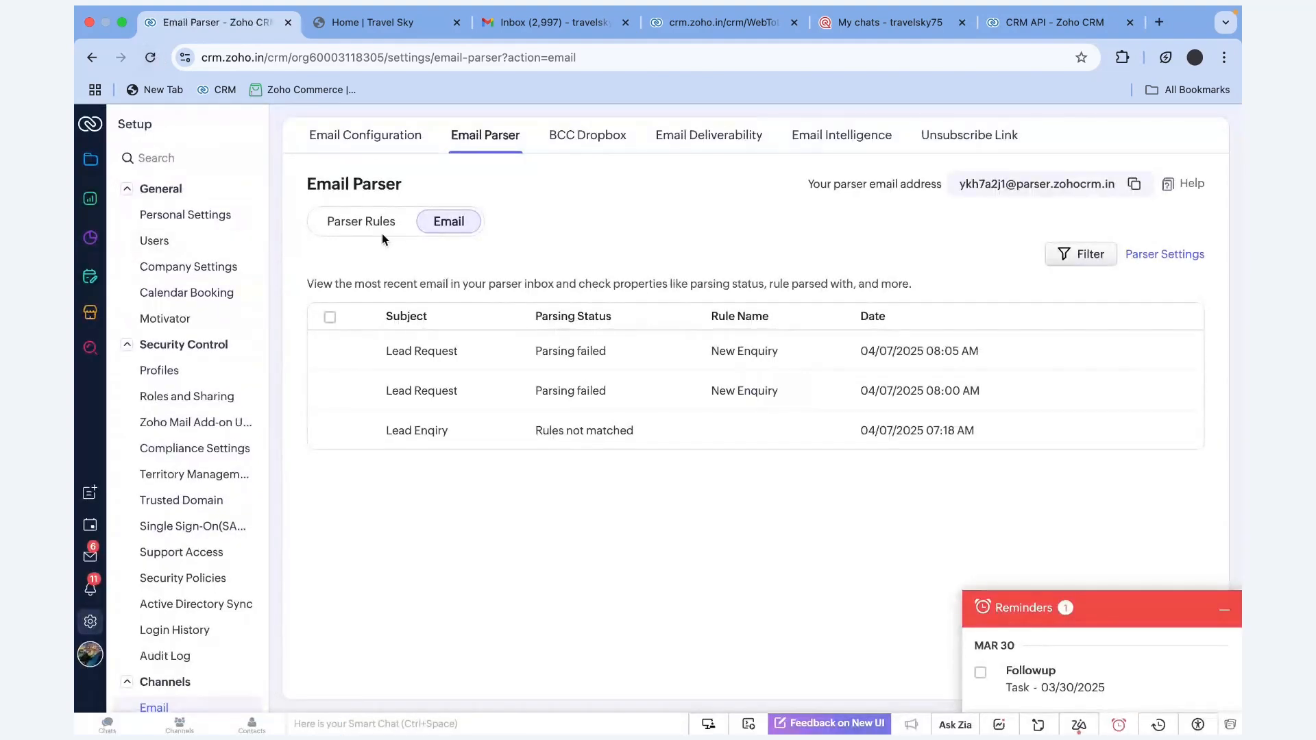
left_click(152, 58)
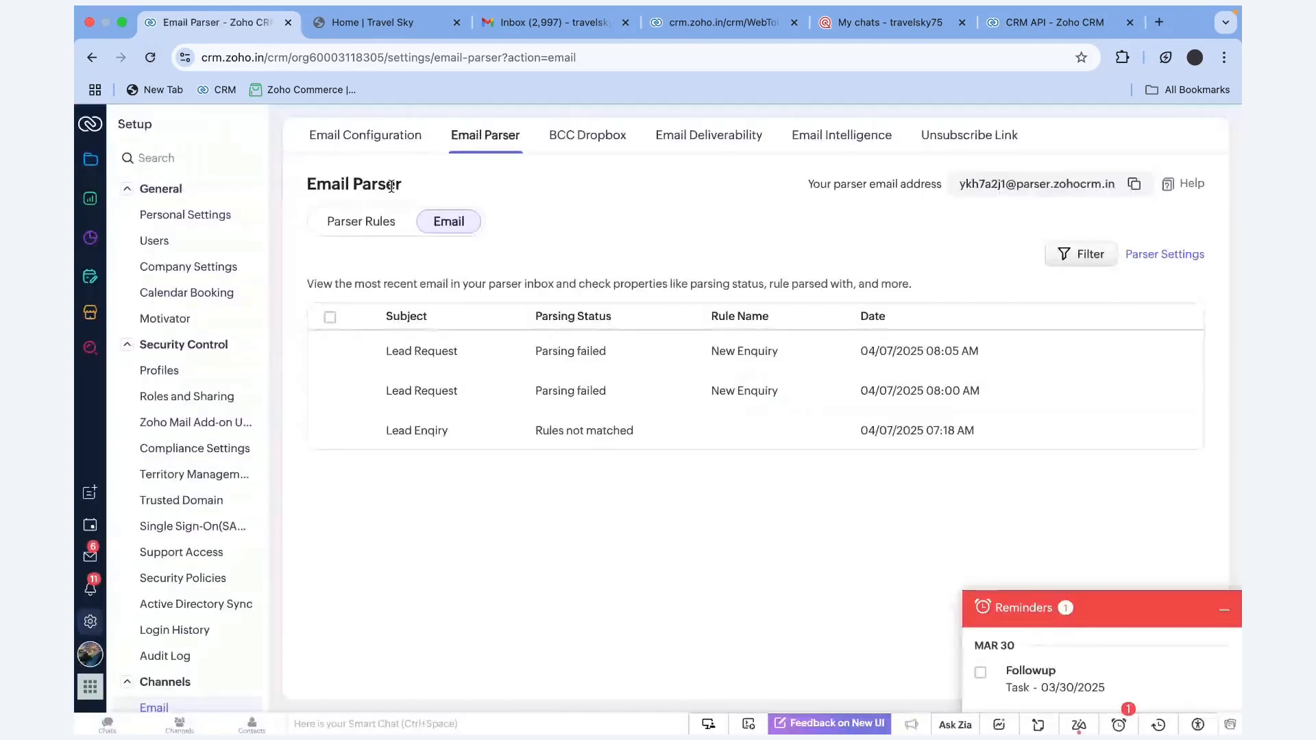
left_click(150, 58)
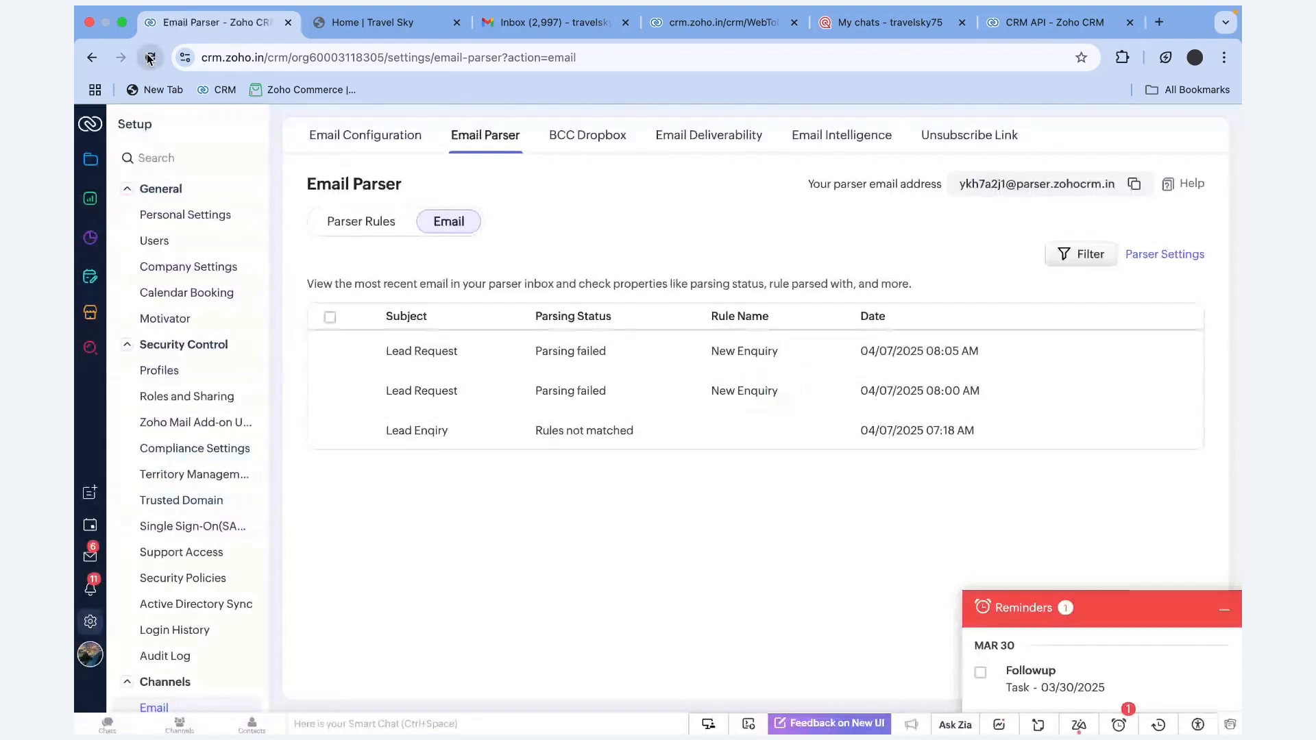
left_click(149, 58)
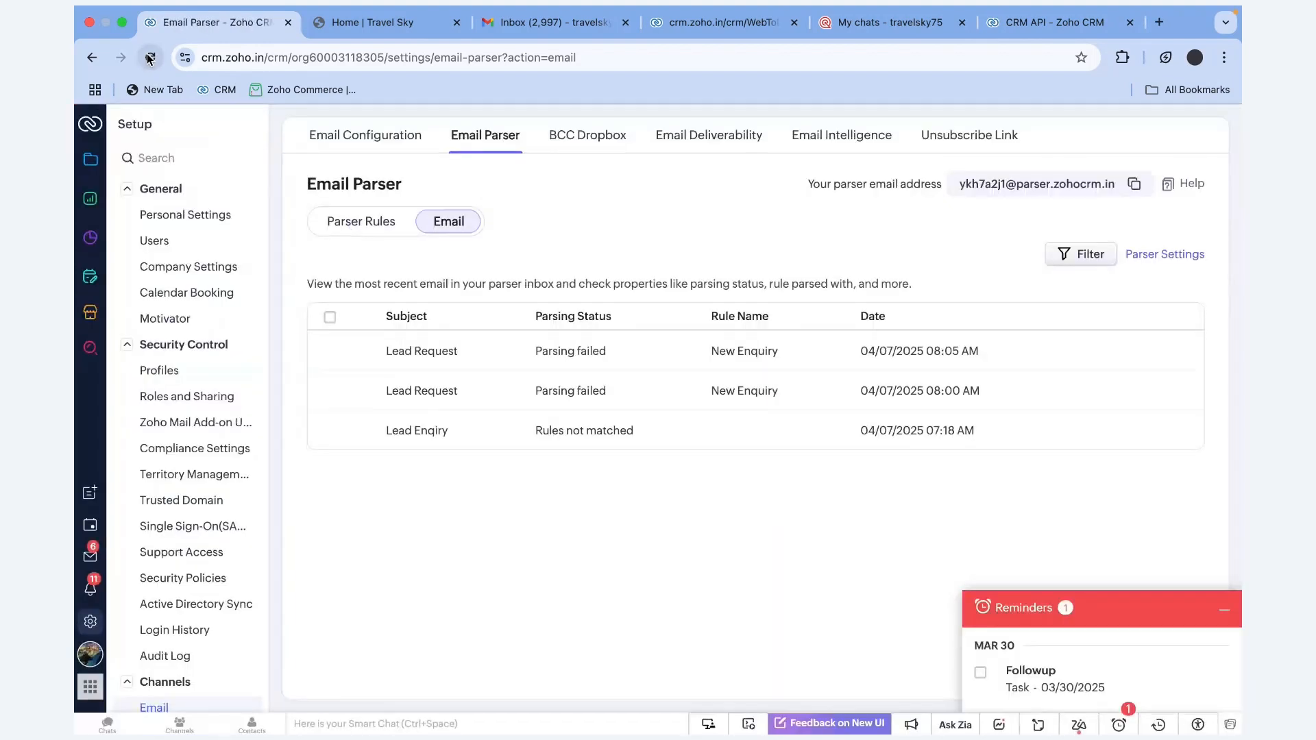
left_click(149, 59)
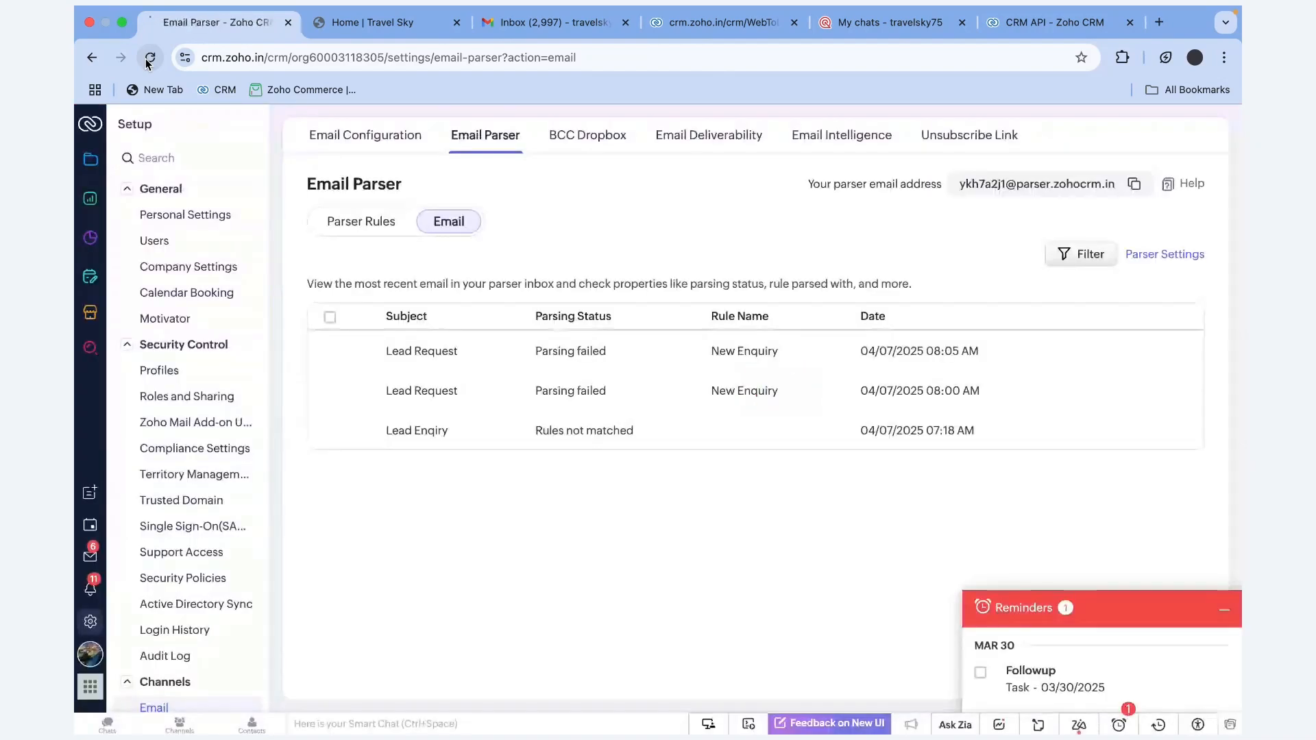
left_click(149, 58)
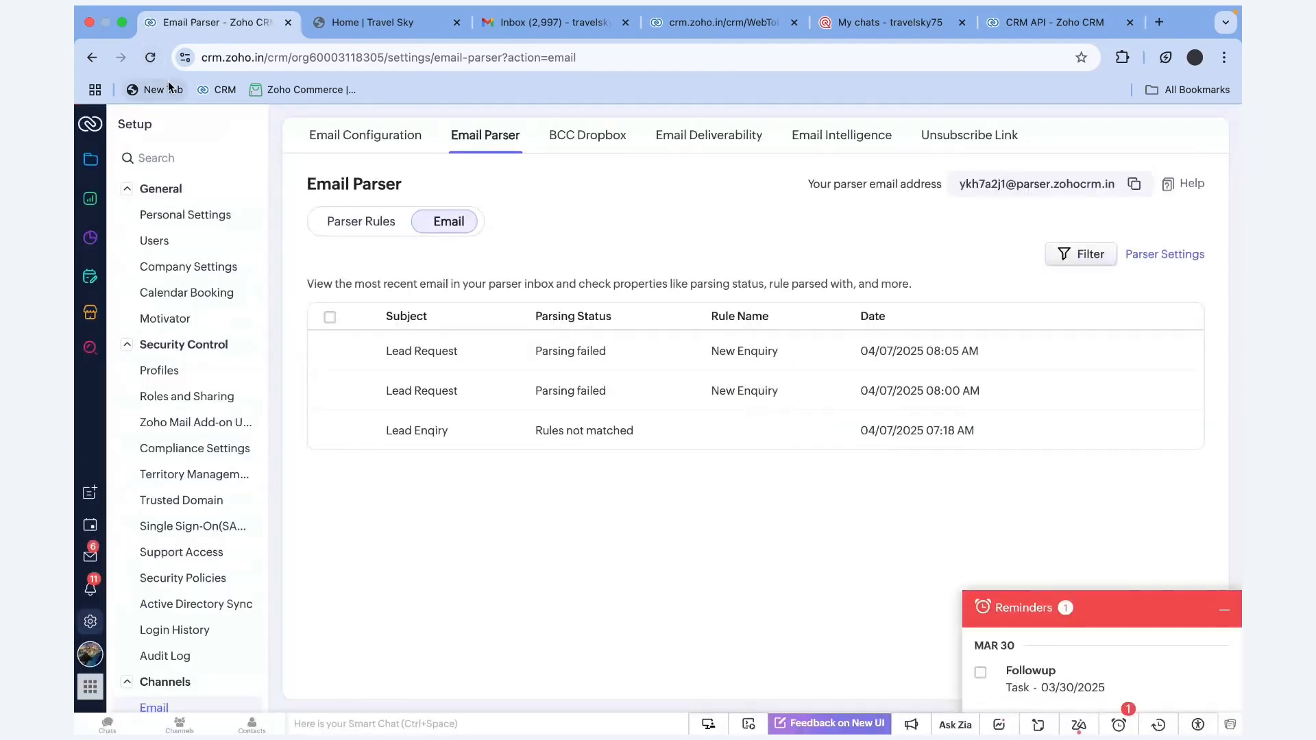
left_click(169, 88)
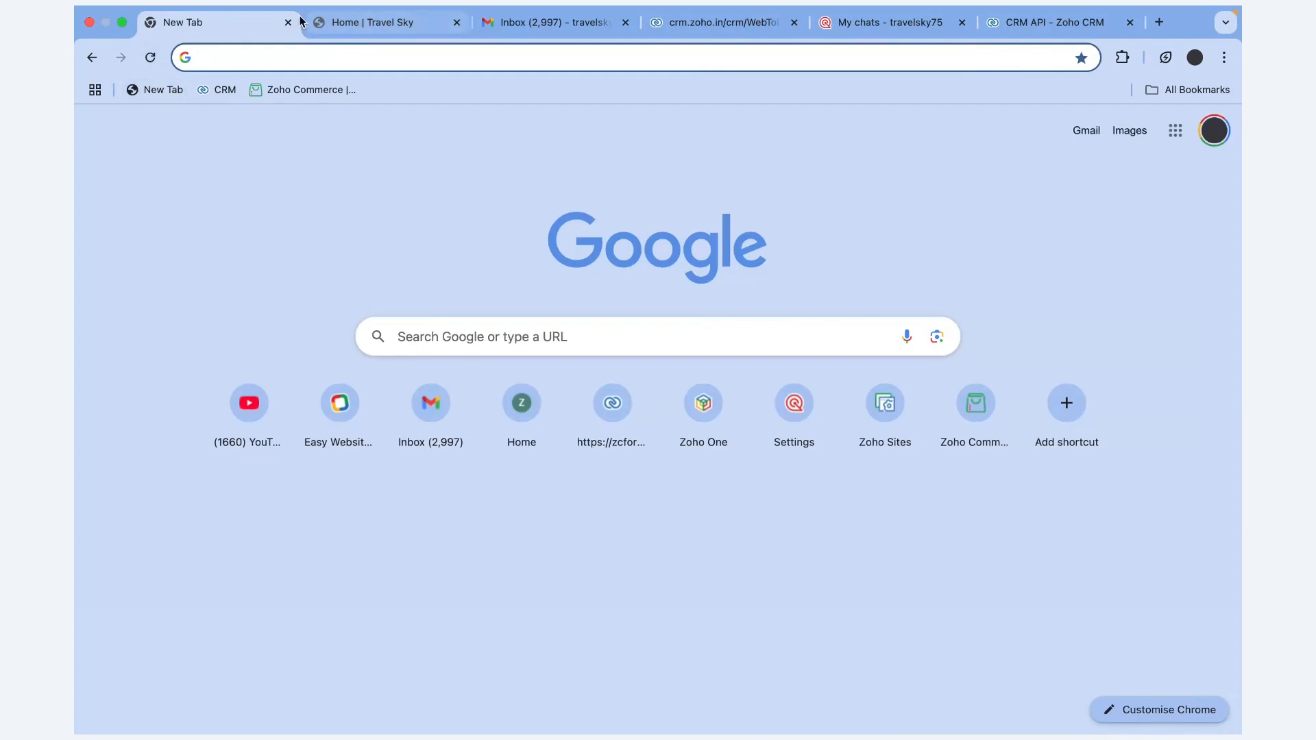
Go back from the Google new tab to the Zoho CRM parser inbox of three received emails
left_click(91, 56)
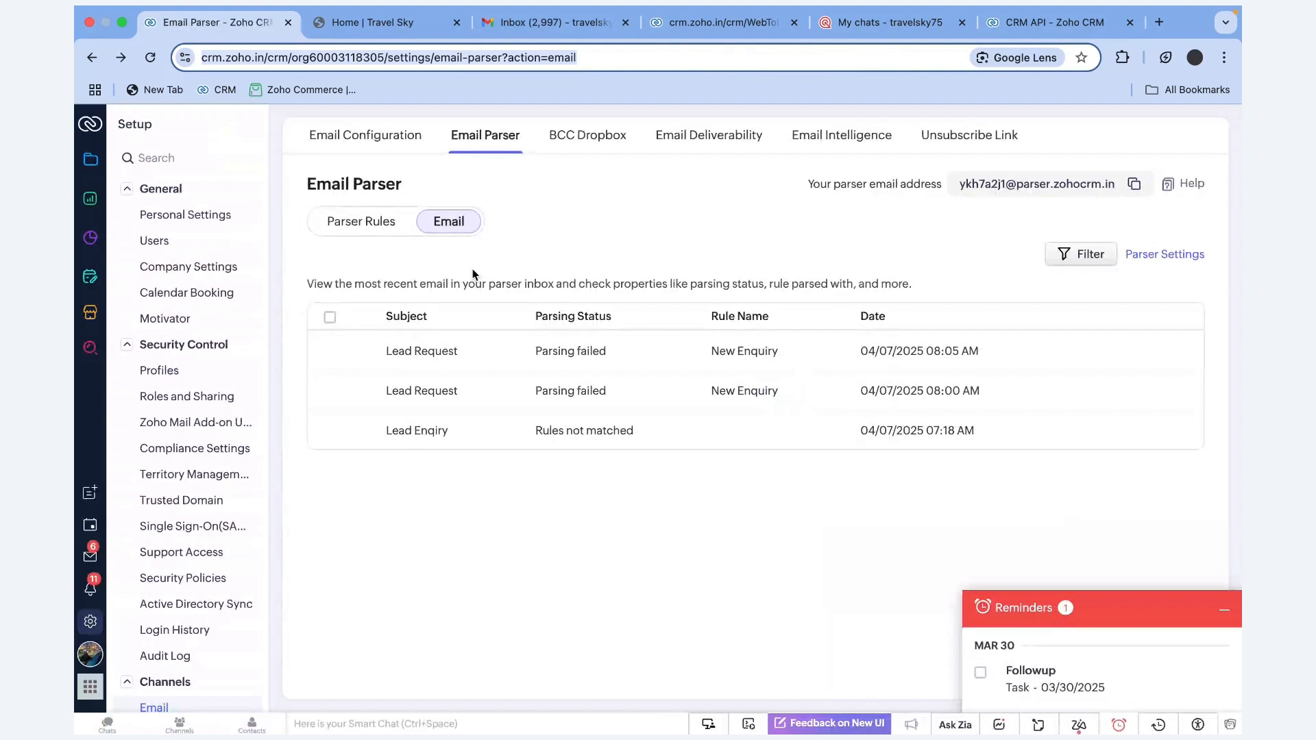
Refresh the received email list several times, then open Parser Settings showing the approved sender addresses
left_click(391, 225)
left_click(425, 224)
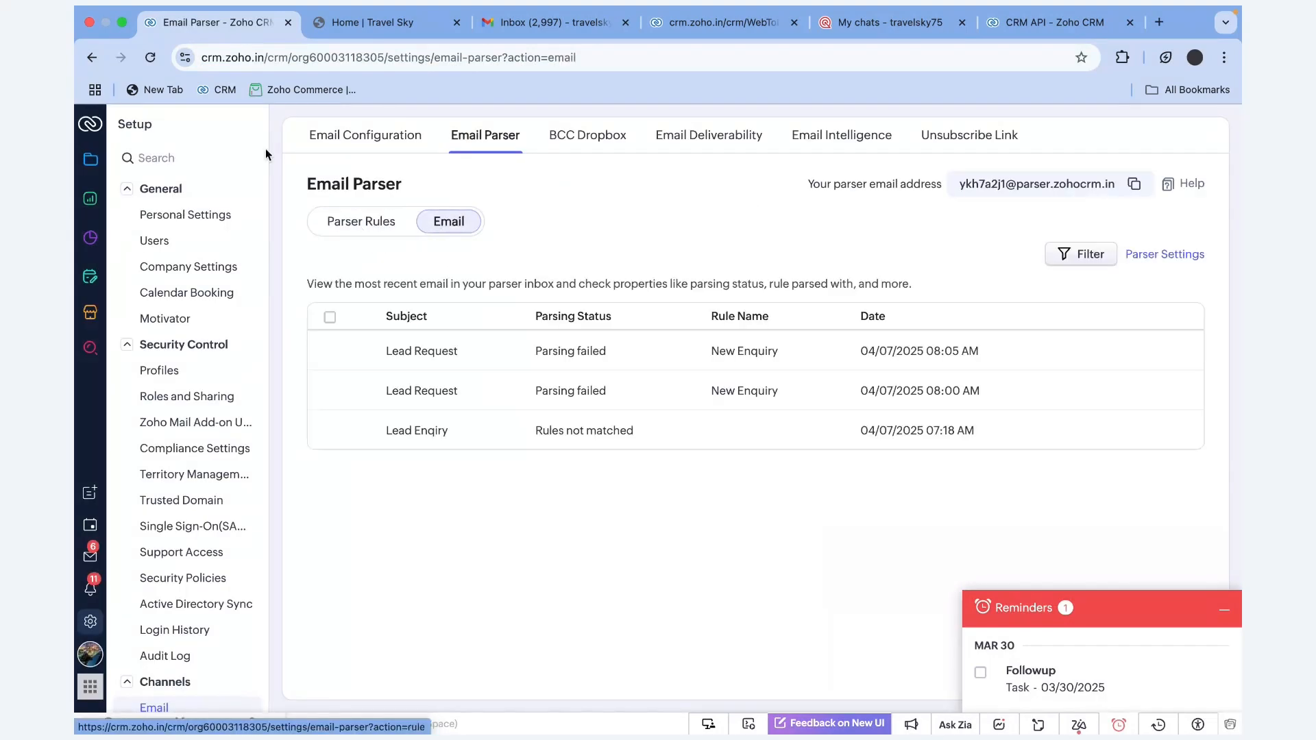
left_click(151, 58)
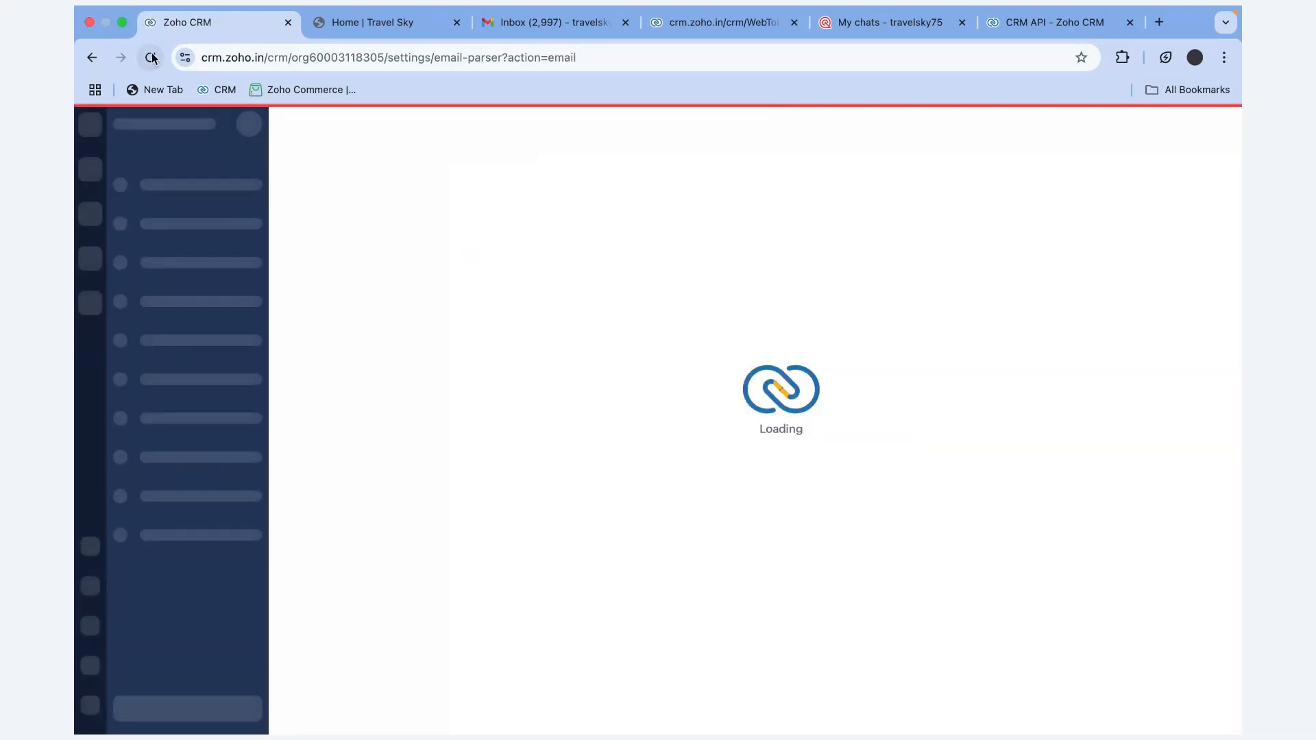
left_click(150, 57)
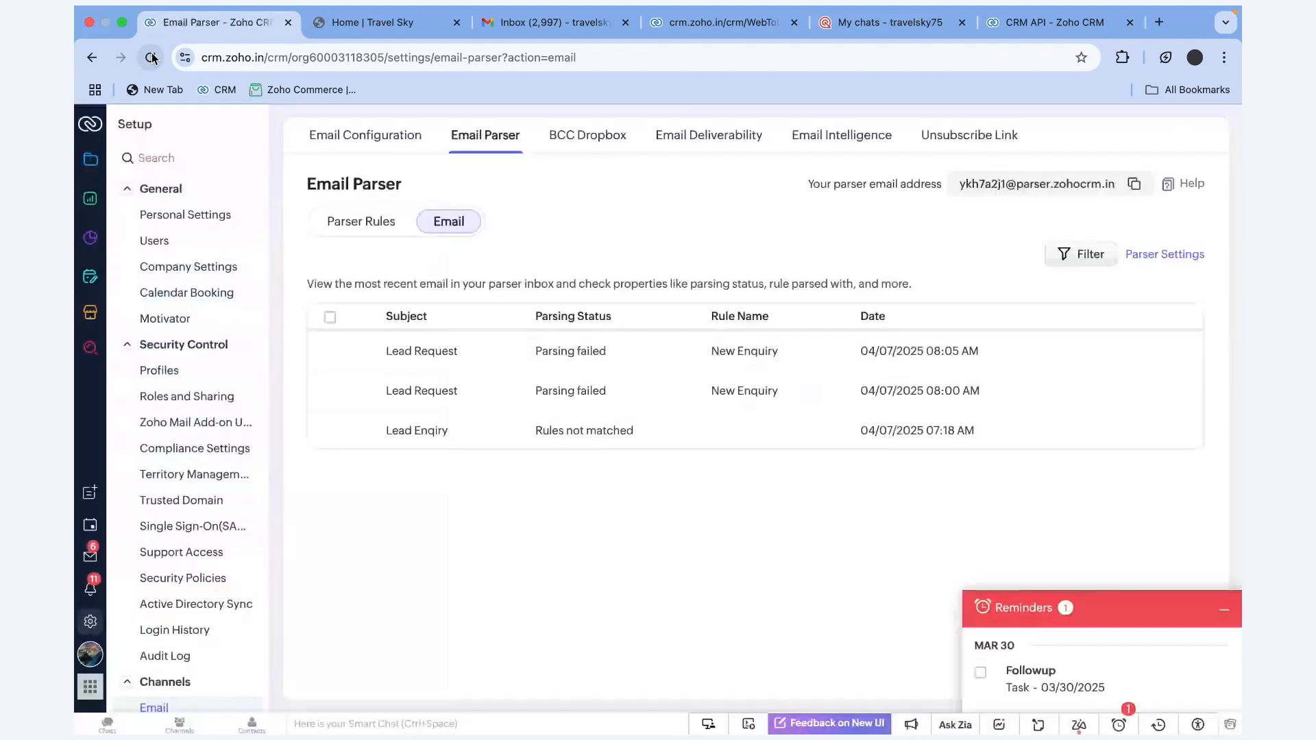
left_click(151, 58)
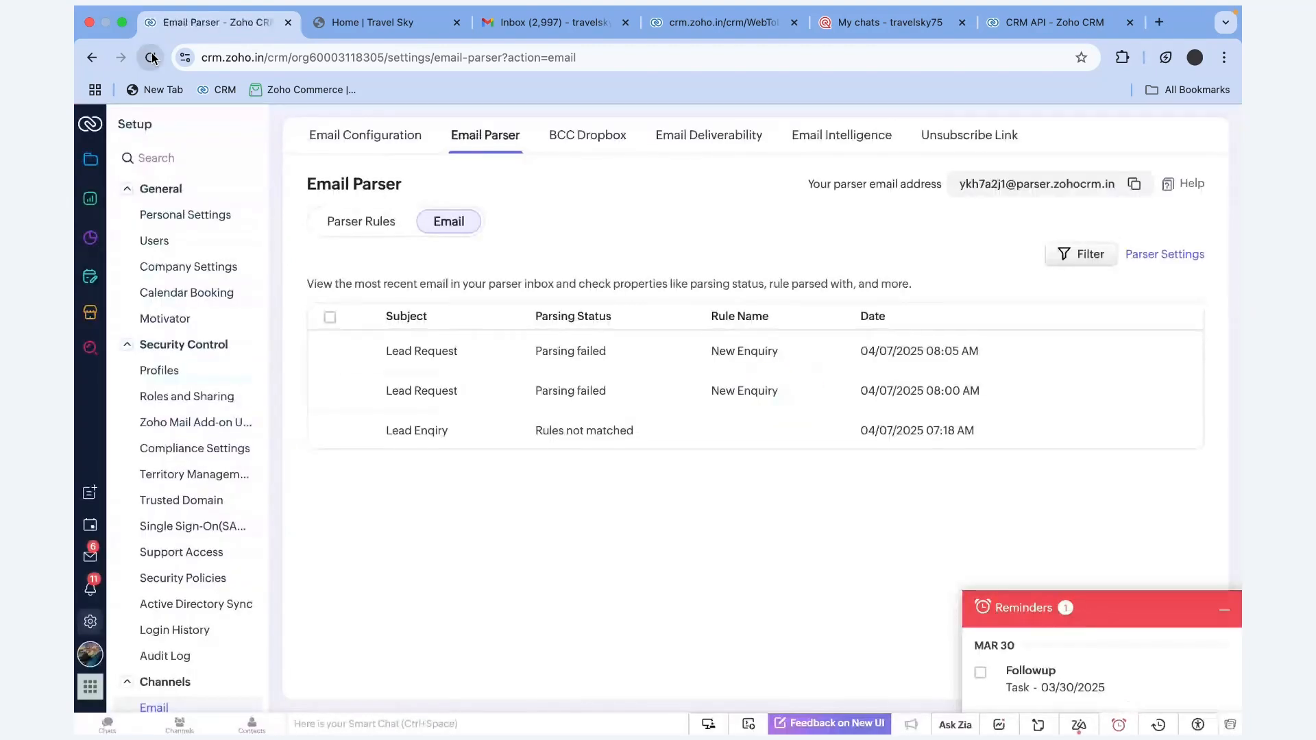
left_click(151, 57)
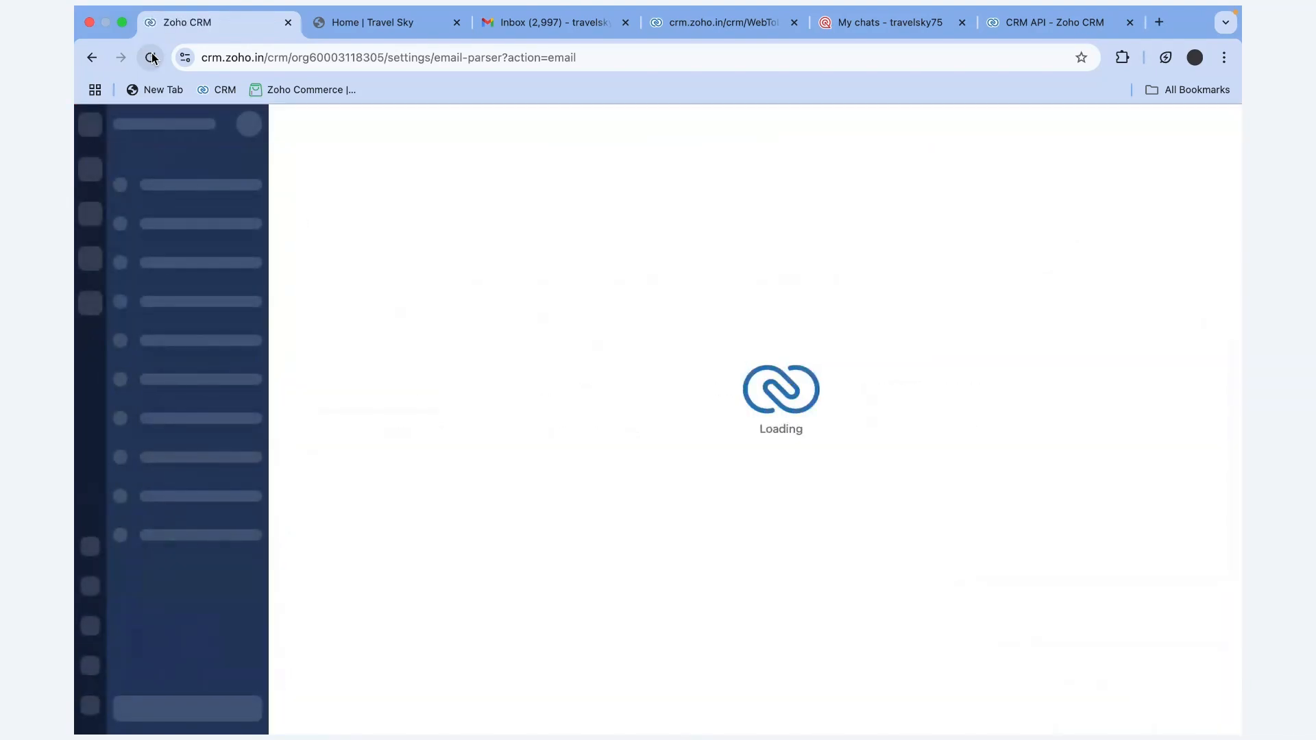
left_click(151, 57)
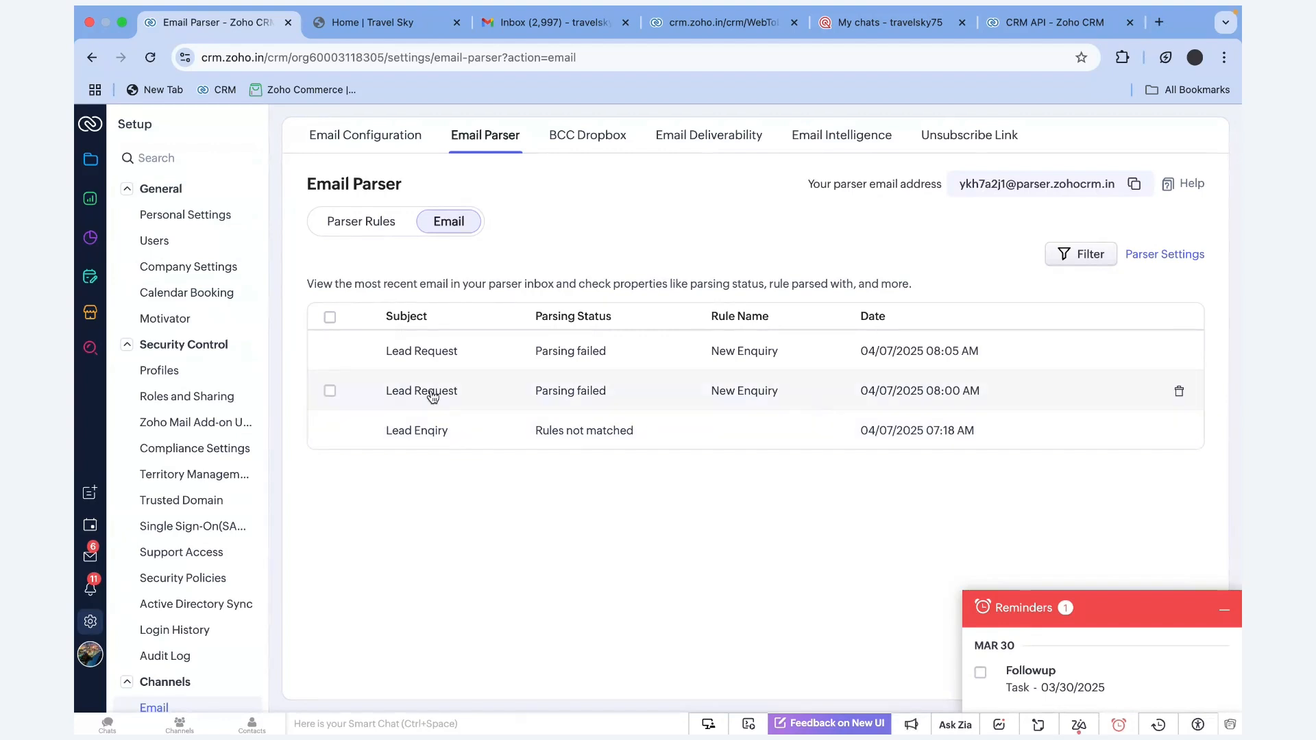
left_click(376, 233)
left_click(449, 232)
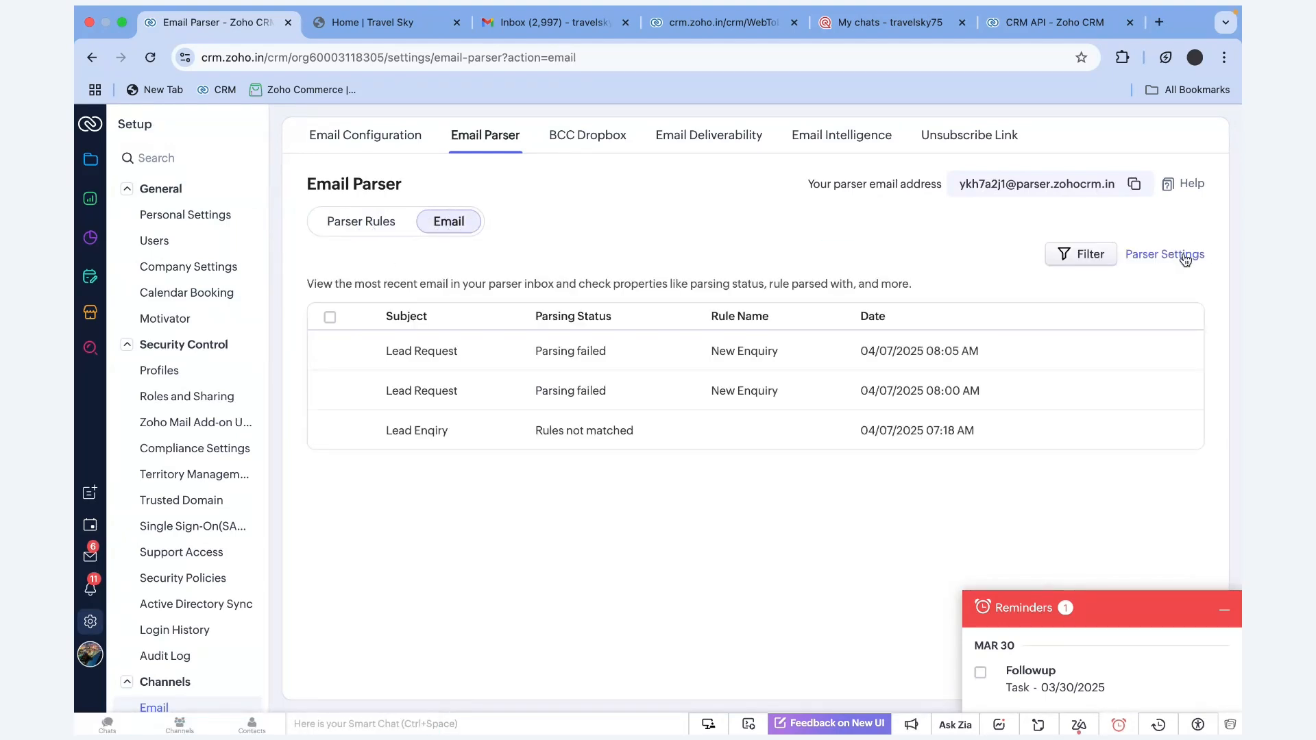
left_click(1185, 257)
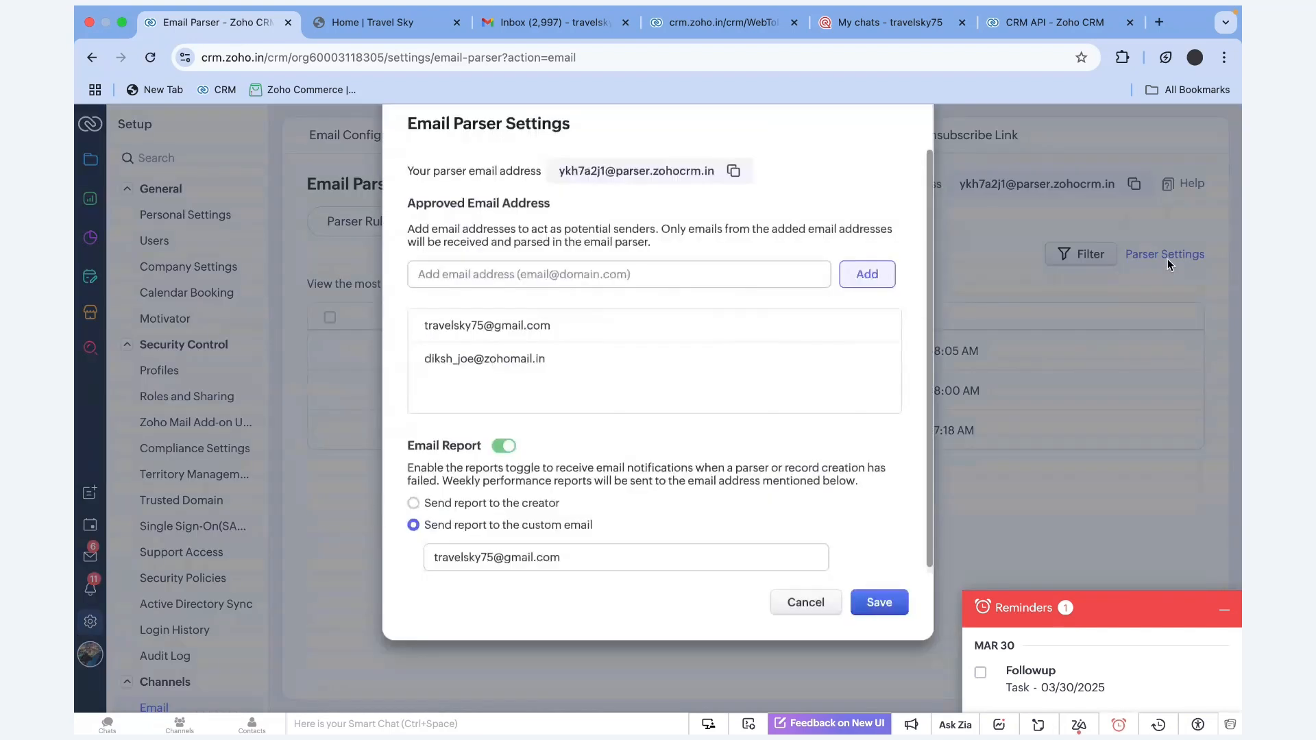
Review the parser address and approved email address fields, then save the Email Parser settings
left_click_drag(412, 182, 562, 187)
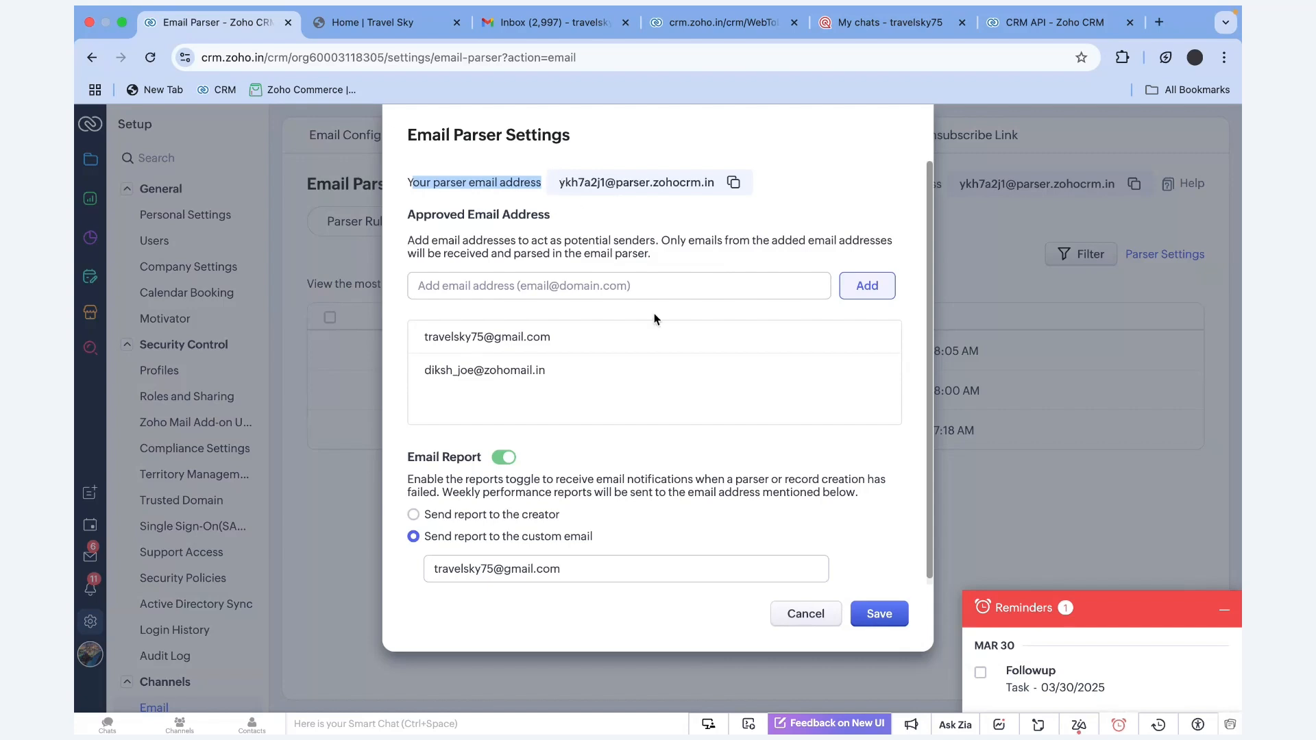
mouse_move(757, 388)
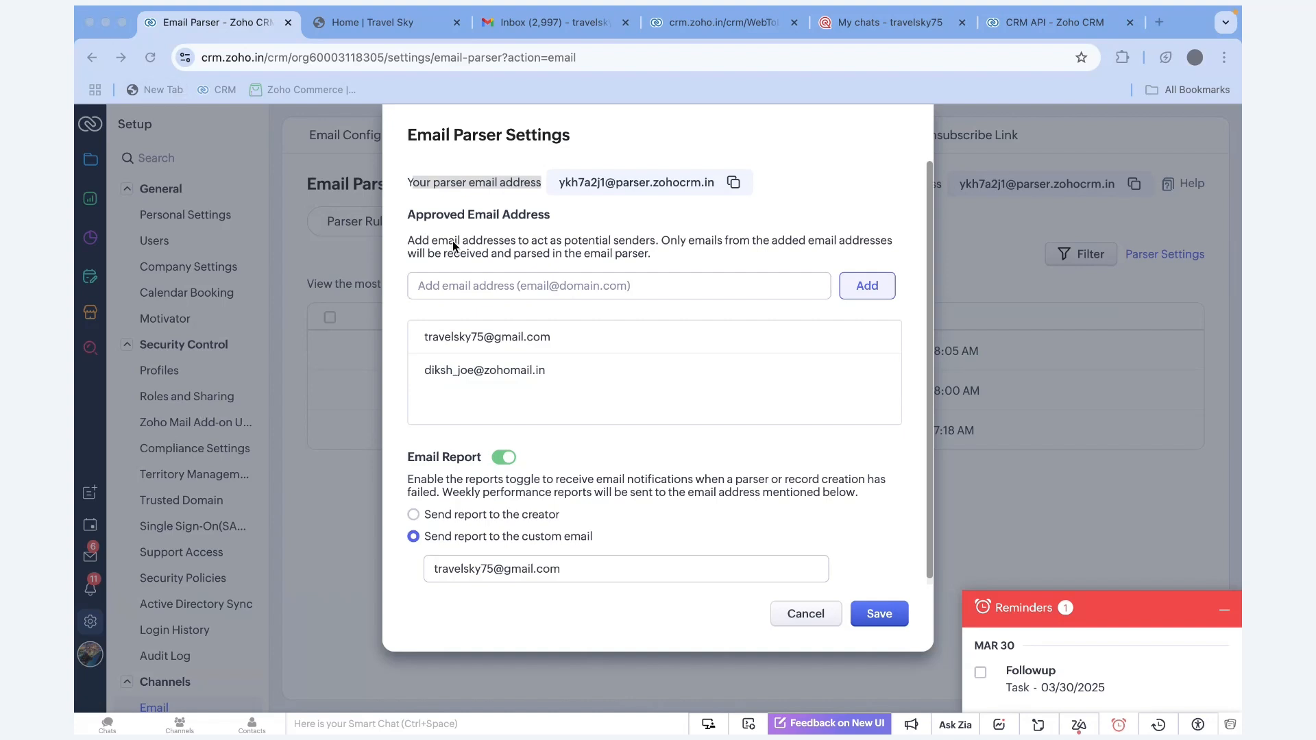
left_click(549, 218)
left_click(550, 214)
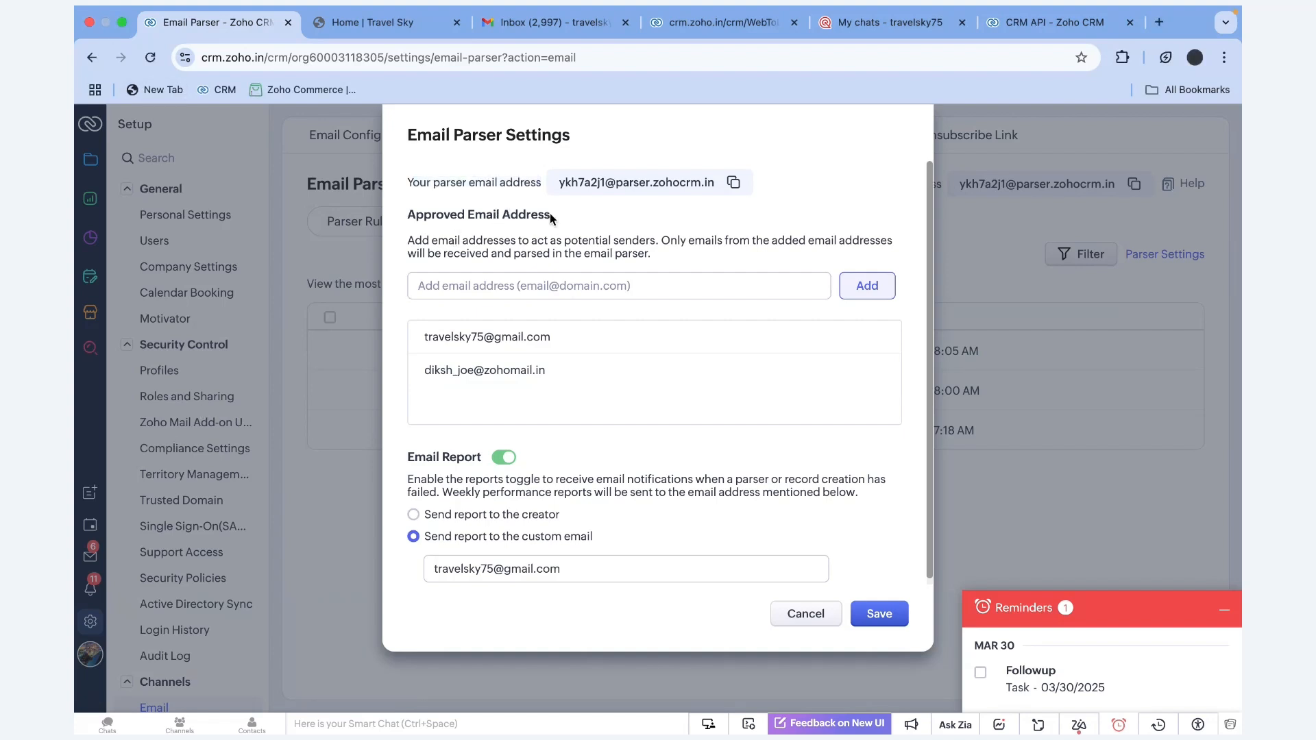
left_click_drag(551, 215, 407, 221)
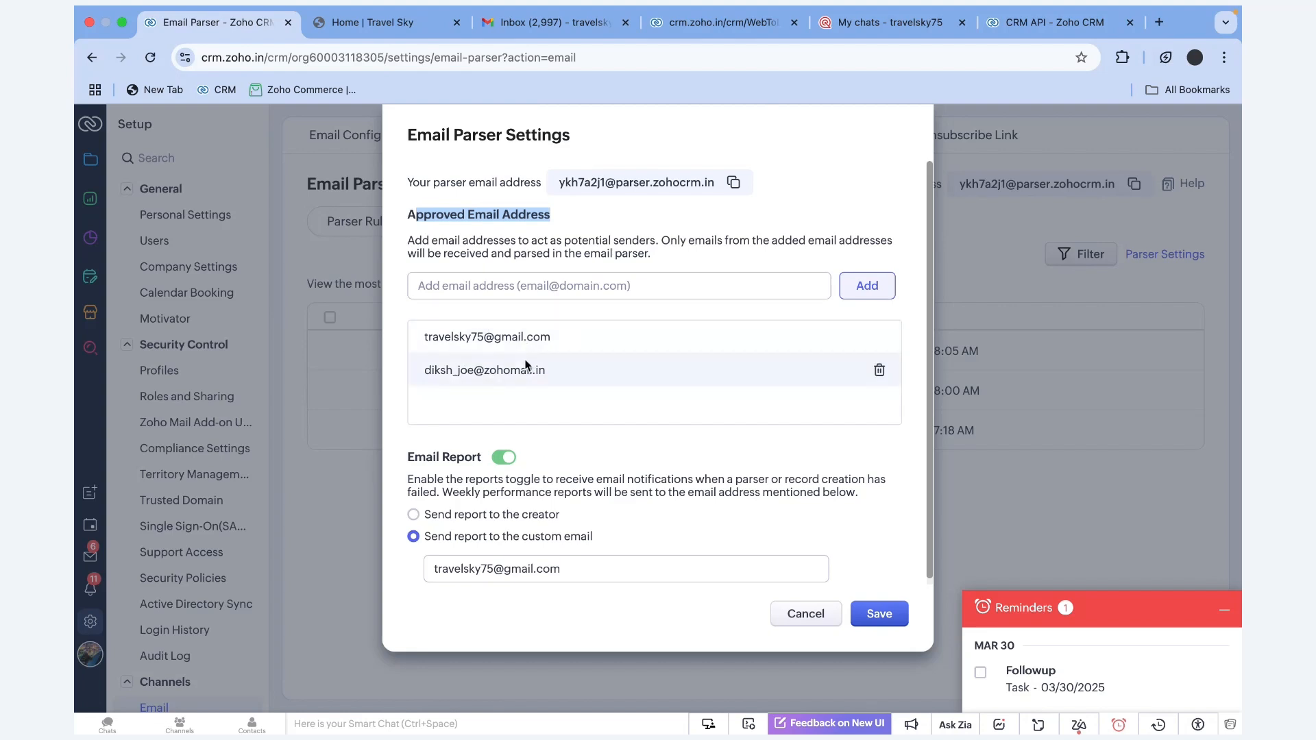
left_click(503, 290)
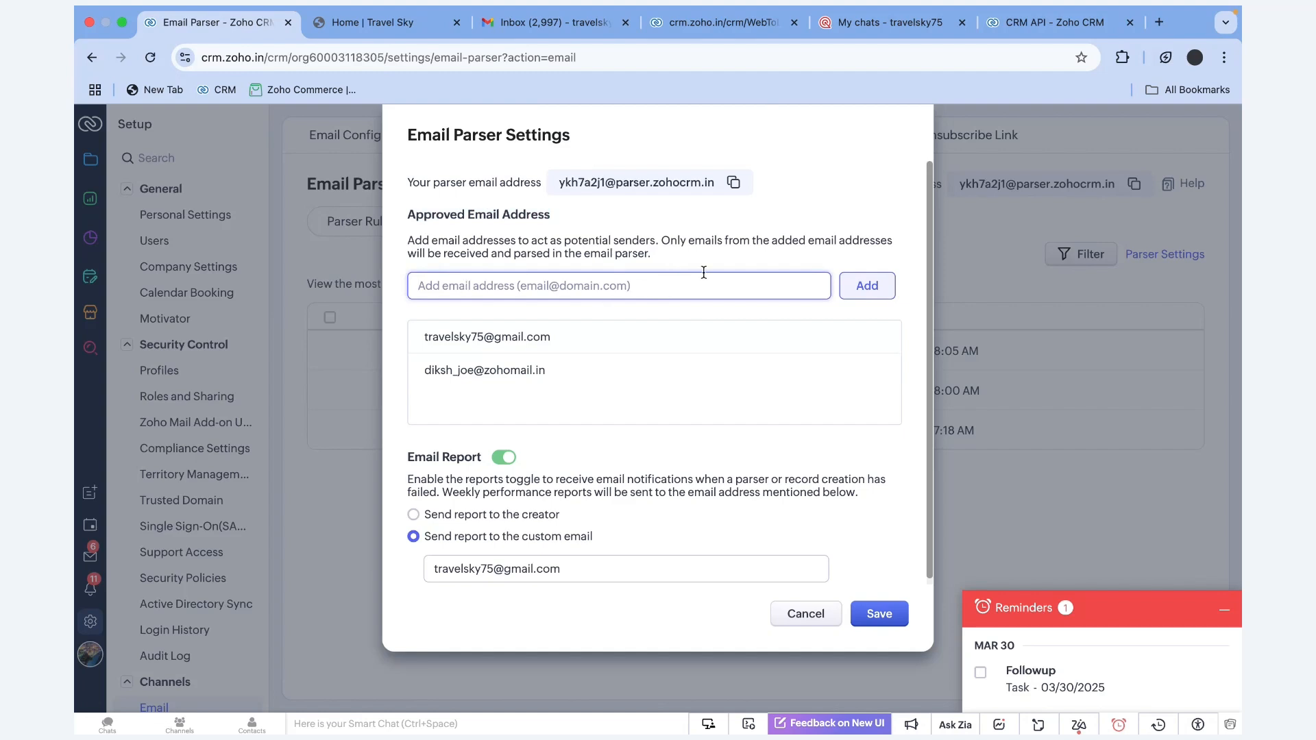
scroll(743, 459, "down", 1)
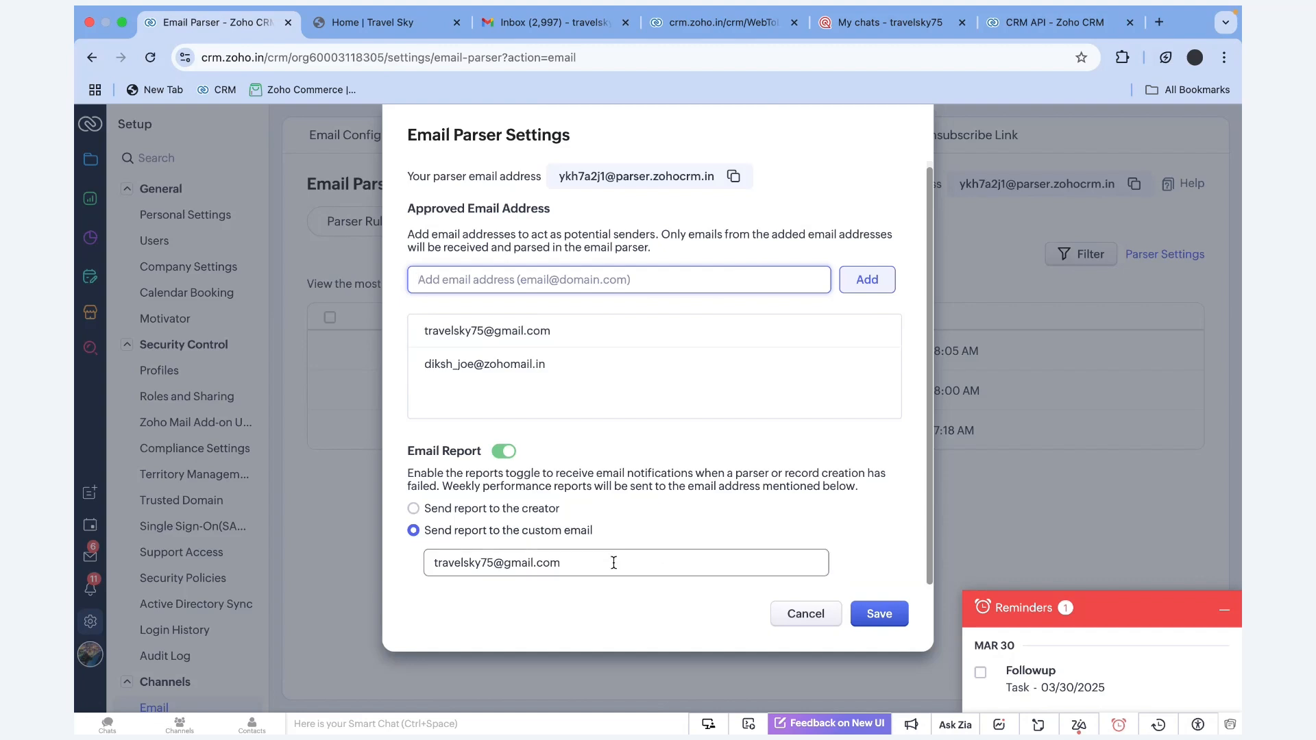
left_click_drag(605, 562, 425, 563)
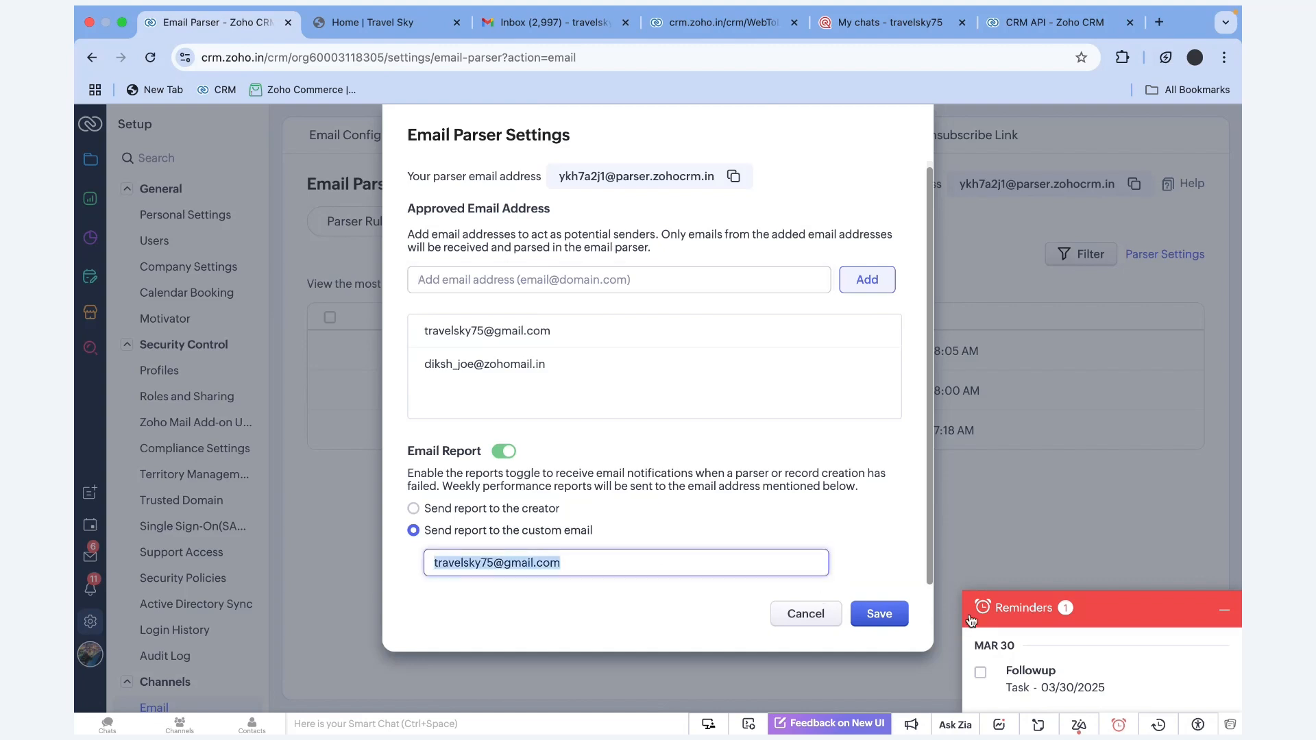
left_click(879, 614)
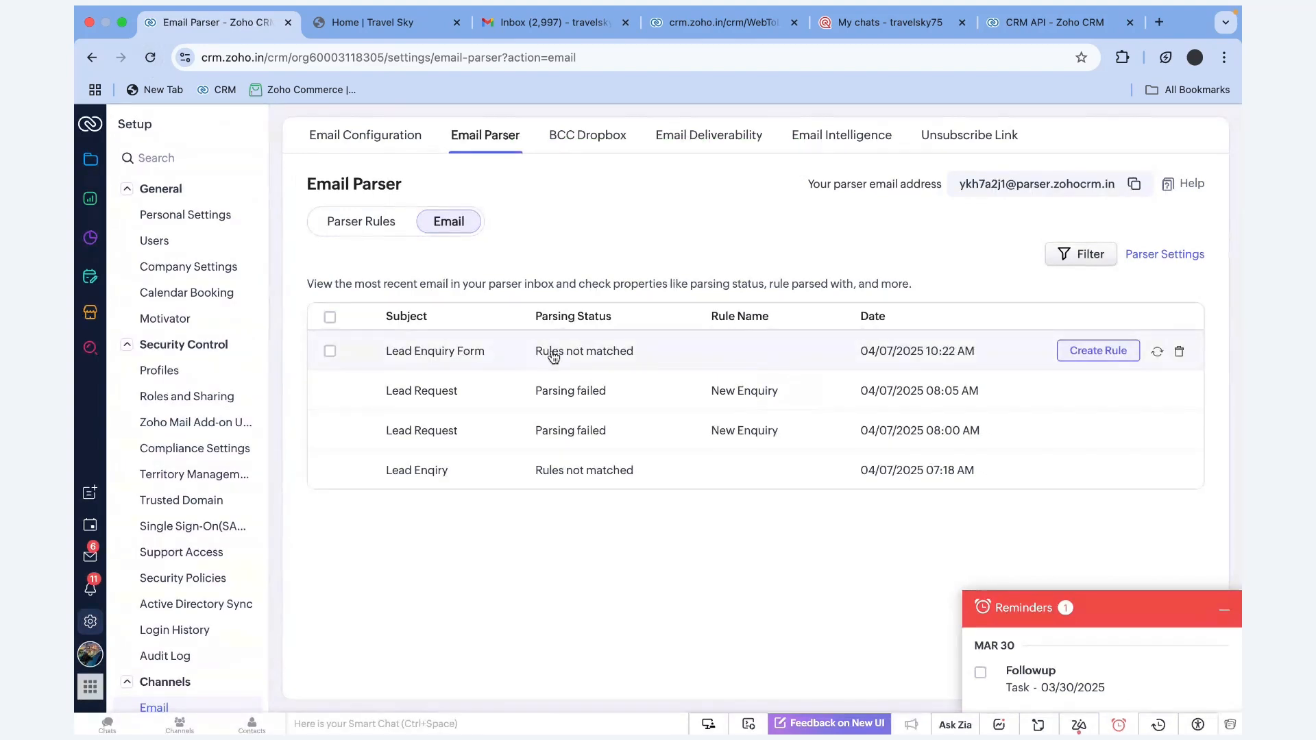
Open the unmatched Lead Enquiry Form email and start a new parser rule from it
left_click_drag(505, 354, 380, 353)
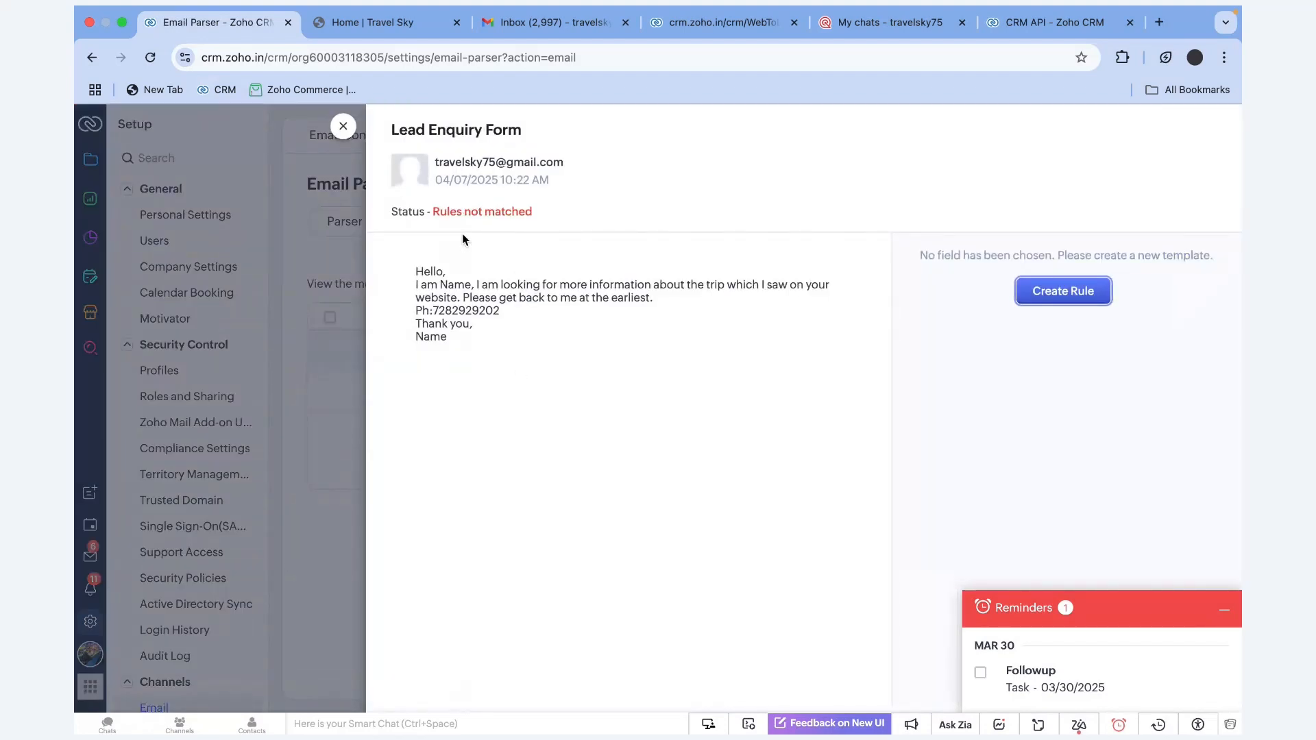
left_click_drag(435, 212, 549, 215)
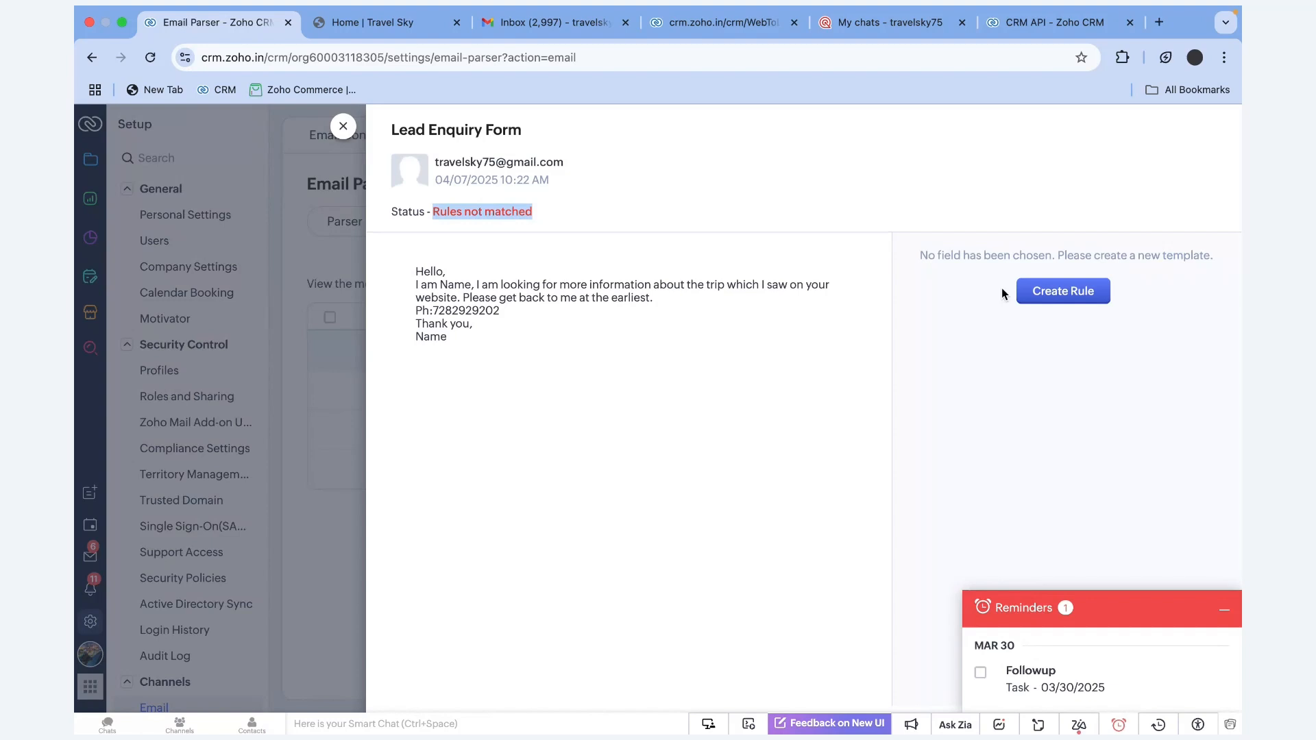
left_click(1069, 291)
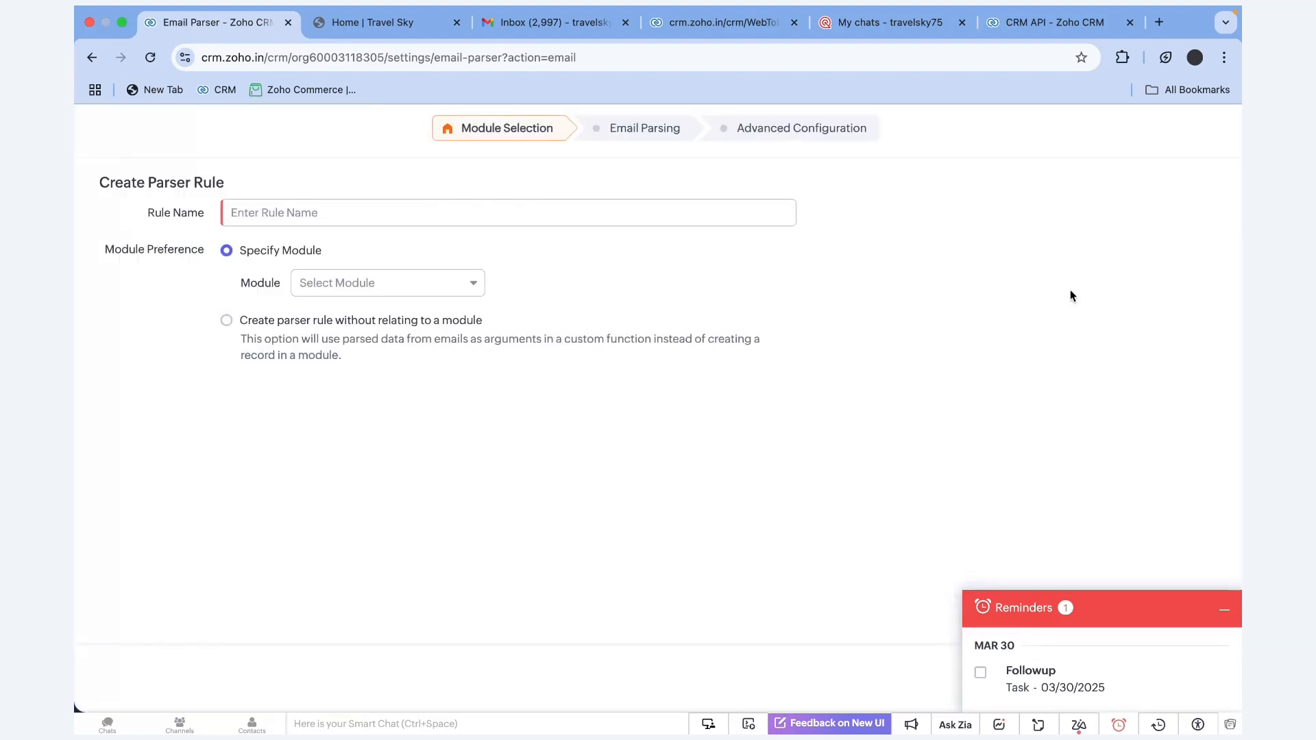
Name the parser rule 'Lead creation' and assign it to the Propects module
left_click(267, 220)
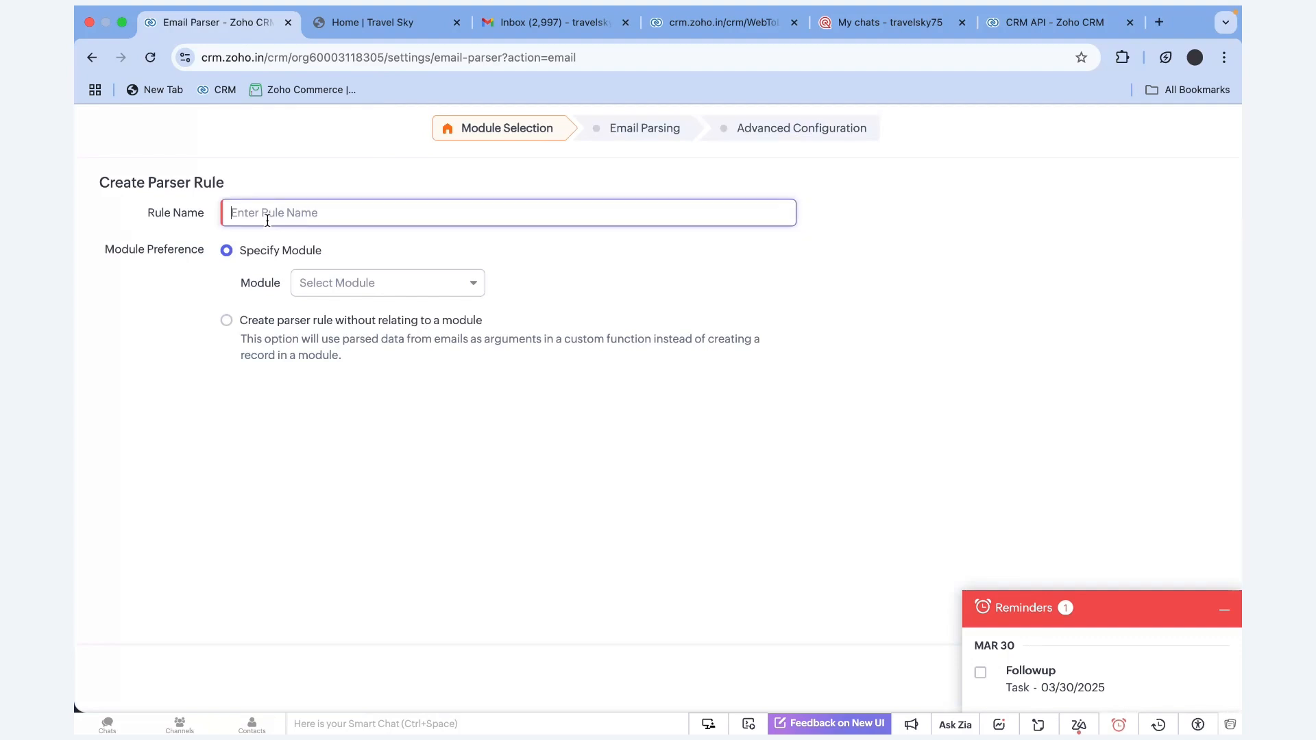
type("Lead creation")
left_click(358, 287)
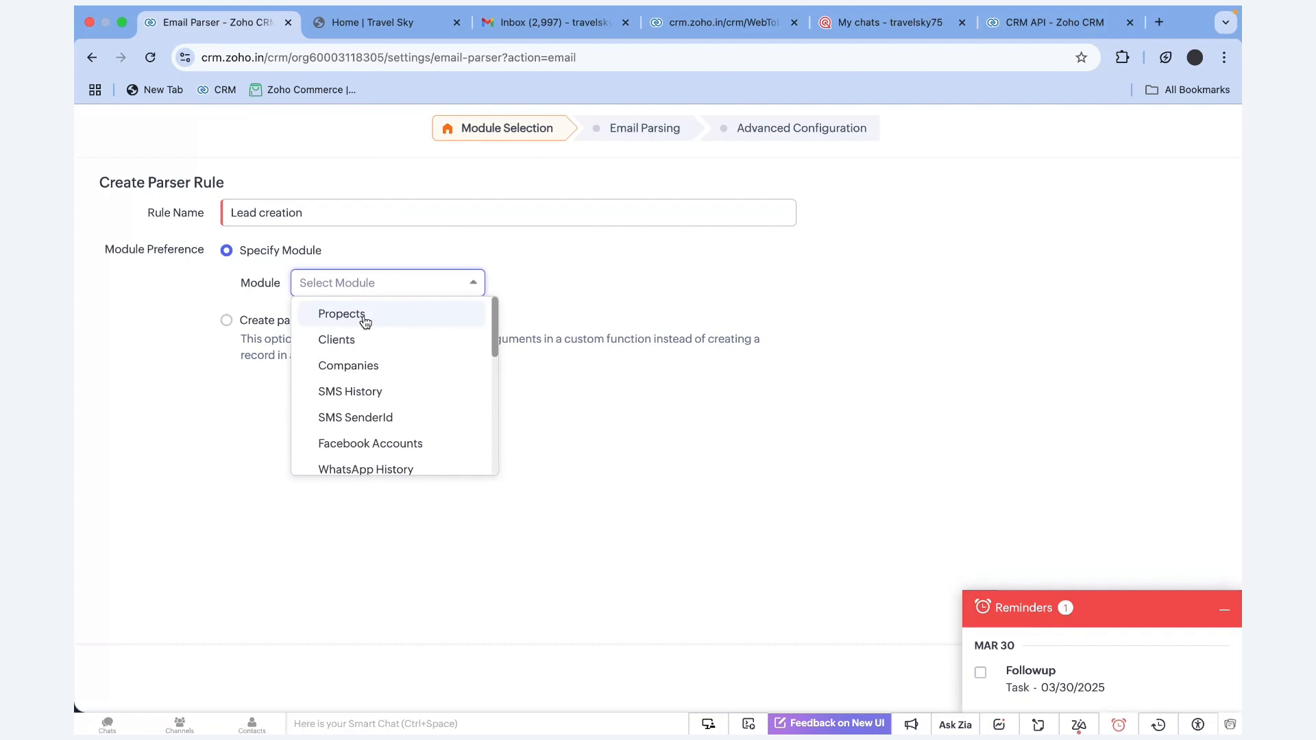
left_click(364, 320)
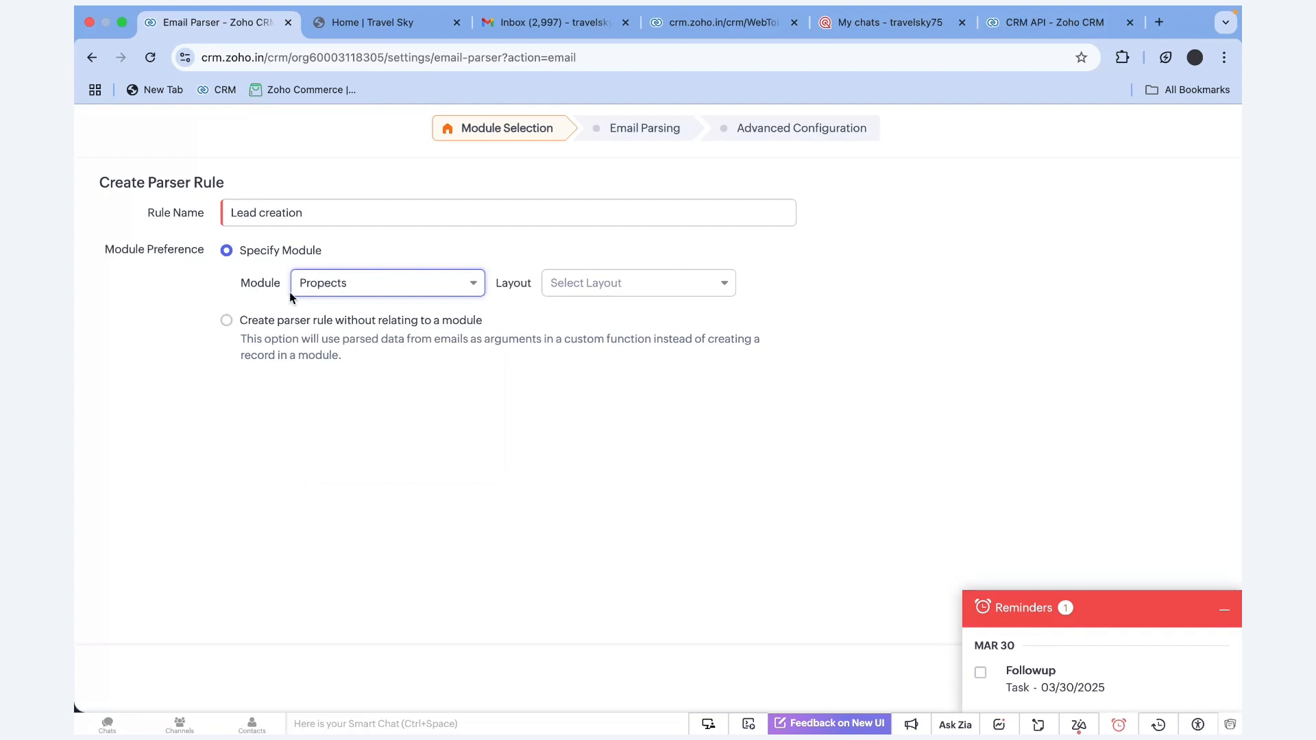
Choose the Domestic trips layout and continue to the Email Parsing step
left_click(605, 284)
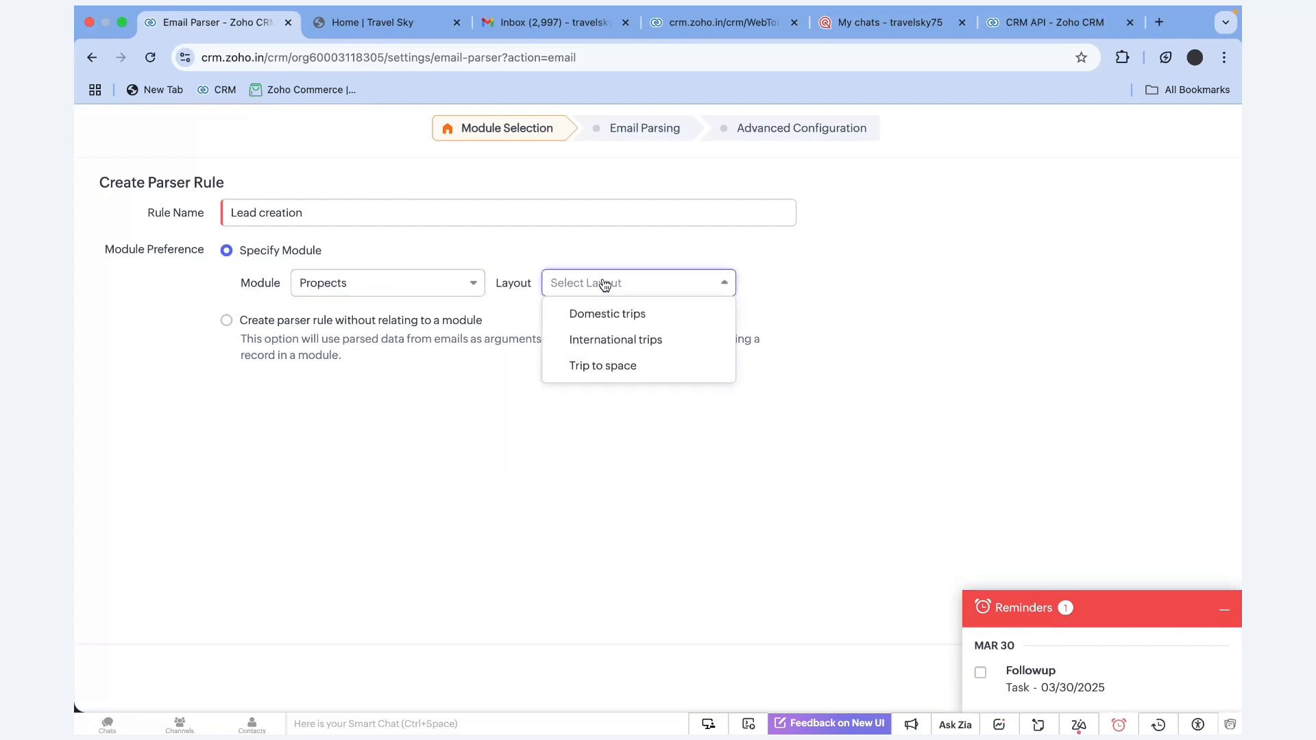
left_click(621, 318)
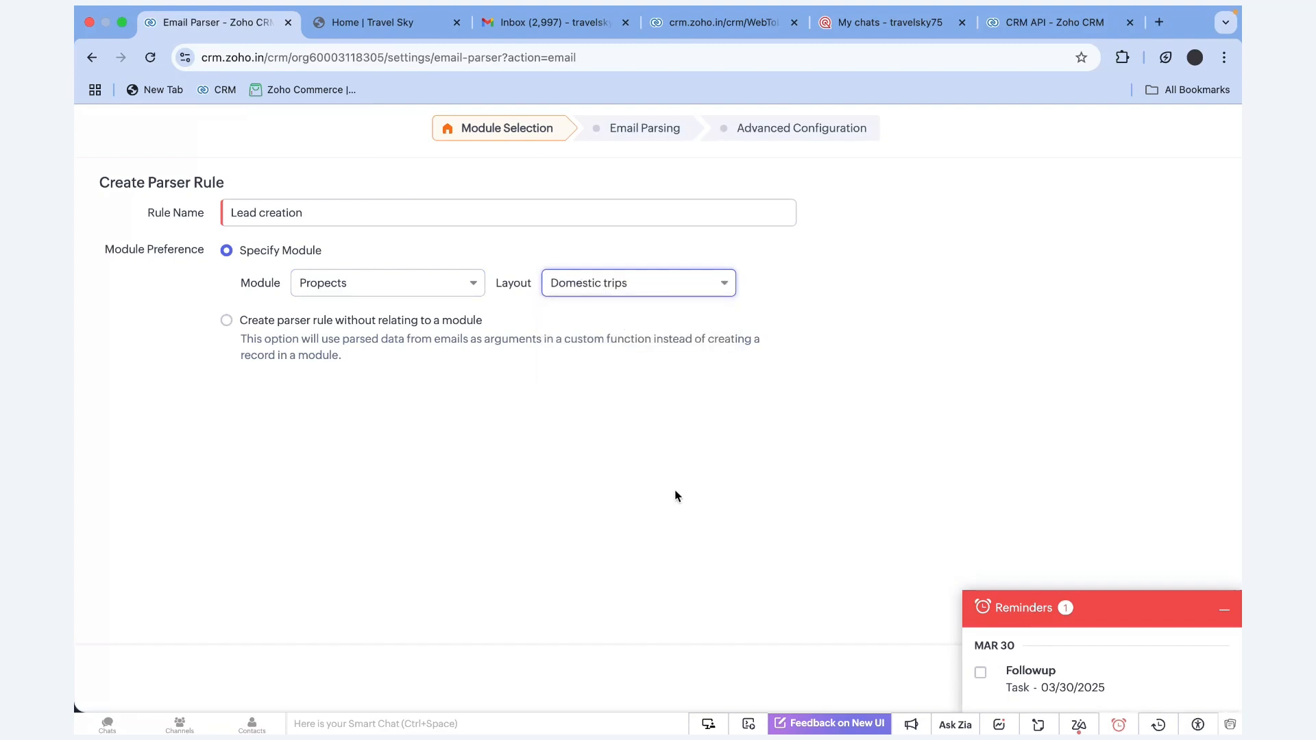
left_click(1236, 613)
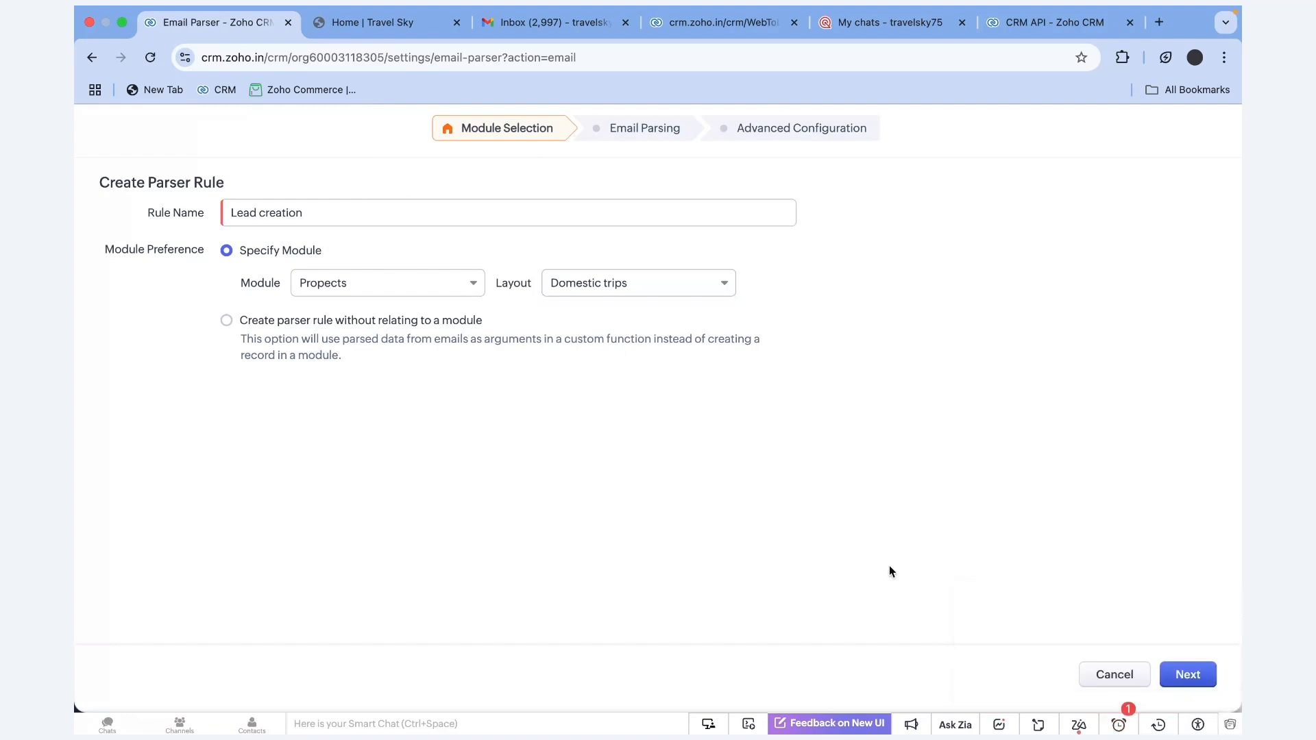
left_click(1188, 674)
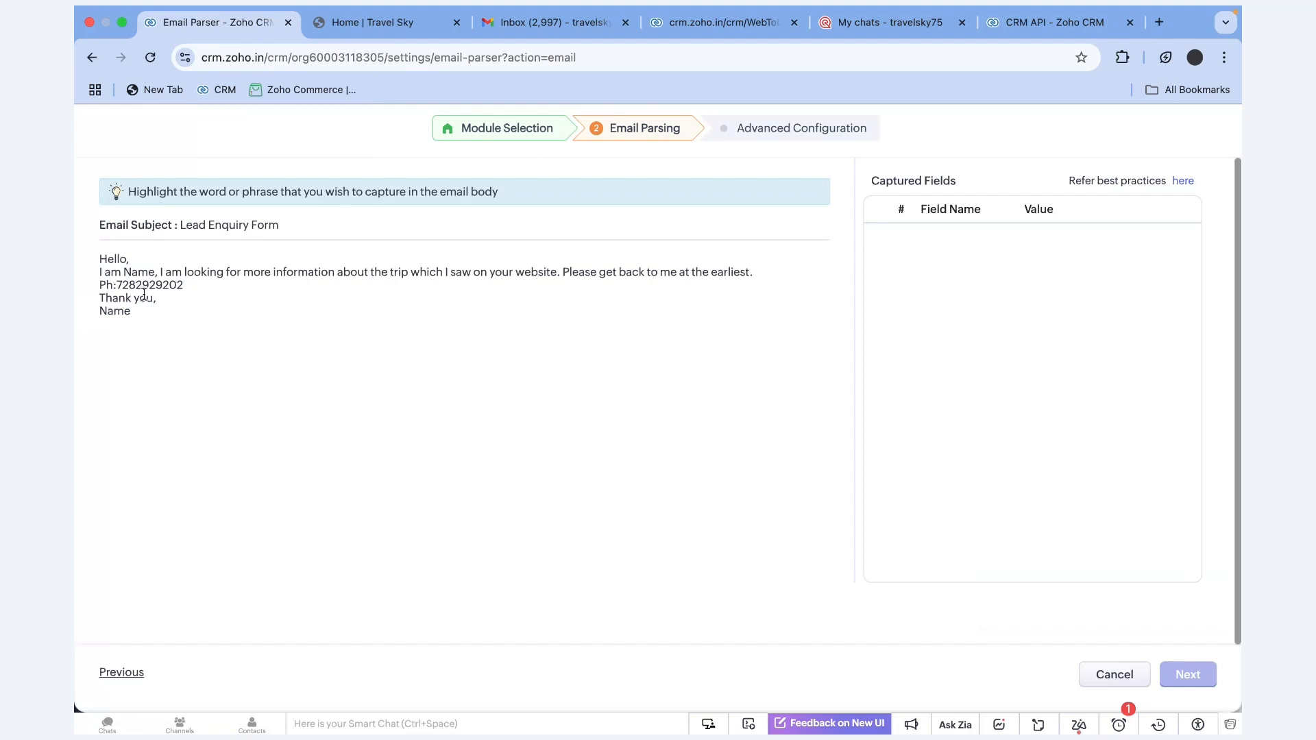
Map the word 'Name' in the sample email body to the Last Name field
double_click(133, 273)
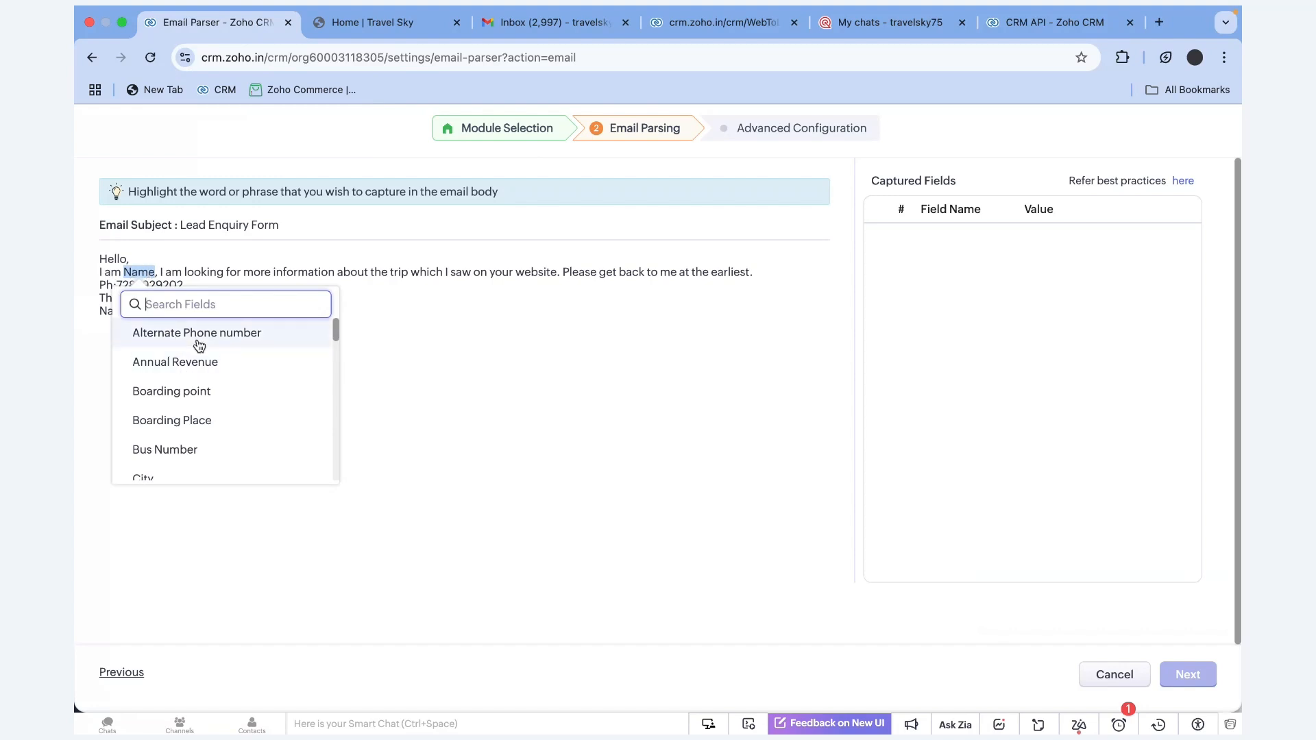
type("last")
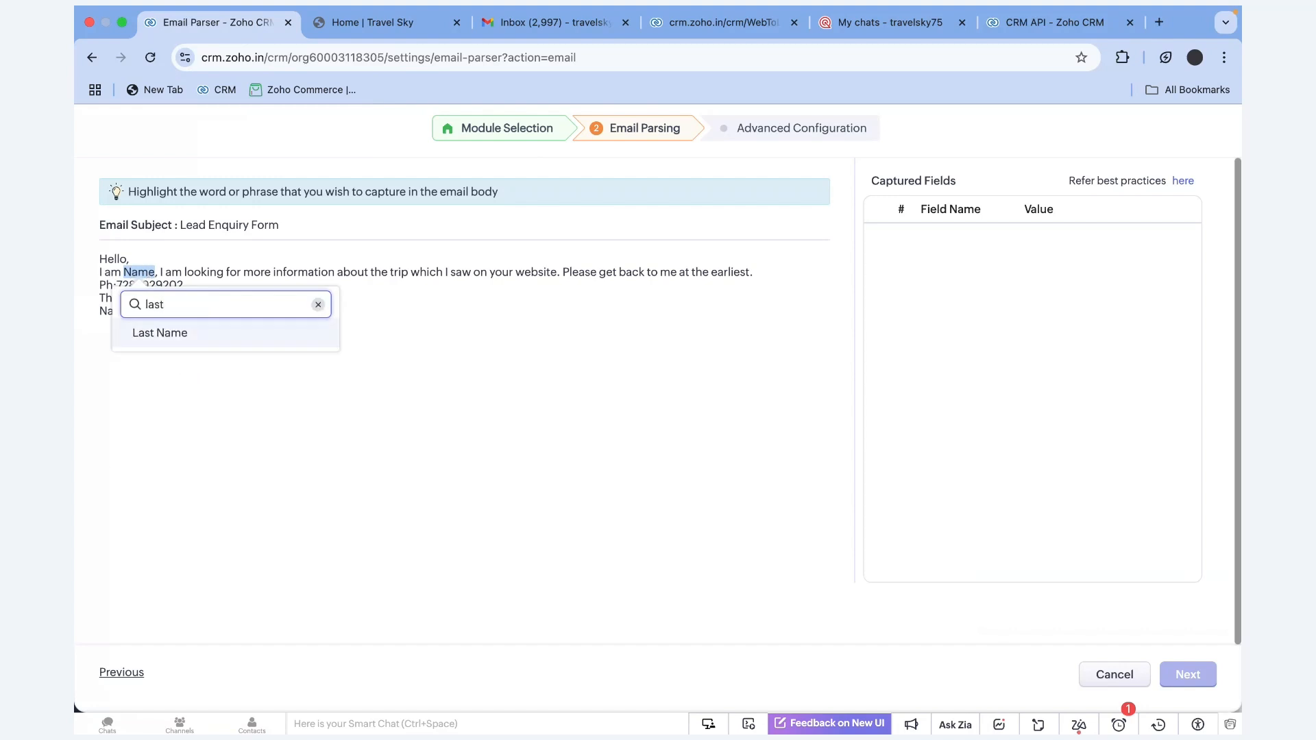
left_click(208, 335)
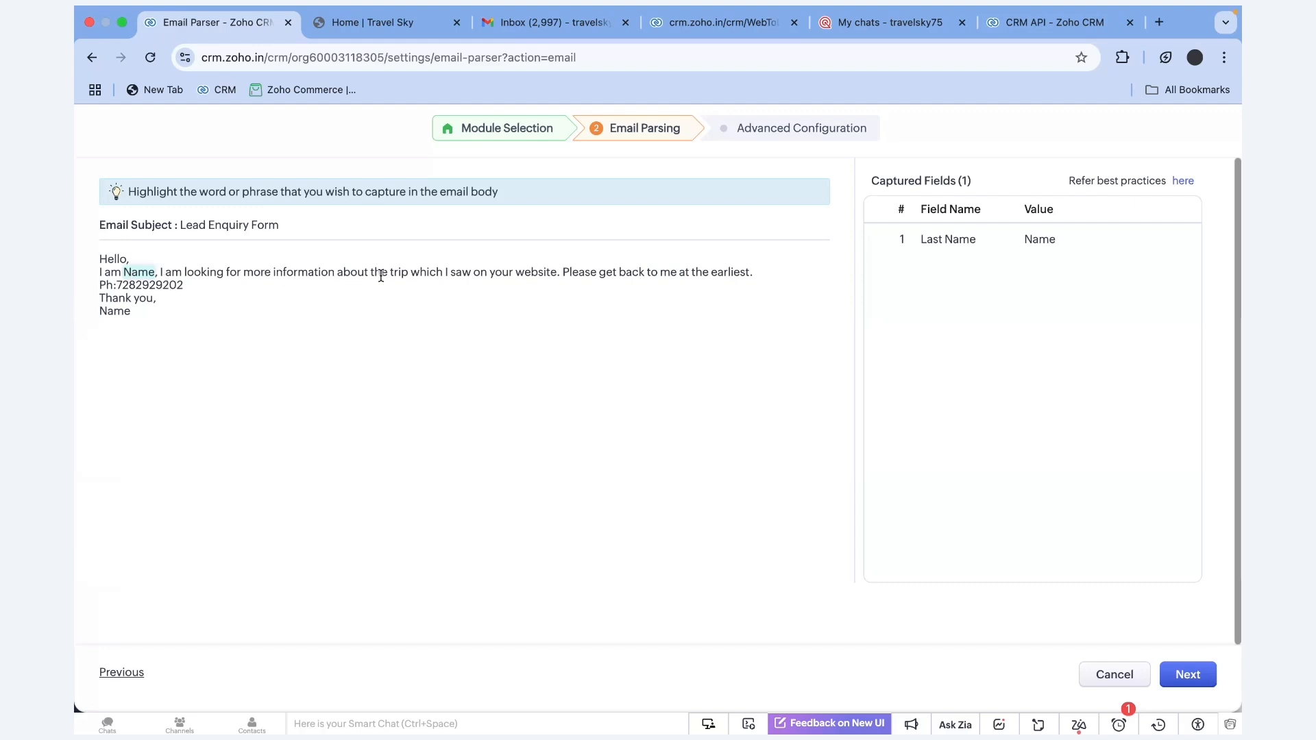
Try several selections of the phone number in the sample email for capture
double_click(140, 284)
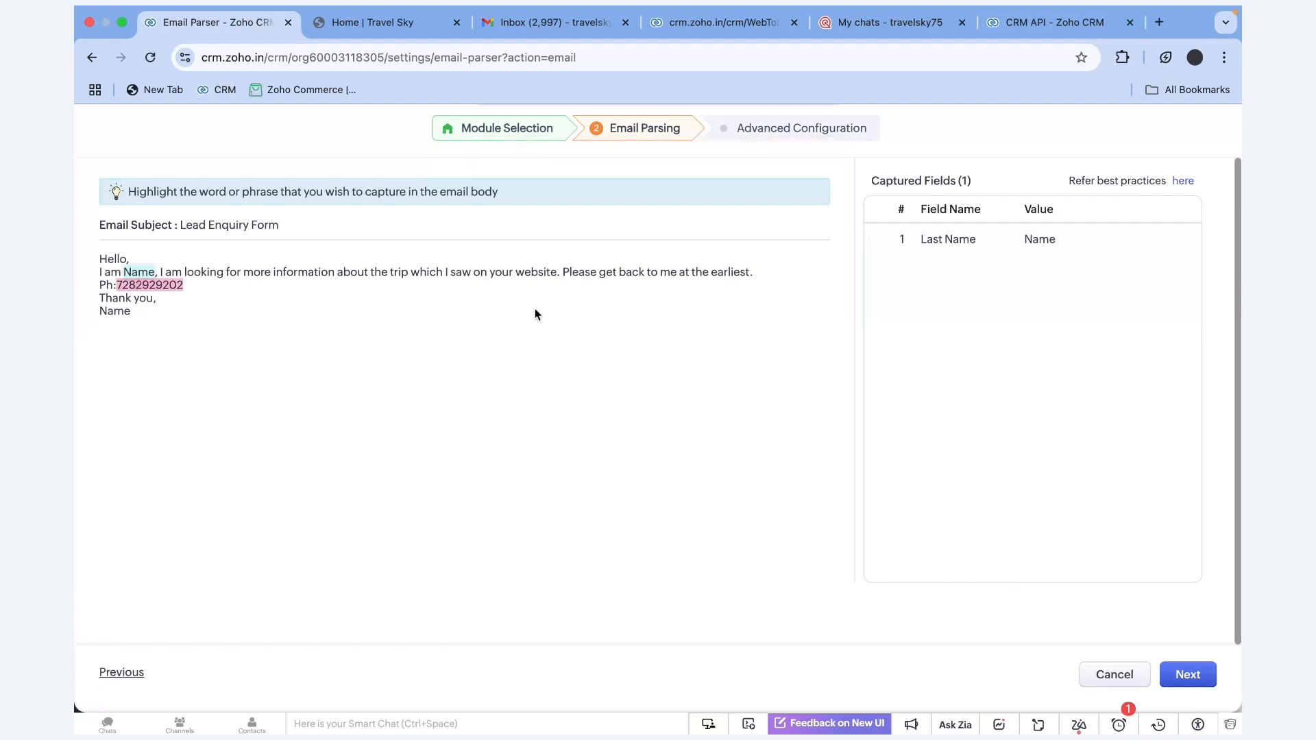
left_click(195, 293)
double_click(149, 285)
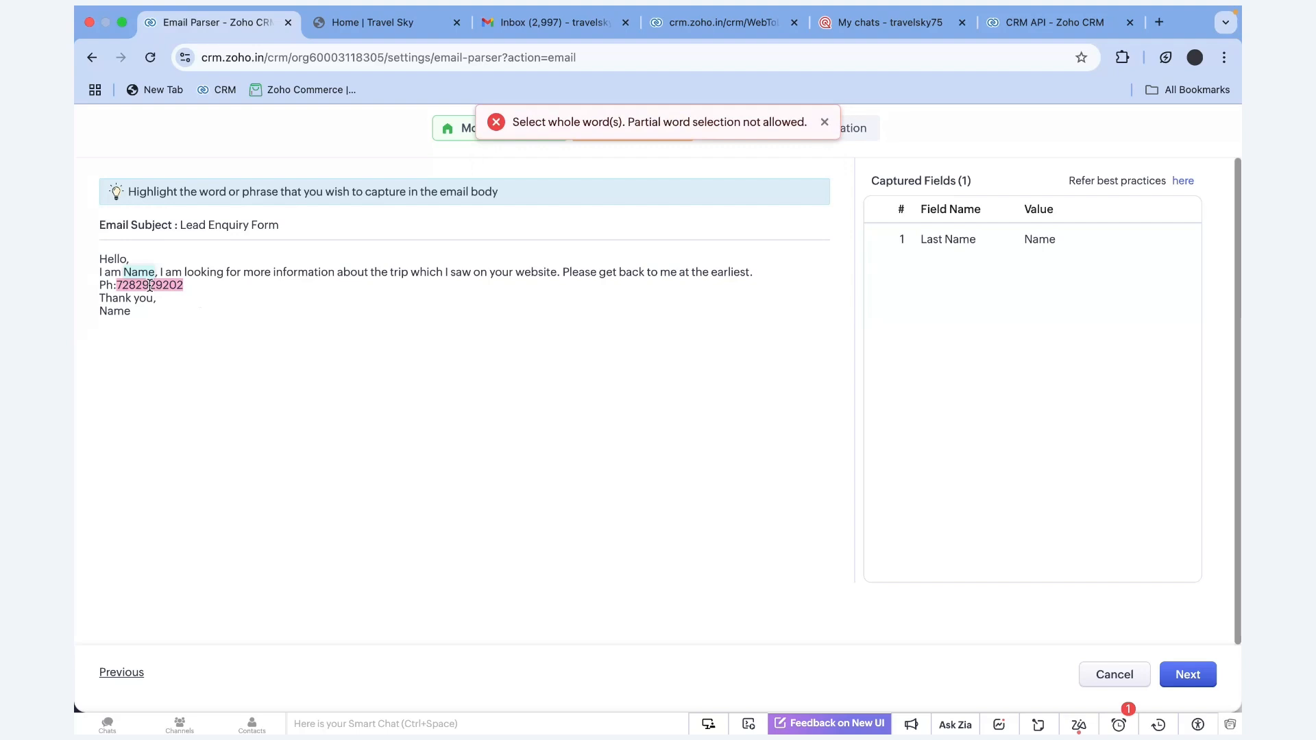
left_click(177, 286)
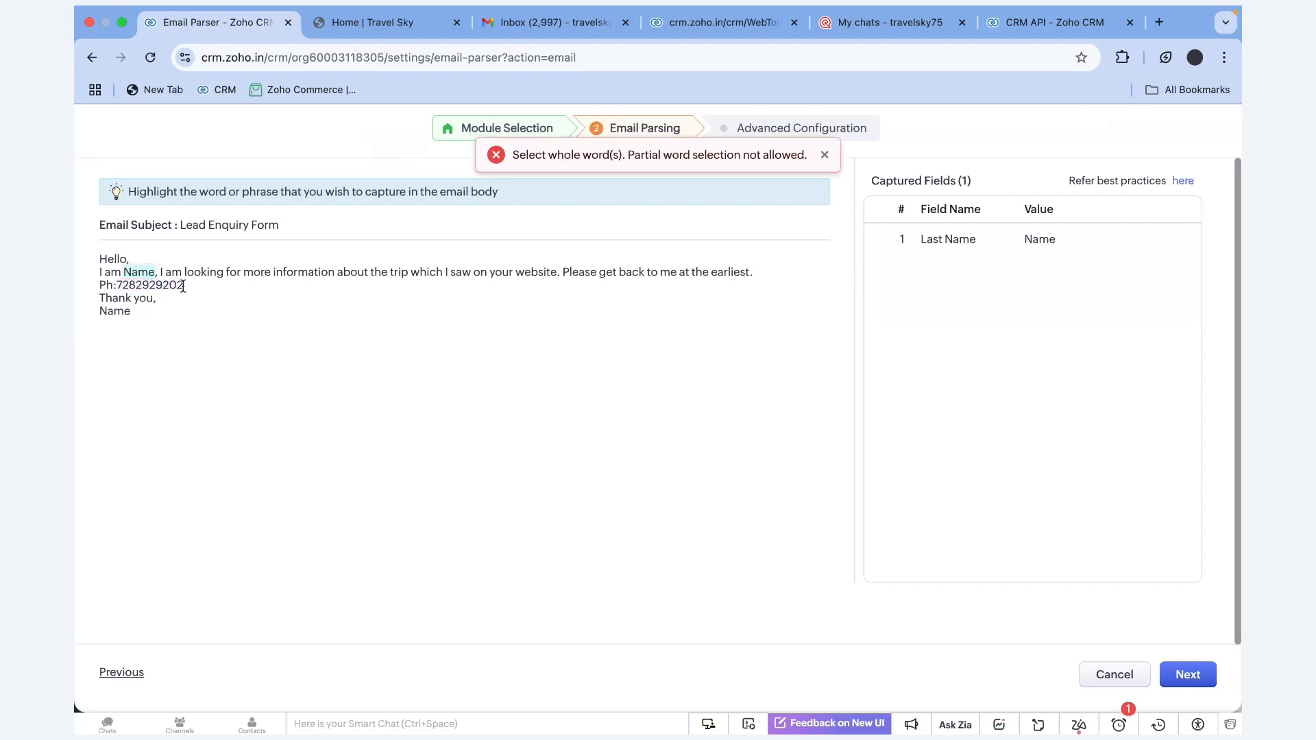
left_click_drag(184, 286, 117, 284)
left_click(159, 299)
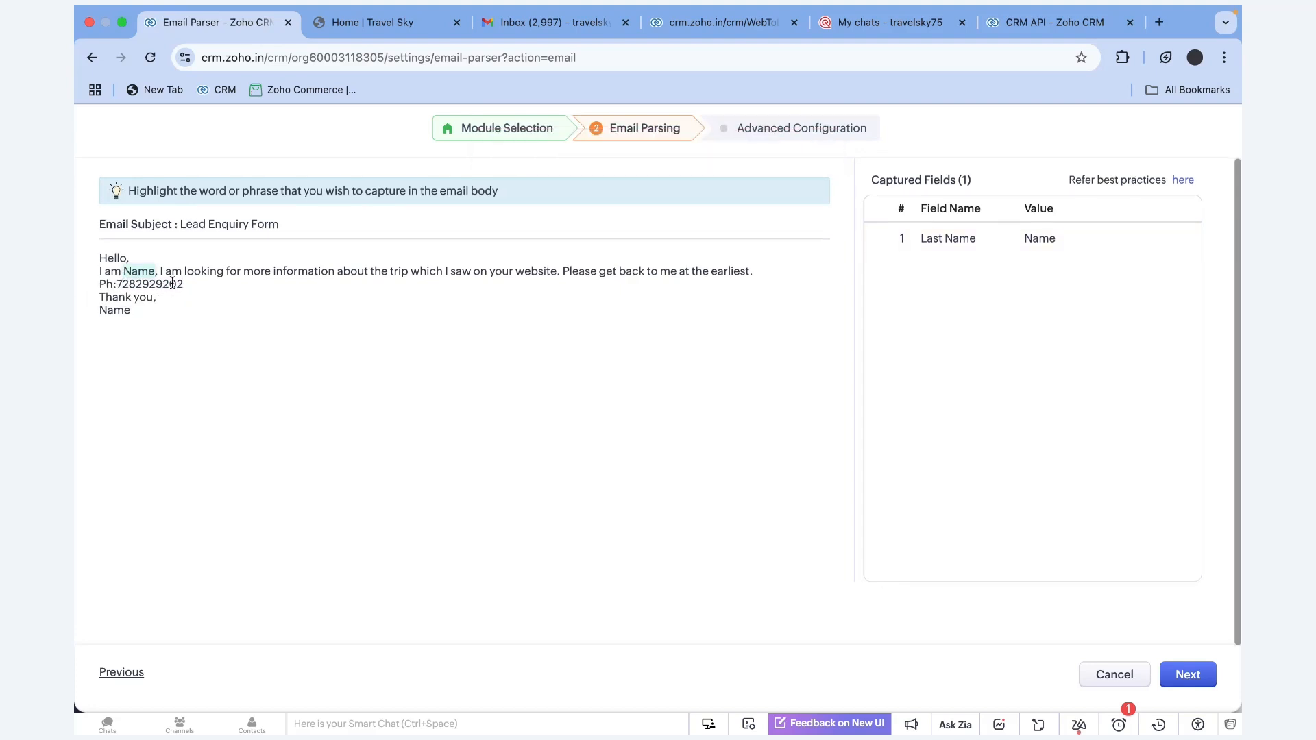
left_click_drag(186, 285, 116, 284)
left_click(209, 313)
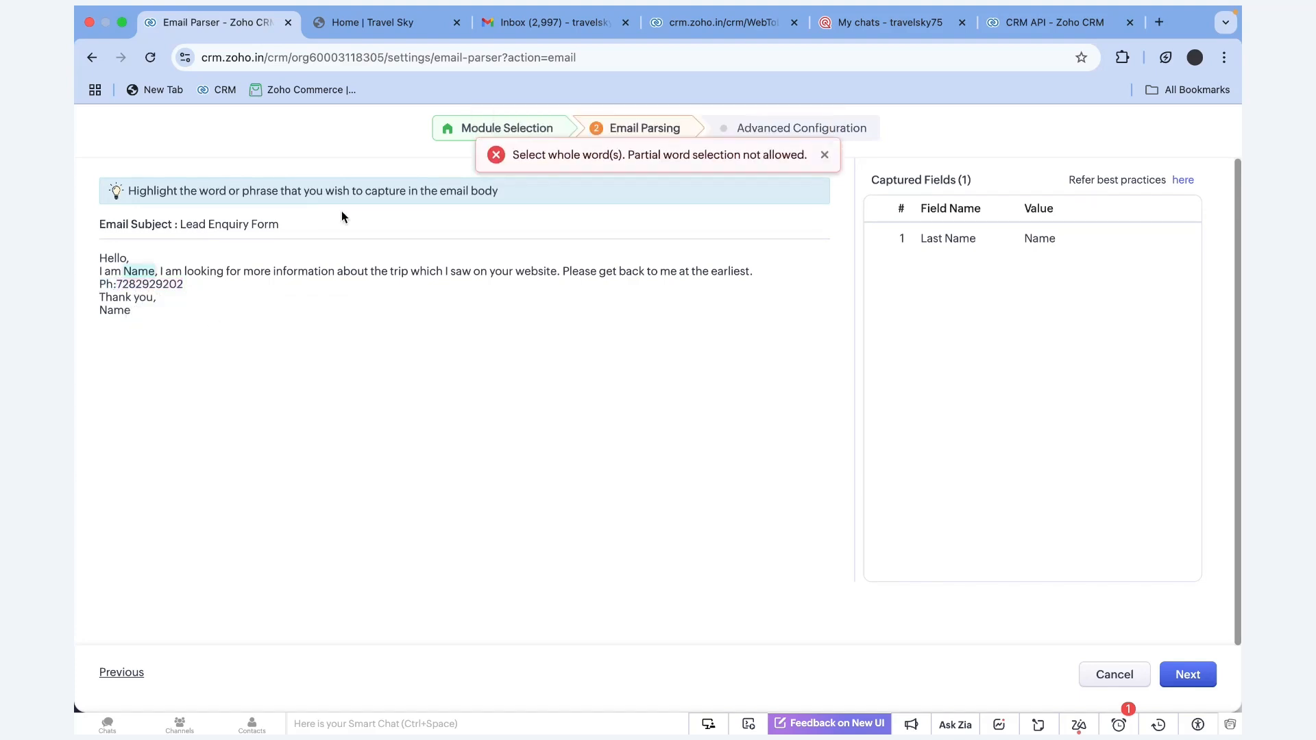
double_click(117, 284)
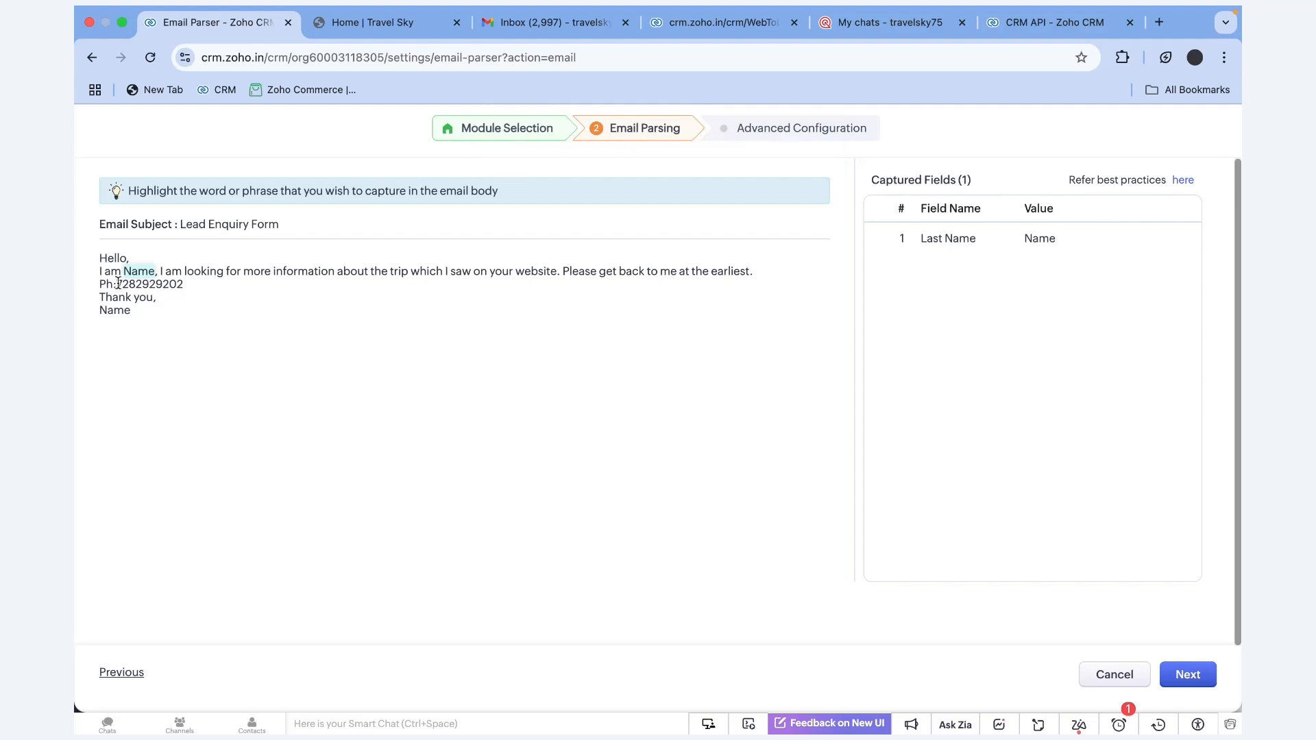
left_click_drag(118, 284, 76, 287)
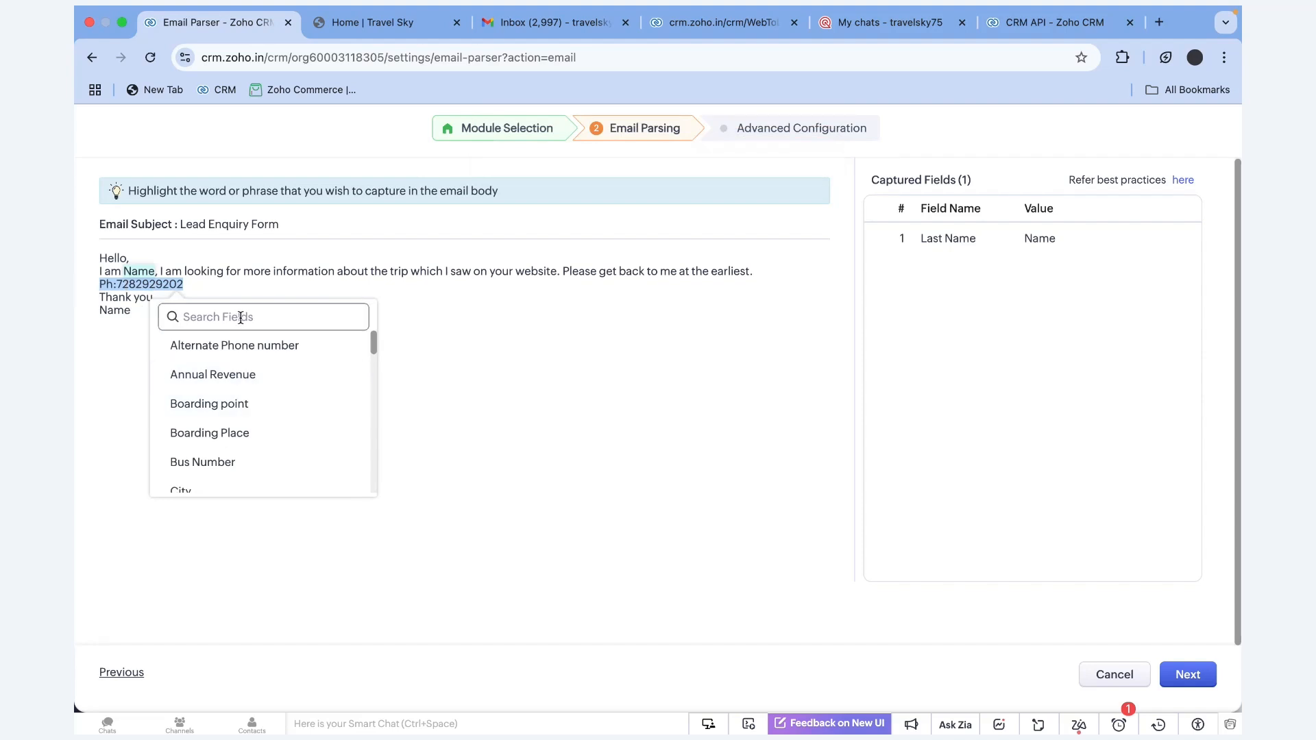
Map the whole 'Ph:' line to the Phone field
left_click(184, 292)
left_click_drag(183, 285, 117, 285)
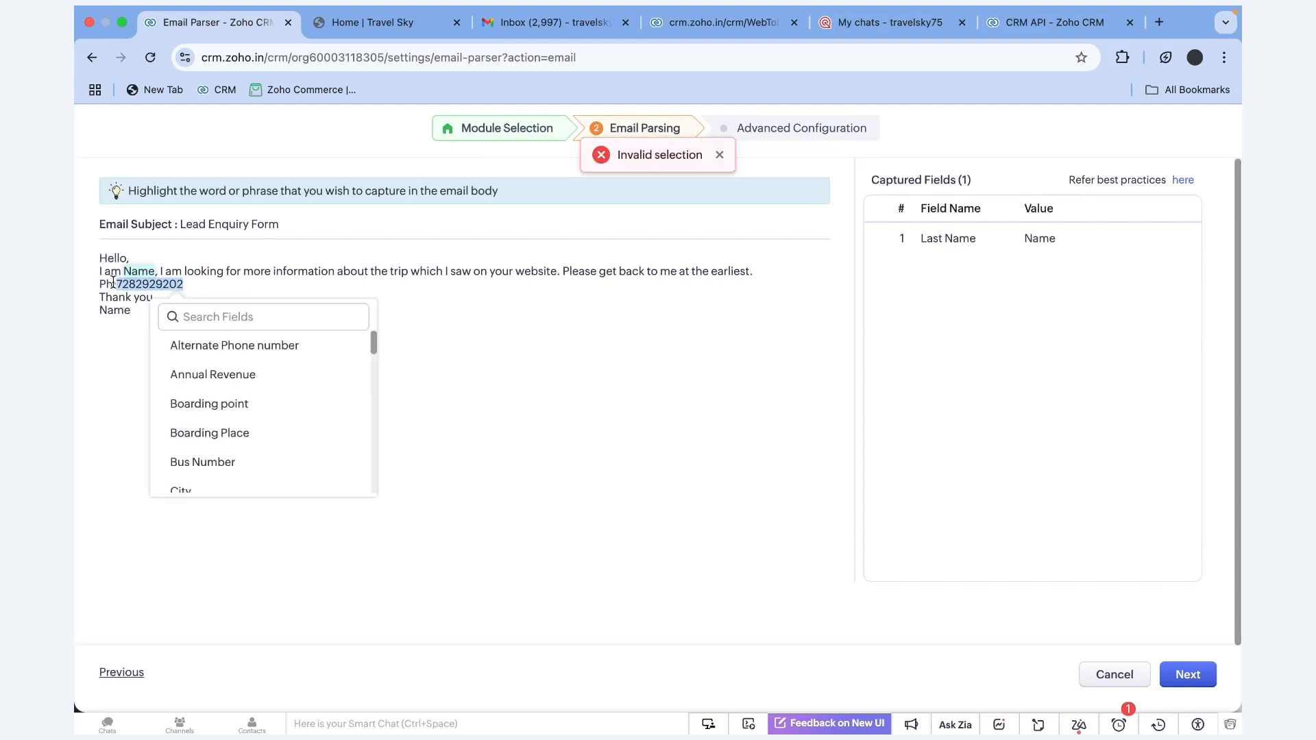
type("ph")
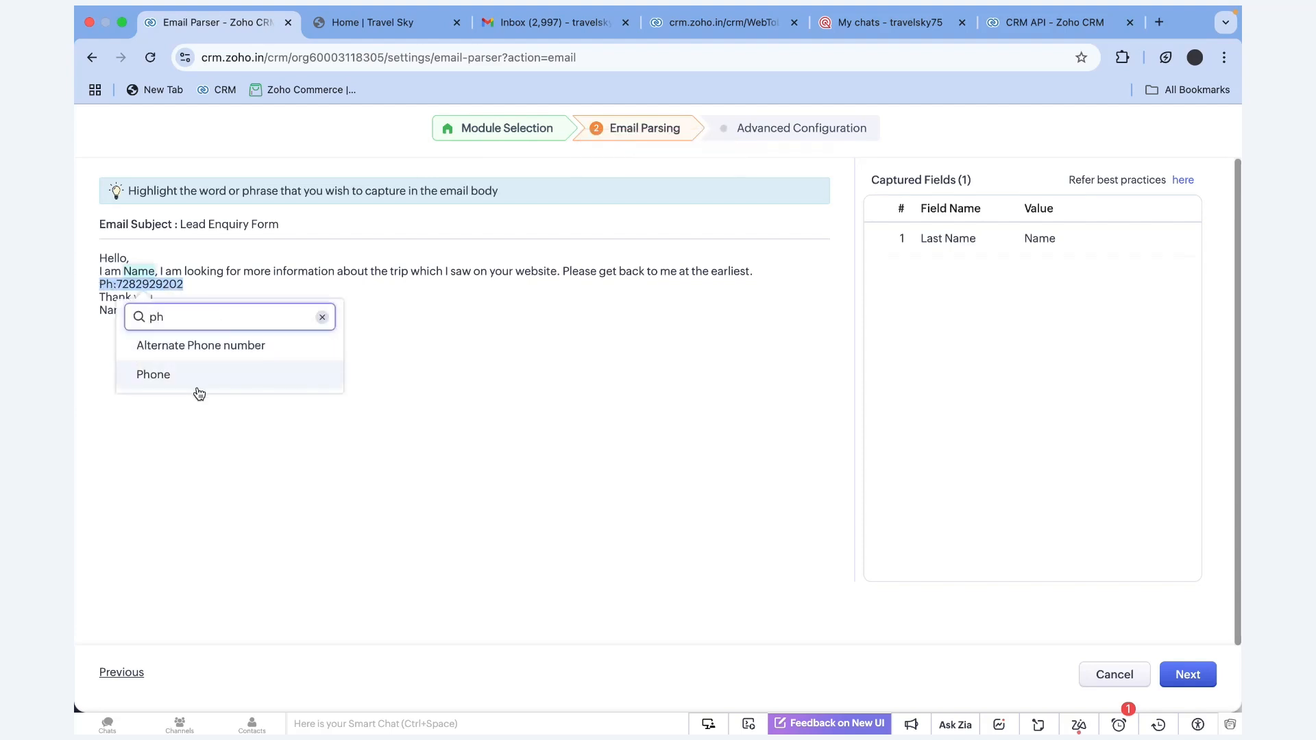
left_click(195, 382)
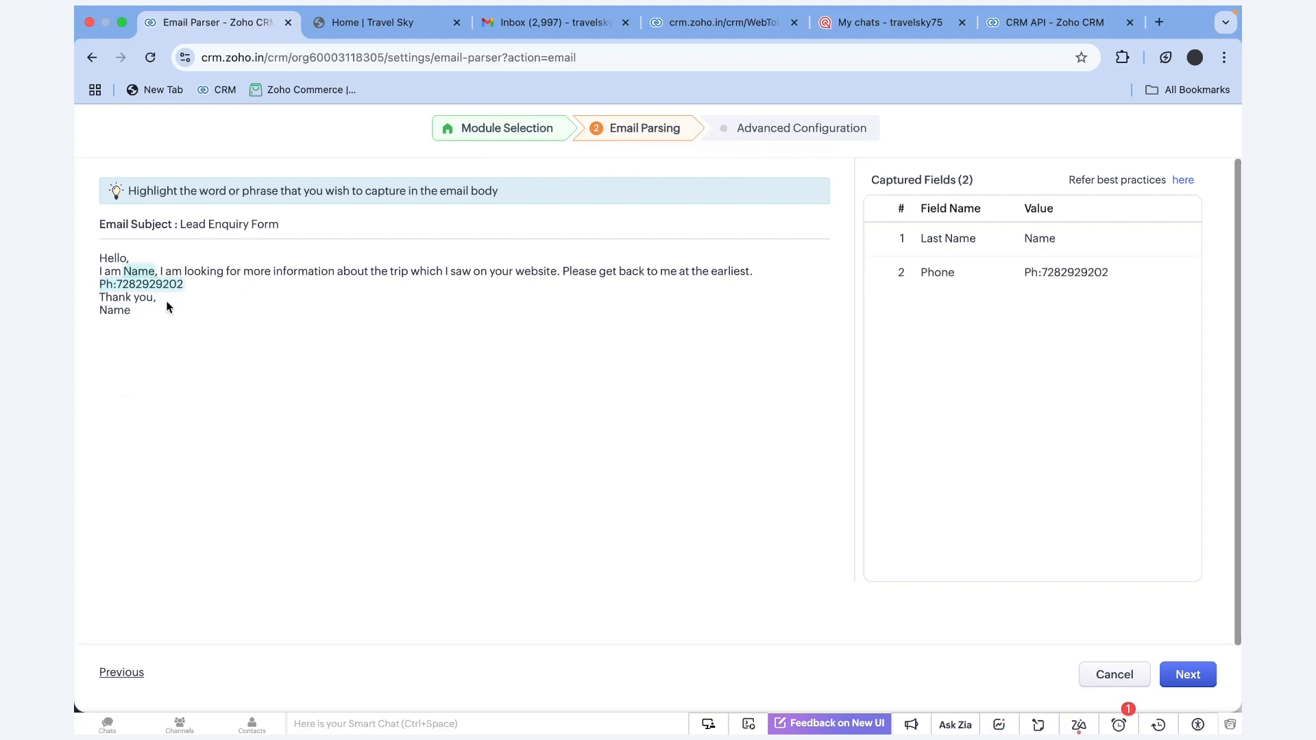
Leave the signature Name uncaptured and continue to Advanced Configuration
double_click(116, 310)
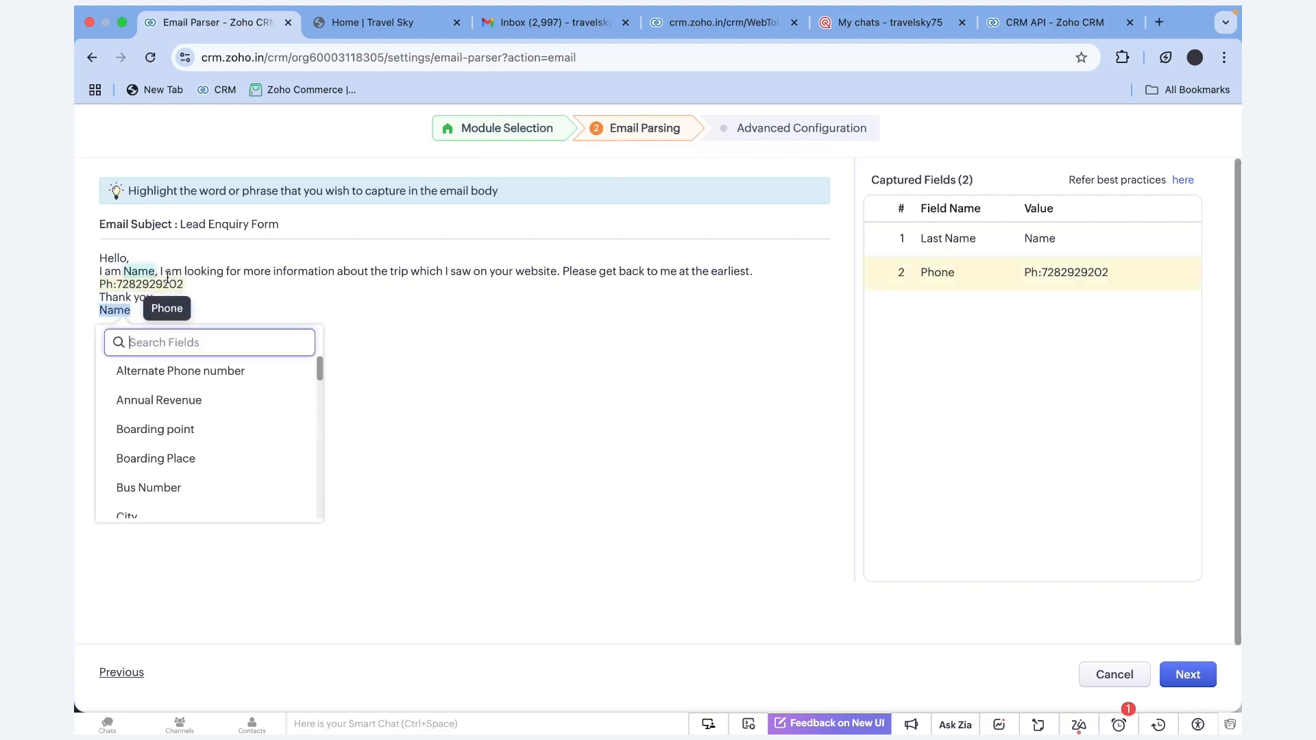
left_click(274, 321)
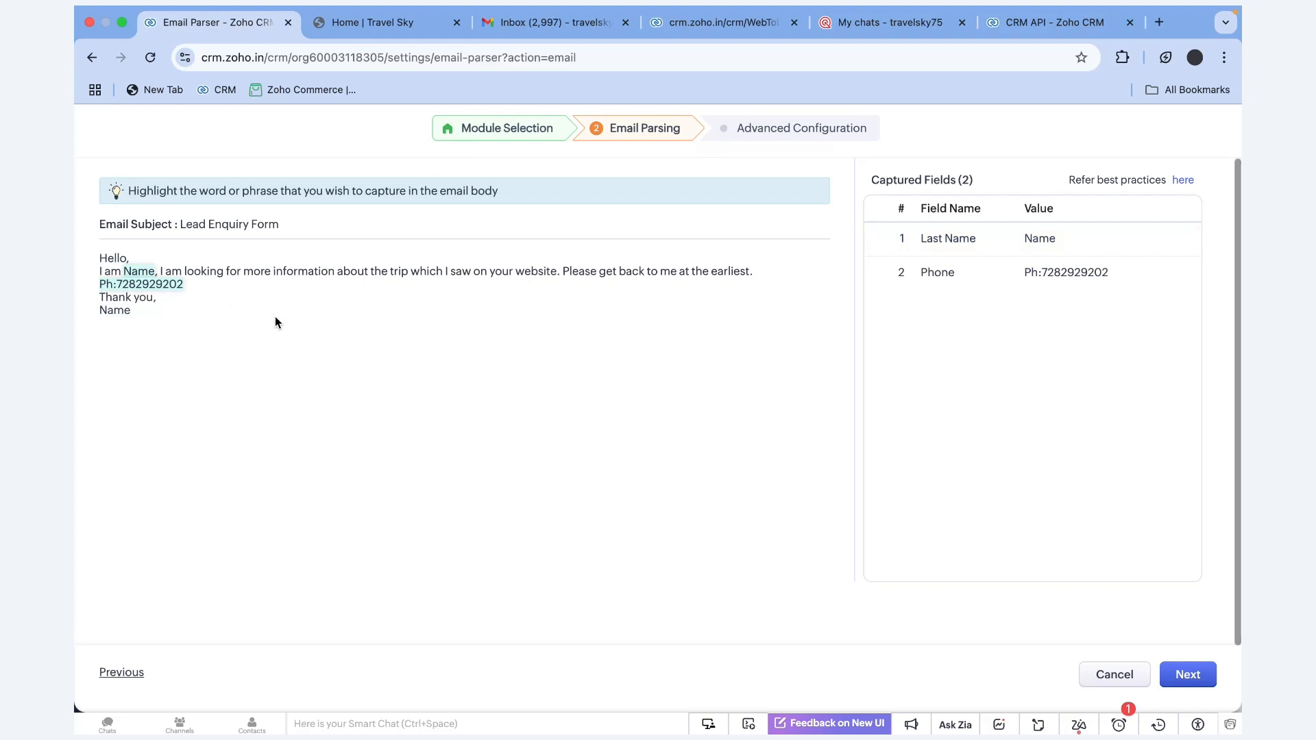
left_click(1203, 684)
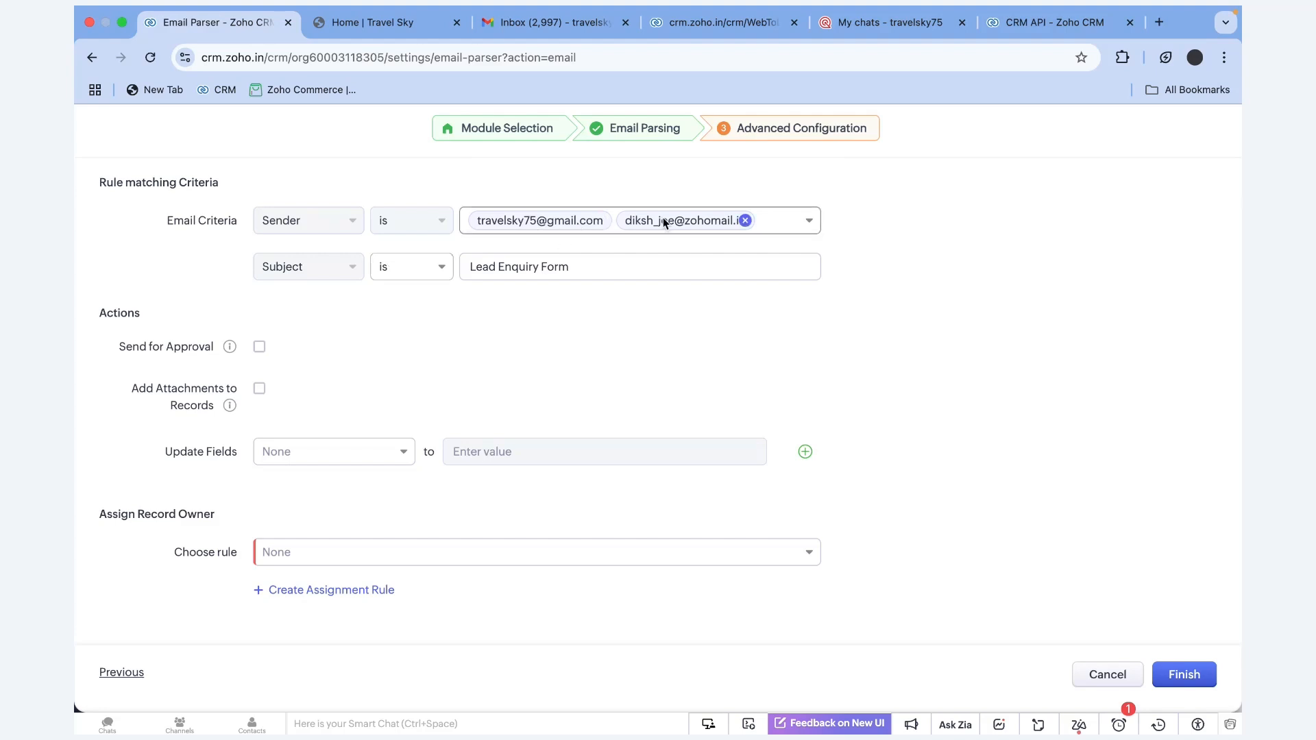
left_click(792, 231)
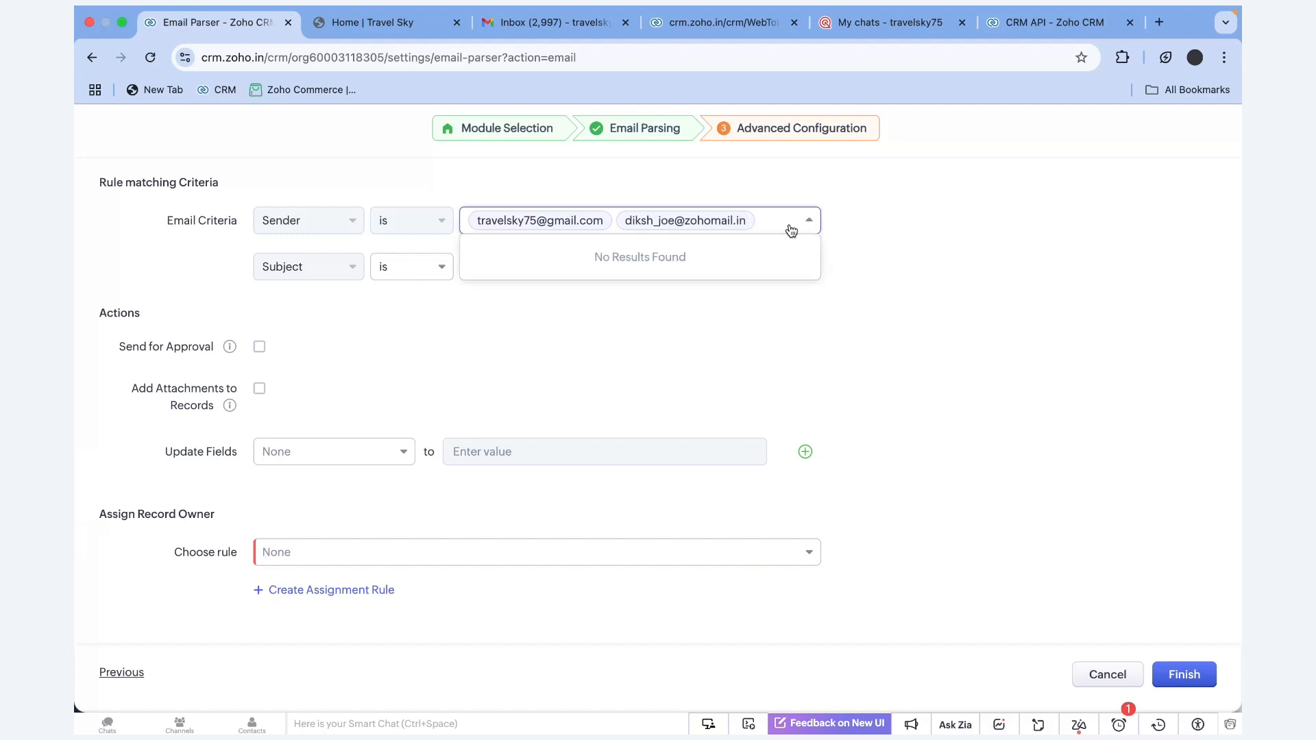
left_click(582, 265)
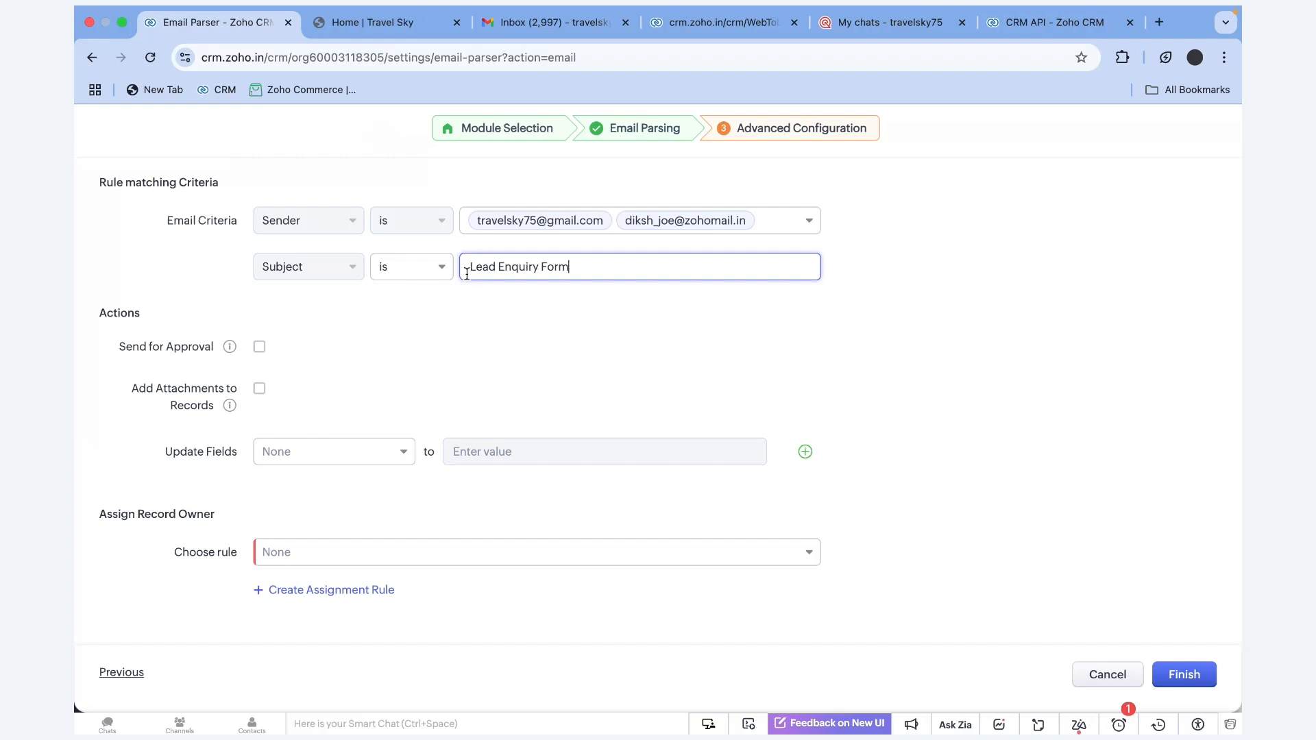
left_click_drag(467, 274, 571, 270)
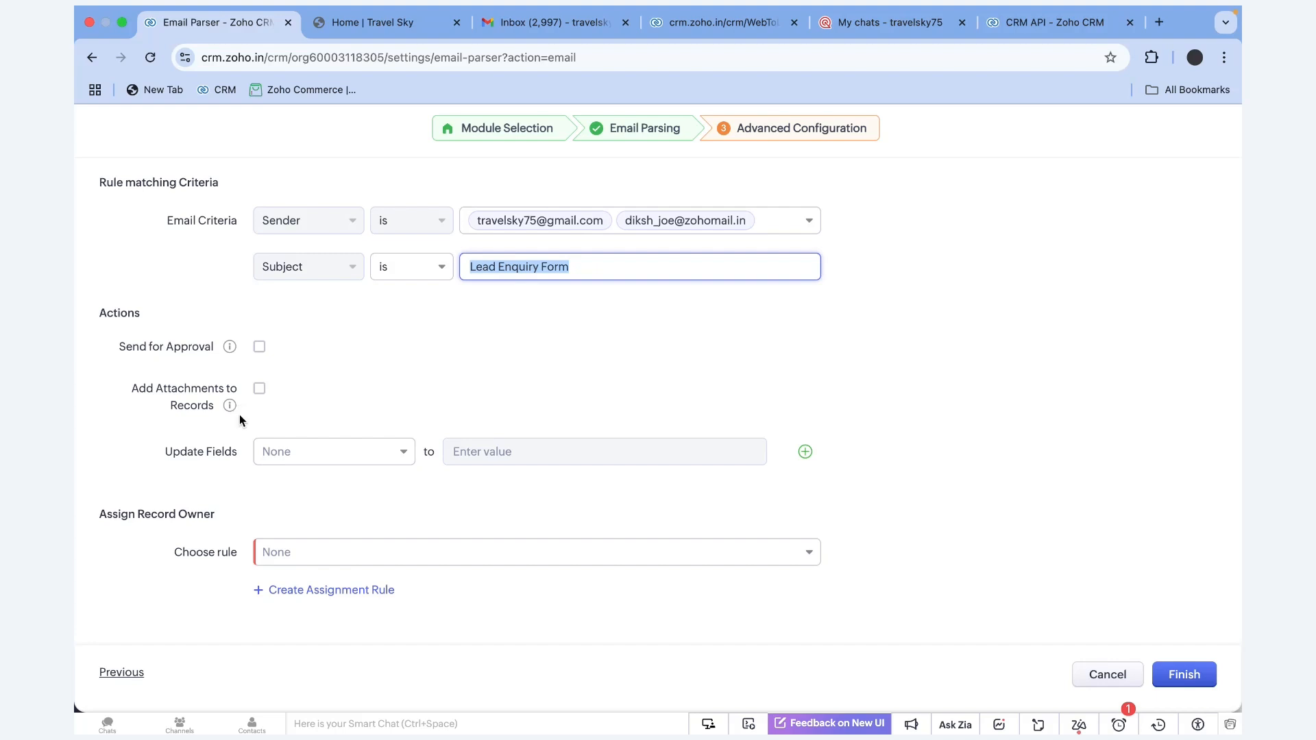
Have the rule update Prospect Source to Sales Mail Alias
left_click_drag(165, 452, 173, 451)
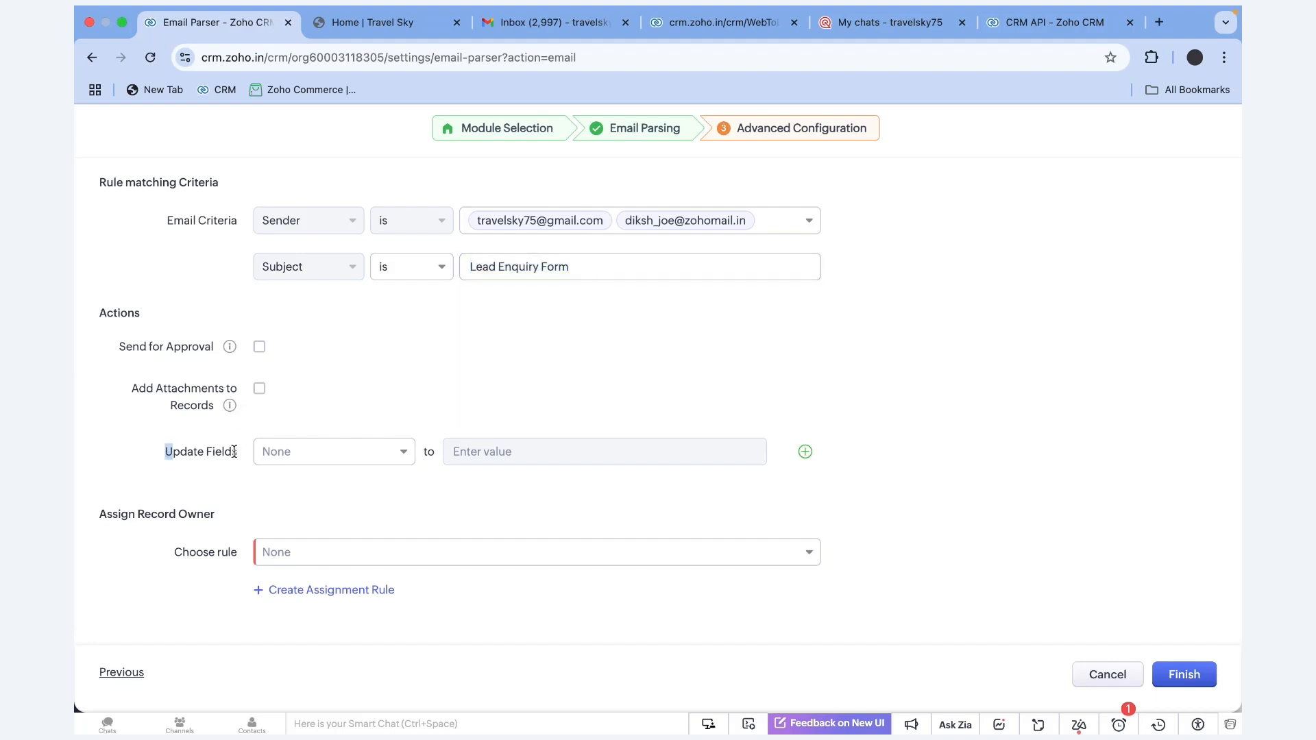
left_click(386, 460)
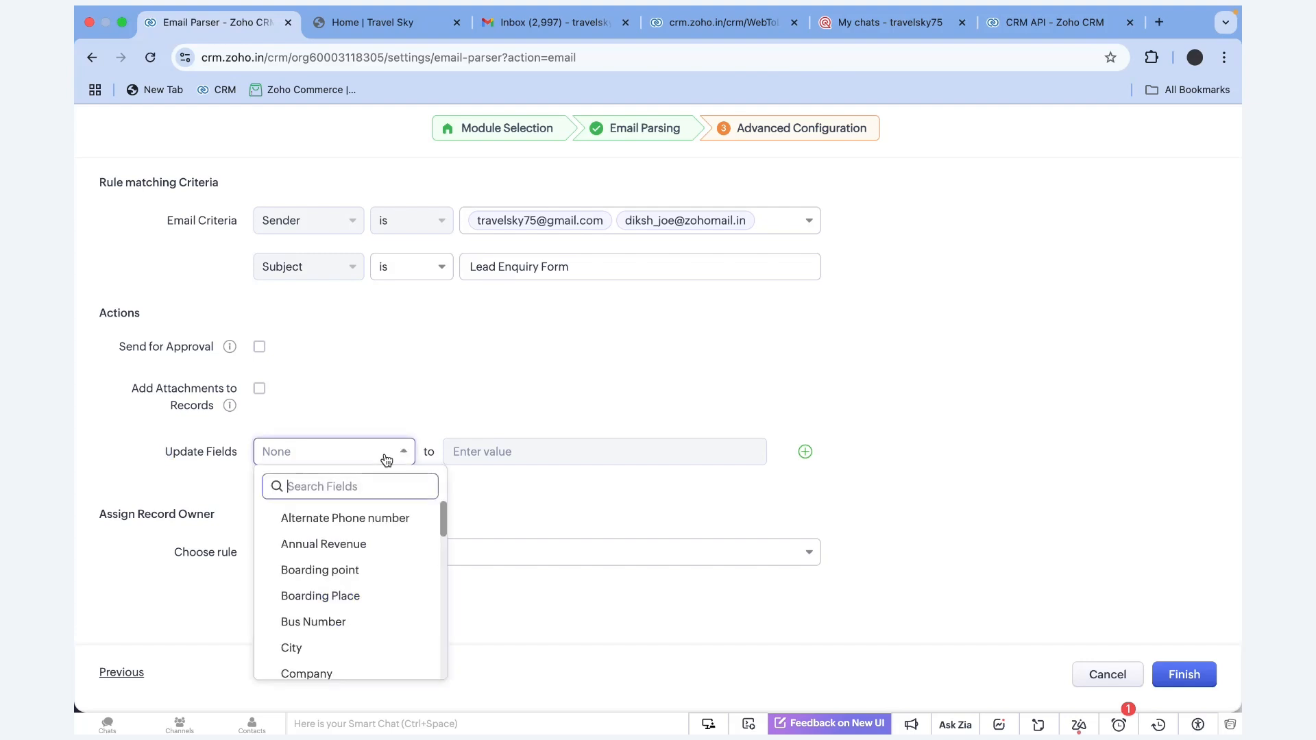
type("sou")
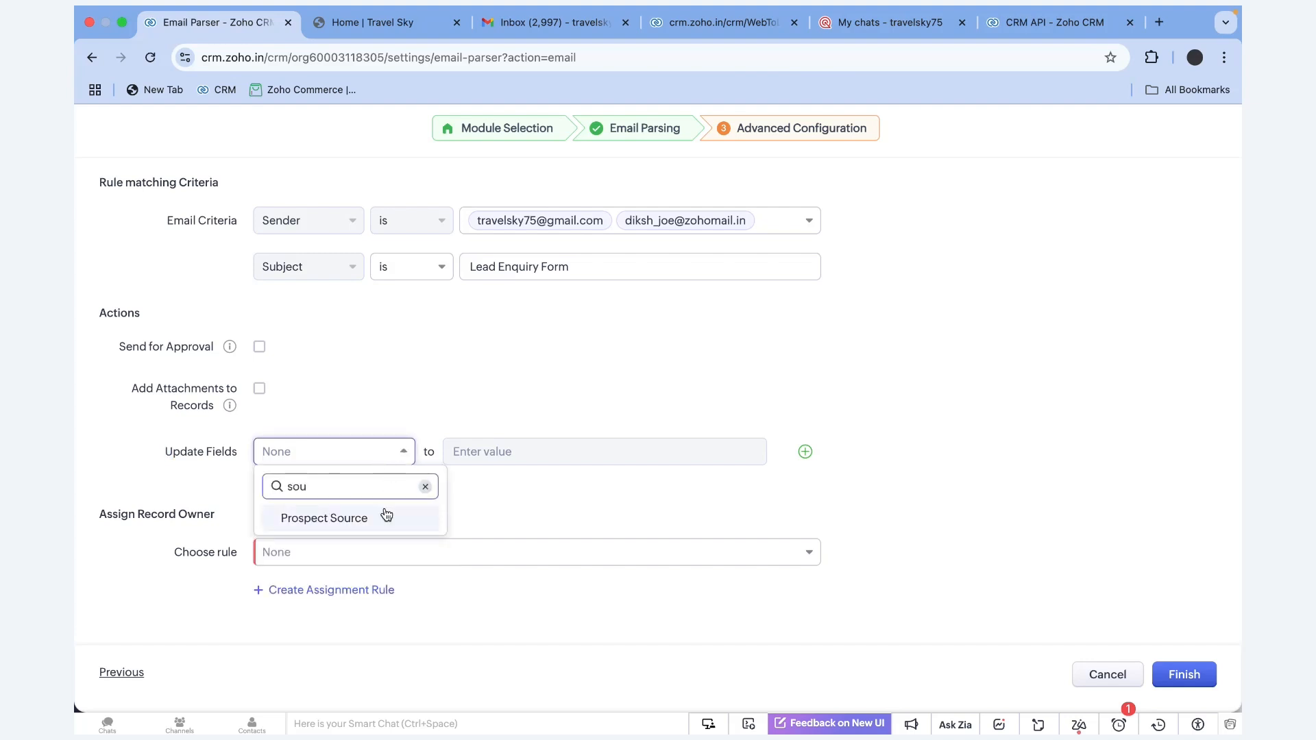
left_click(387, 516)
left_click(495, 462)
scroll(519, 638, "down", 2)
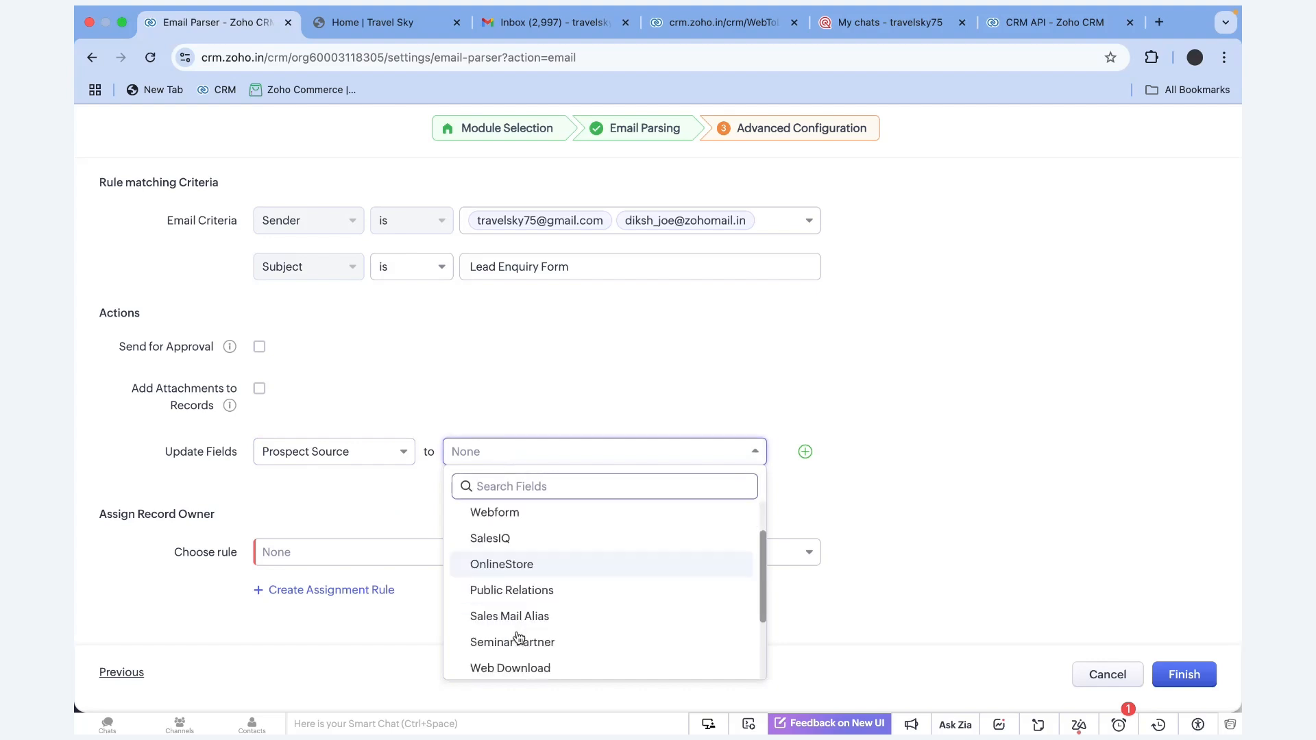
scroll(519, 639, "down", 2)
left_click(540, 529)
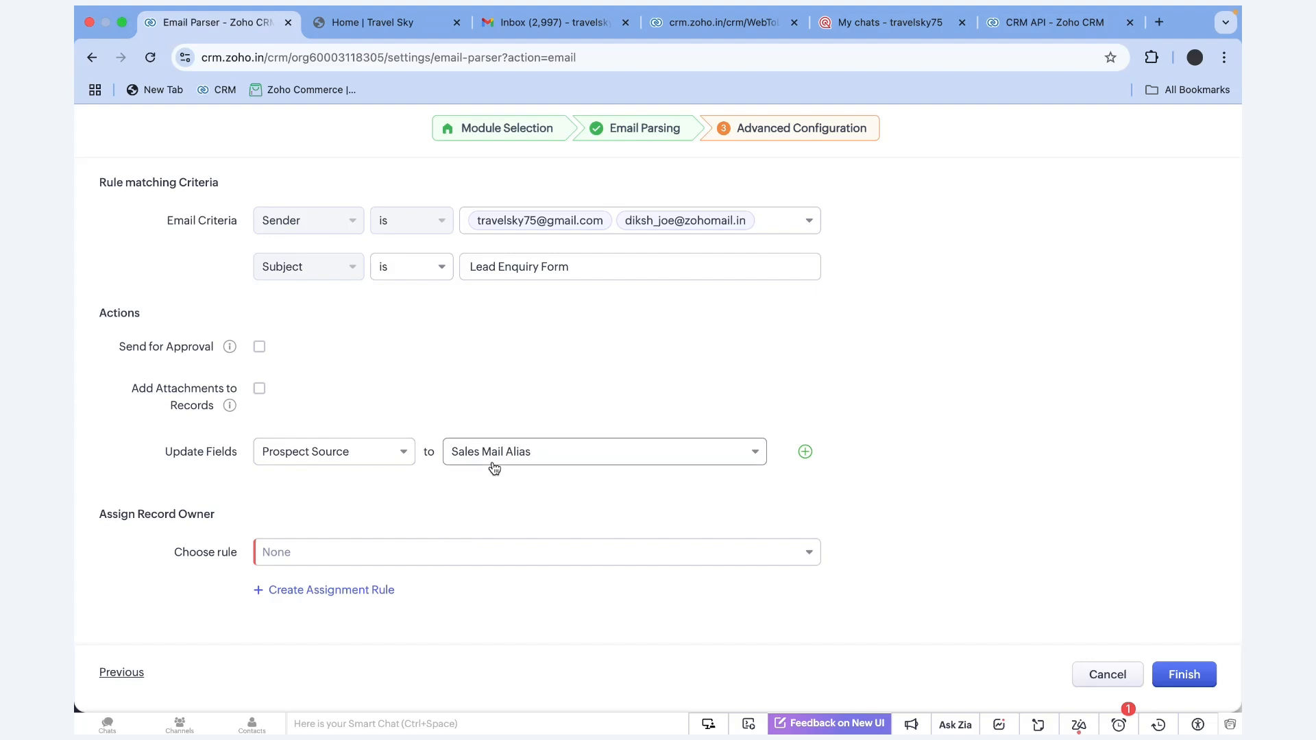
Assign record owners by the 'Assignment based on region' rule and finish the parser rule
left_click(310, 553)
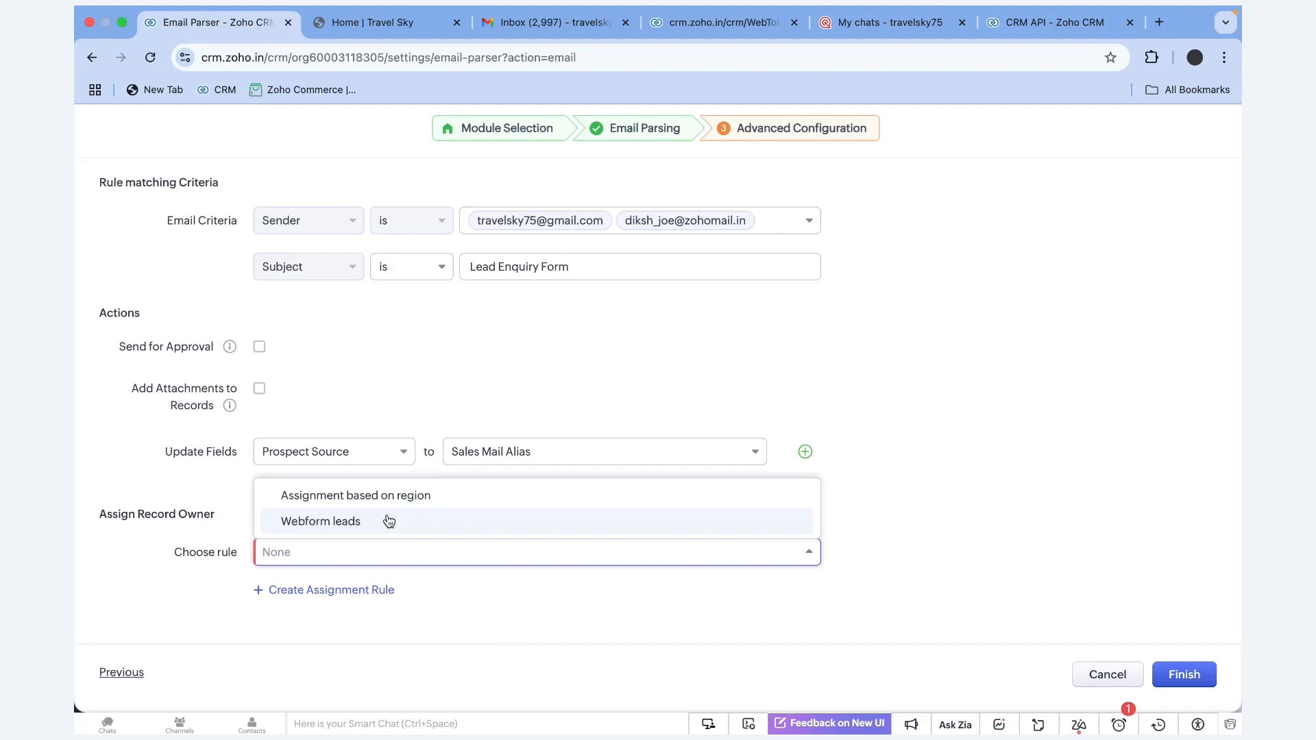
left_click(384, 502)
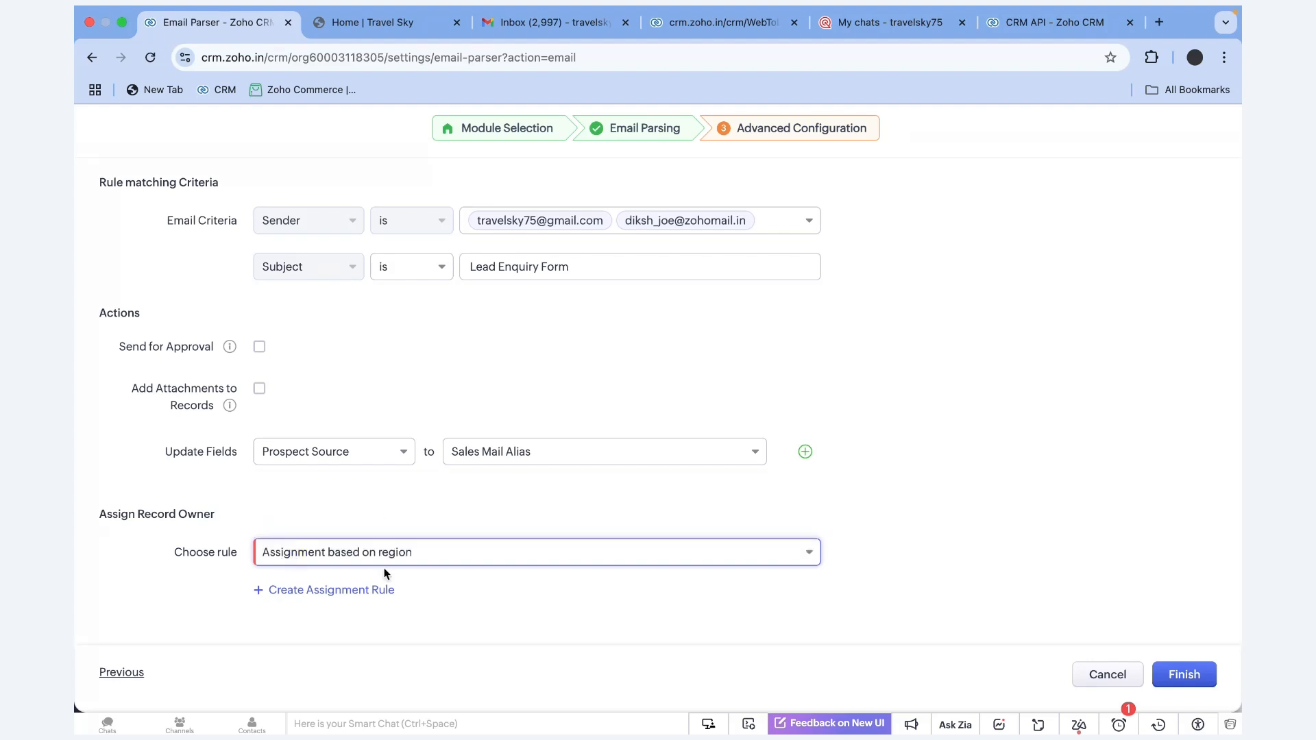
left_click(1184, 673)
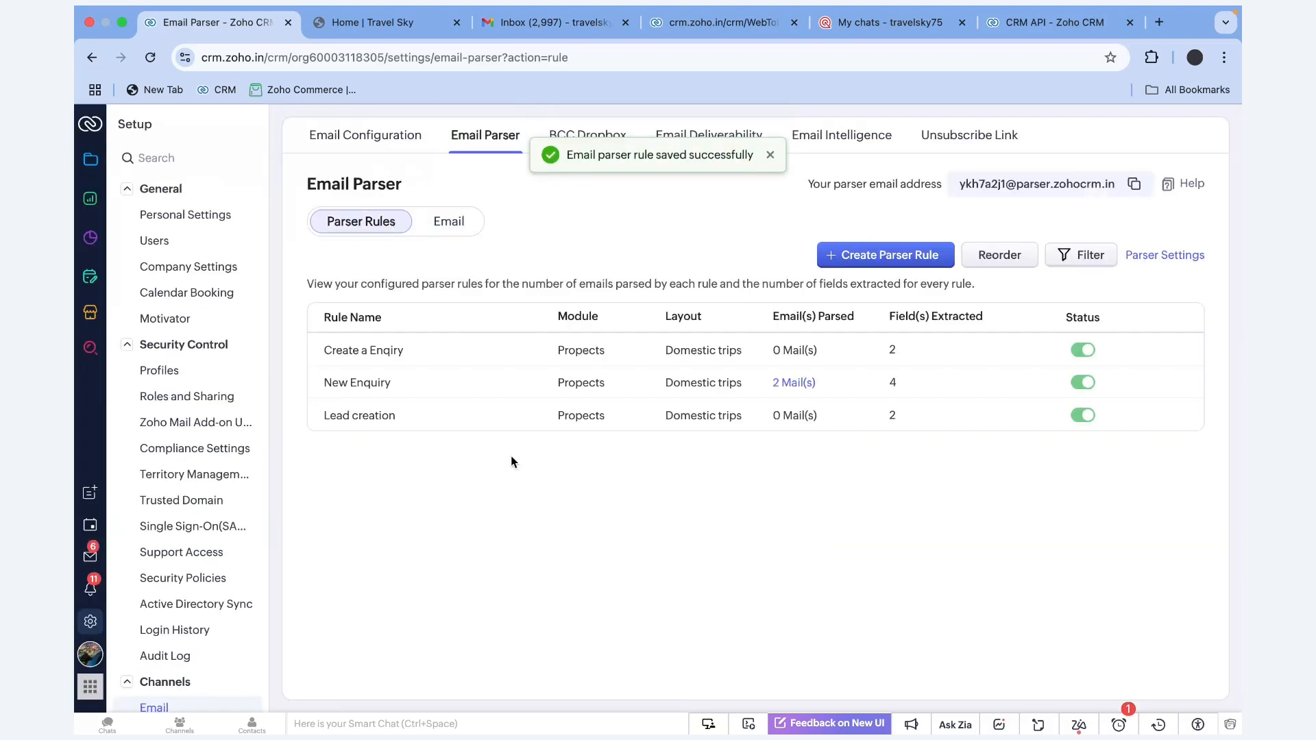
Open the Create a Enqiry rule's details and inspect its sample email body
double_click(404, 351)
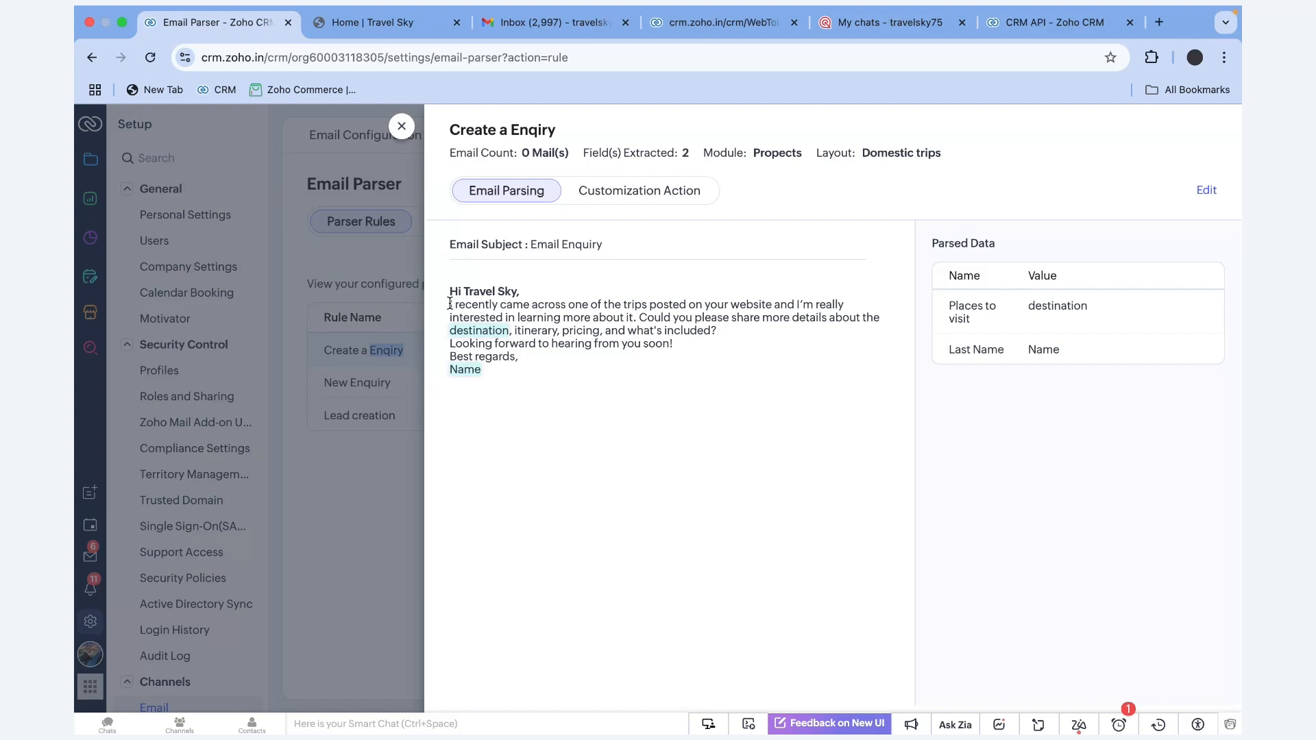
left_click_drag(450, 305, 503, 376)
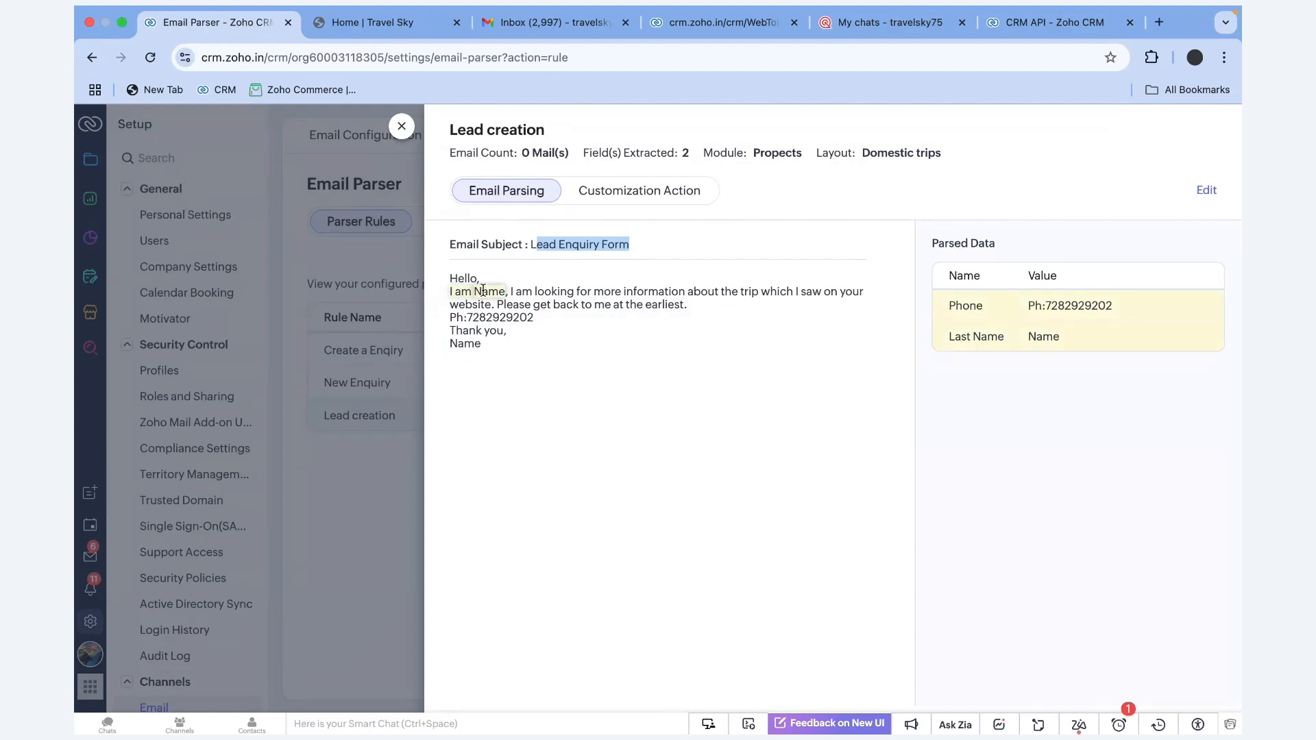
left_click(483, 292)
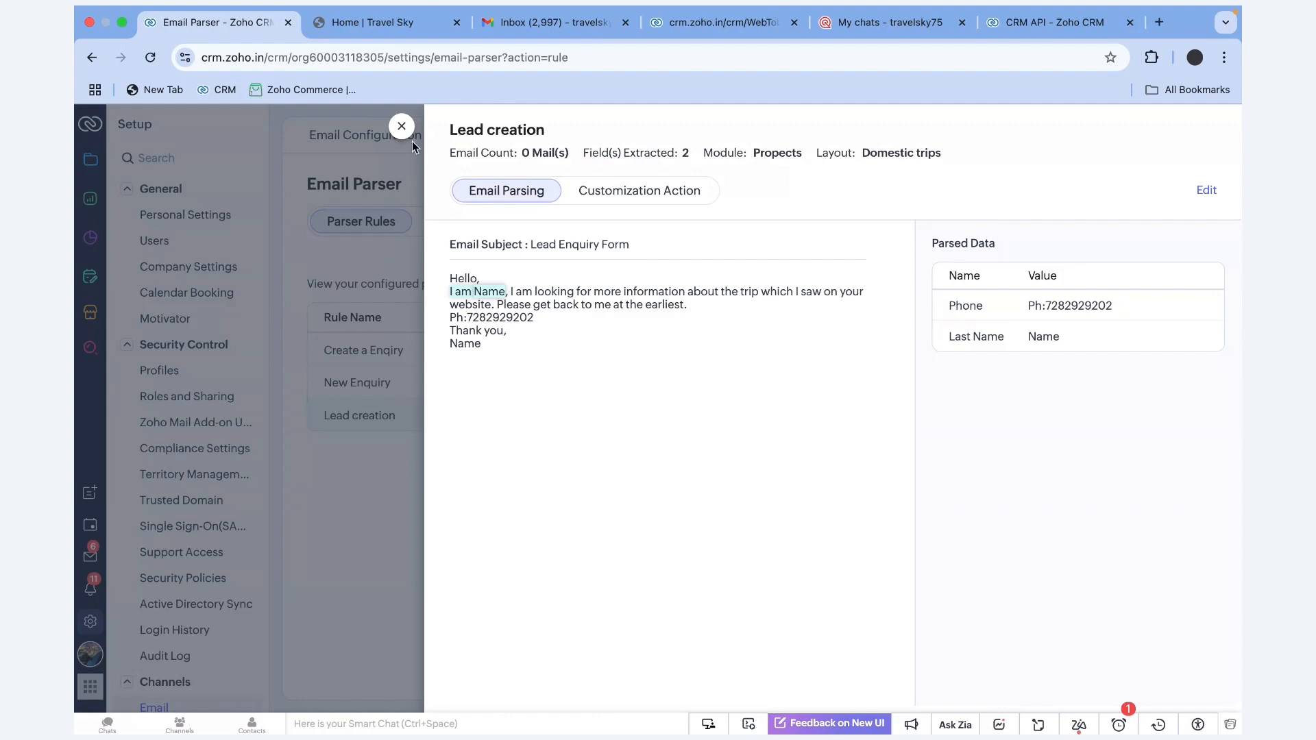
Close the rule details, cancel parser settings, reopen Lead creation, then return to the Gmail draft
left_click(402, 127)
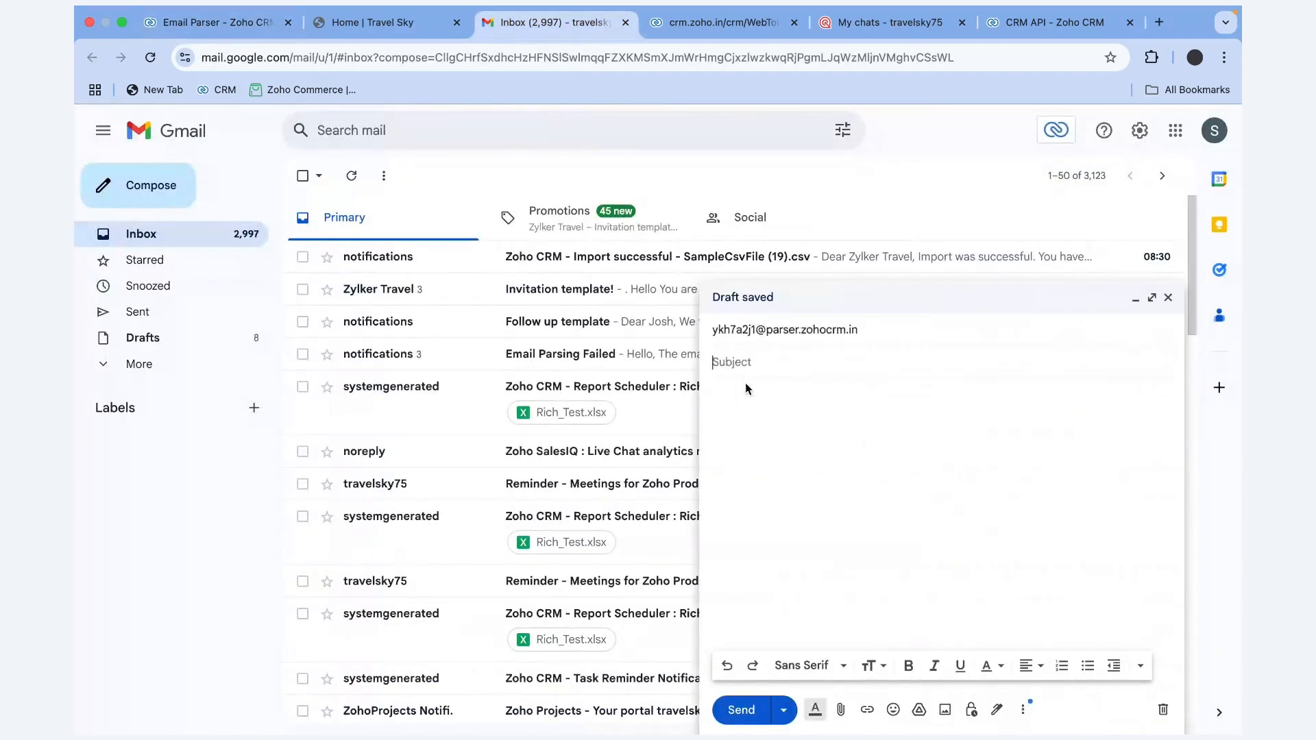
left_click(209, 22)
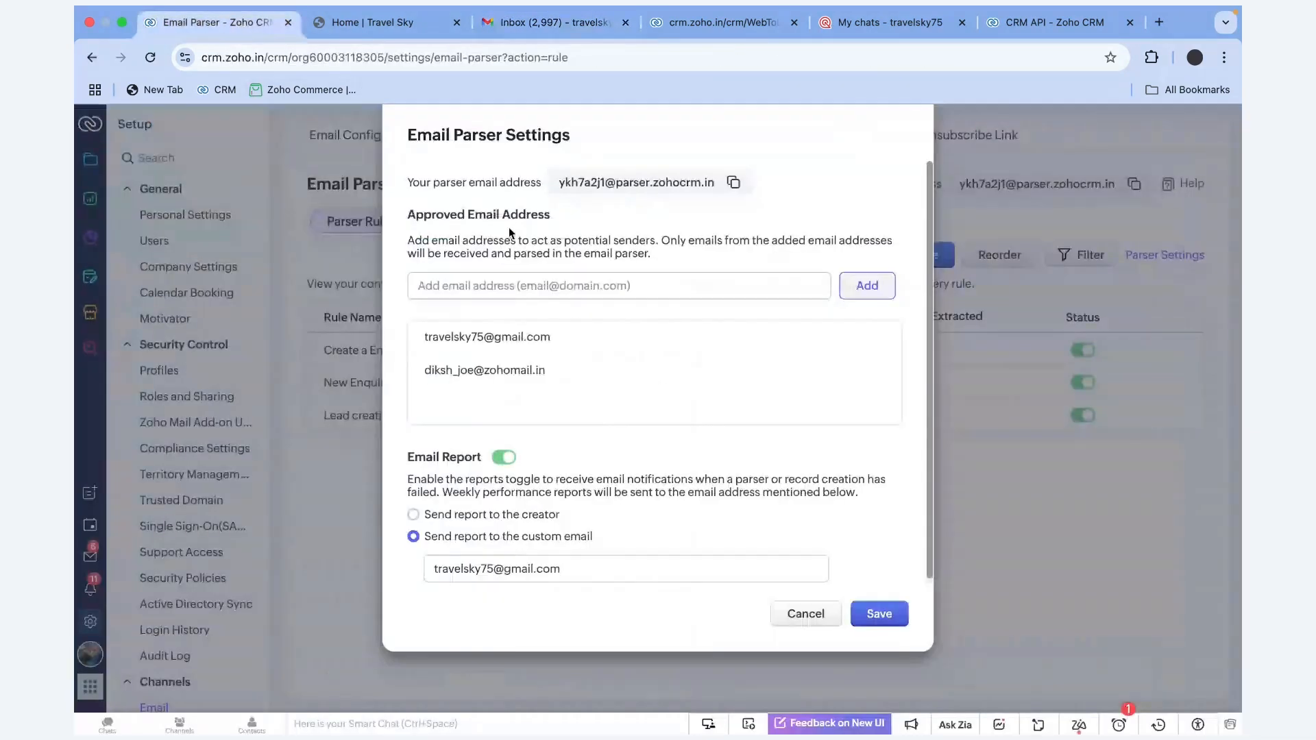
left_click(806, 613)
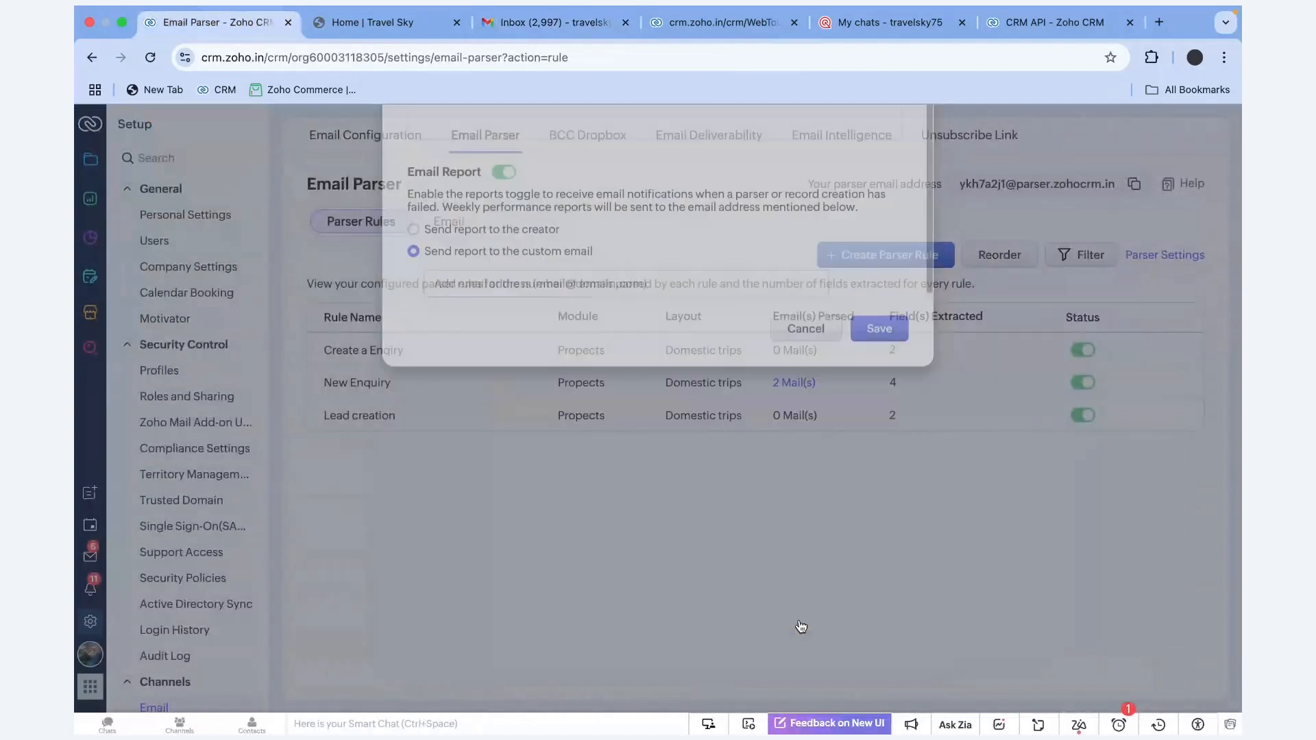
left_click(368, 415)
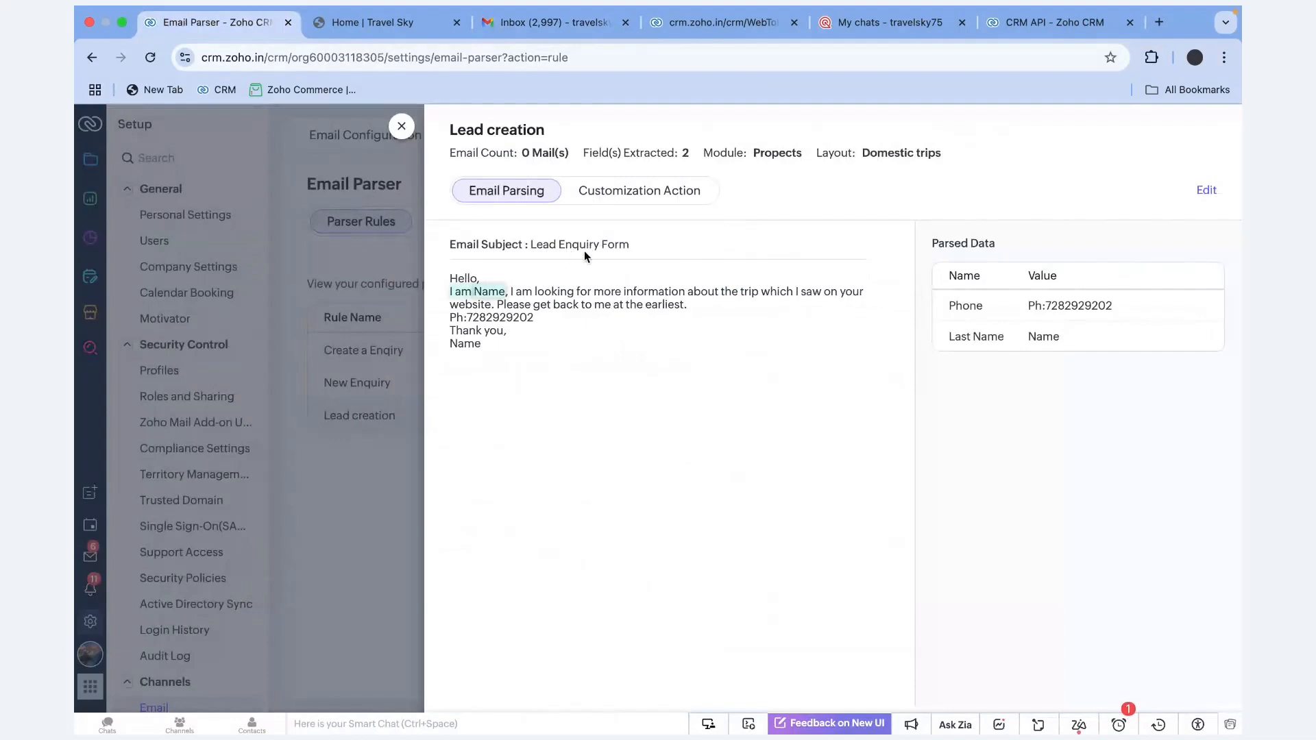
left_click(545, 23)
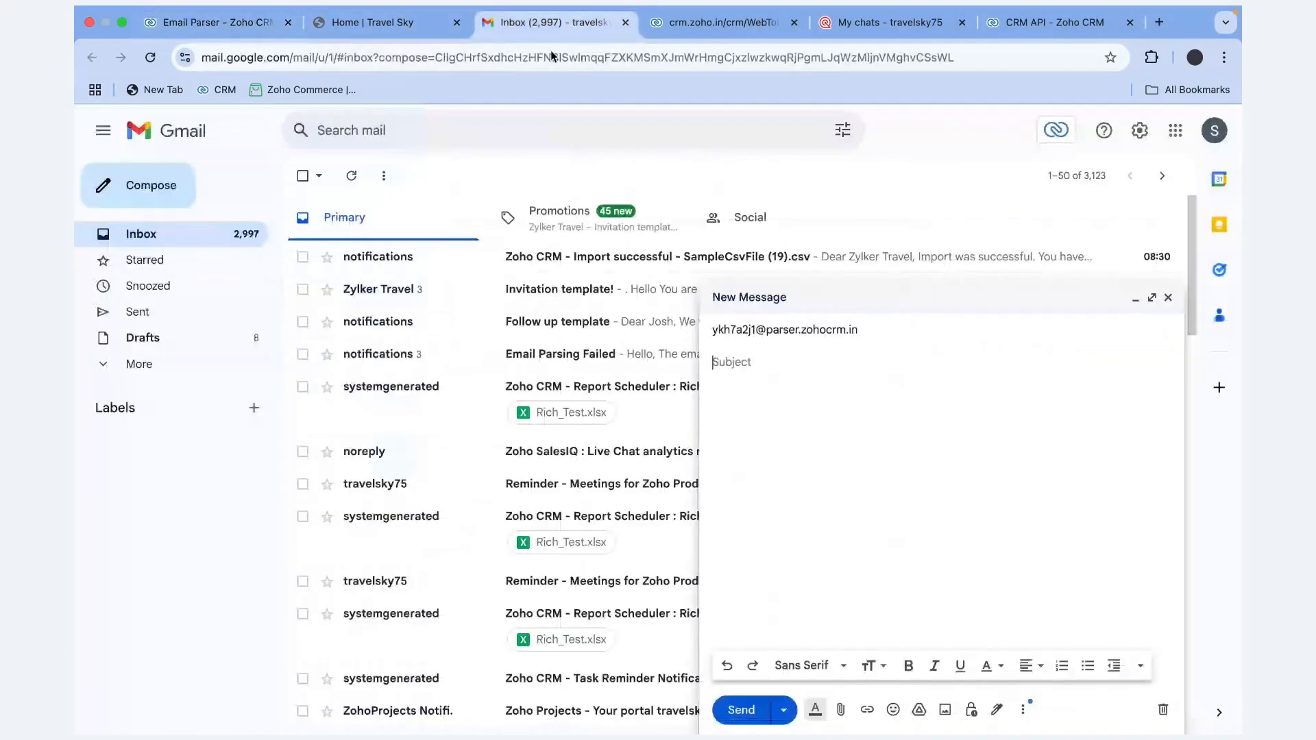
Enter the subject 'Lead Enquiry Form' and start the body with 'Hello,'
type("L")
type("ead Enquiry Form")
key("Tab")
type("Hello,")
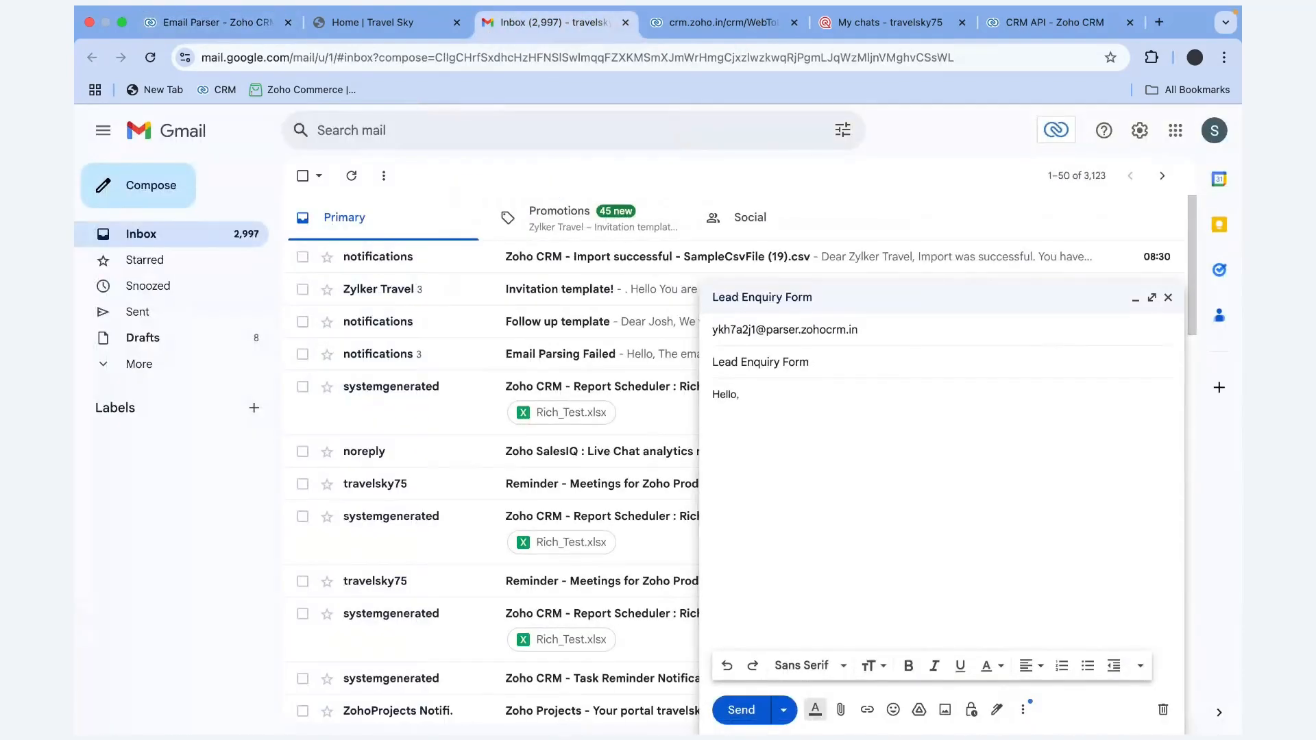
key("Return")
Following the sample email, write the sender's self-introduction and begin the trip information request
left_click(232, 20)
left_click(552, 21)
type("am Nikhil,")
left_click(252, 27)
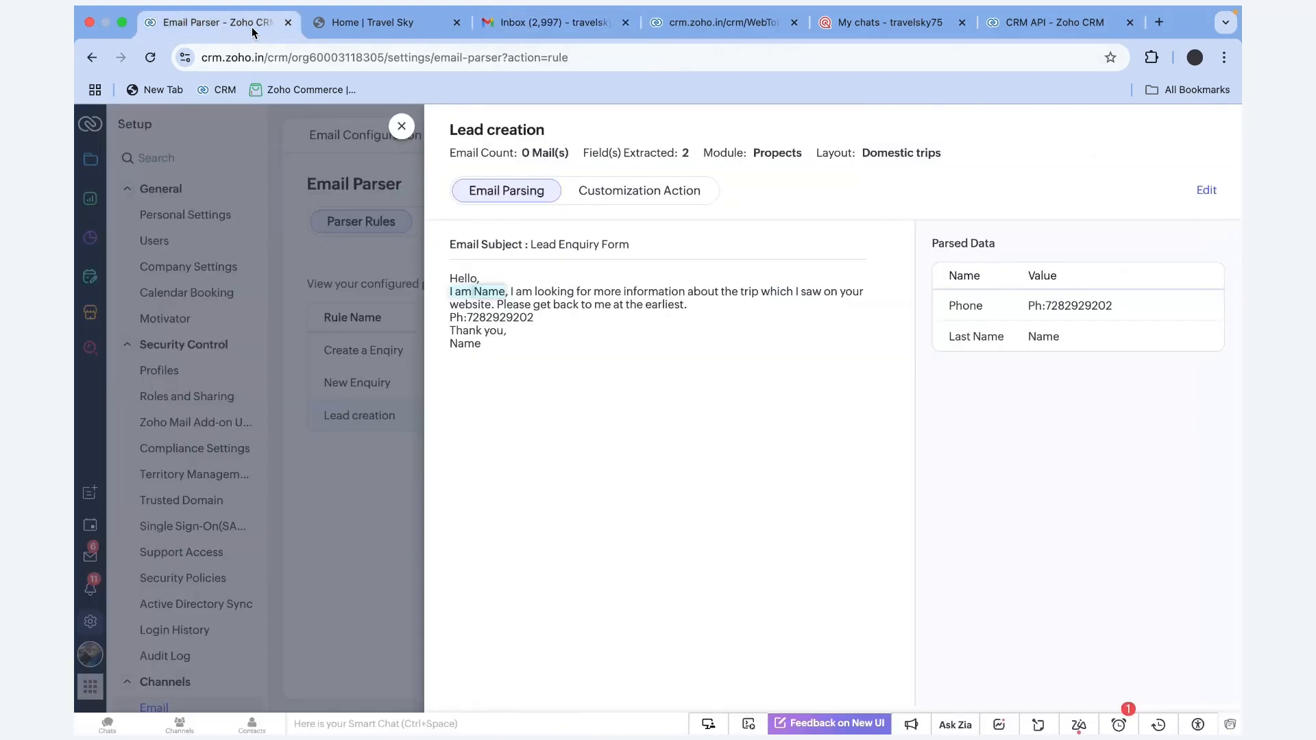
left_click(364, 23)
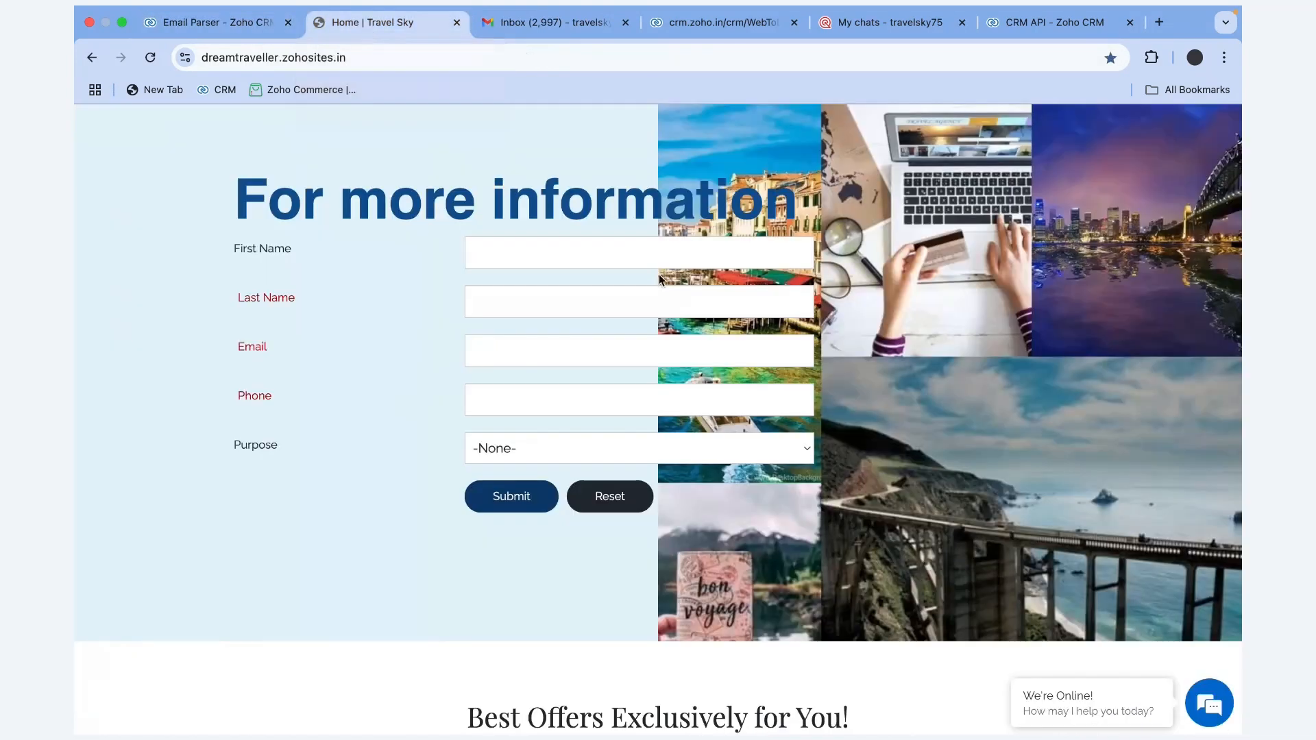
left_click(242, 27)
left_click(581, 26)
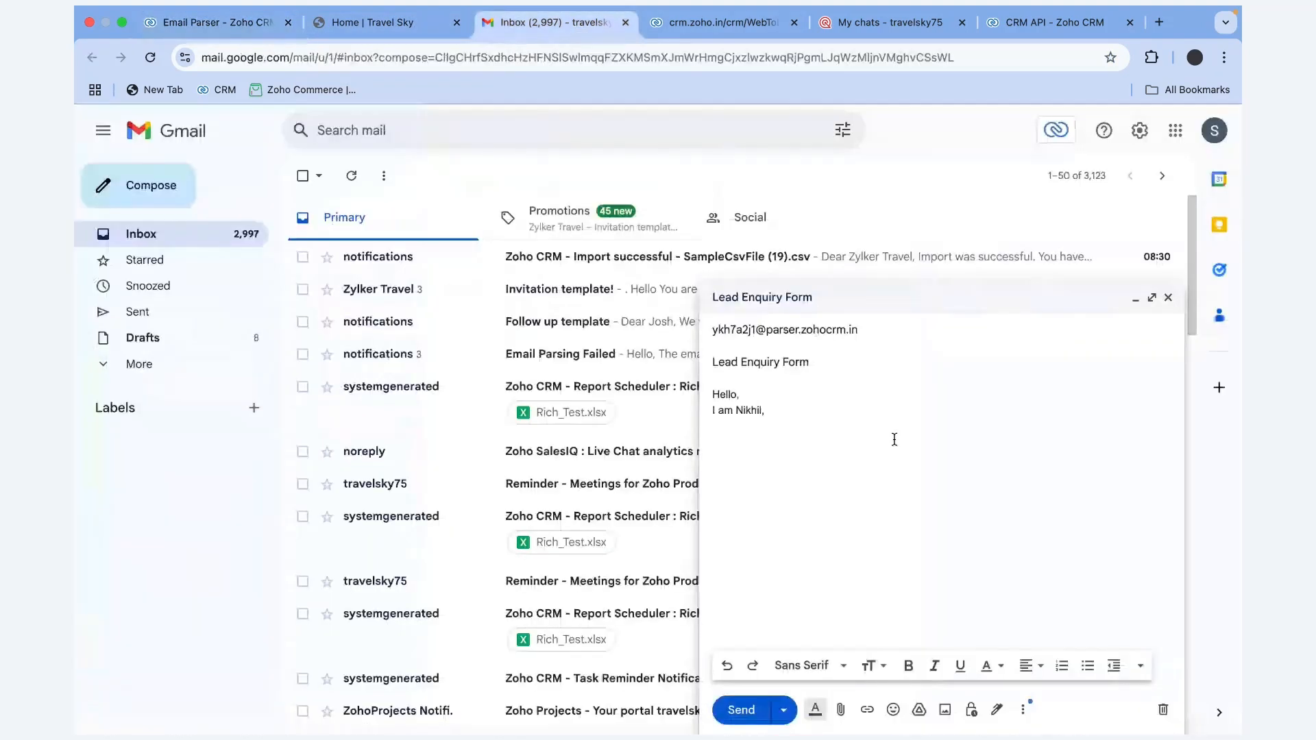
type("I am looking for more information abou")
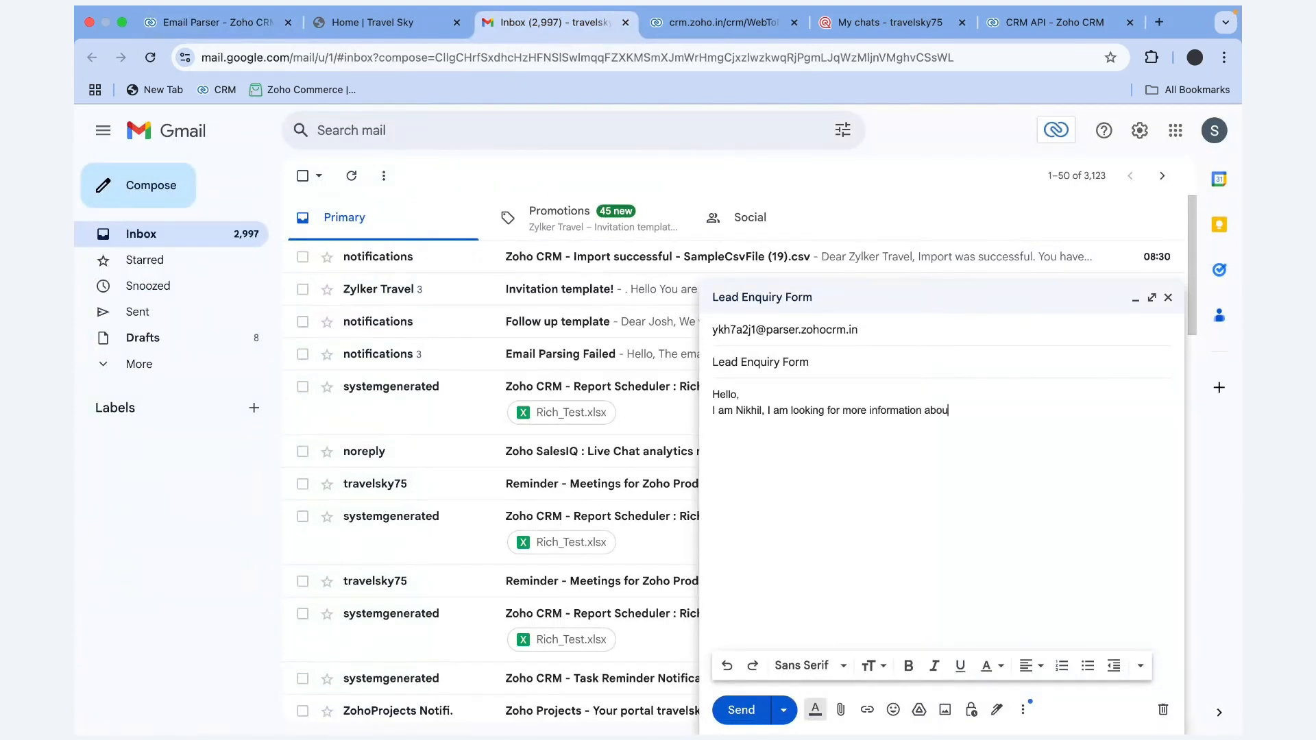
type("t the trip whi")
Complete the enquiry with 'which I saw on your website. Please get back to me at the earliest.'
left_click(218, 23)
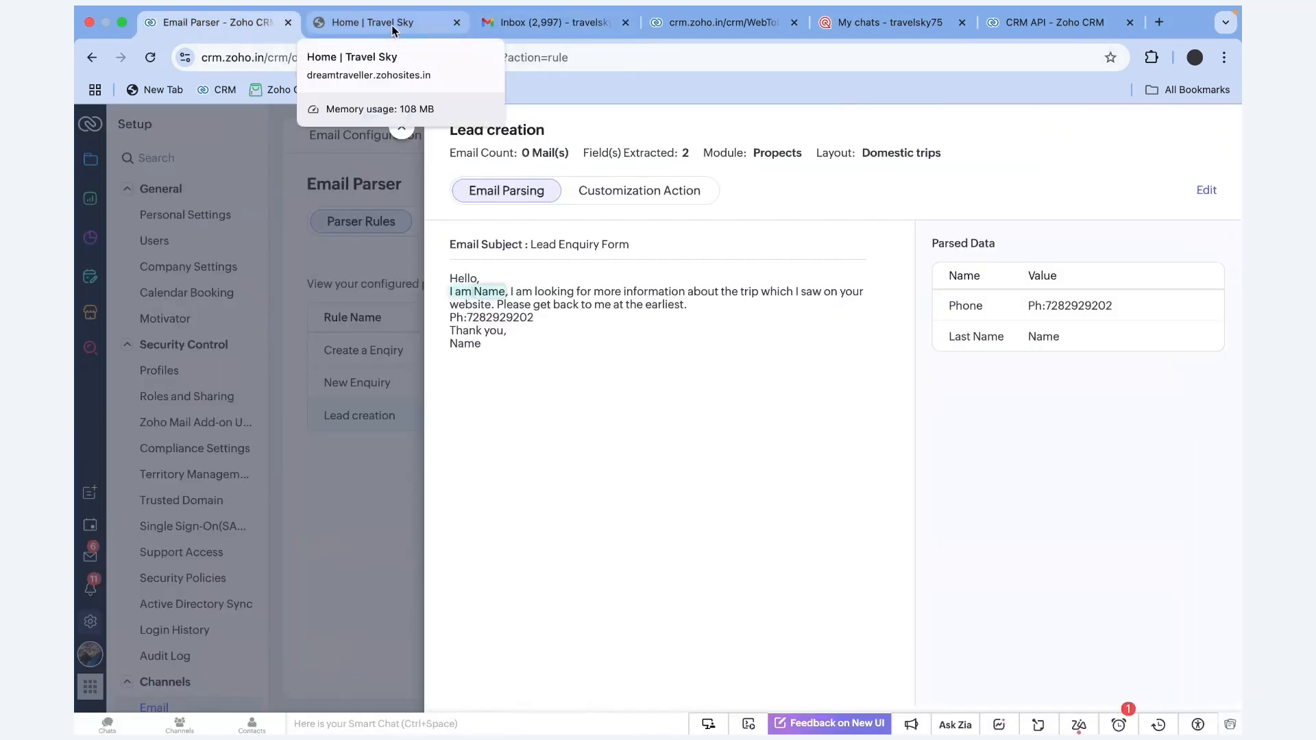
left_click(577, 23)
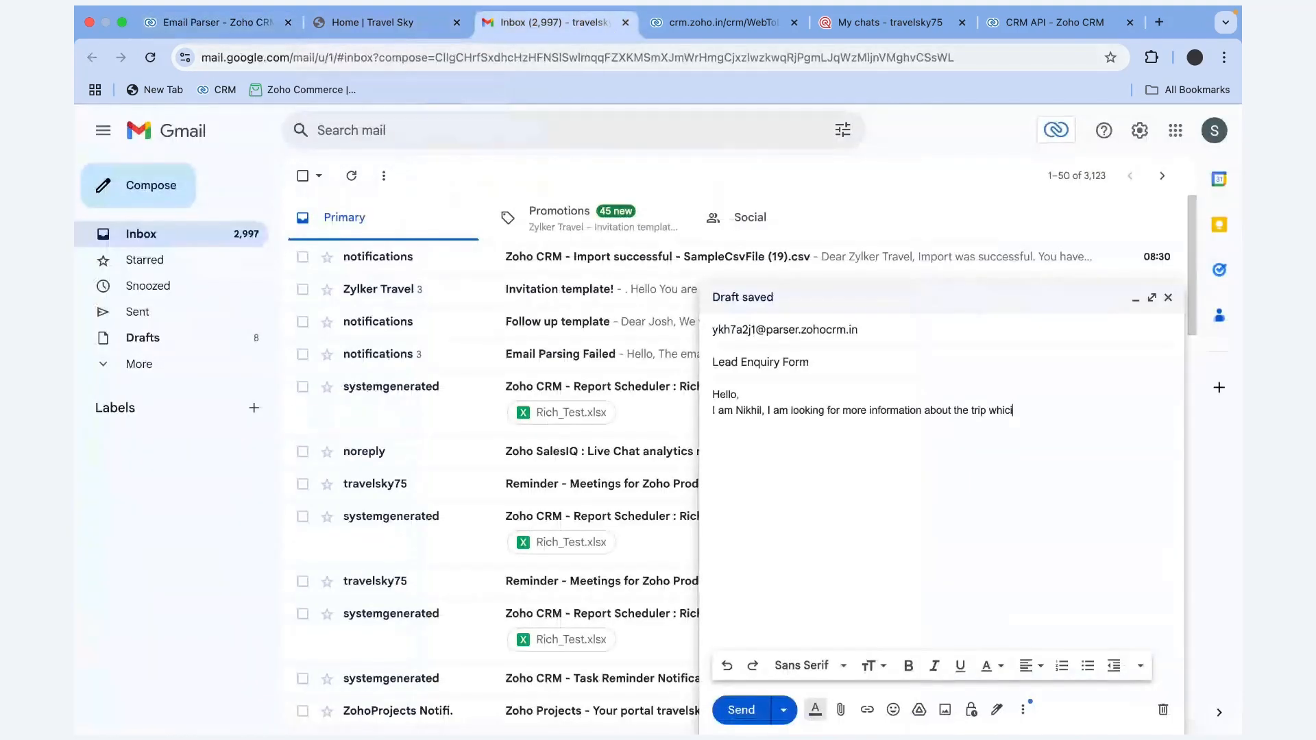
type("h I saw on")
key("Tab")
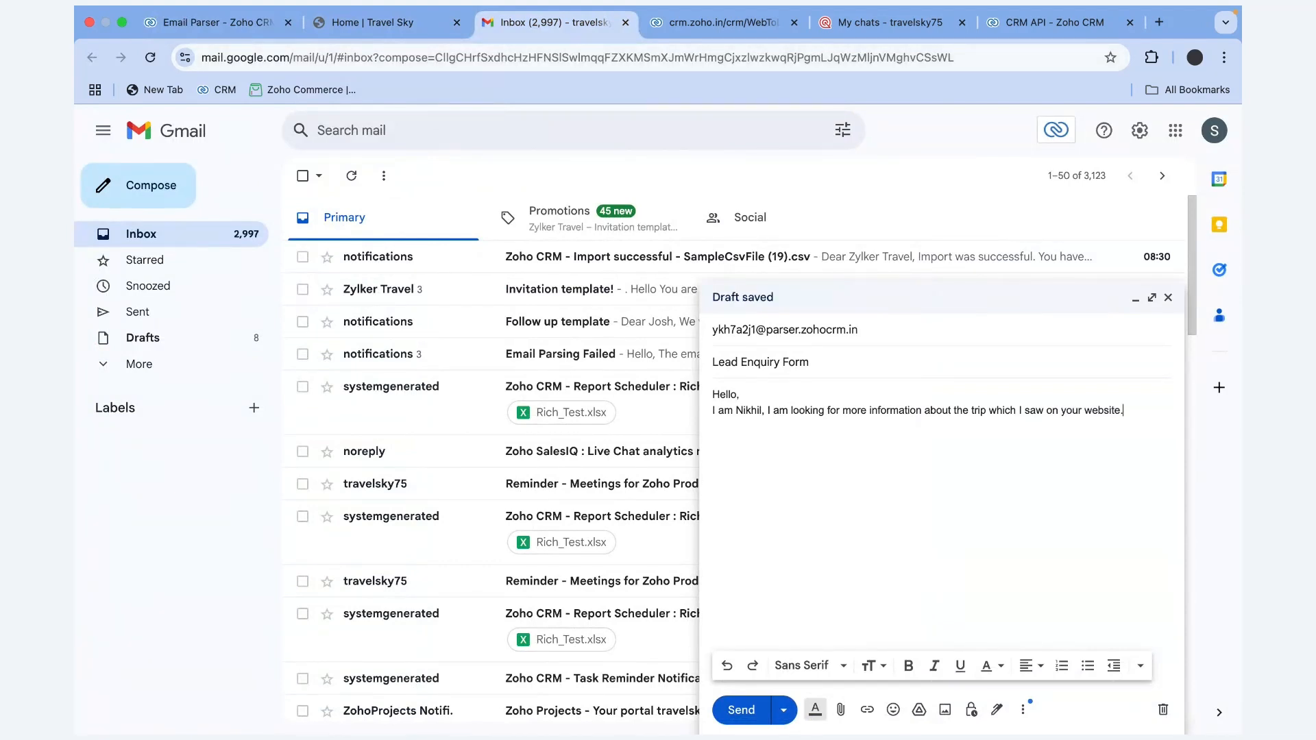
left_click(219, 28)
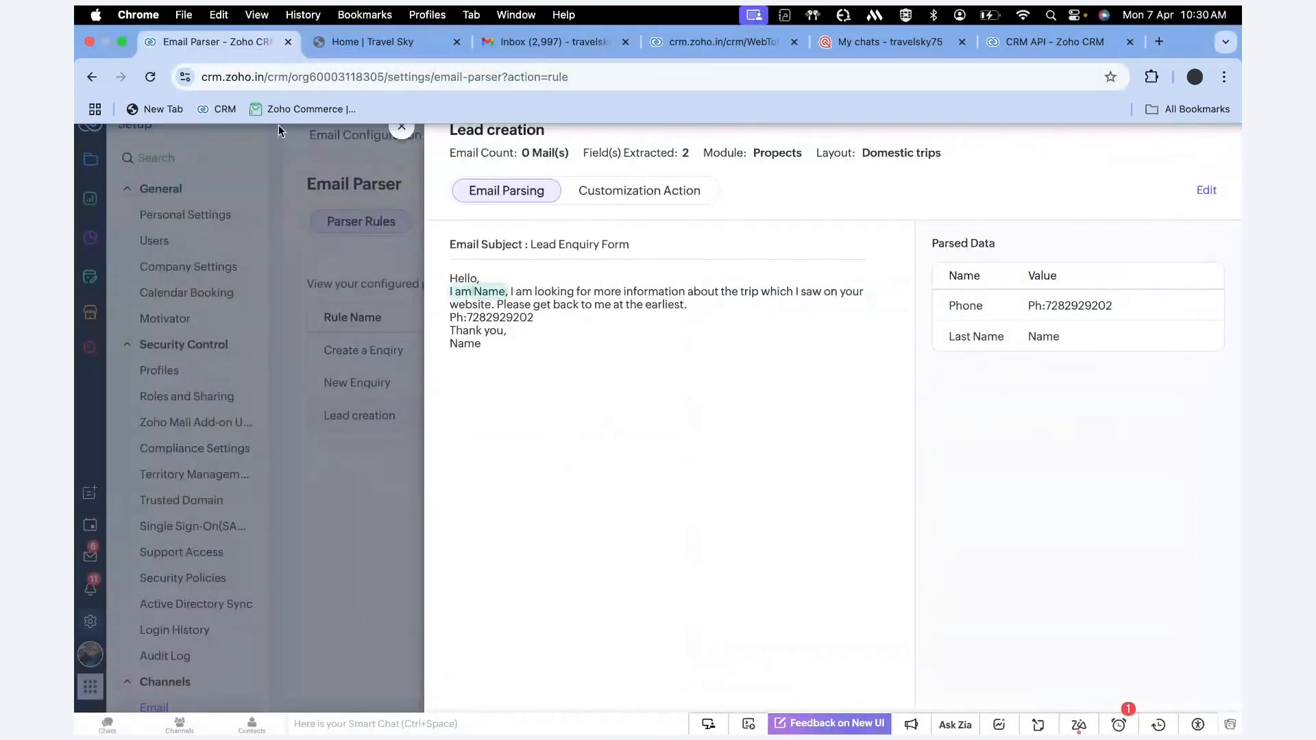
left_click(381, 43)
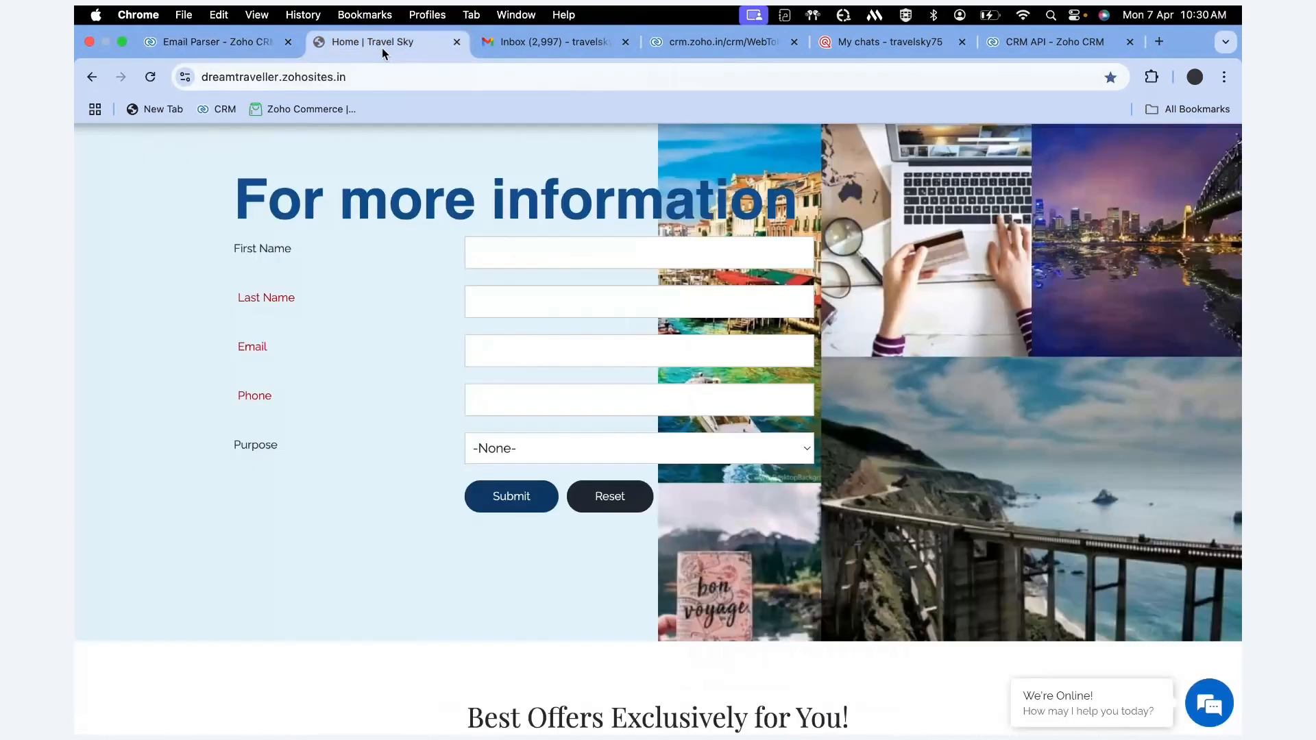
left_click(510, 26)
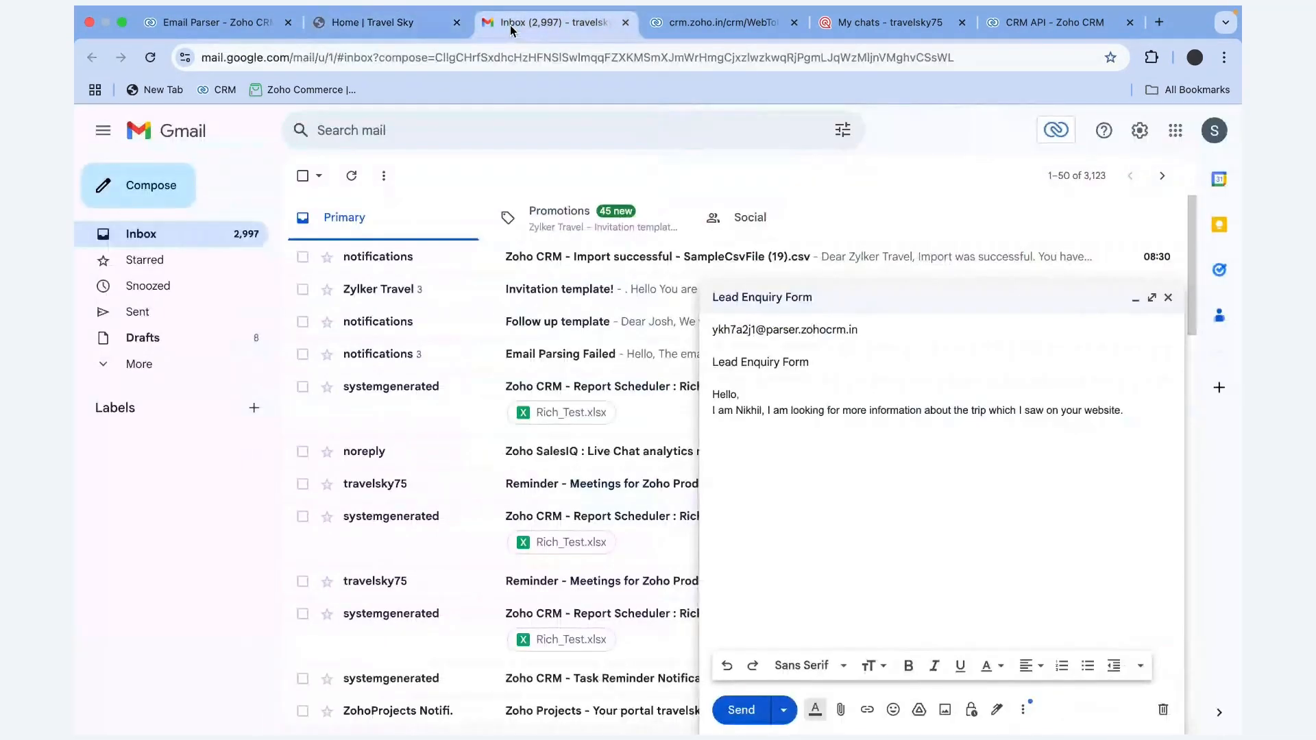
left_click(240, 23)
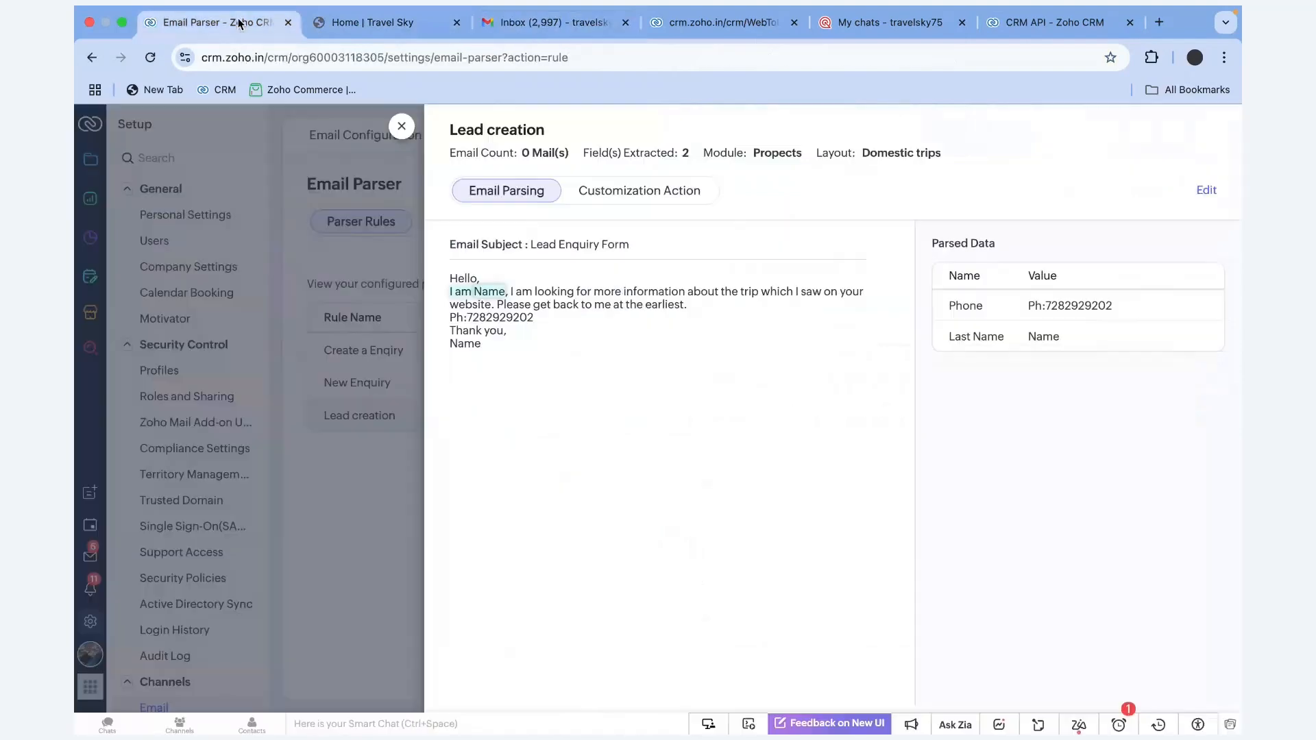
left_click(387, 24)
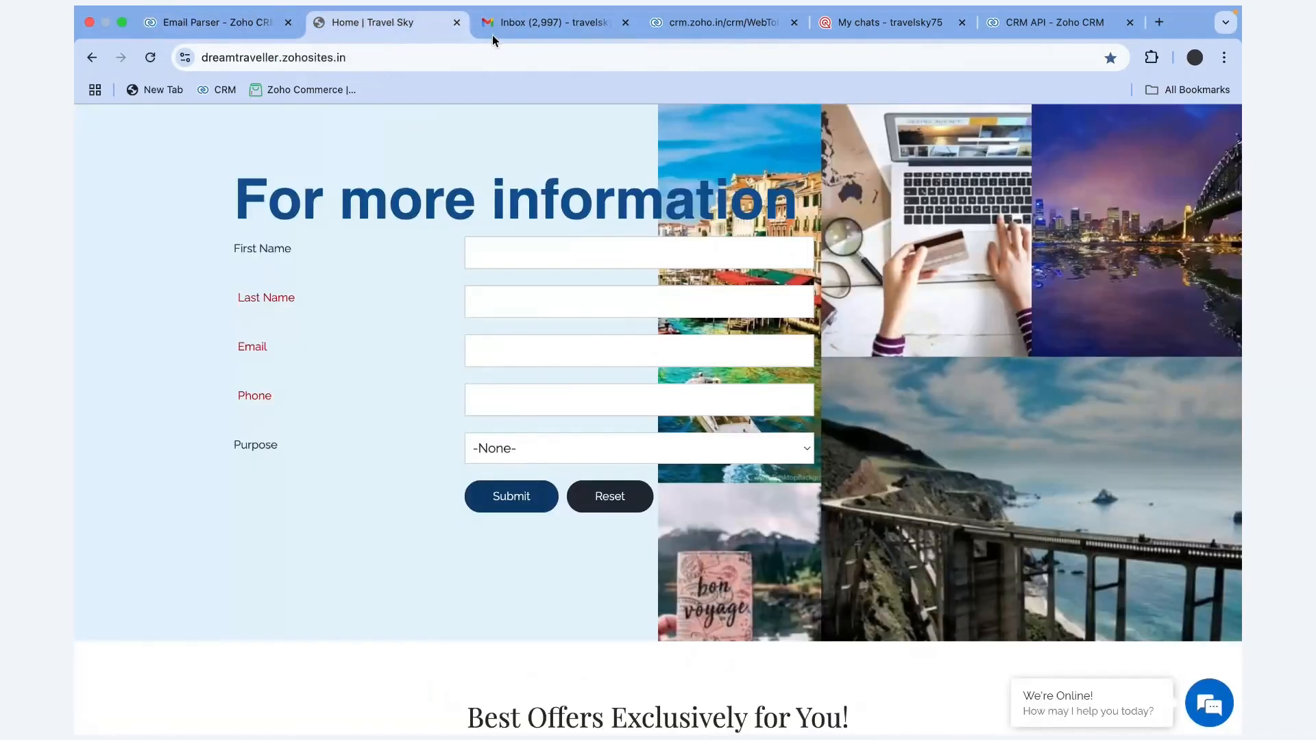
left_click(523, 26)
type("Ple")
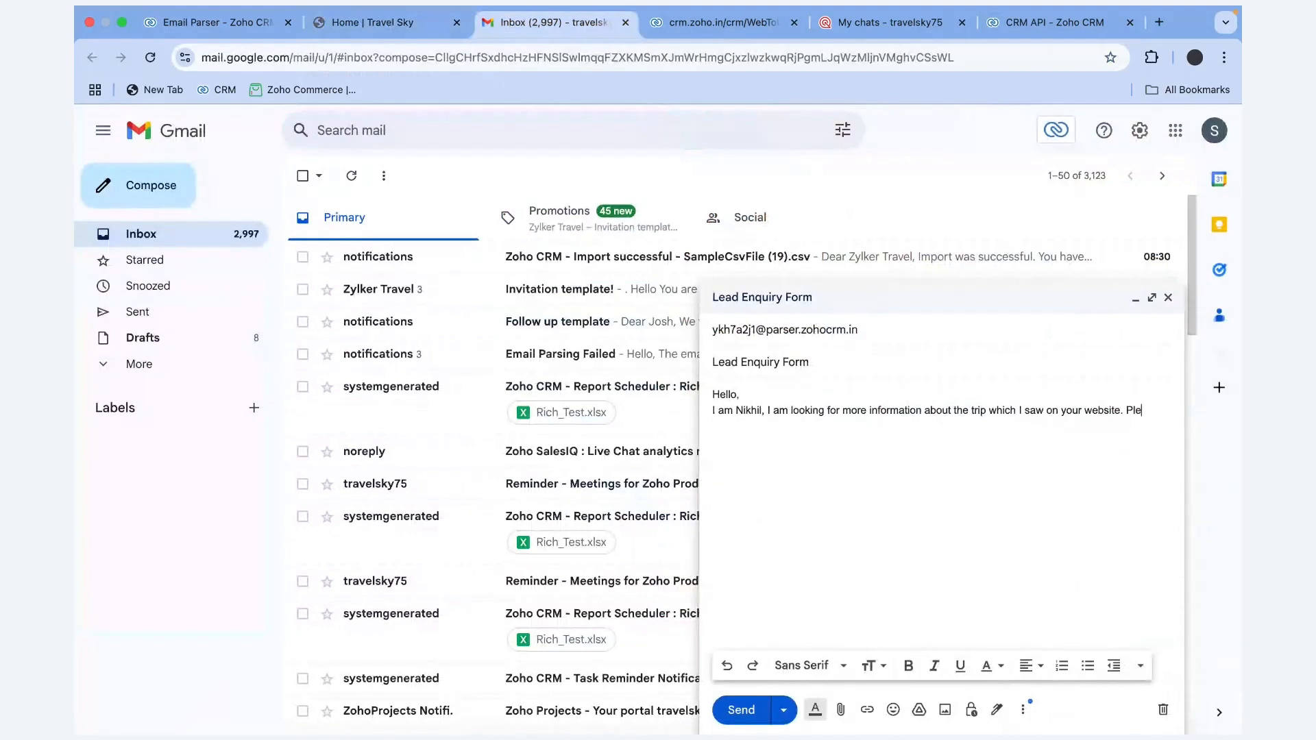
type("ase get back to me at the")
key("Tab")
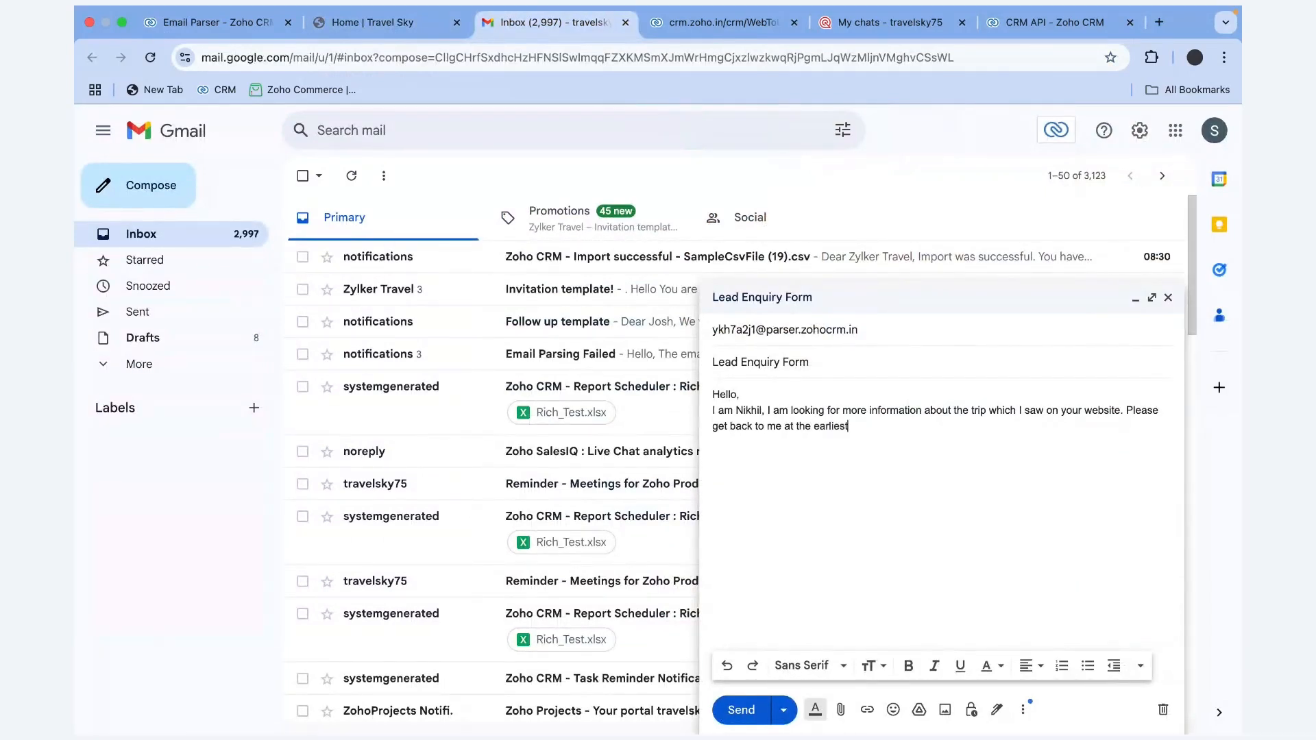
type(".")
key("Return")
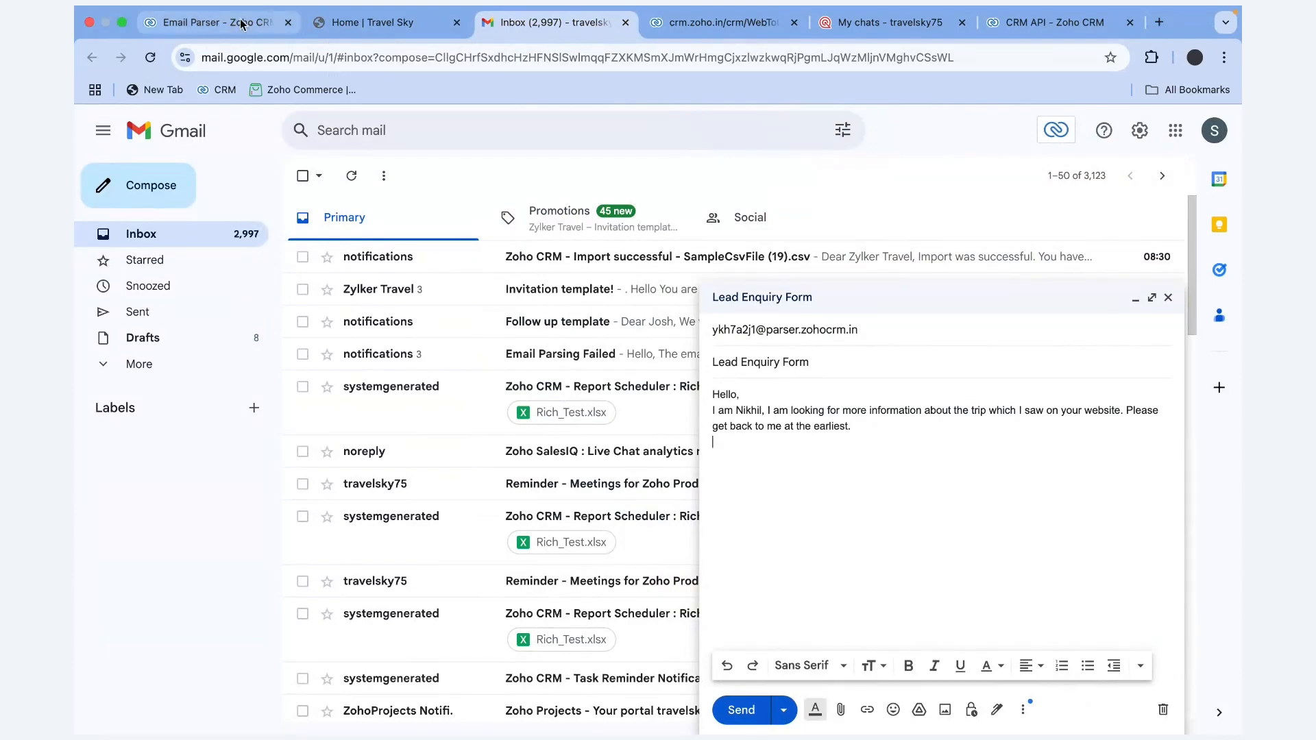
Add the sender's phone number on a new line of the body
left_click(213, 22)
left_click(539, 28)
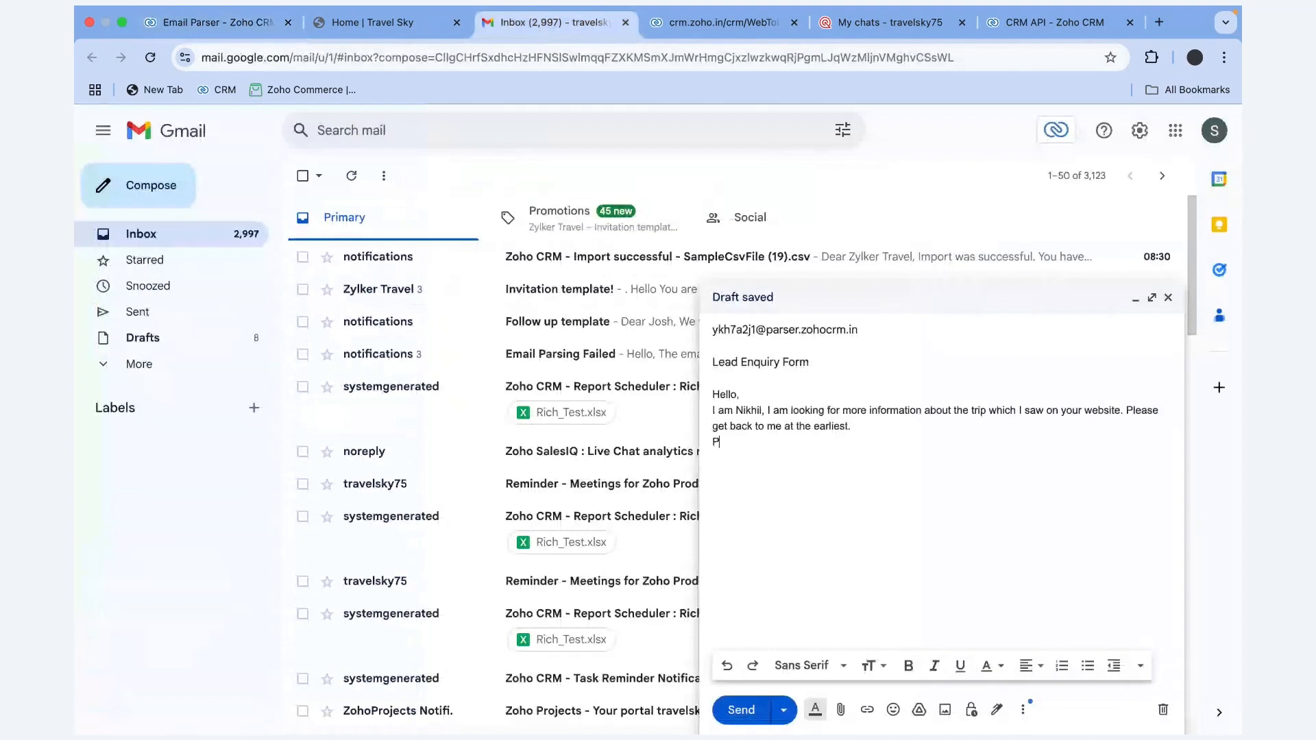
type("Ph:")
key("BackSpace")
key("BackSpace")
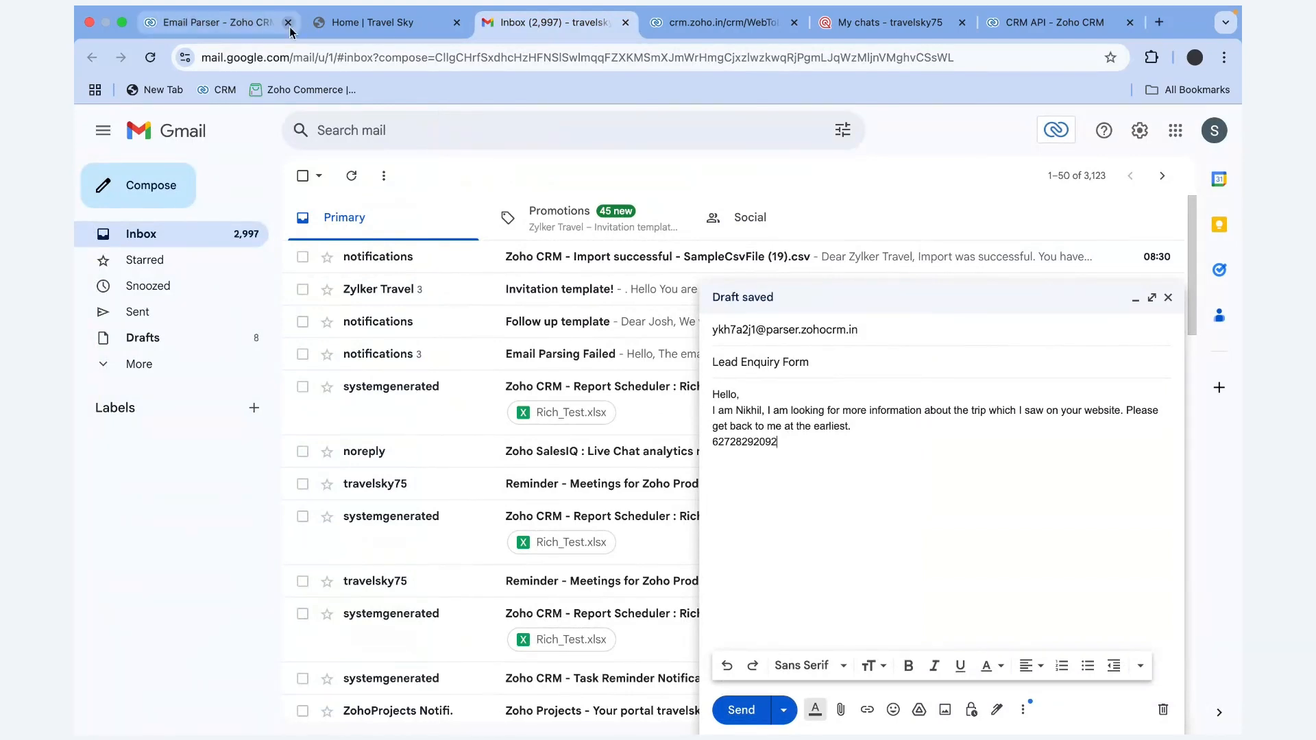
Add a 'Thank you,' sign-off with the sender's name and send the email
left_click(261, 27)
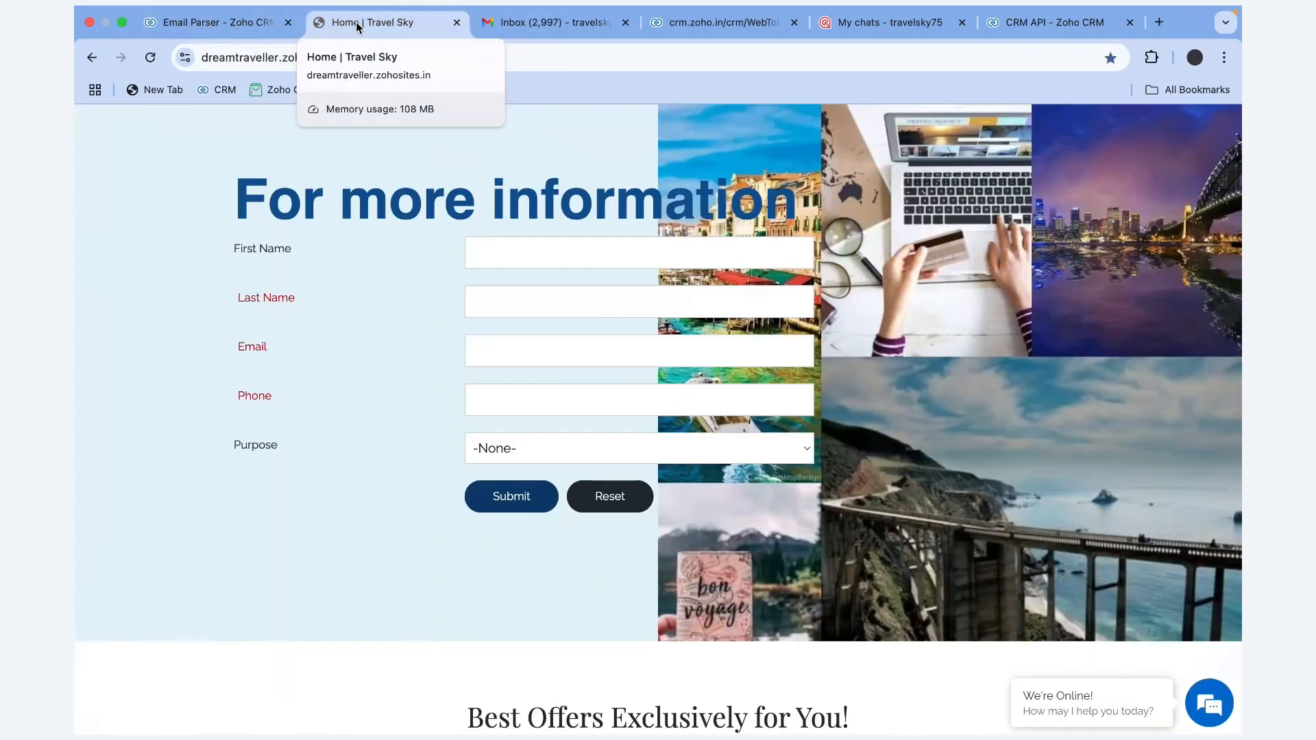
left_click(356, 22)
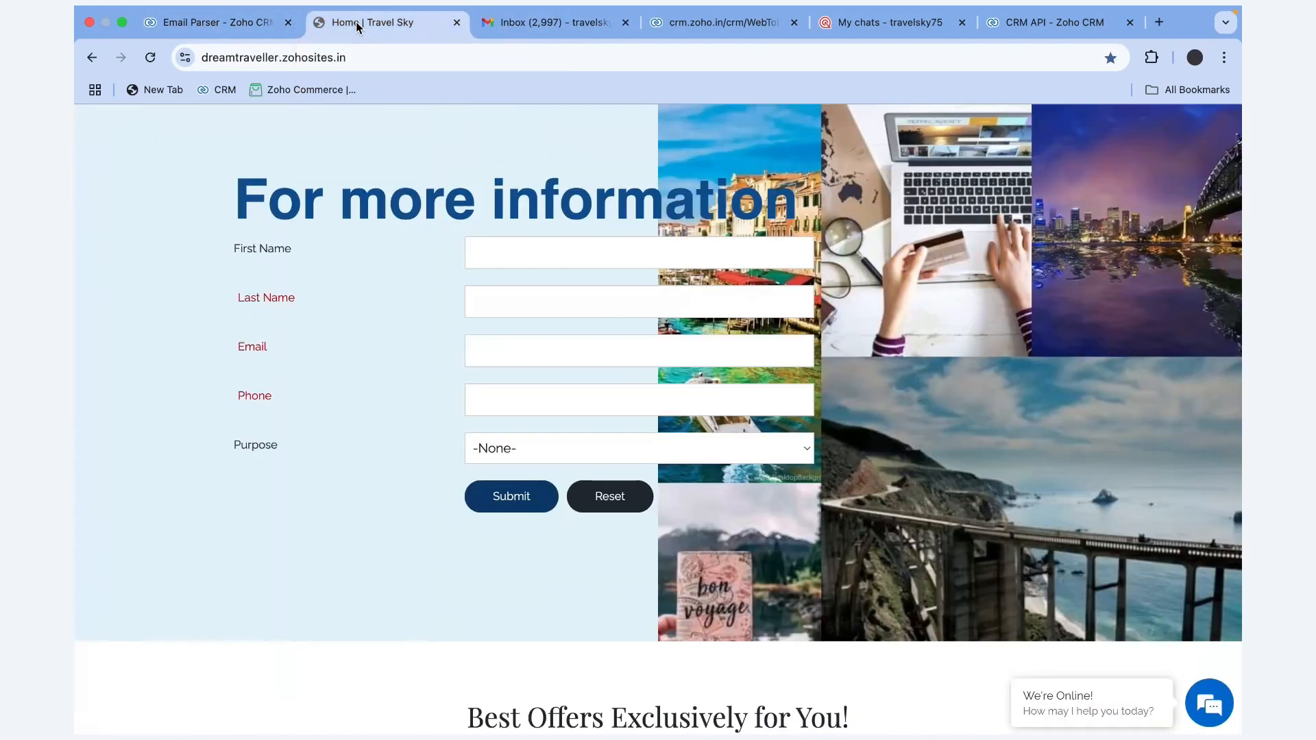
left_click(536, 20)
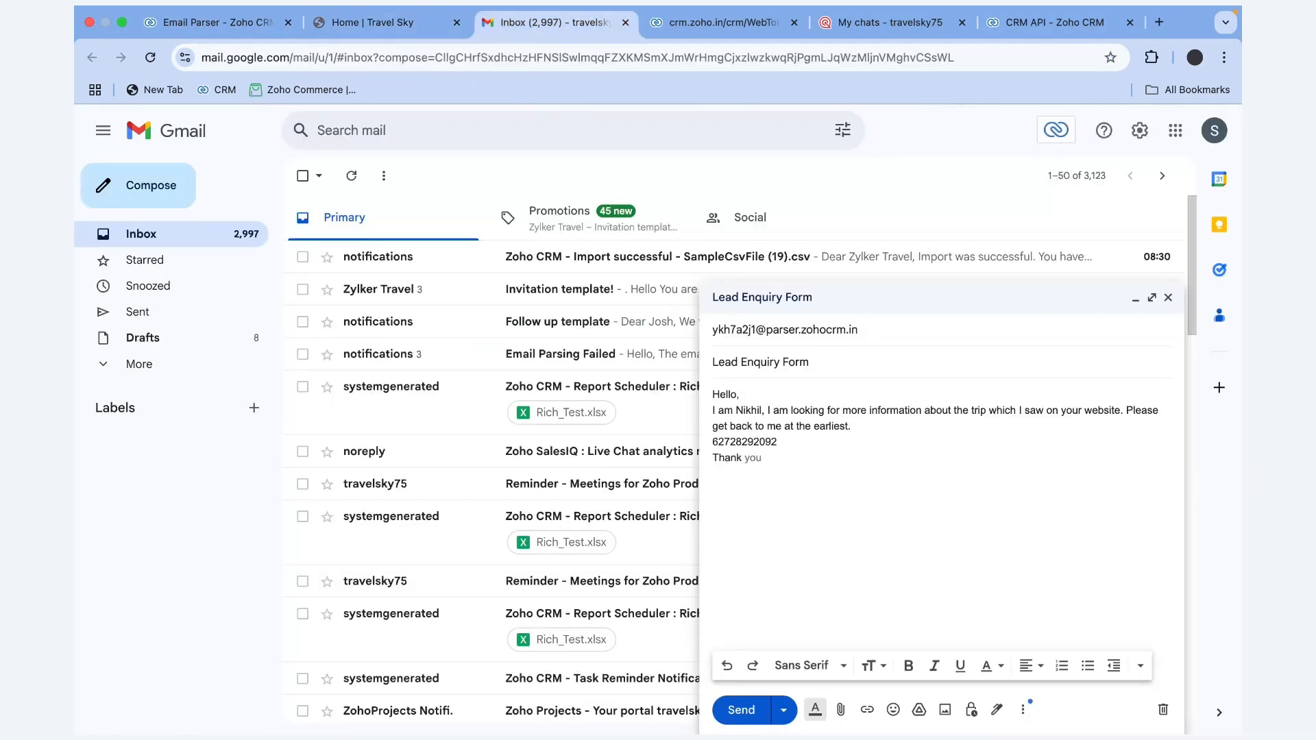
key("Tab")
type("Nikhil")
left_click(746, 721)
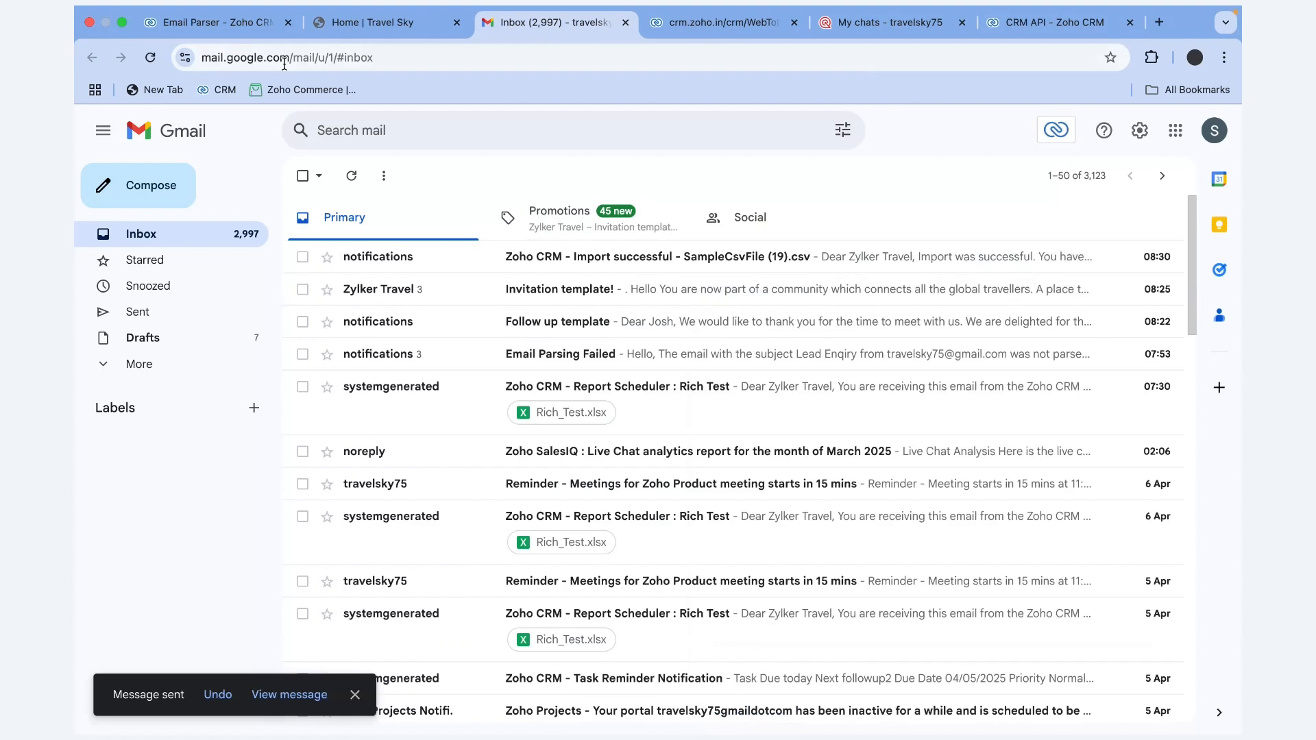
Return to the Email Parser and view the emails the parser inbox received
left_click(212, 22)
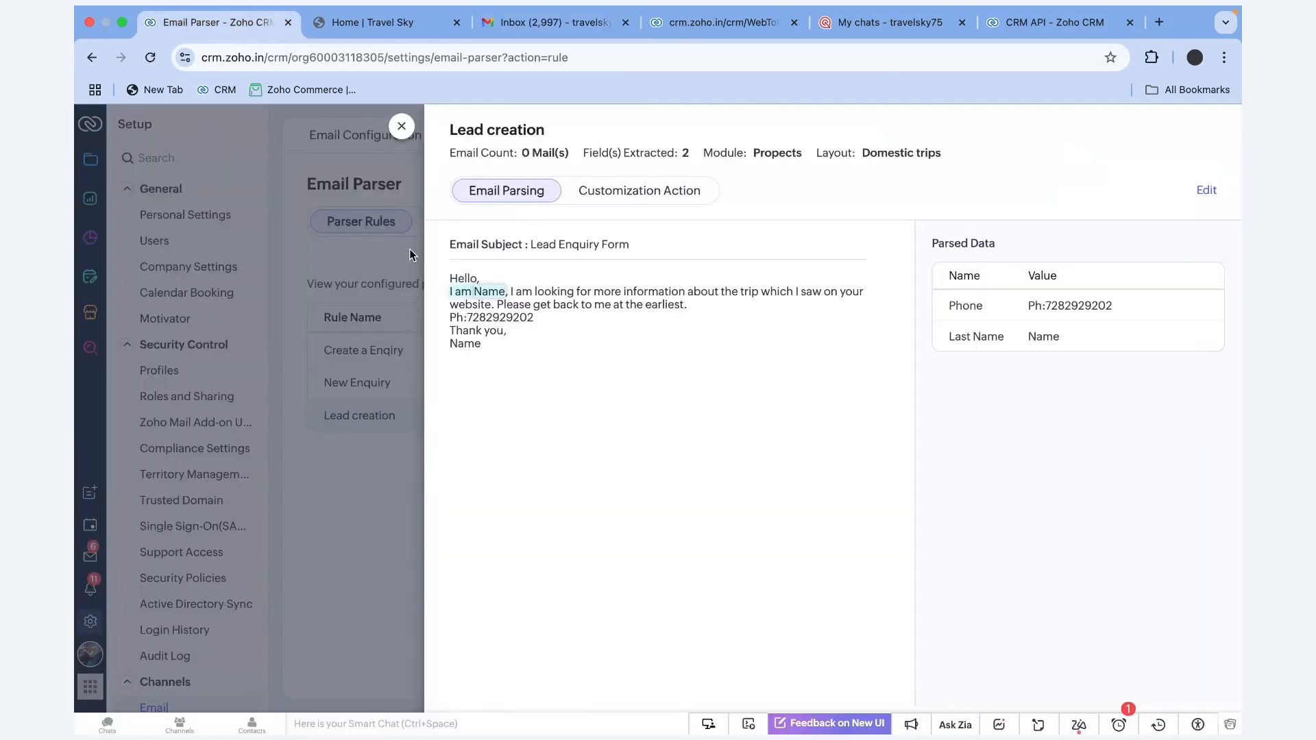
left_click(403, 127)
left_click(456, 225)
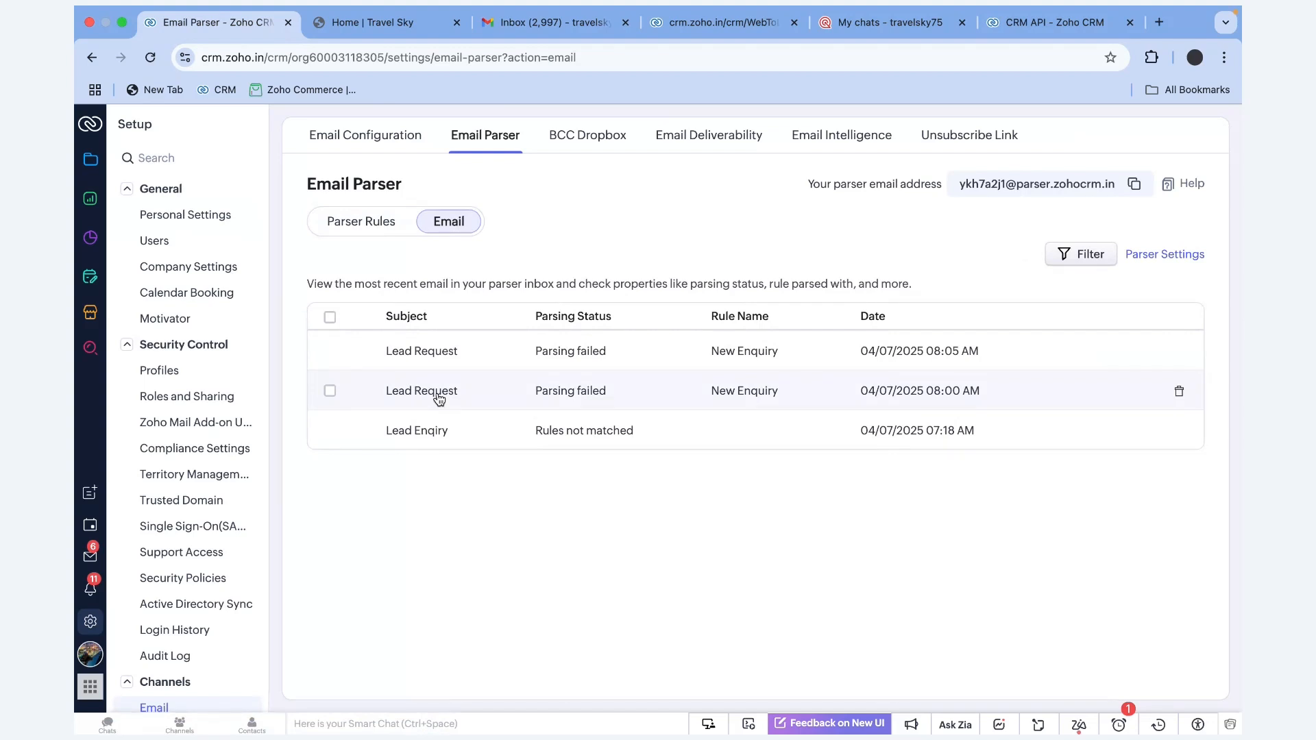
Review the Lead creation rule's expected subject 'Lead Enquiry Form' and sample body, then return to received emails
left_click(362, 221)
left_click(379, 411)
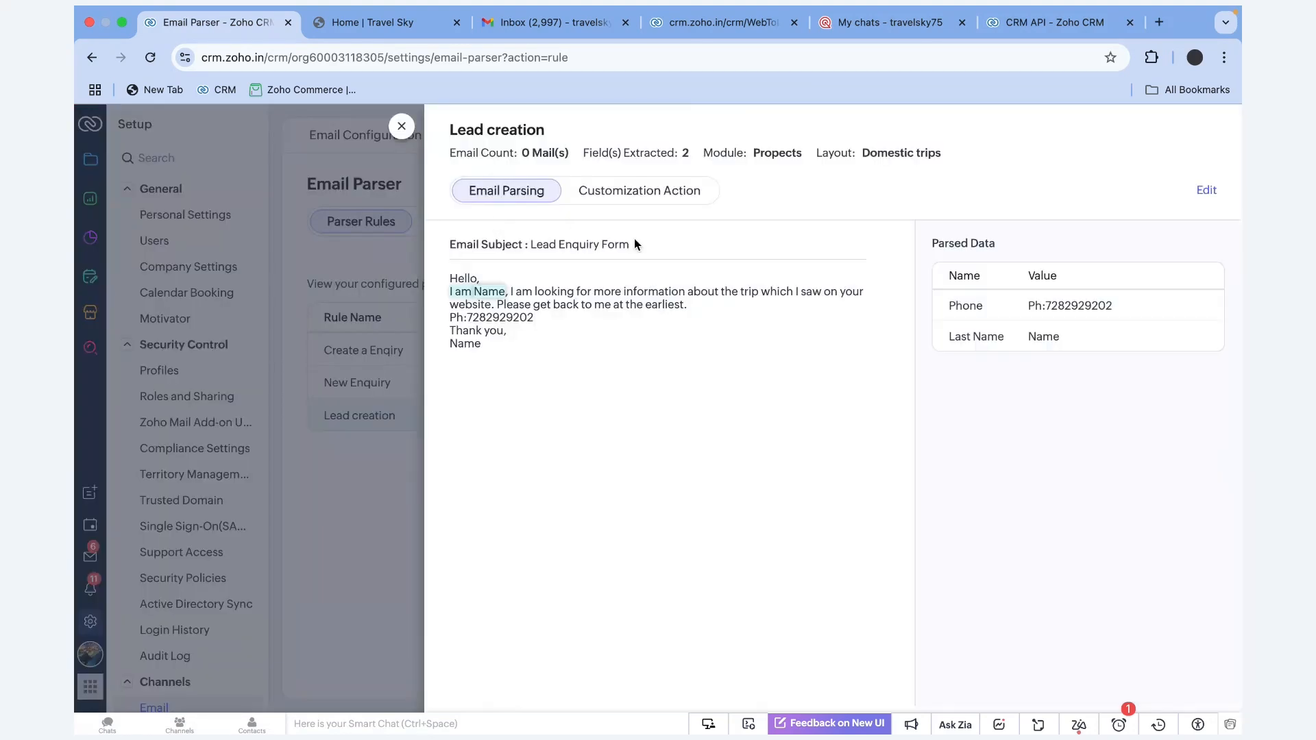
left_click_drag(532, 245, 681, 247)
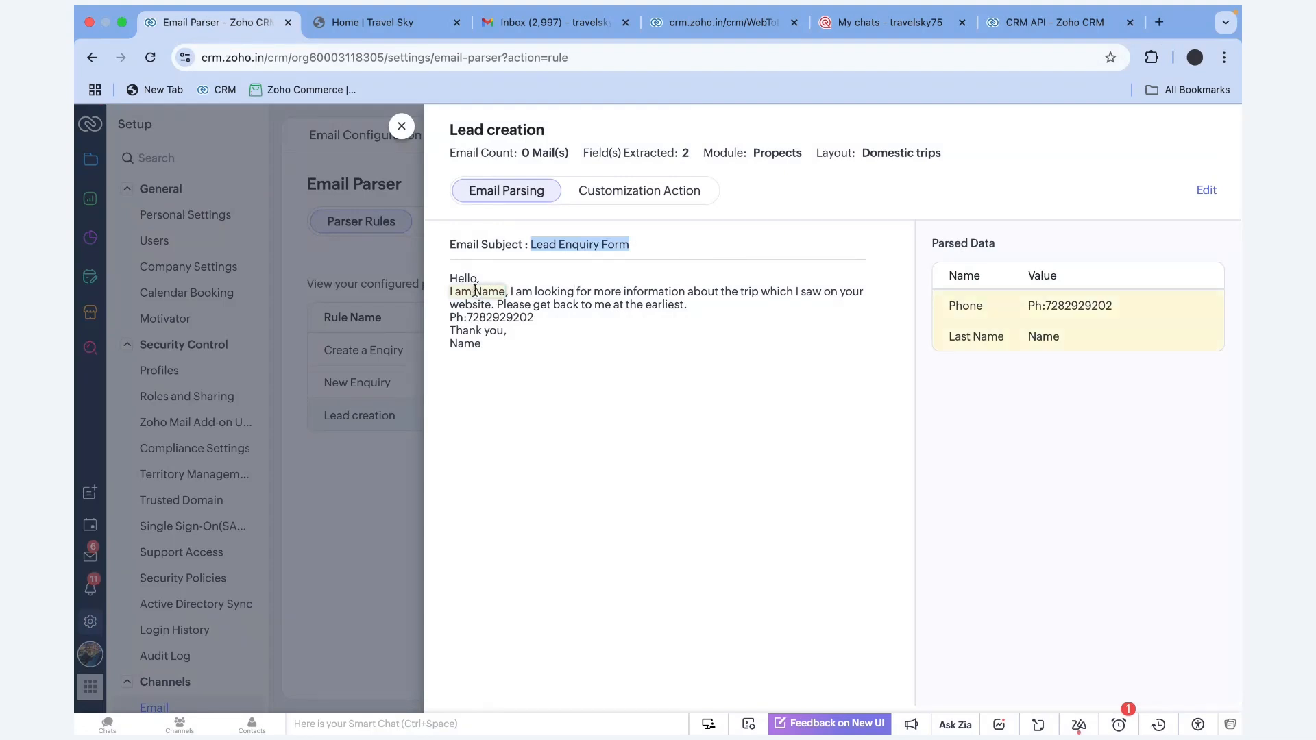
left_click_drag(450, 277, 482, 351)
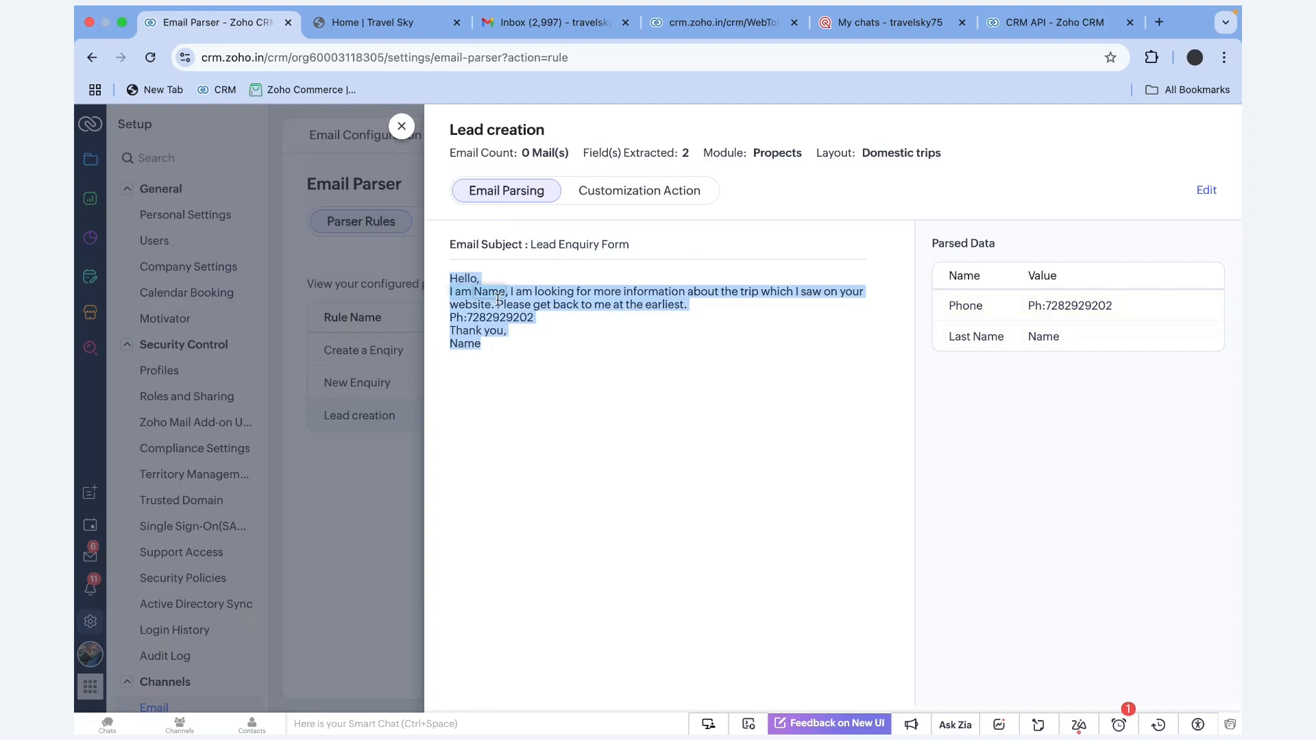
left_click(492, 313)
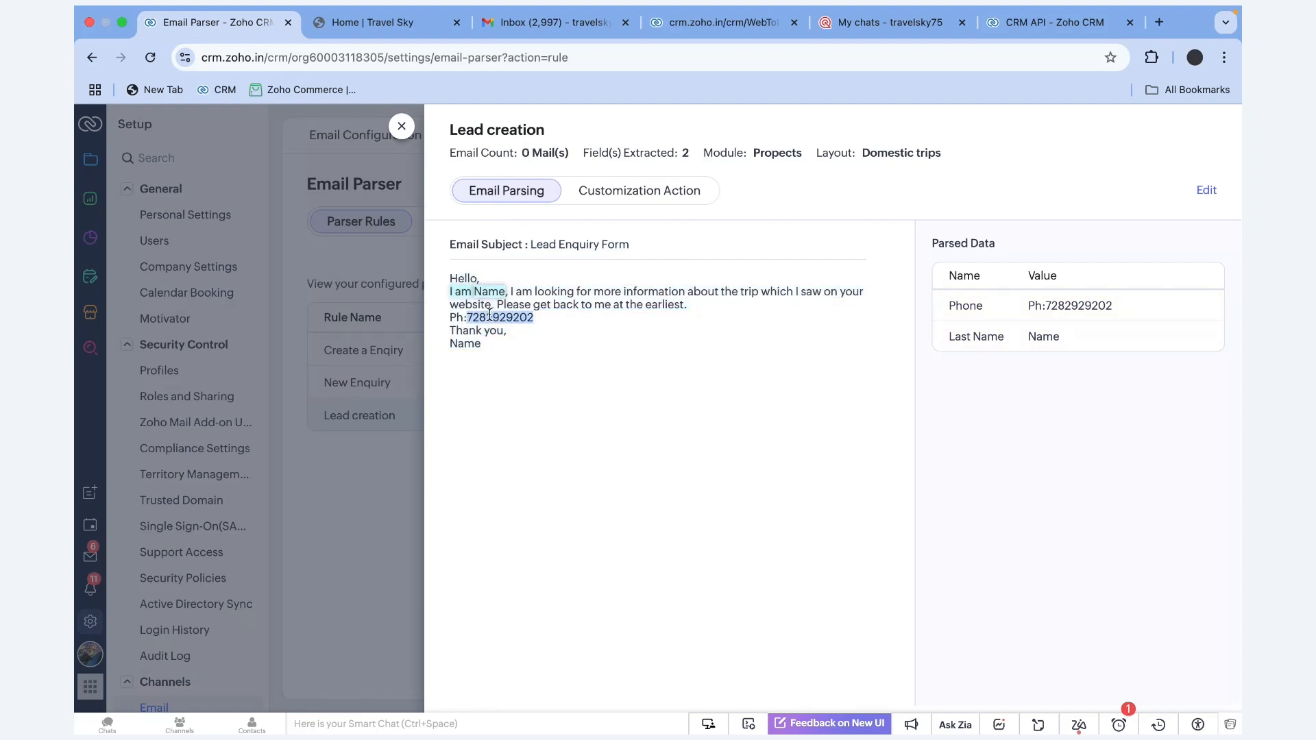
left_click(402, 127)
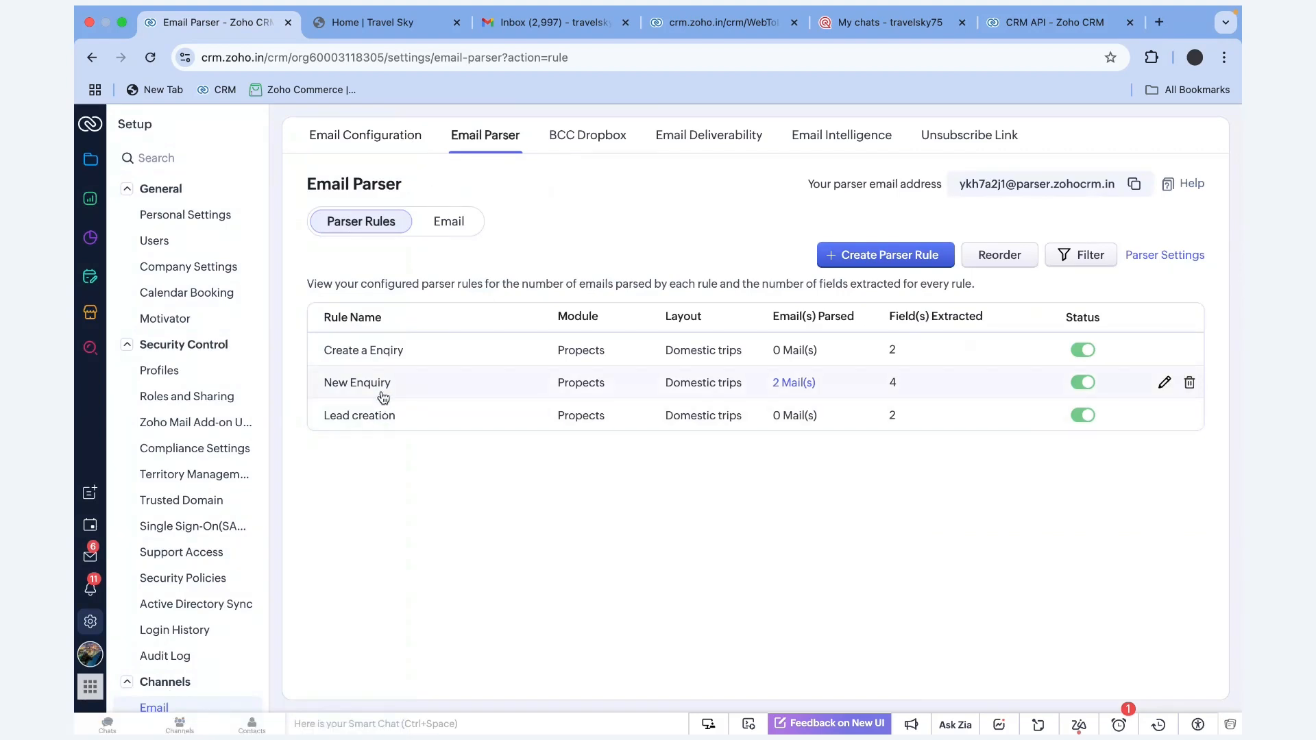
left_click(450, 218)
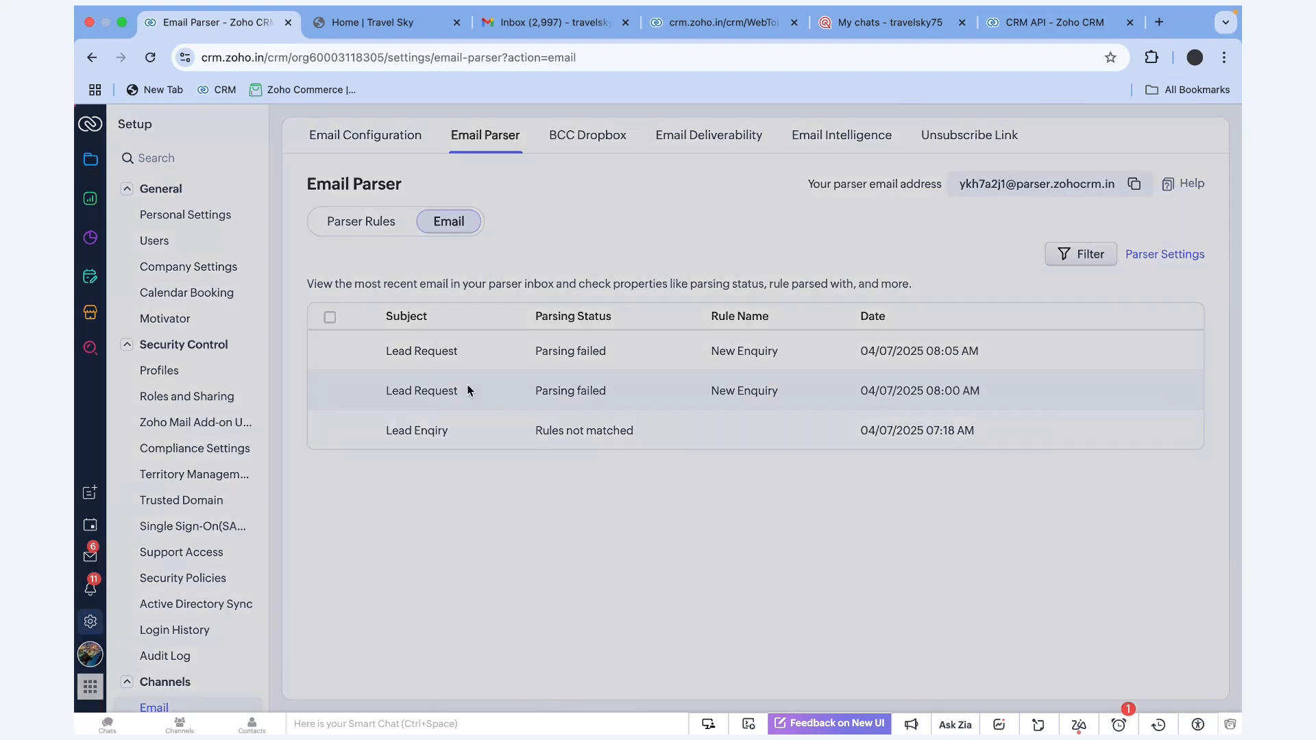
Inspect the 08:00 AM and 08:05 AM Lead Request emails showing Parsing failed
left_click(467, 386)
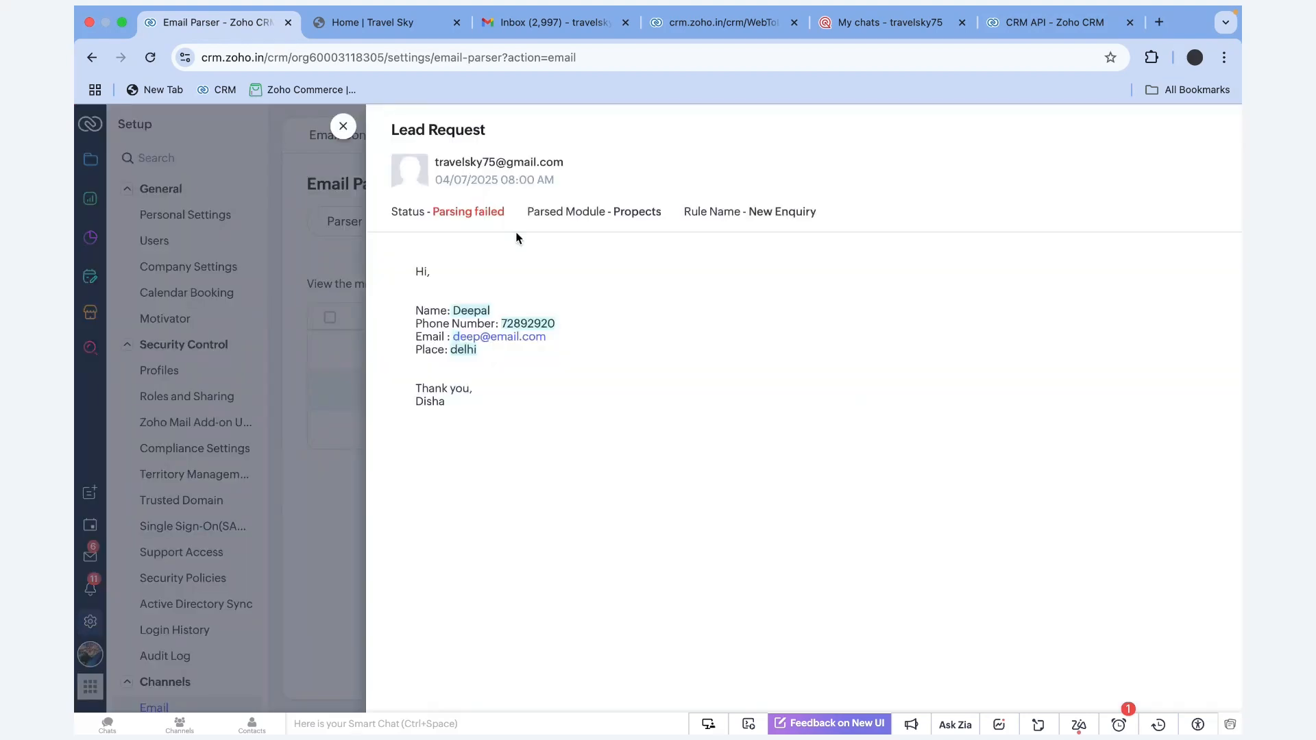
left_click_drag(508, 212, 428, 208)
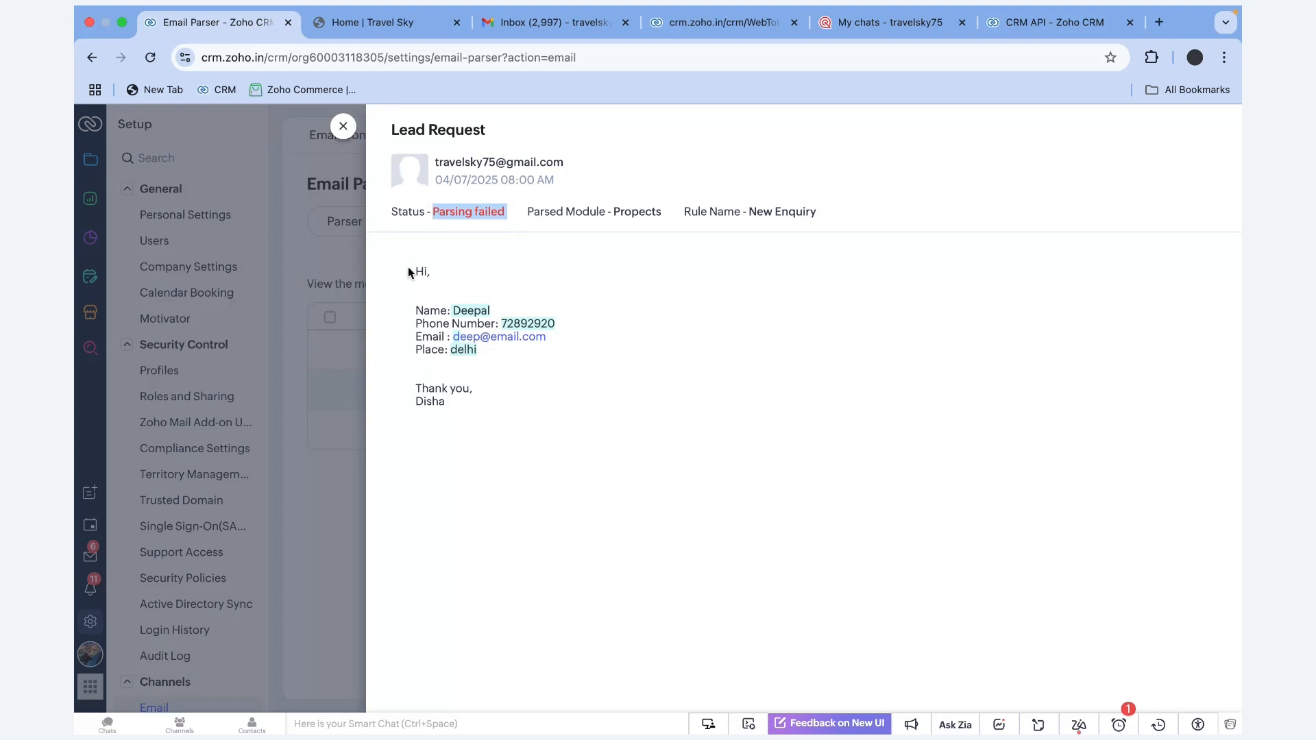
left_click_drag(410, 273, 455, 389)
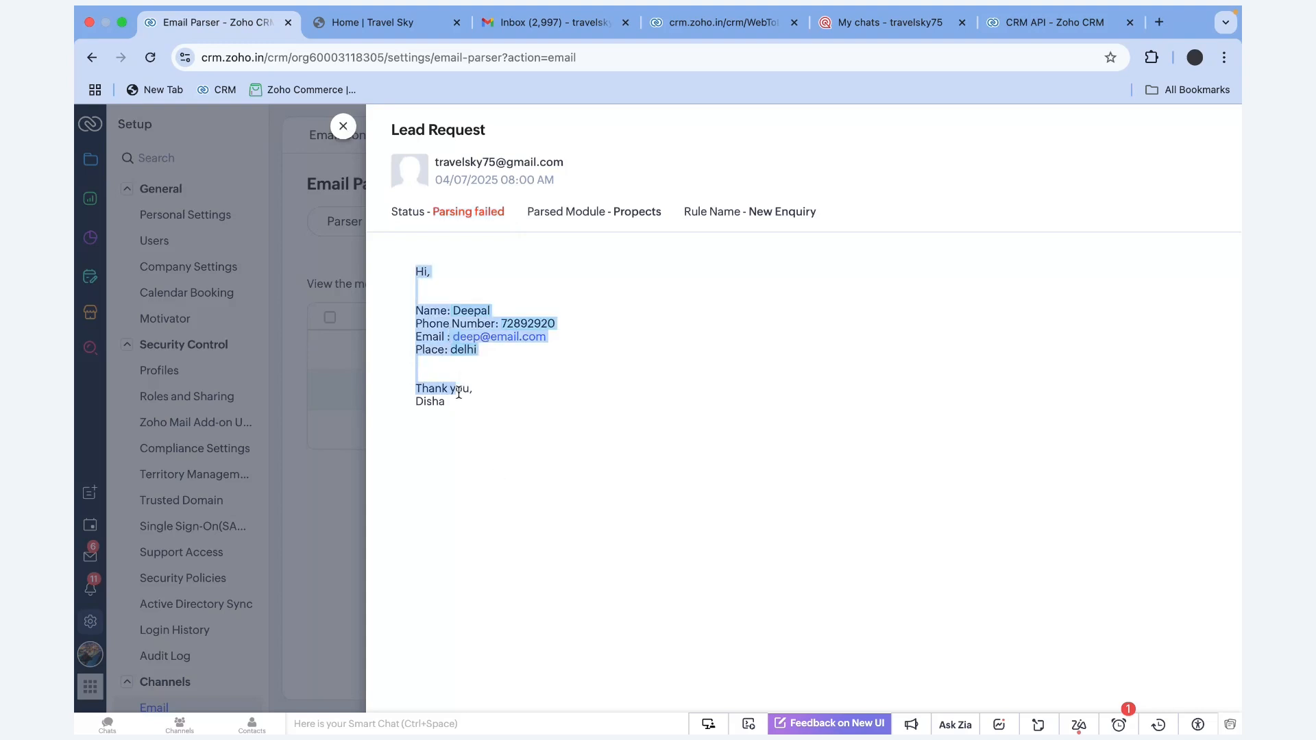
left_click(342, 127)
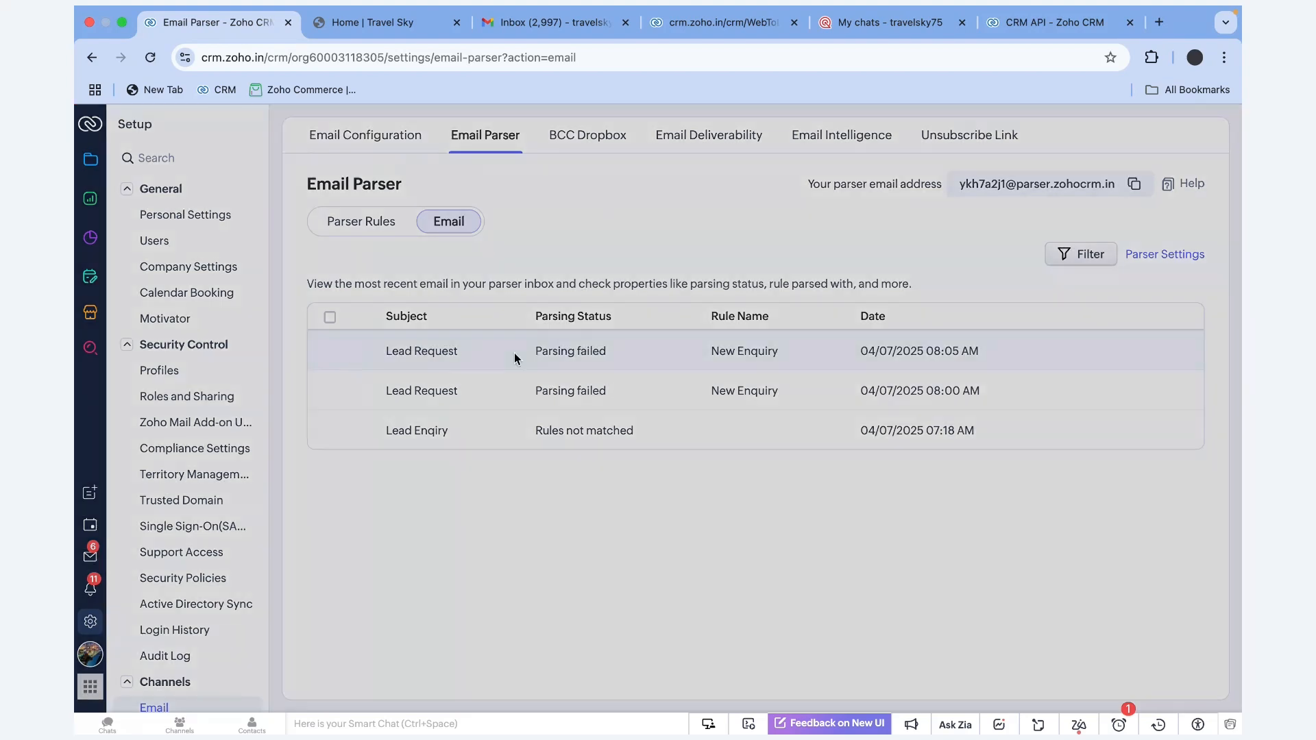
left_click(515, 352)
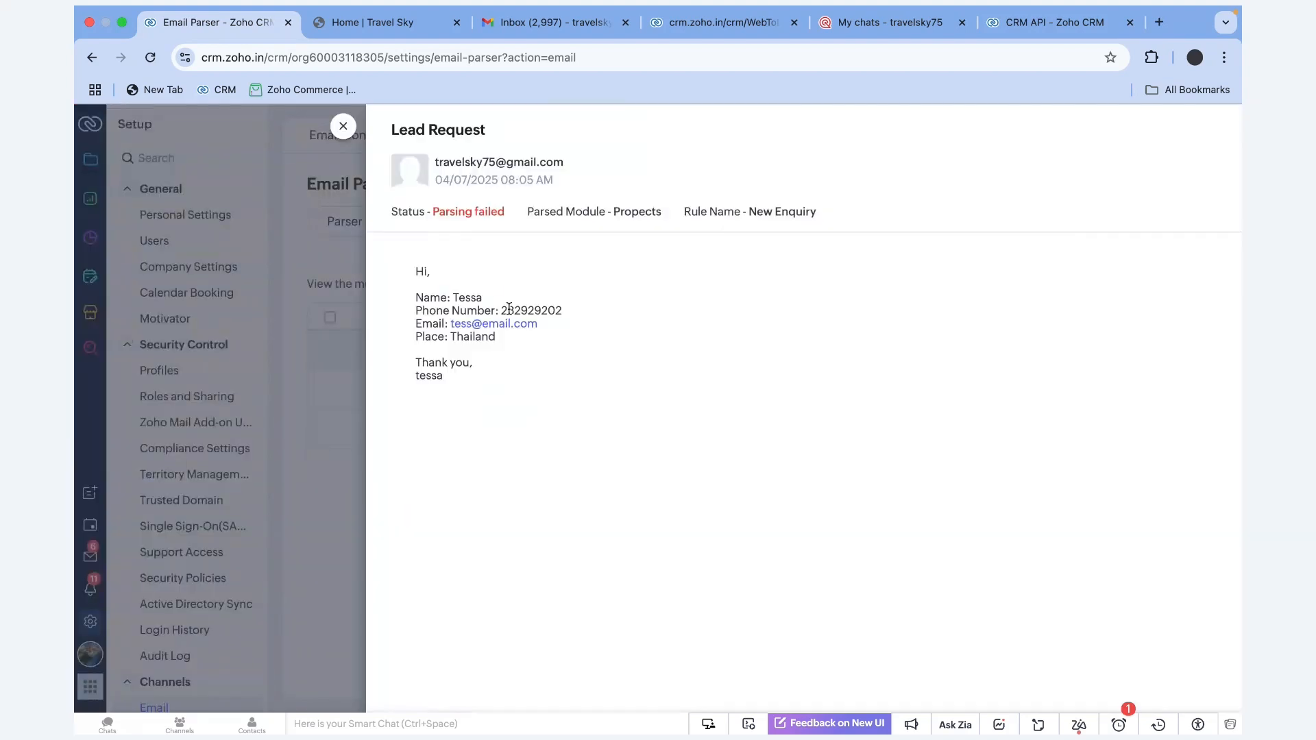
left_click_drag(416, 285, 483, 367)
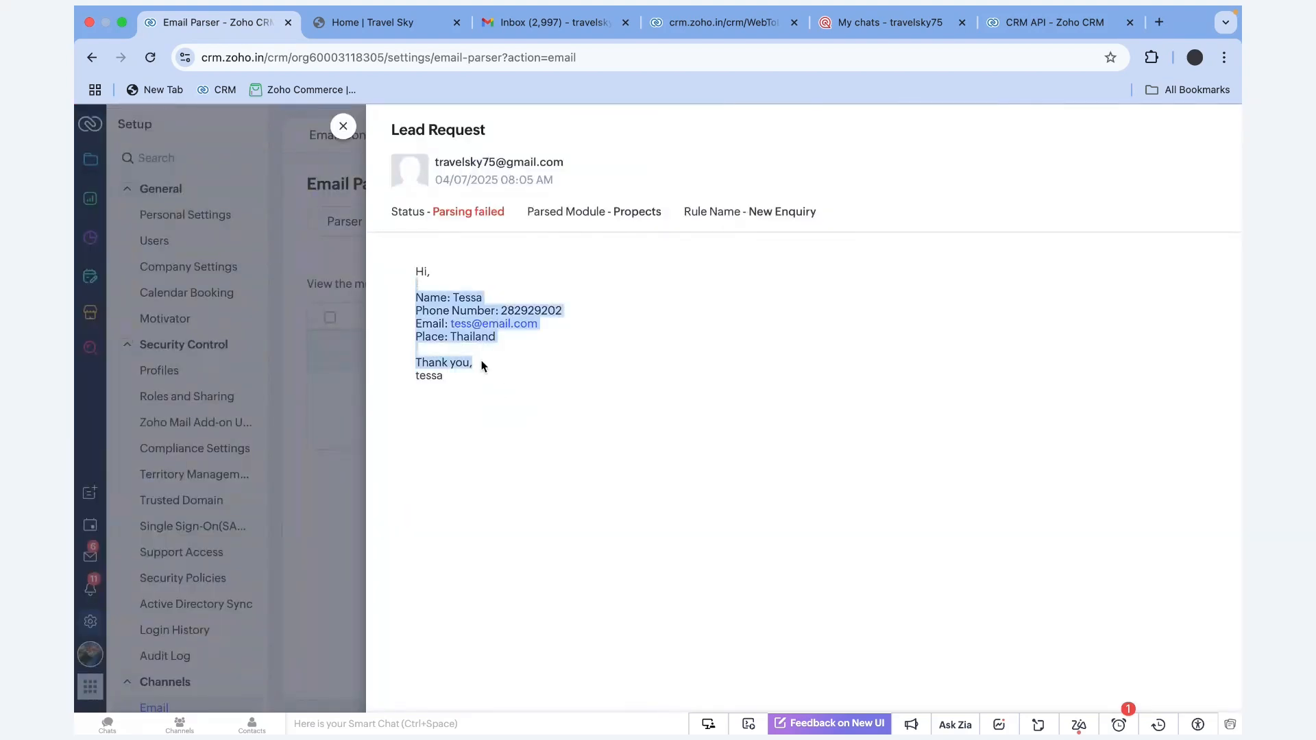
left_click(343, 126)
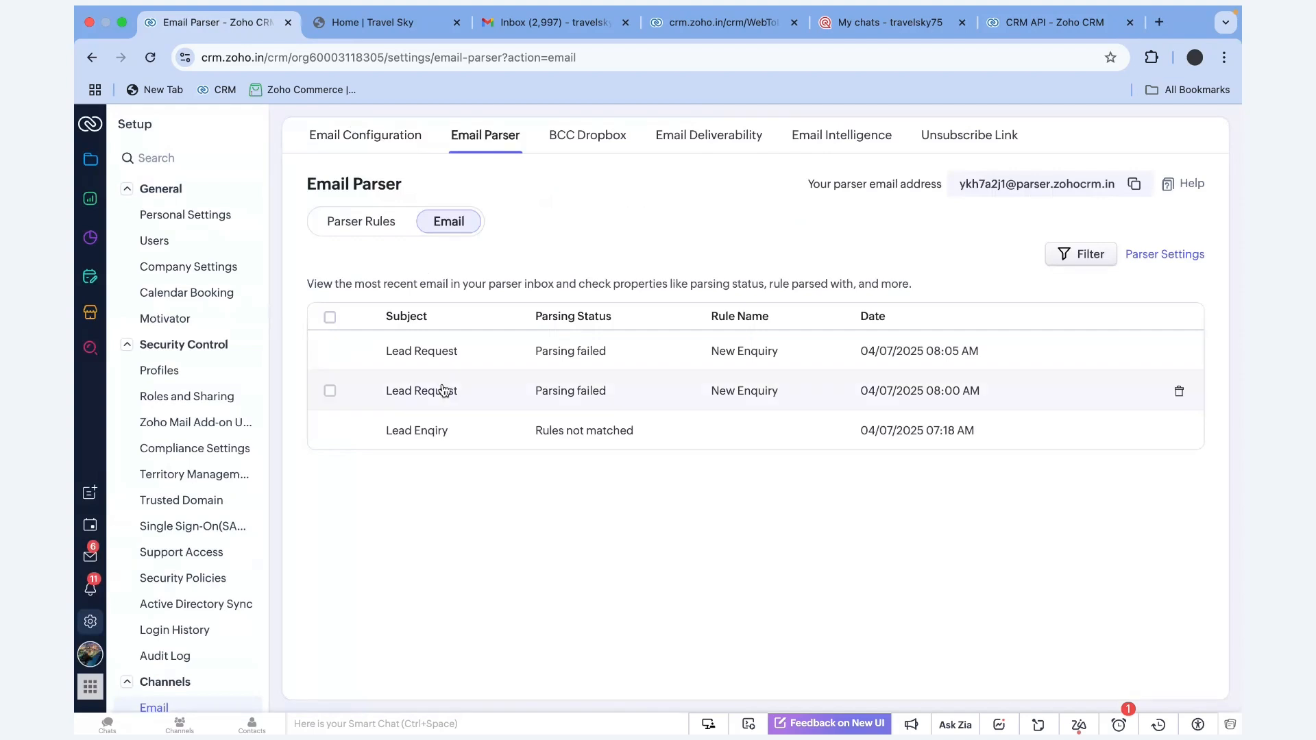
Check the Lead Enqiry email that matched no rule, then go back to the parser rules list
left_click(439, 431)
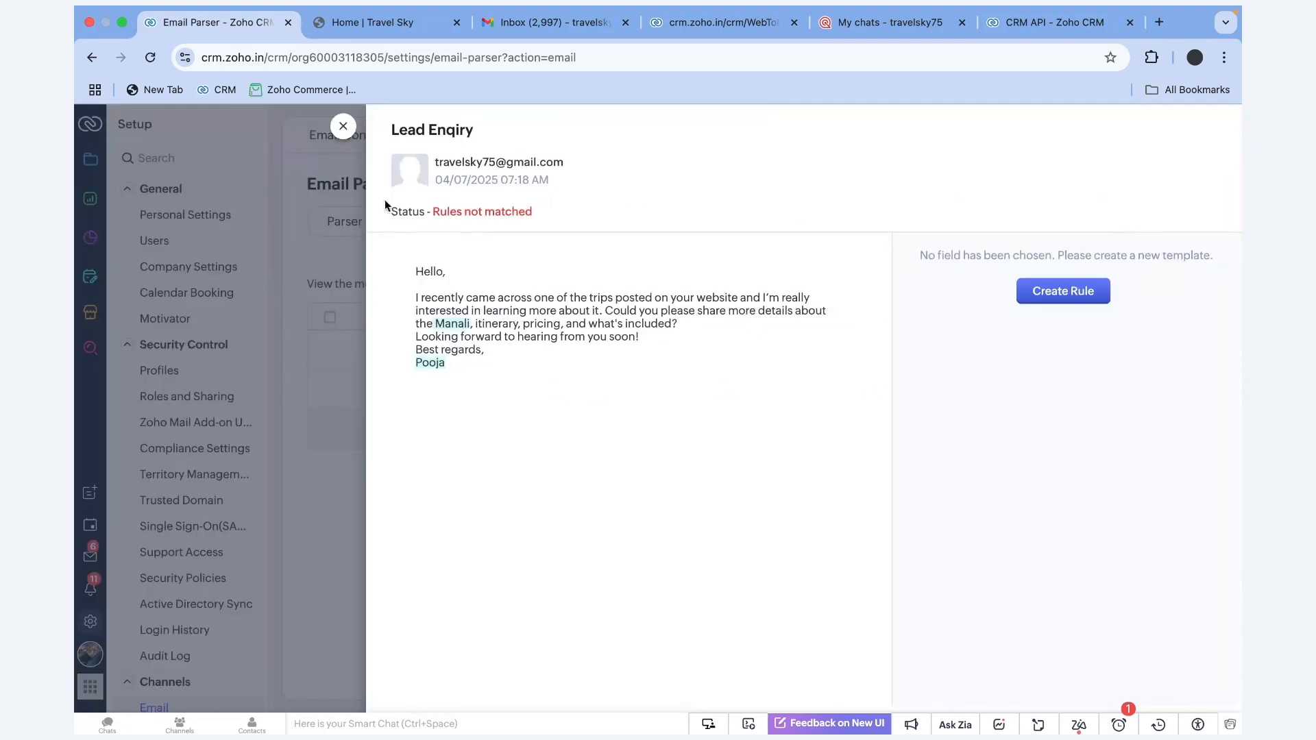
left_click(343, 128)
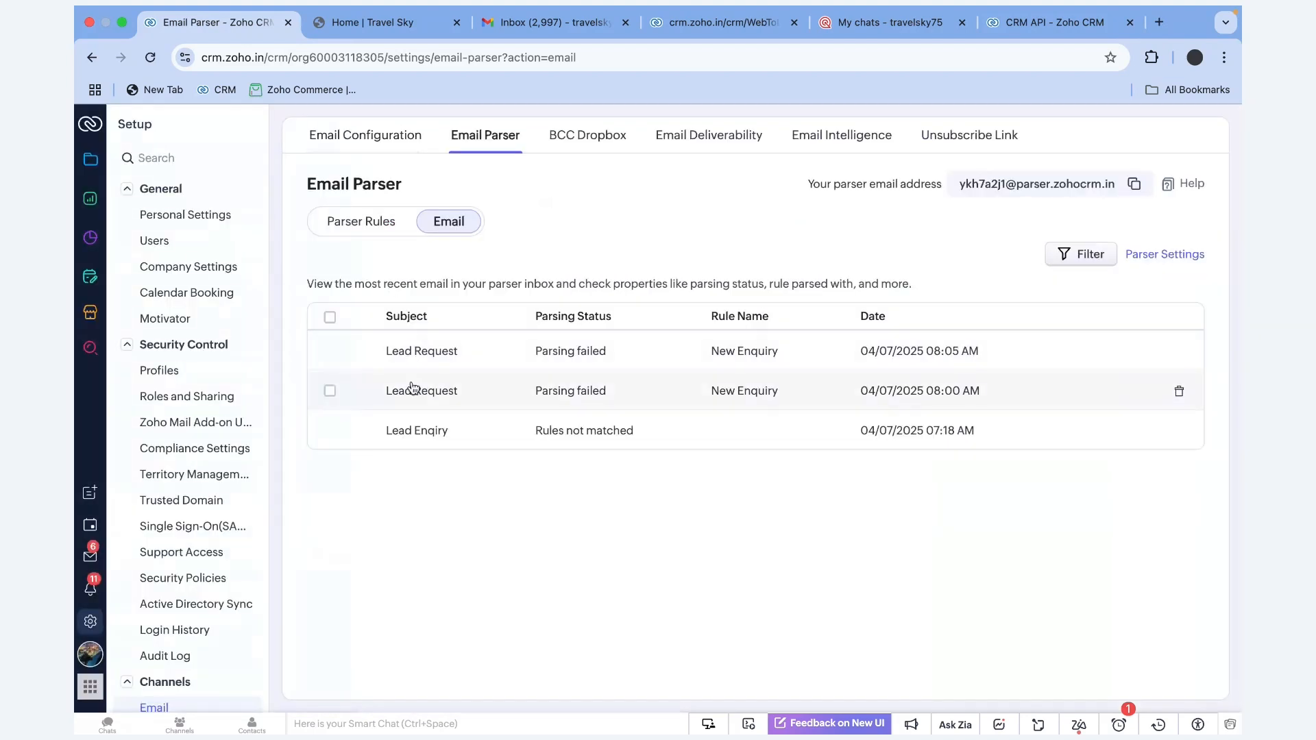
left_click(362, 221)
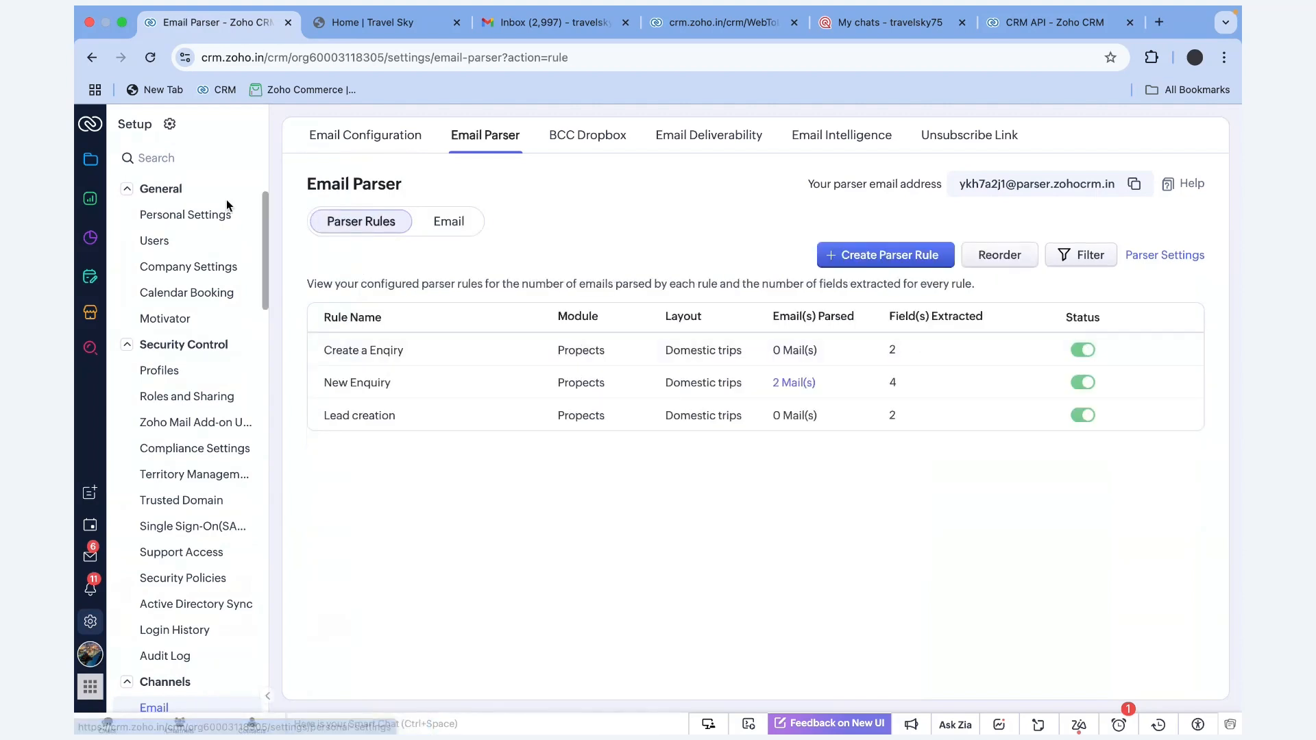
left_click(147, 63)
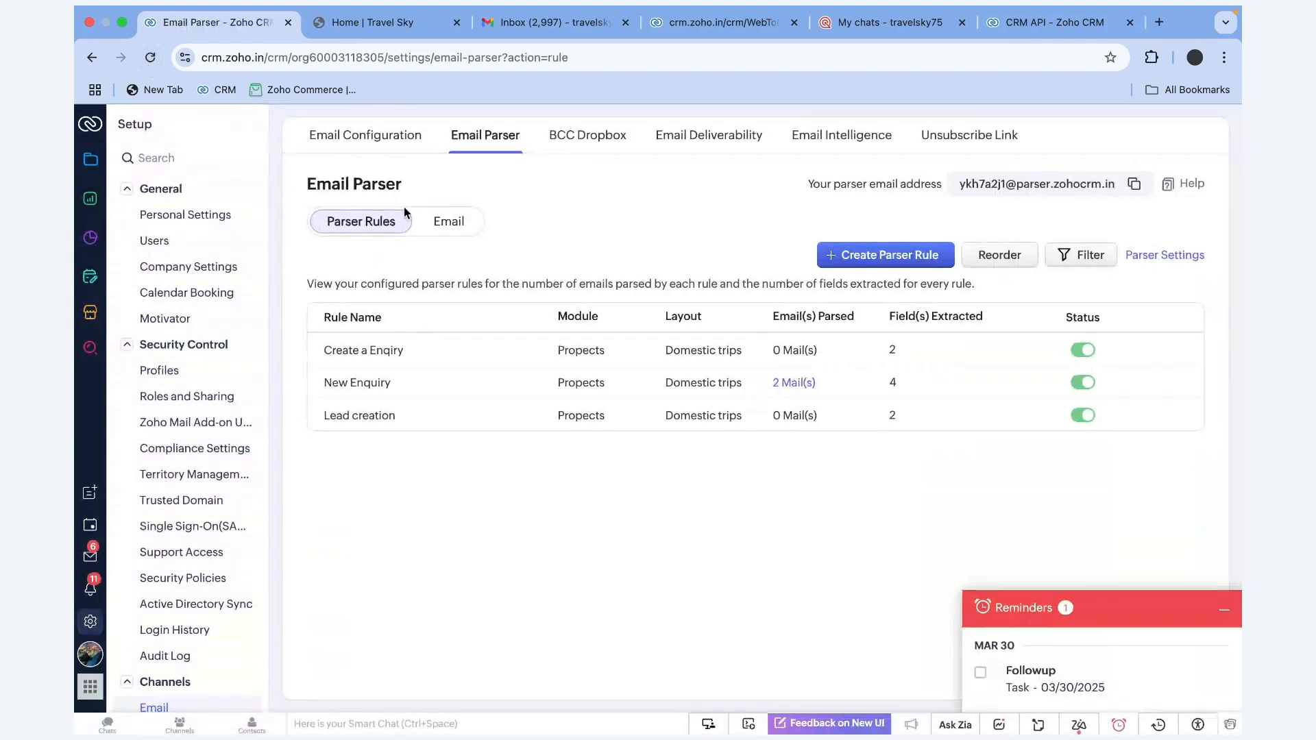
left_click(449, 223)
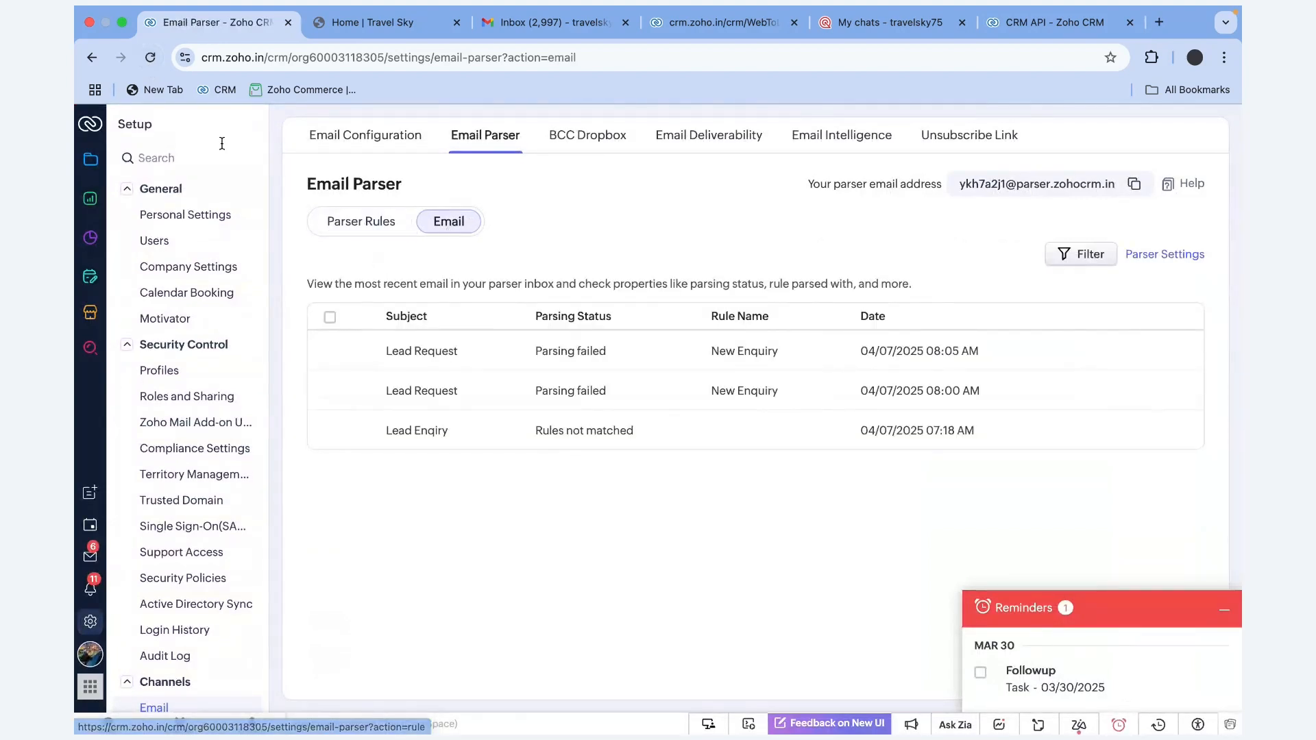
left_click(150, 57)
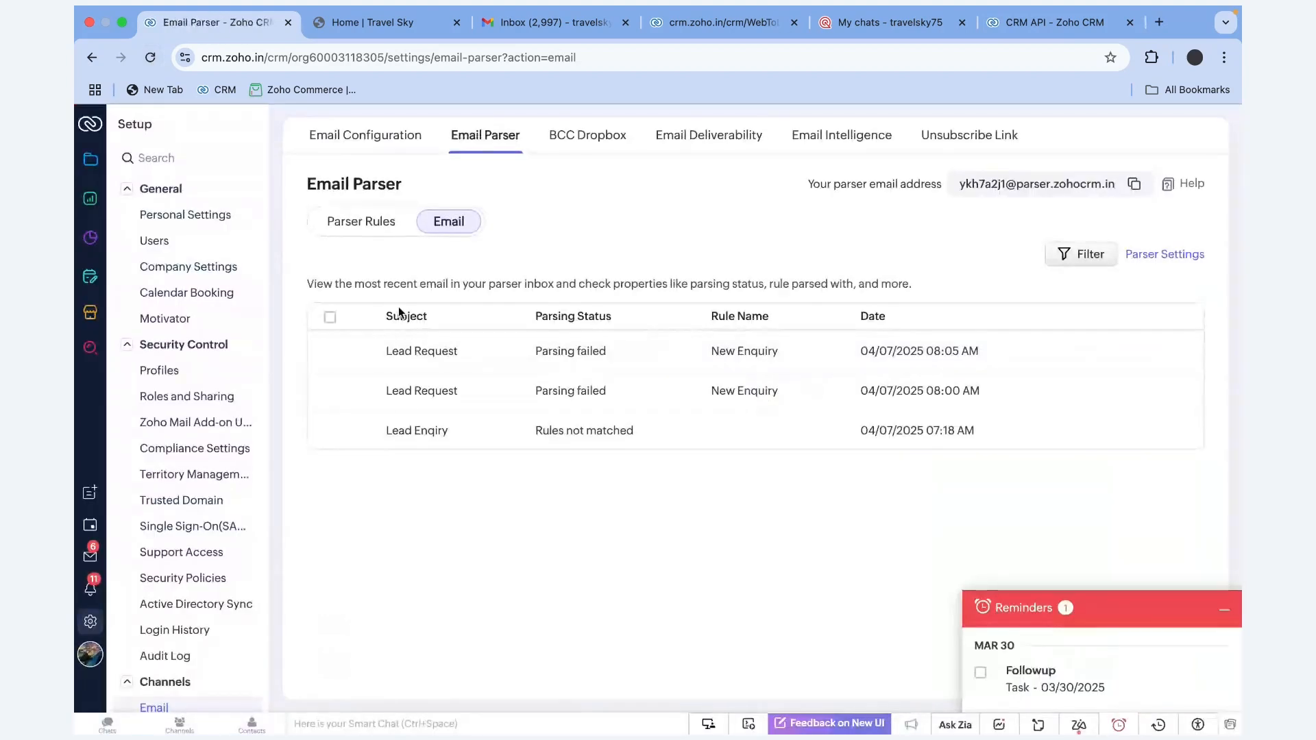
left_click(373, 220)
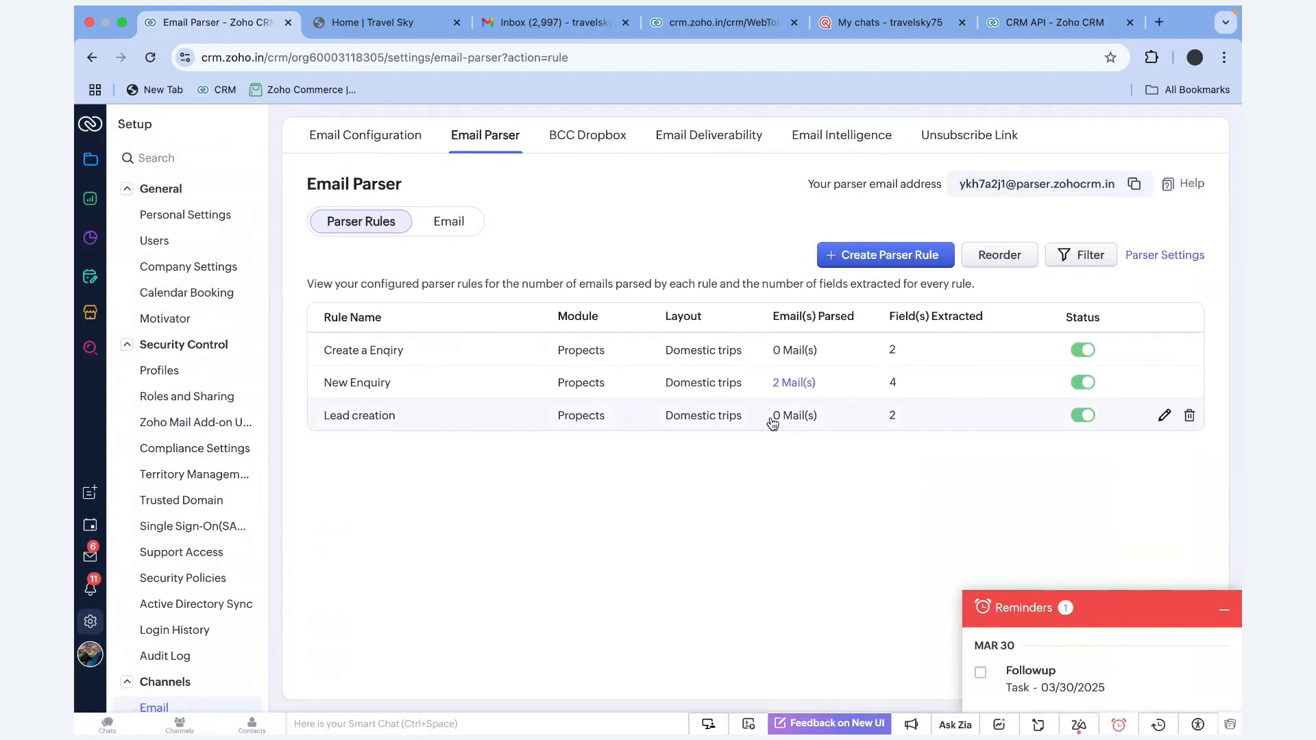
left_click_drag(773, 422, 823, 421)
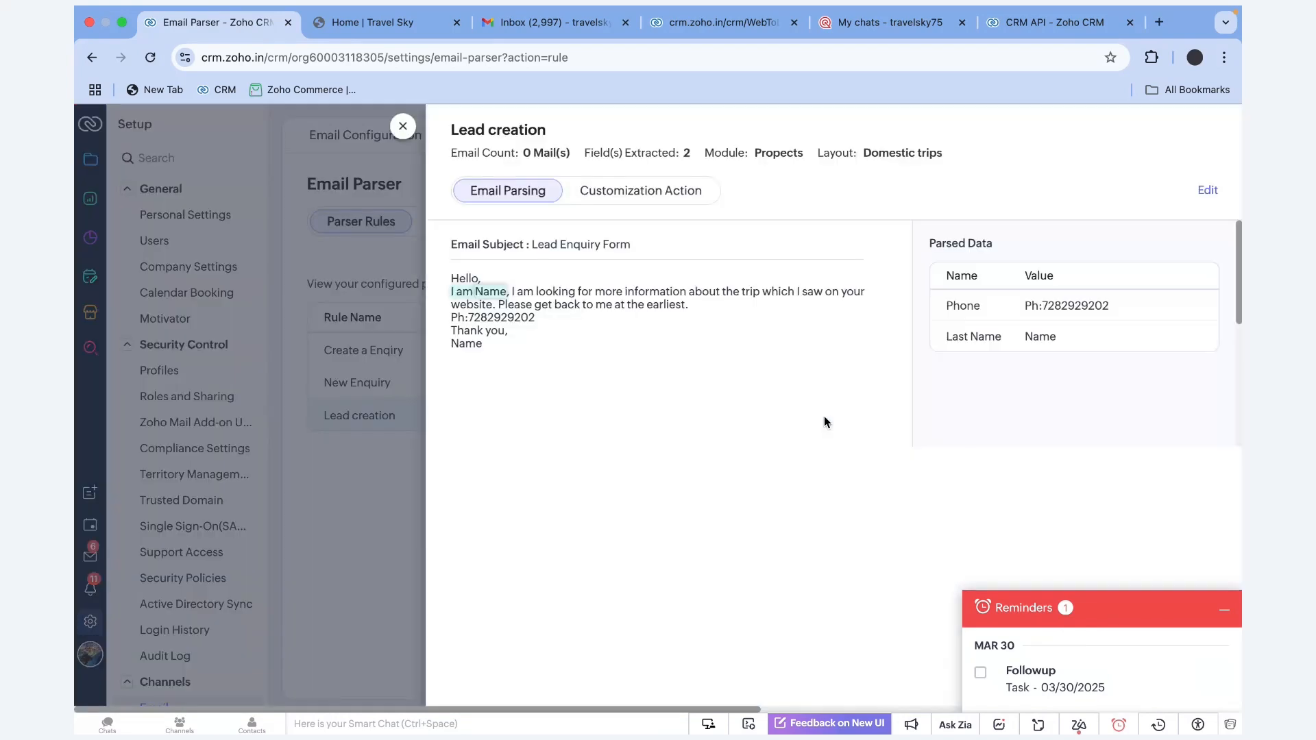
left_click(402, 126)
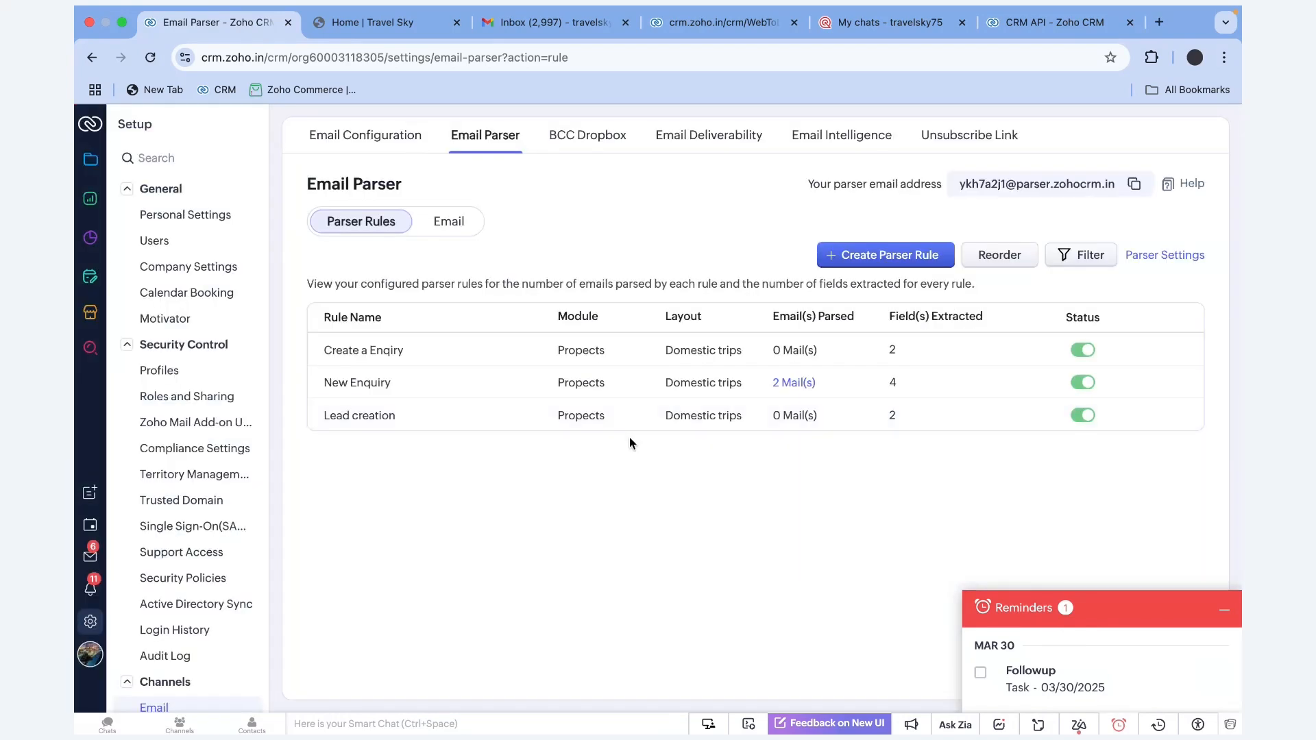
left_click(792, 384)
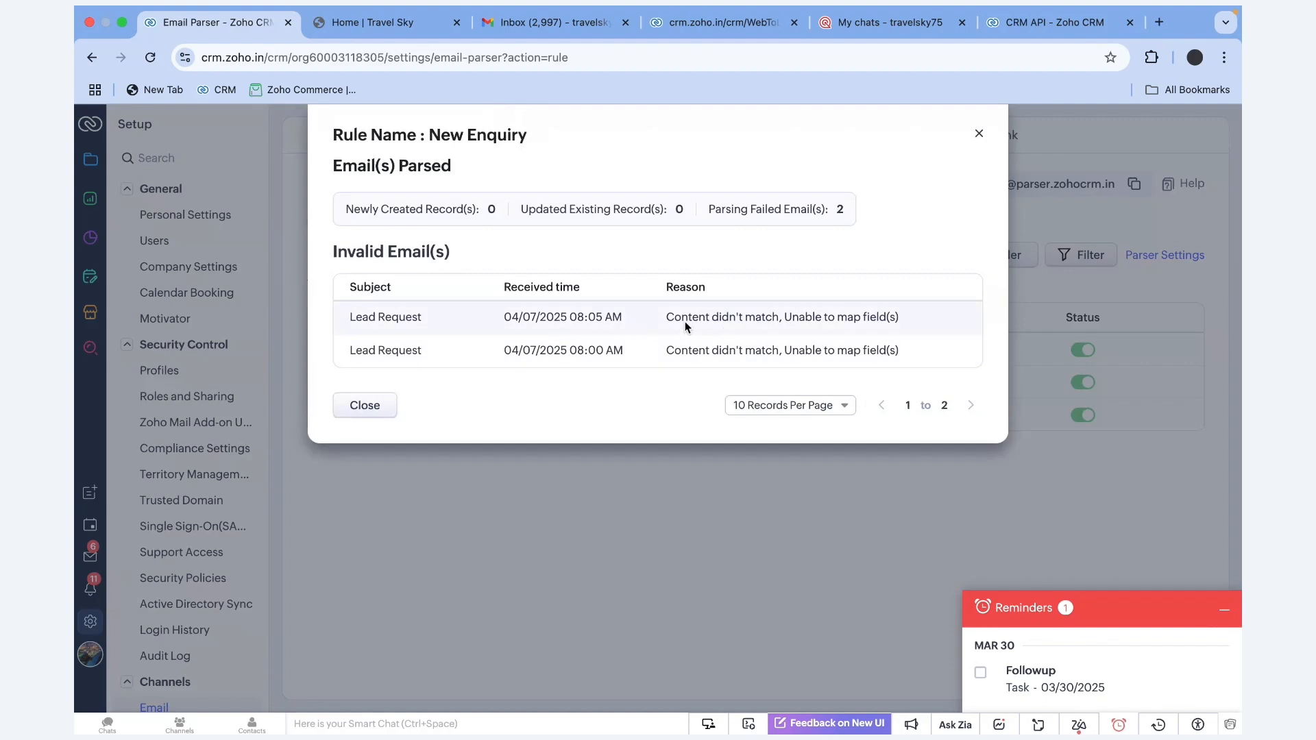
left_click_drag(665, 318, 899, 322)
left_click(778, 356)
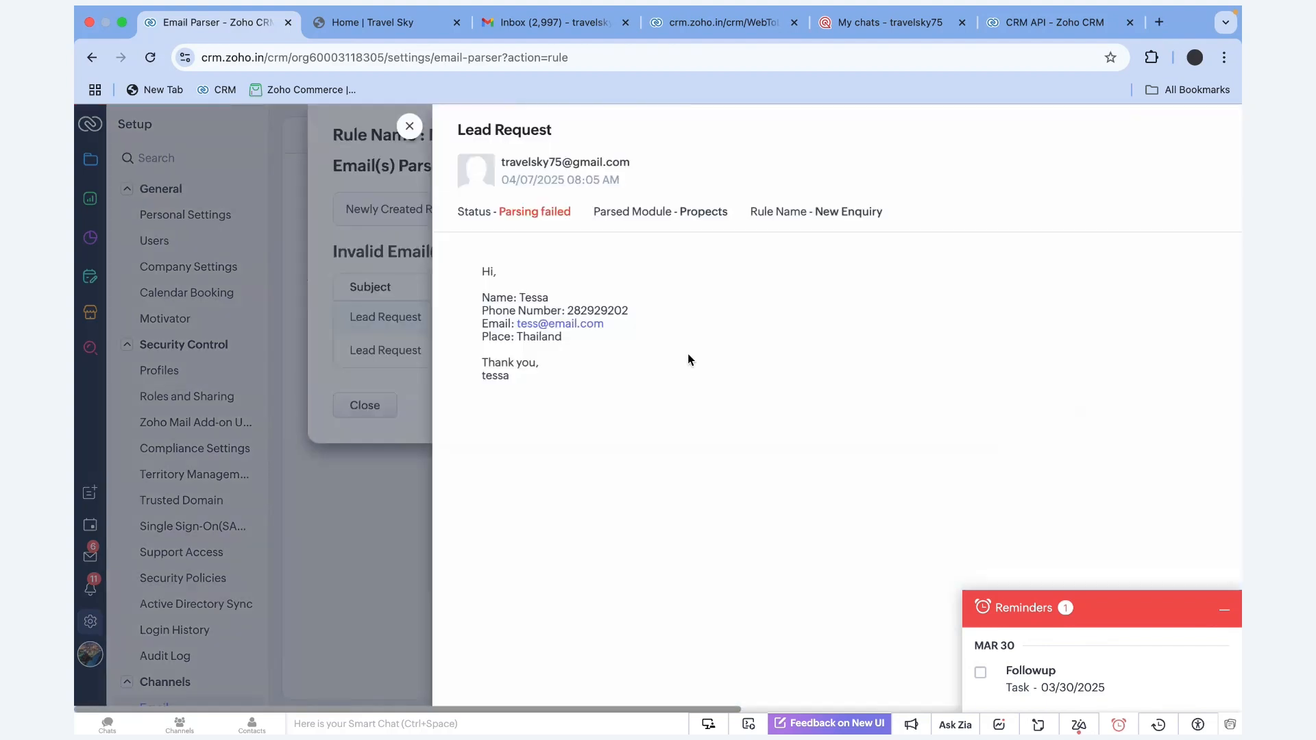
left_click(342, 125)
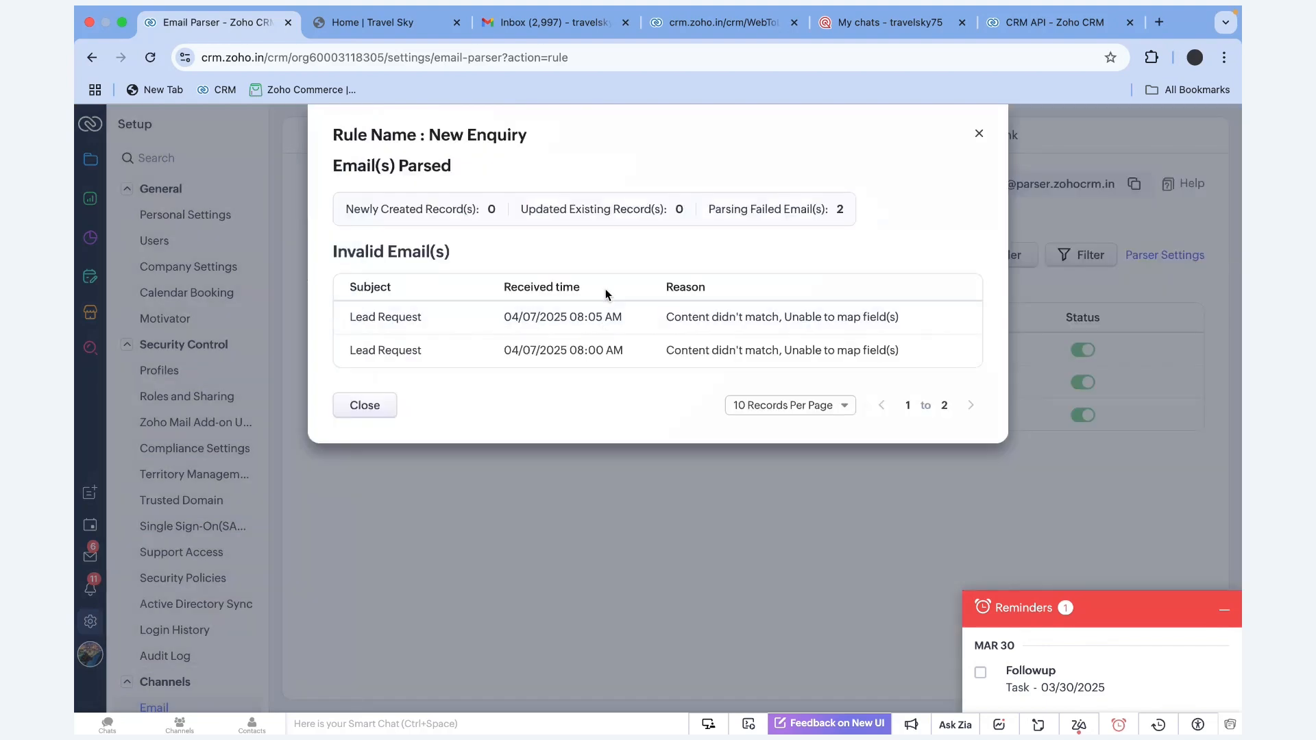
left_click(979, 137)
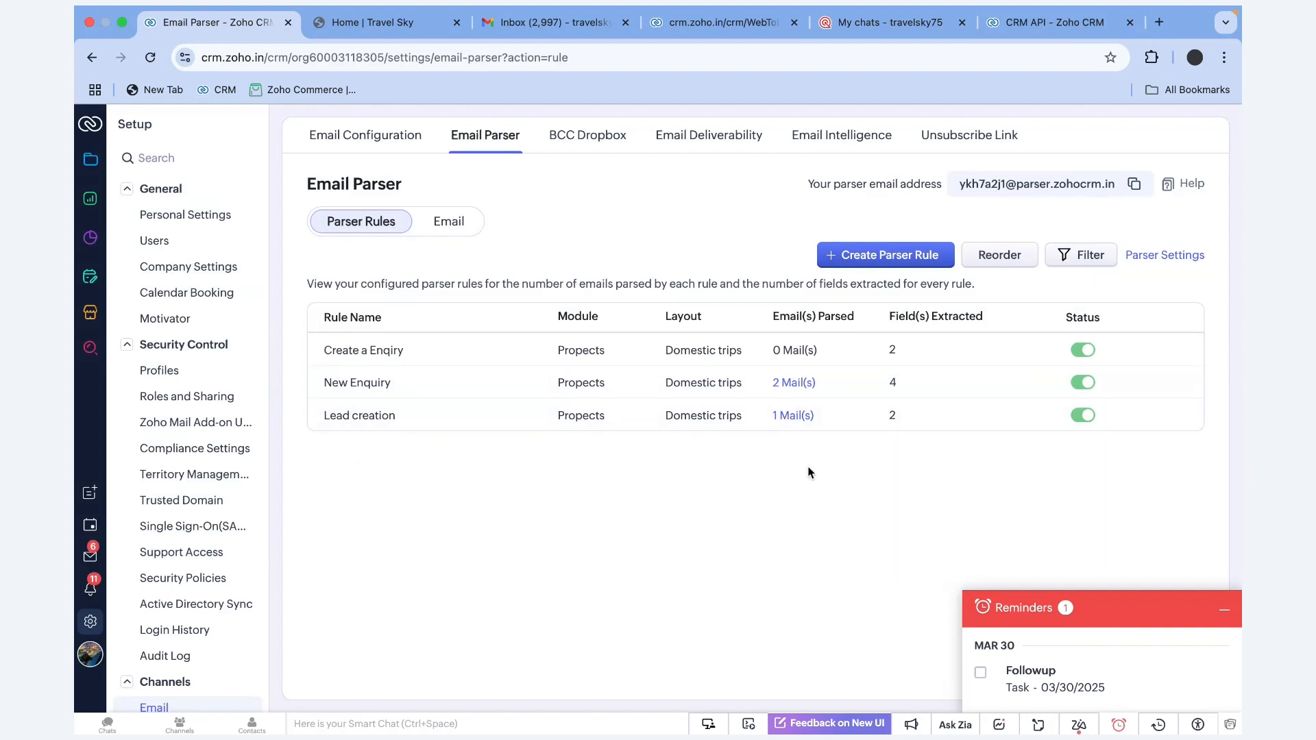
left_click(784, 417)
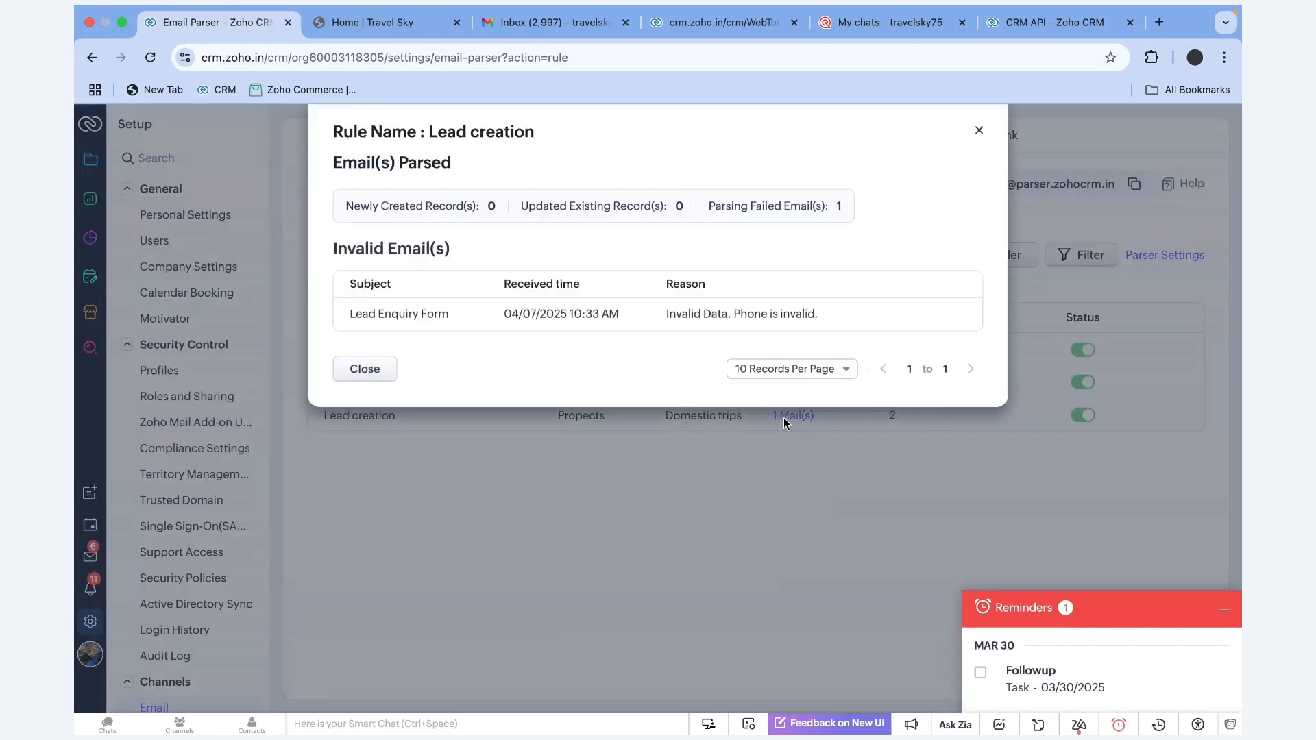
left_click_drag(670, 317, 789, 319)
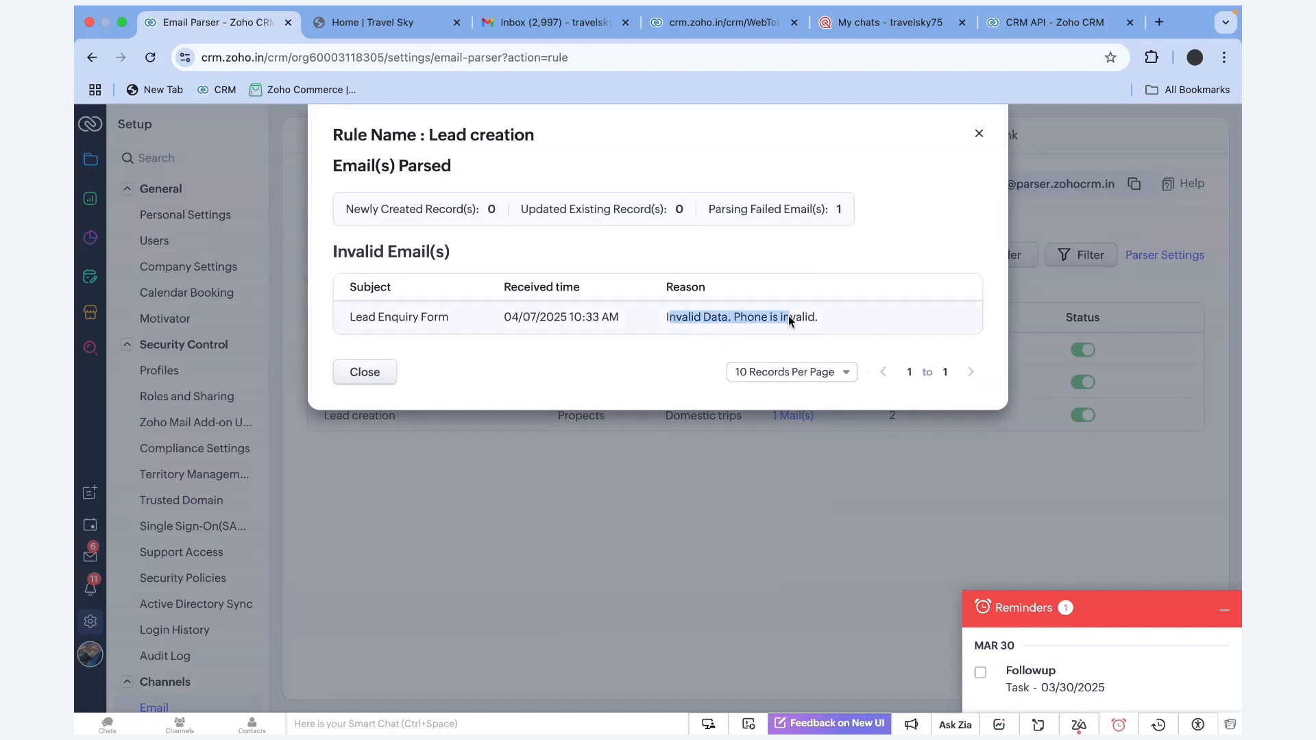
left_click(820, 317)
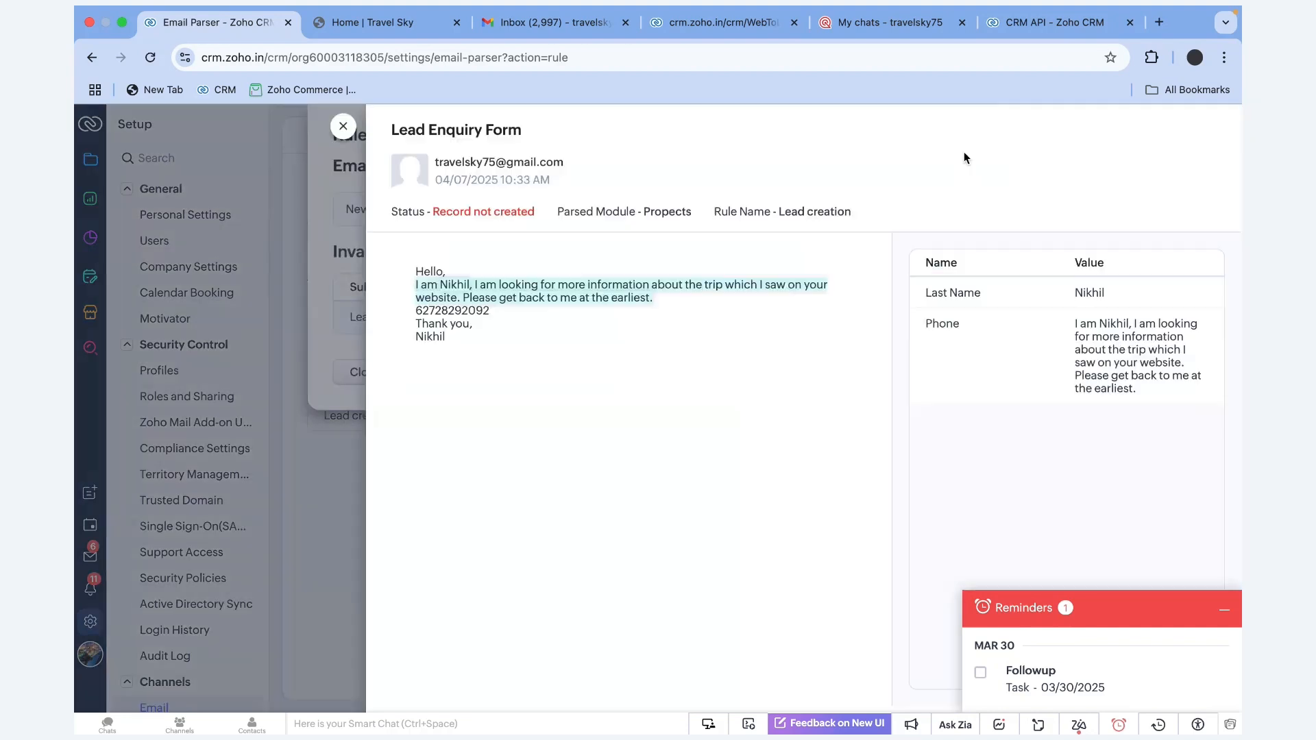
double_click(470, 312)
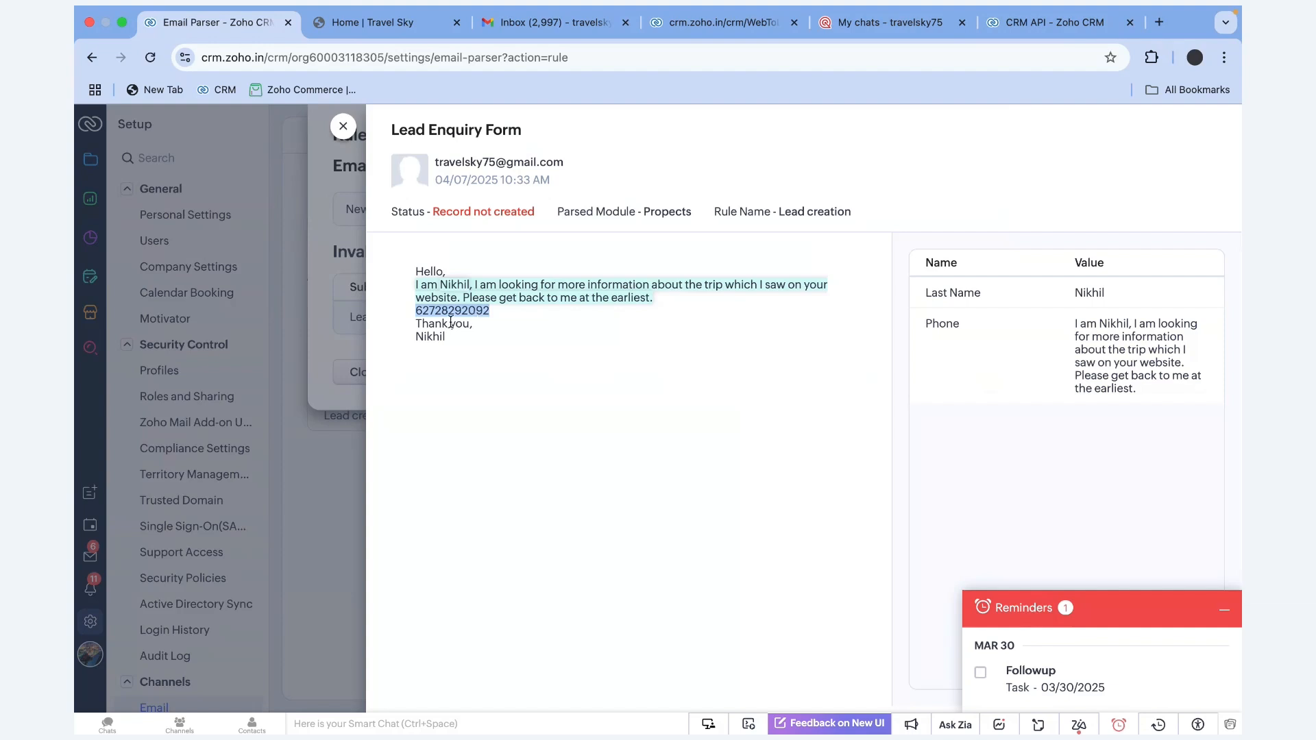
left_click(345, 128)
scroll(977, 137, "down", 1)
left_click(978, 134)
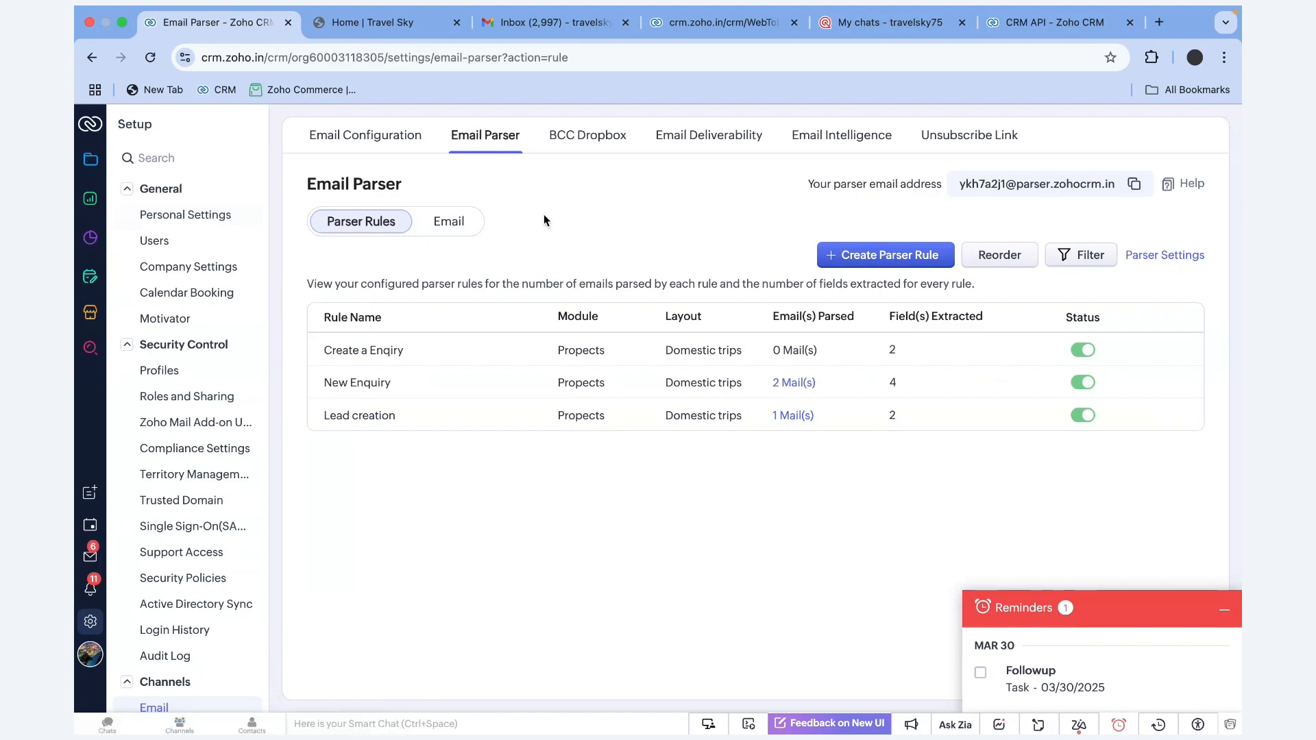
Switch to the BCC Dropbox email settings
left_click(591, 147)
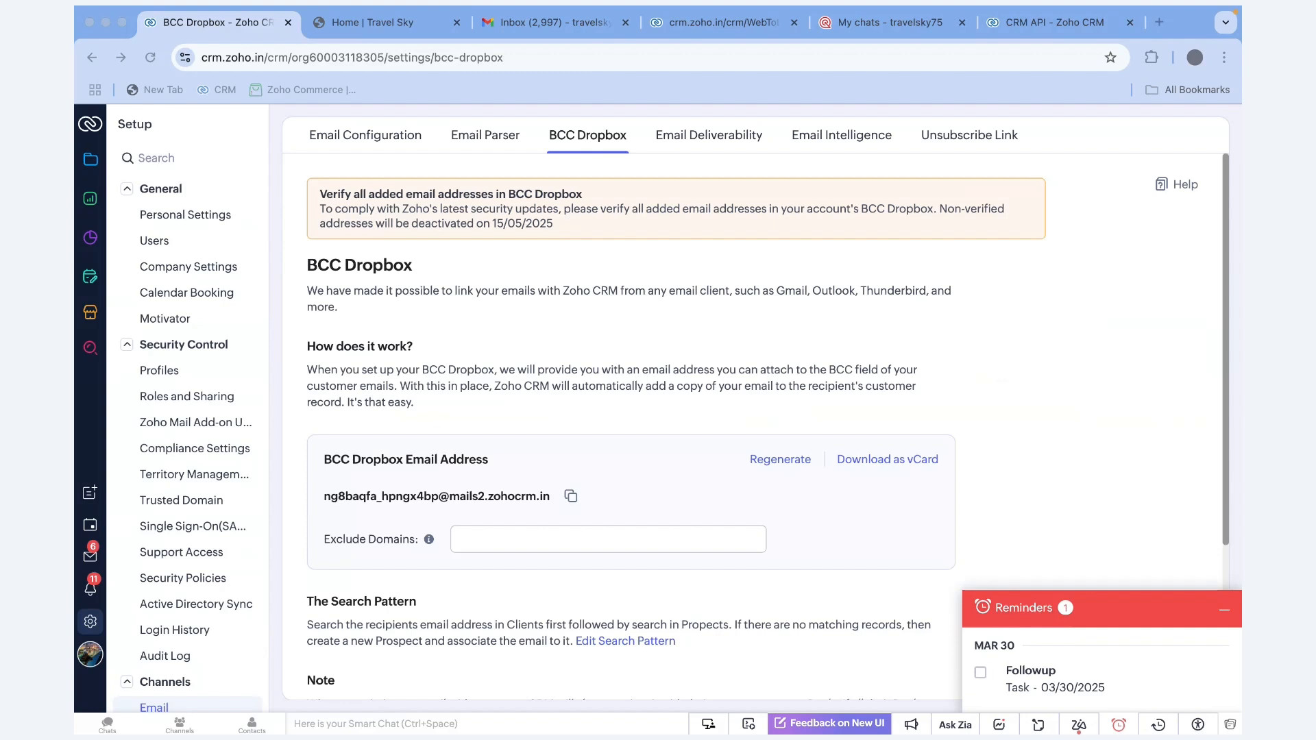
left_click(347, 134)
left_click(442, 196)
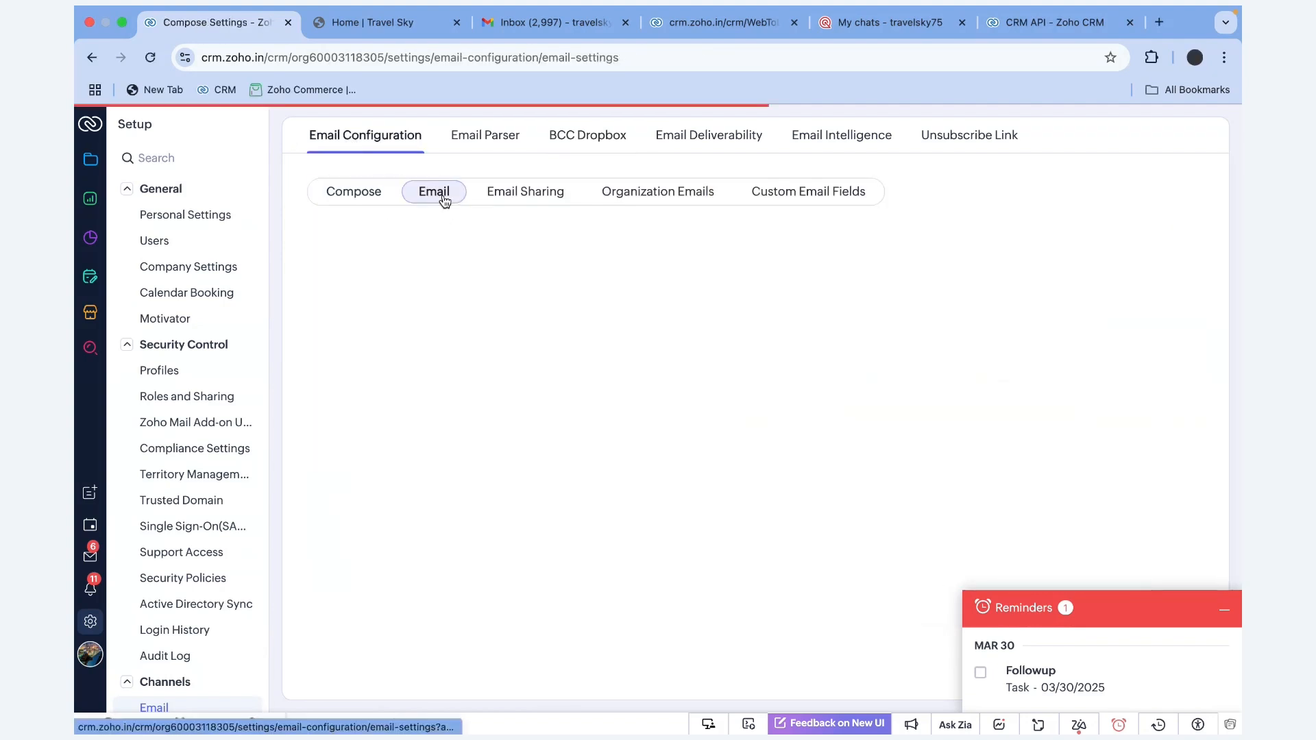
scroll(418, 409, "down", 1)
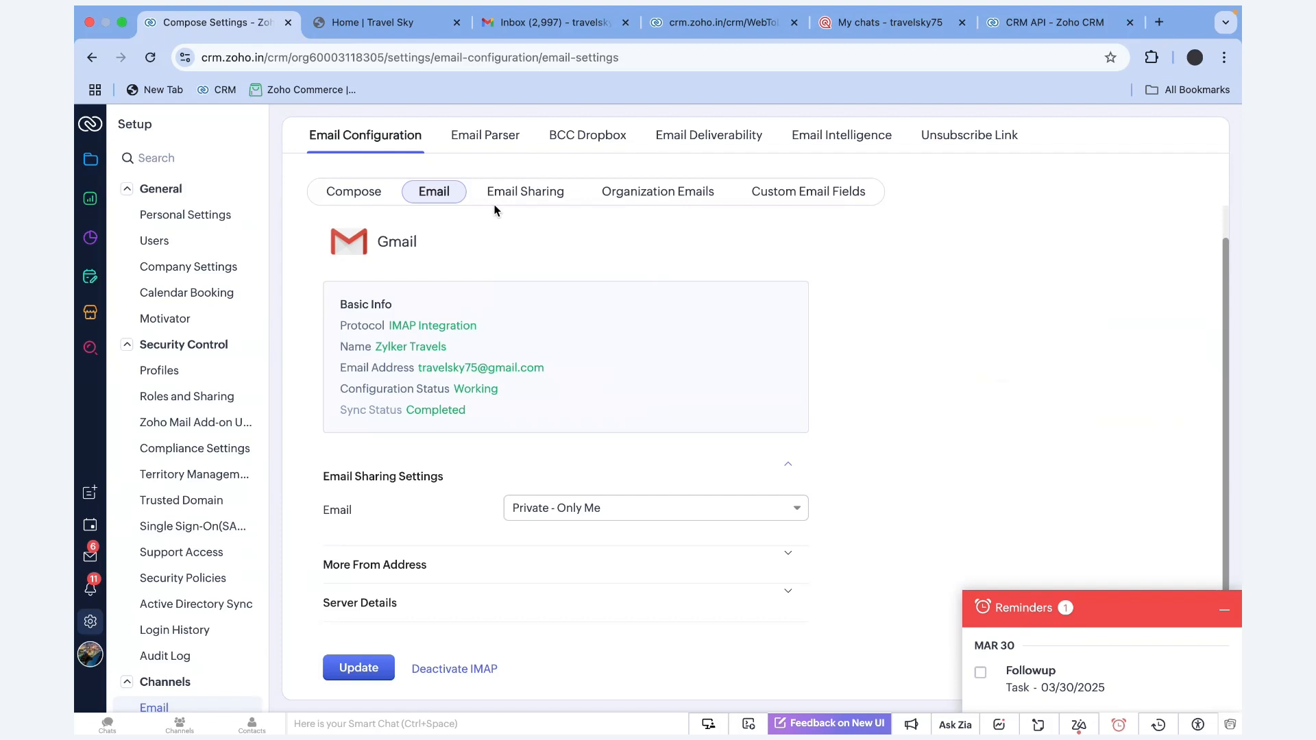
left_click(584, 144)
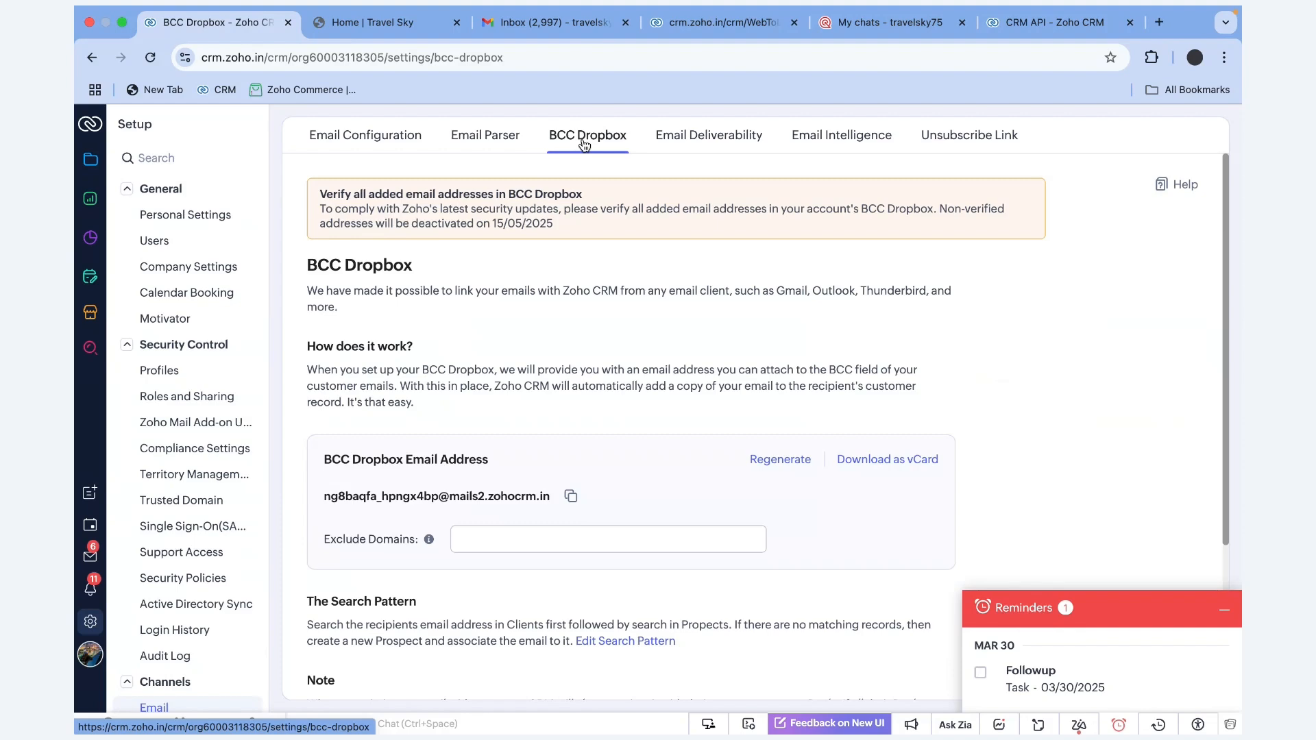
scroll(447, 448, "down", 5)
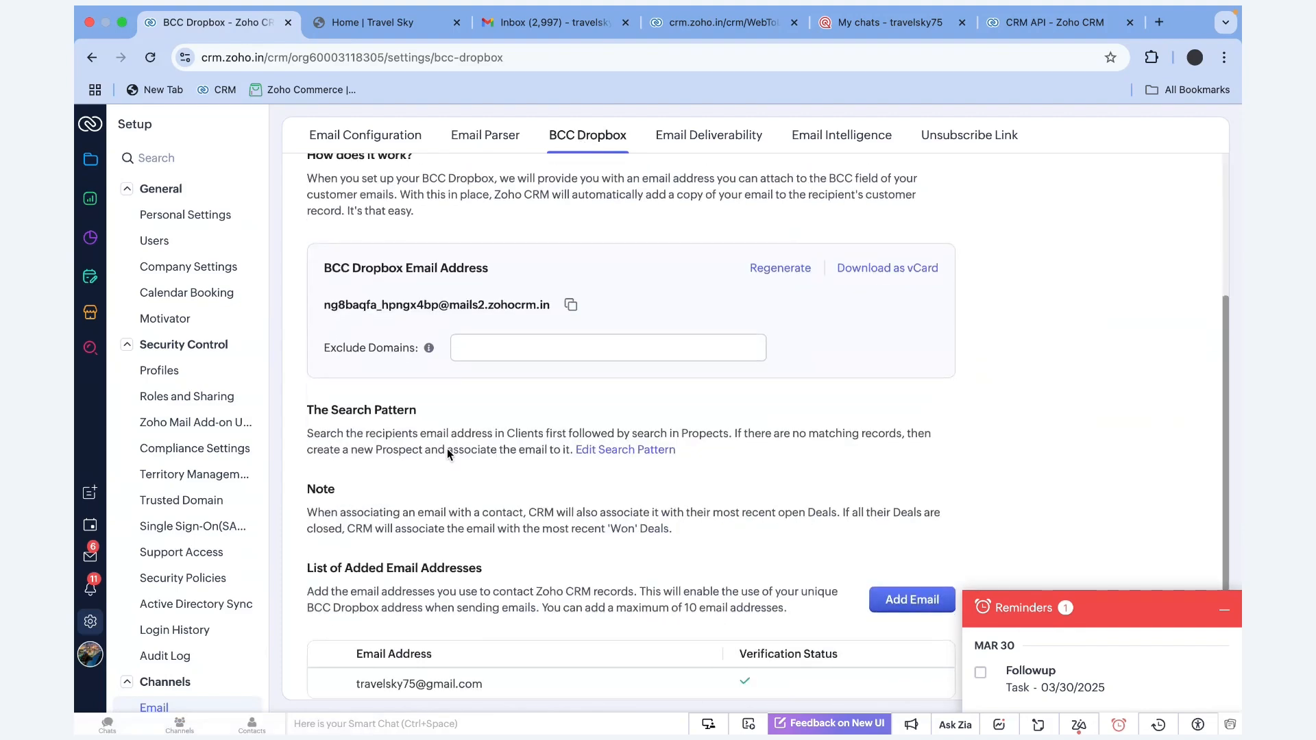
scroll(447, 448, "up", 4)
scroll(447, 454, "up", 1)
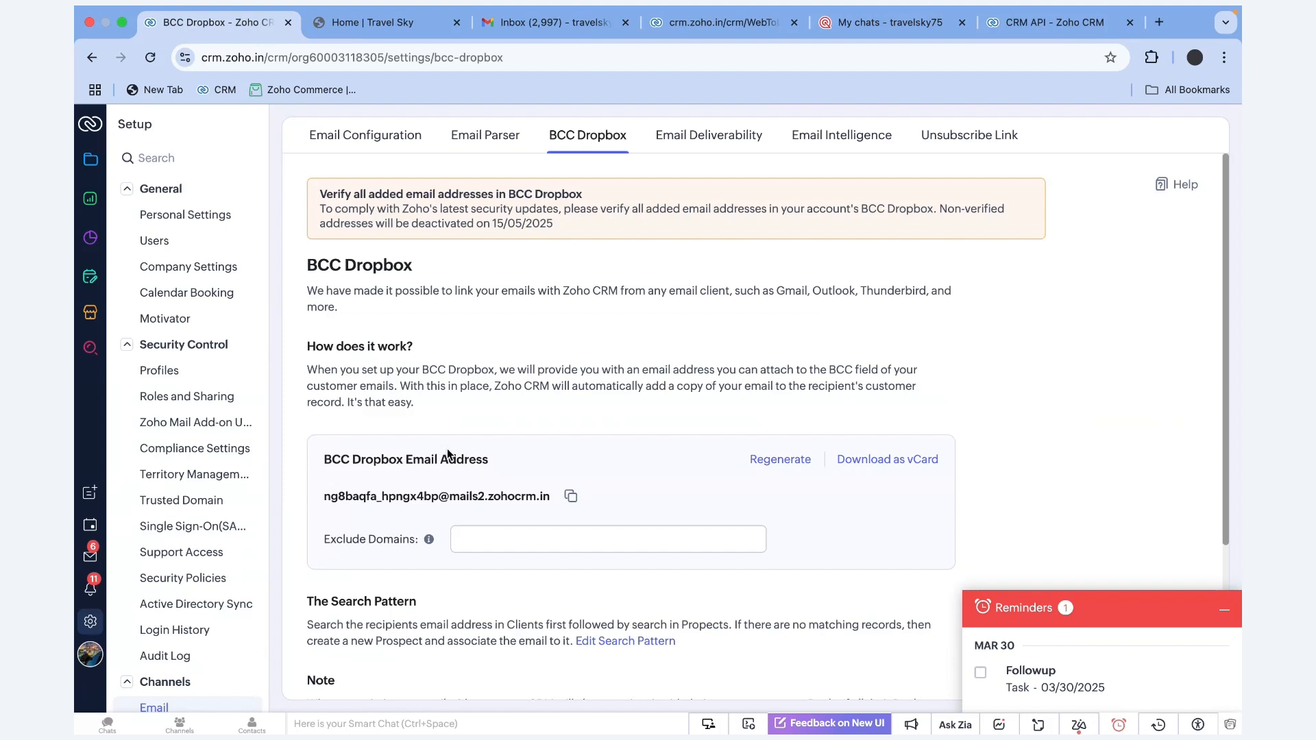
scroll(447, 453, "down", 2)
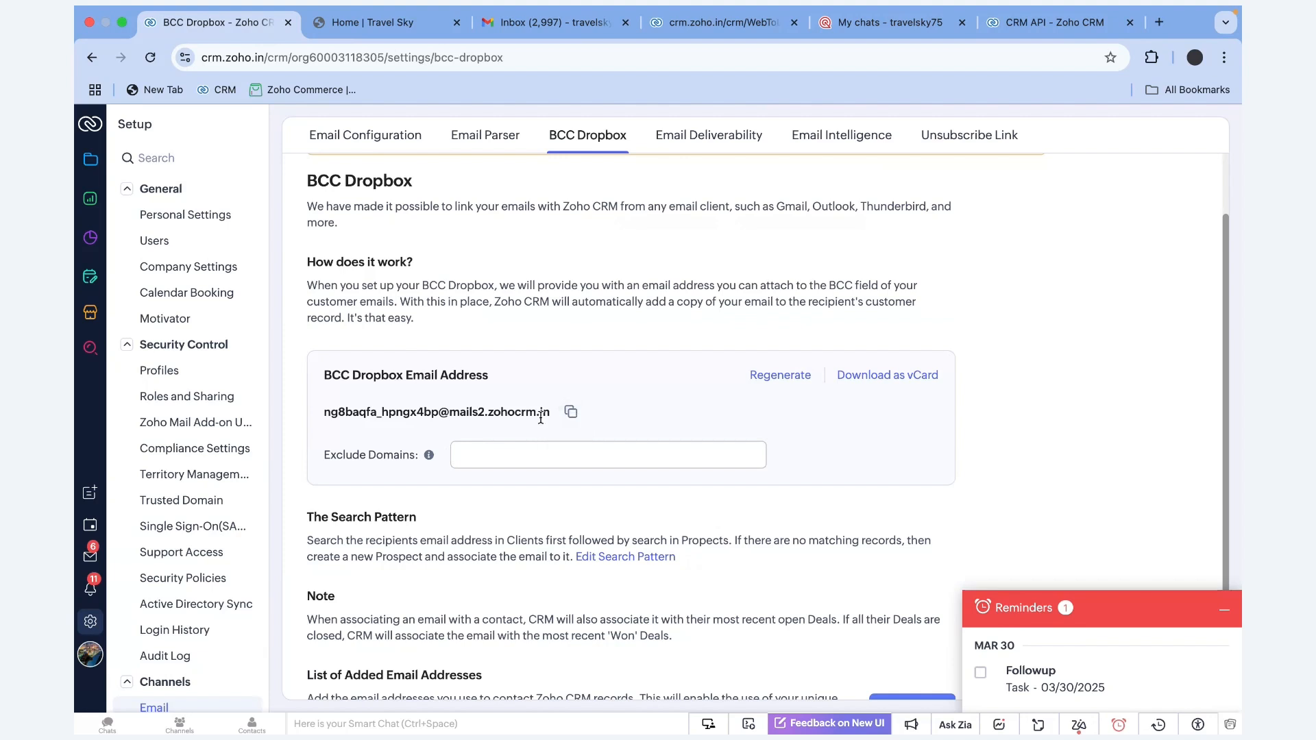
scroll(541, 418, "down", 3)
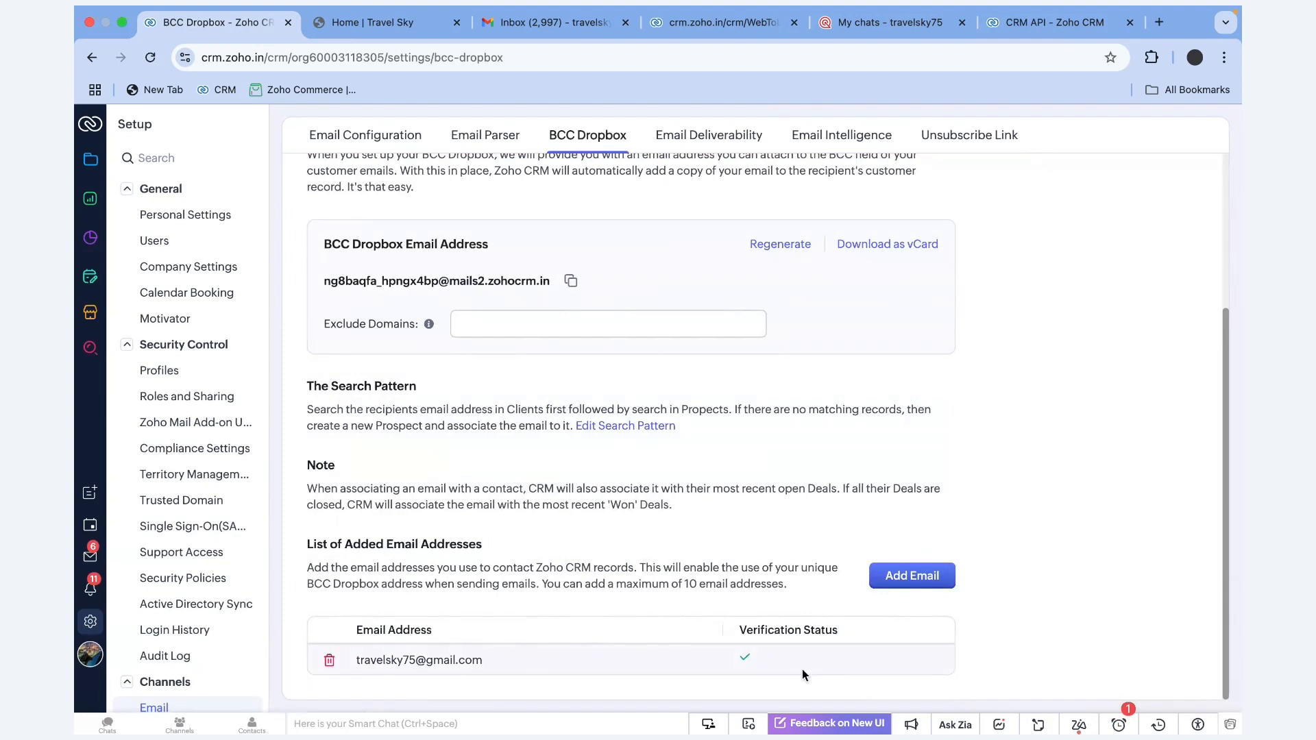
Highlight the Added Email Addresses heading and BCC Dropbox address, then switch to the slideshow
triple_click(492, 541)
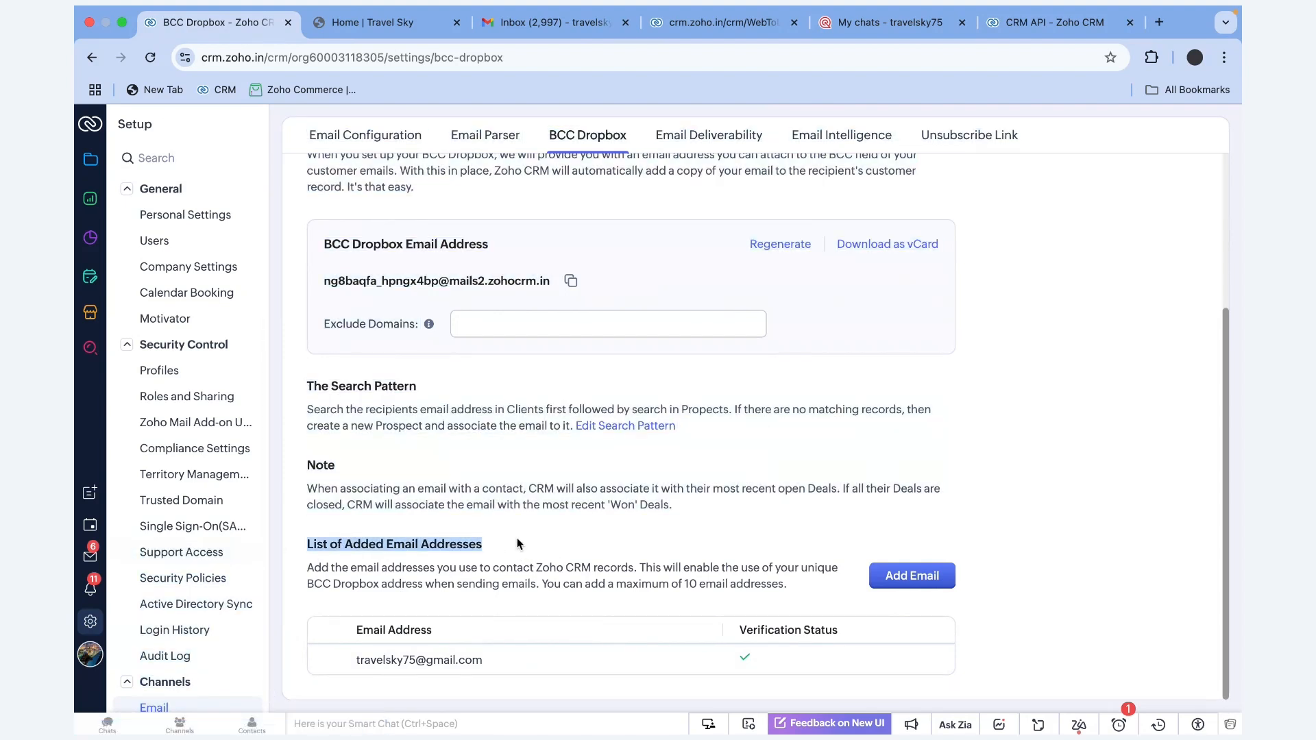
left_click(516, 588)
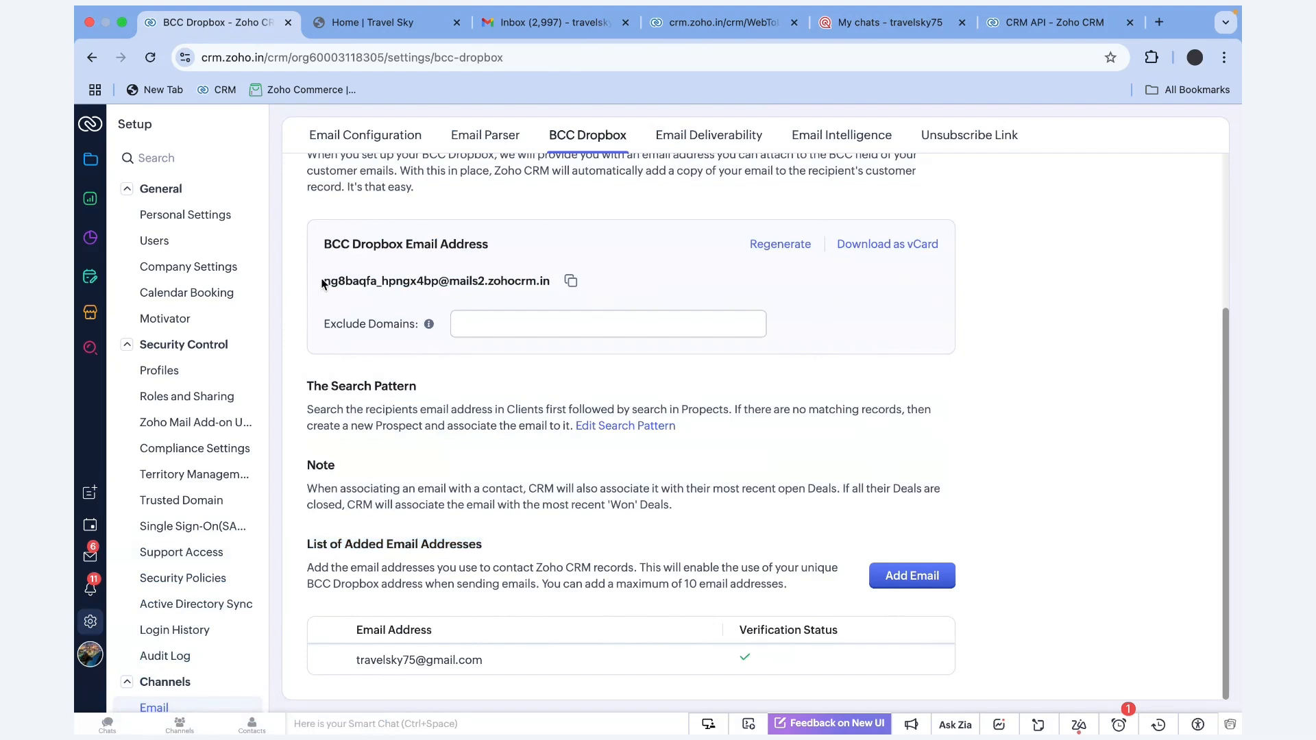
left_click_drag(323, 281, 560, 284)
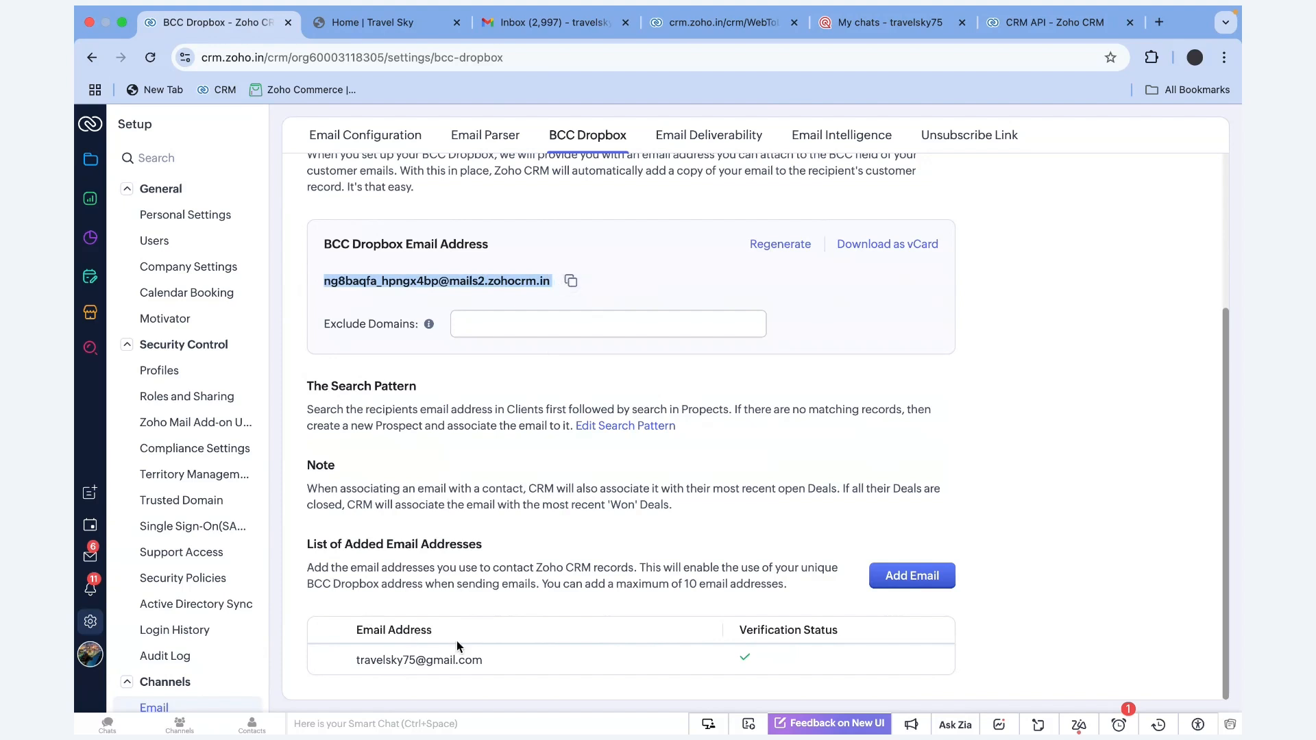
left_click(336, 554)
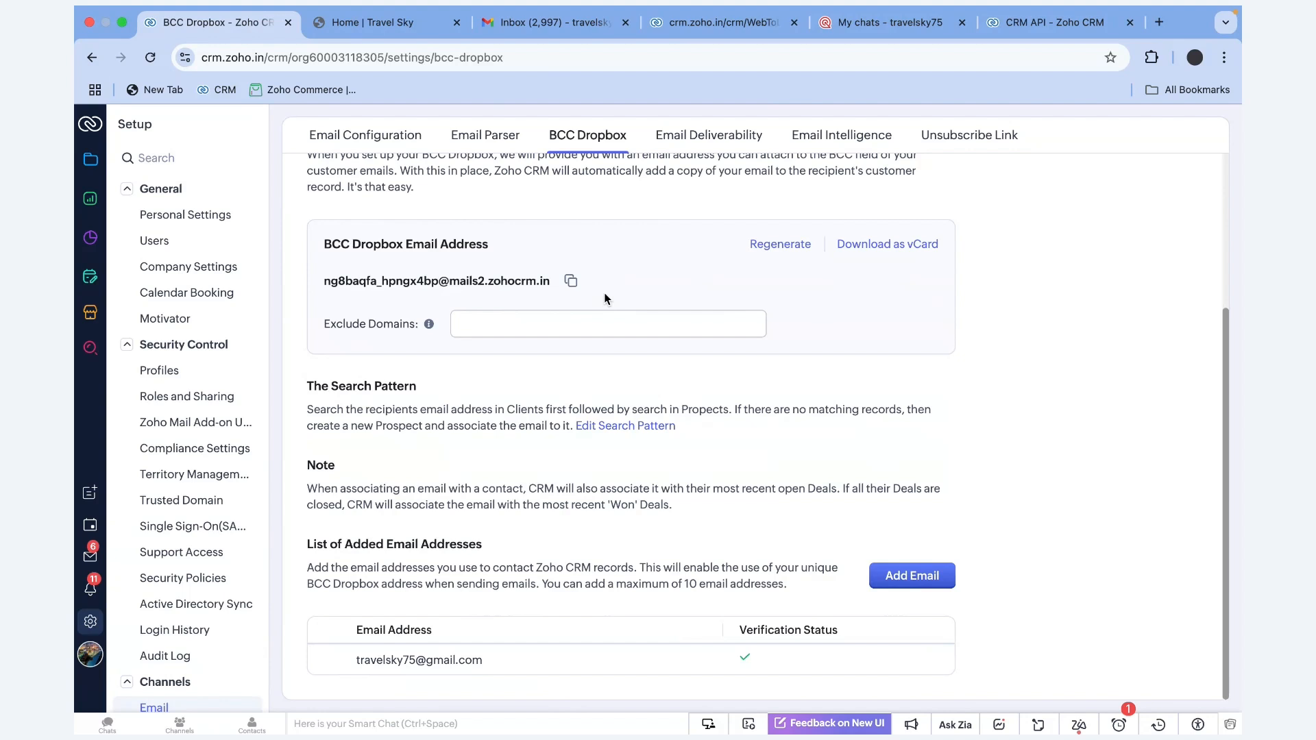
key("ctrl+Right")
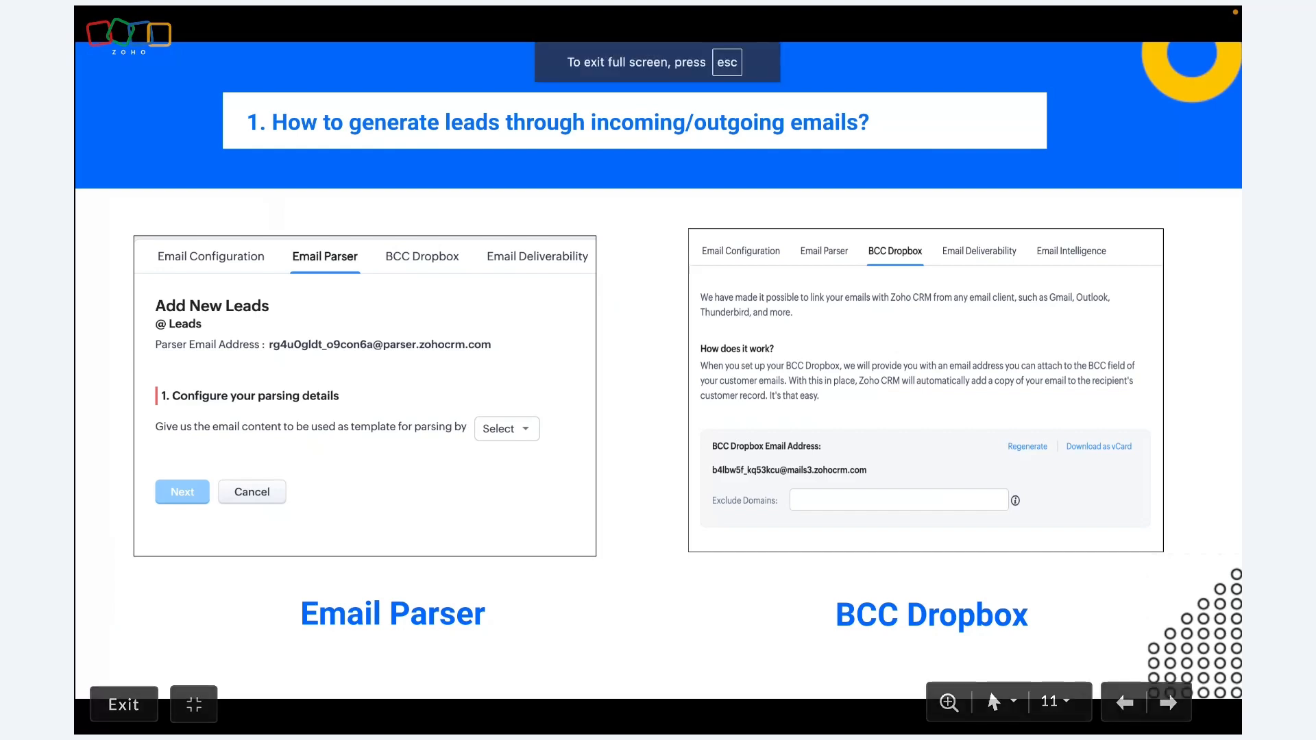
Advance to the Workflow for Emails slide, then return to the Zoho CRM window
key("Right")
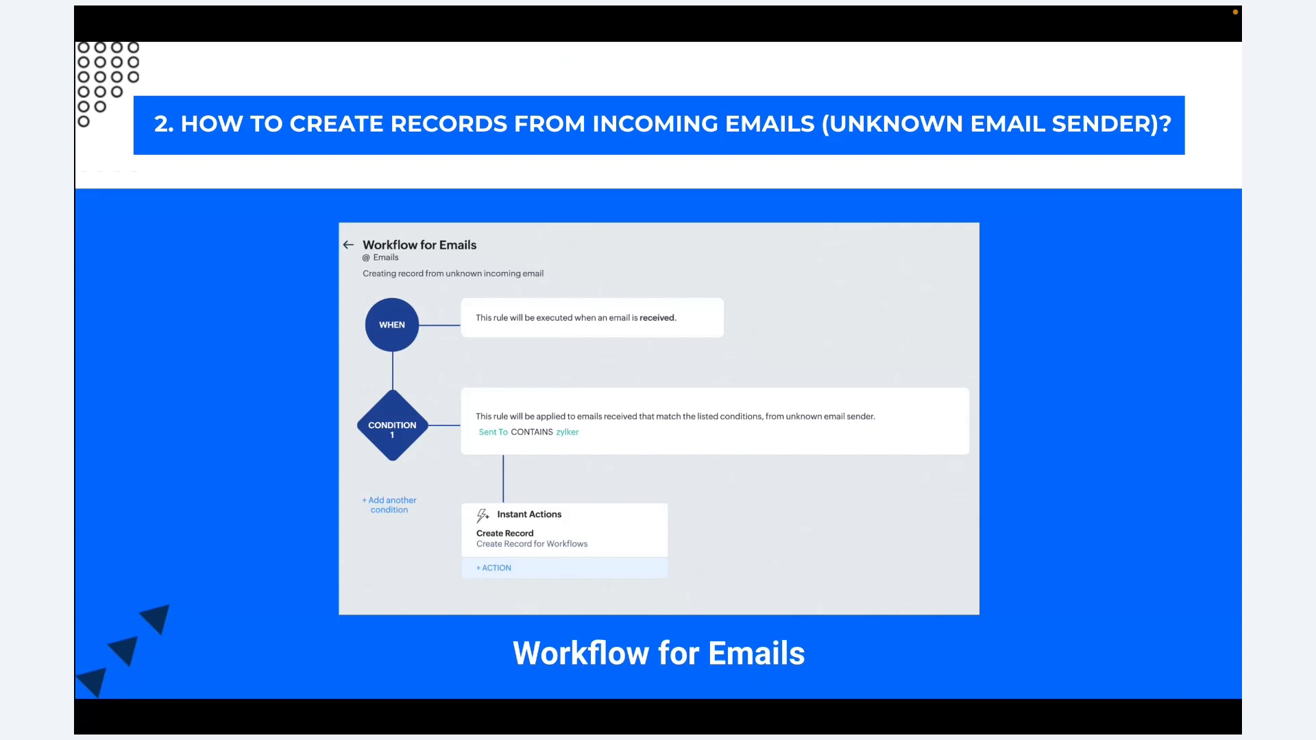
mouse_move(645, 332)
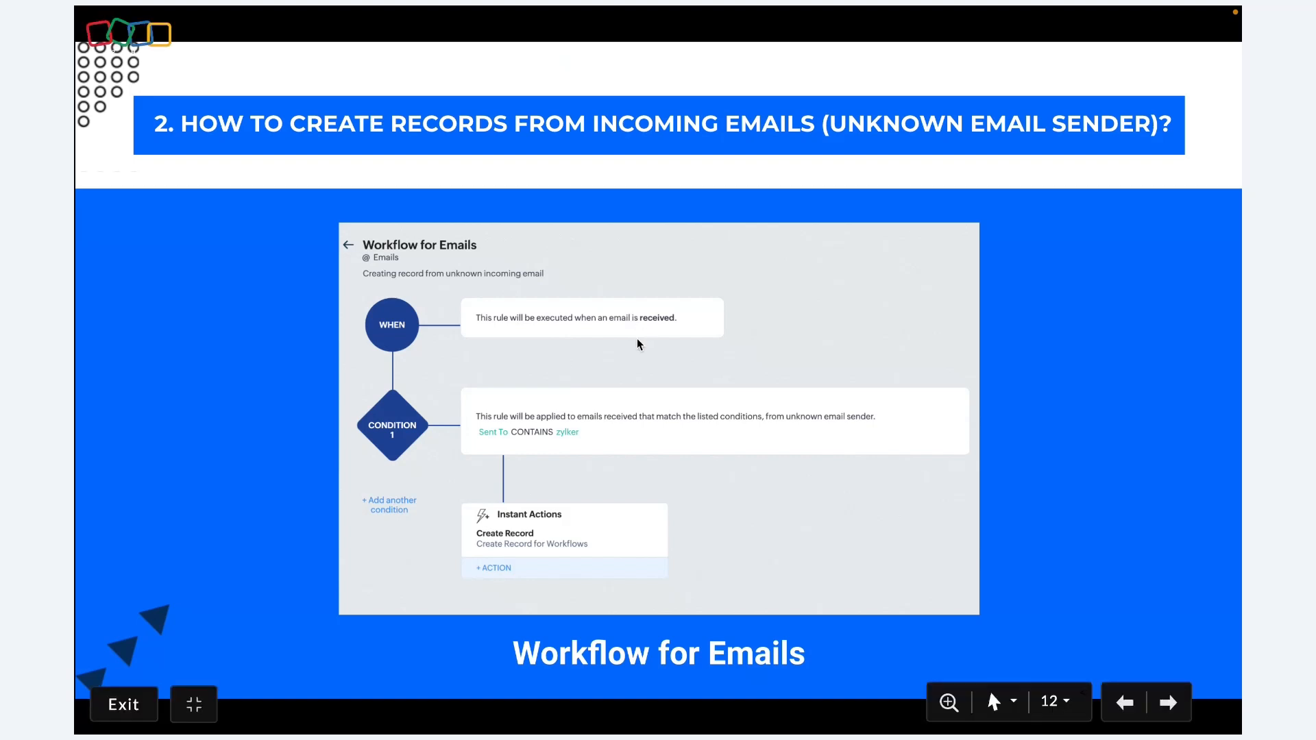
key("ctrl+Left")
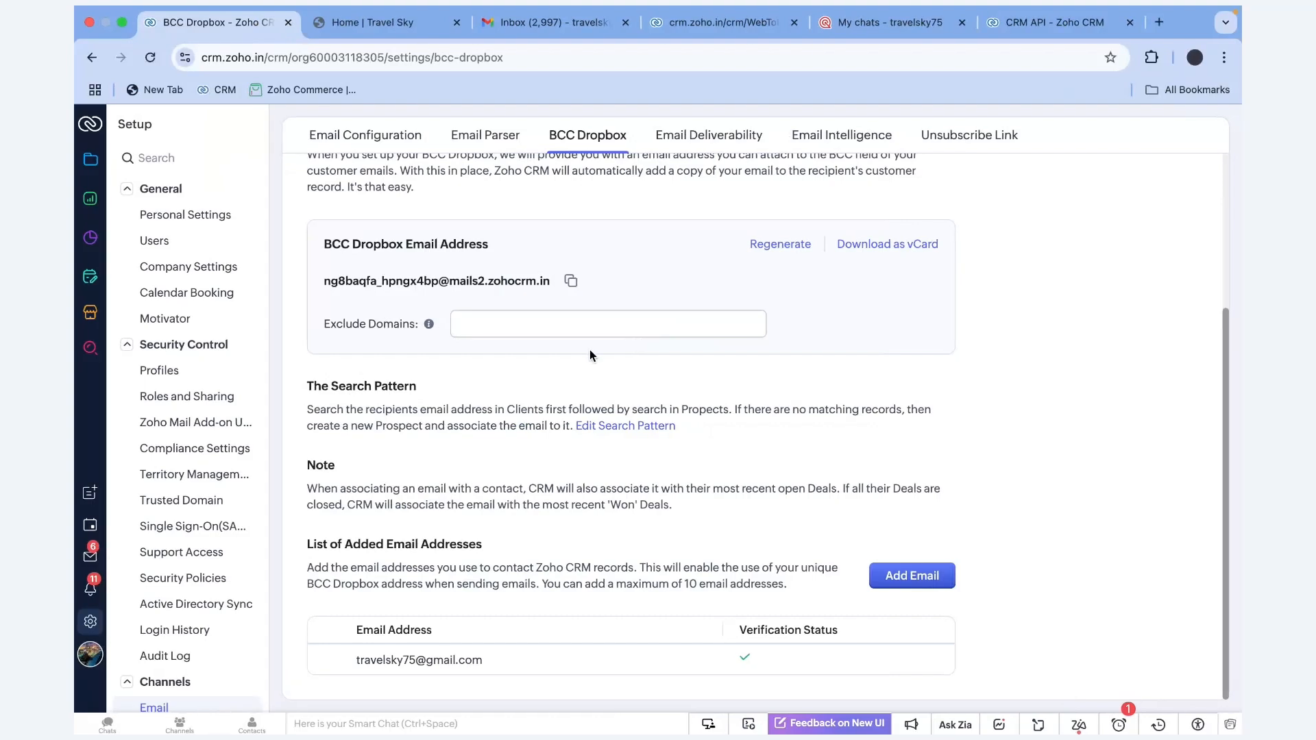
Start a new workflow rule for the Emails module
scroll(172, 450, "down", 10)
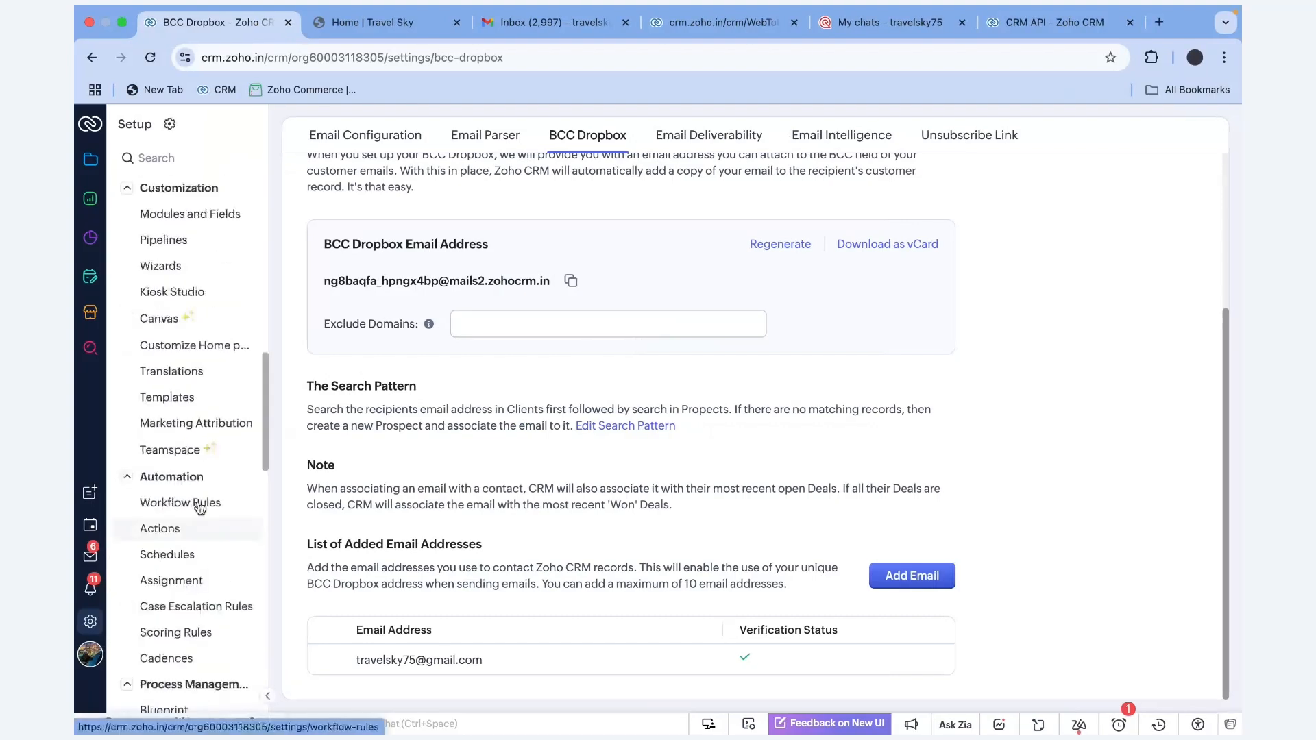
left_click(196, 504)
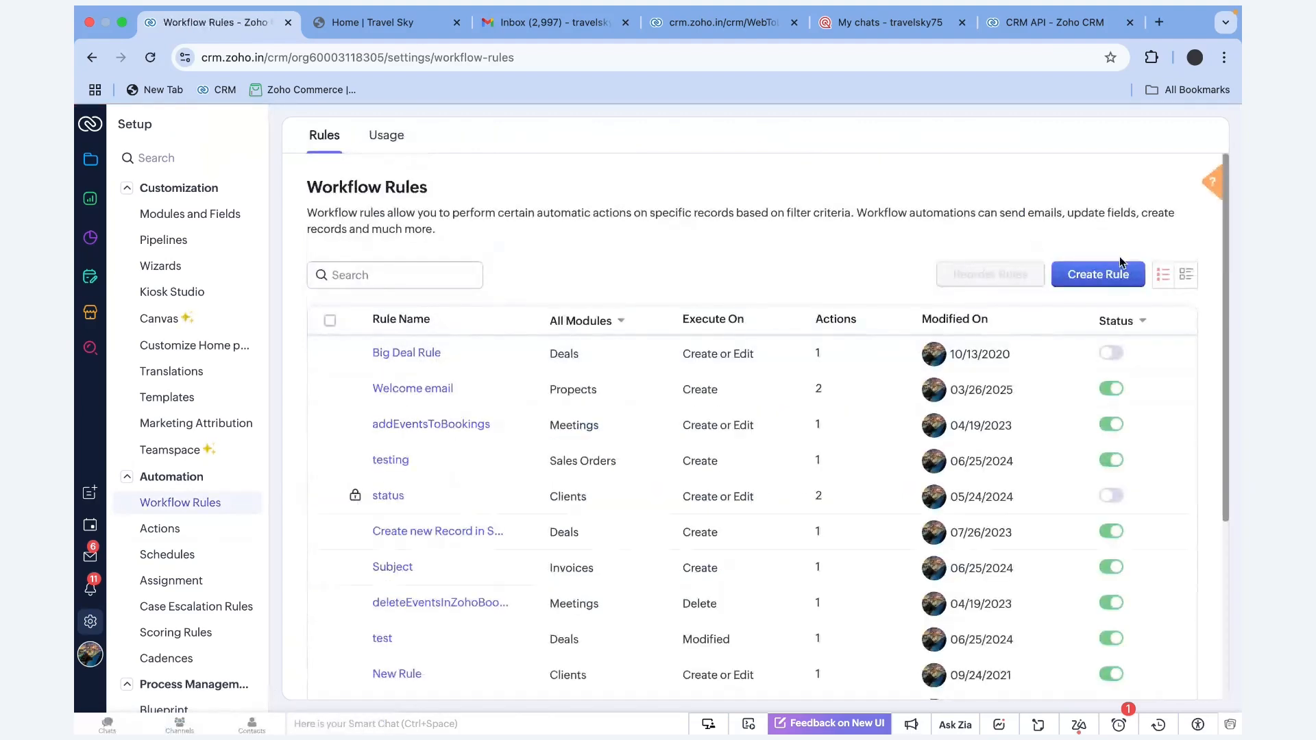
left_click(1098, 274)
left_click(584, 187)
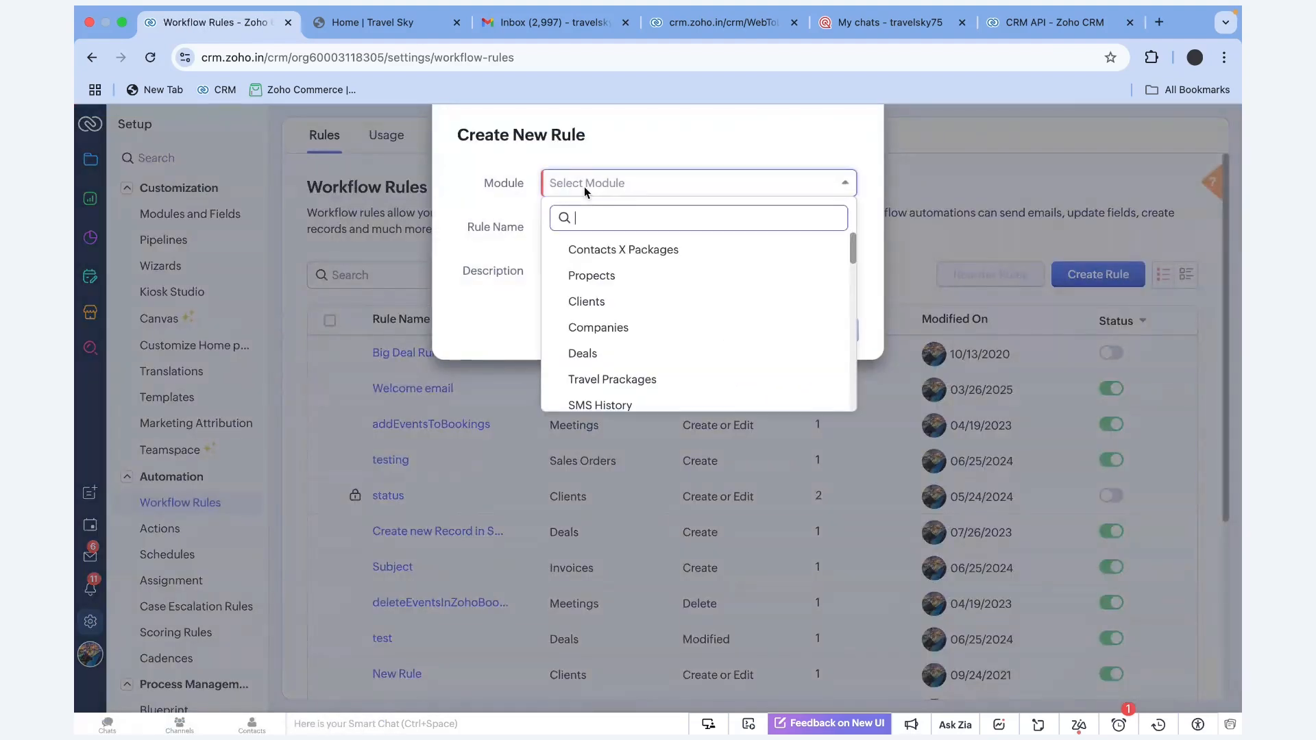
type("ema")
left_click(597, 249)
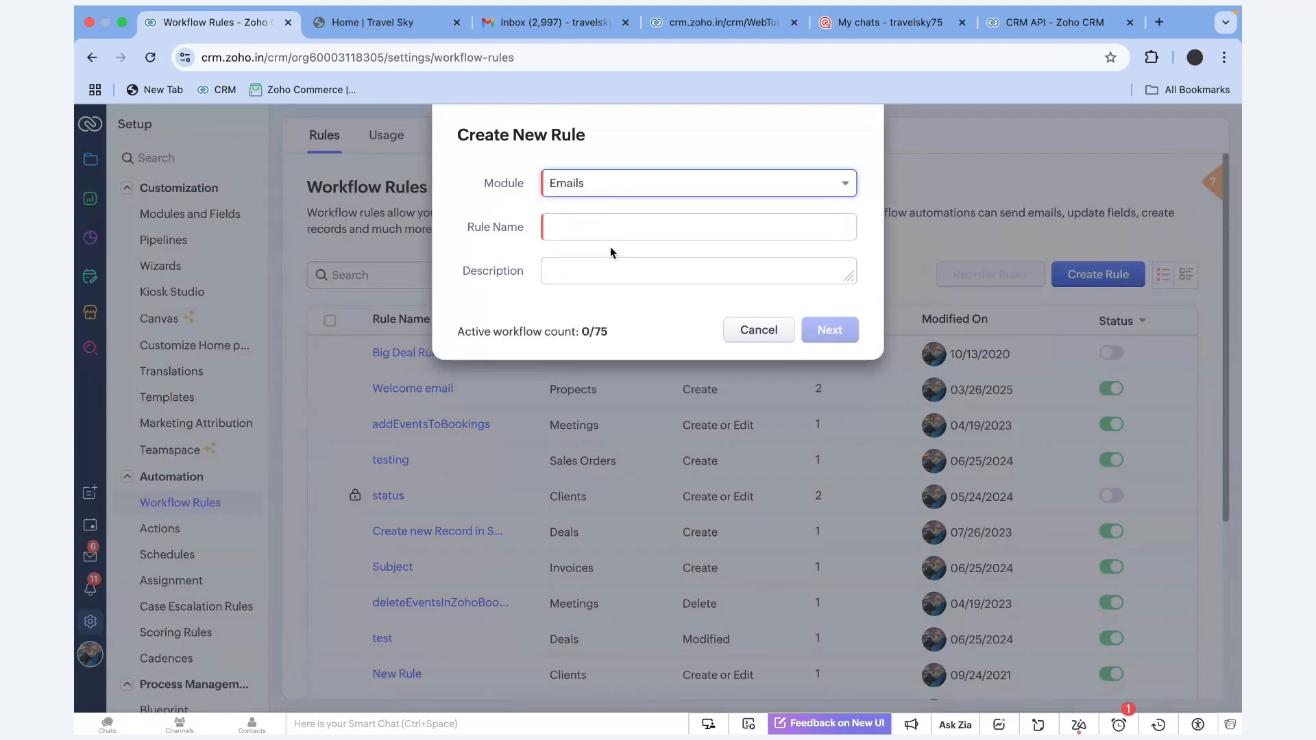
Name the rule 'Lead Generation' and continue to its rule editor
left_click(602, 227)
type("Lead Genar")
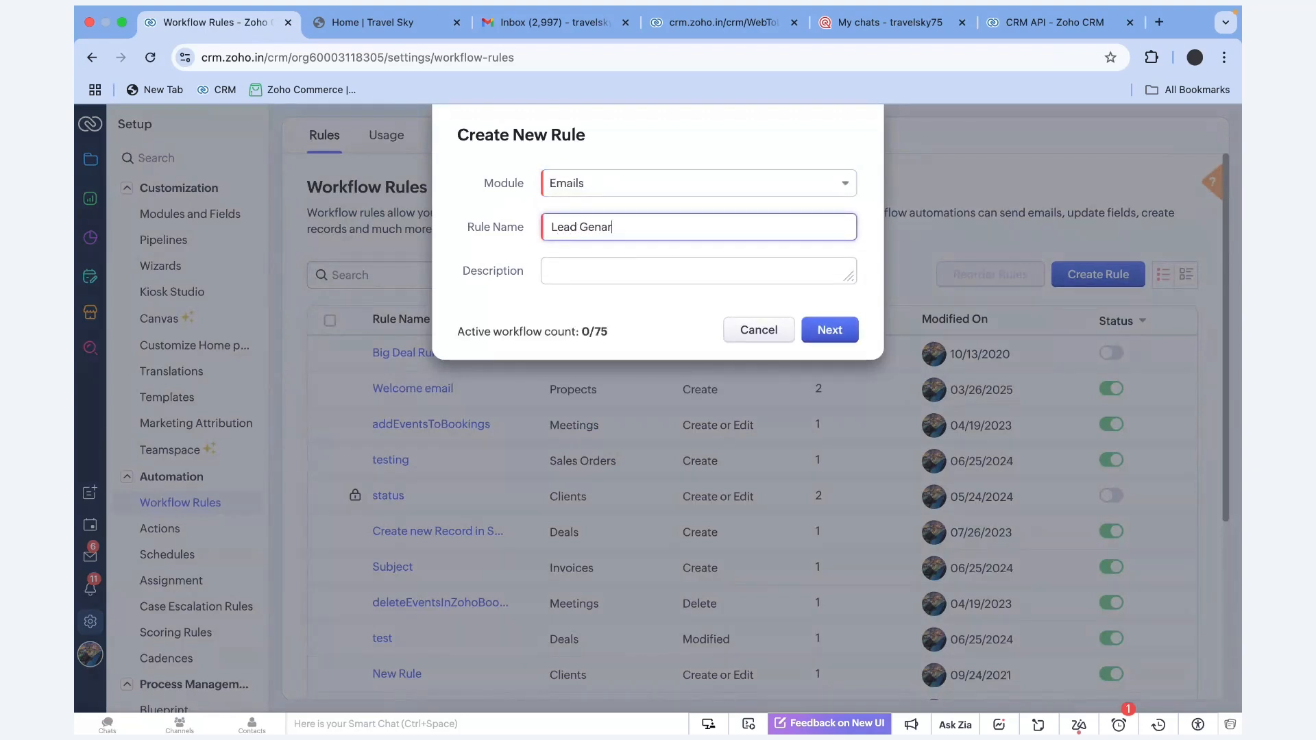
key("BackSpace")
key("BackSpace")
type("eration")
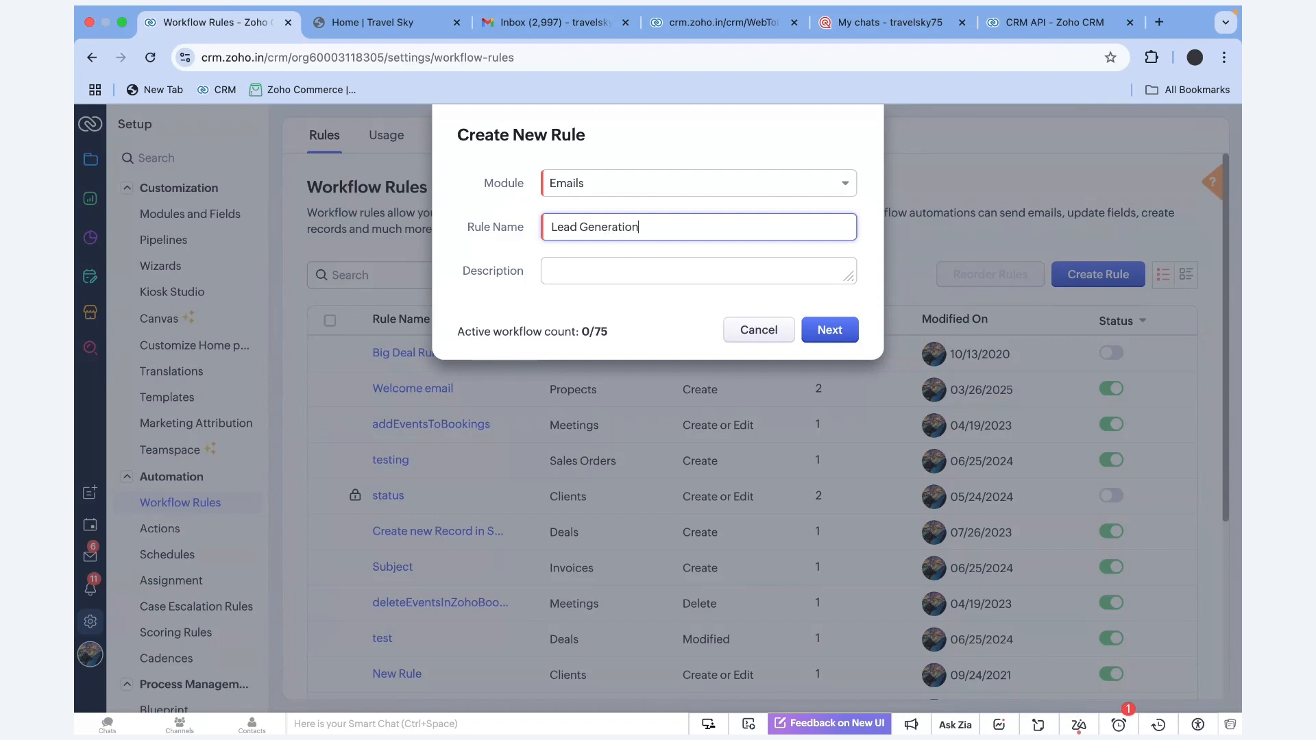
left_click(836, 338)
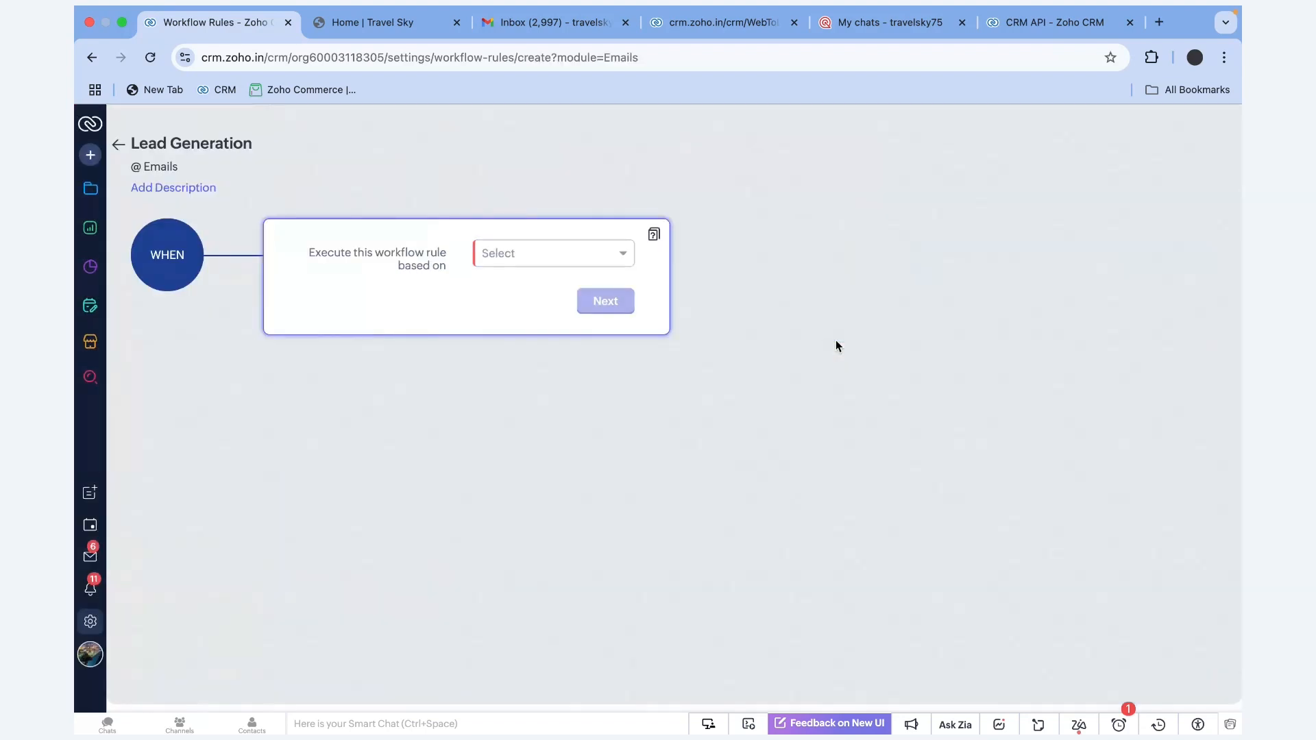
Trigger the rule when an incoming email is received
left_click(526, 255)
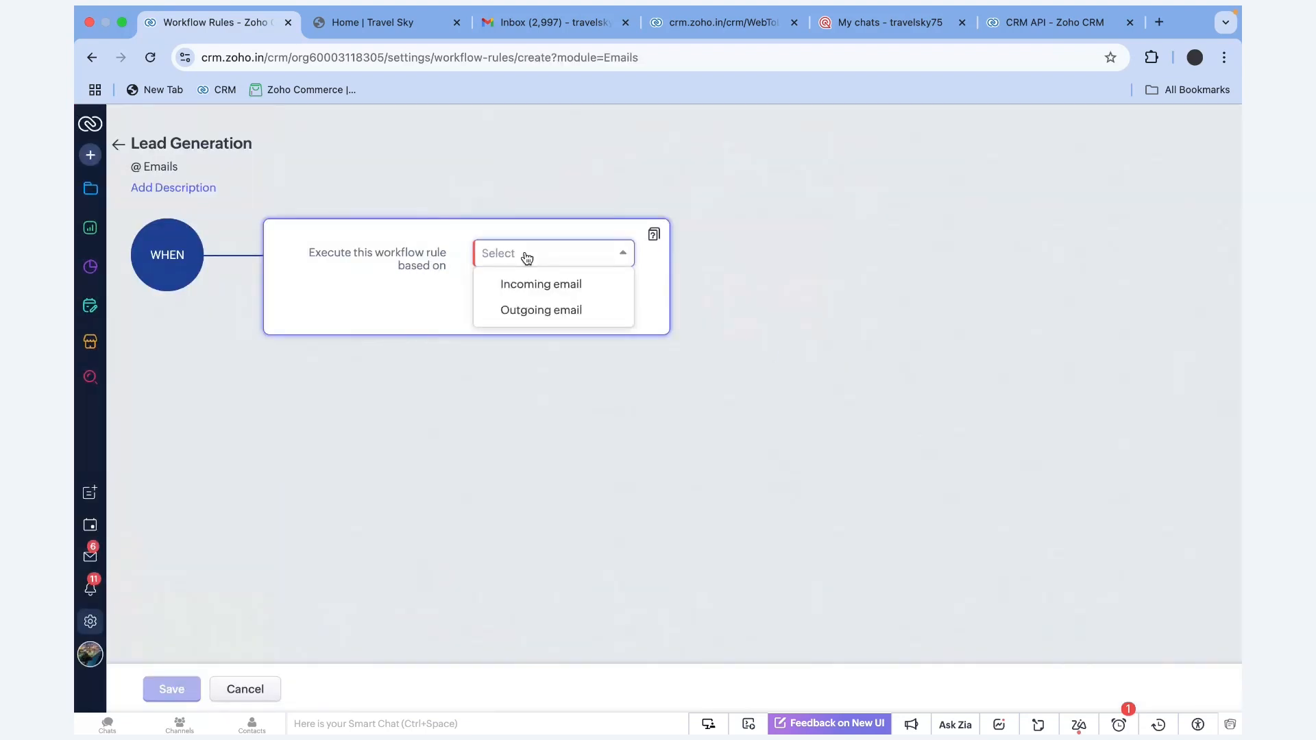
left_click(551, 291)
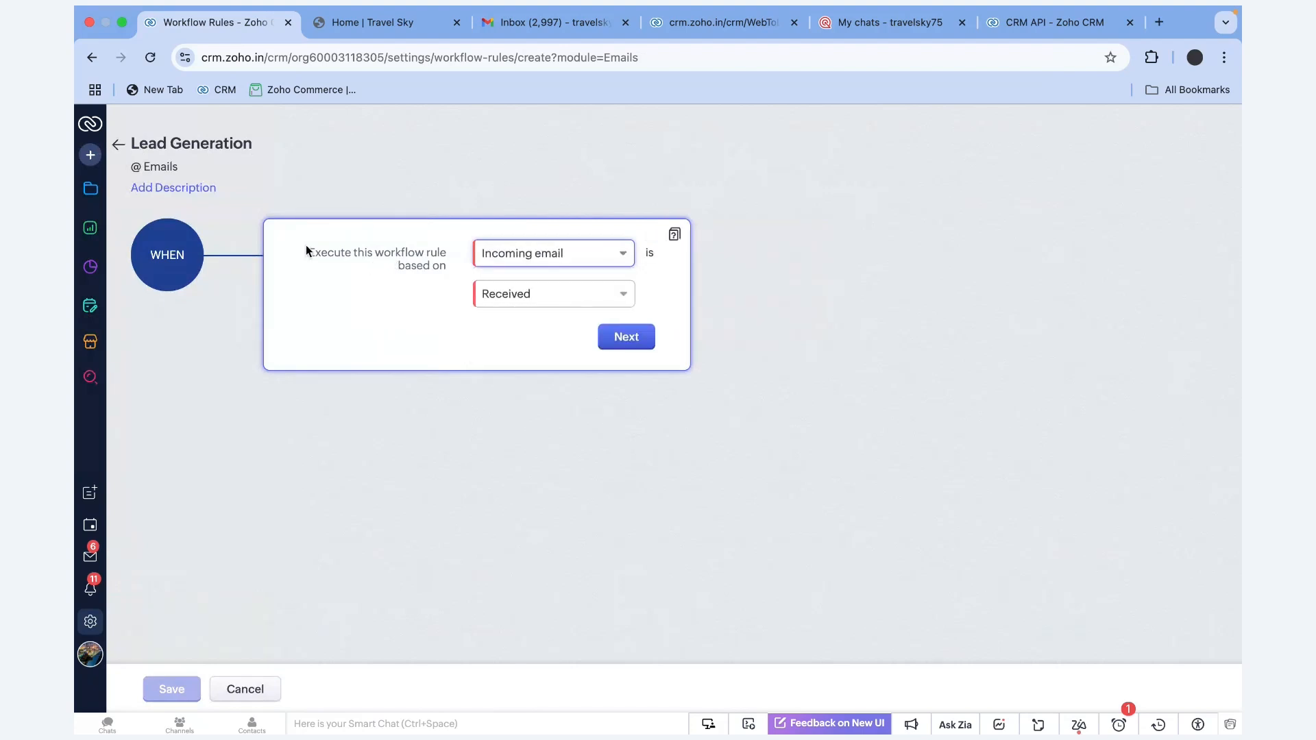
left_click_drag(306, 244, 456, 272)
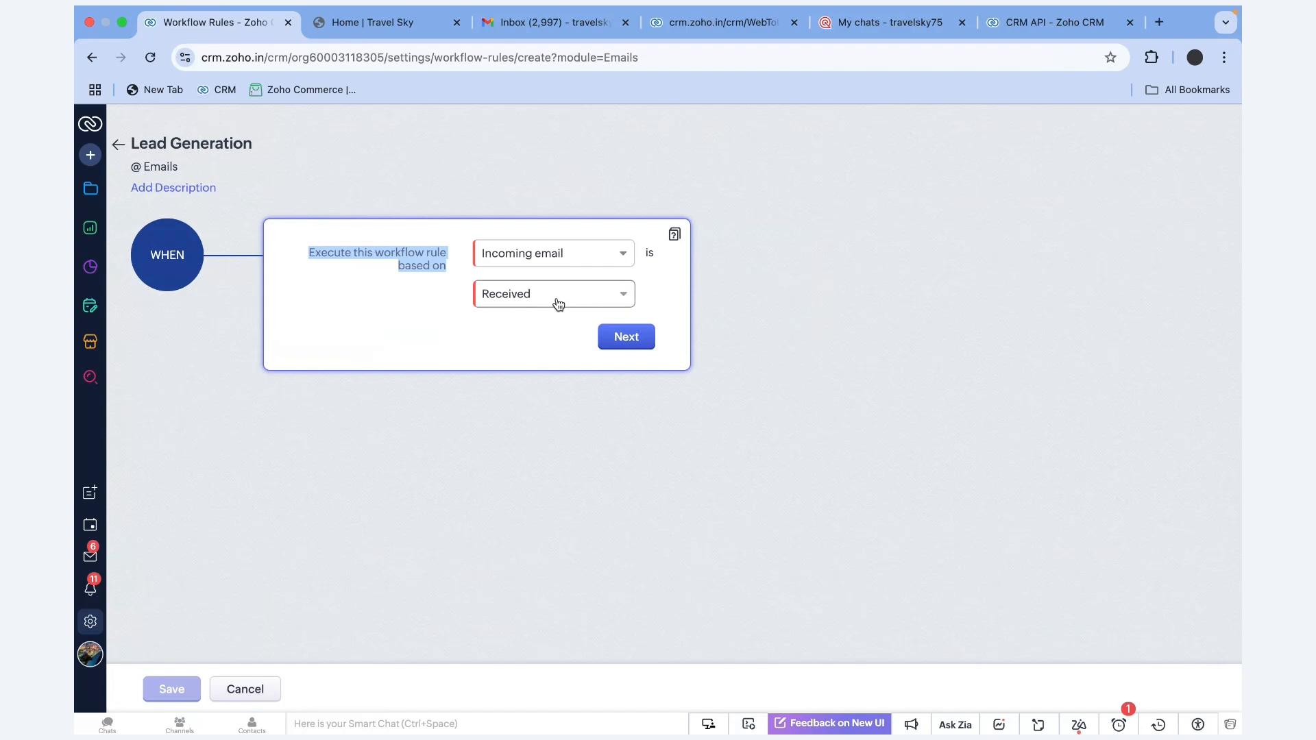
left_click(626, 338)
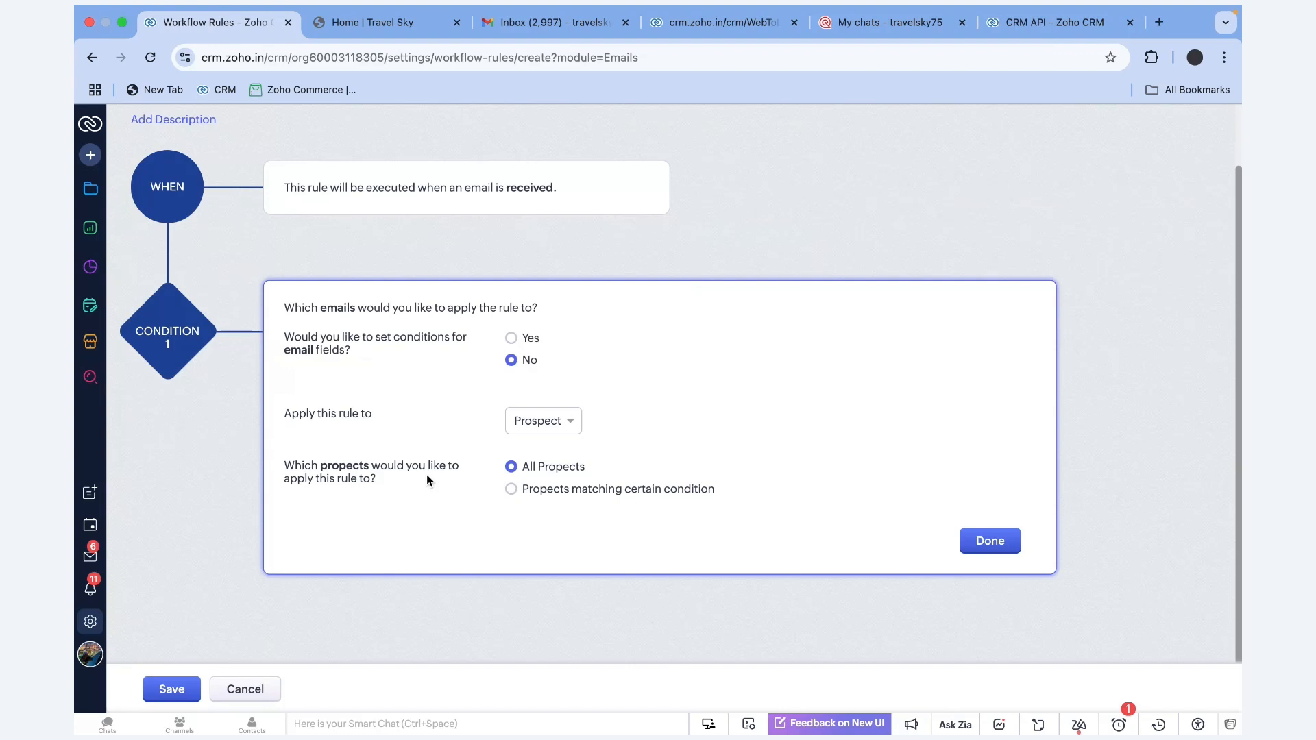
Apply the rule to emails from unknown senders
left_click(556, 424)
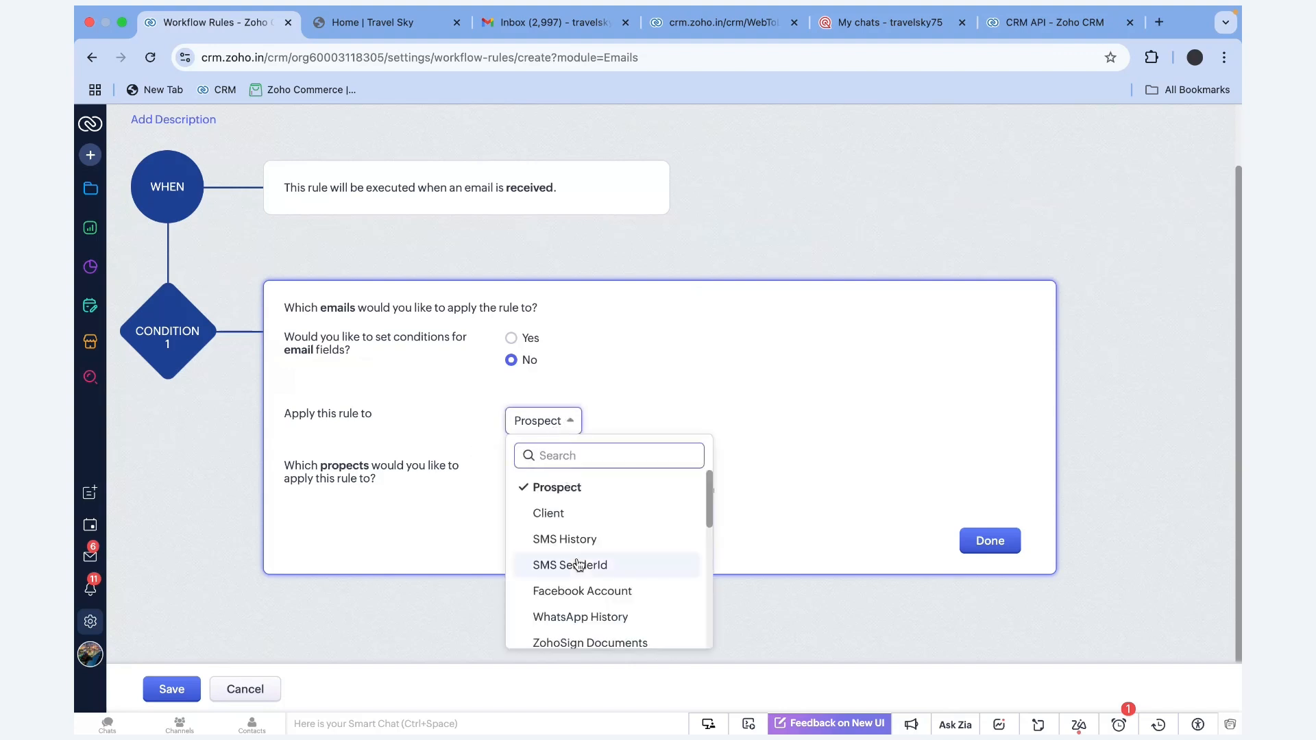
scroll(581, 561, "down", 10)
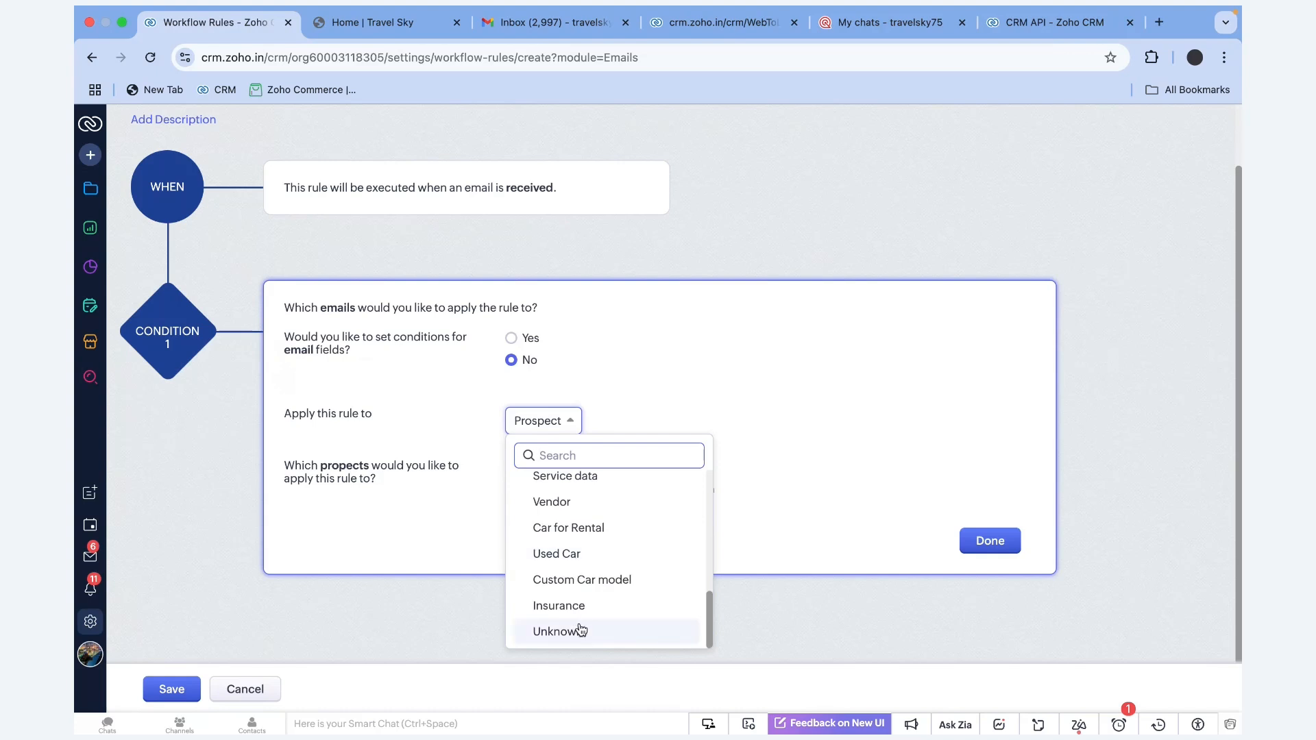
left_click(582, 629)
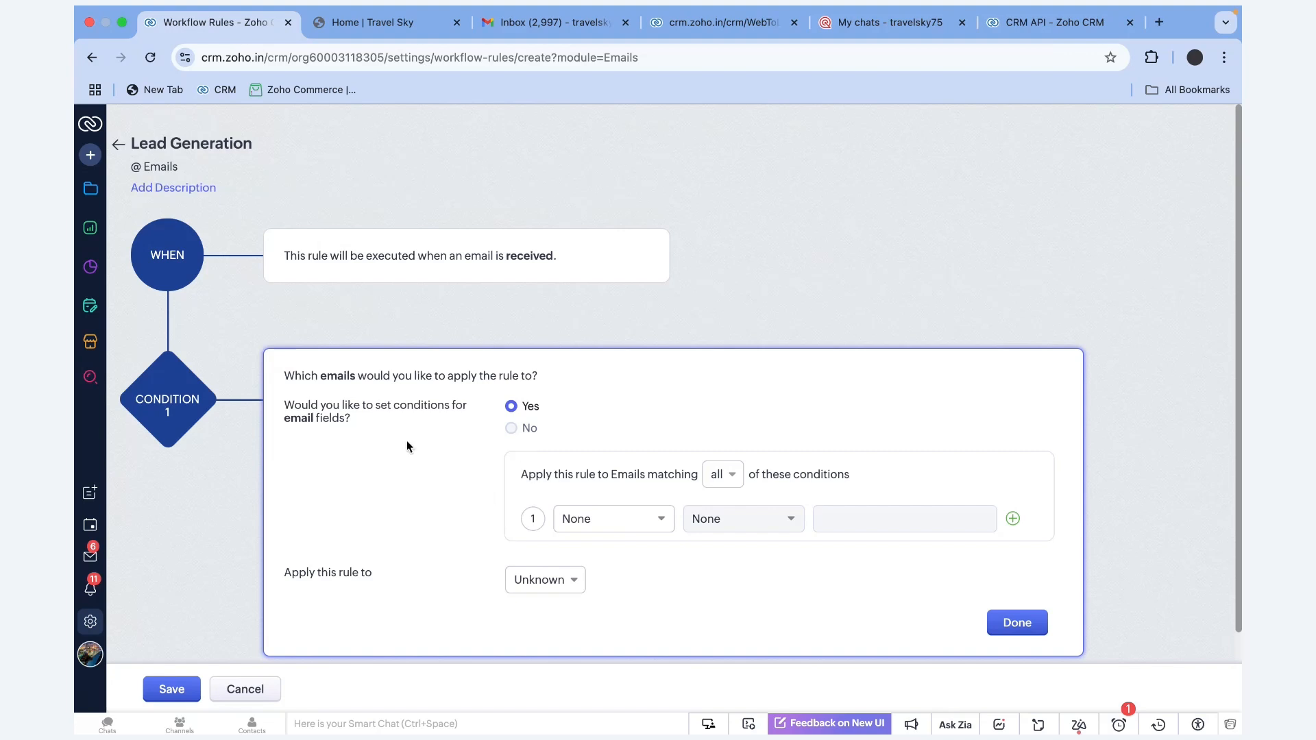
Add the condition Subject is not empty and pick a Create Record instant action
left_click(623, 525)
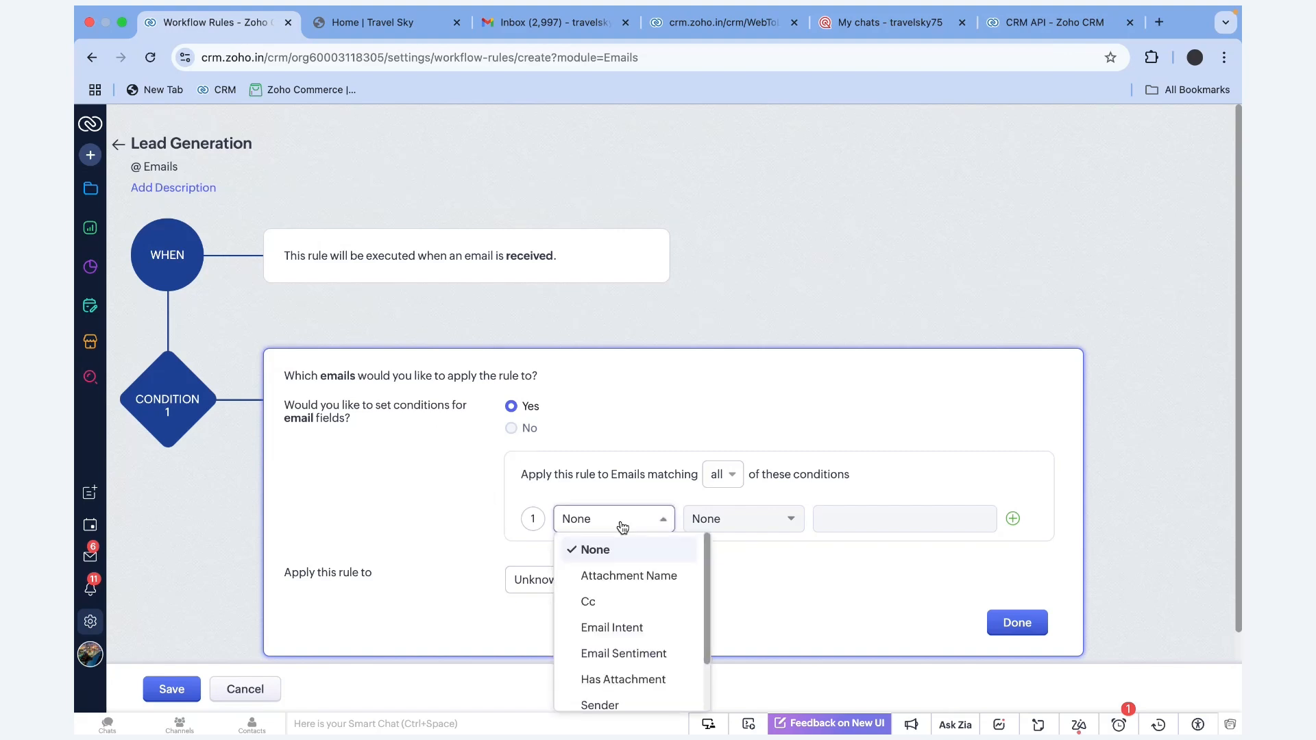
scroll(627, 576, "down", 2)
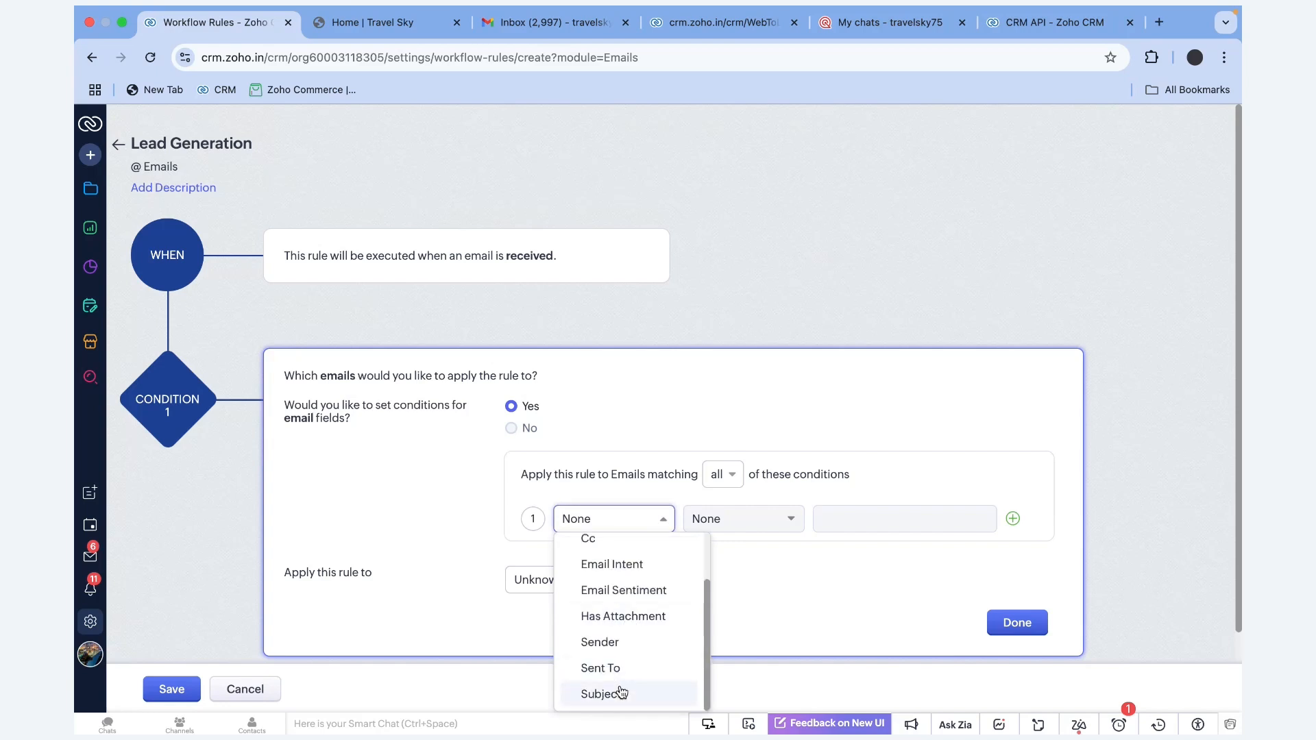
left_click(669, 690)
left_click(761, 526)
scroll(770, 617, "down", 2)
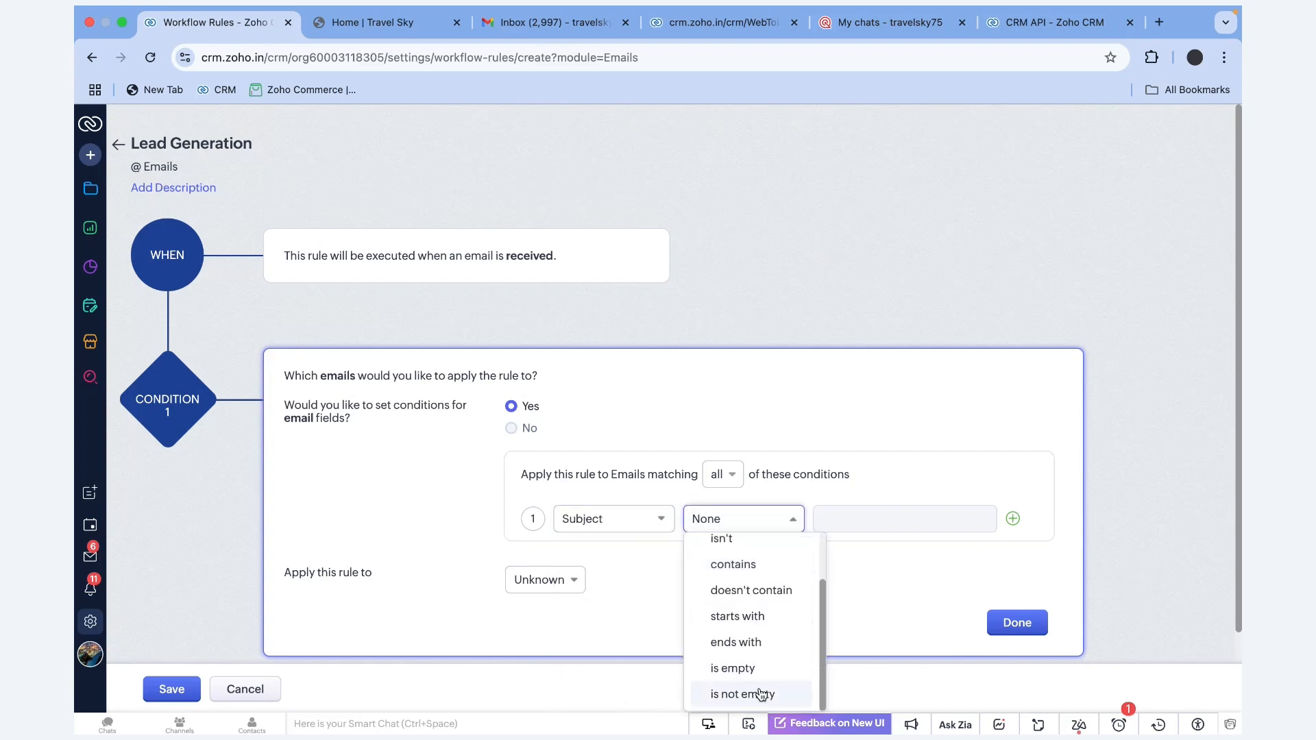
left_click(759, 691)
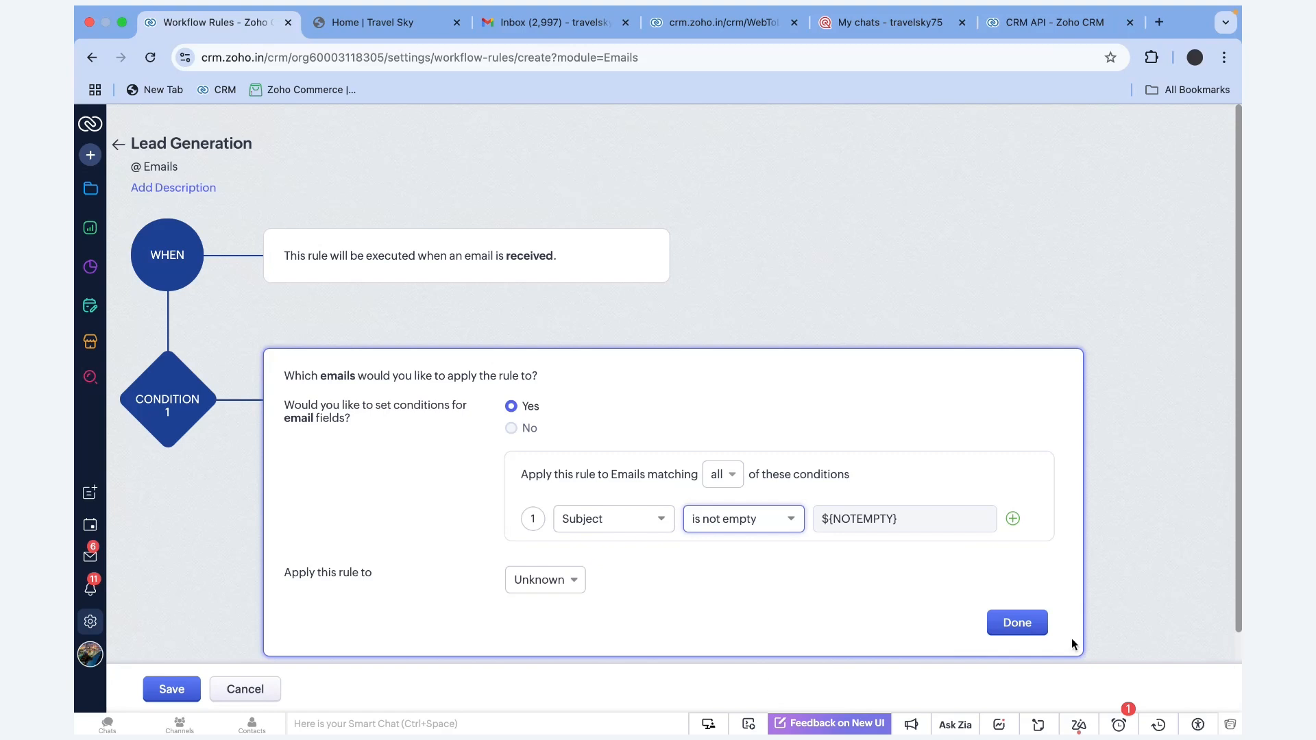
left_click(1032, 622)
left_click(318, 556)
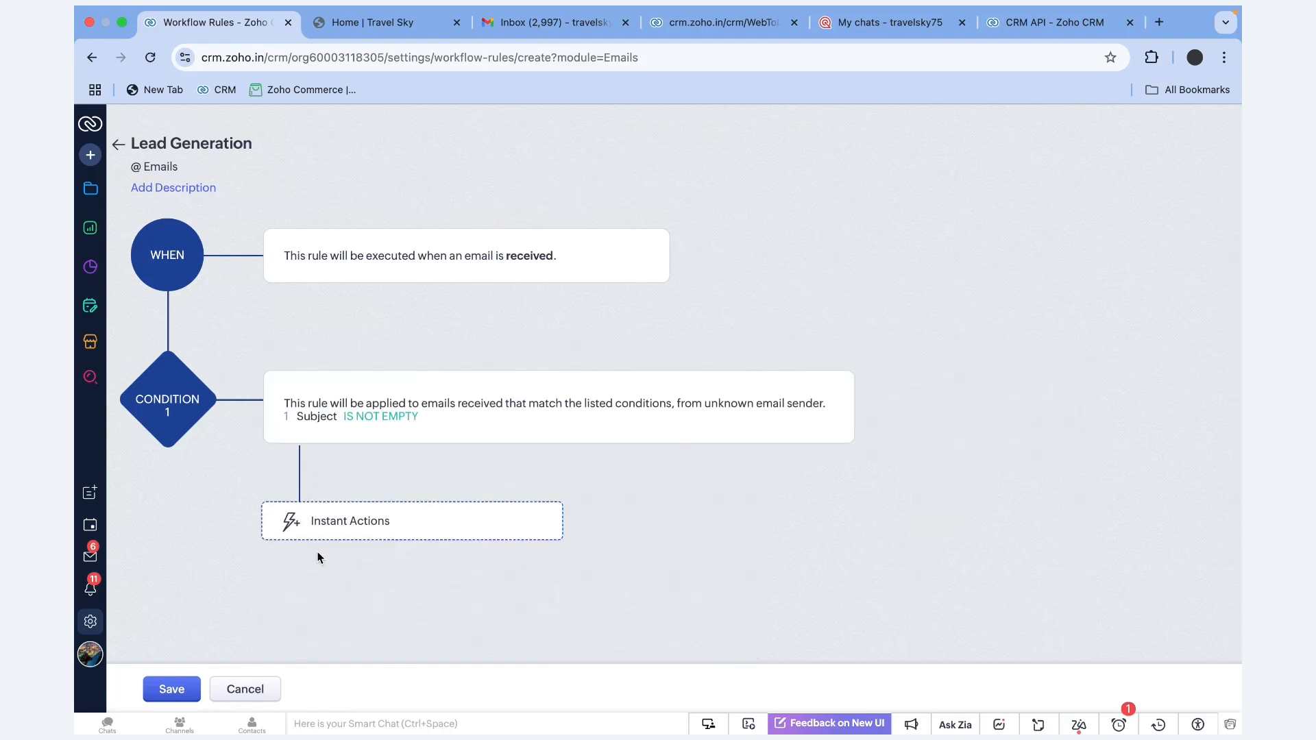
Create records of type Prospects owned by a chosen user, and save the action
left_click(589, 199)
left_click(615, 258)
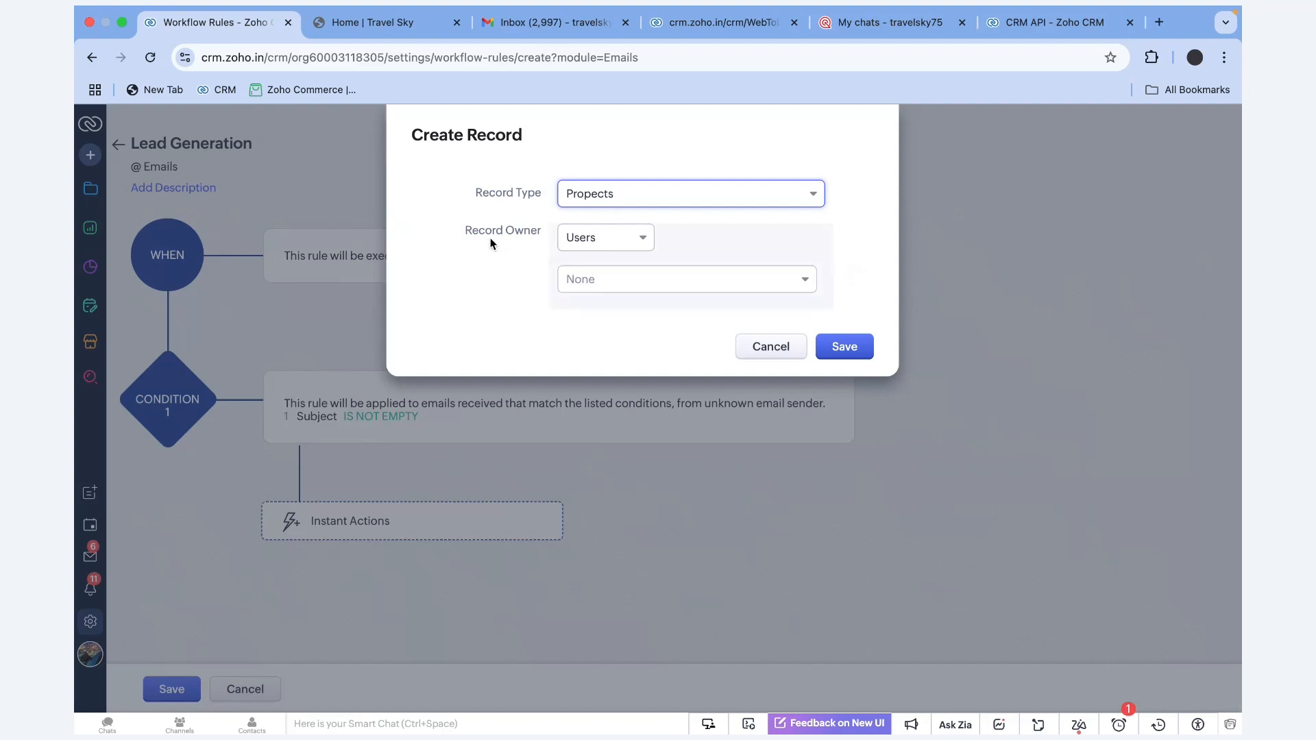
left_click(623, 281)
left_click(641, 350)
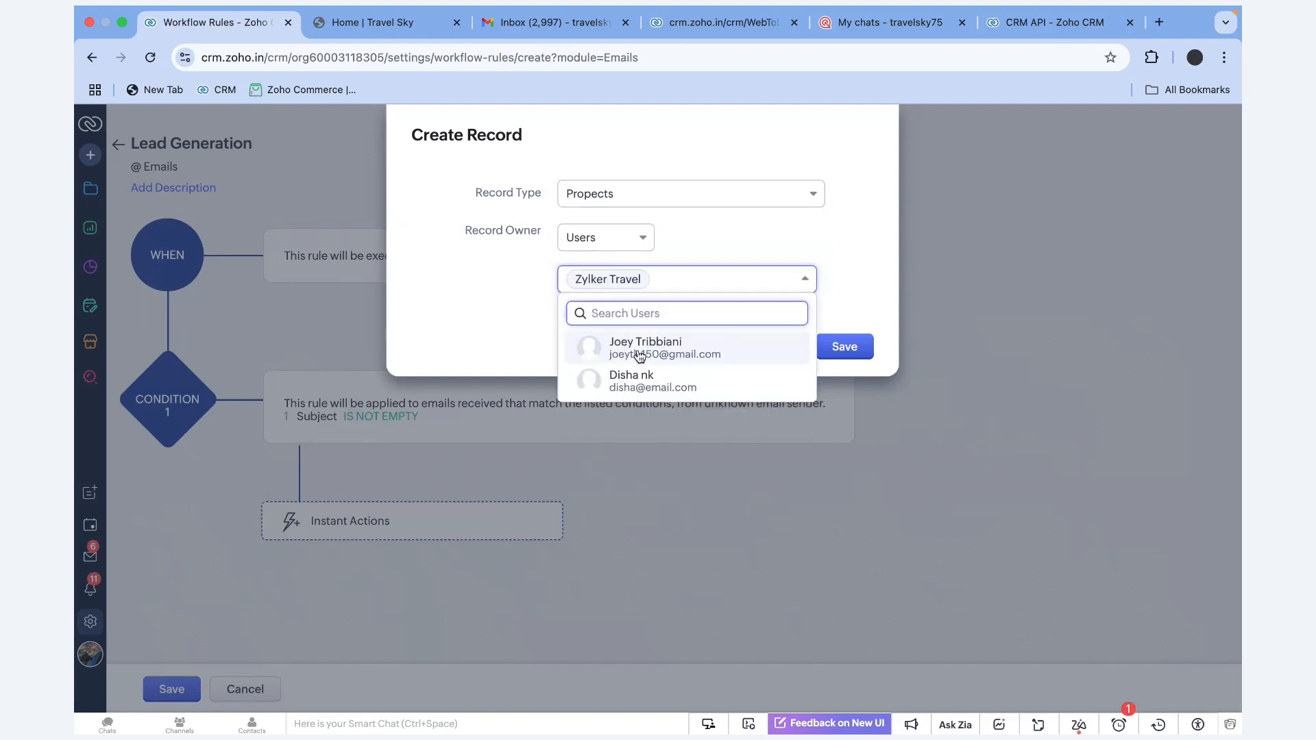
left_click(854, 345)
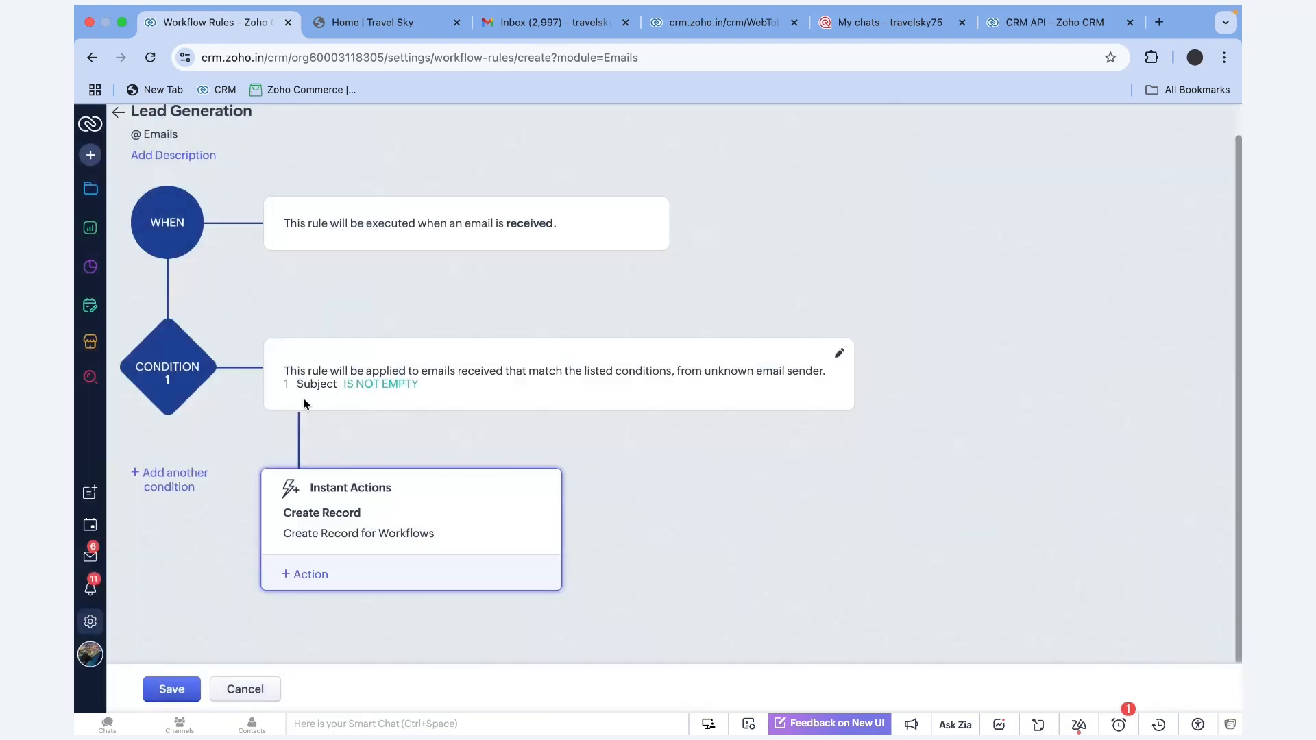
Highlight the rule's trigger, Subject IS NOT EMPTY and unknown-sender summaries, then advance the slideshow
left_click_drag(148, 228, 198, 226)
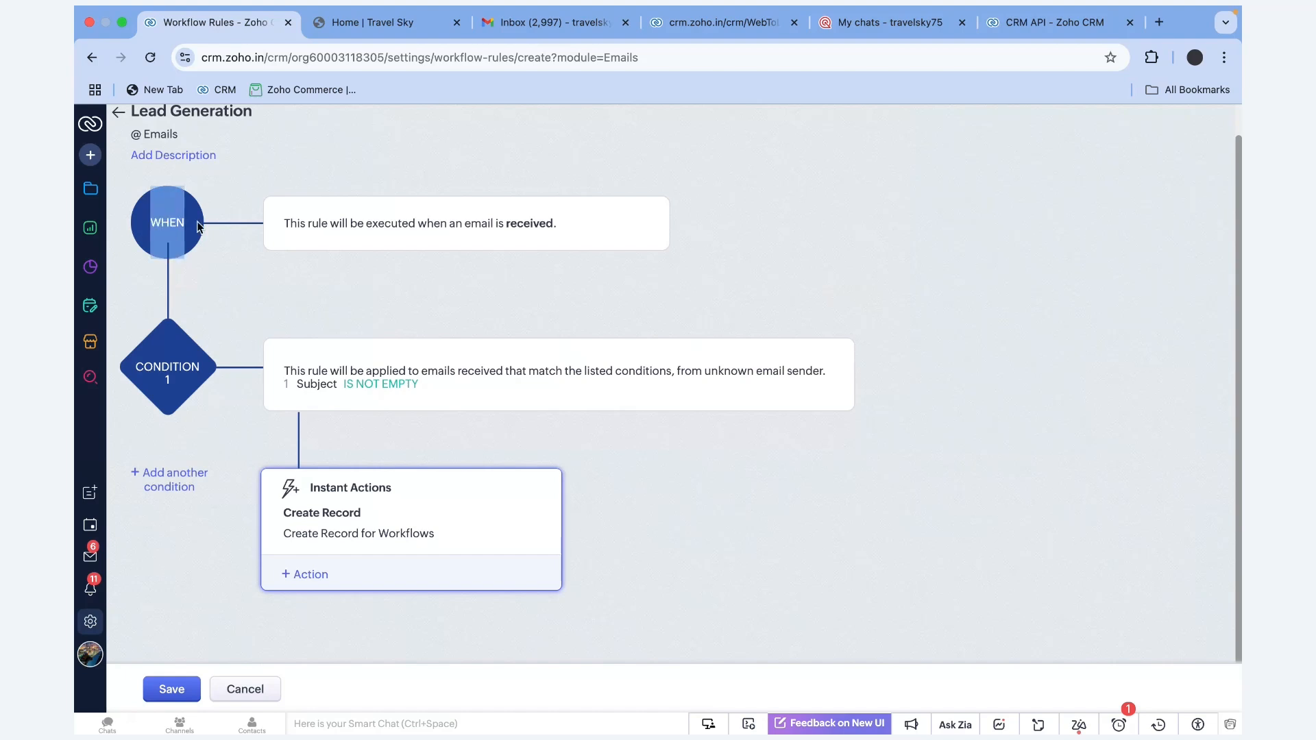
left_click_drag(282, 227, 532, 236)
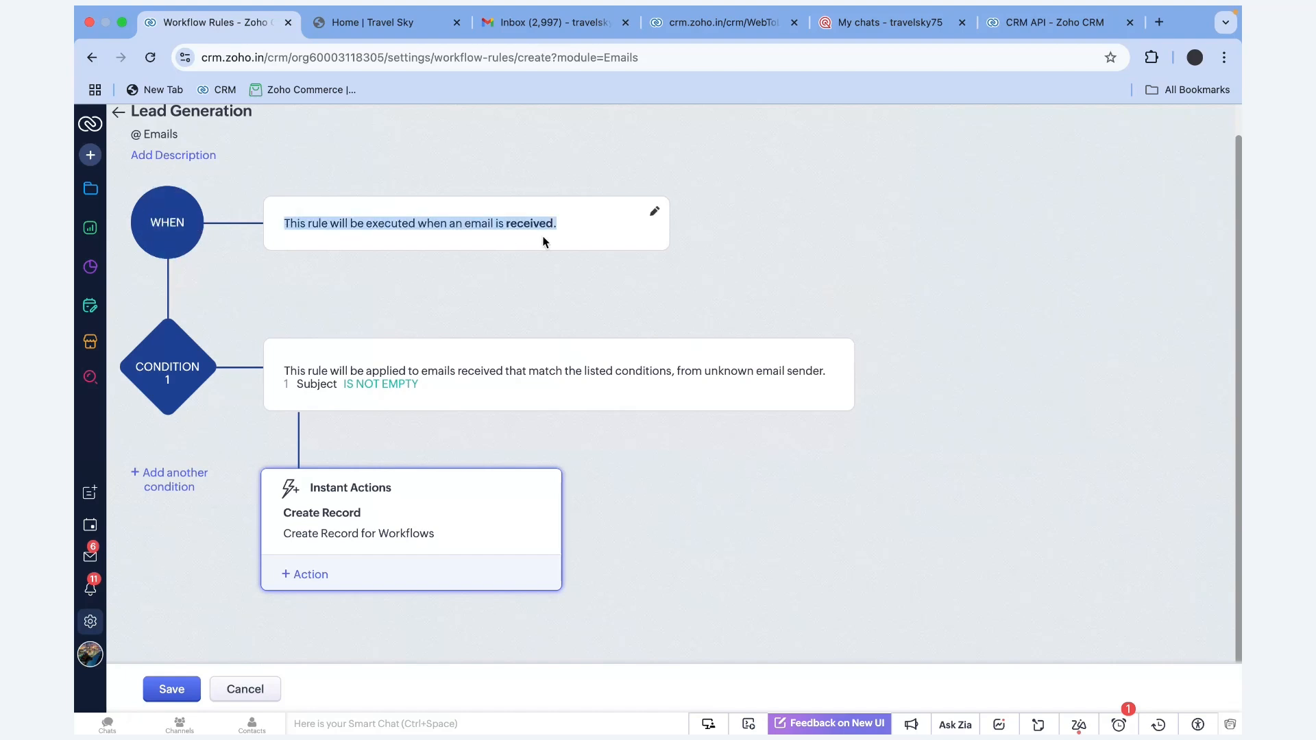
left_click(169, 362)
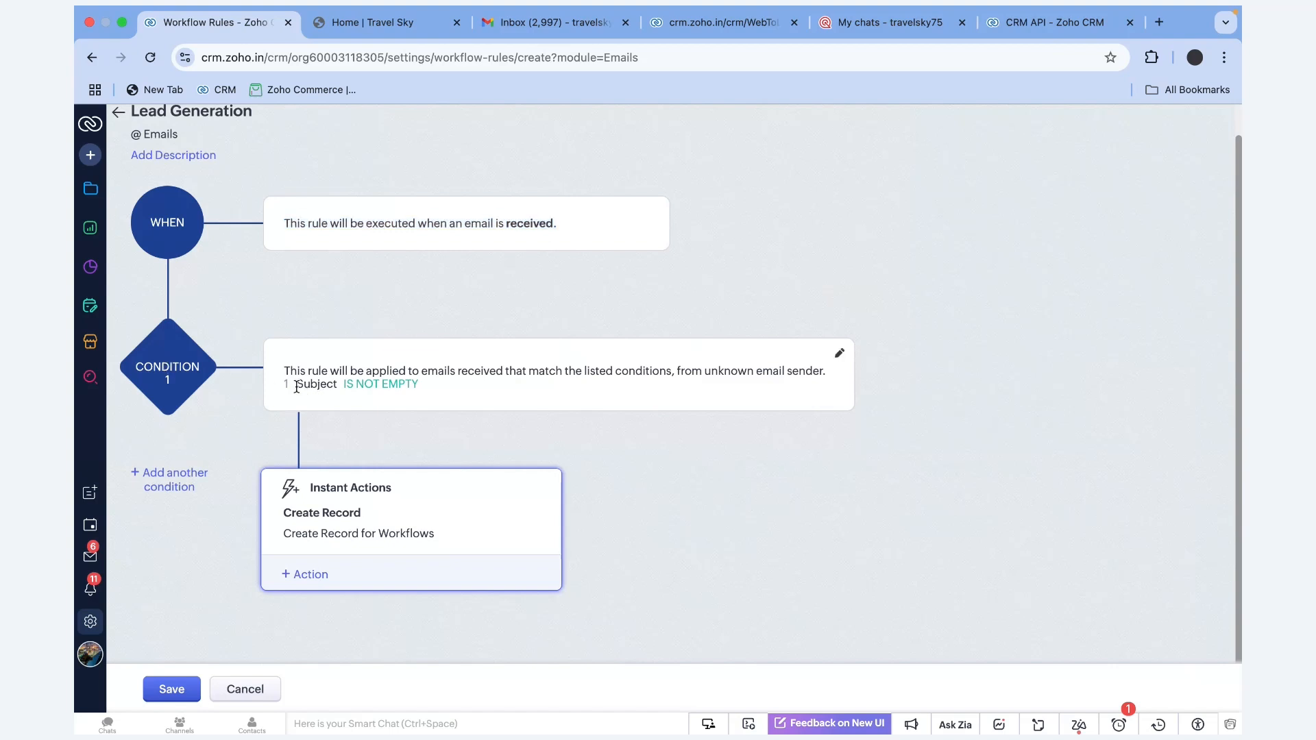
left_click_drag(296, 387, 420, 391)
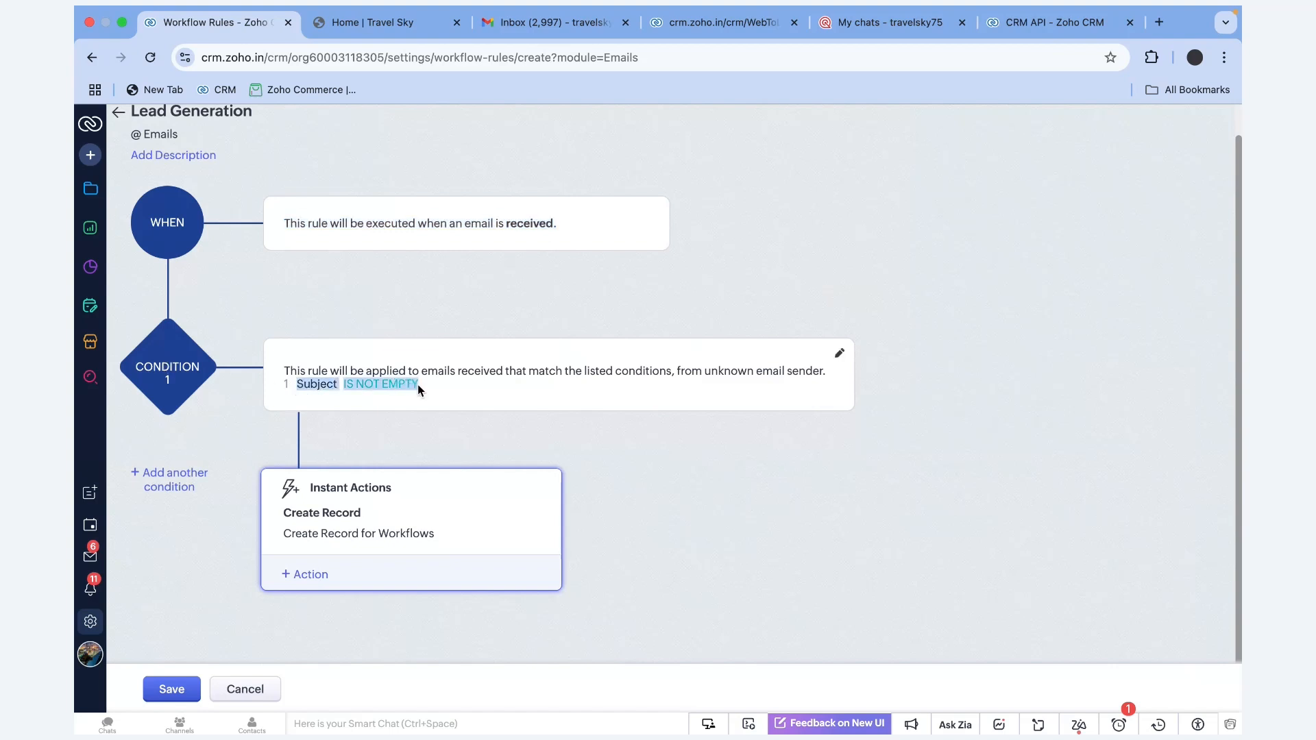
left_click(675, 371)
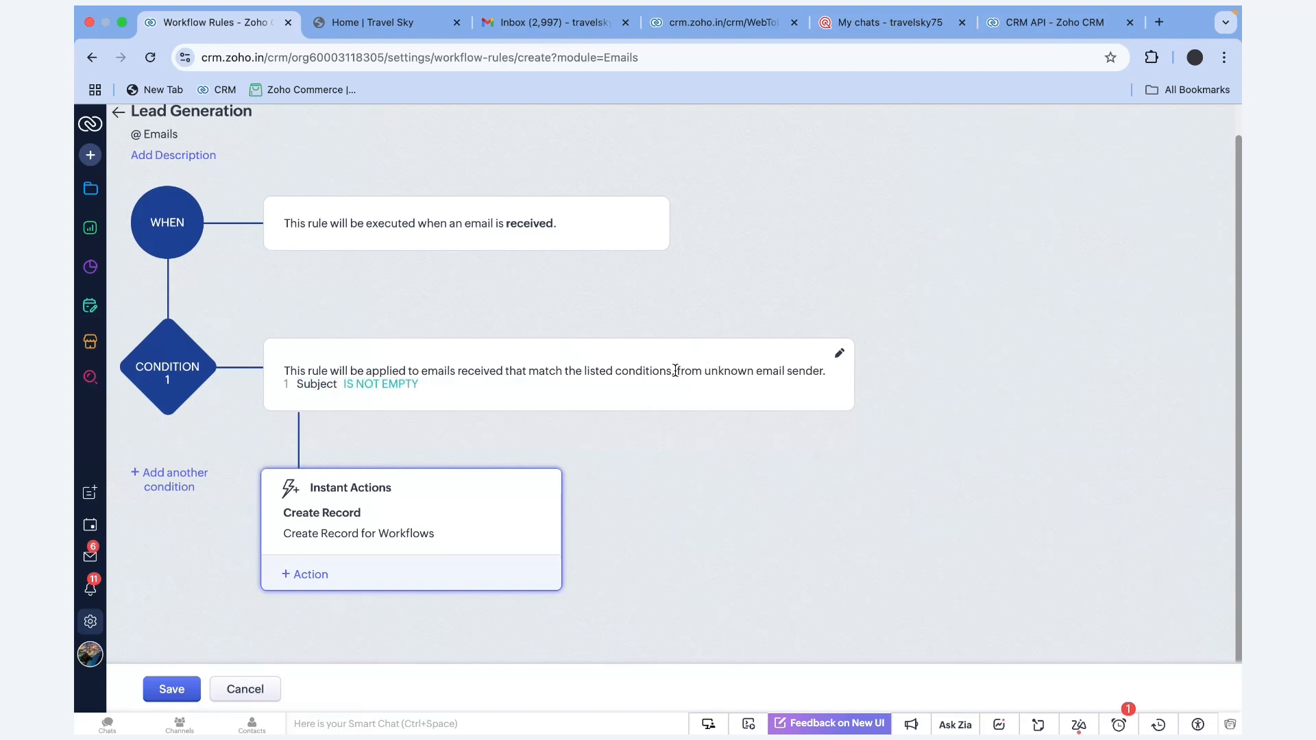
left_click_drag(676, 371, 833, 379)
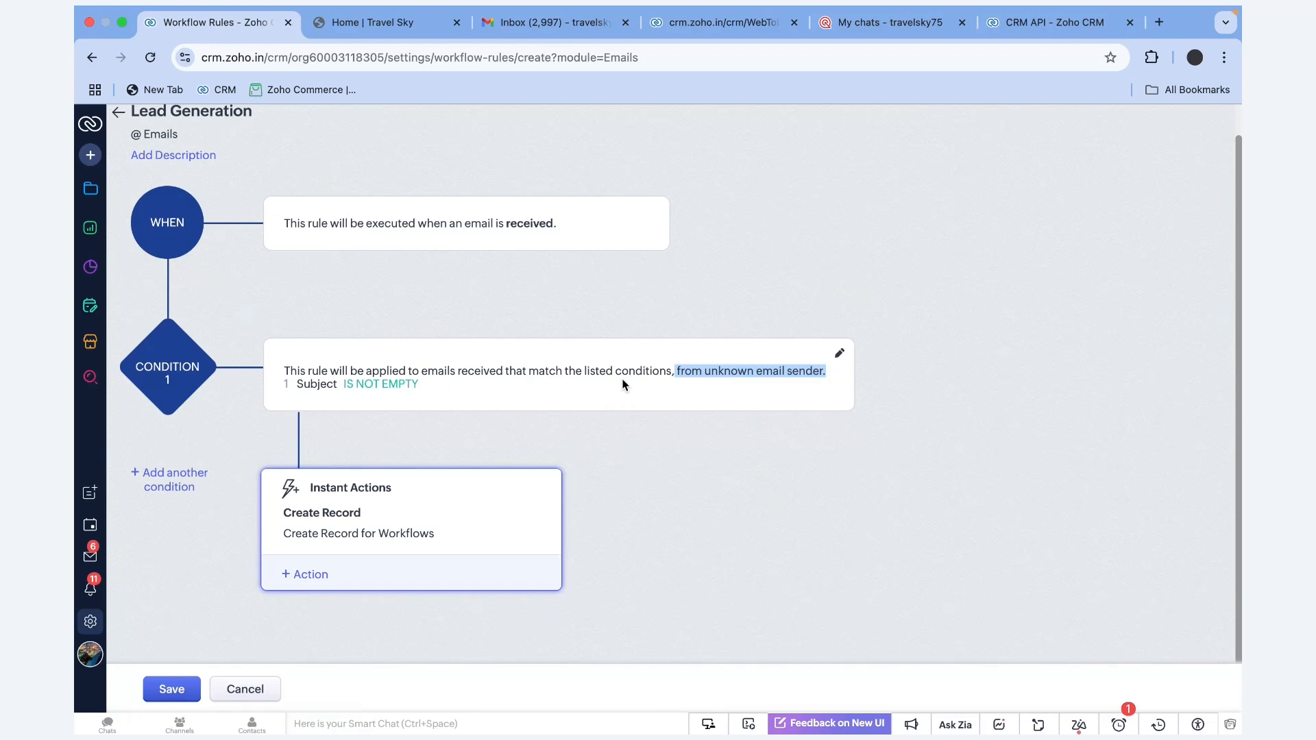
key("ctrl+Right")
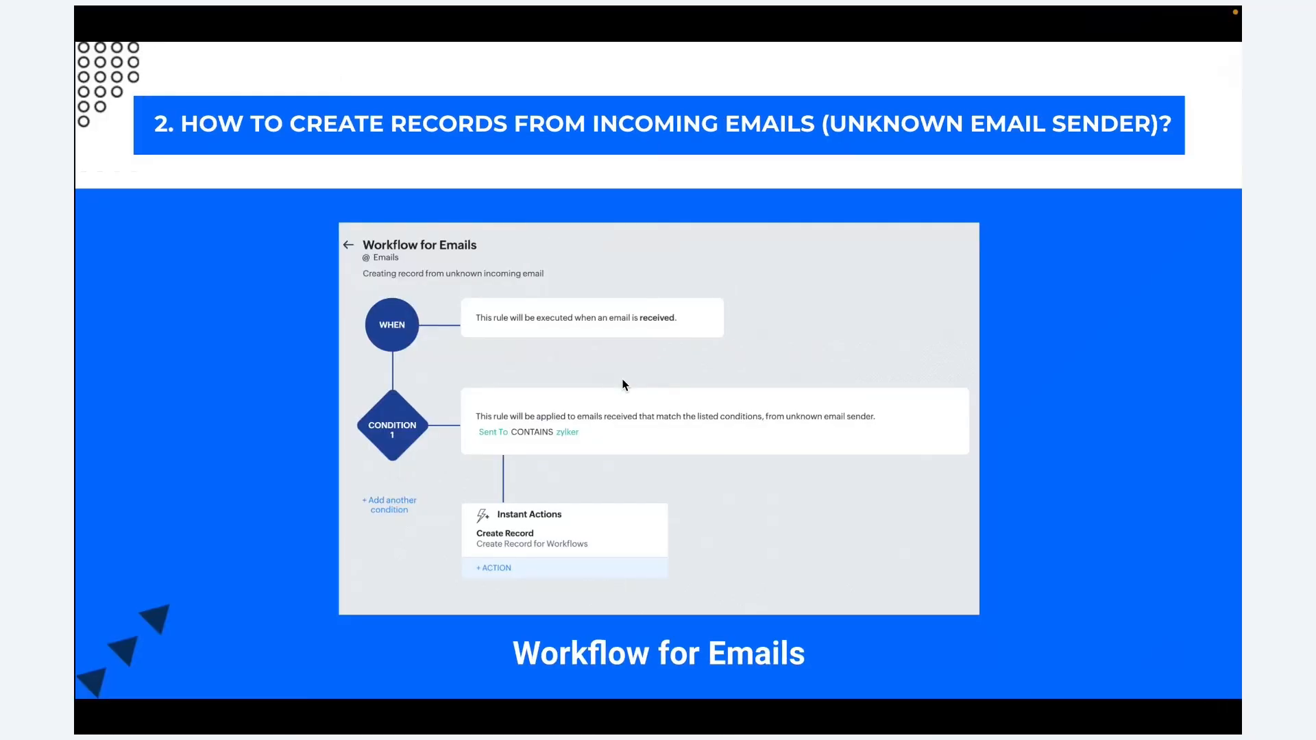
key("Right")
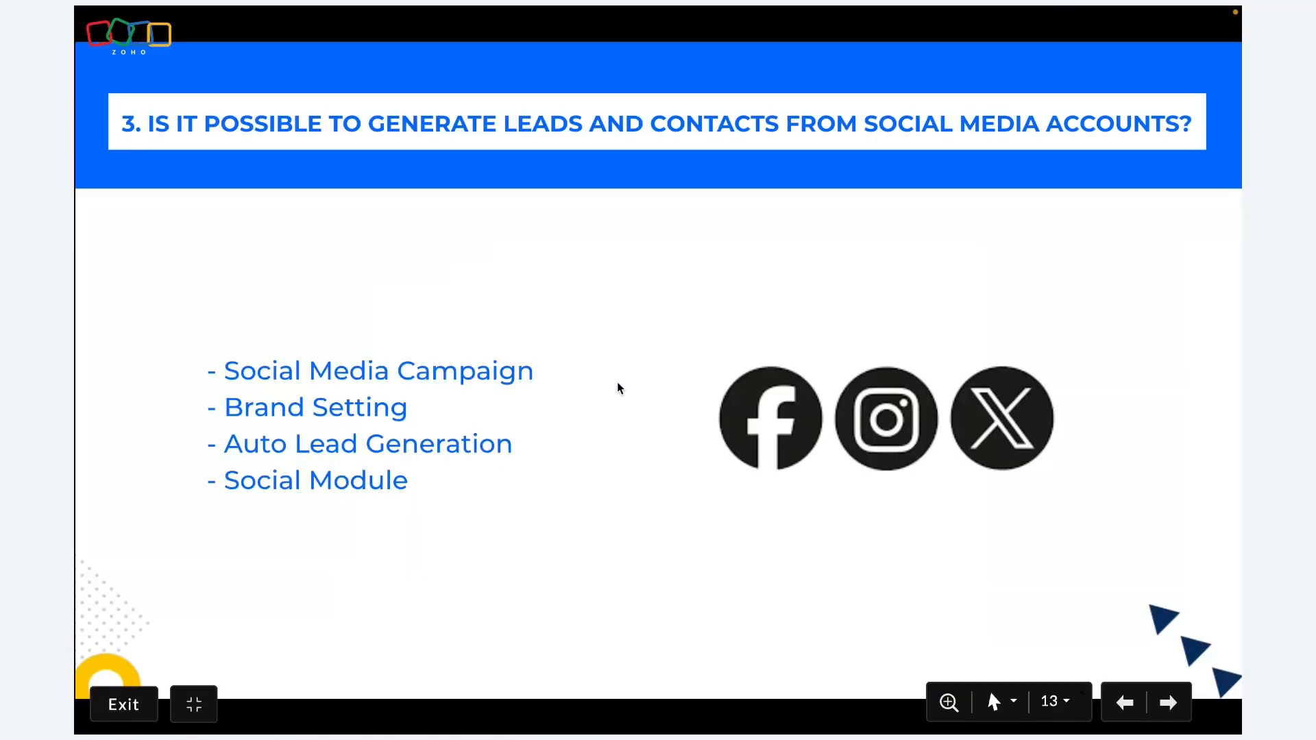
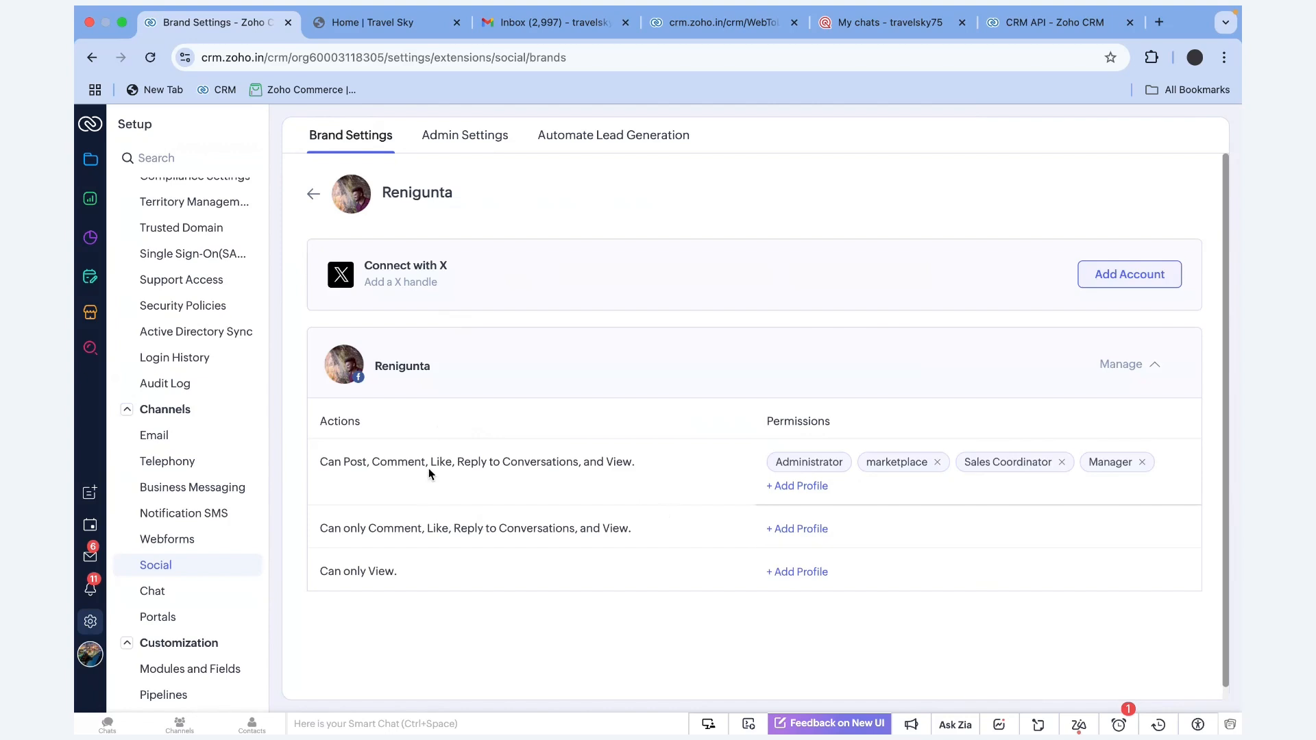
Open the Automate Lead Generation rules, where a Facebook rule adds prospects
left_click_drag(315, 462, 662, 469)
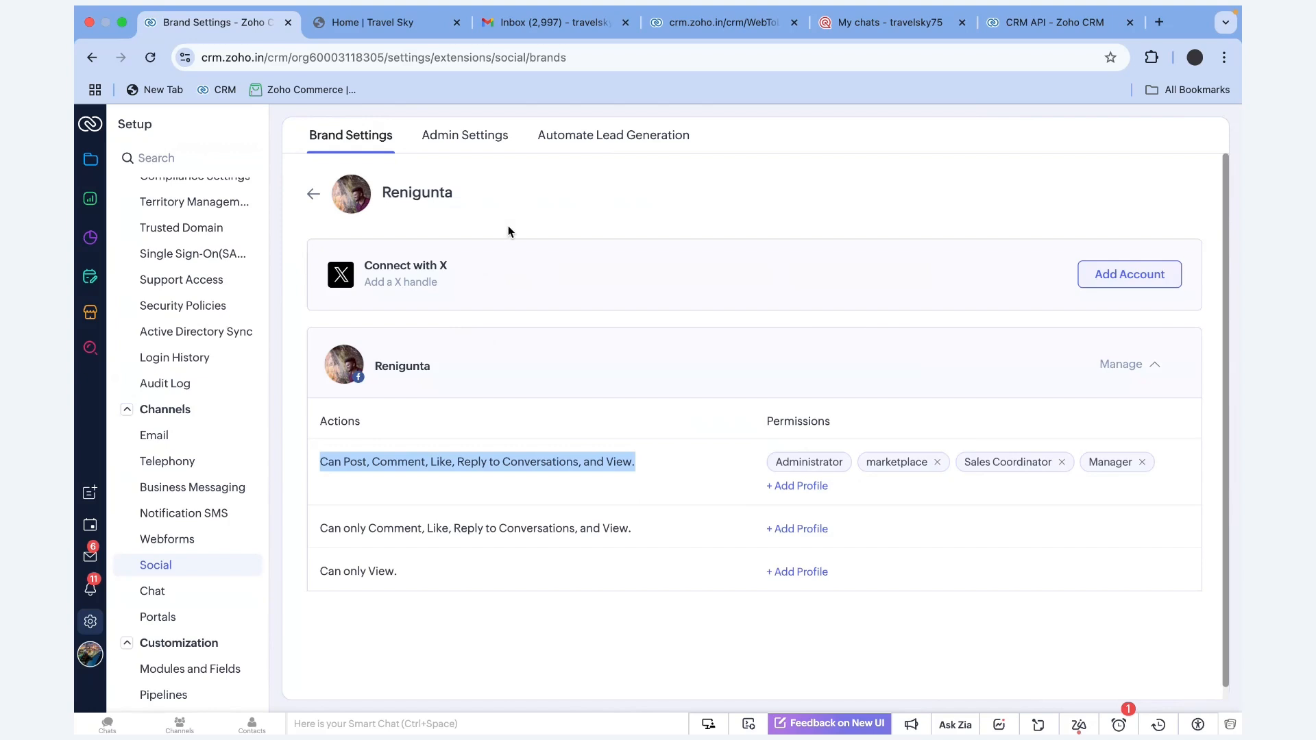
left_click(634, 142)
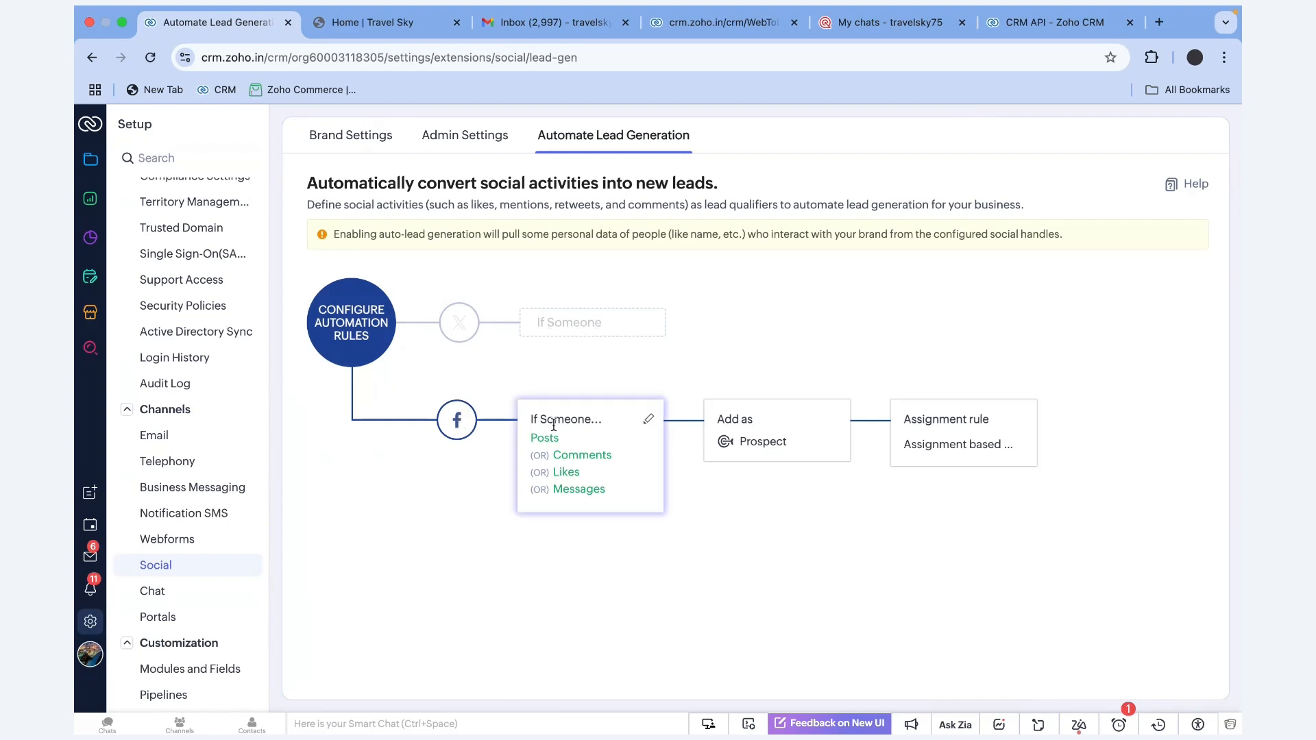
Review the Facebook trigger: posts, comments, likes and messages each create a Prospect
left_click(648, 420)
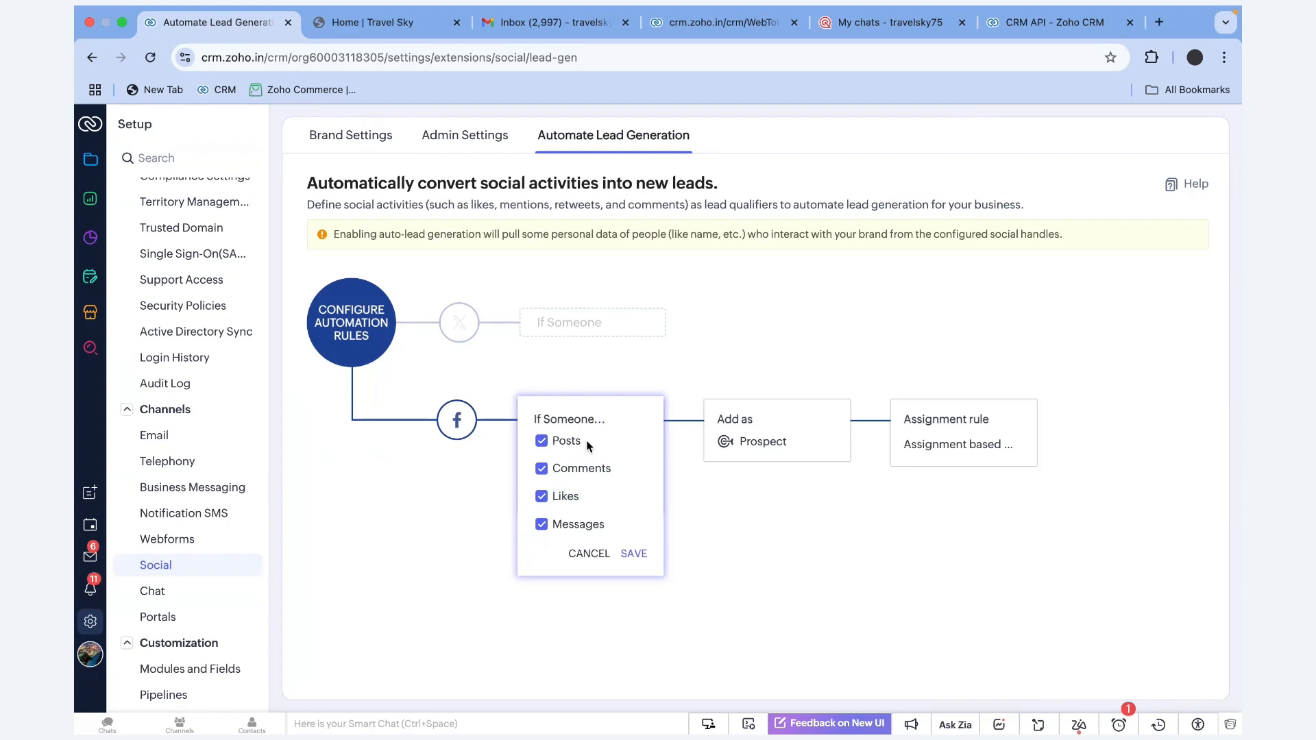
left_click_drag(611, 458, 517, 463)
left_click(747, 421)
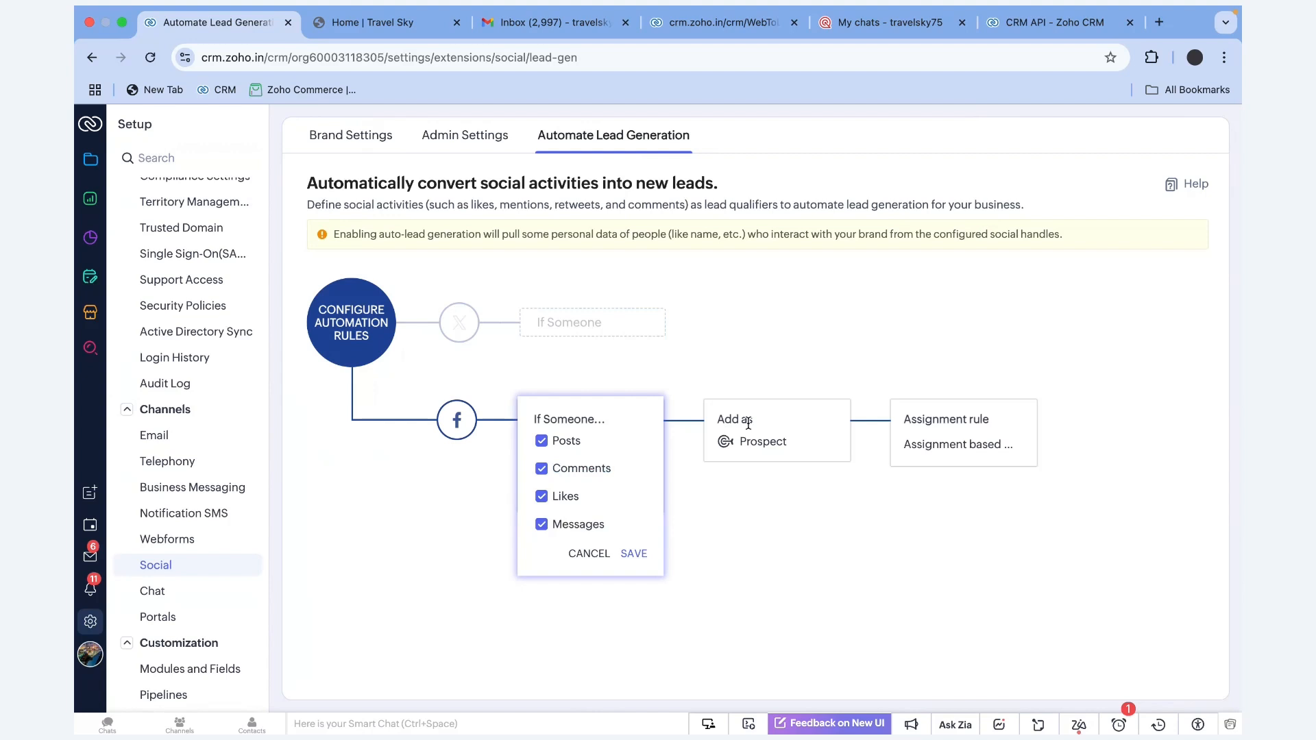
double_click(801, 447)
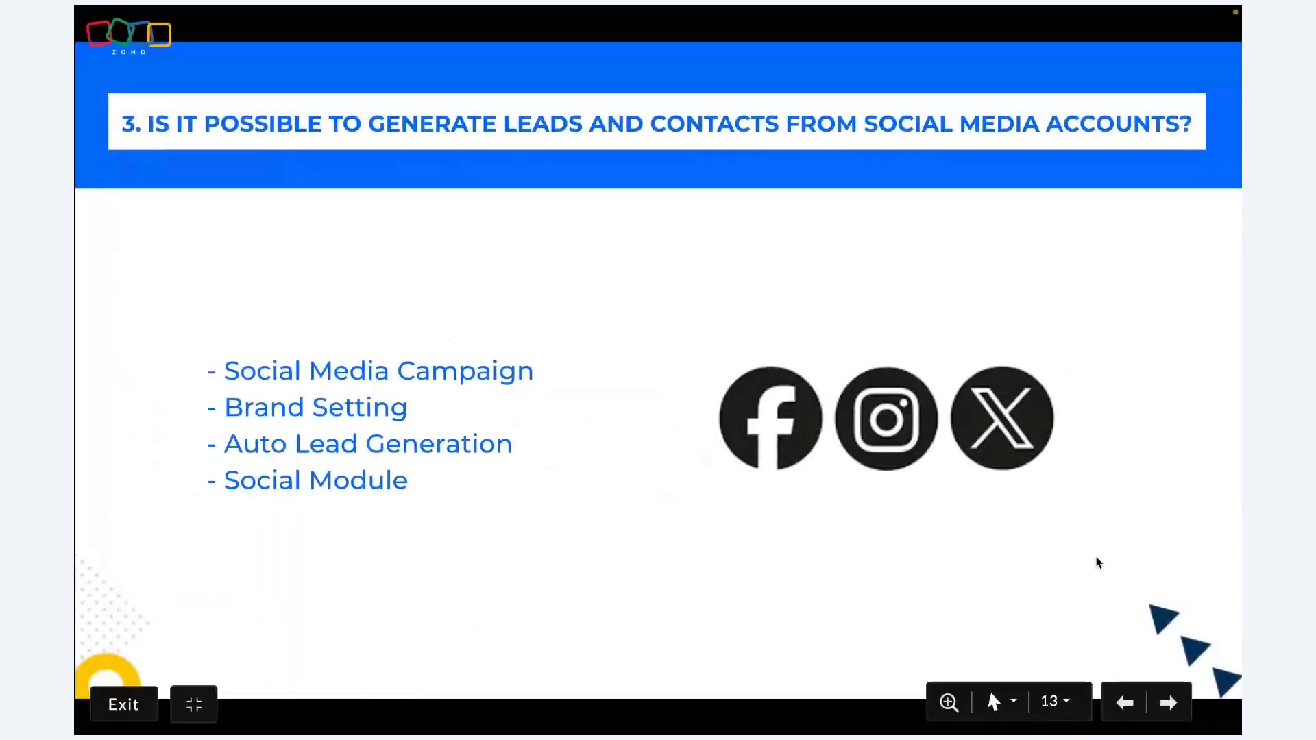
Advance to slide 14 on converting website visitors, then bring up the Travel Sky site
key("Right")
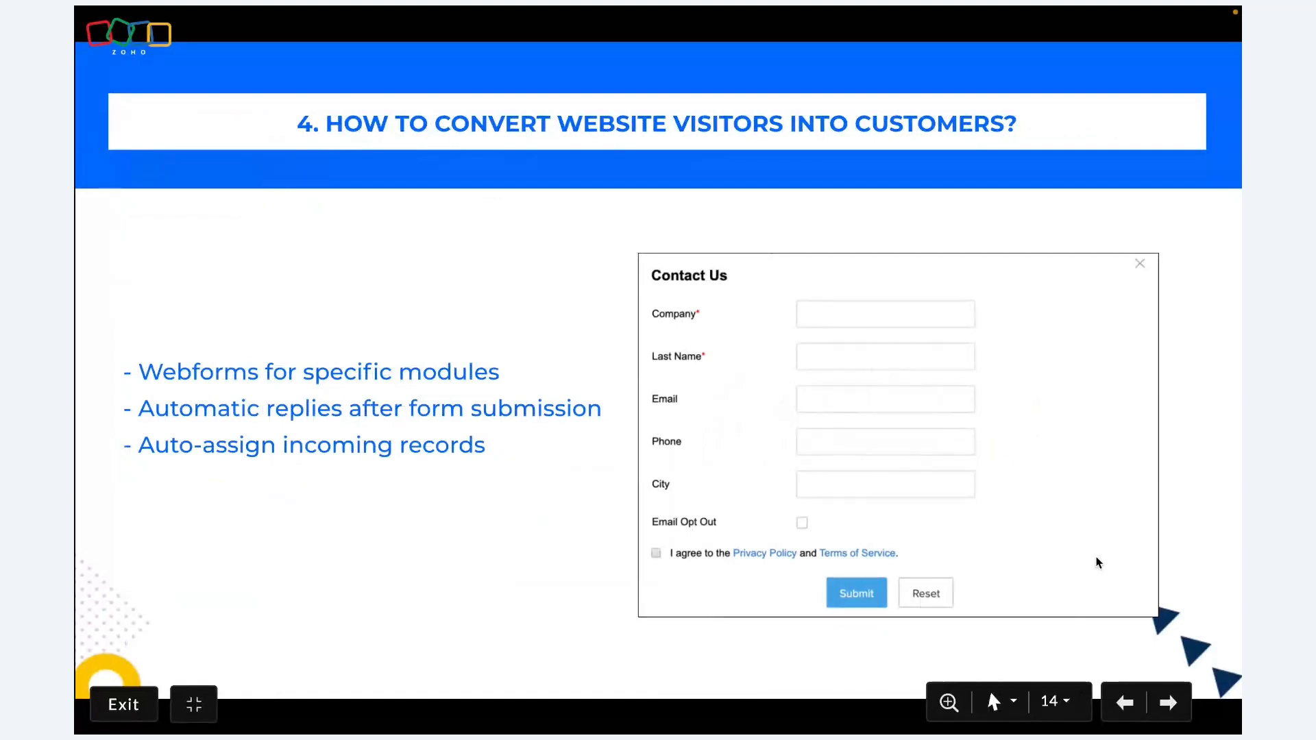
key("ctrl+Left")
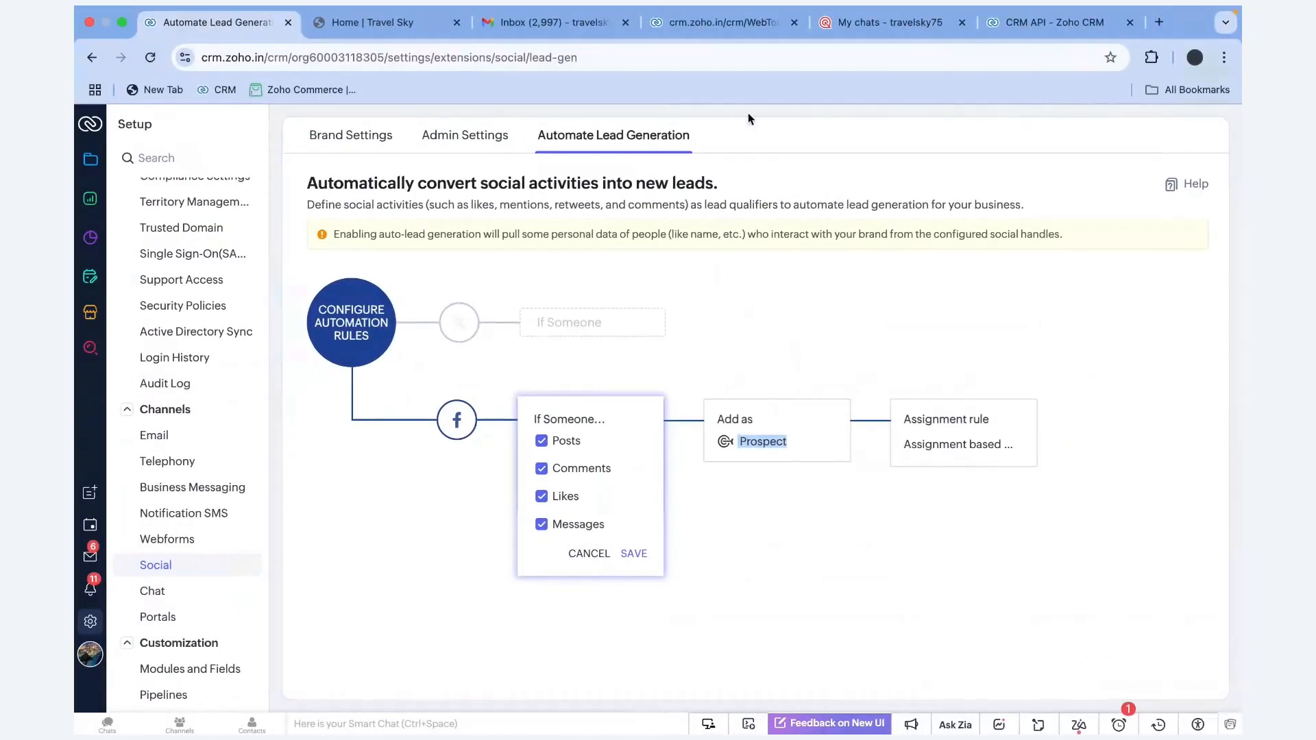
left_click(374, 23)
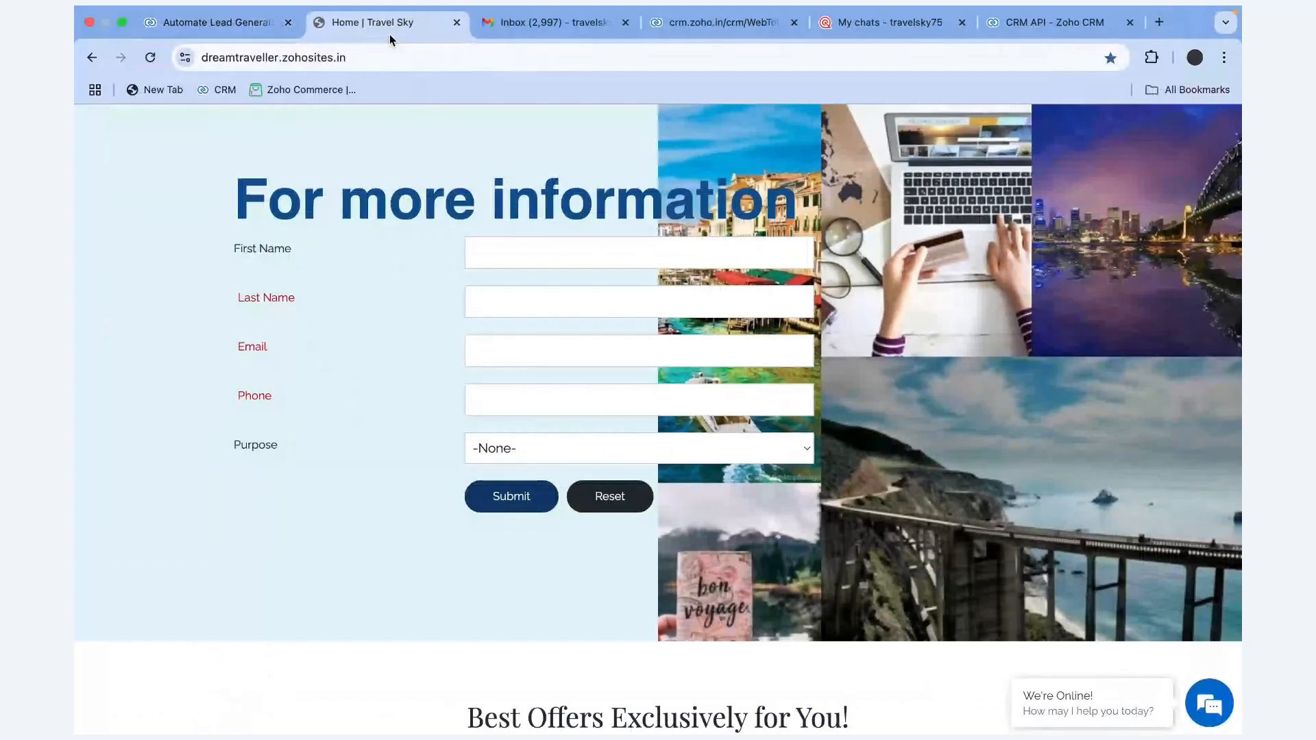
left_click_drag(232, 241, 284, 443)
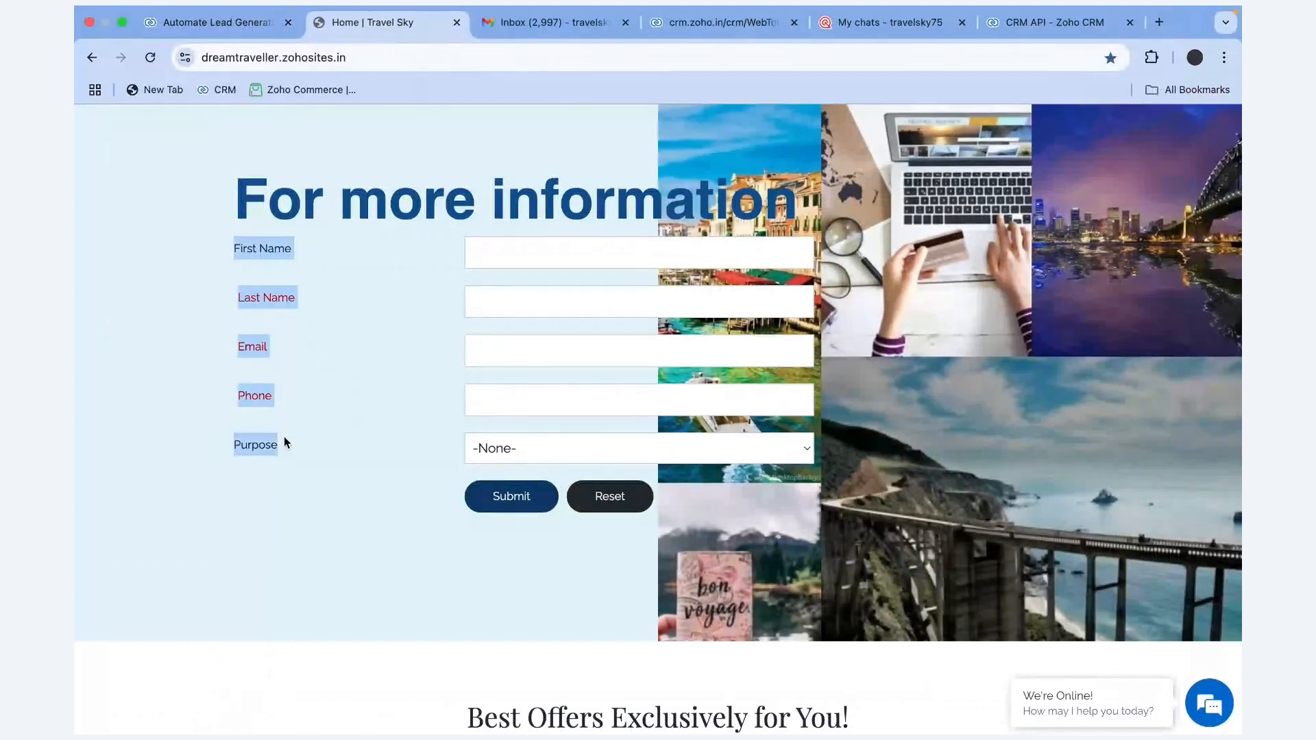
scroll(445, 434, "down", 1)
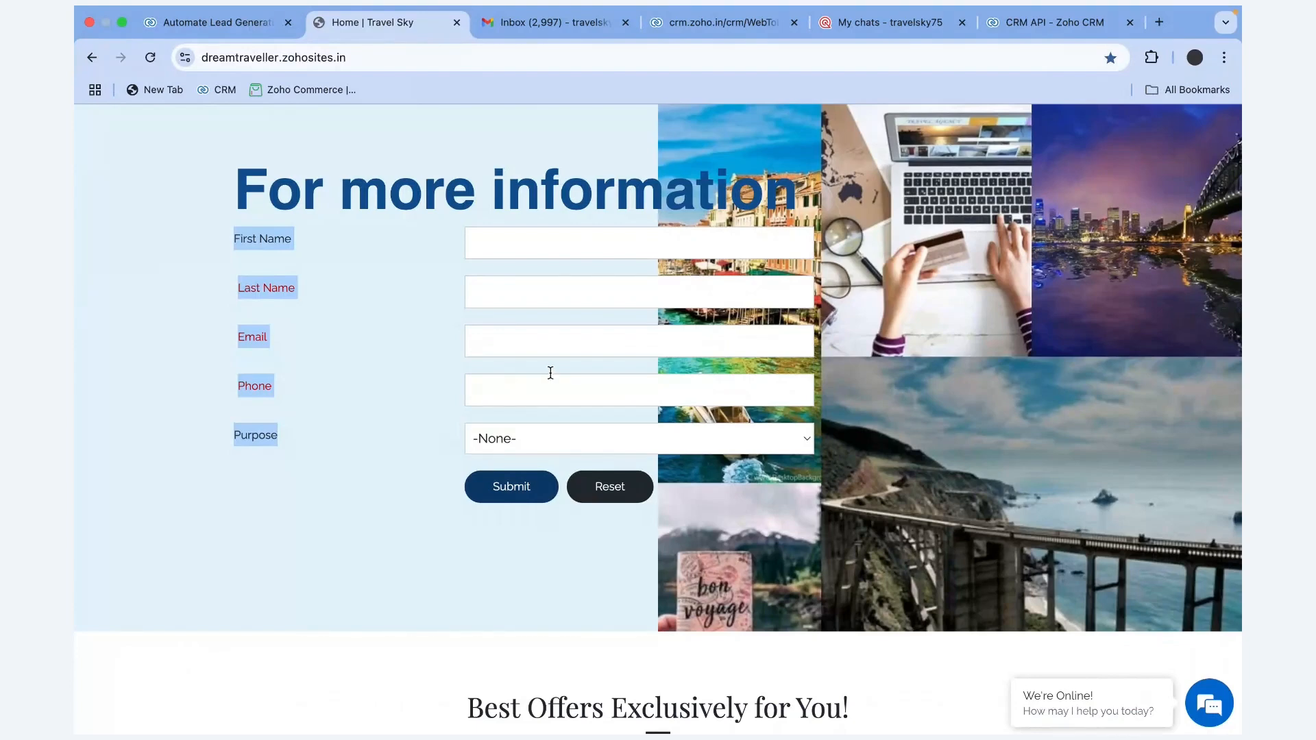
scroll(550, 372, "down", 2)
scroll(545, 370, "down", 15)
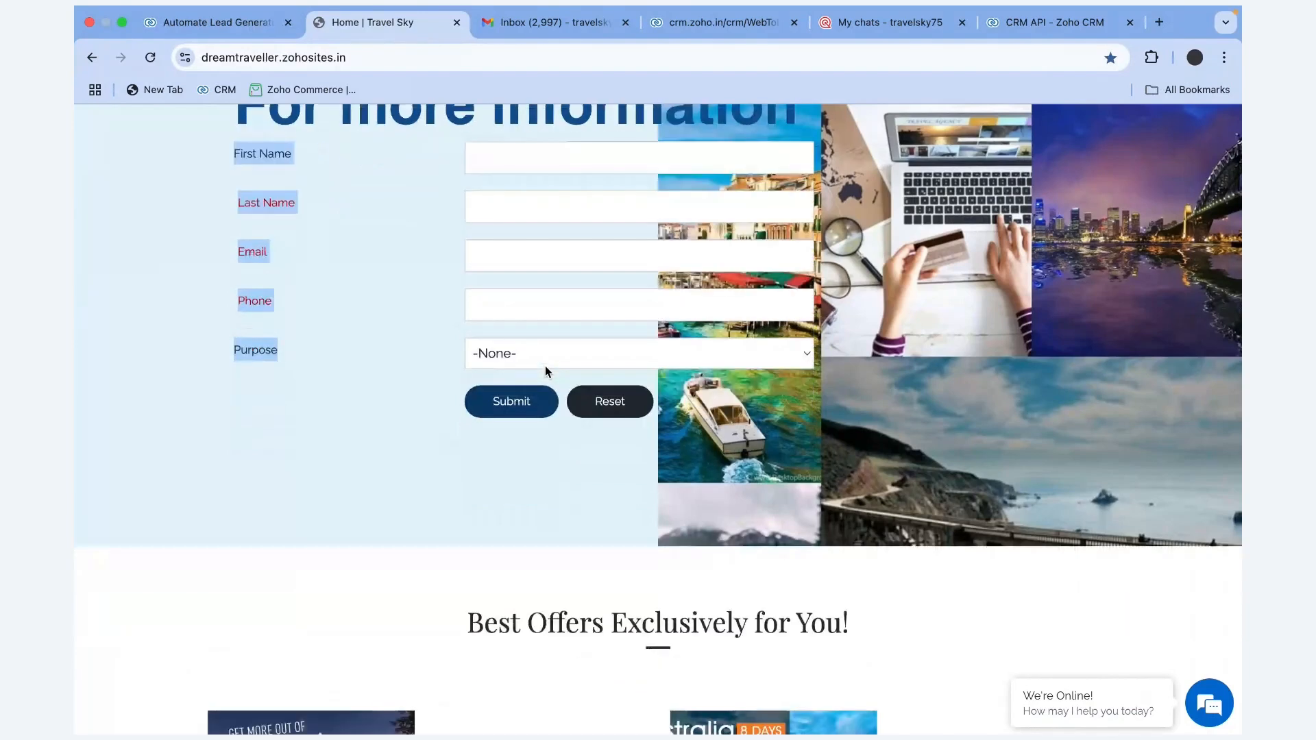
scroll(748, 544, "up", 15)
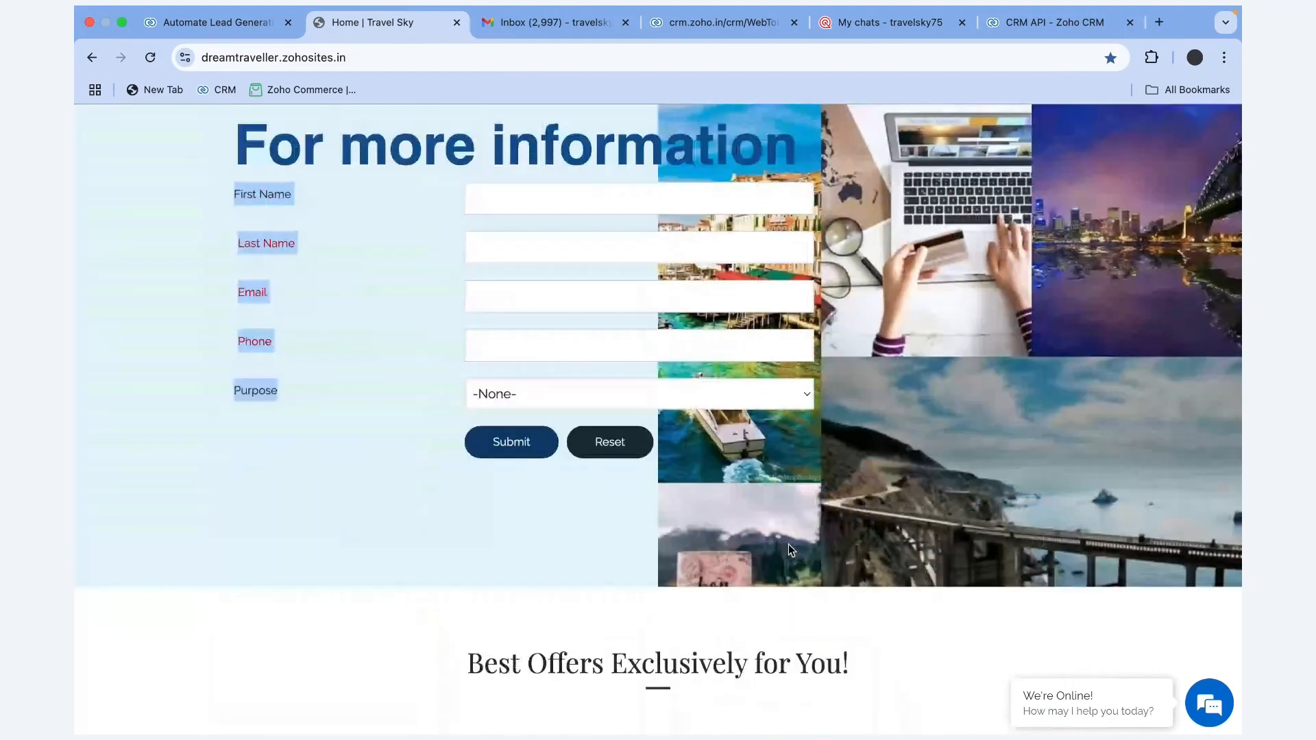
scroll(789, 545, "up", 5)
scroll(788, 545, "down", 6)
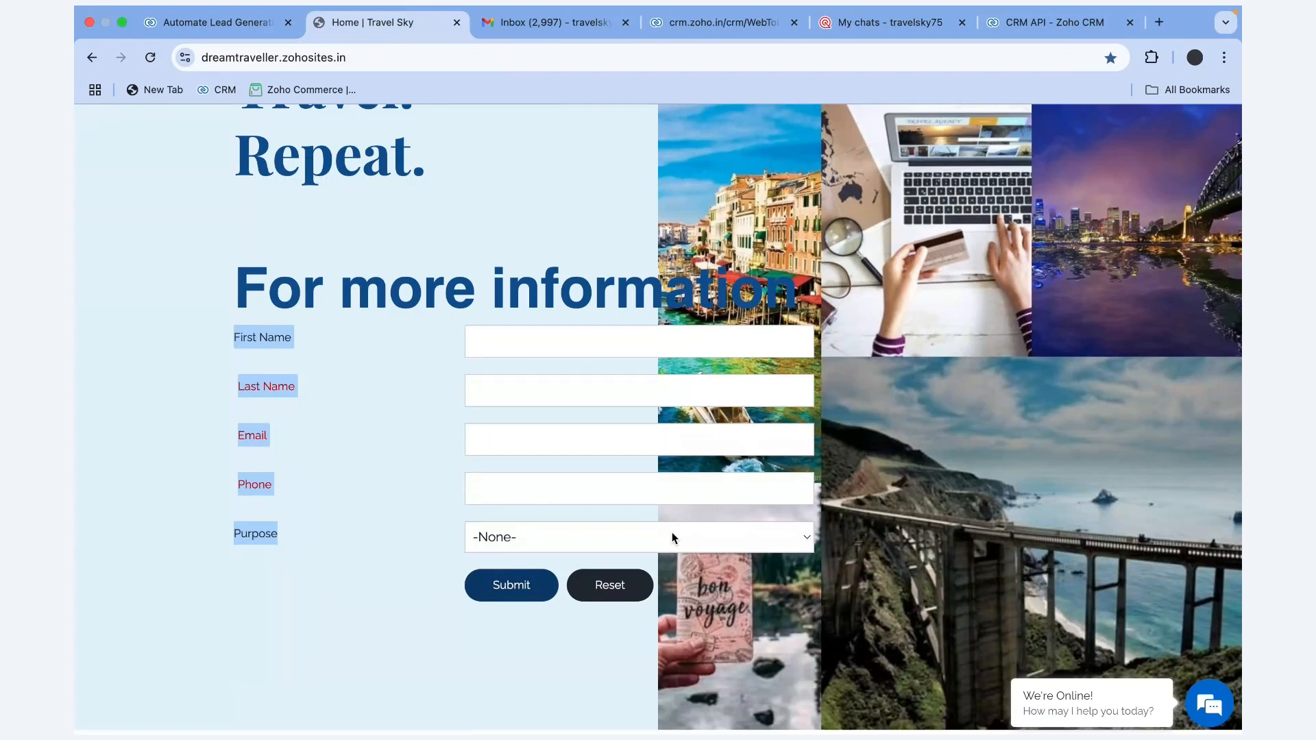
scroll(672, 532, "down", 15)
scroll(672, 532, "up", 20)
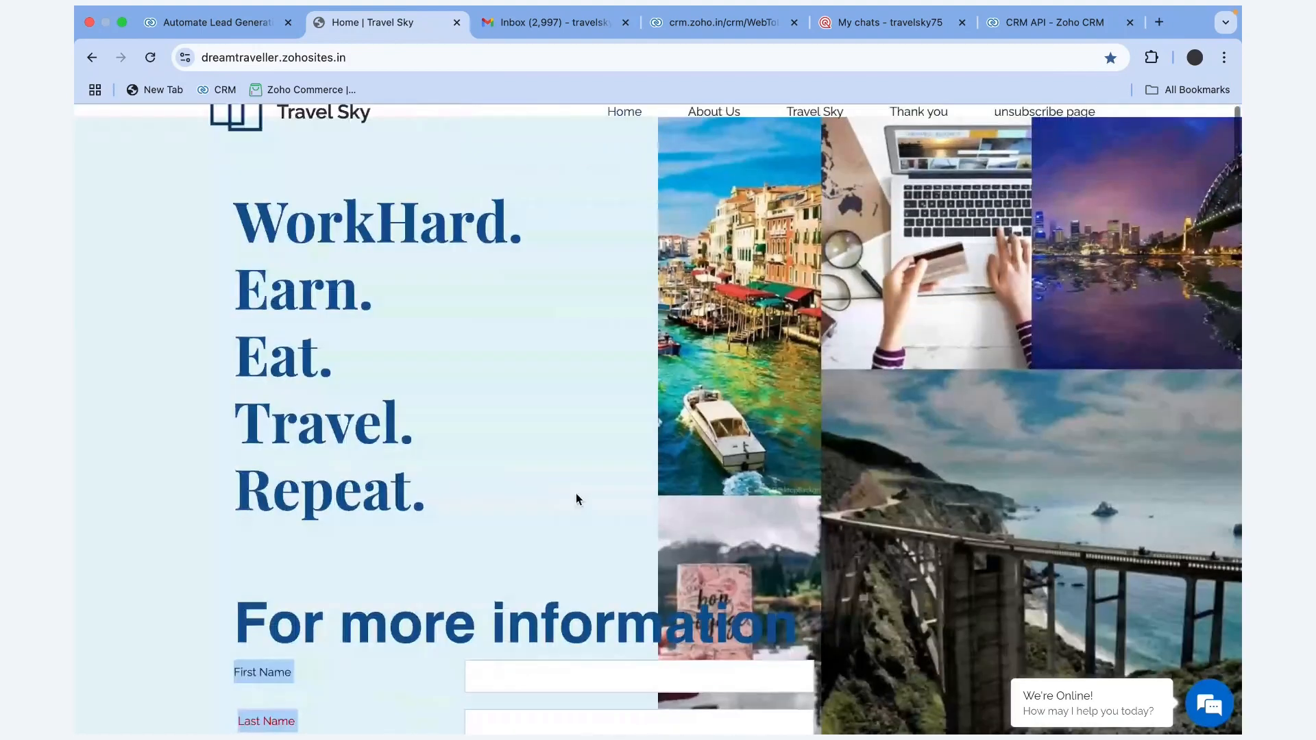
scroll(588, 614, "down", 3)
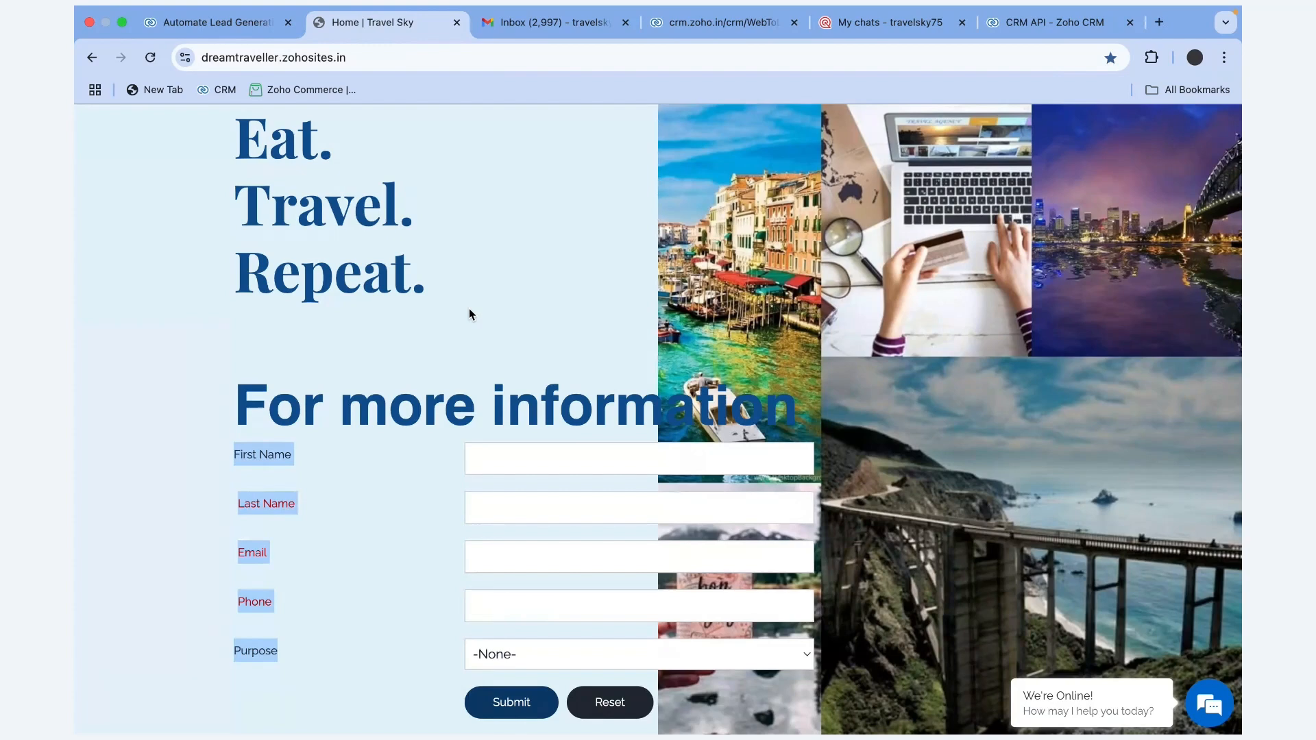
scroll(469, 314, "down", 8)
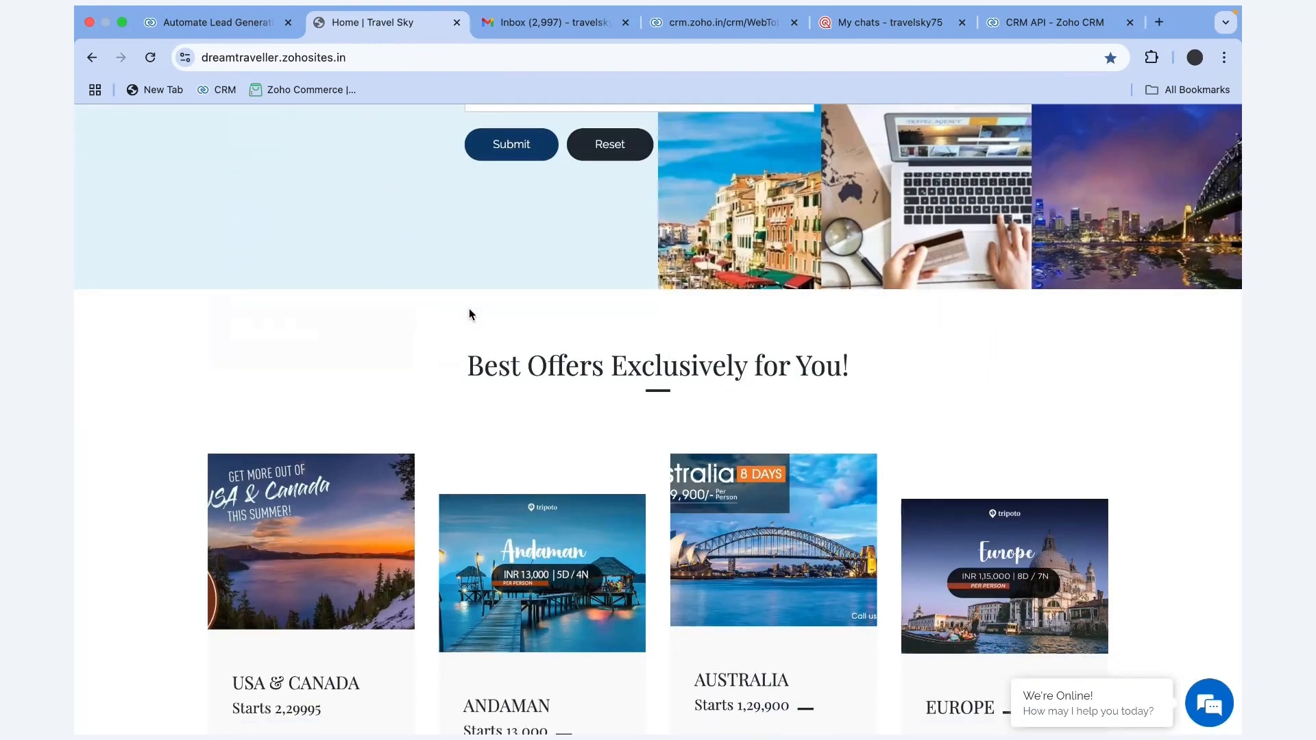
scroll(469, 314, "down", 7)
scroll(469, 314, "down", 1)
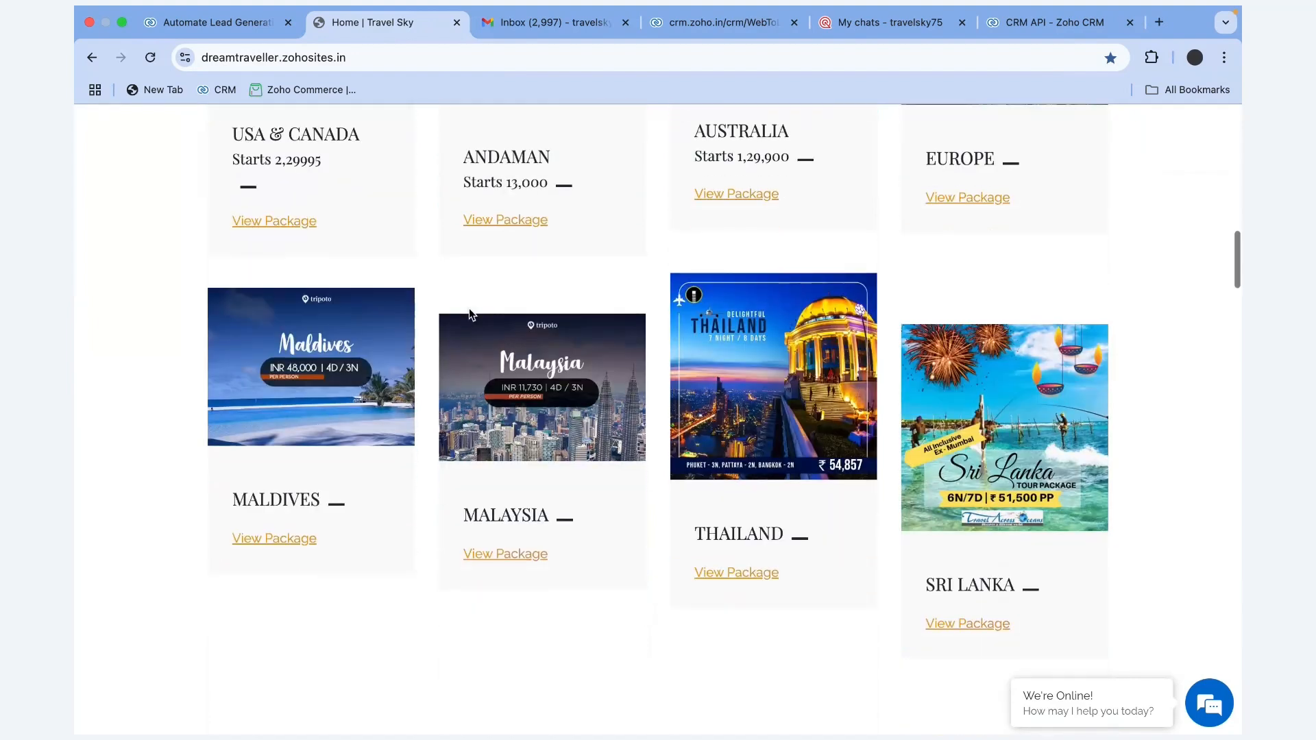
scroll(470, 314, "down", 15)
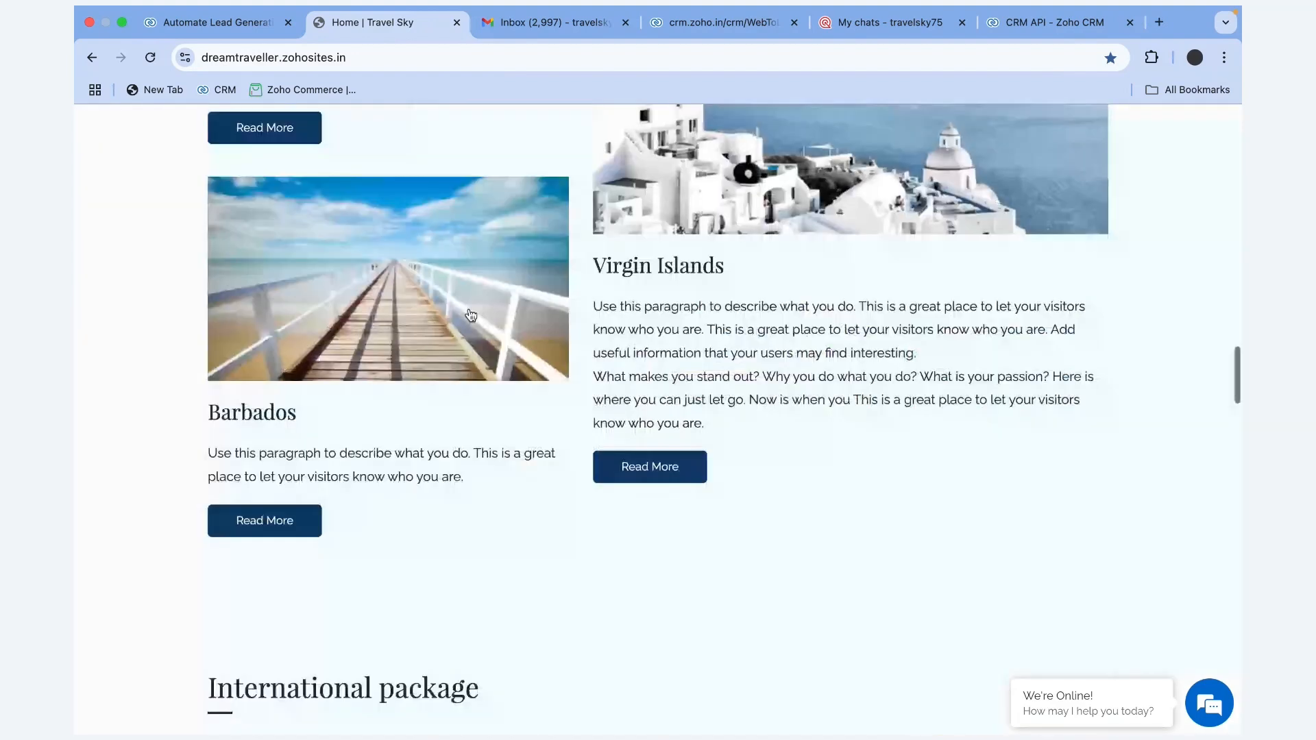
scroll(471, 315, "down", 8)
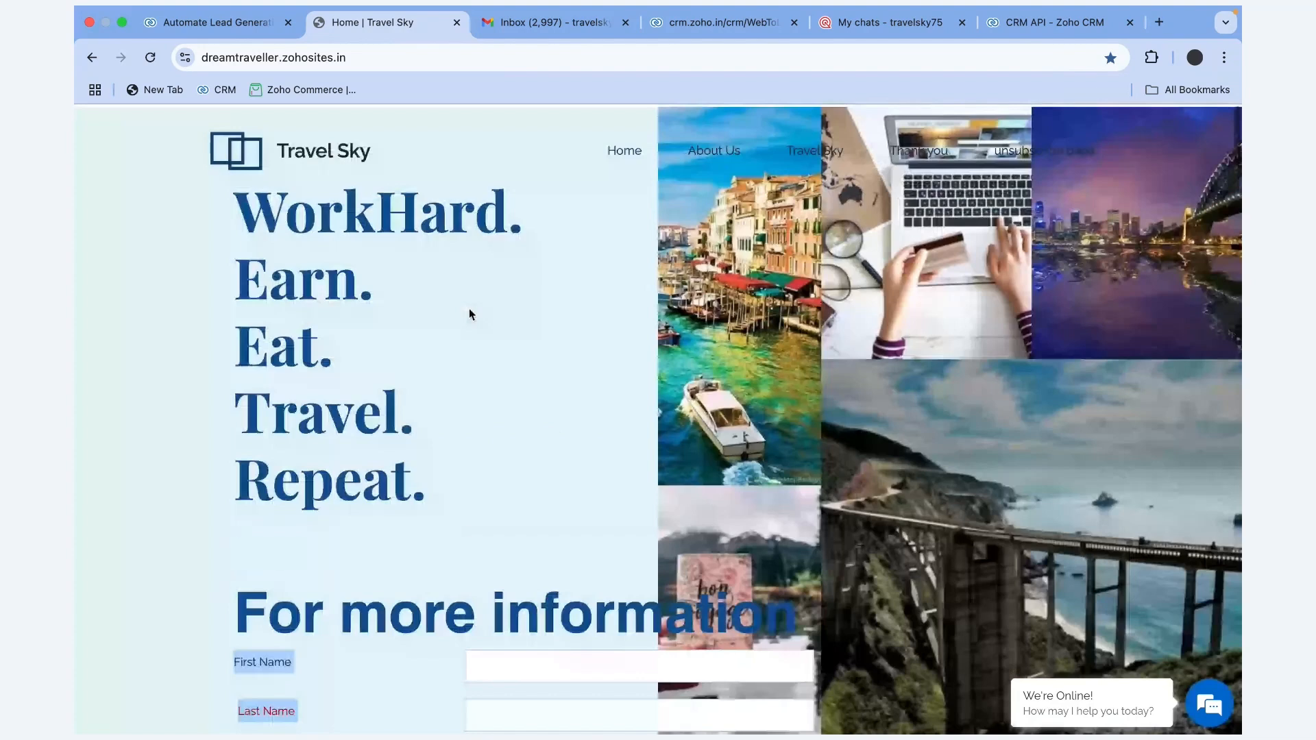
scroll(470, 314, "down", 4)
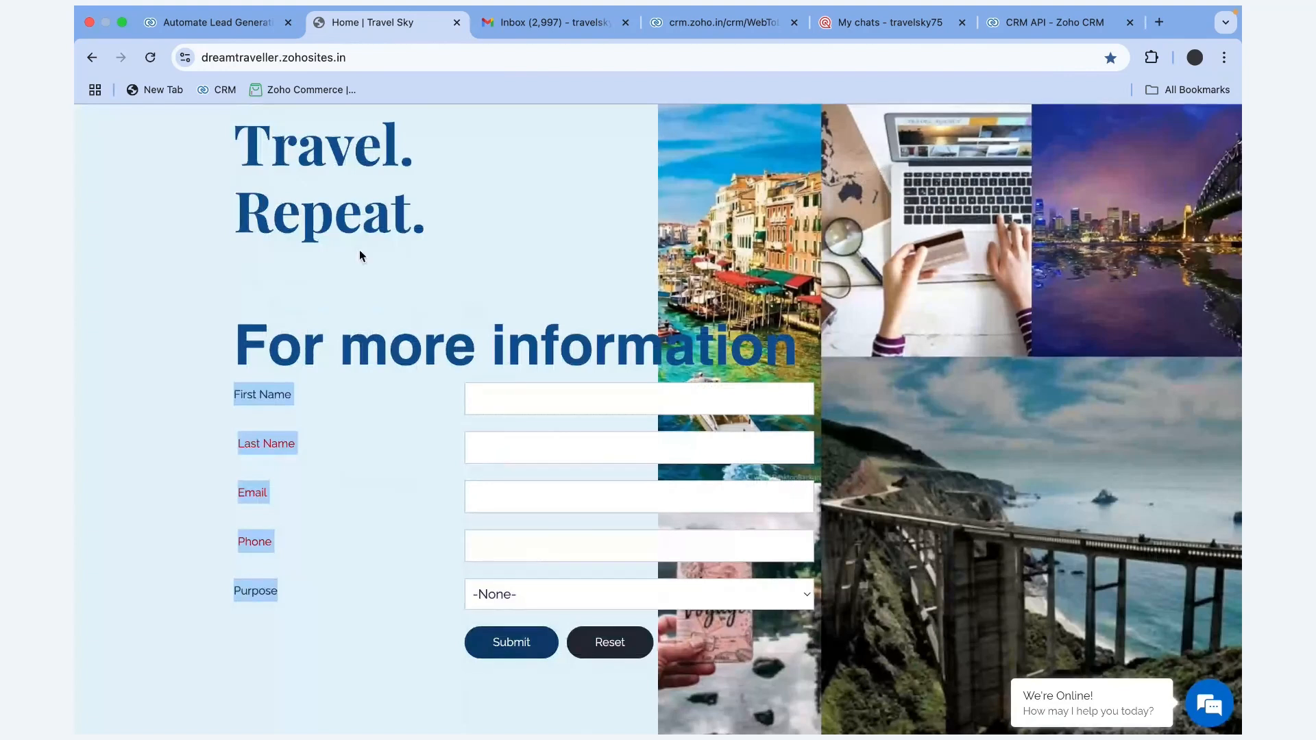
Go to Setup > Channels > Webforms and preview the Lead Generation form
left_click(247, 31)
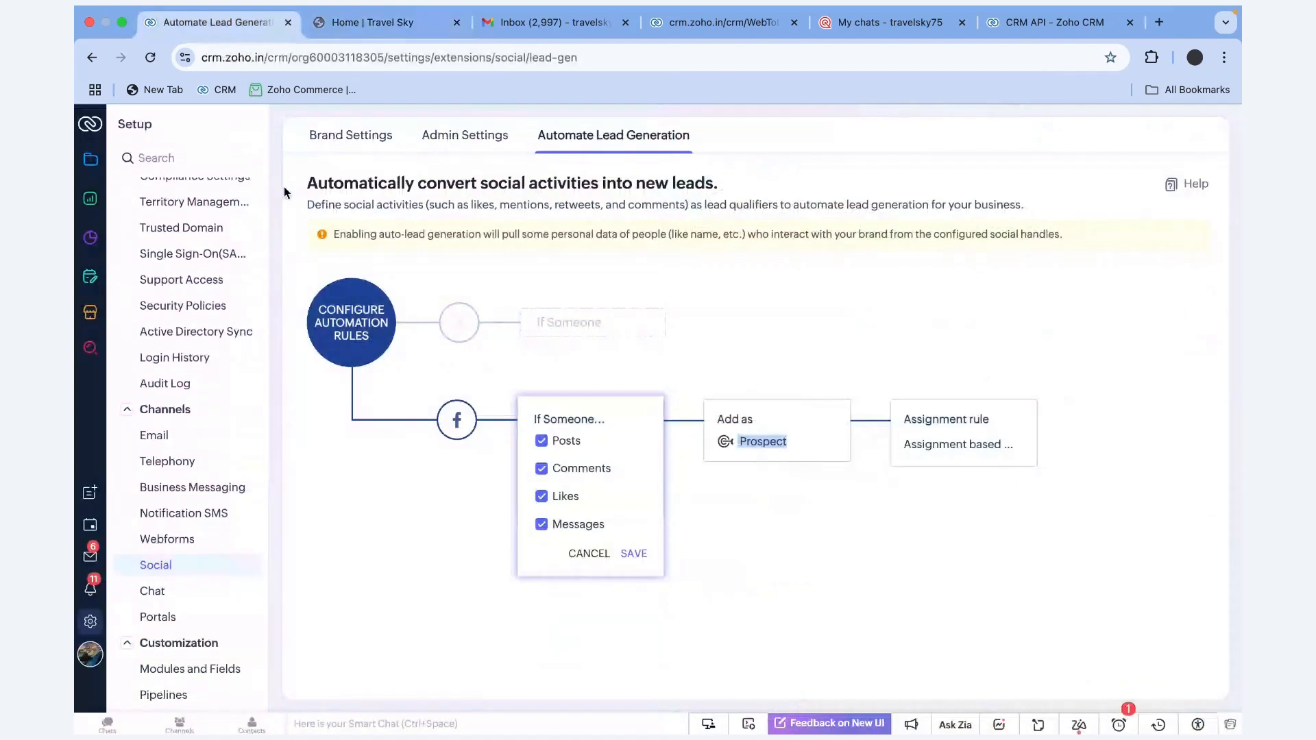
left_click(183, 536)
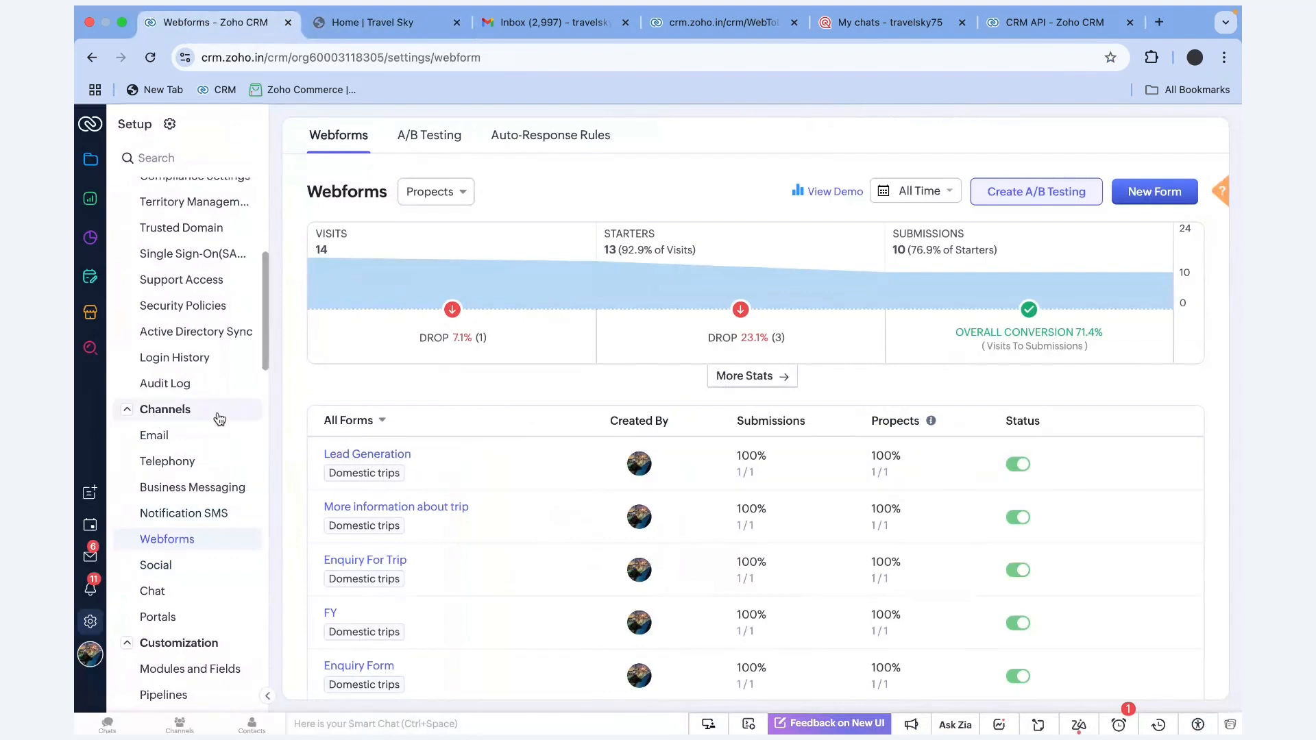
left_click_drag(219, 419, 130, 418)
left_click(131, 418)
left_click(175, 415)
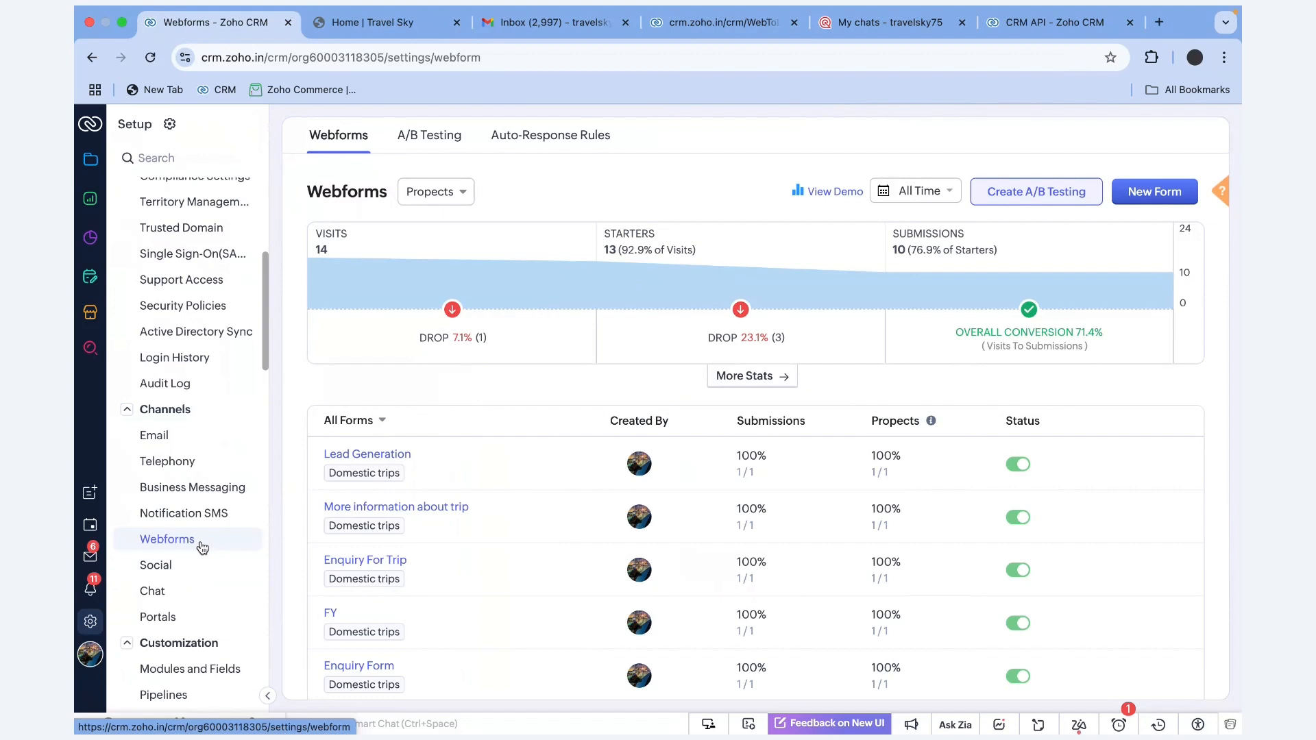
left_click_drag(201, 547, 146, 546)
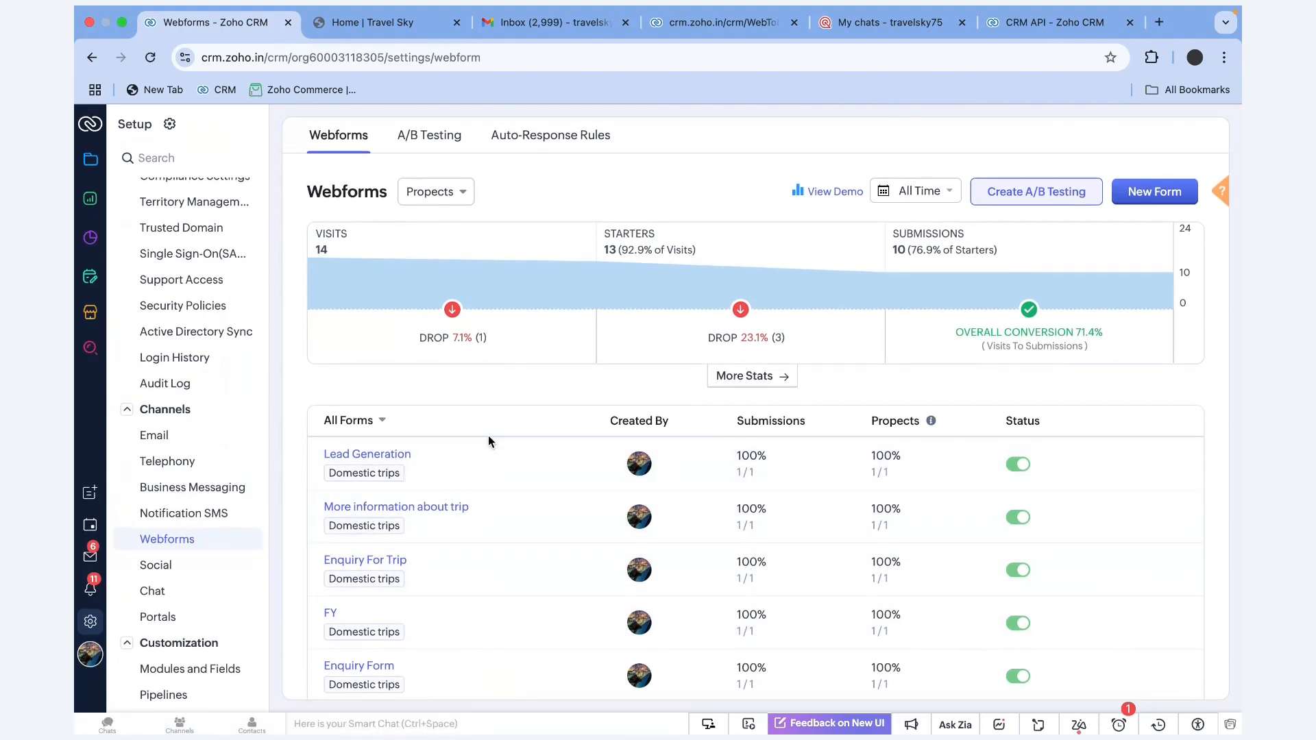
left_click(393, 456)
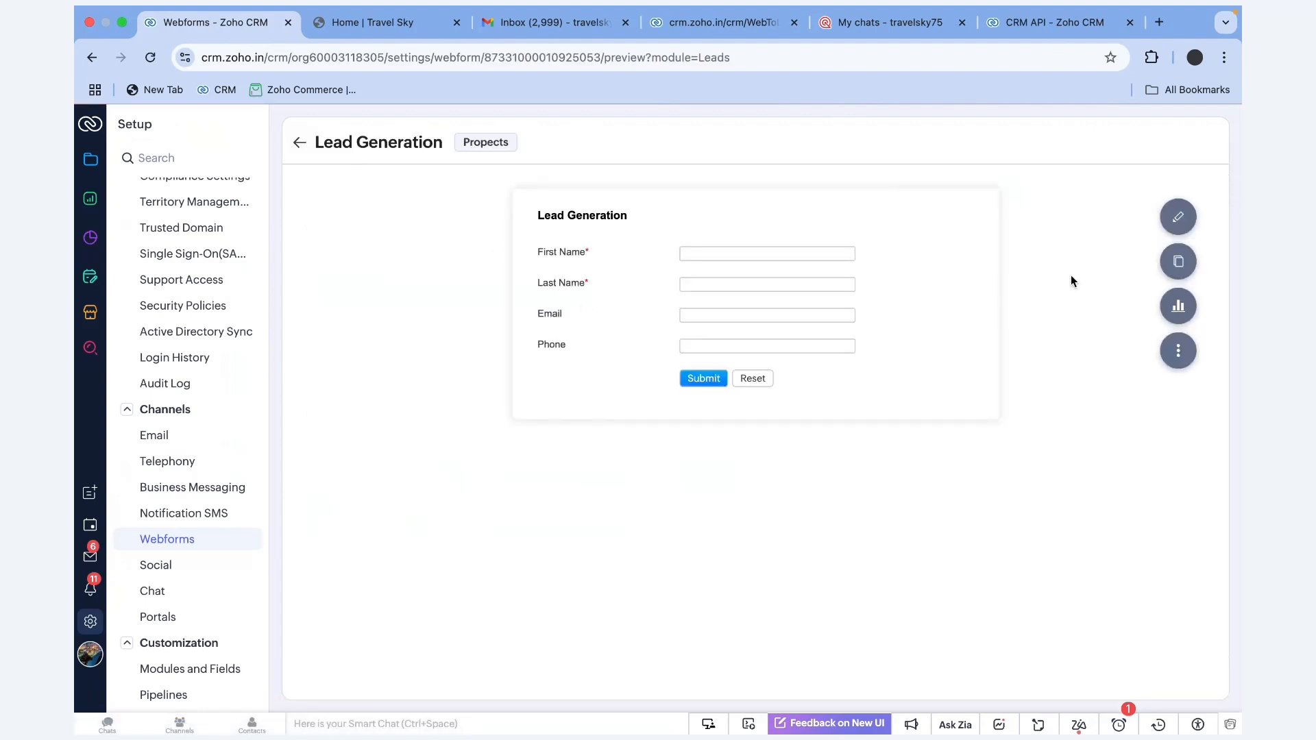
Edit the Lead Generation form, place No of traveller above Phone, and continue
left_click(1178, 218)
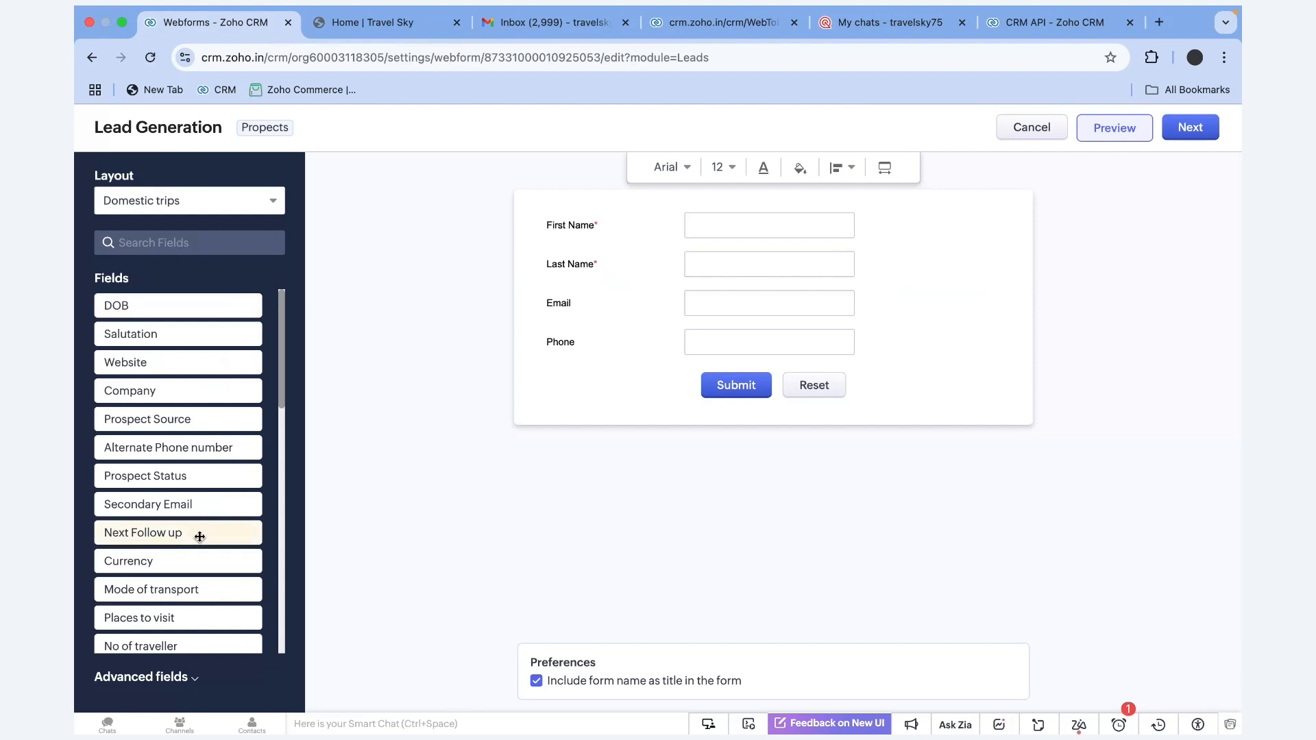
scroll(199, 608, "down", 4)
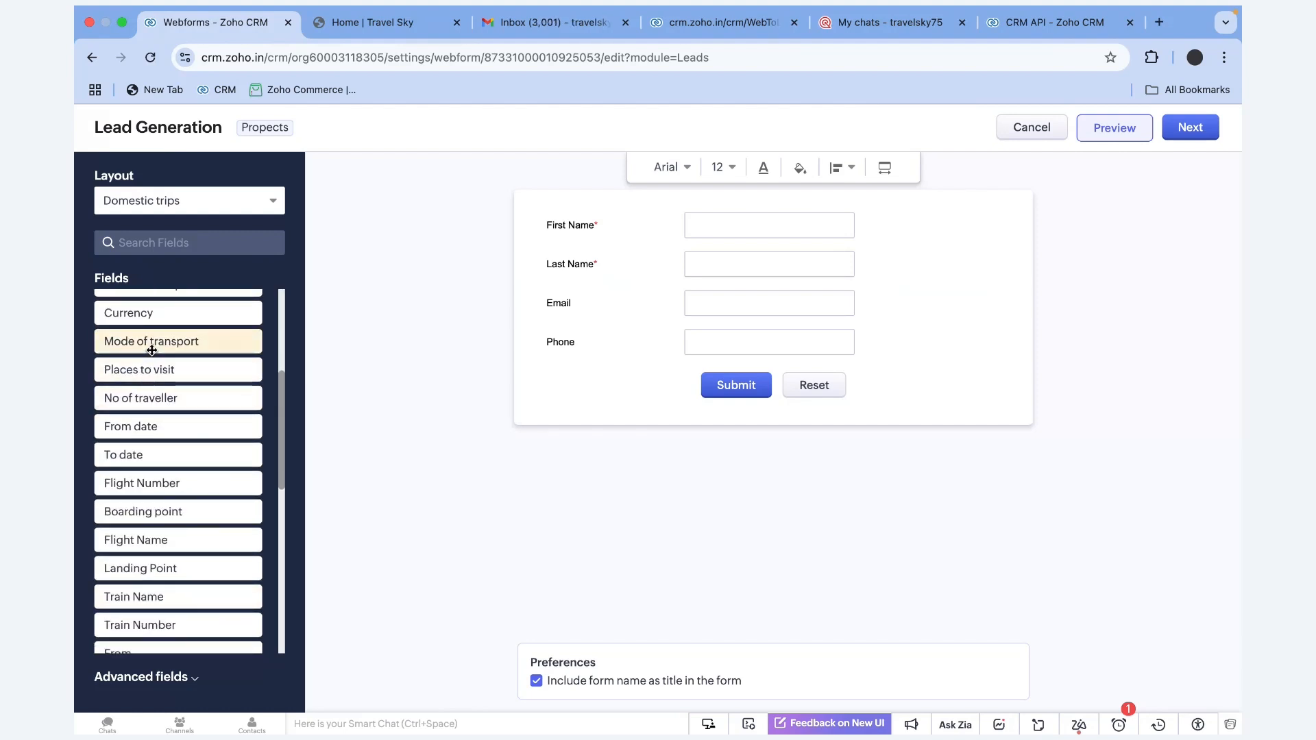
left_click_drag(150, 398, 598, 340)
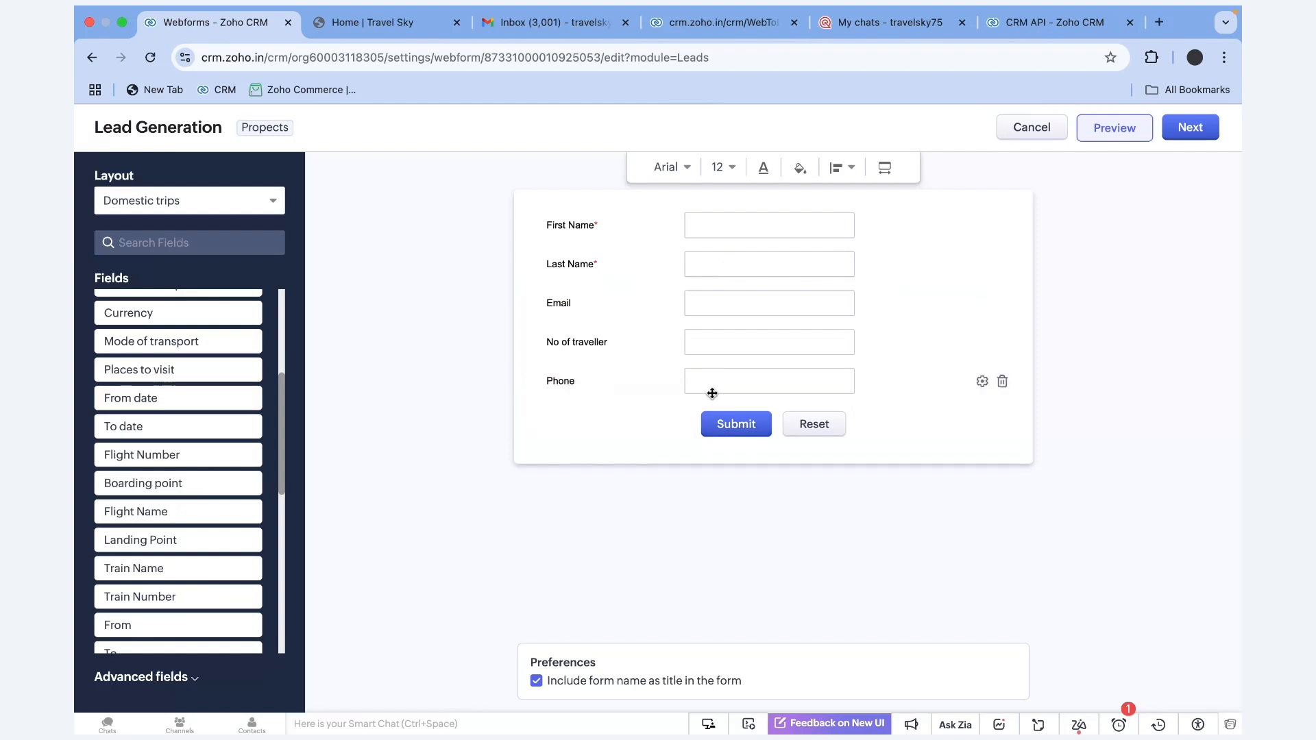
left_click(1199, 127)
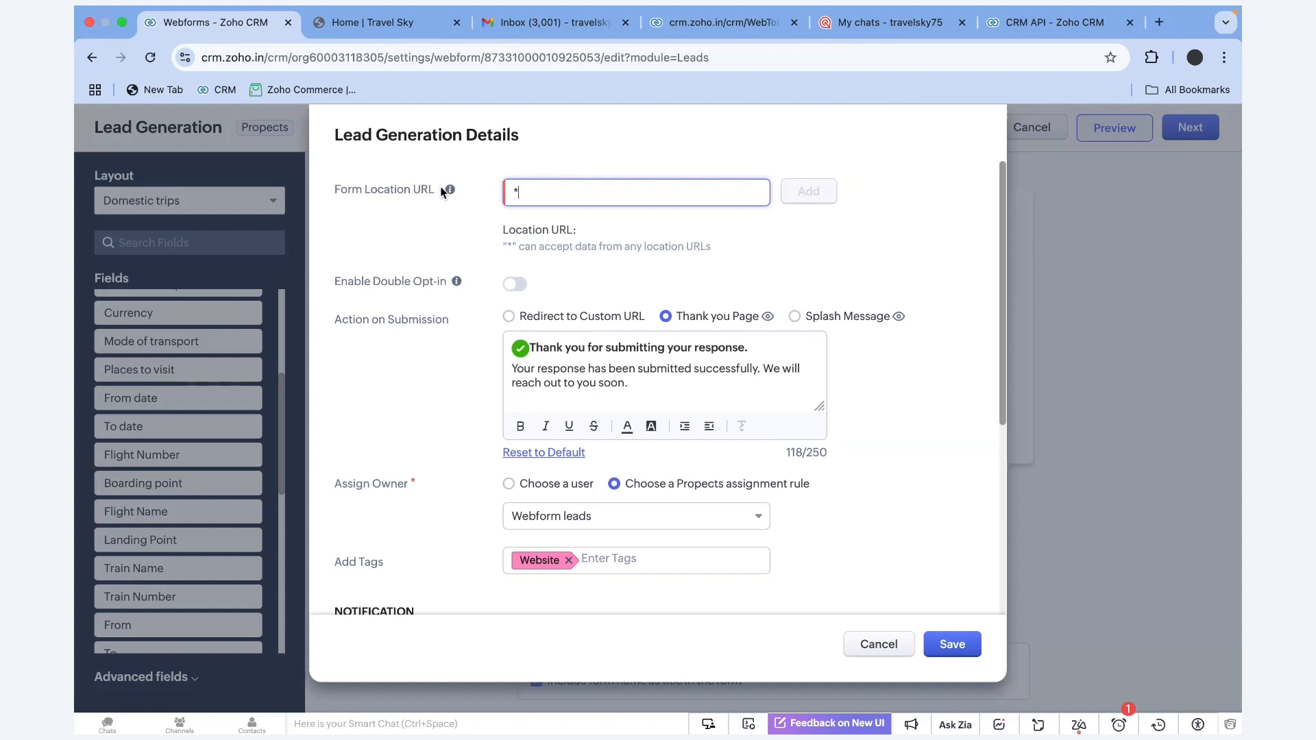
Replace the form location URL with the pasted Travel Sky website address
left_click_drag(439, 190, 323, 190)
left_click(529, 192)
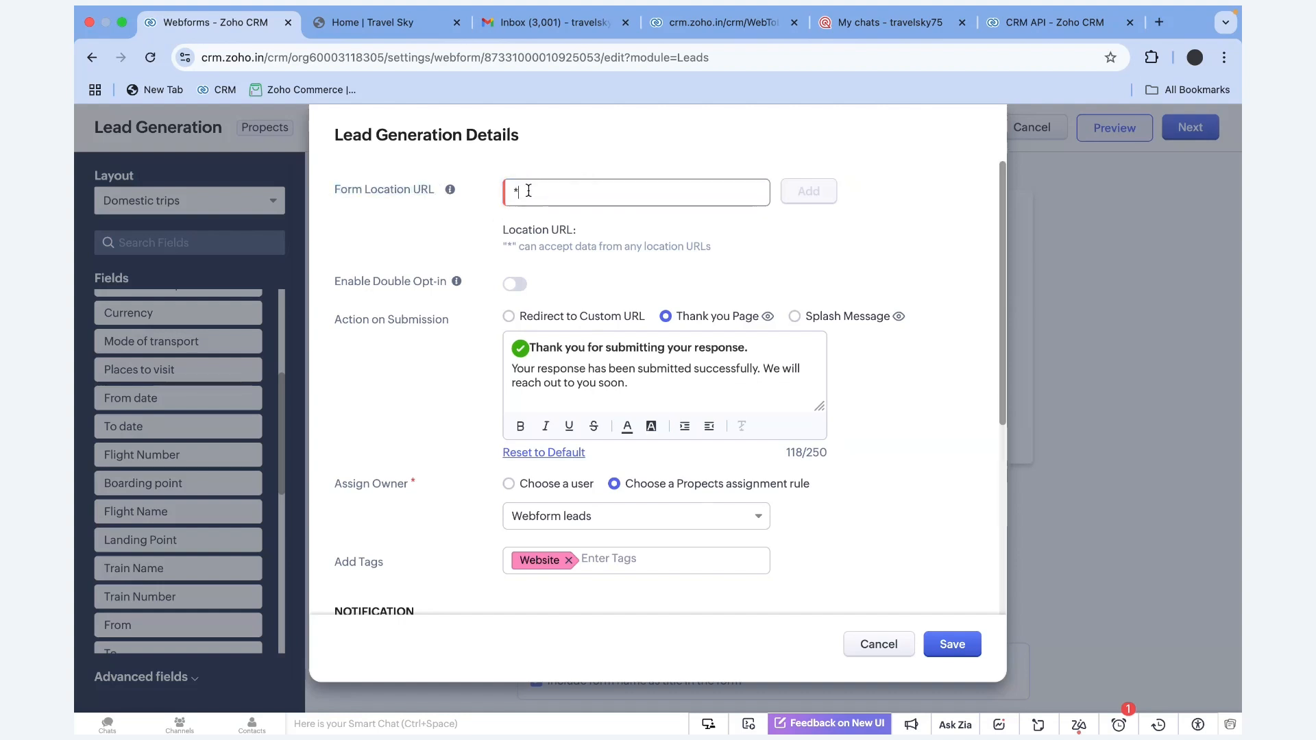
key("BackSpace")
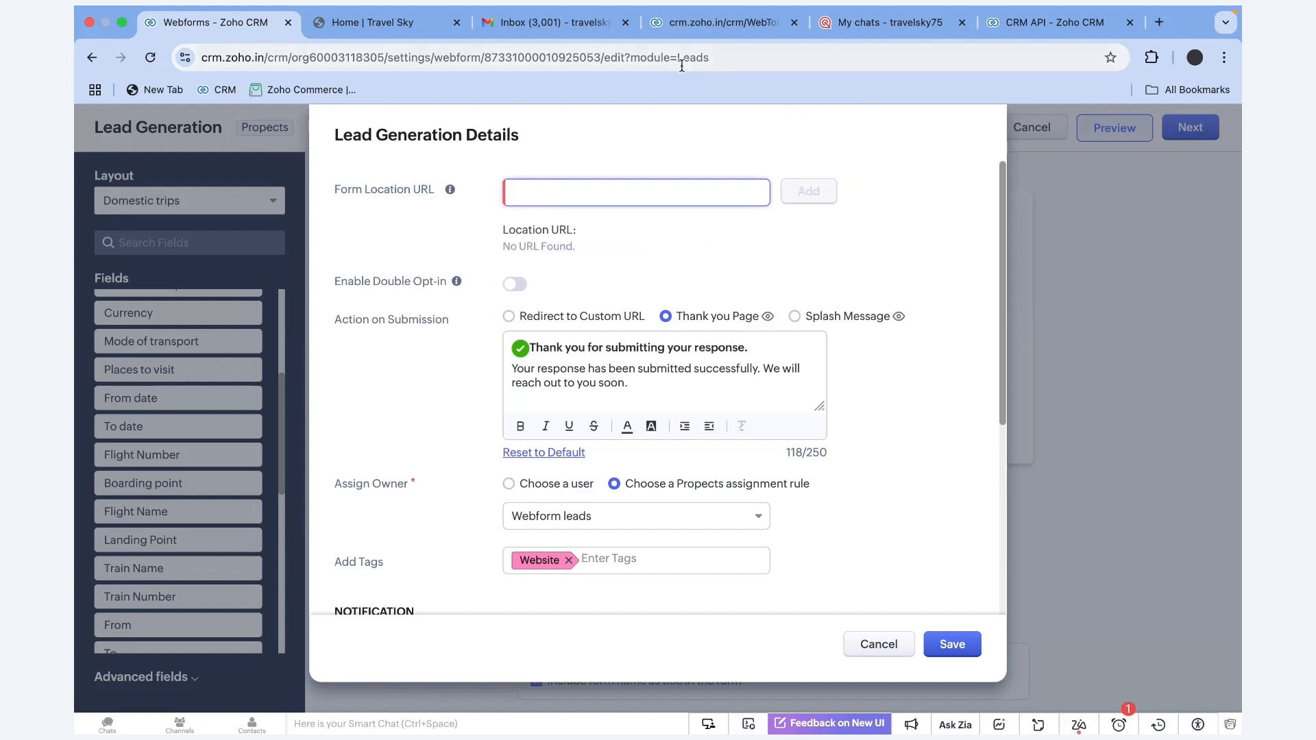
left_click(421, 22)
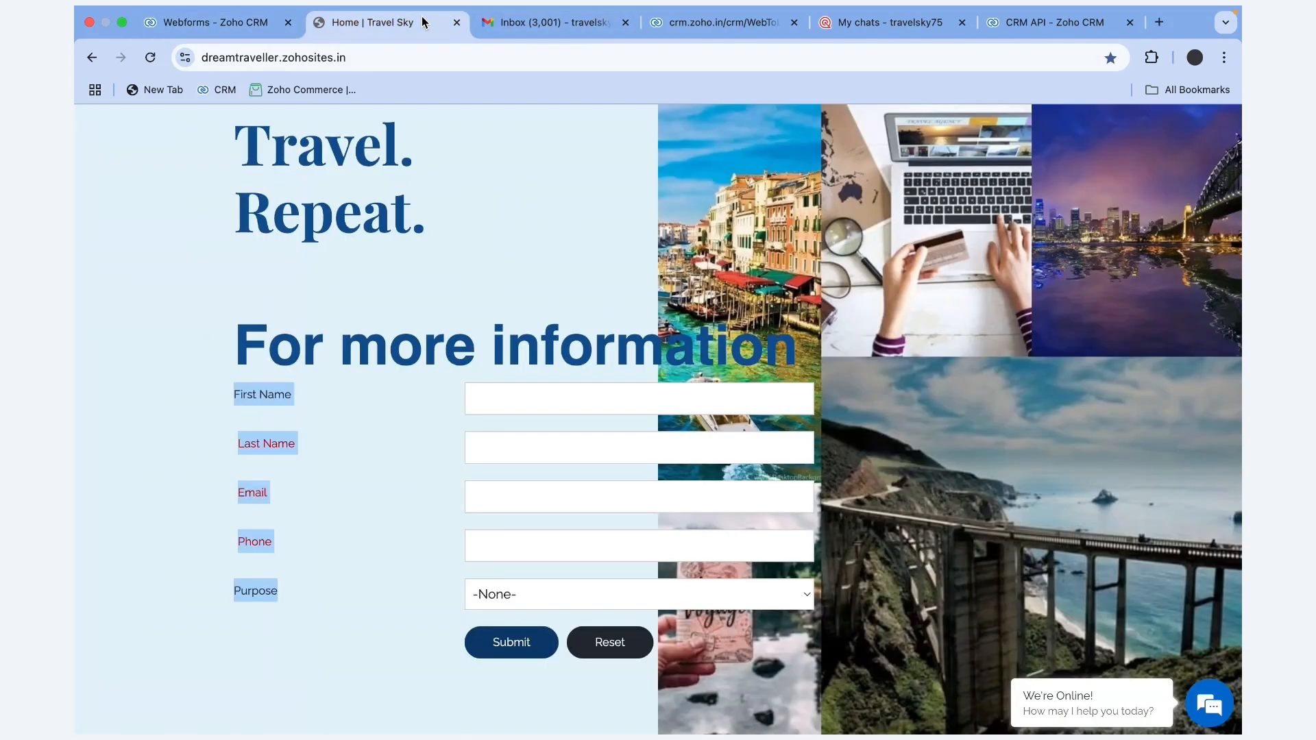
left_click(213, 23)
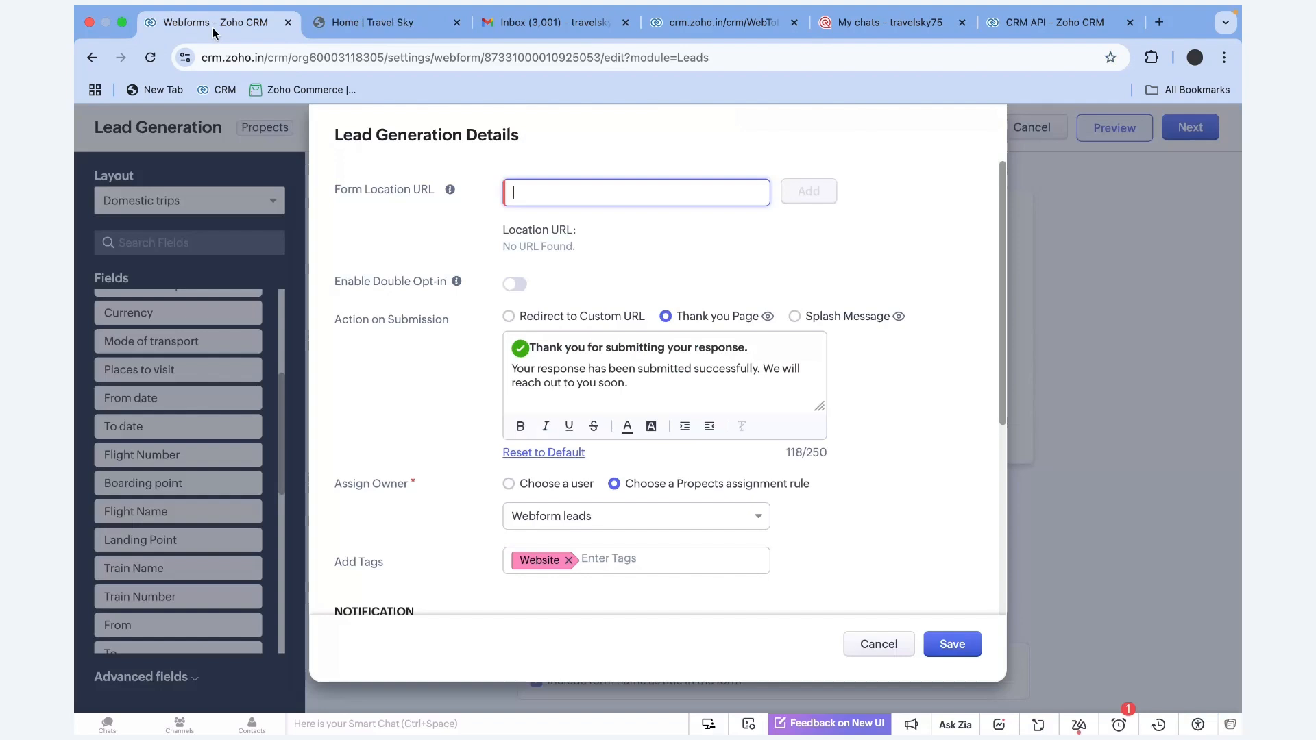
type("https://dreamtraveller.zohosites.in/")
left_click(809, 193)
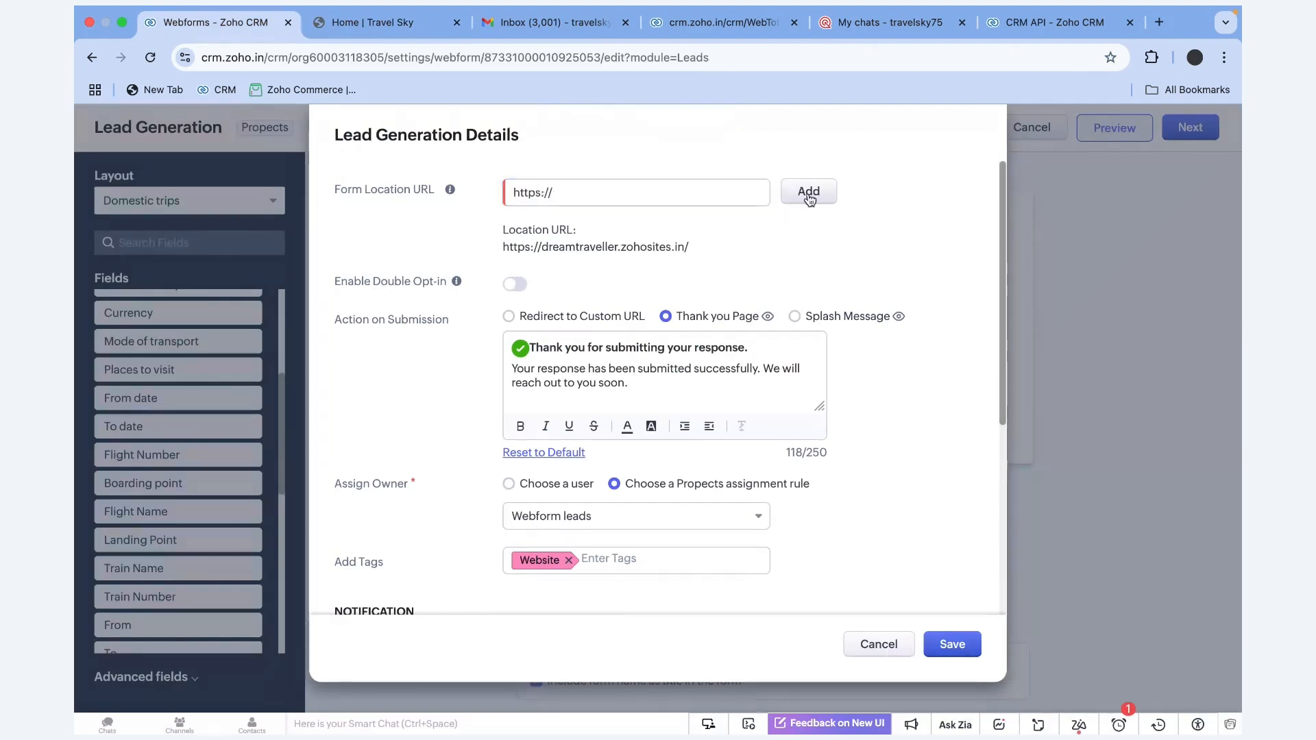
Set the form location to * and confirm accepting submissions from any location
left_click_drag(679, 199, 491, 197)
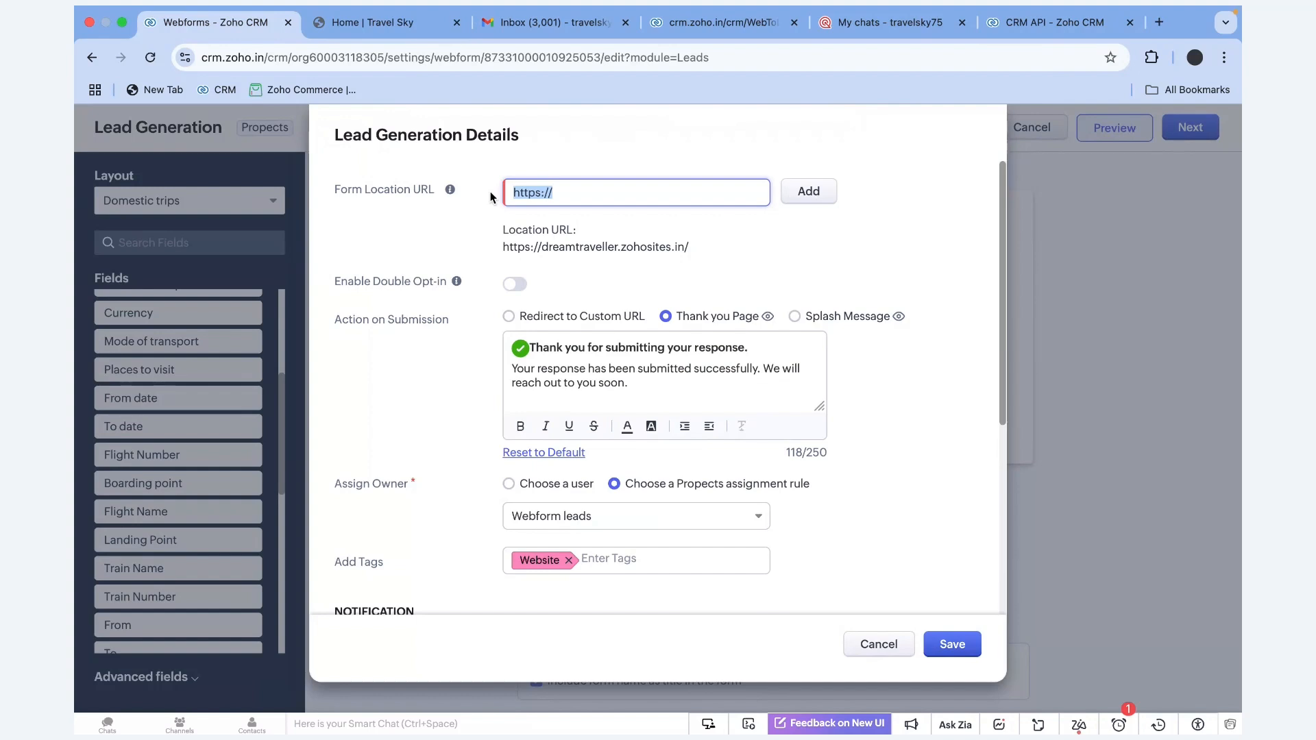
key("BackSpace")
type("*")
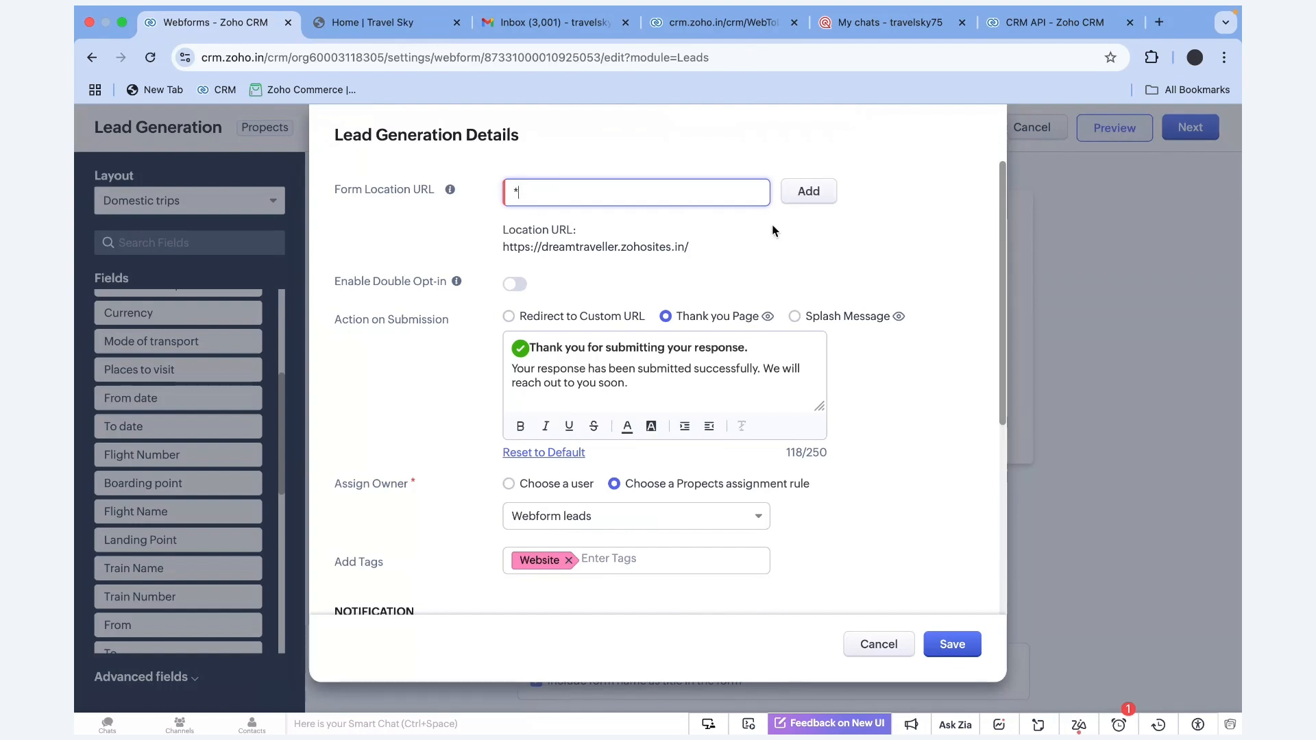
left_click(809, 192)
left_click(651, 196)
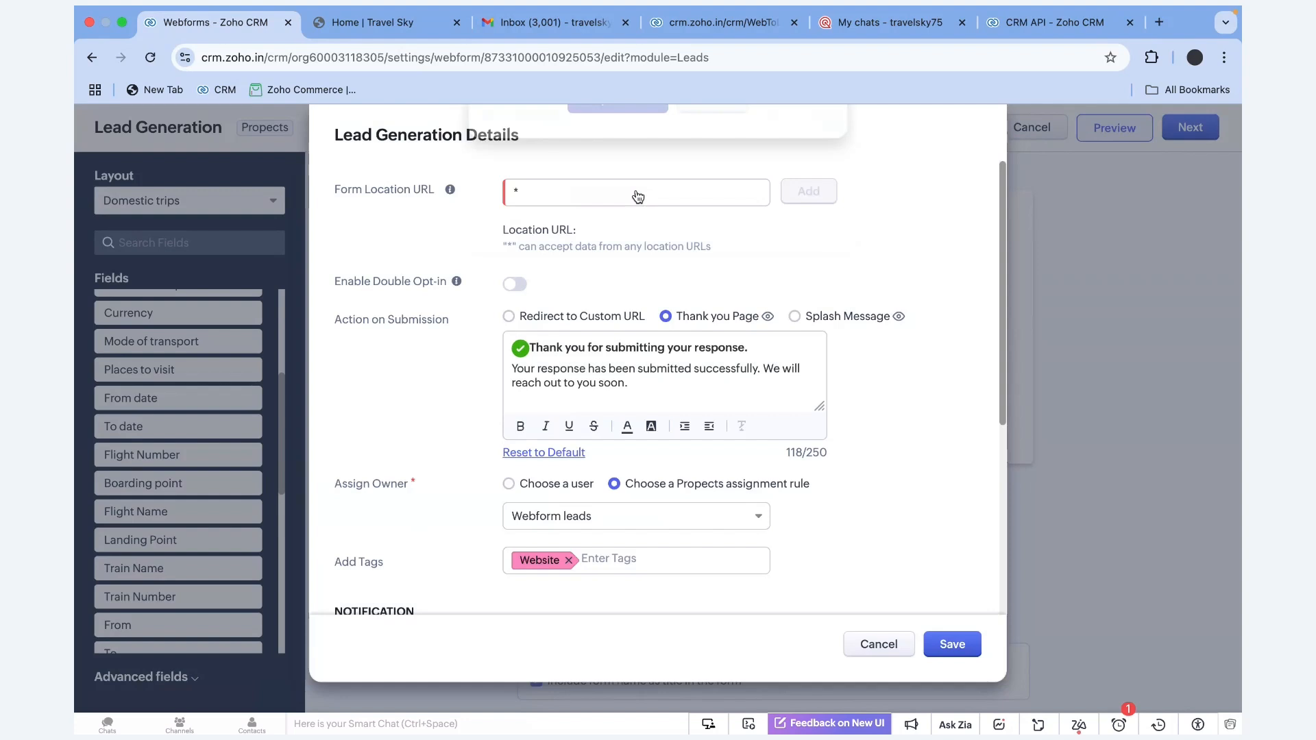
left_click_drag(518, 248, 687, 250)
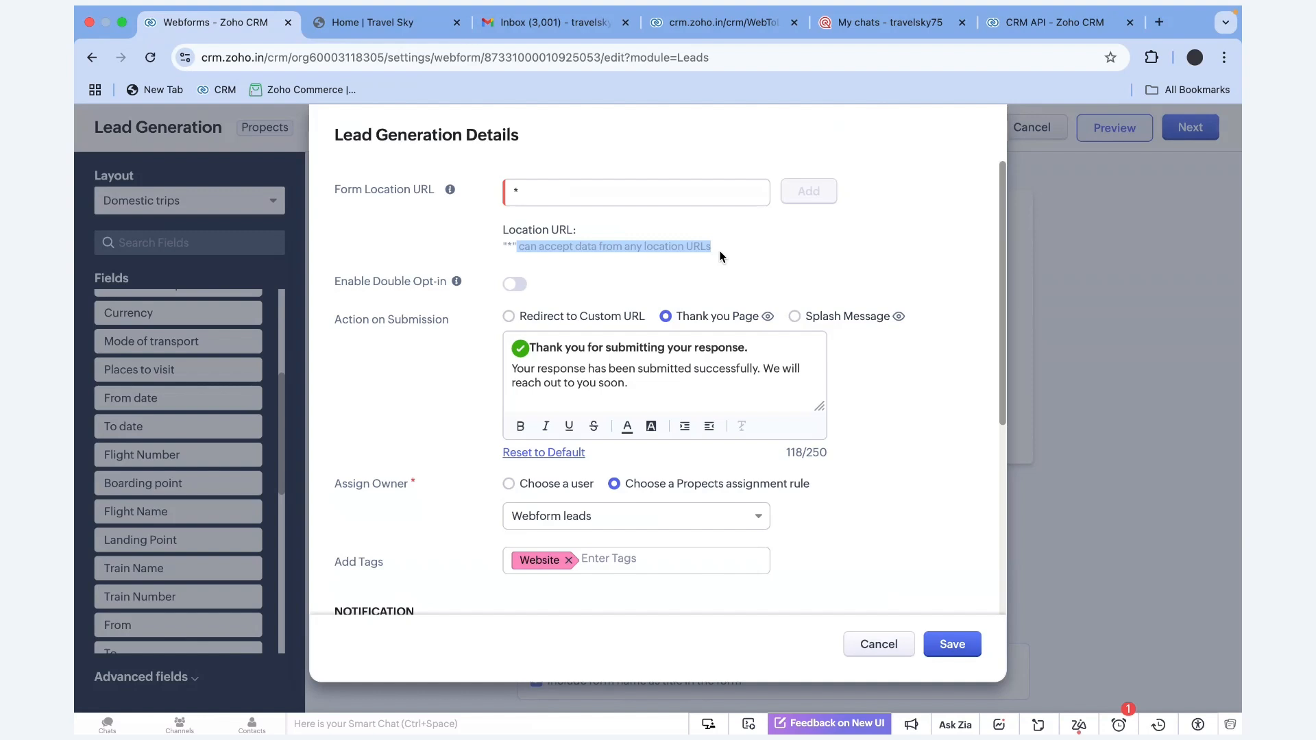
left_click(799, 264)
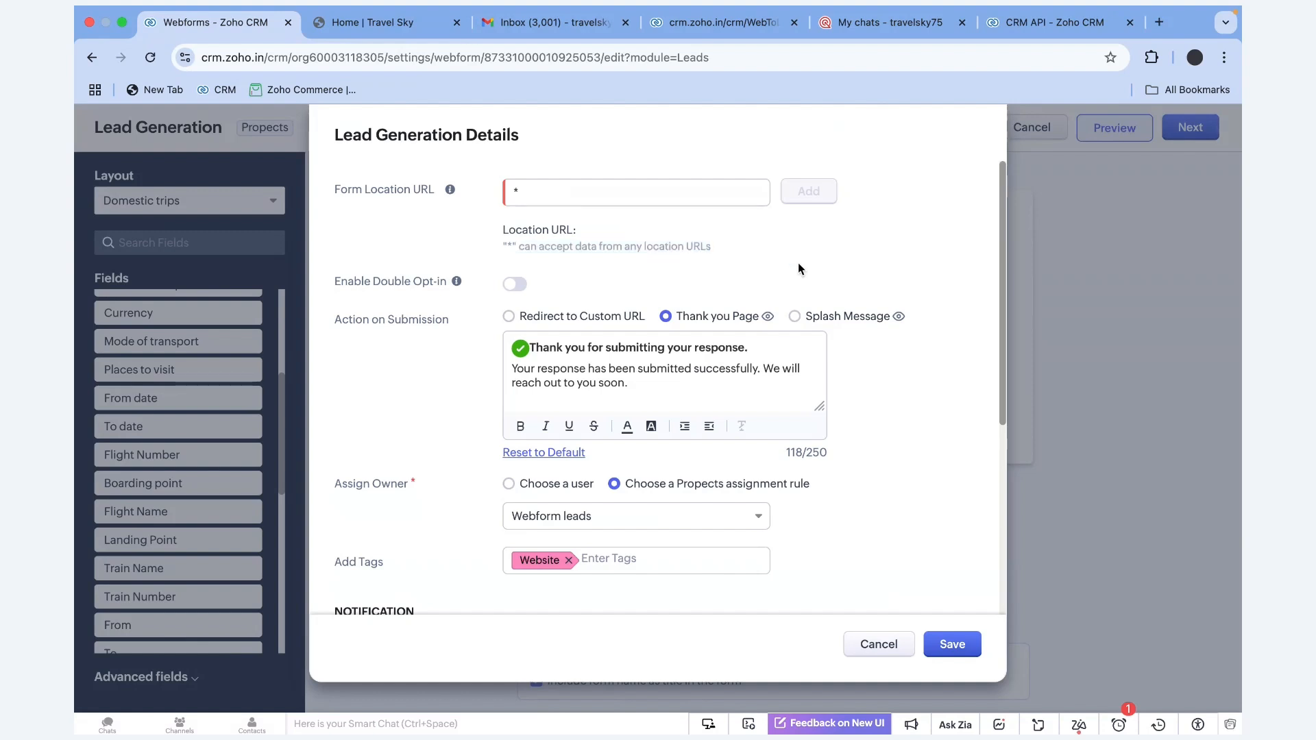
Toggle Enable Double Opt-in on and back off, then review the submission settings
left_click_drag(473, 275, 325, 280)
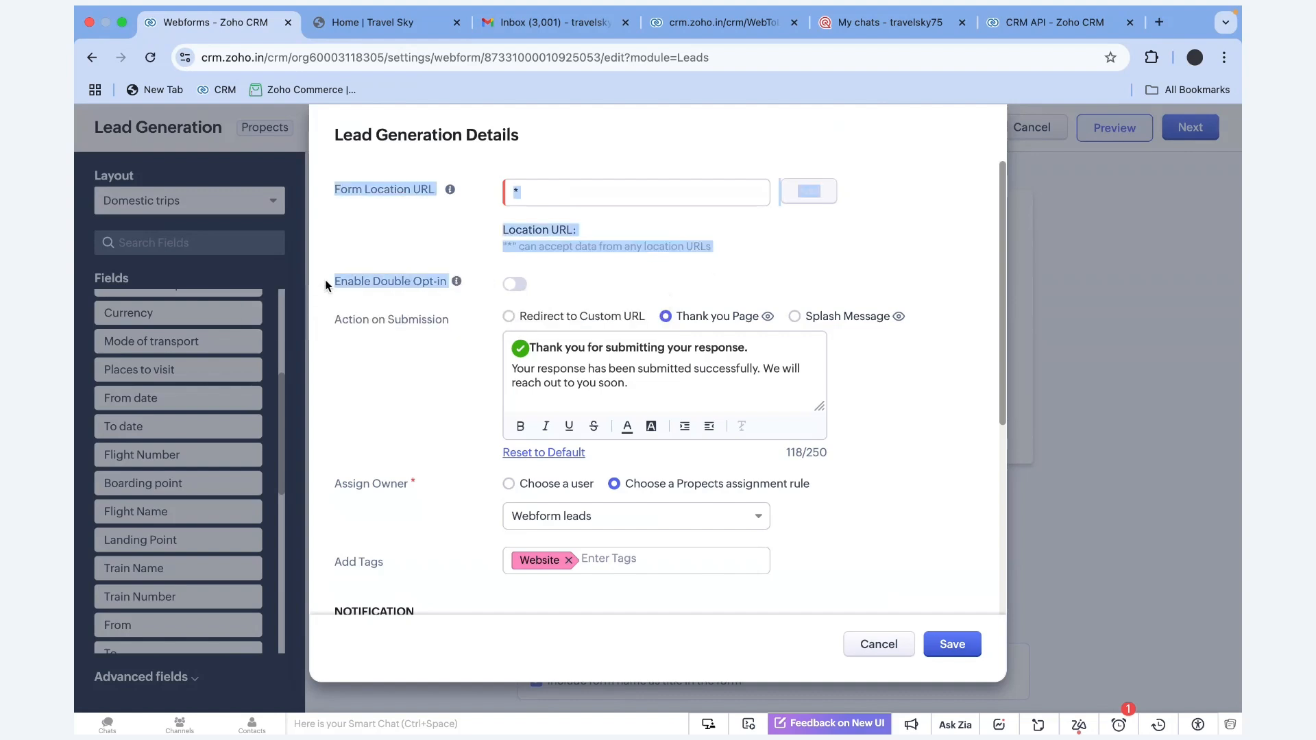
left_click(523, 285)
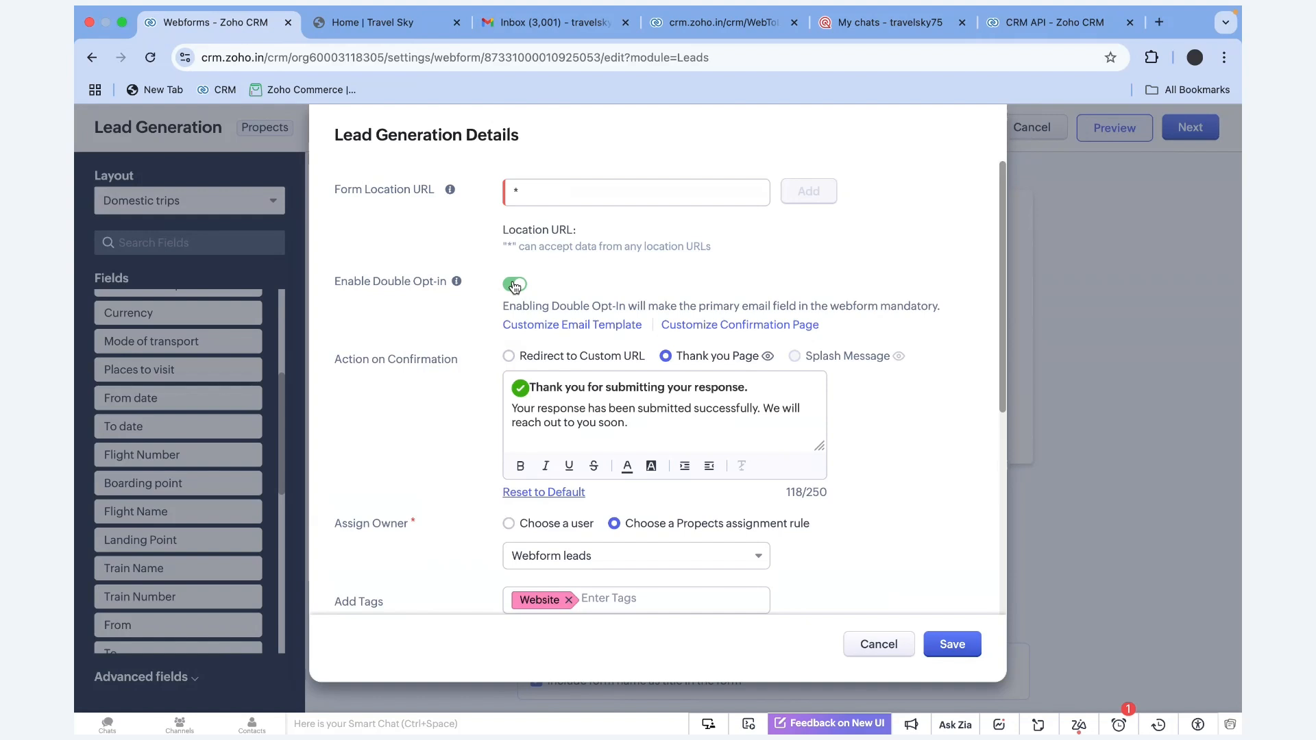
left_click(515, 285)
mouse_move(461, 284)
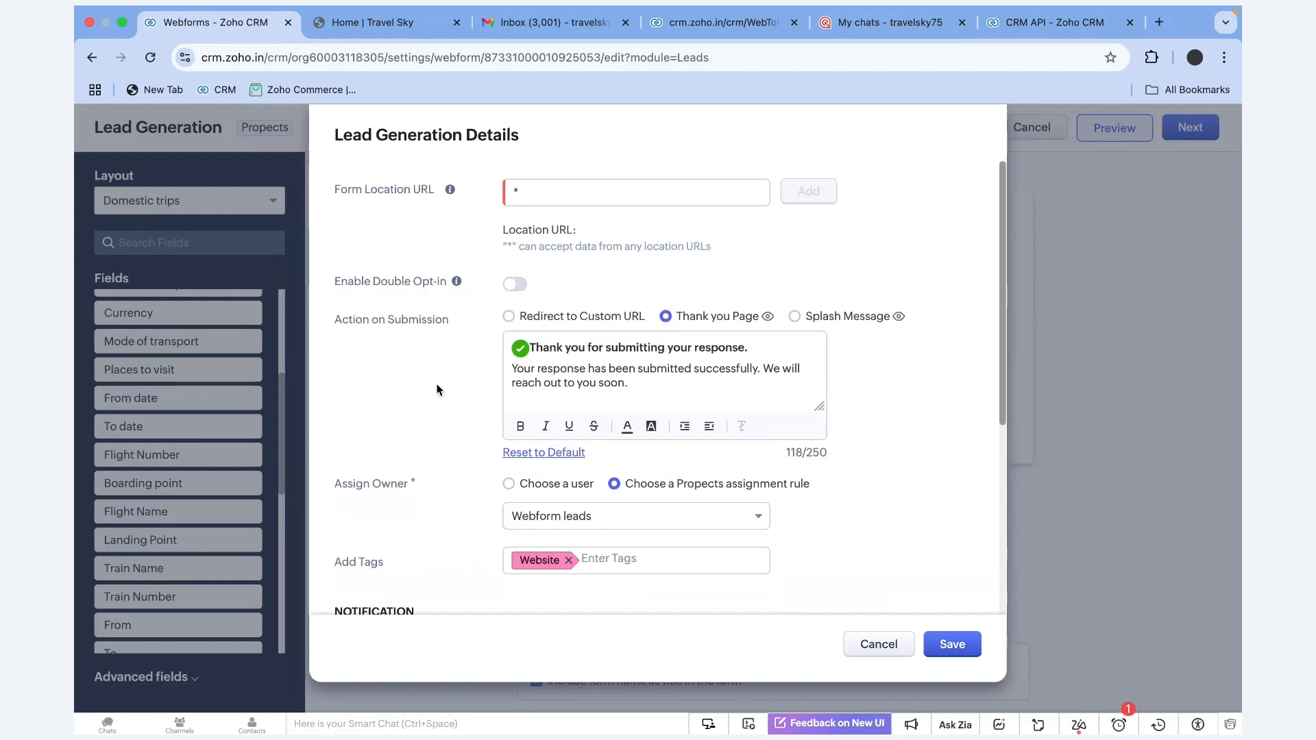
left_click_drag(336, 326, 329, 324)
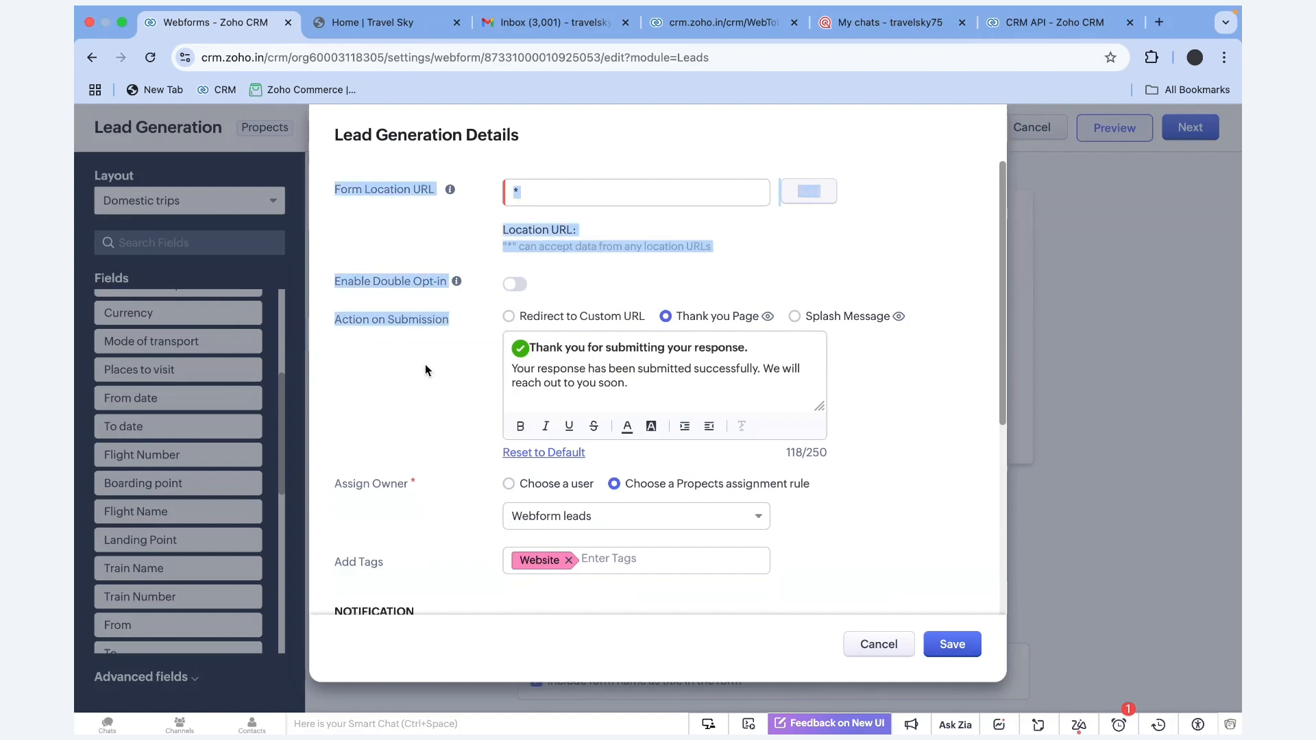
left_click(714, 323)
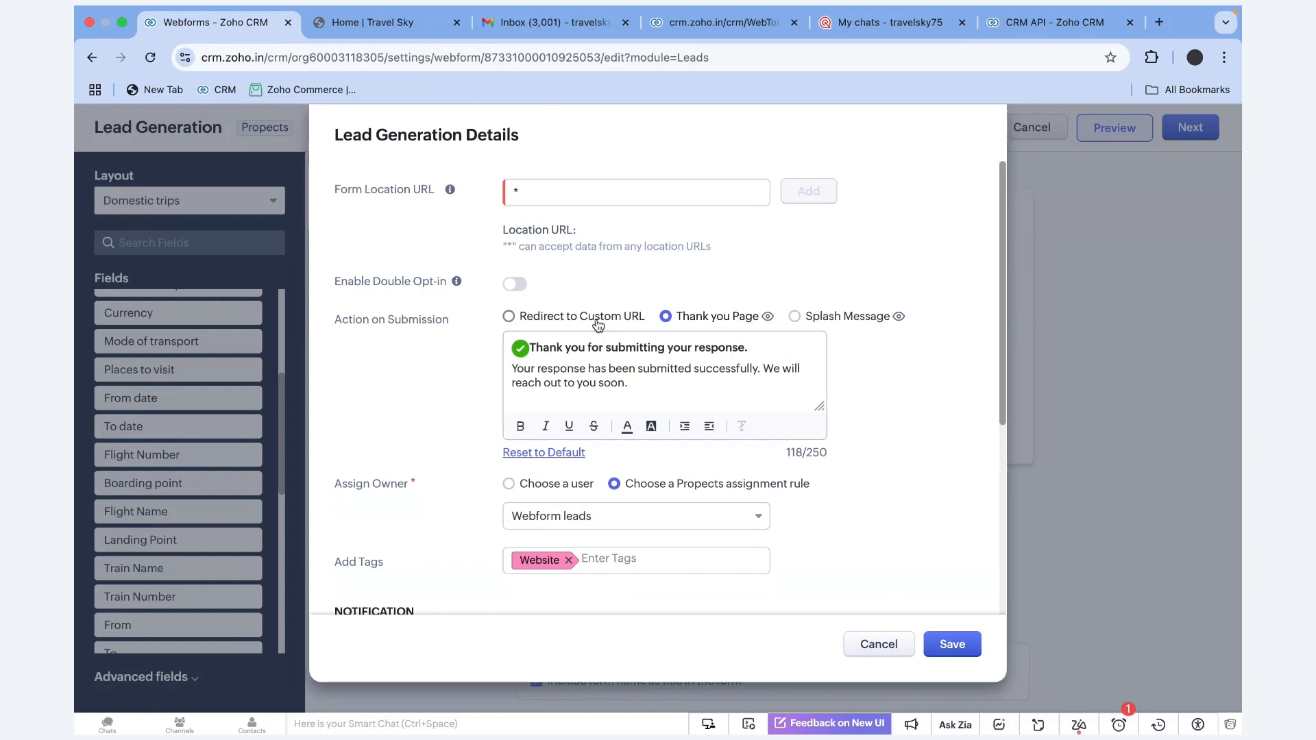
scroll(426, 395, "down", 2)
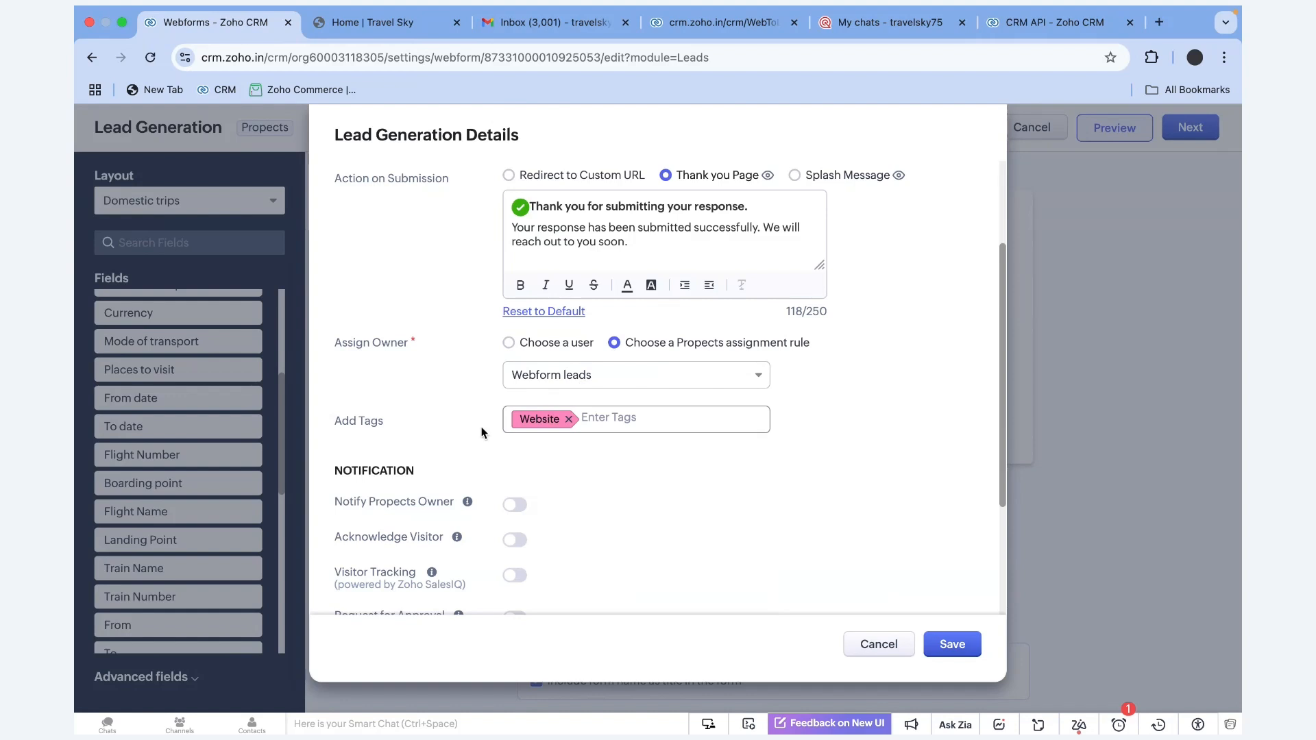
scroll(404, 439, "down", 3)
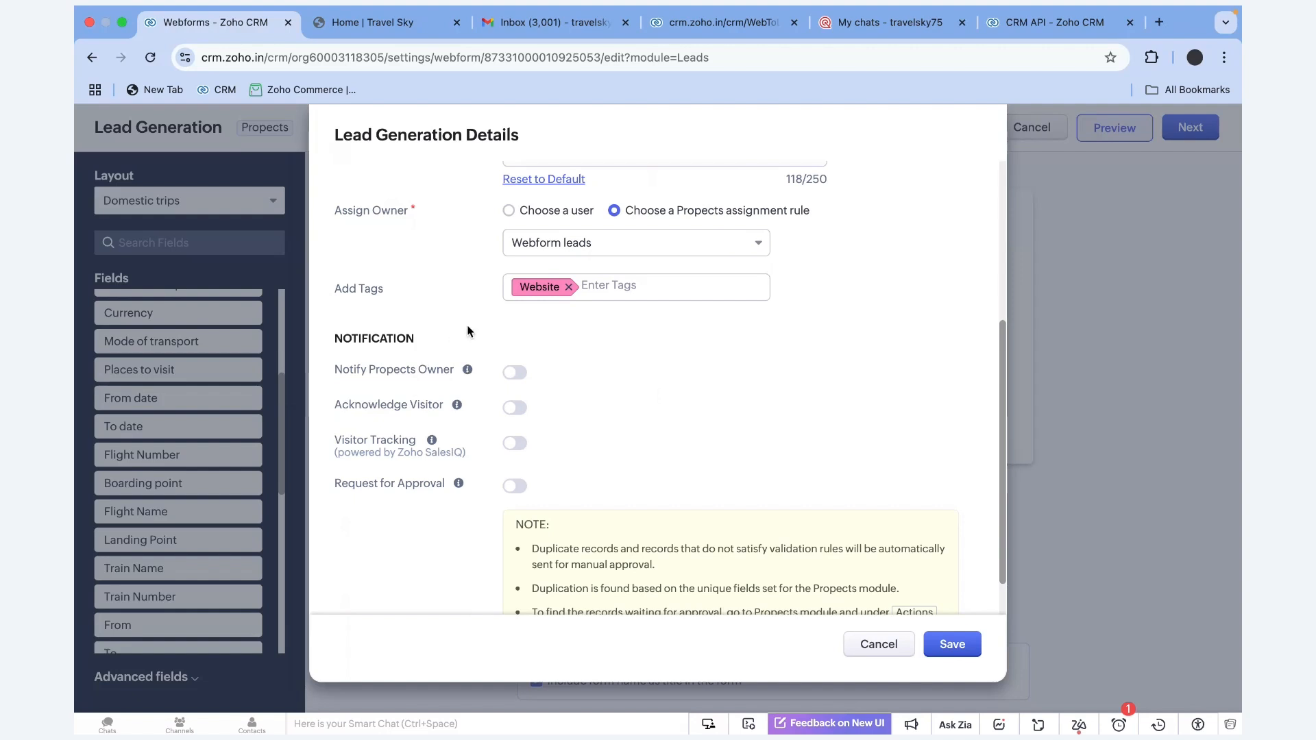
Review notification, owner and approval settings, then save to reach Publish Options
left_click_drag(417, 338, 280, 338)
left_click(576, 377)
left_click_drag(412, 455, 435, 437)
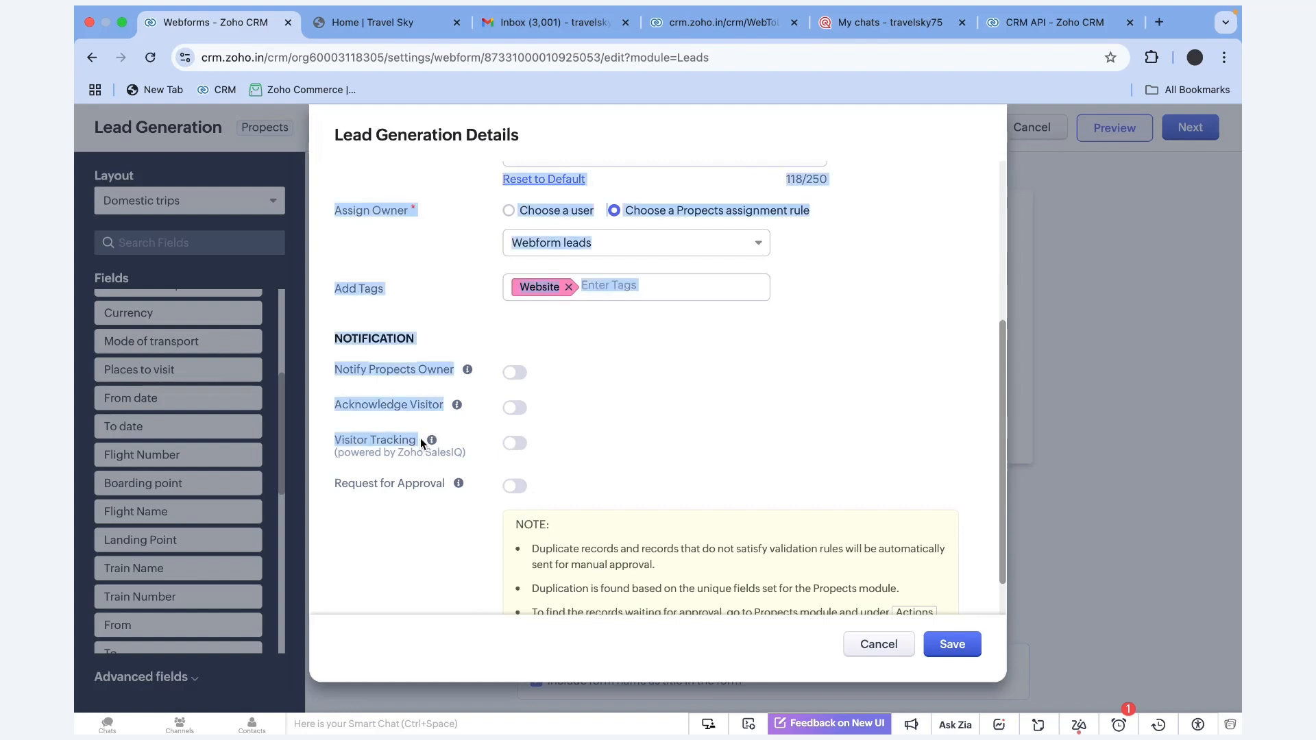
left_click(471, 448)
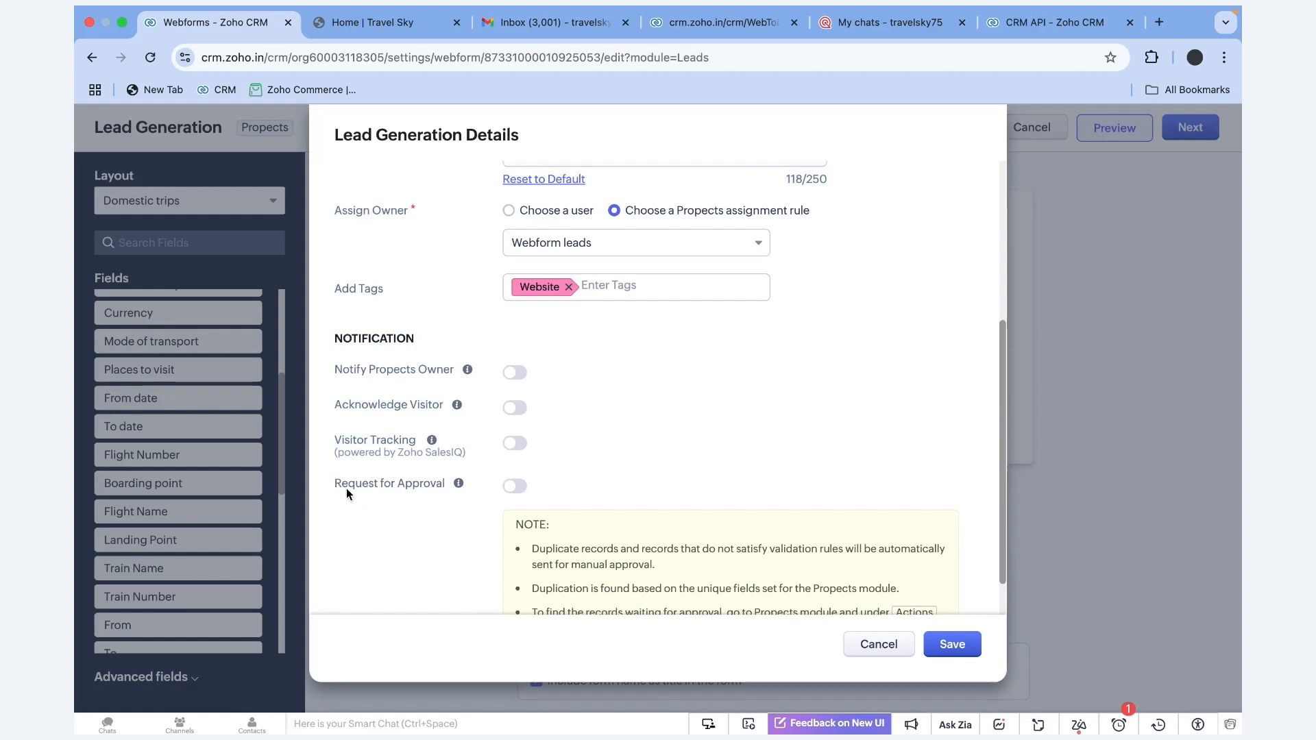
left_click_drag(347, 488, 434, 488)
left_click(952, 643)
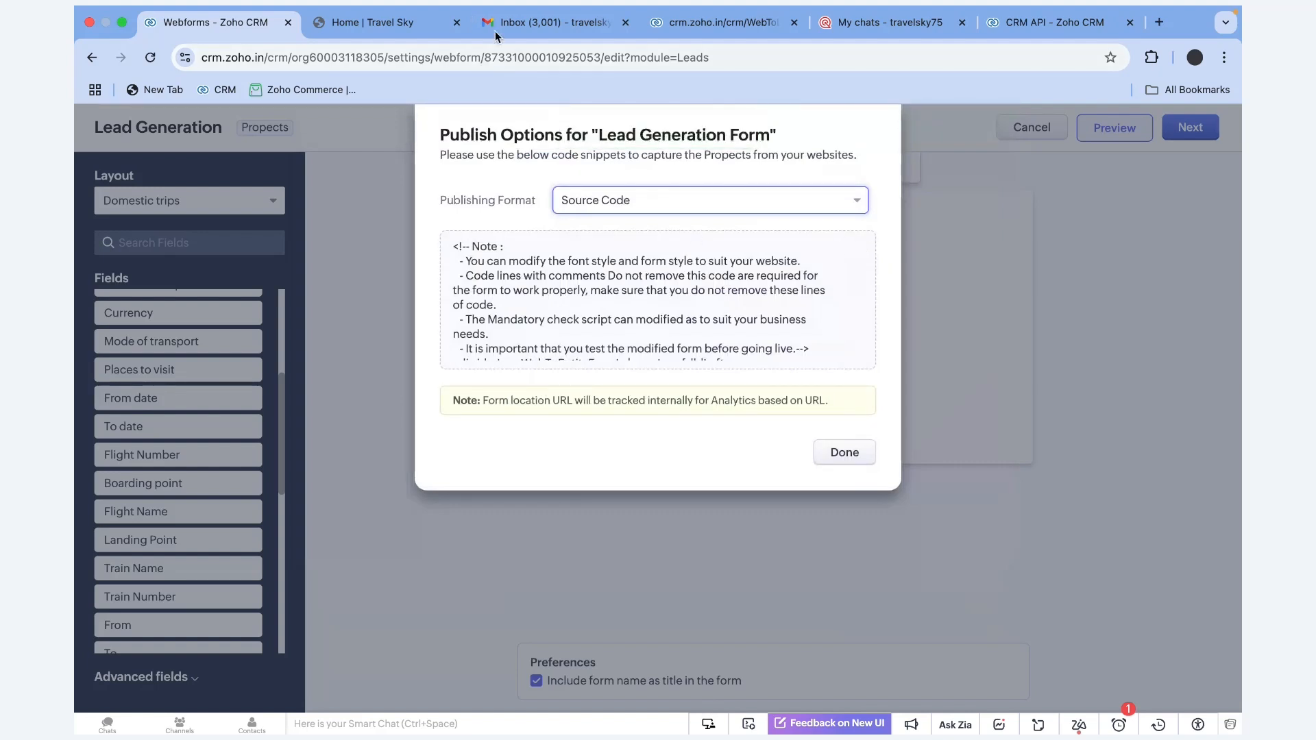
Duplicate the Travel Sky tab and load the Zoho Sites homepage from the 'site' suggestion
left_click(425, 23)
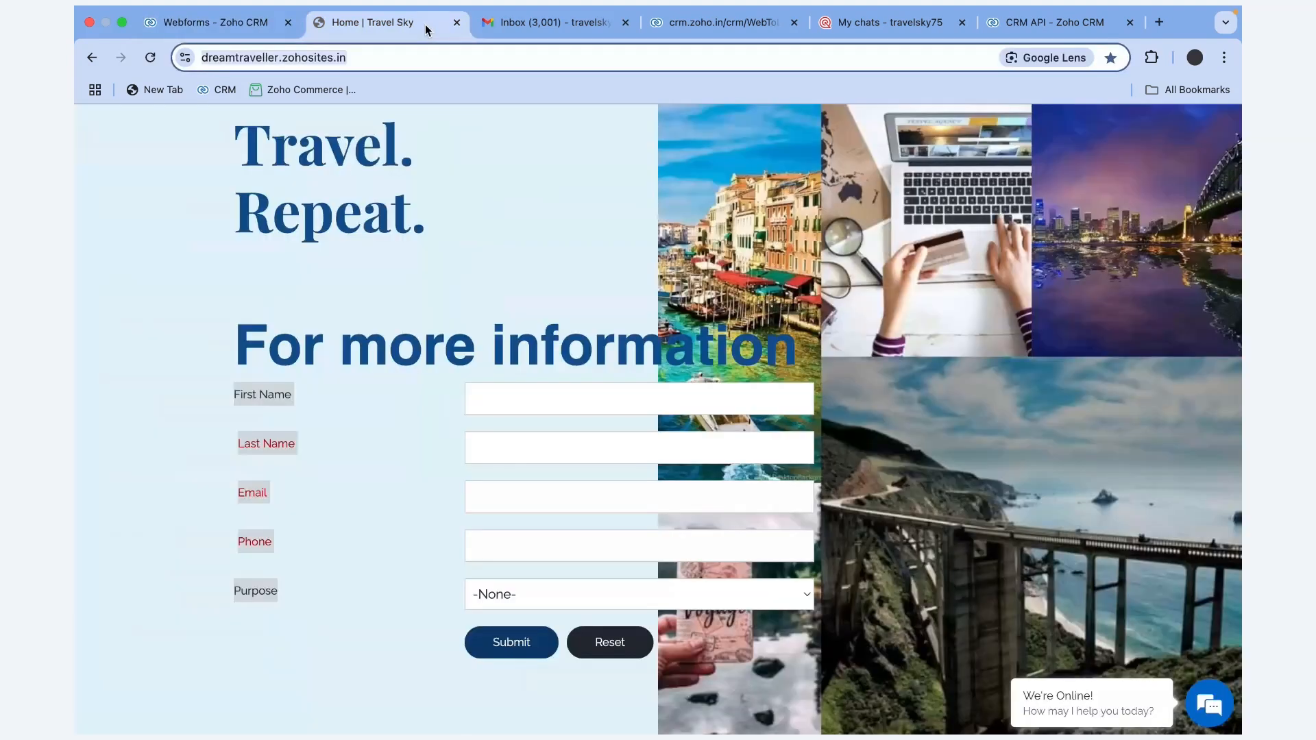
right_click(425, 23)
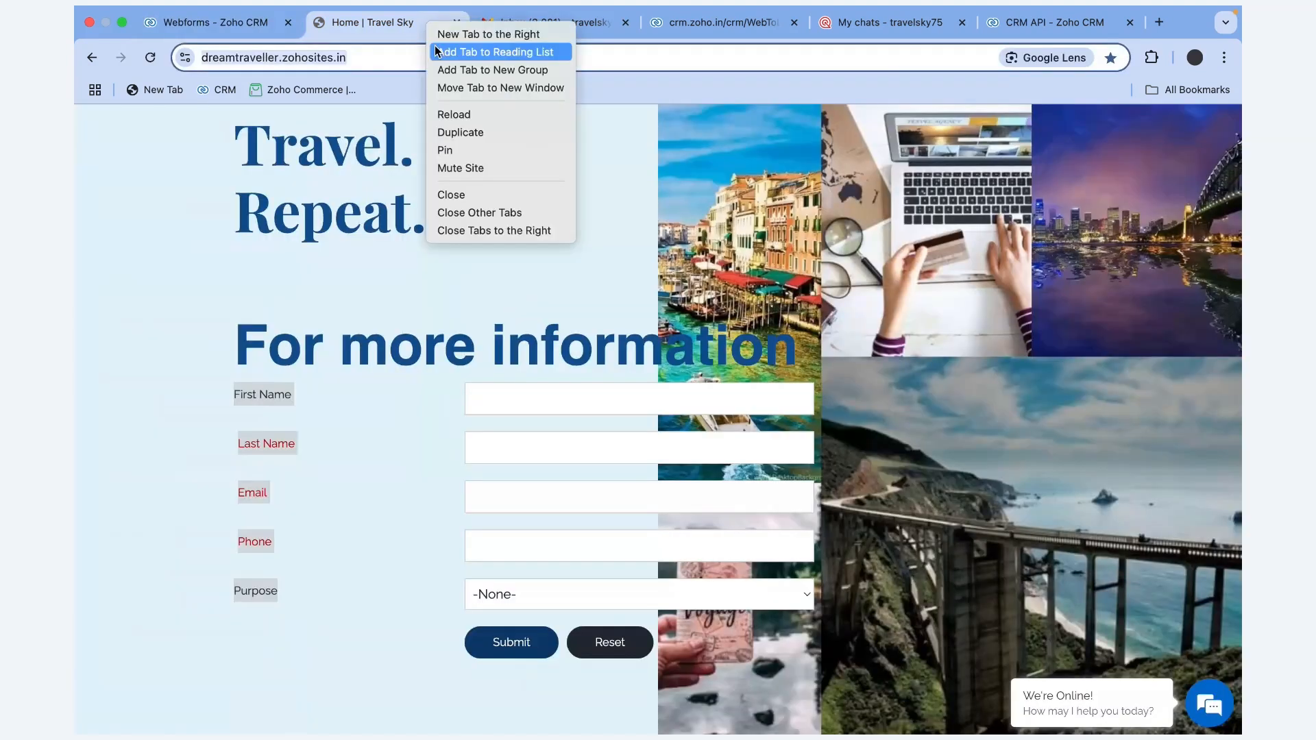
left_click(460, 132)
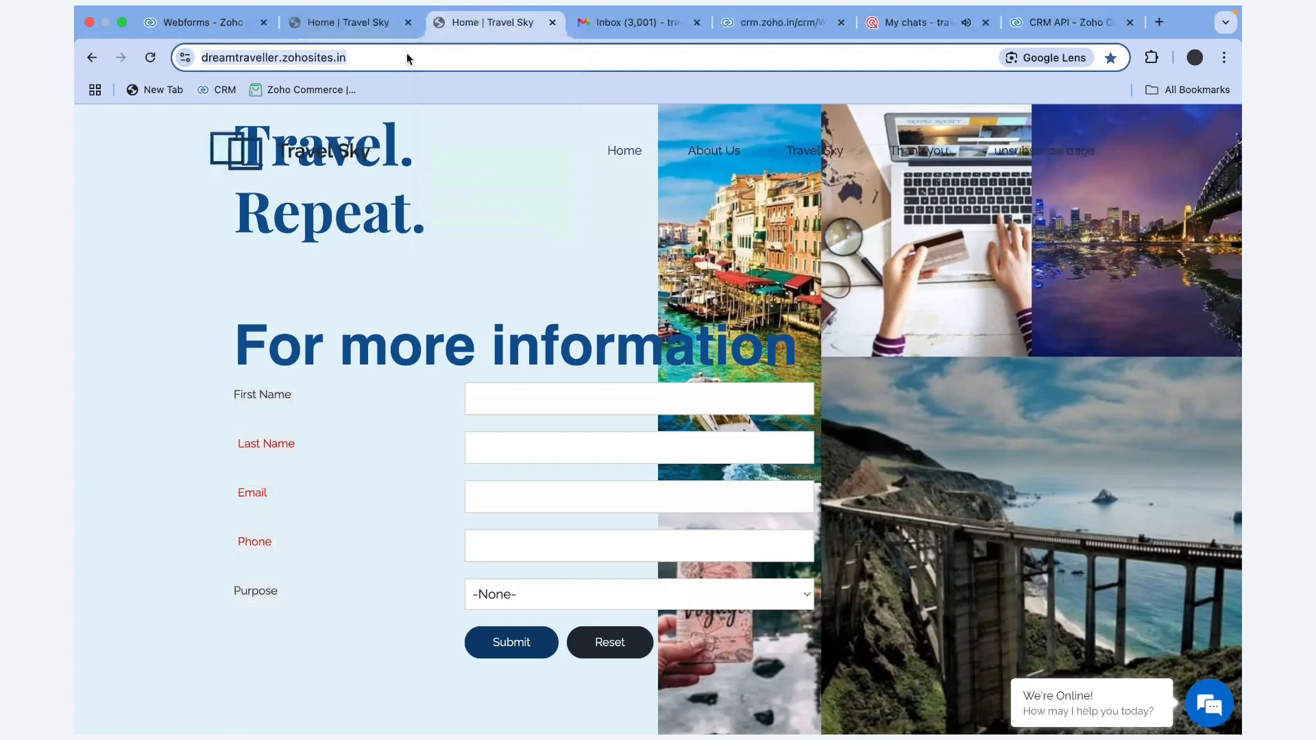
type("s")
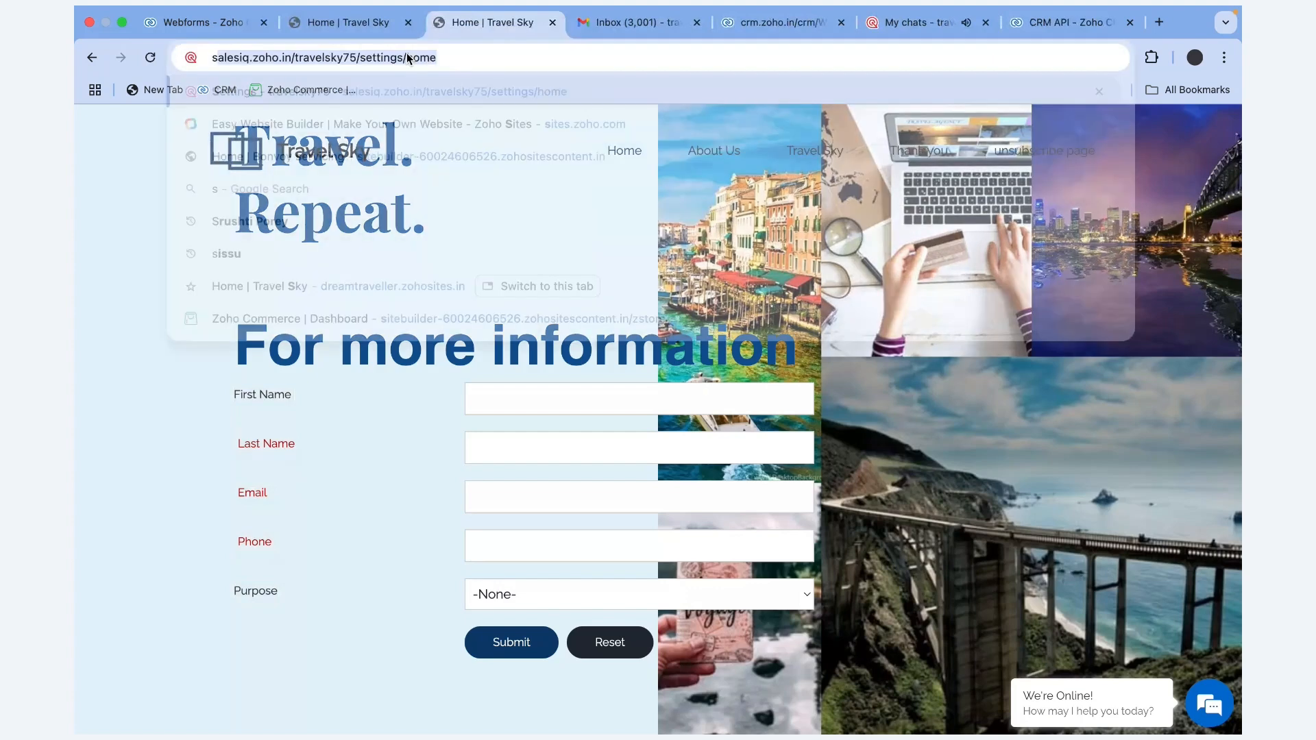
type("ites.zoho.com")
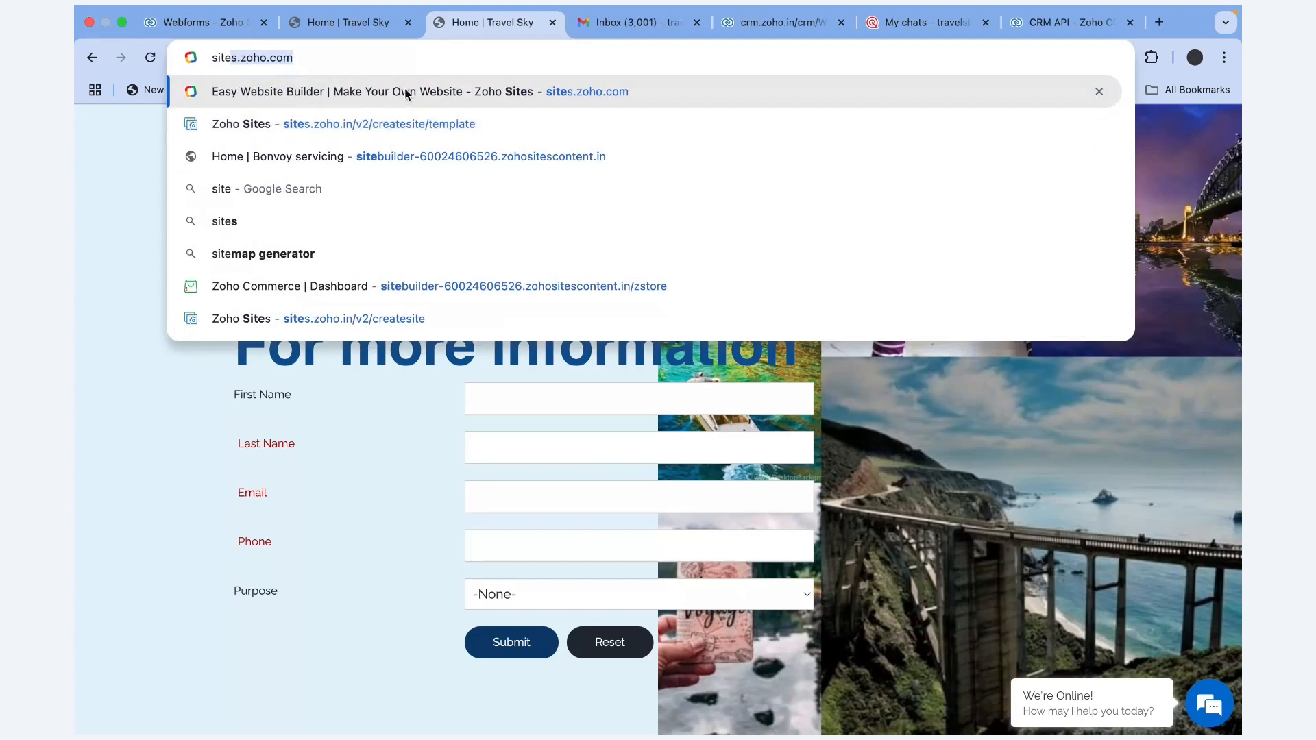
left_click(405, 94)
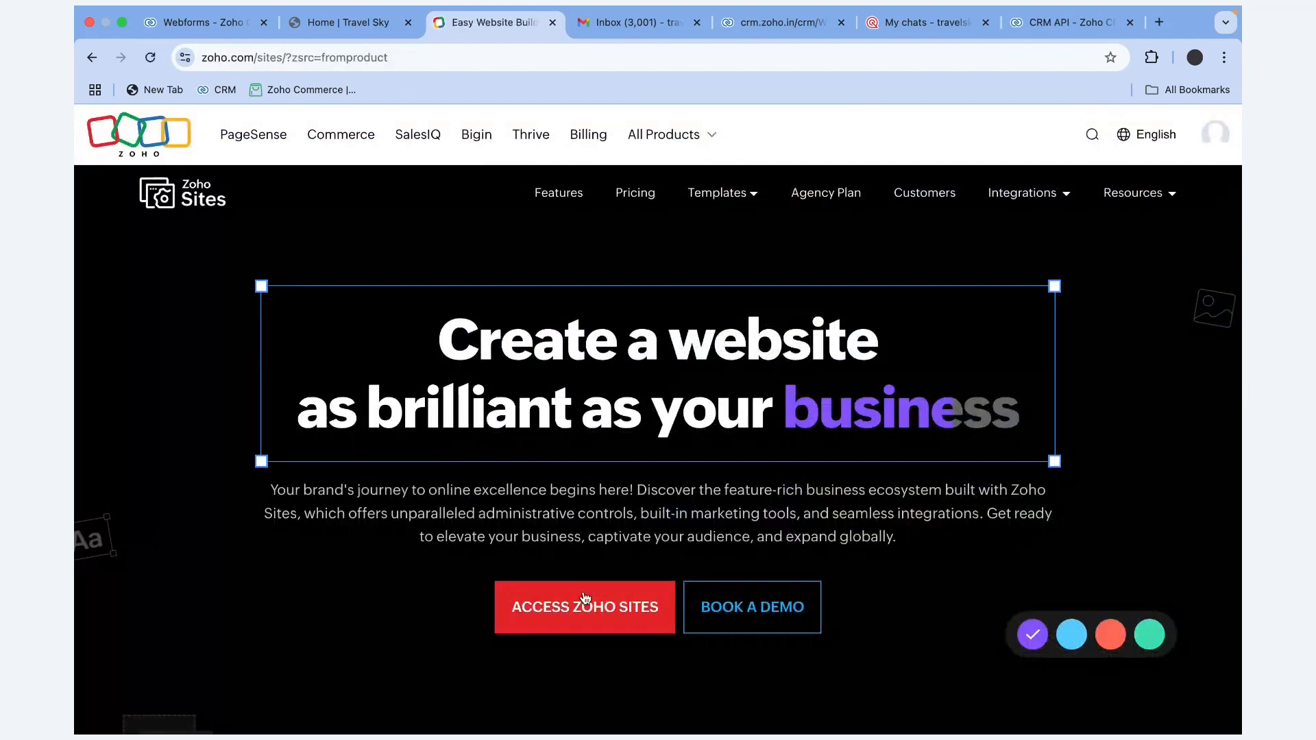
Open the Travel Sky site's Forms, create a form named test, then discard it
left_click(585, 603)
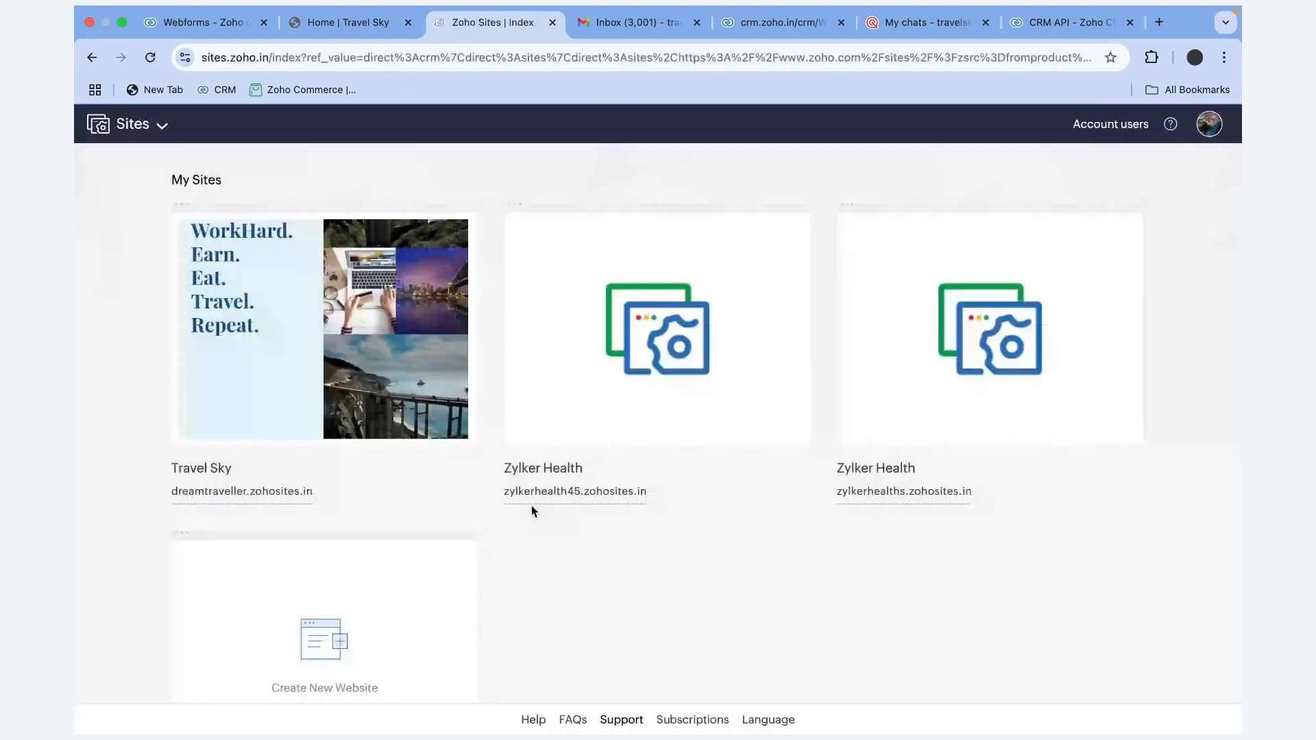
left_click(265, 491)
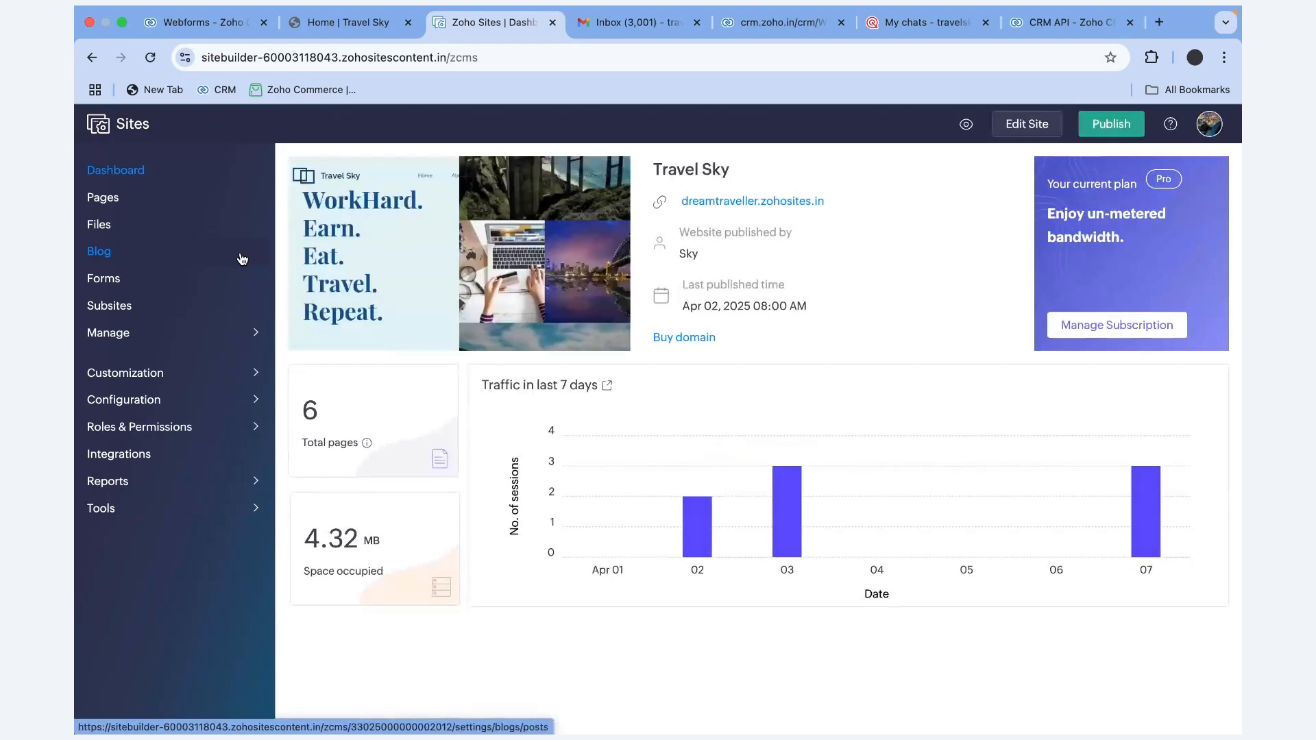
left_click(138, 283)
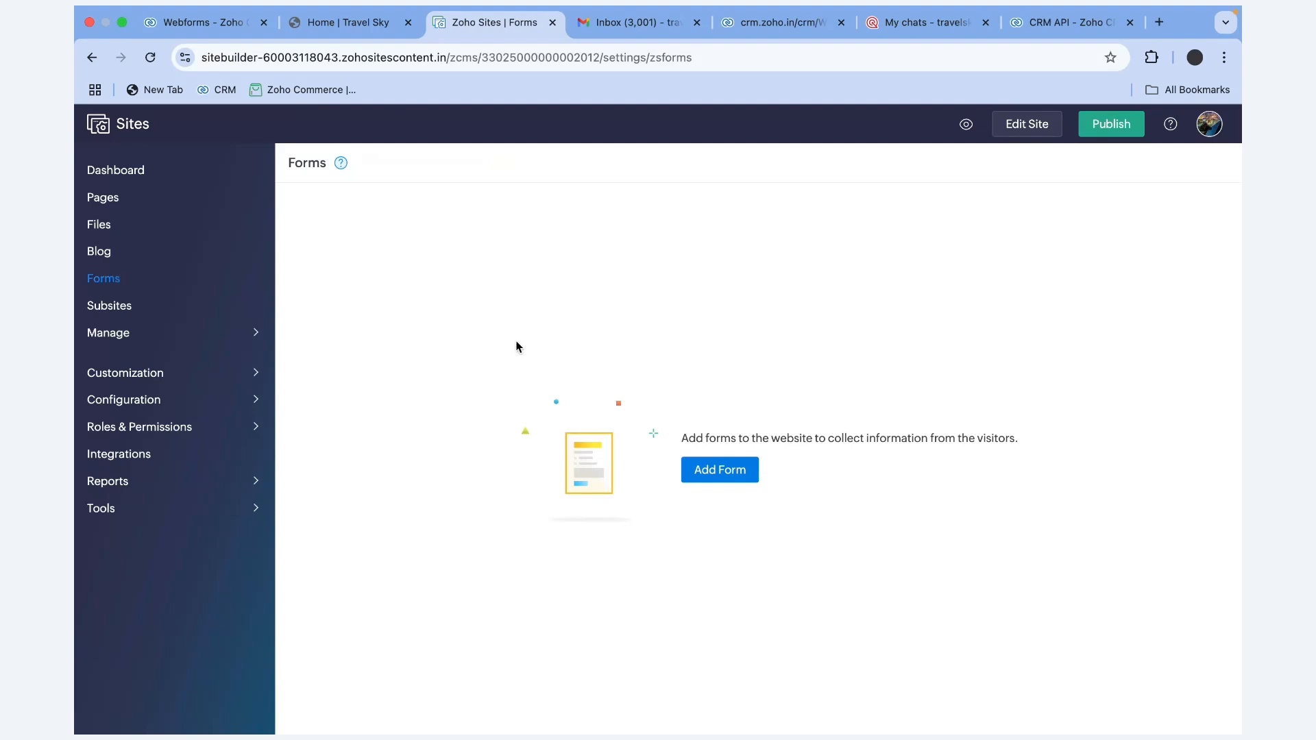
left_click(707, 472)
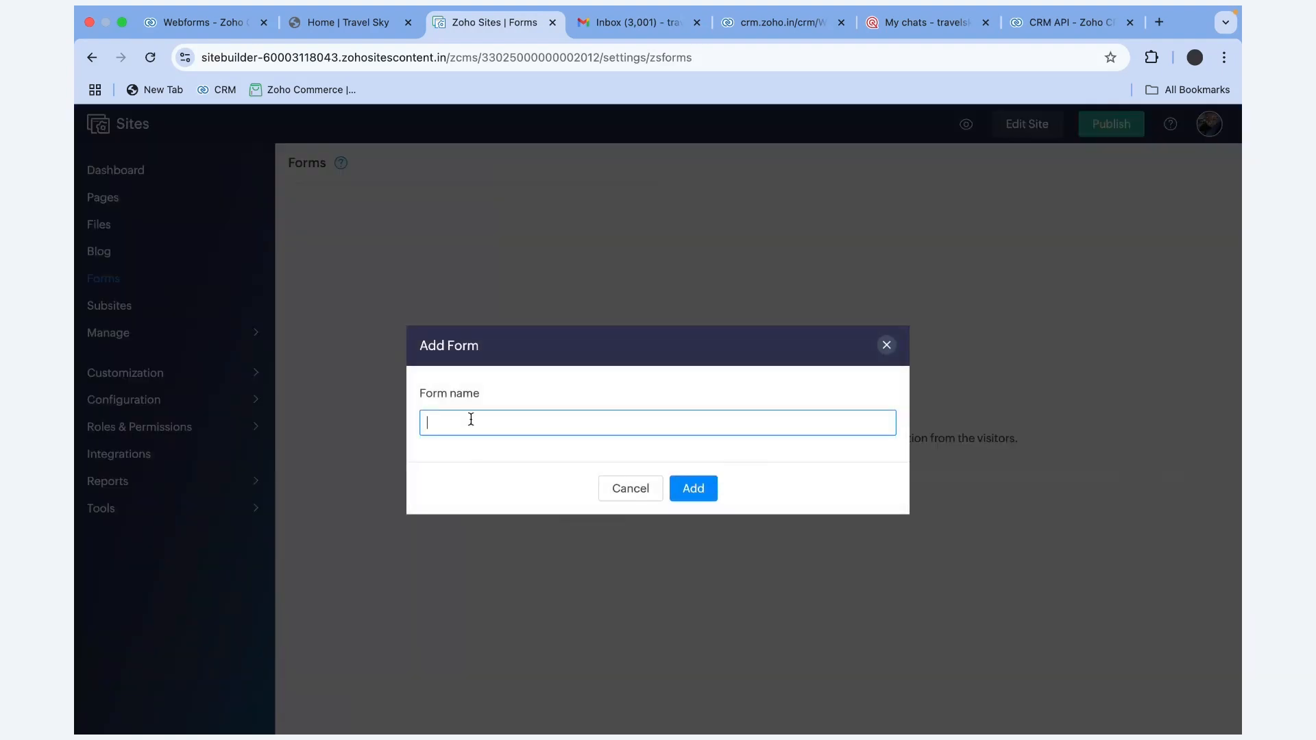
type("test")
left_click(694, 489)
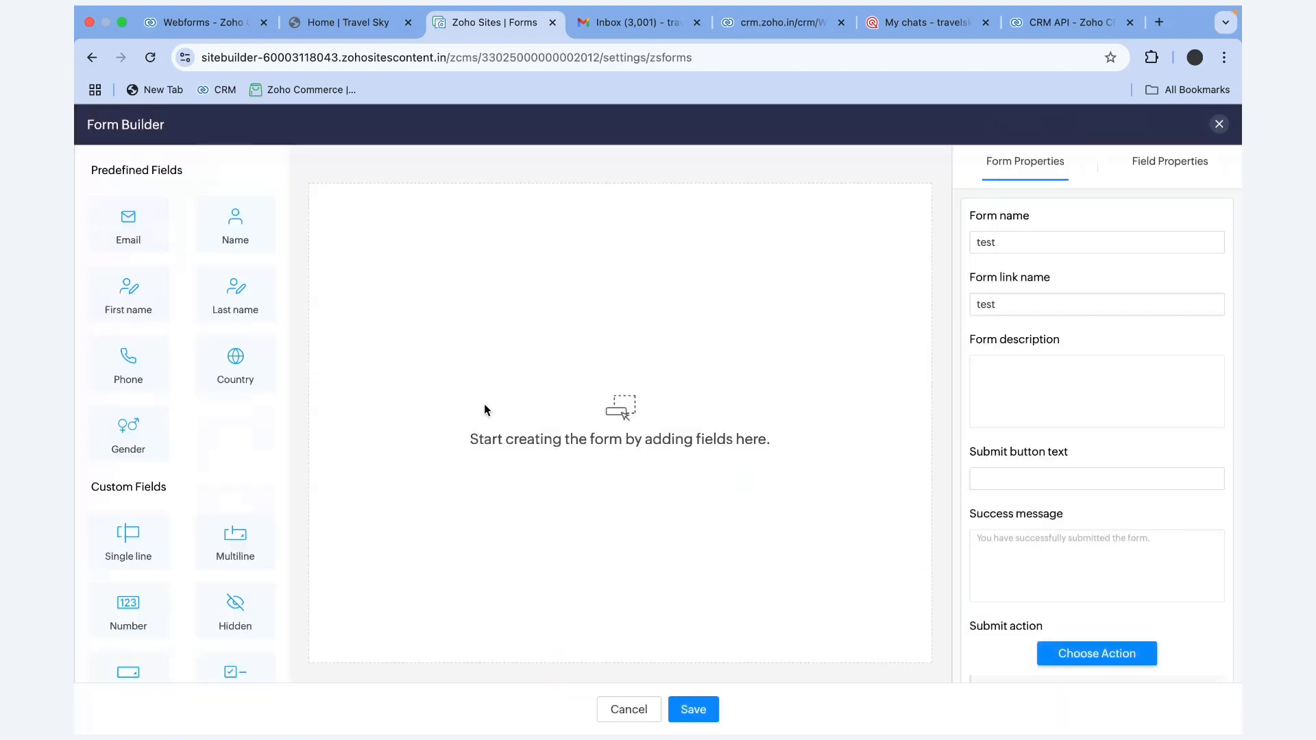
scroll(206, 412, "down", 5)
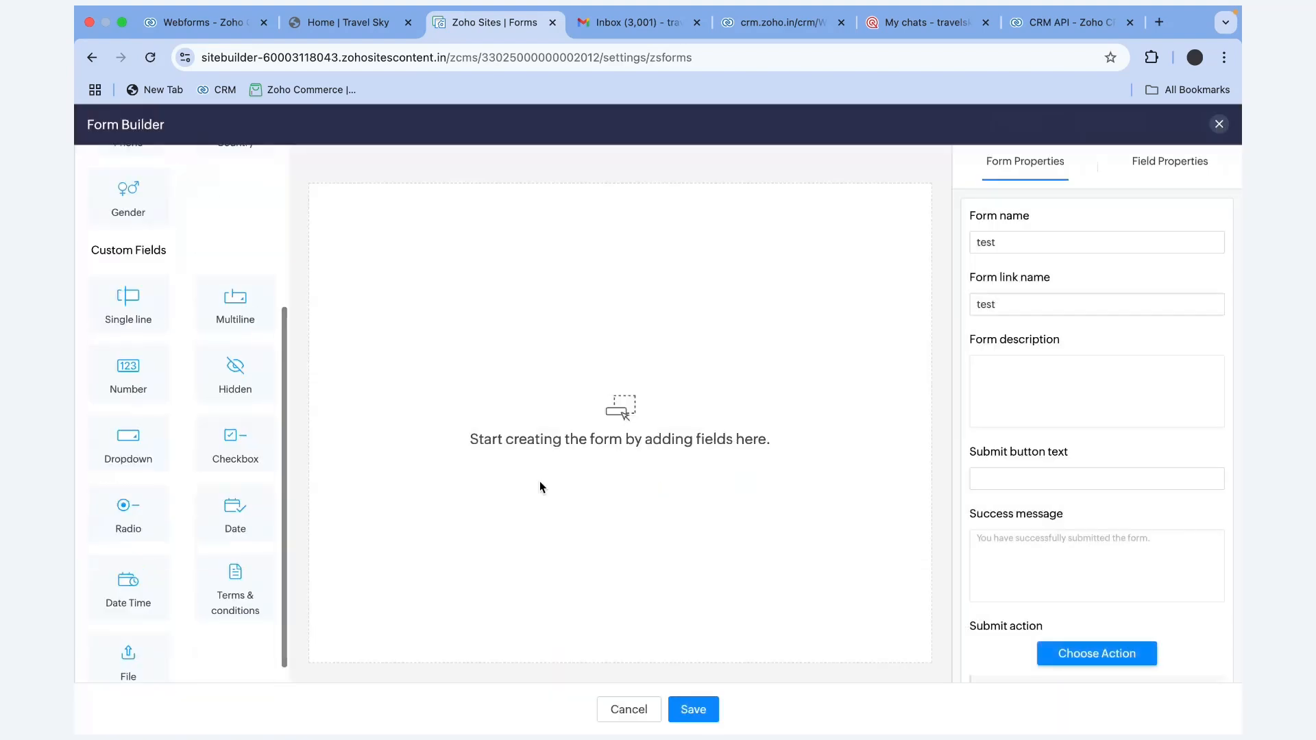
left_click(626, 709)
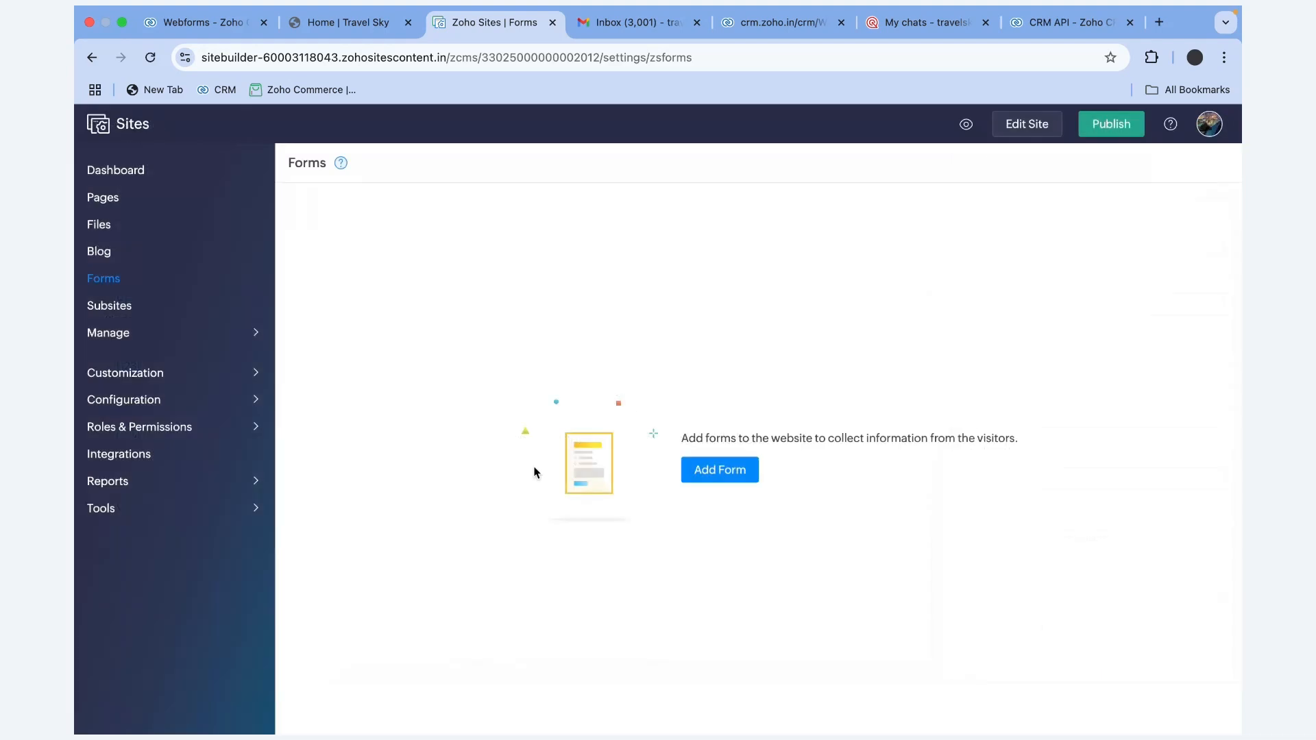
Review the site's Integrations, including Member sync in Zoho CRM, and expand Manage
left_click(153, 456)
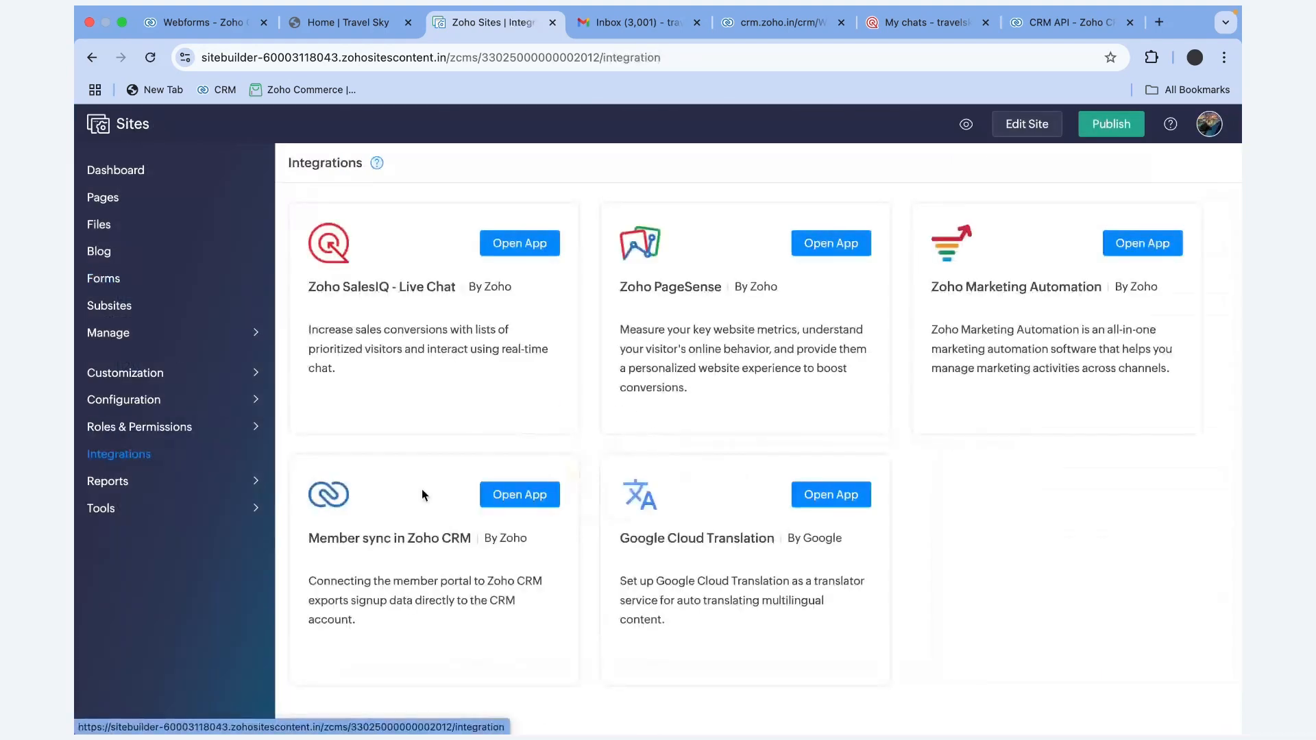
left_click_drag(308, 539, 480, 539)
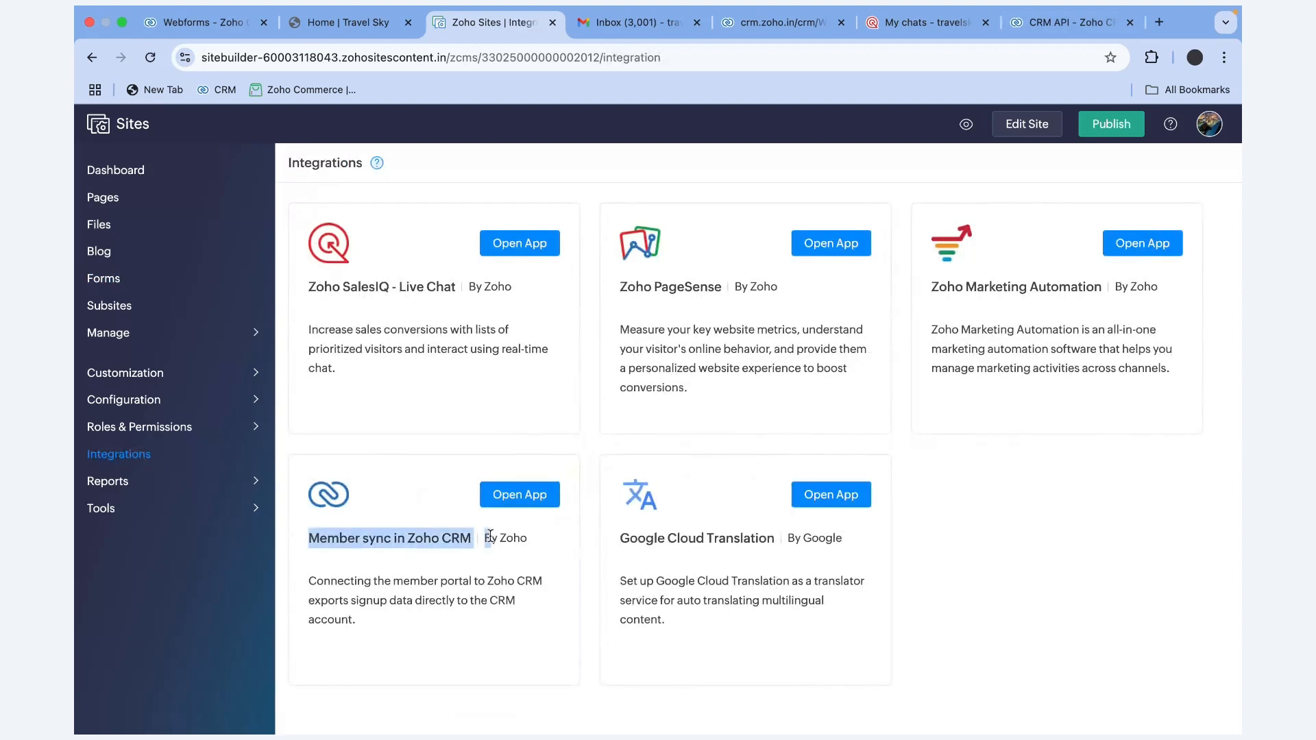
mouse_move(235, 343)
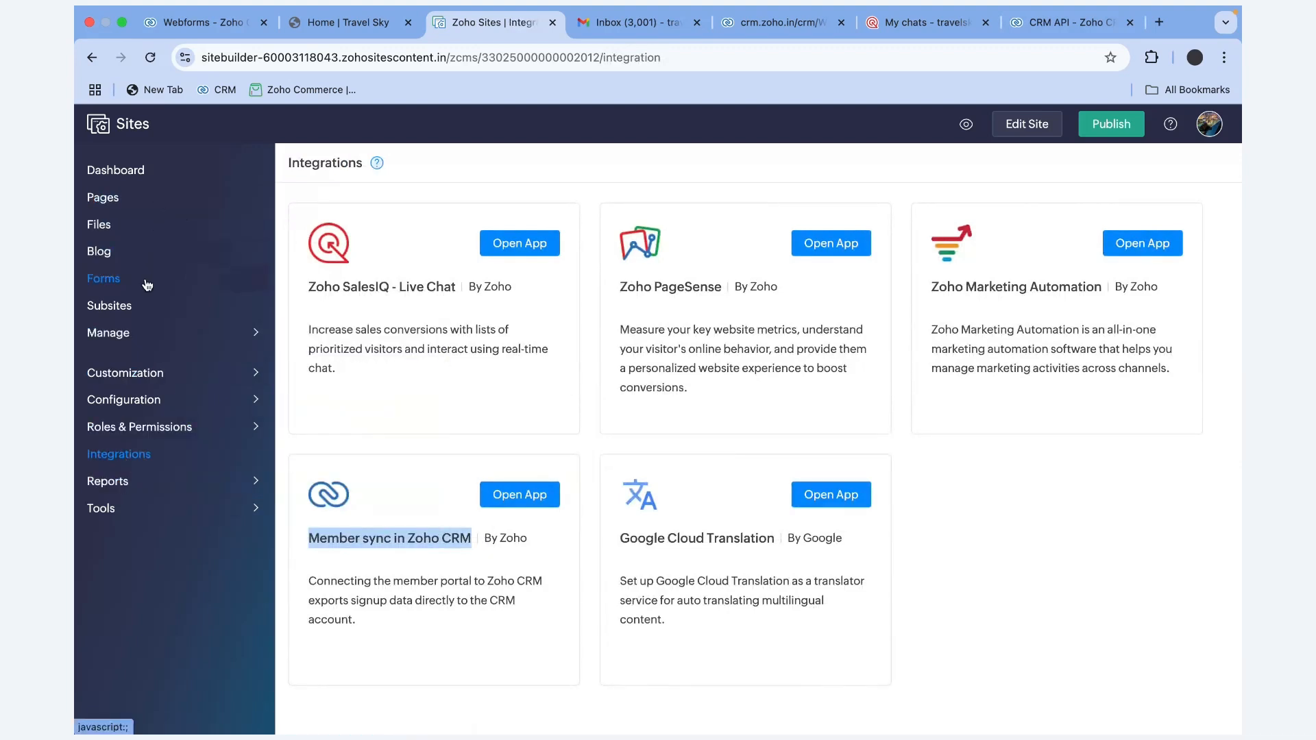
left_click(146, 333)
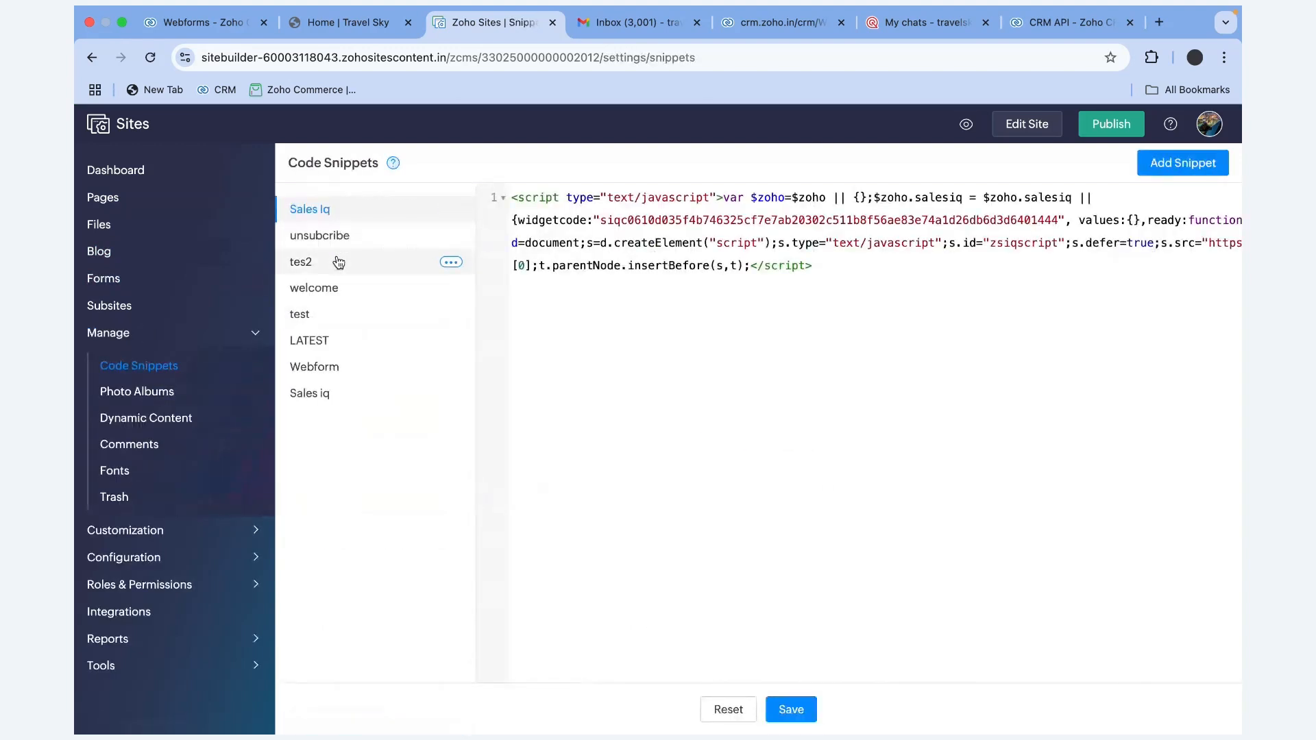
Display the Webform code snippet's embed code
left_click(336, 368)
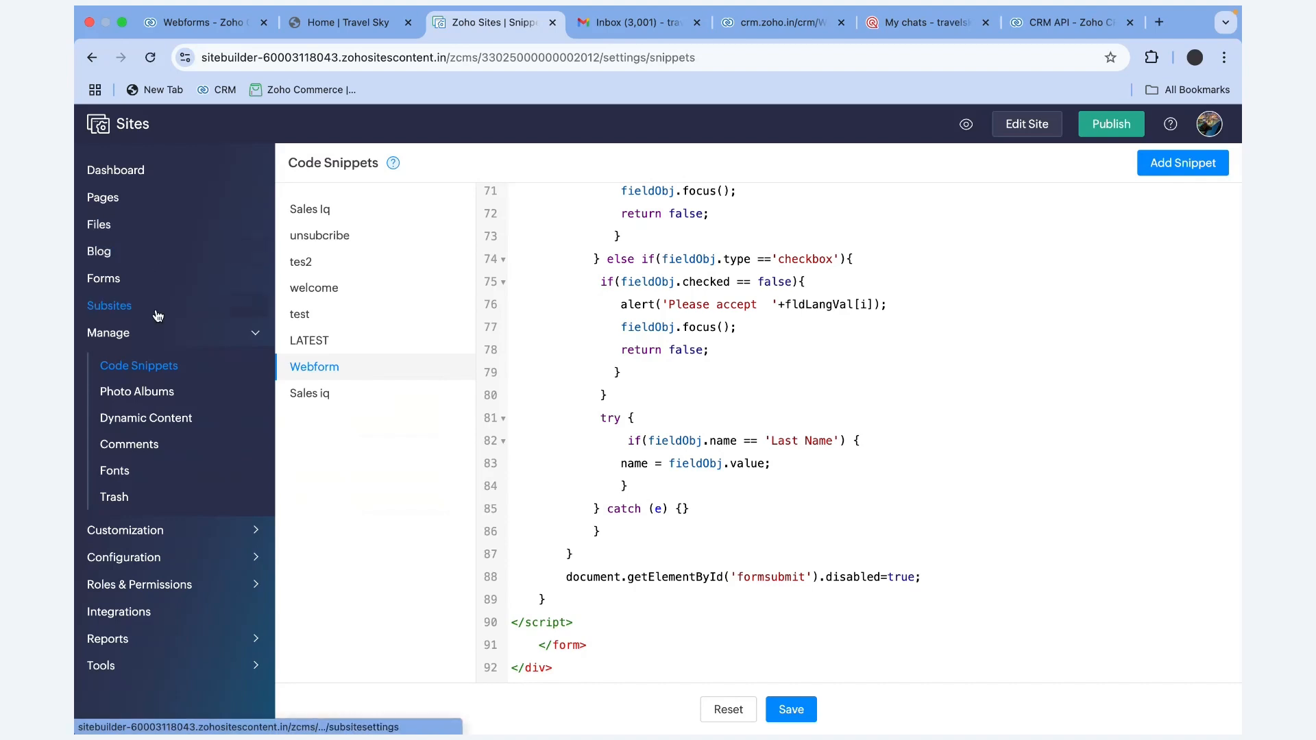
mouse_move(155, 538)
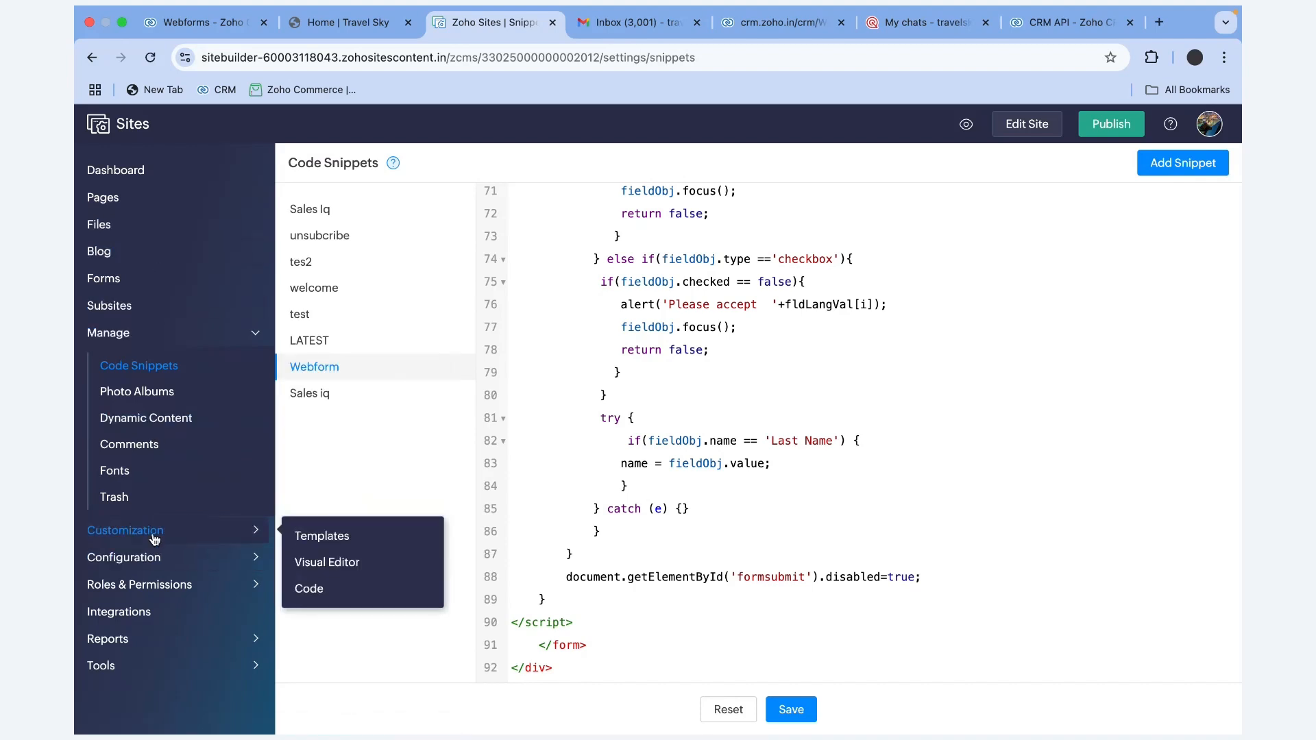
mouse_move(170, 559)
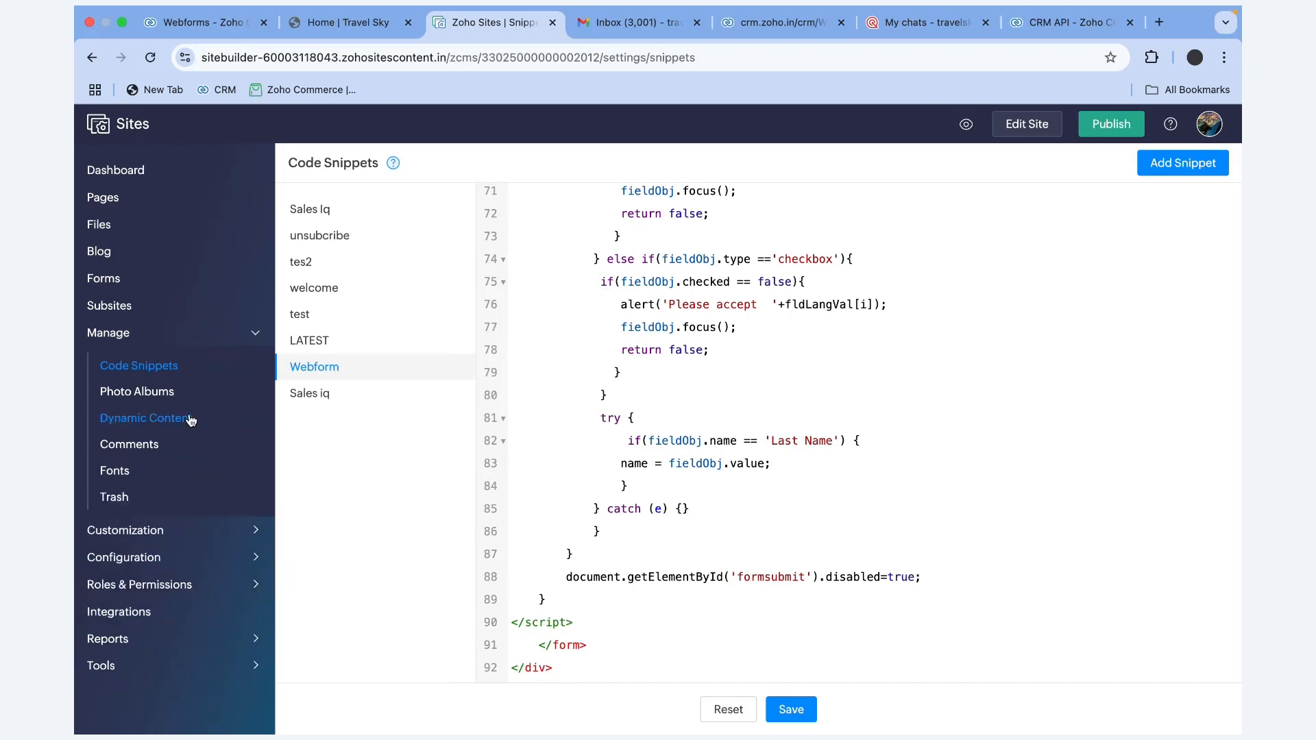
Browse the Subsites, Forms, Blog and Files pages, then return to the live Travel Sky site
left_click(254, 334)
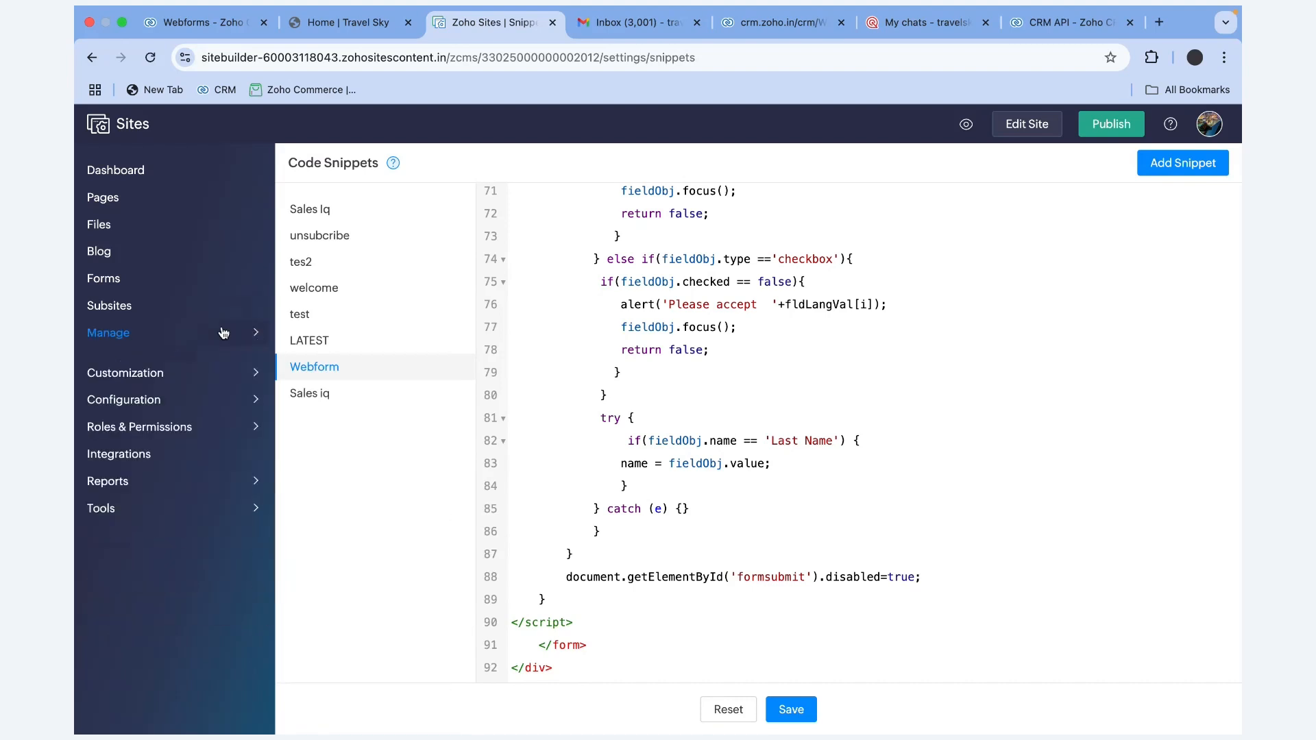
left_click(148, 305)
left_click(140, 278)
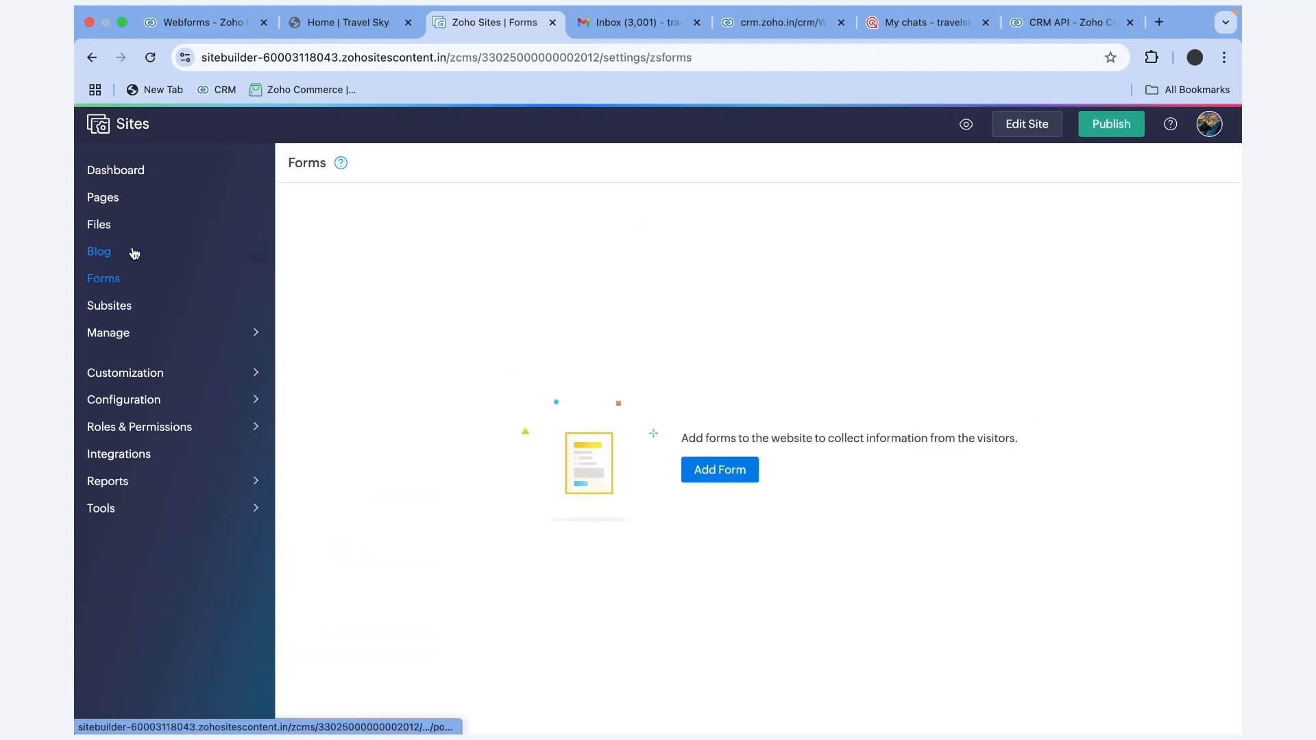
left_click(135, 253)
left_click(99, 225)
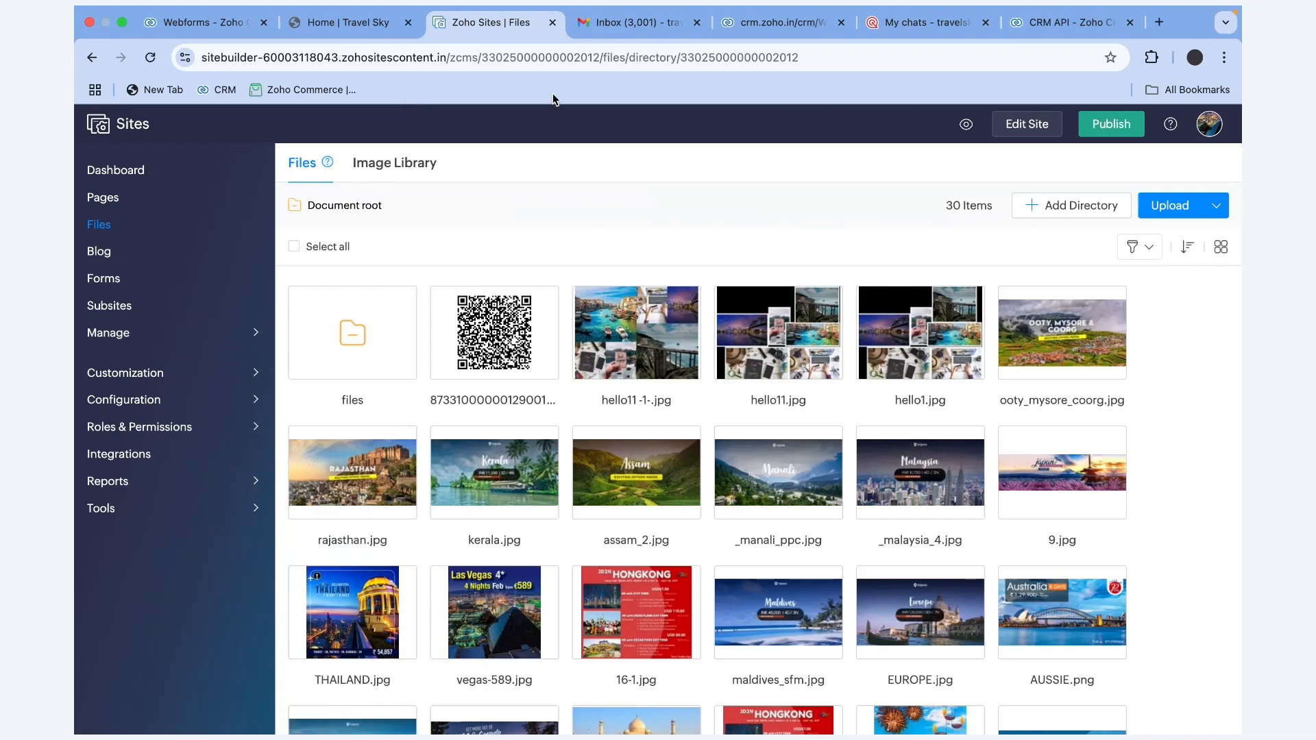
key("ctrl+shift+Tab")
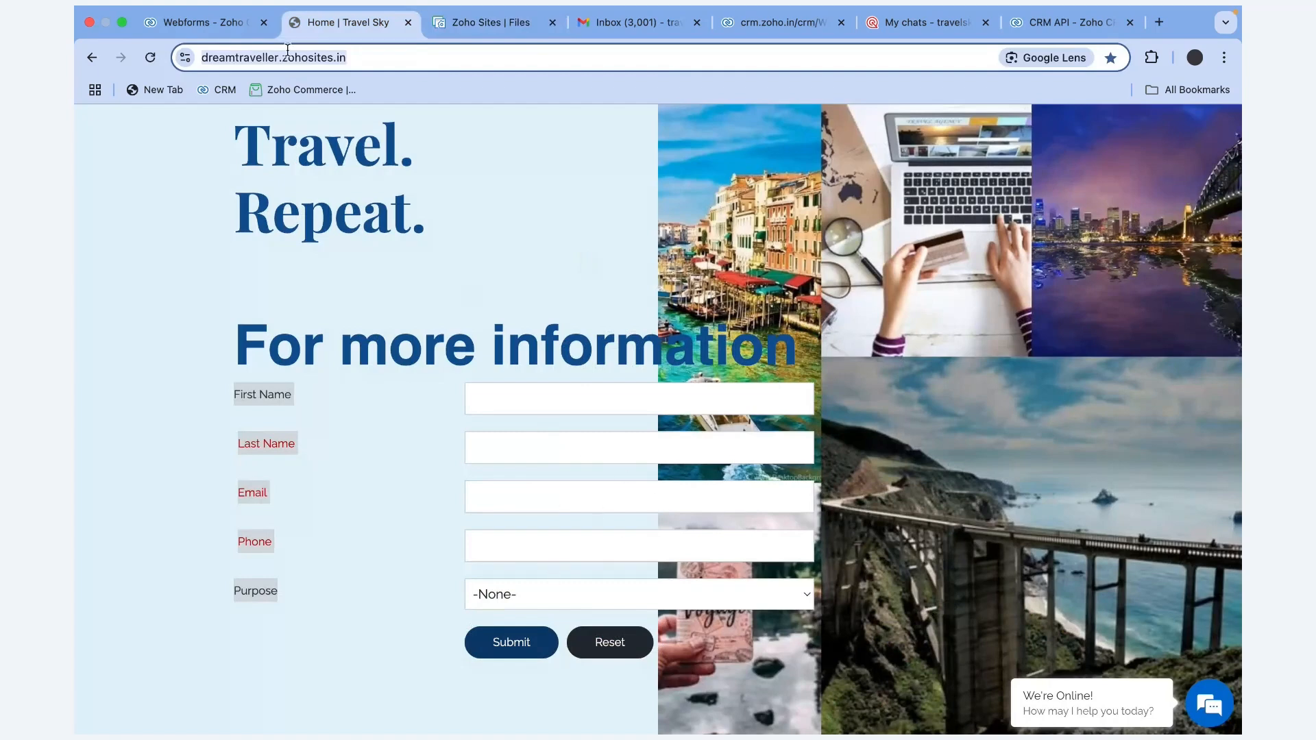
Preview the Lead Generation form's QR Code publishing format in Publish Options
left_click(221, 26)
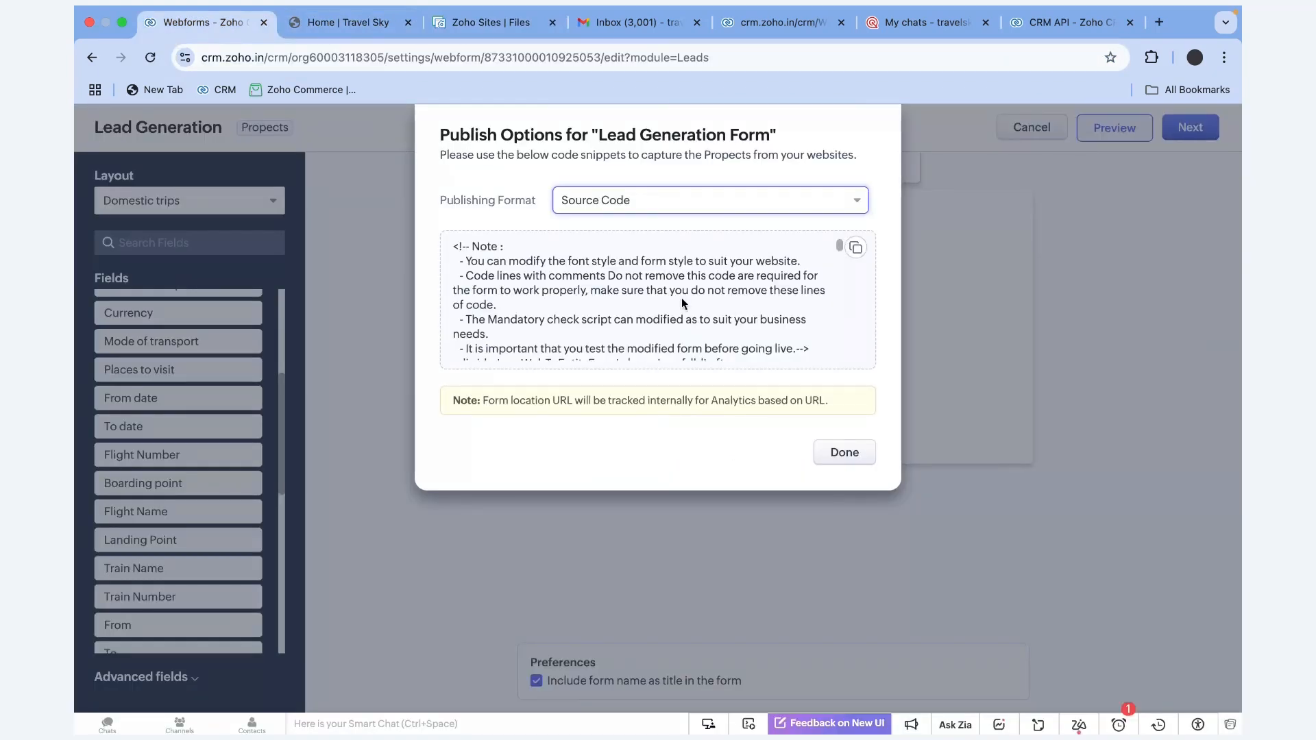
scroll(682, 298, "down", 3)
left_click(722, 207)
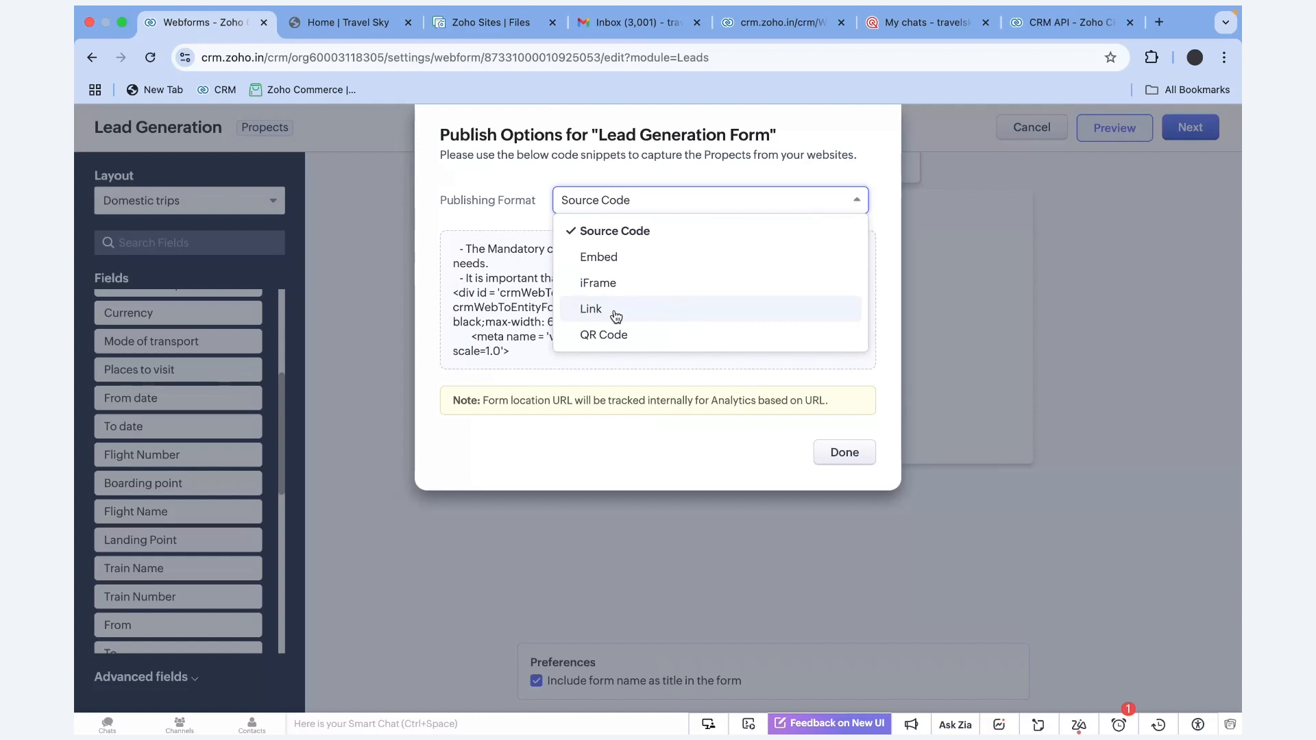
left_click(620, 340)
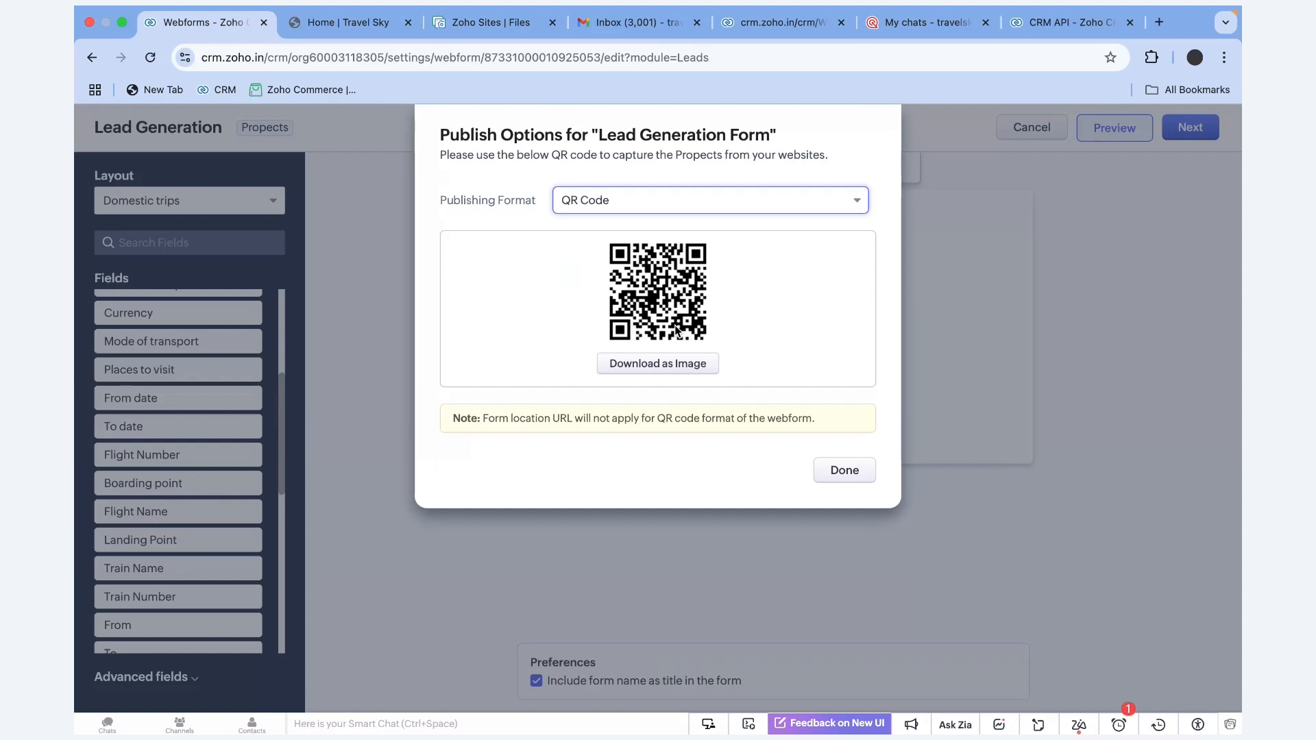
Switch the publishing format to Link and copy the form's short link
left_click(855, 199)
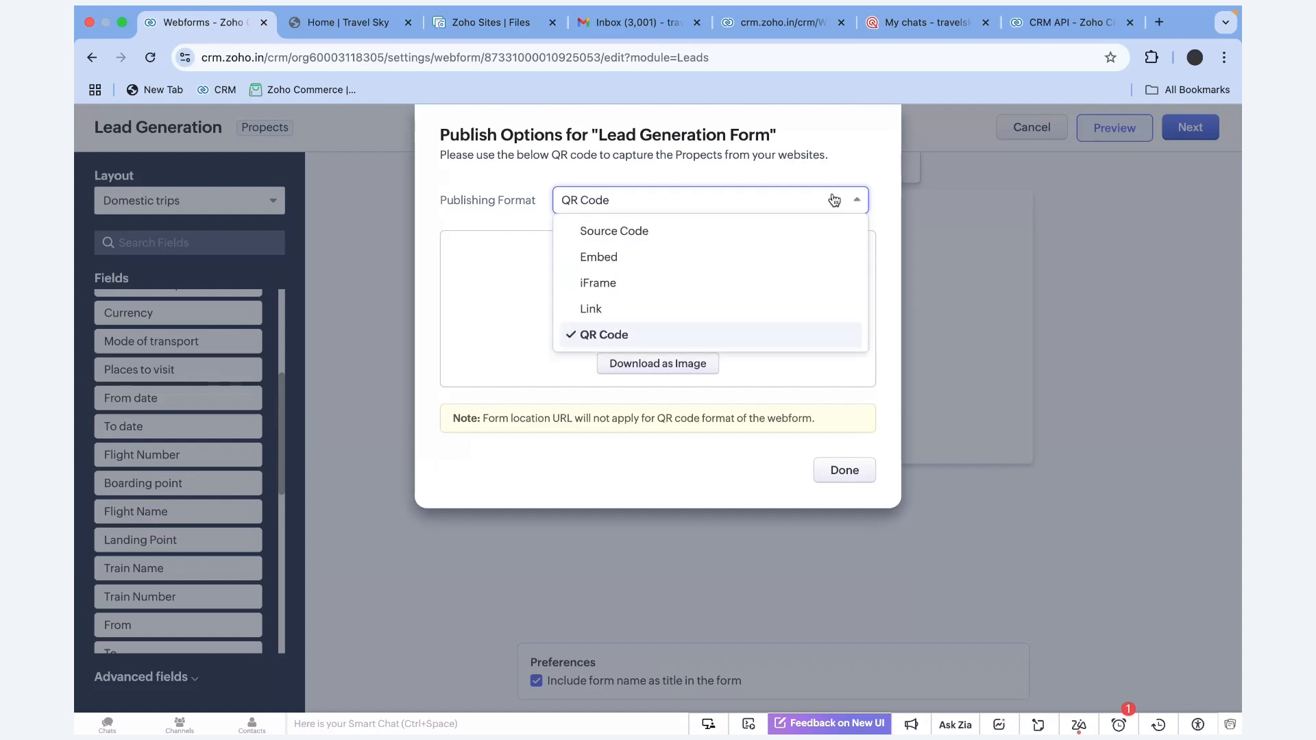
left_click(680, 302)
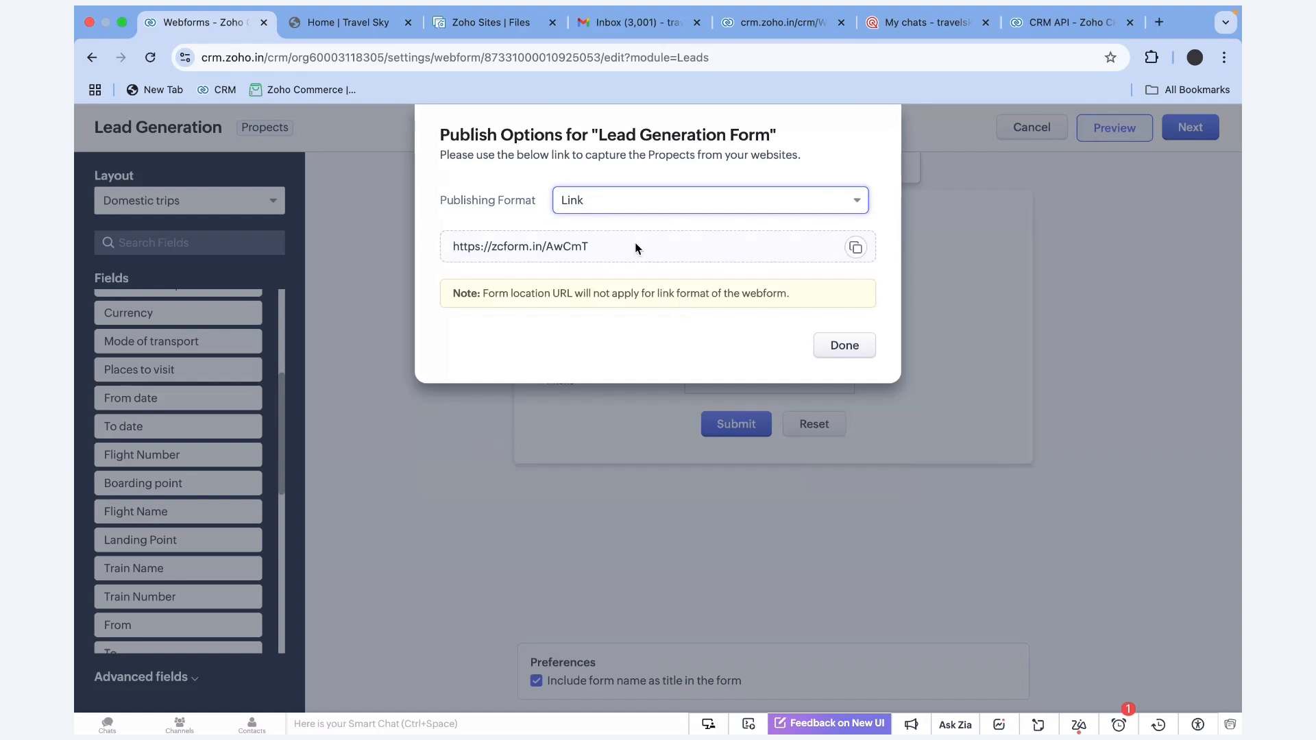
left_click(860, 248)
left_click_drag(591, 246, 450, 244)
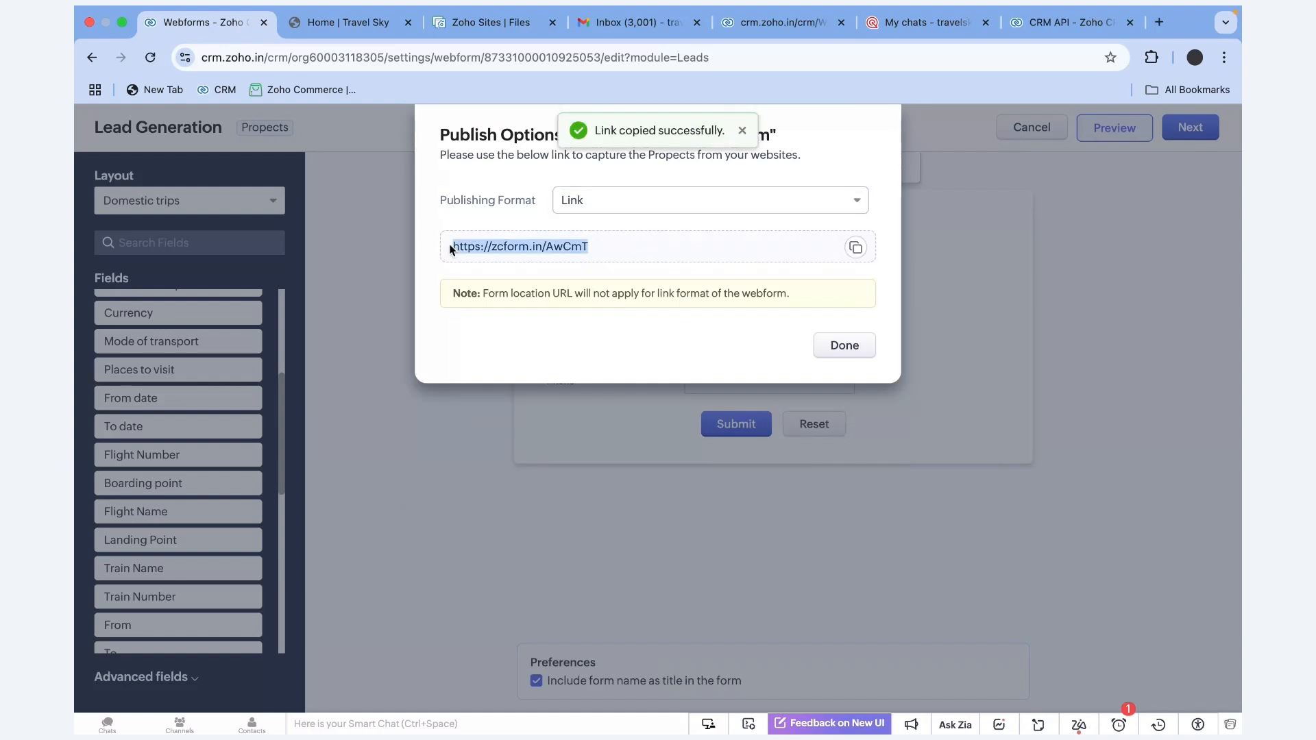
Open the copied form link in a new tab and enter the prospect's first and last name
left_click(1160, 22)
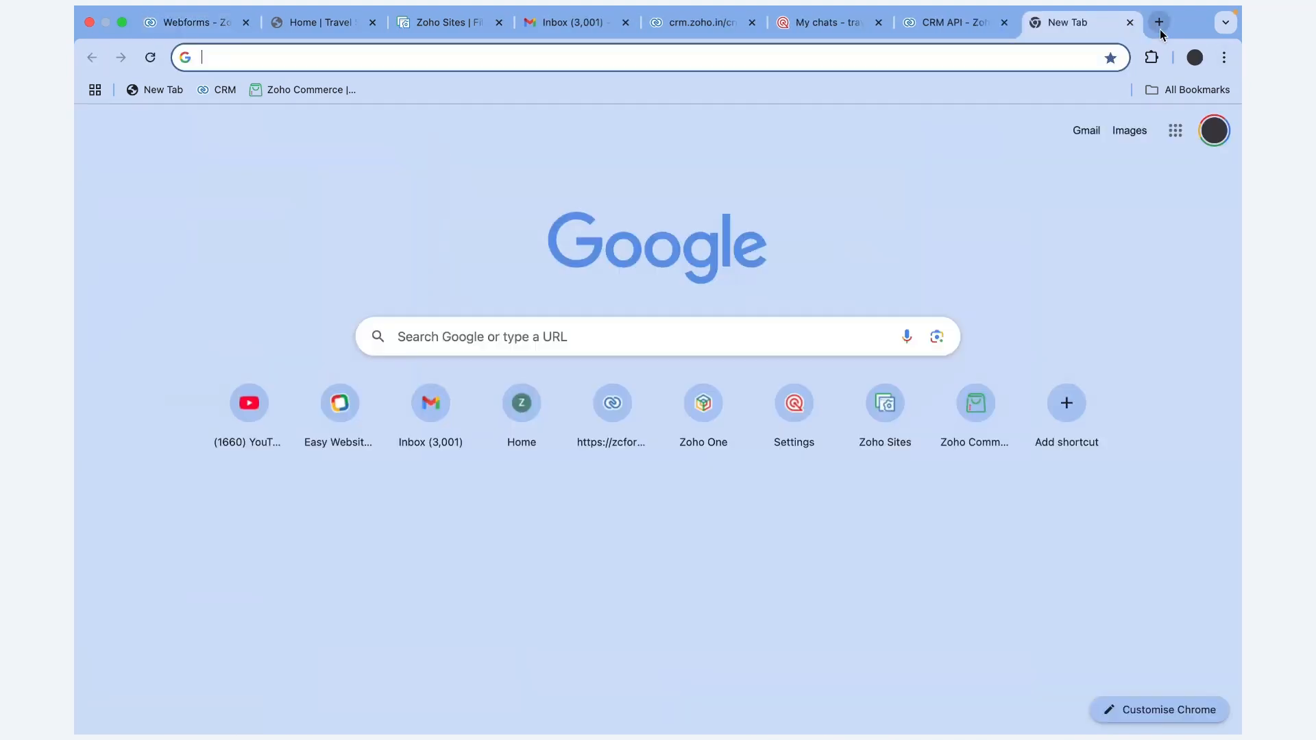
key("ctrl+v")
key("Return")
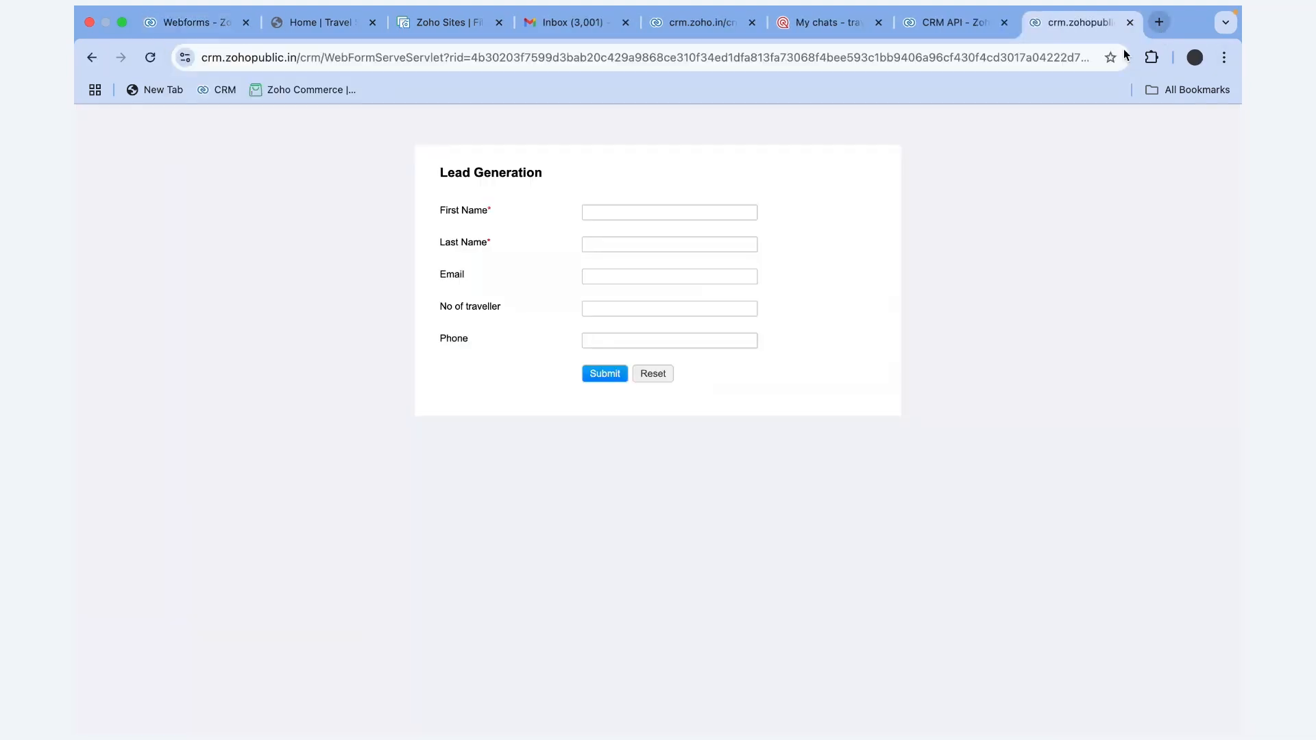
left_click(646, 215)
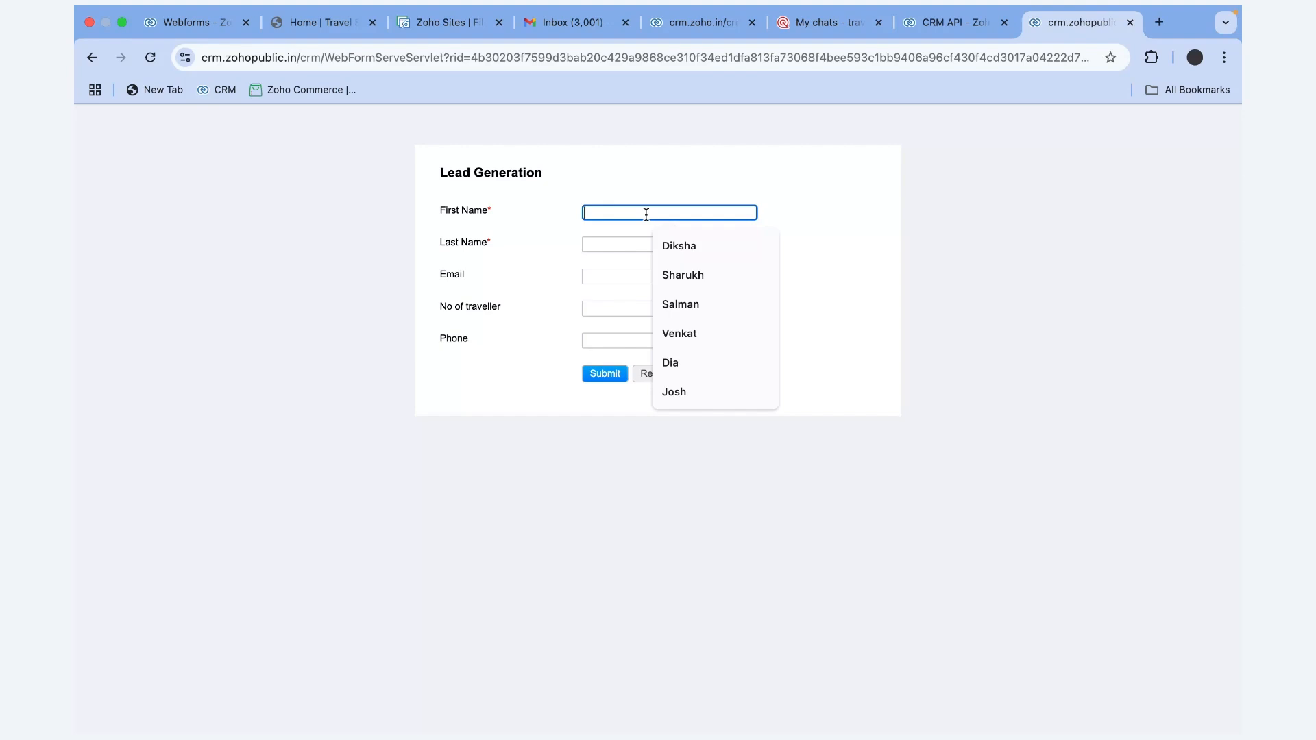
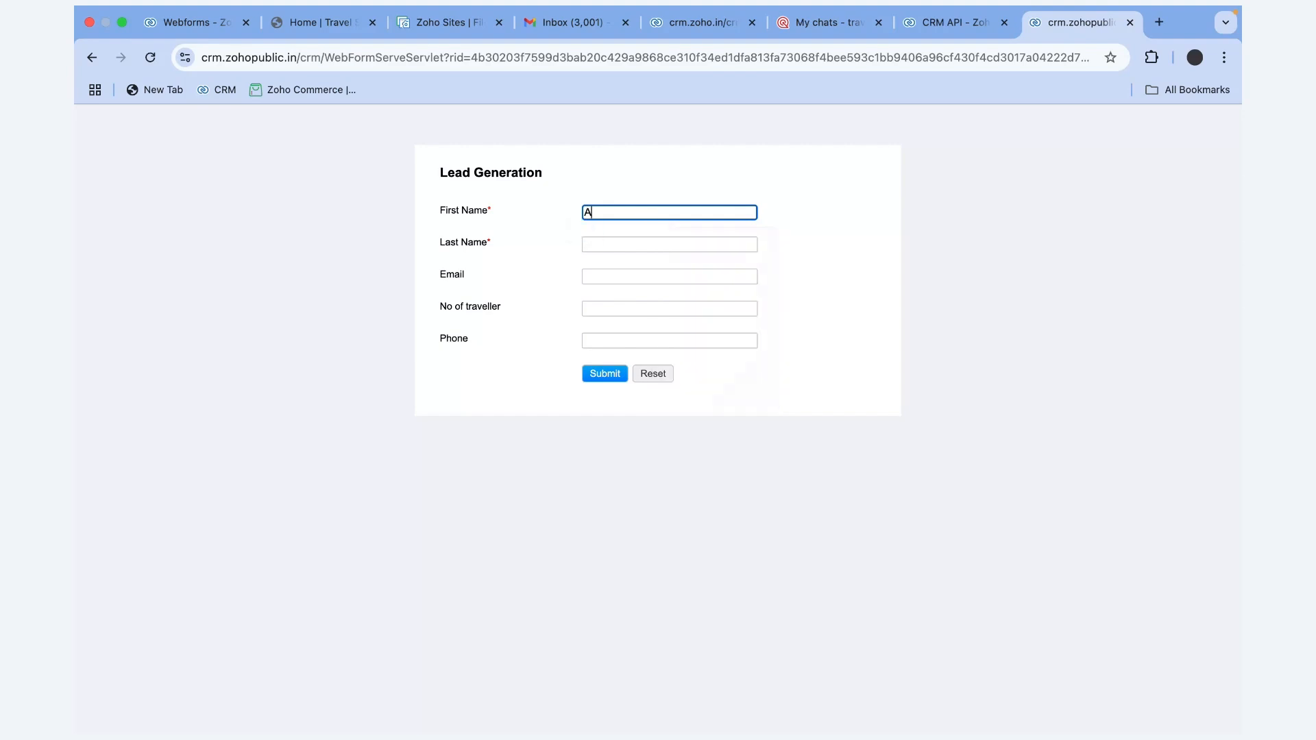
left_click(636, 245)
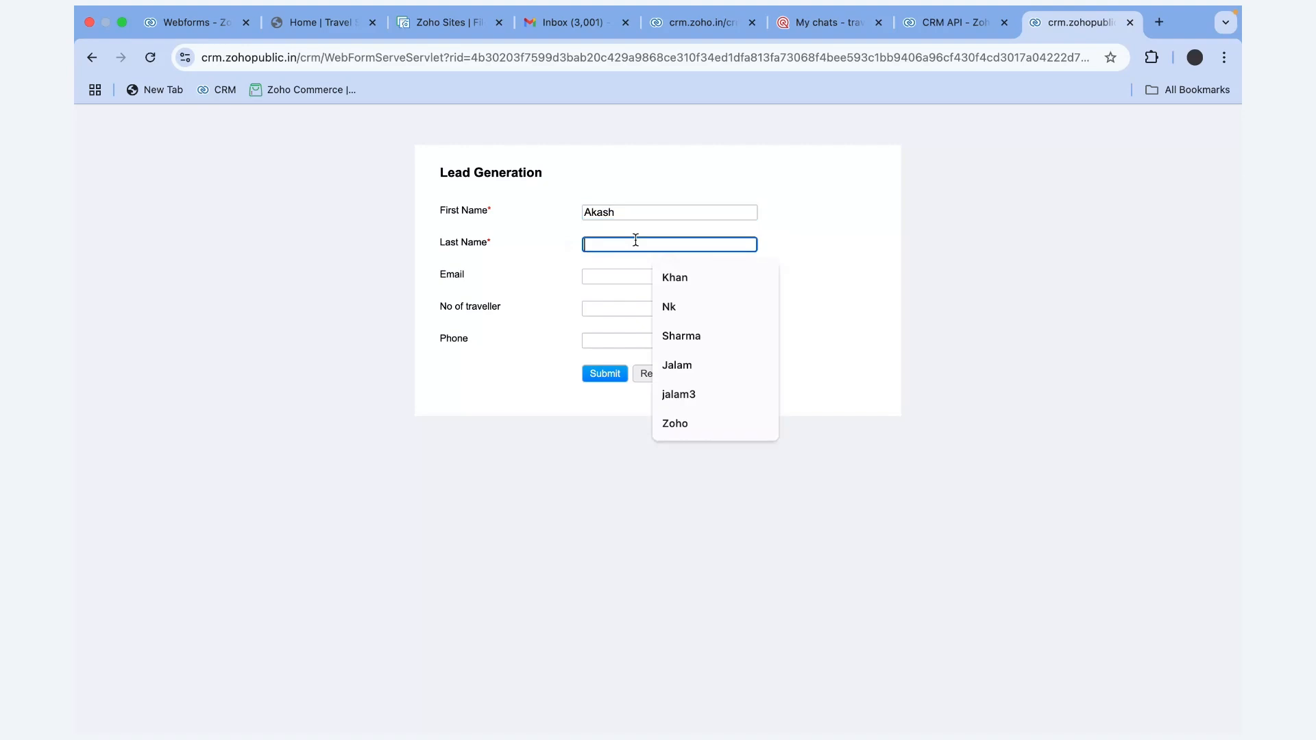
key("Caps_Lock")
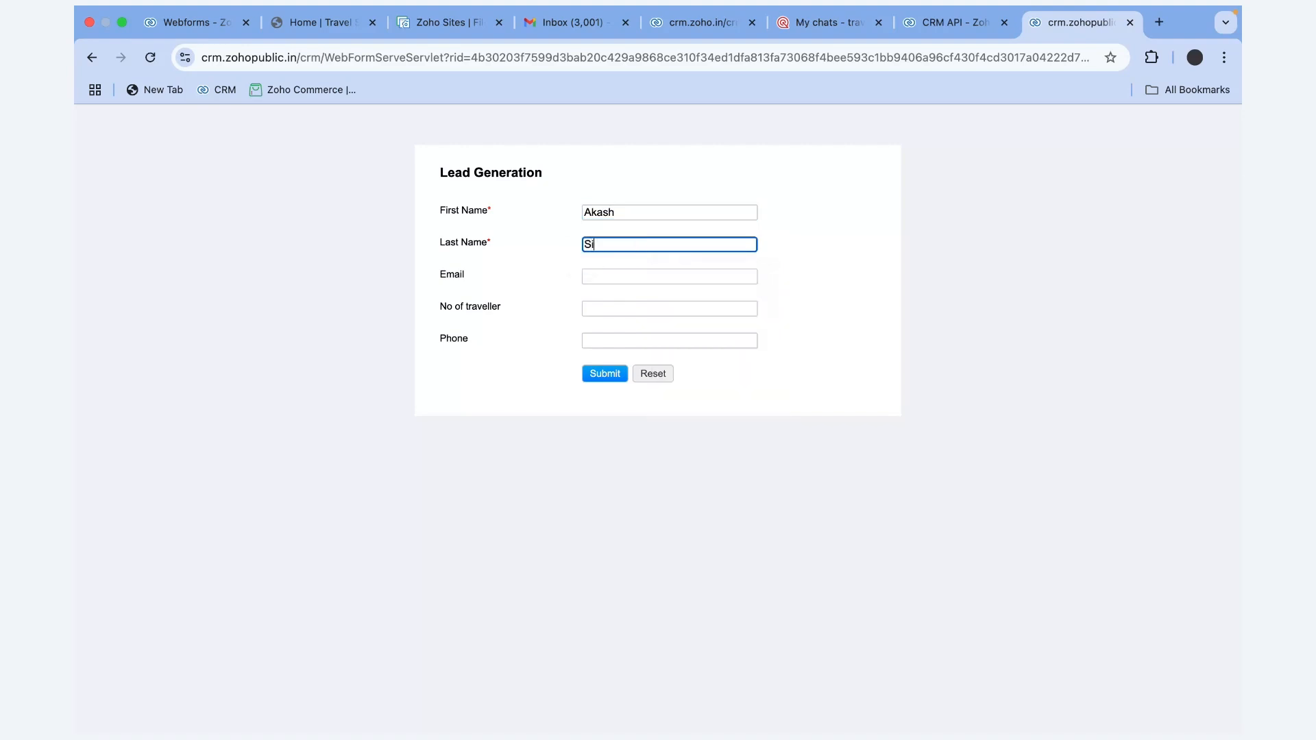
Fill in the prospect's e-mail, 7 travellers and phone number, then submit the form
left_click(643, 274)
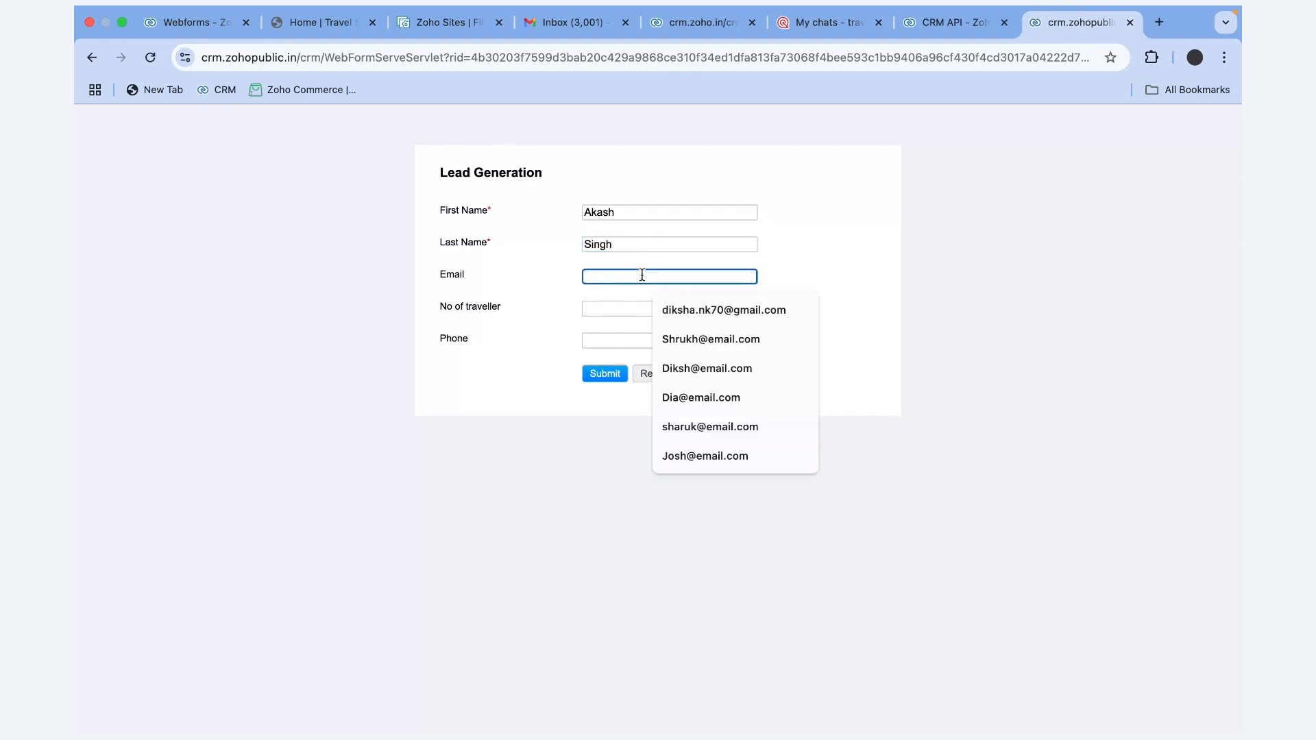
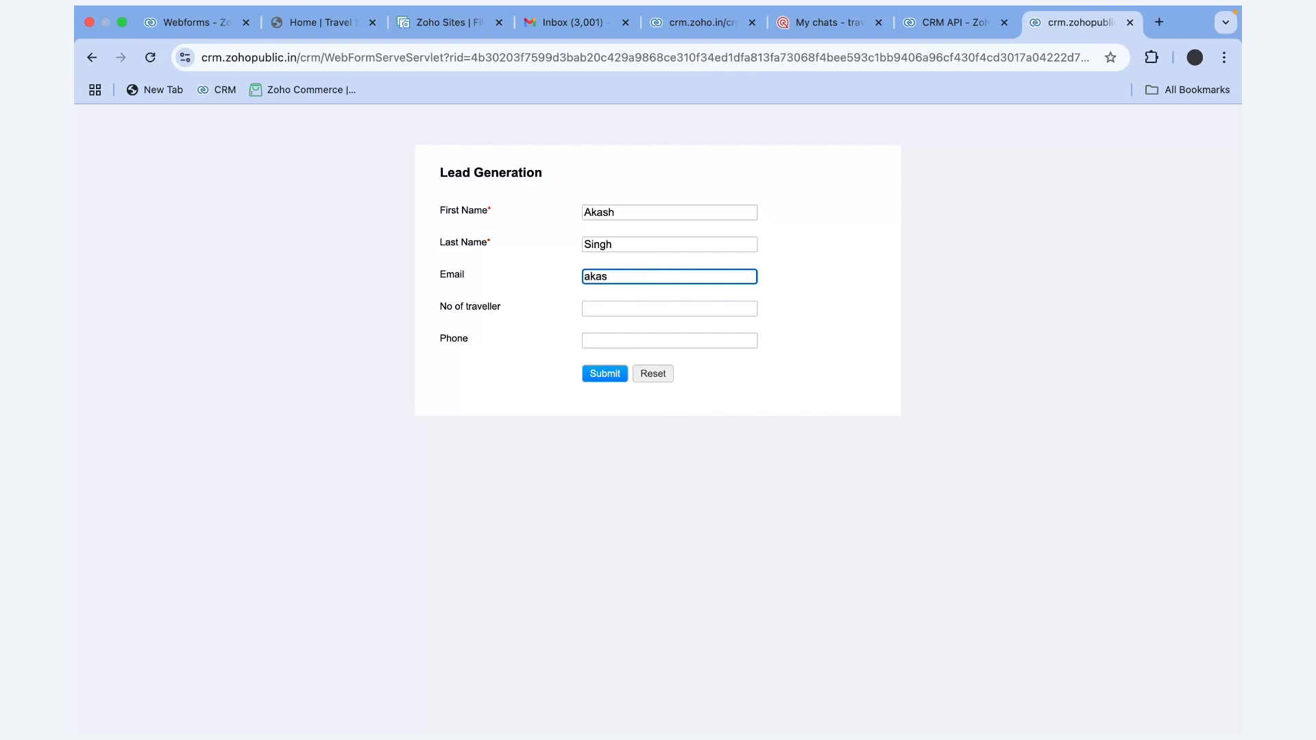
left_click(632, 306)
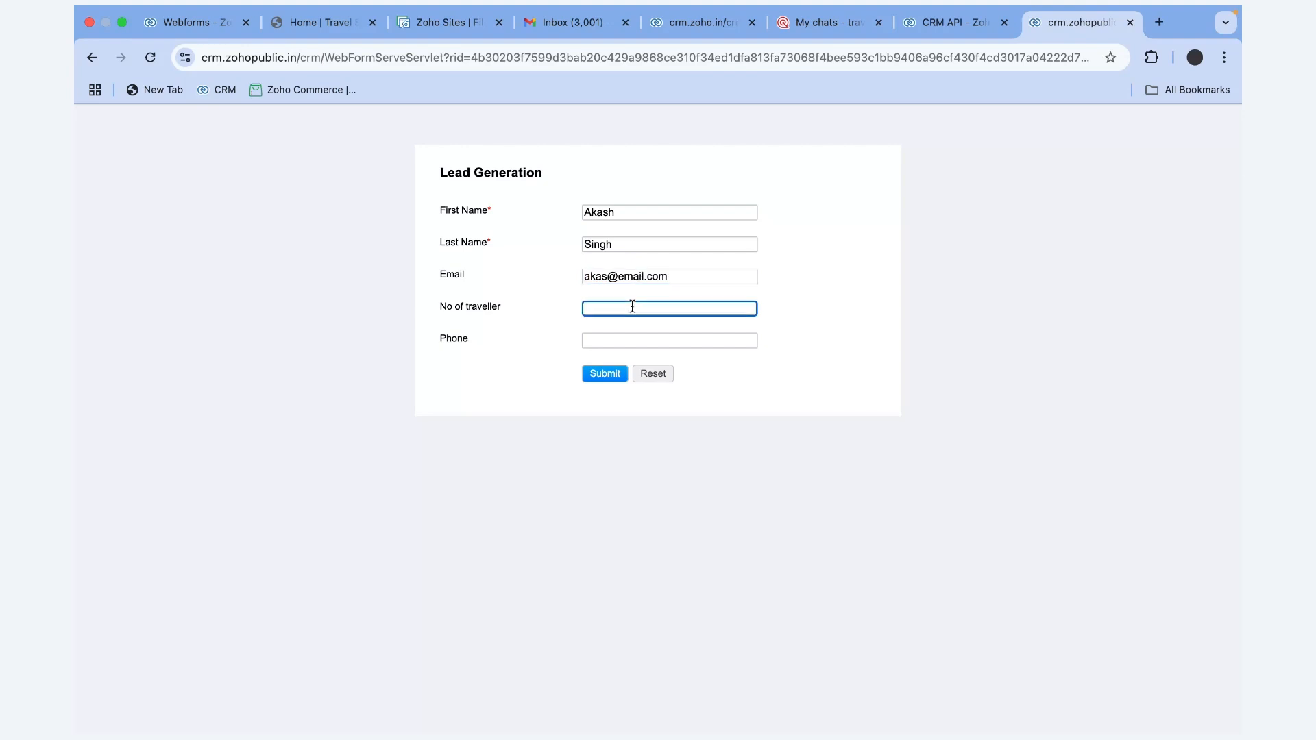
type("7")
left_click(631, 333)
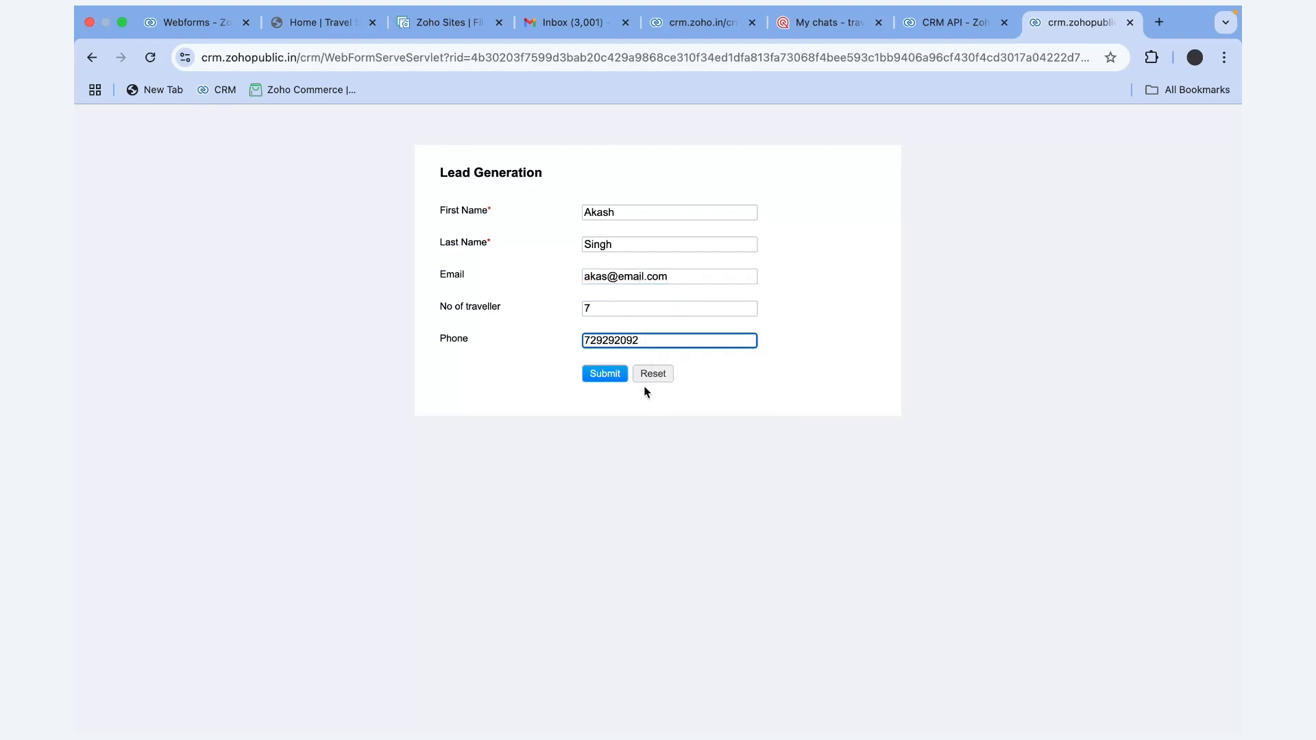
left_click(617, 375)
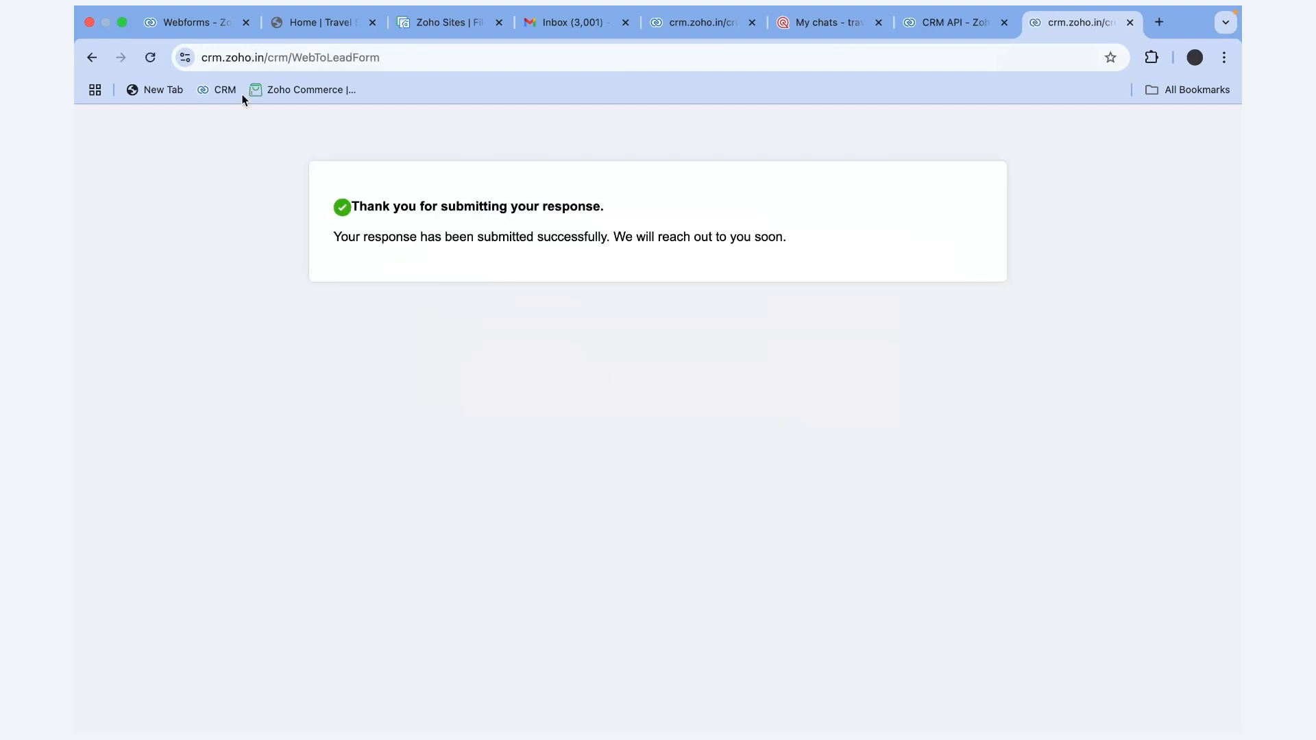
left_click(198, 23)
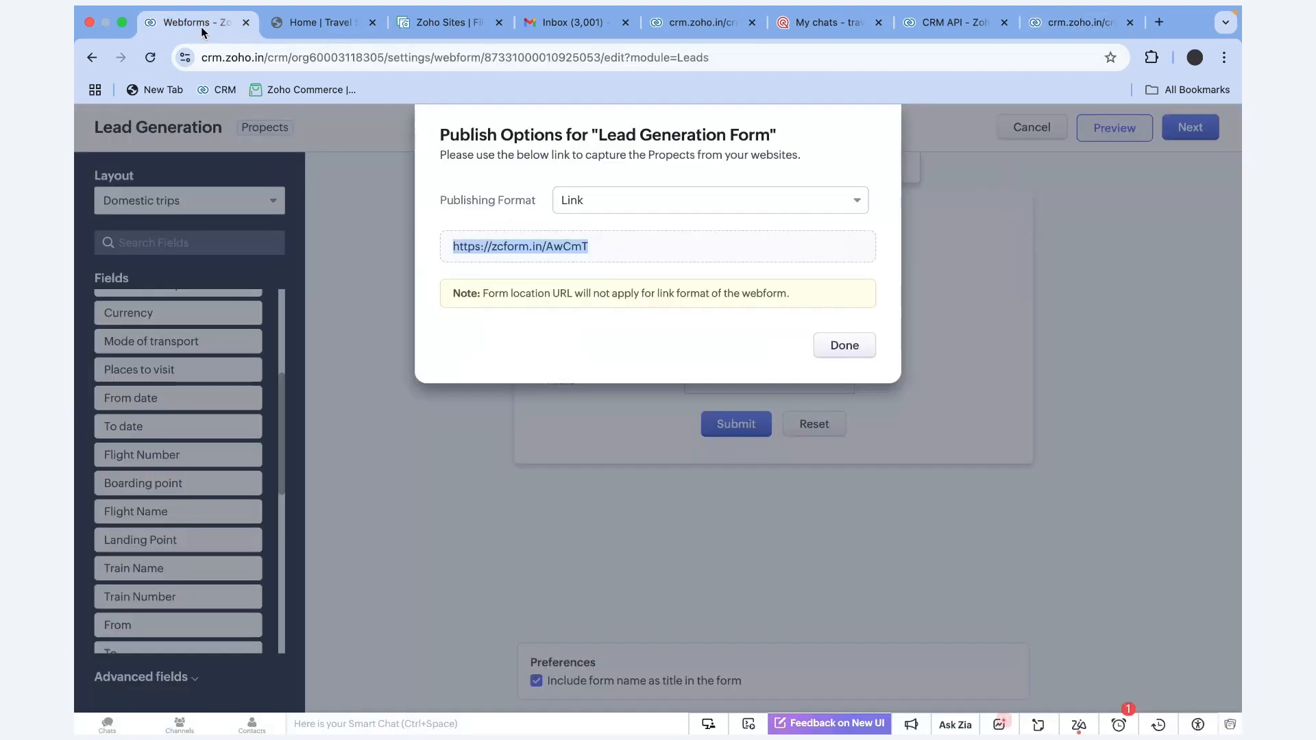
Close Publish Options and open the new Website-tagged prospect's record from the Propects list
left_click(853, 347)
left_click(91, 162)
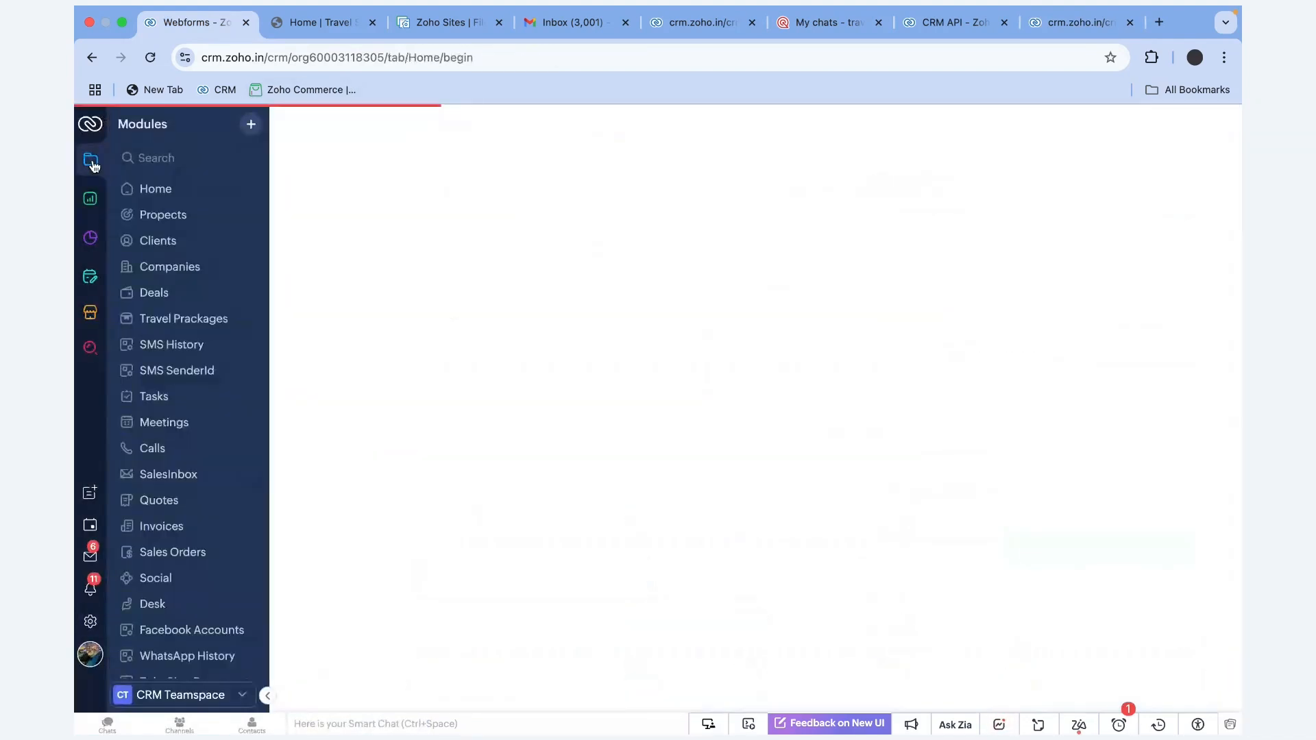
left_click(164, 215)
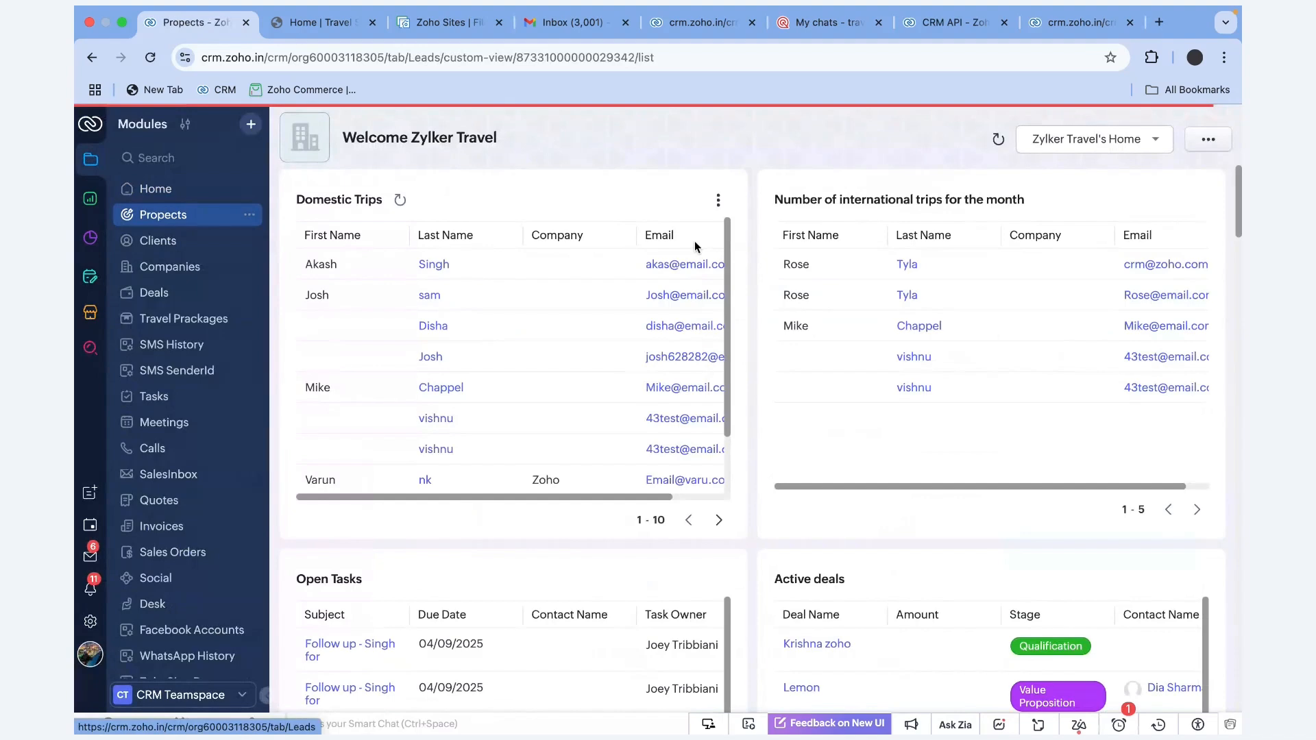
left_click_drag(1070, 233, 991, 239)
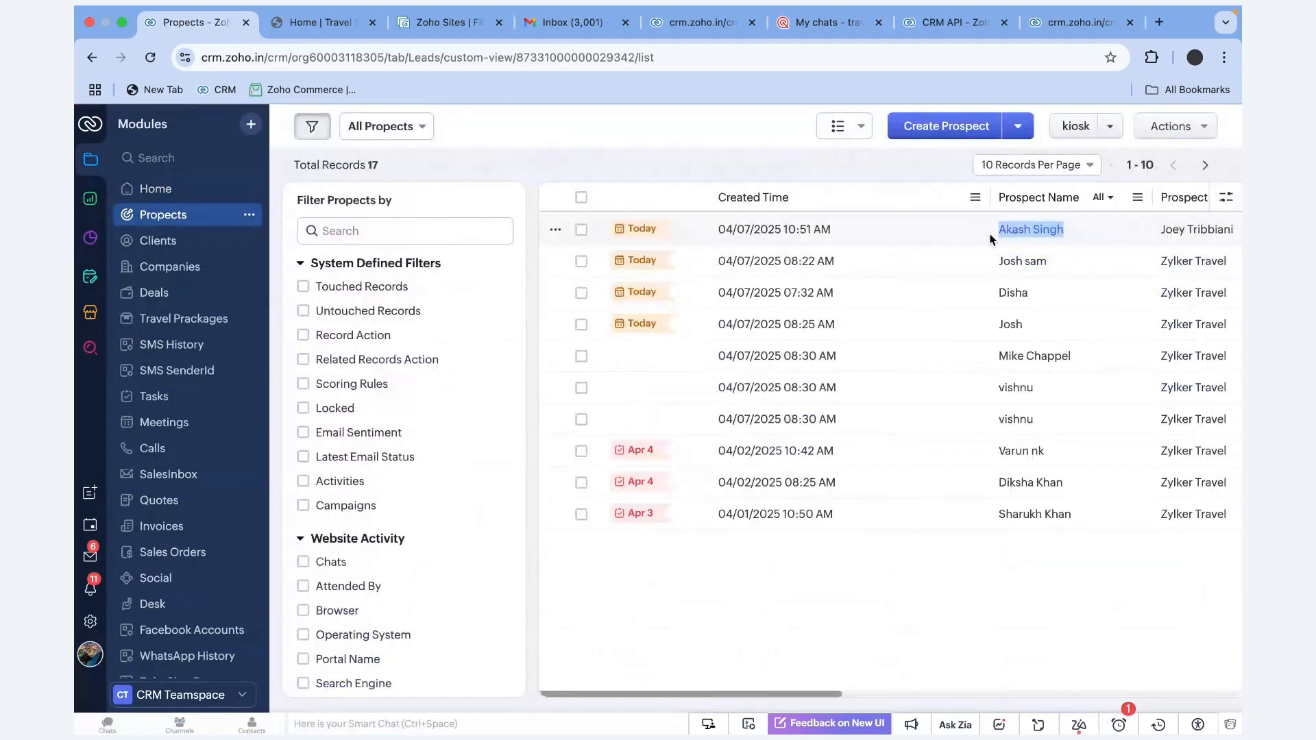
left_click(939, 228)
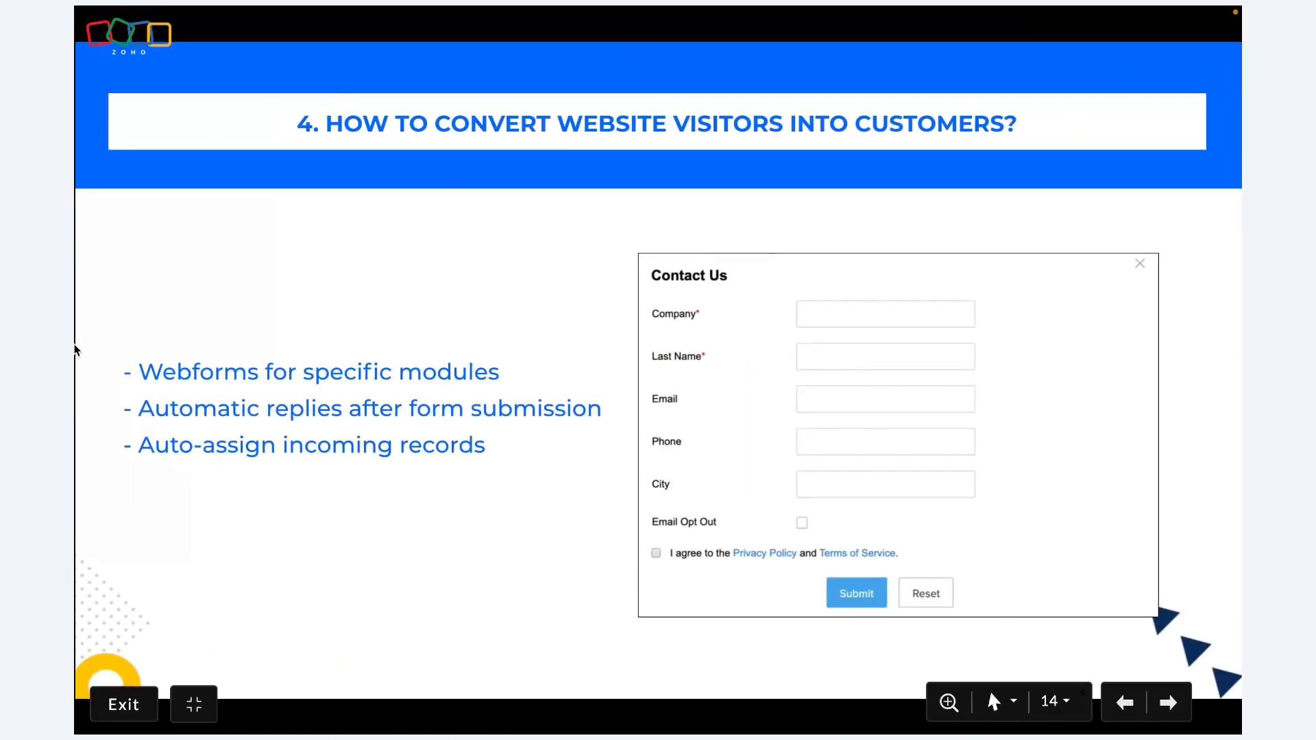
key("Right")
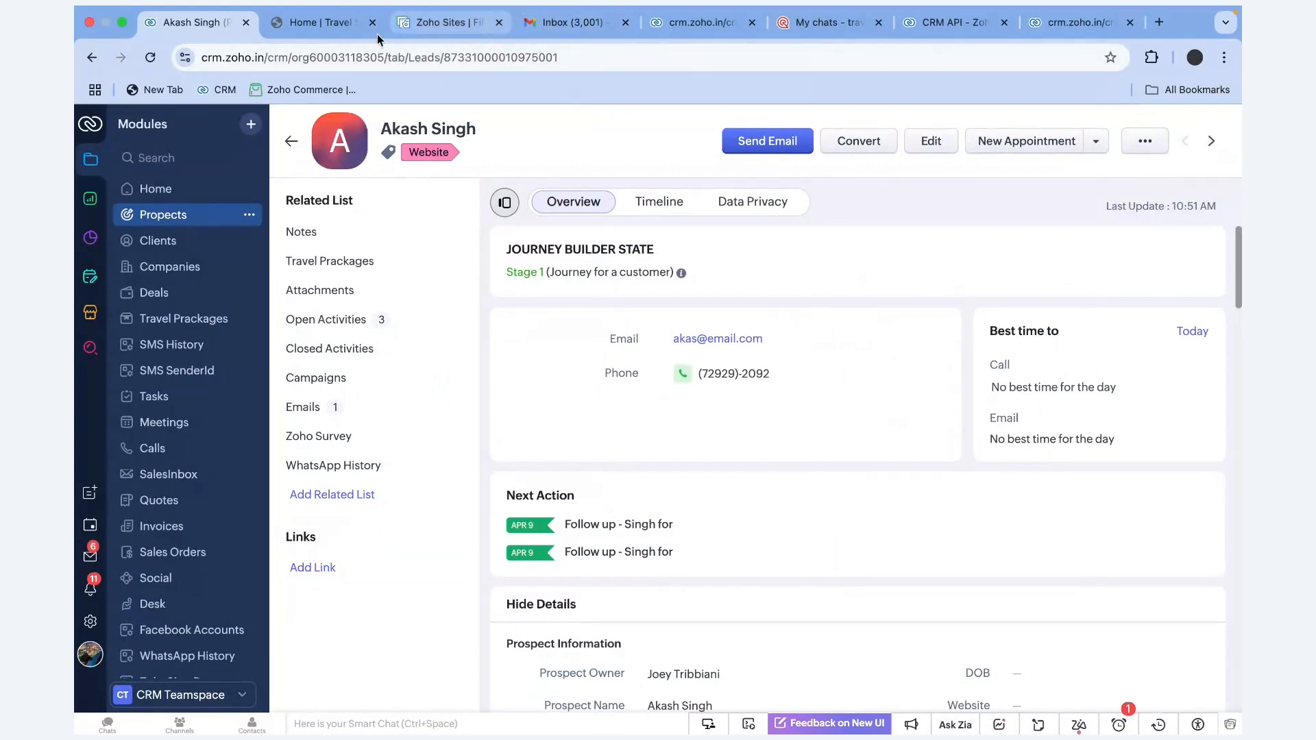
End the current visitor chat on the travel site and start a new conversation
left_click(356, 35)
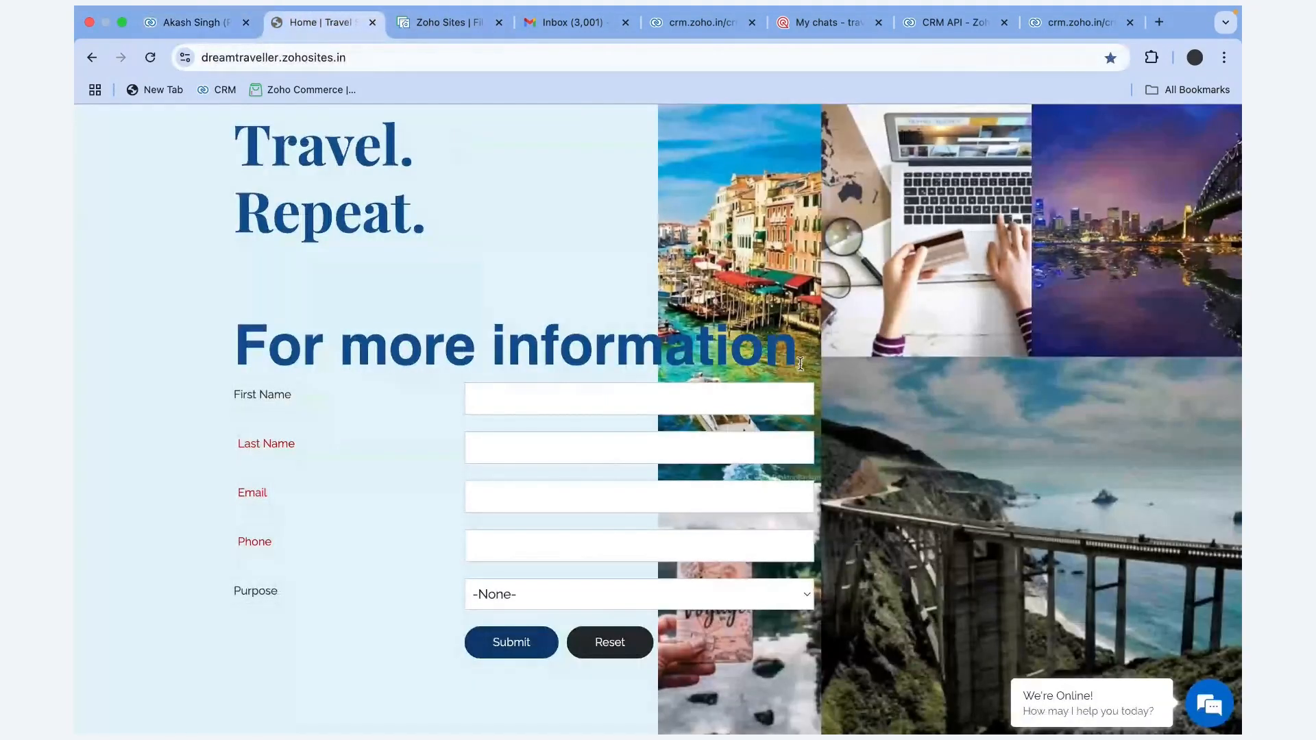
left_click(1201, 720)
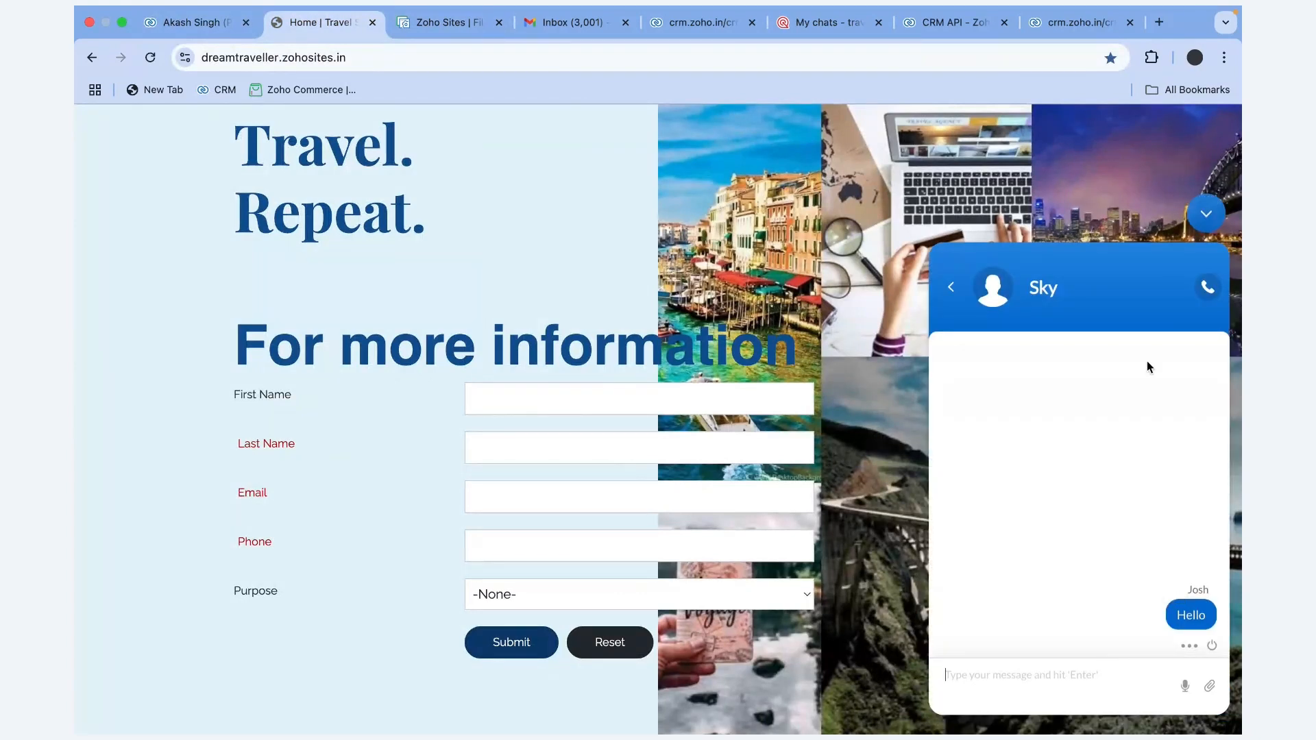
left_click(1212, 646)
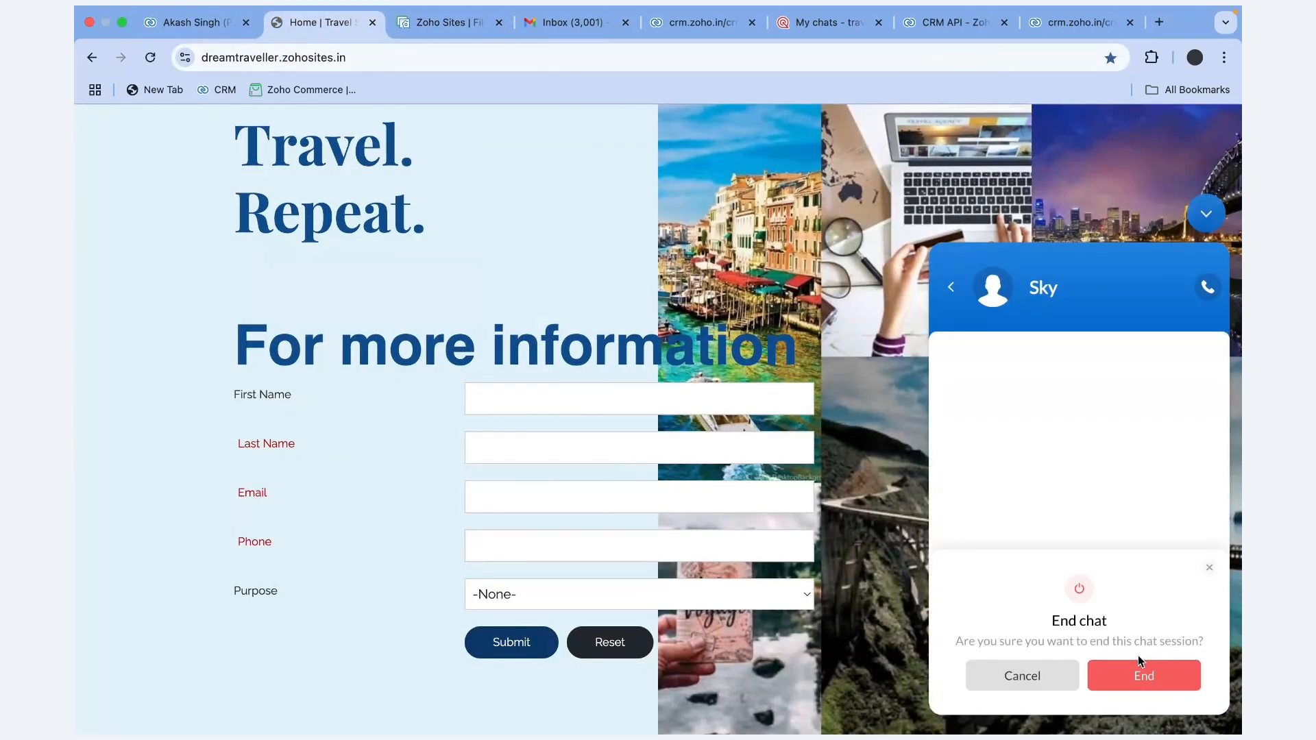
left_click(1137, 676)
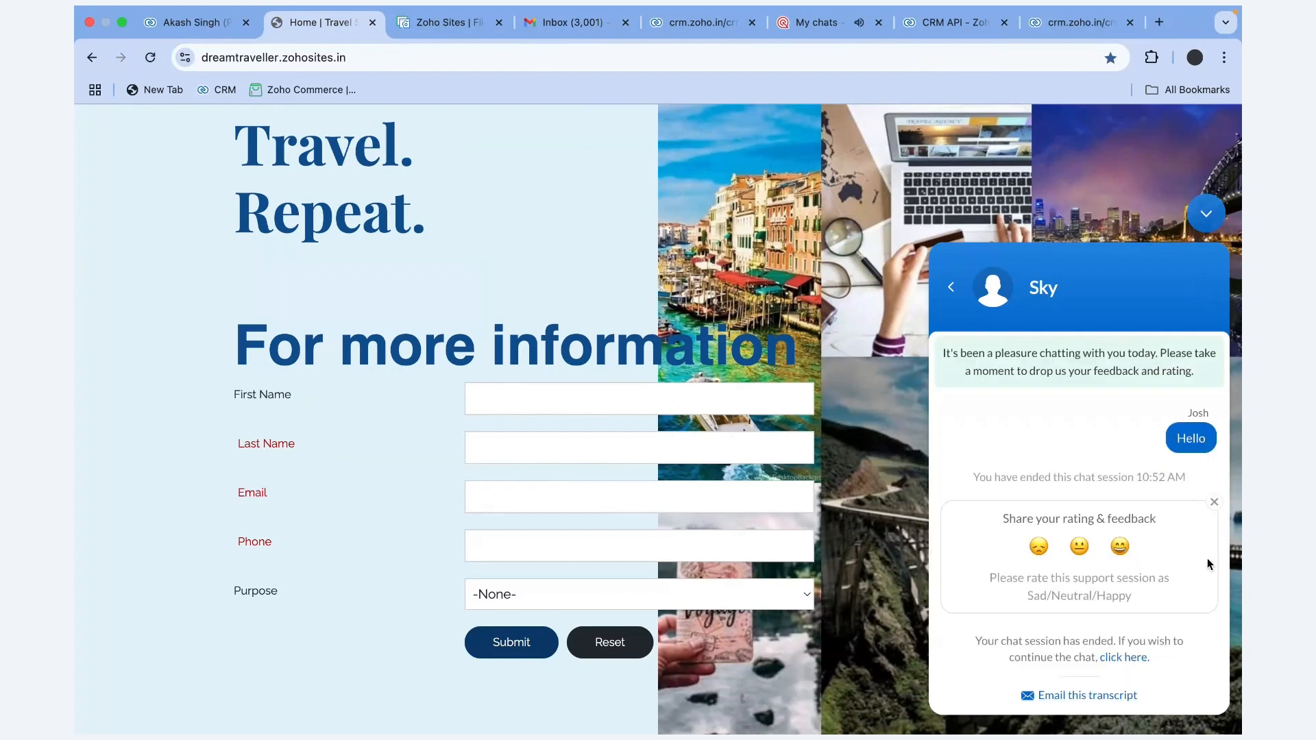
left_click(1215, 502)
left_click(951, 287)
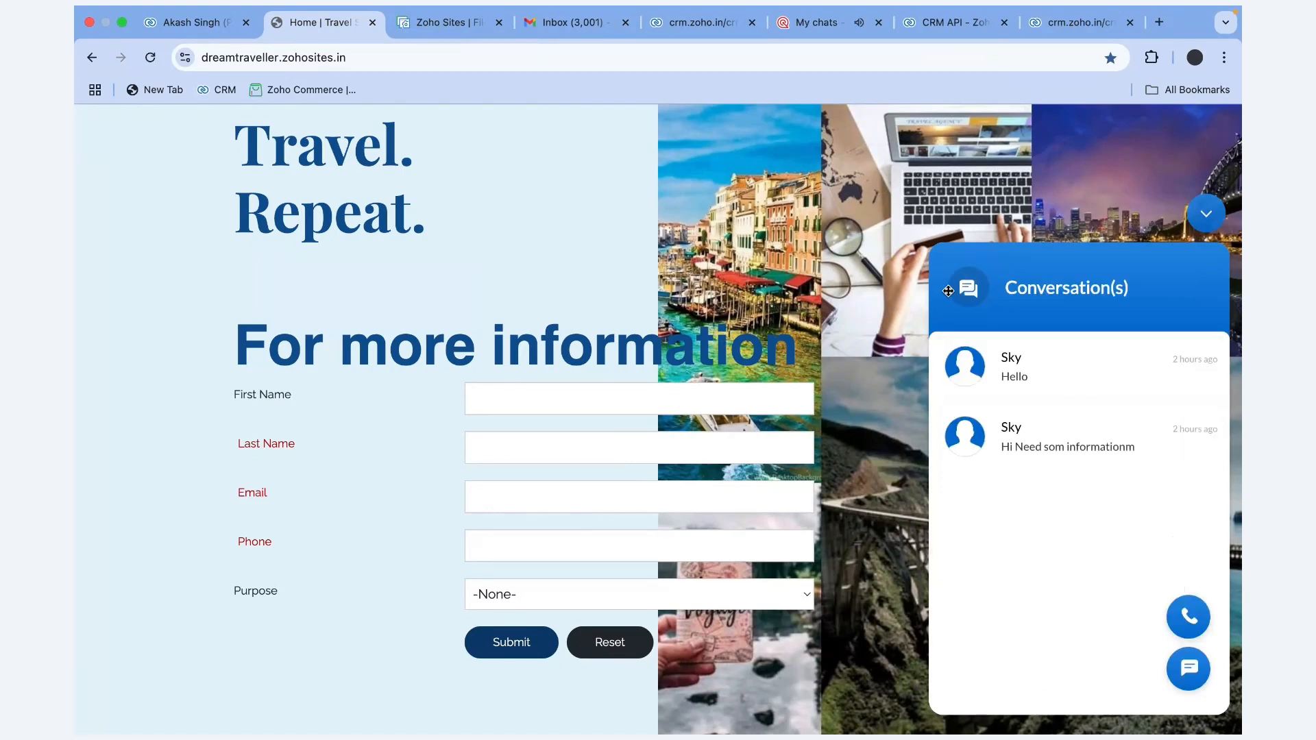
left_click(1189, 666)
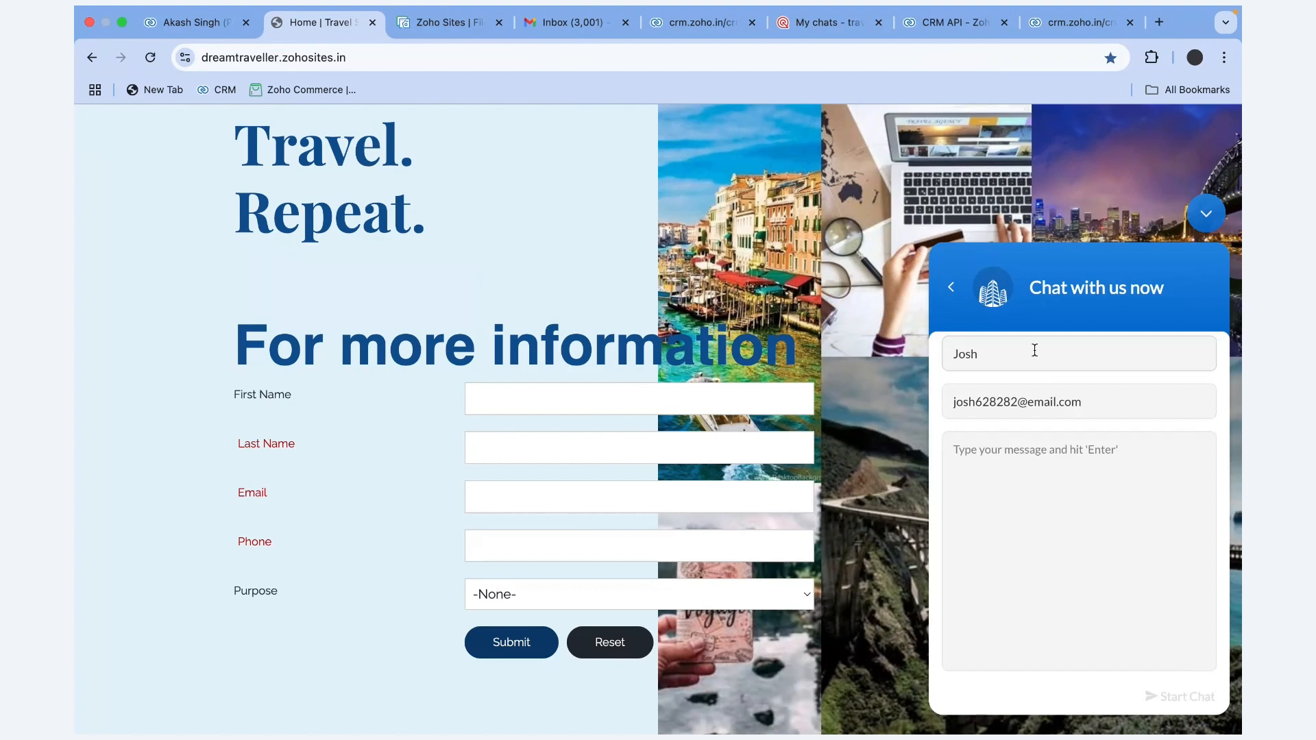
Enter the new visitor's name and e-mail, then send the message 'Hi!'
left_click(1096, 400)
key("BackSpace")
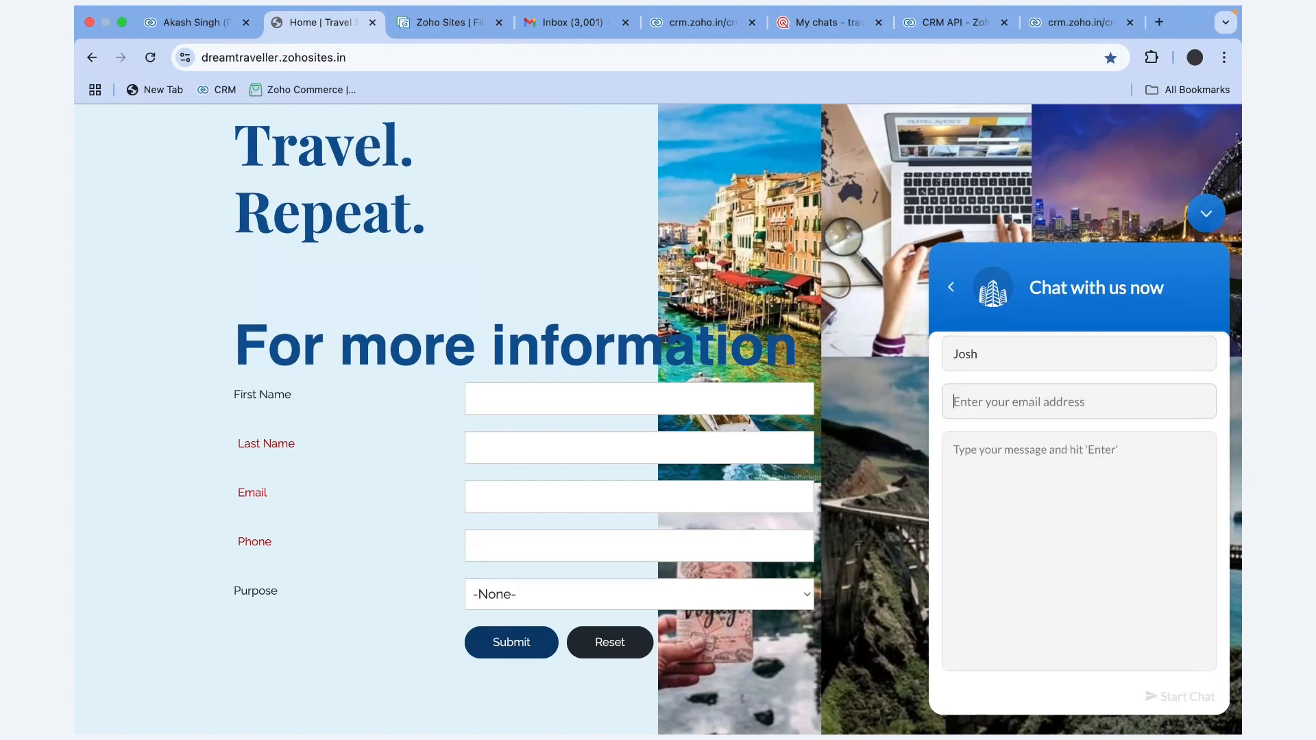
type("Sharukh")
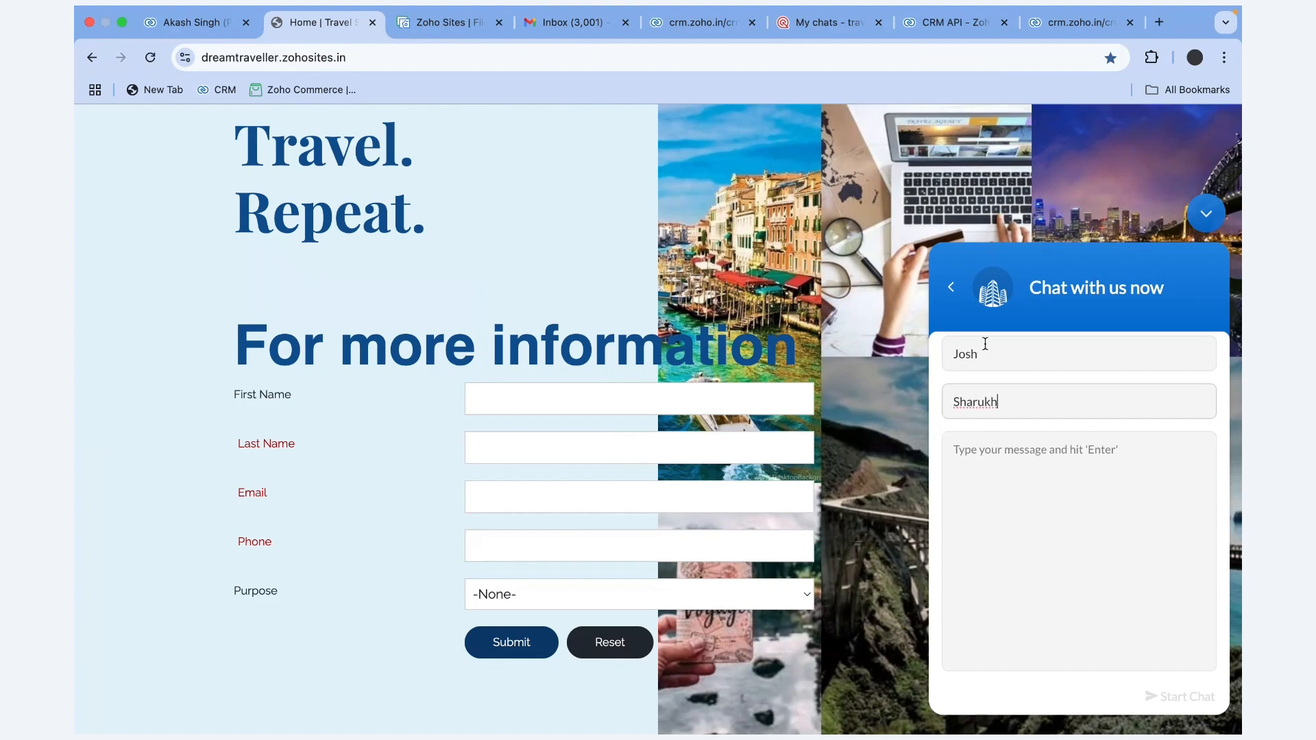
left_click(1001, 353)
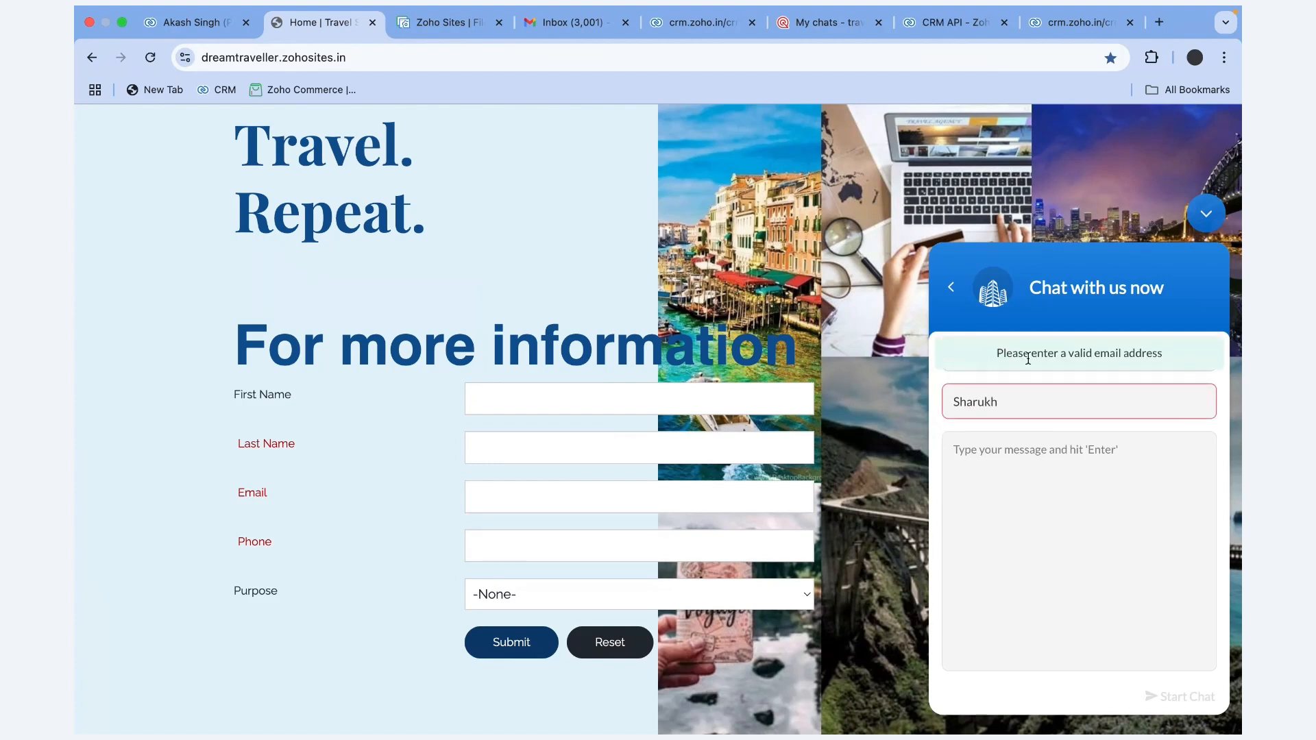
left_click(1037, 401)
type("@email.com")
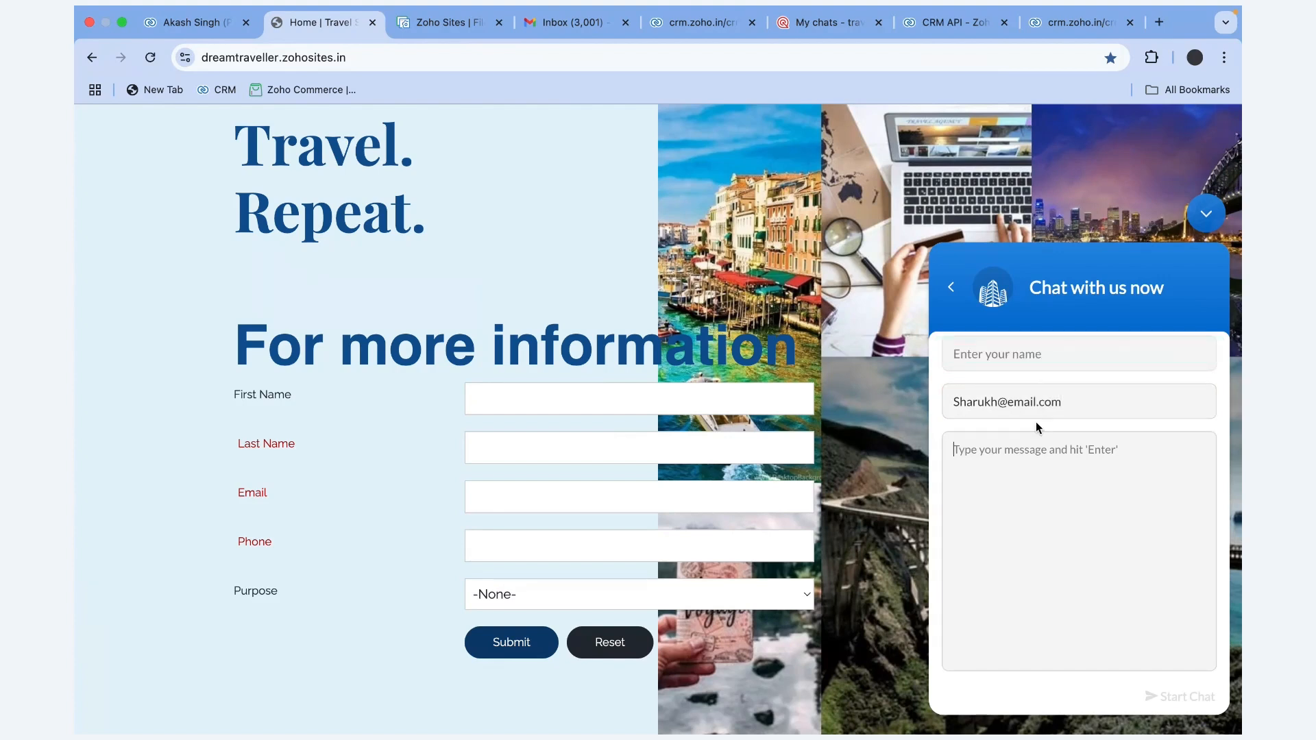
left_click(1037, 353)
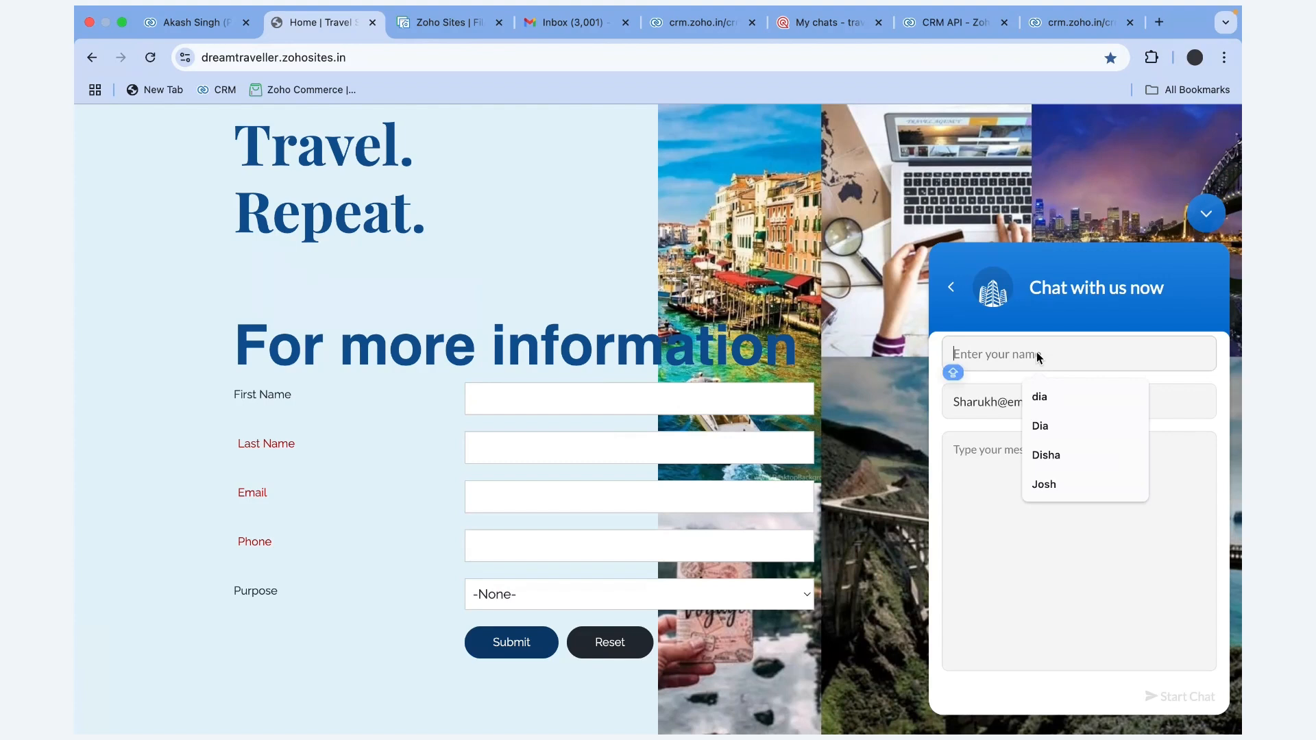
type("Di")
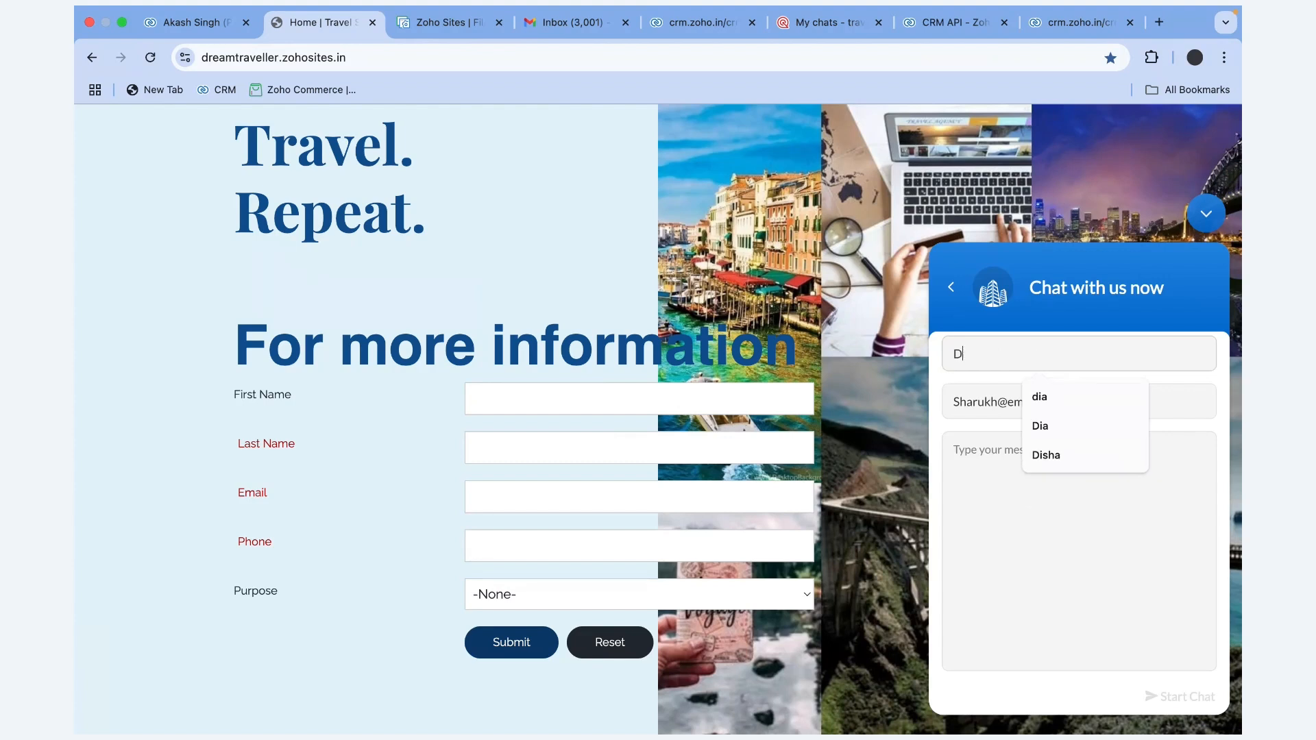
key("BackSpace")
type("Sharukh")
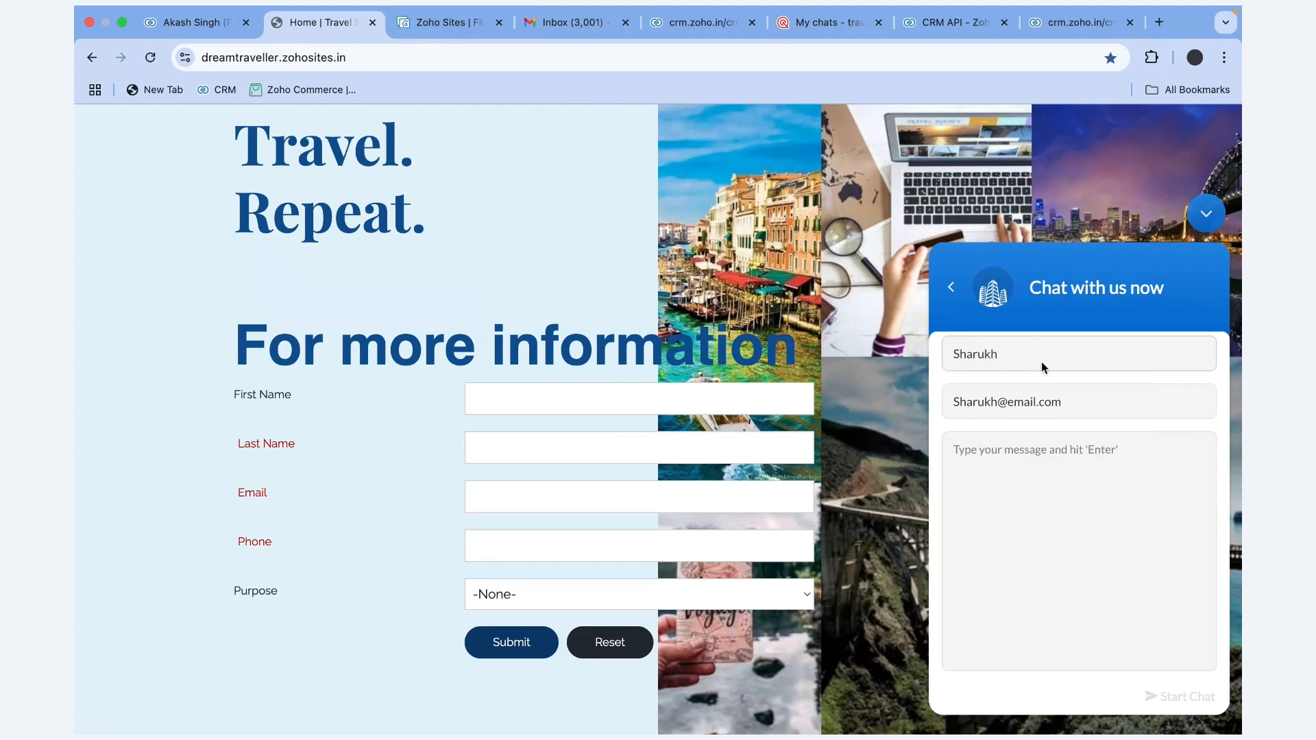
left_click(1014, 464)
type("Hi!")
key("Return")
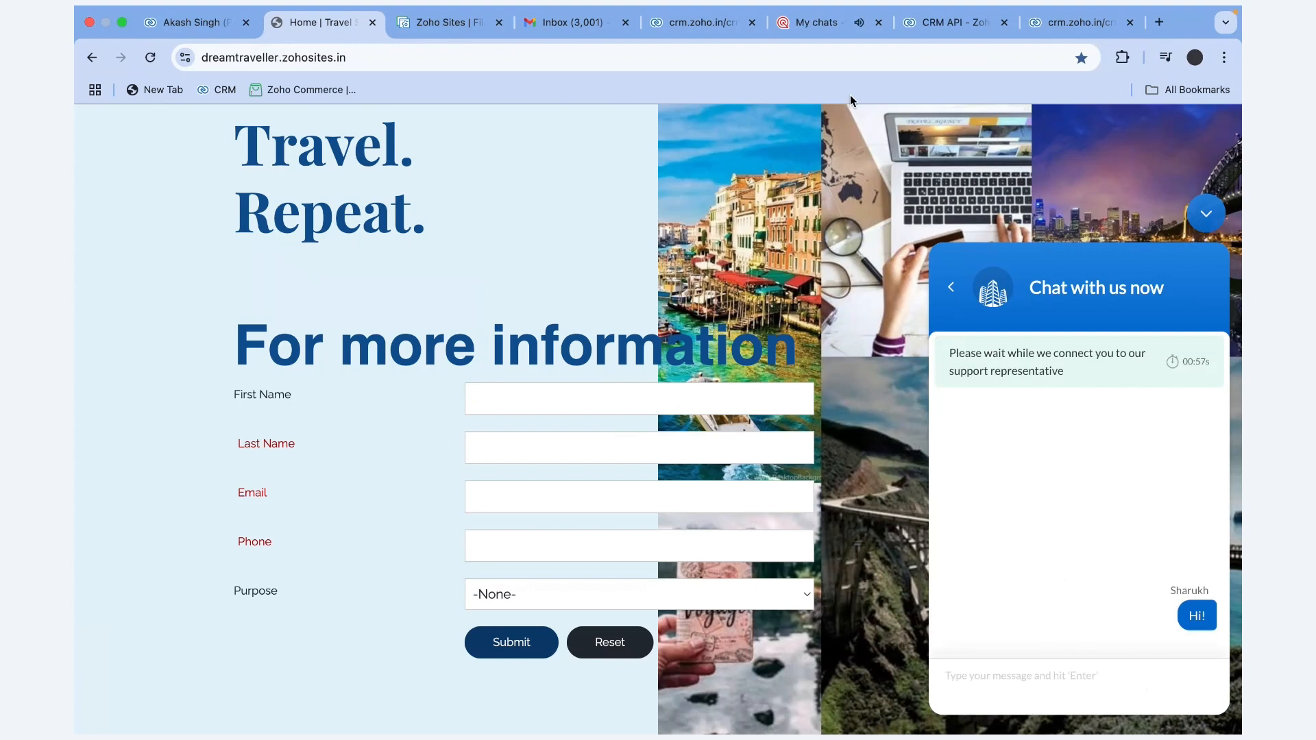
Pick up incoming chat #16 and check its Zoho CRM section showing 'Yet to Add'
left_click(833, 26)
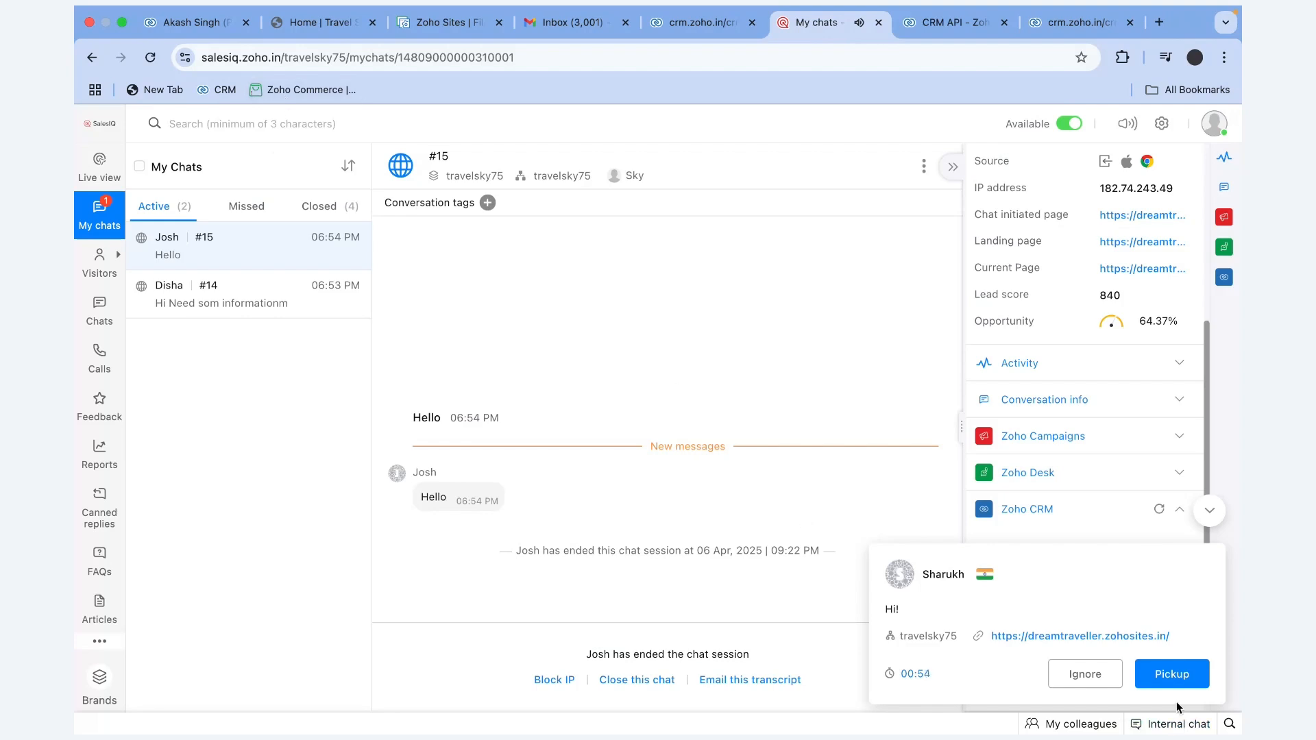
left_click(1170, 673)
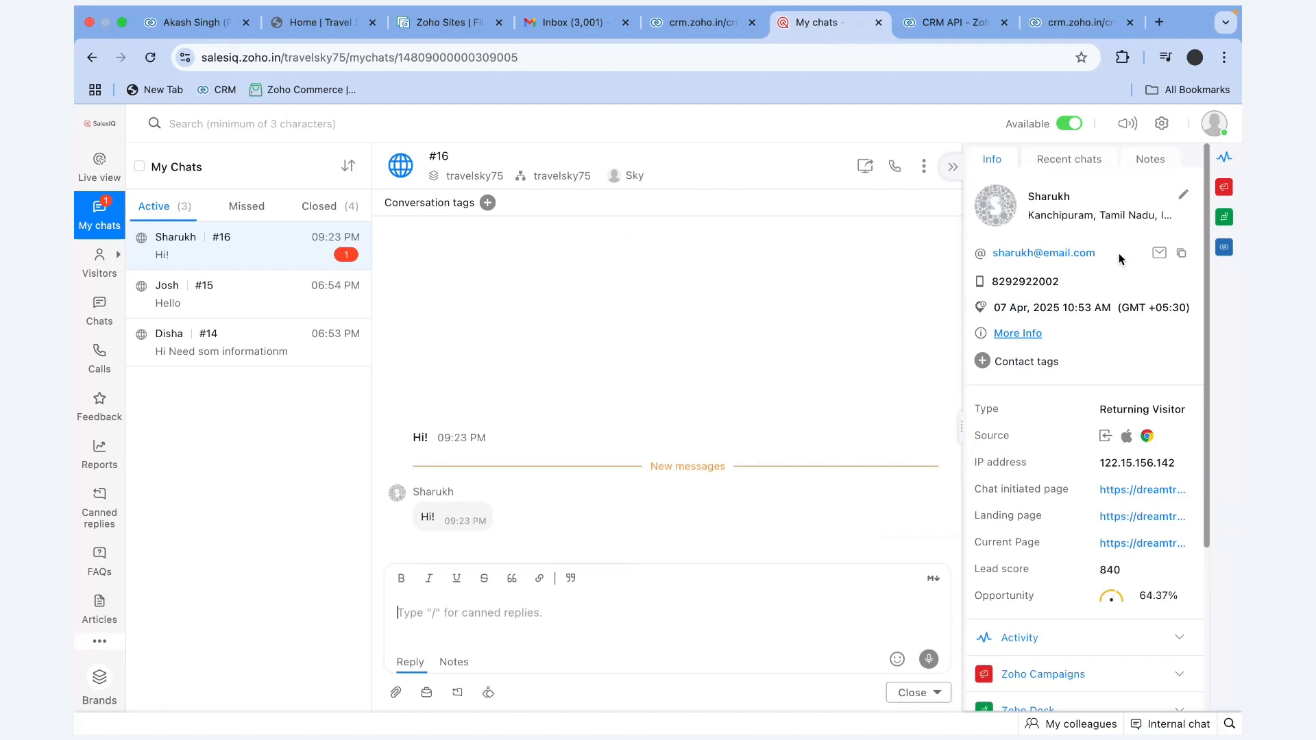
left_click_drag(1121, 260, 994, 259)
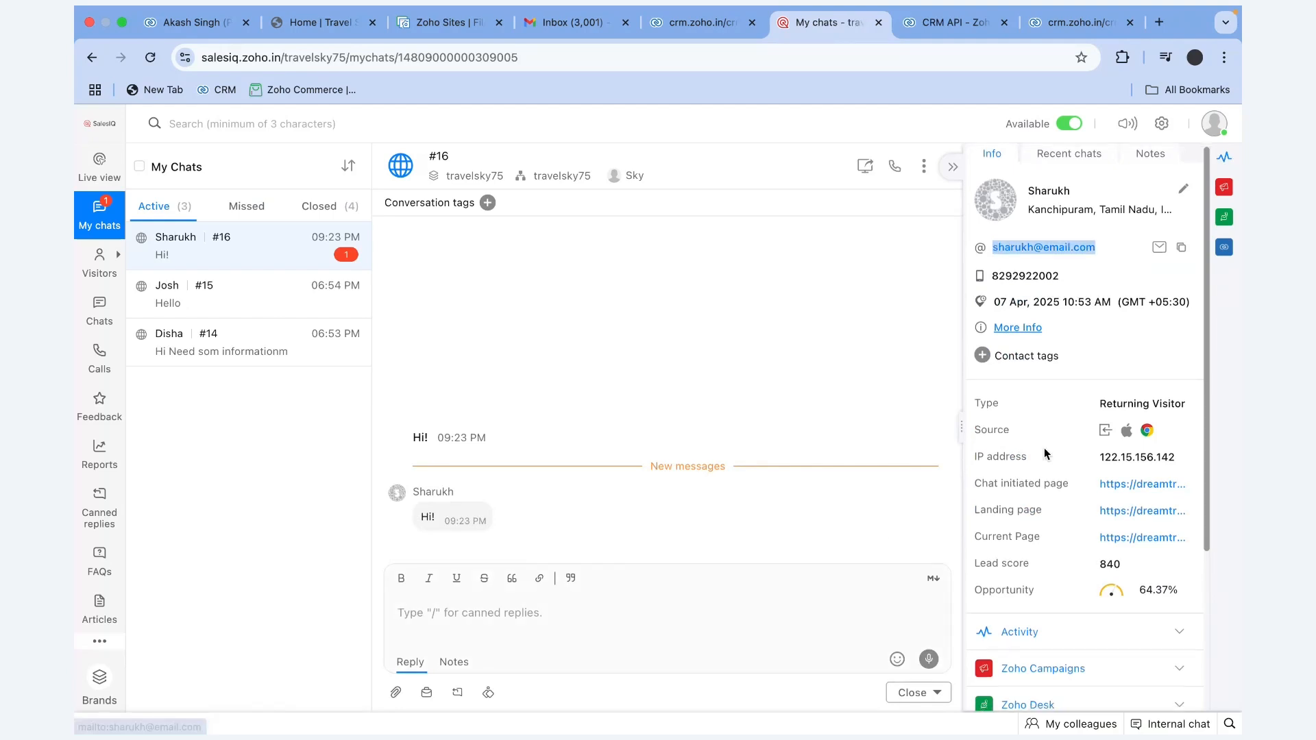
scroll(1003, 305, "down", 3)
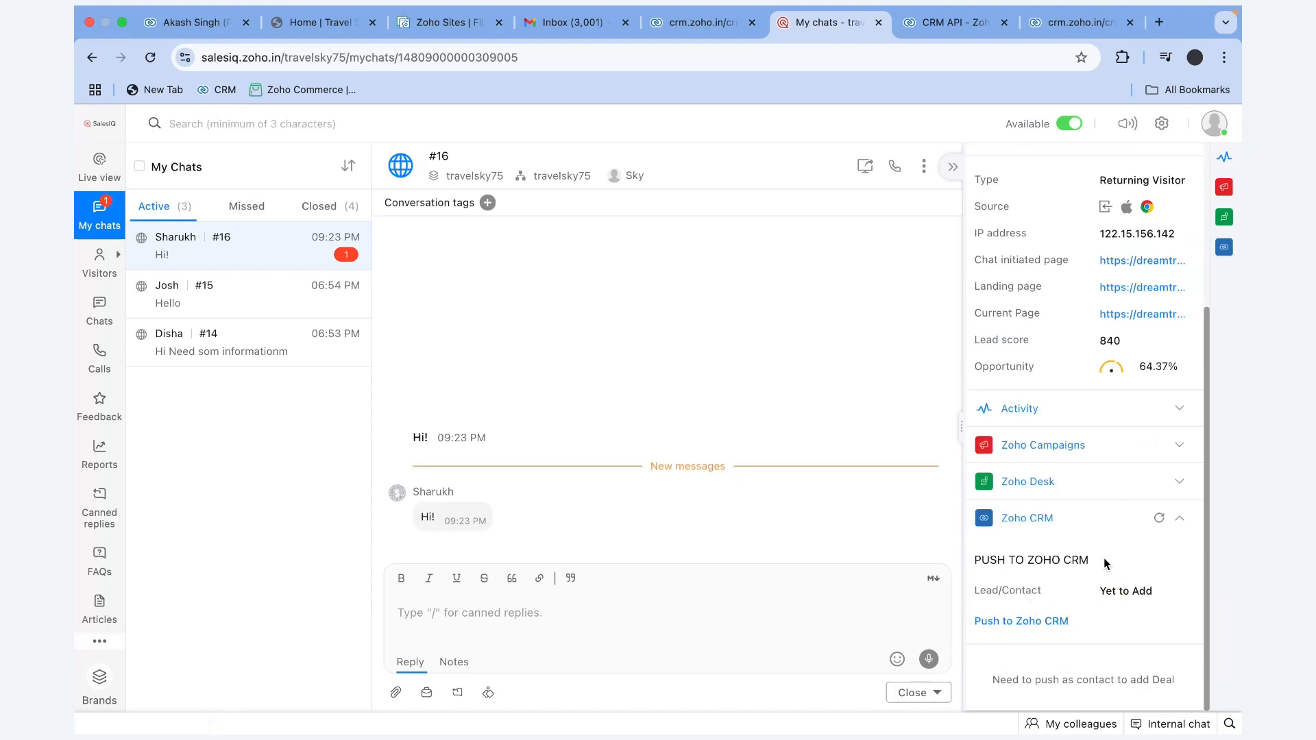
left_click_drag(1101, 561, 973, 567)
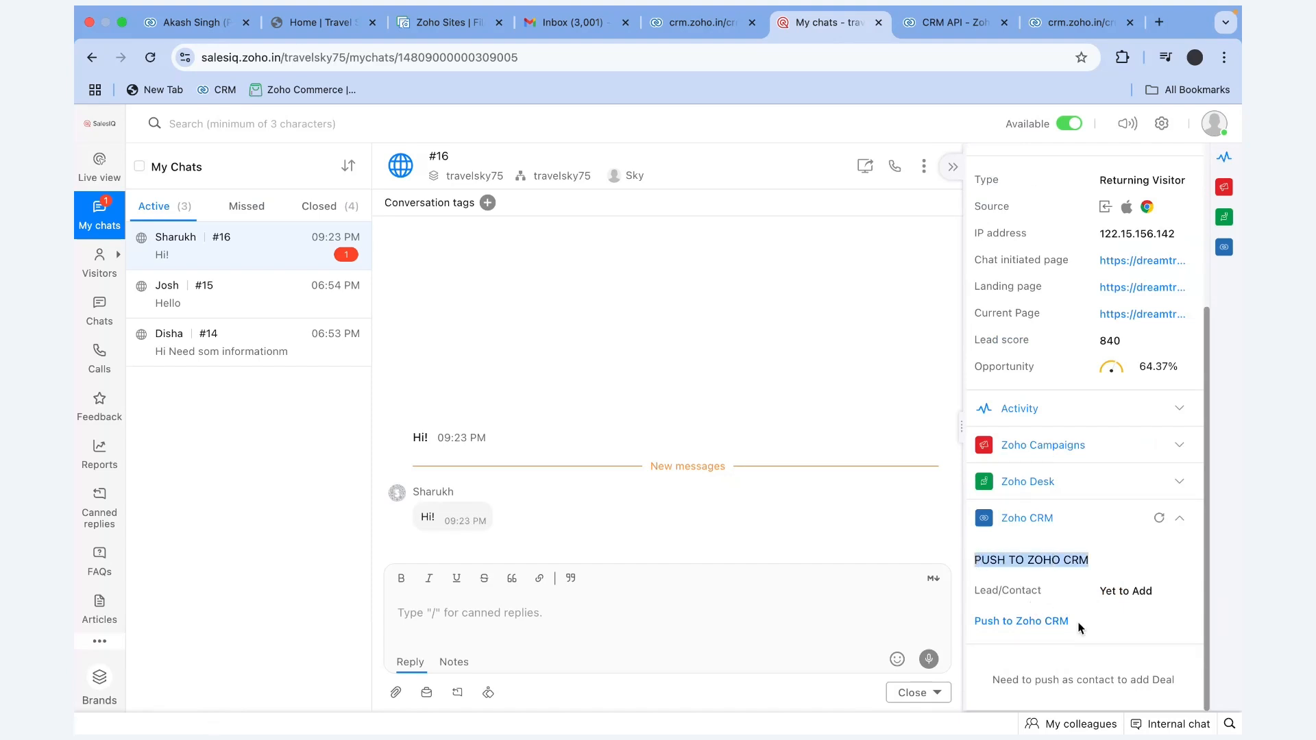
left_click_drag(1079, 625, 977, 632)
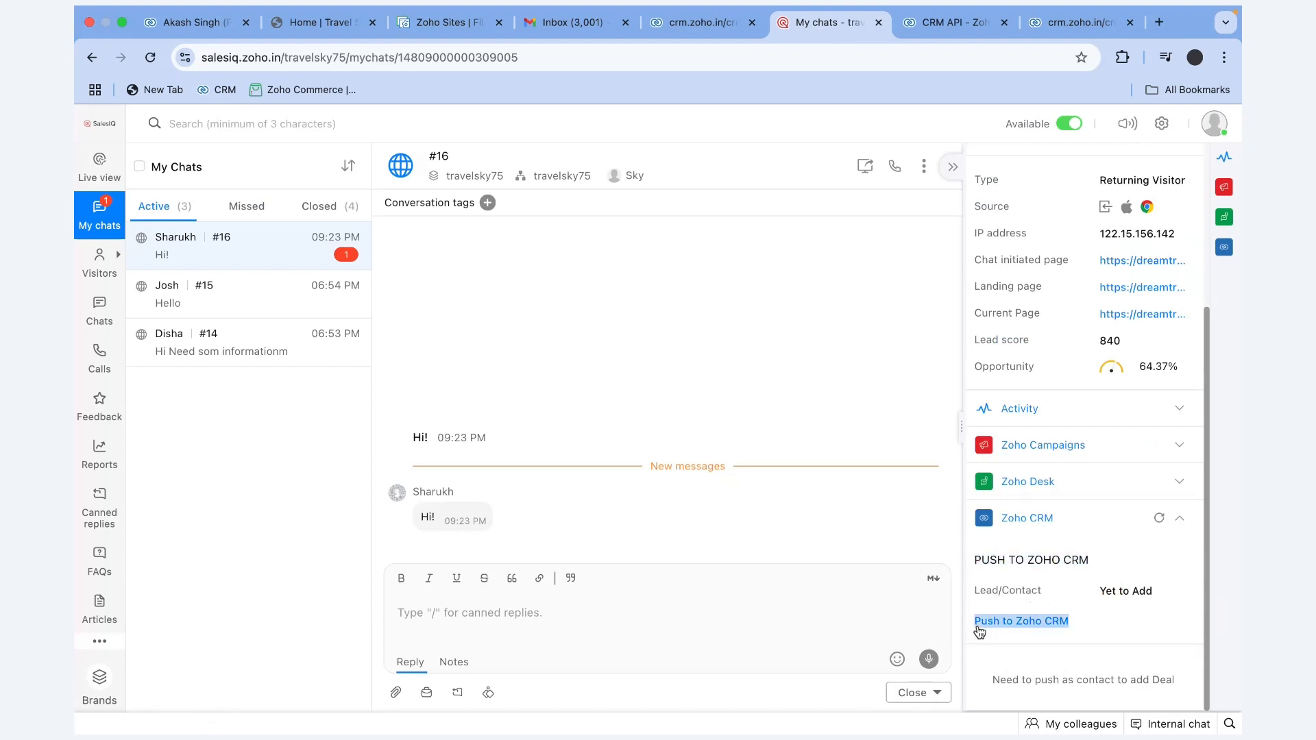
Push the visitor to CRM as a Lead with company 'ywa', status Attempted to Contact, and an owner
left_click(1027, 625)
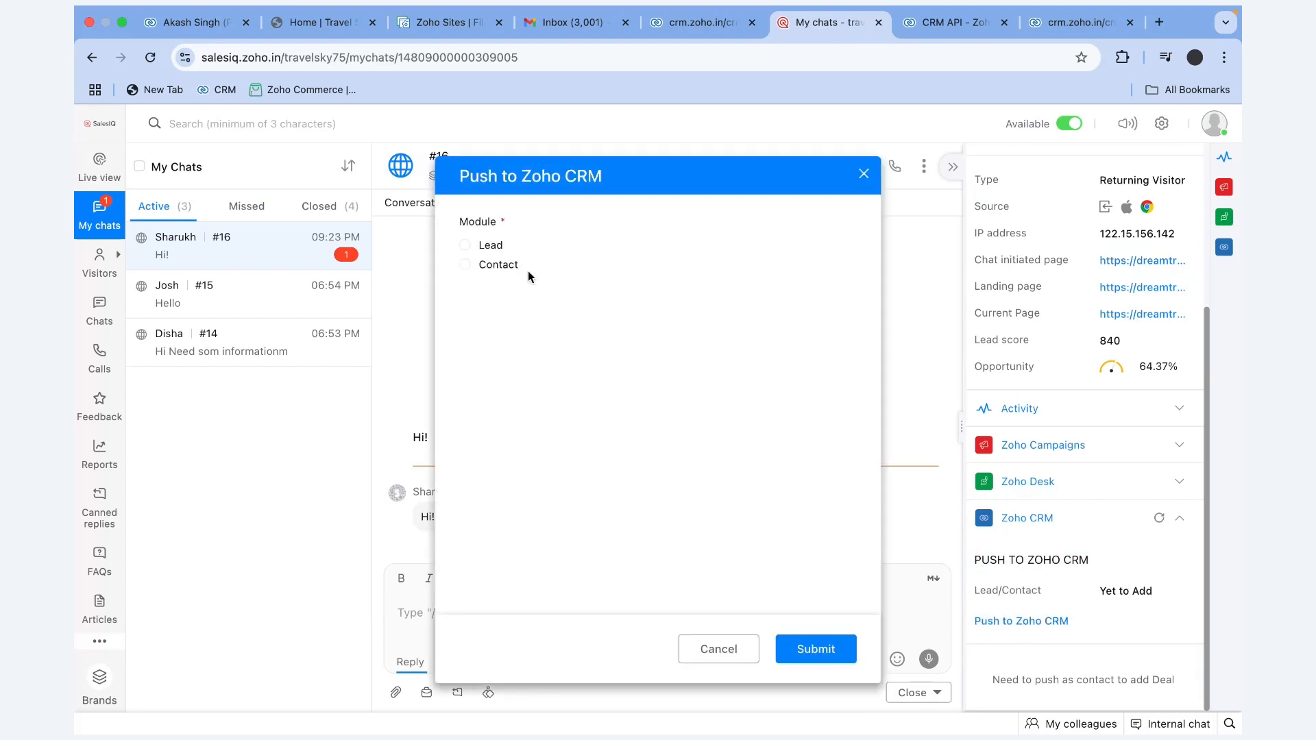
left_click(494, 249)
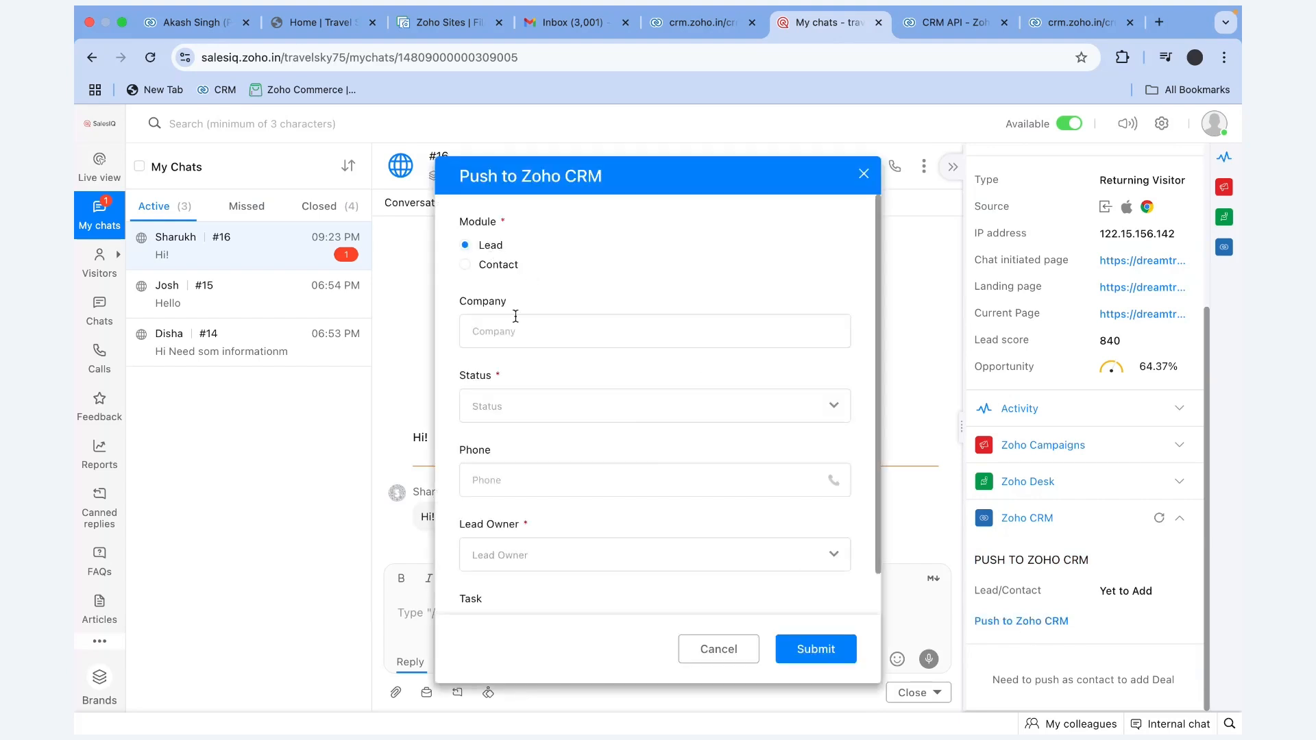
left_click(510, 333)
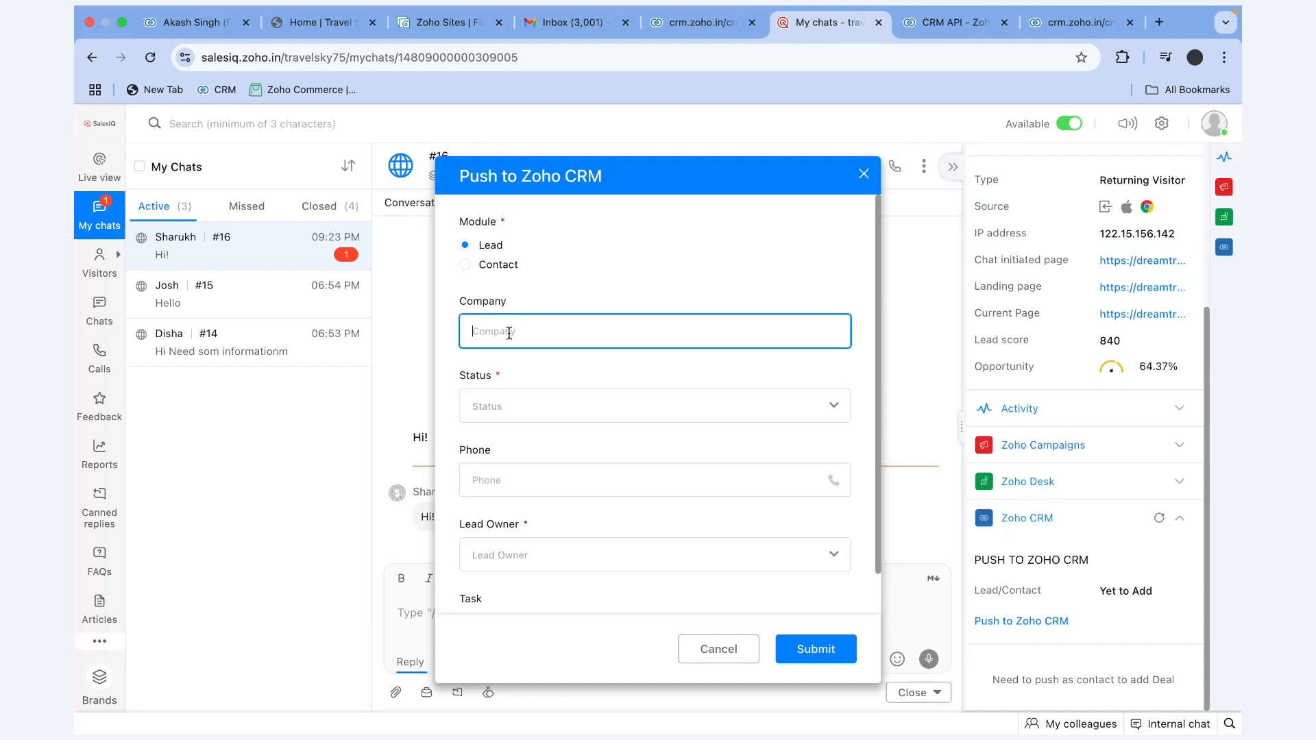
type("ywajak")
left_click(528, 406)
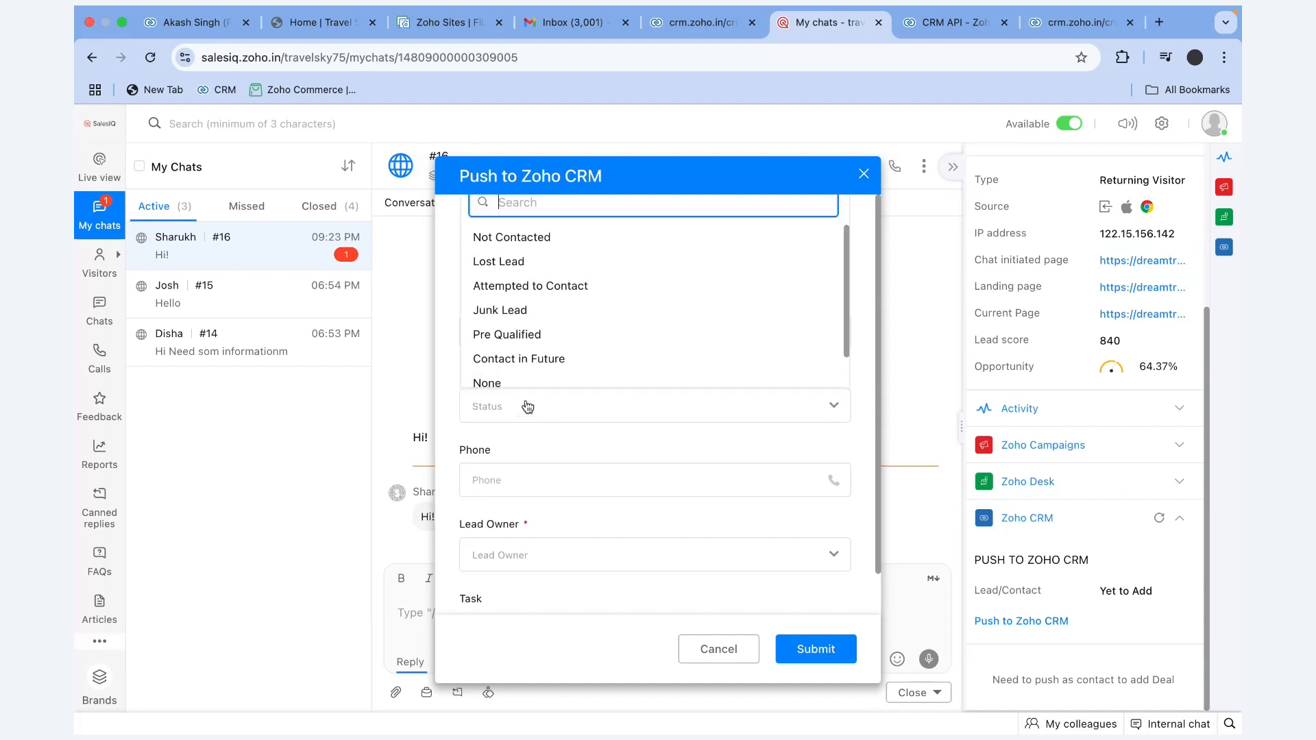
left_click(532, 292)
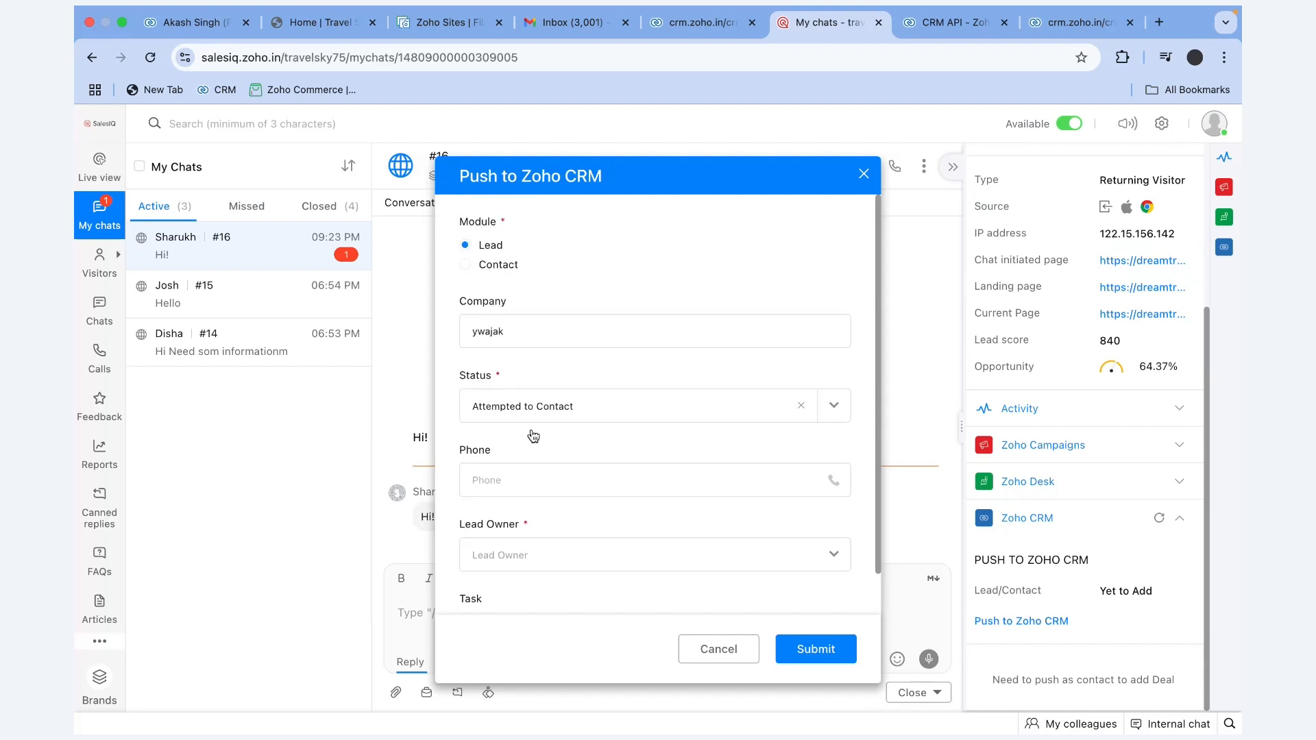
left_click(567, 561)
left_click(540, 473)
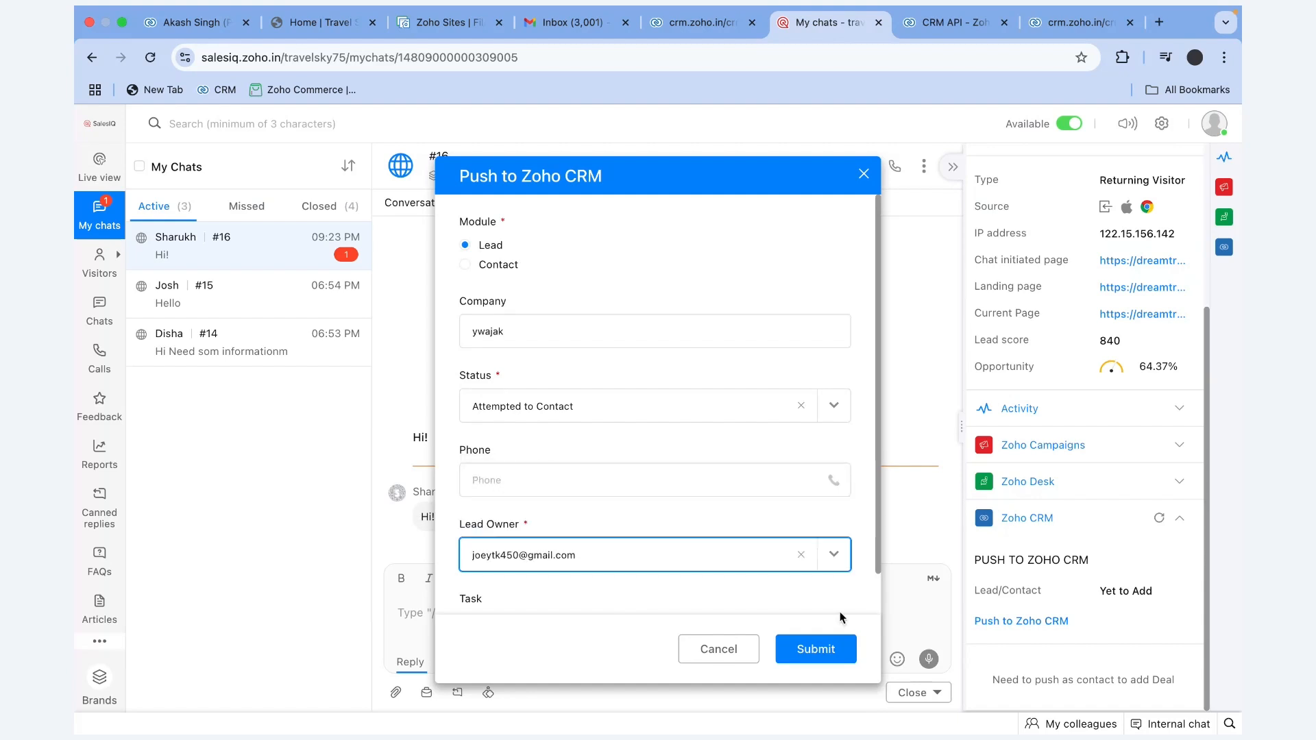
left_click(818, 659)
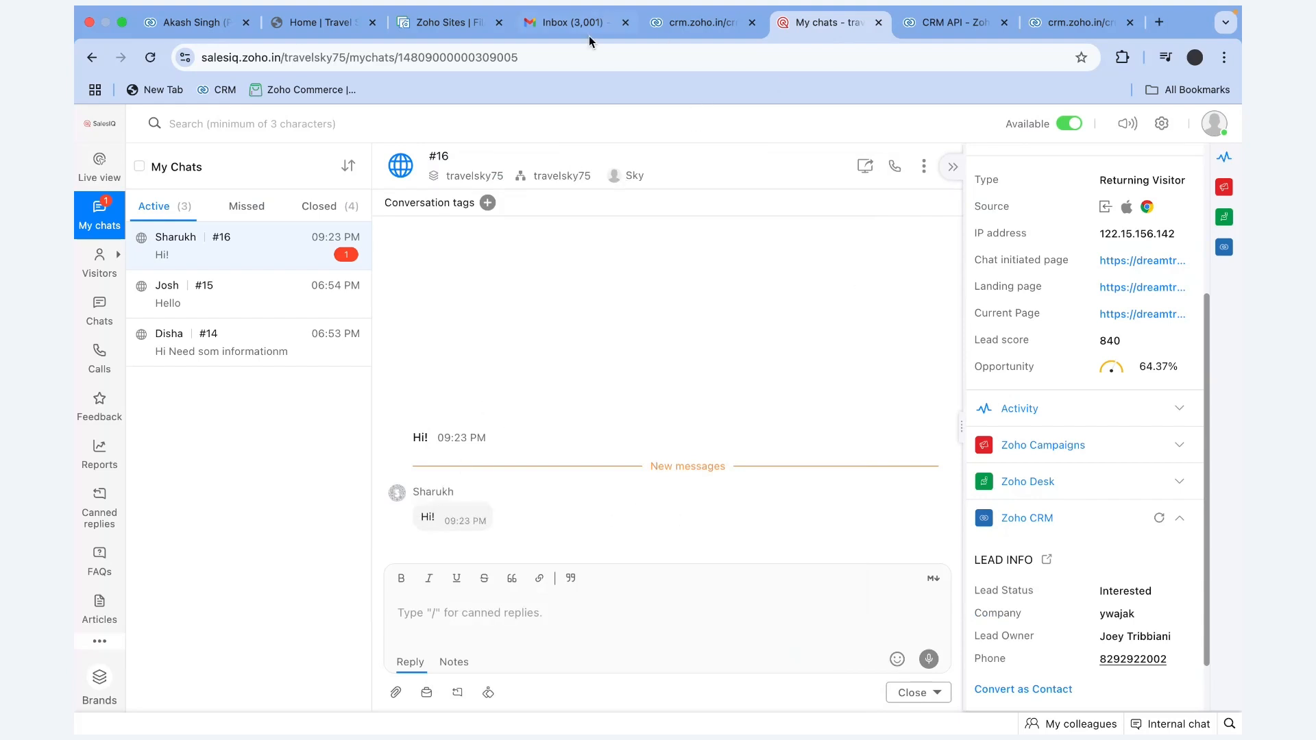
Reply 'Hi how are you' to the visitor in SalesIQ chat #16
left_click(452, 23)
left_click(321, 22)
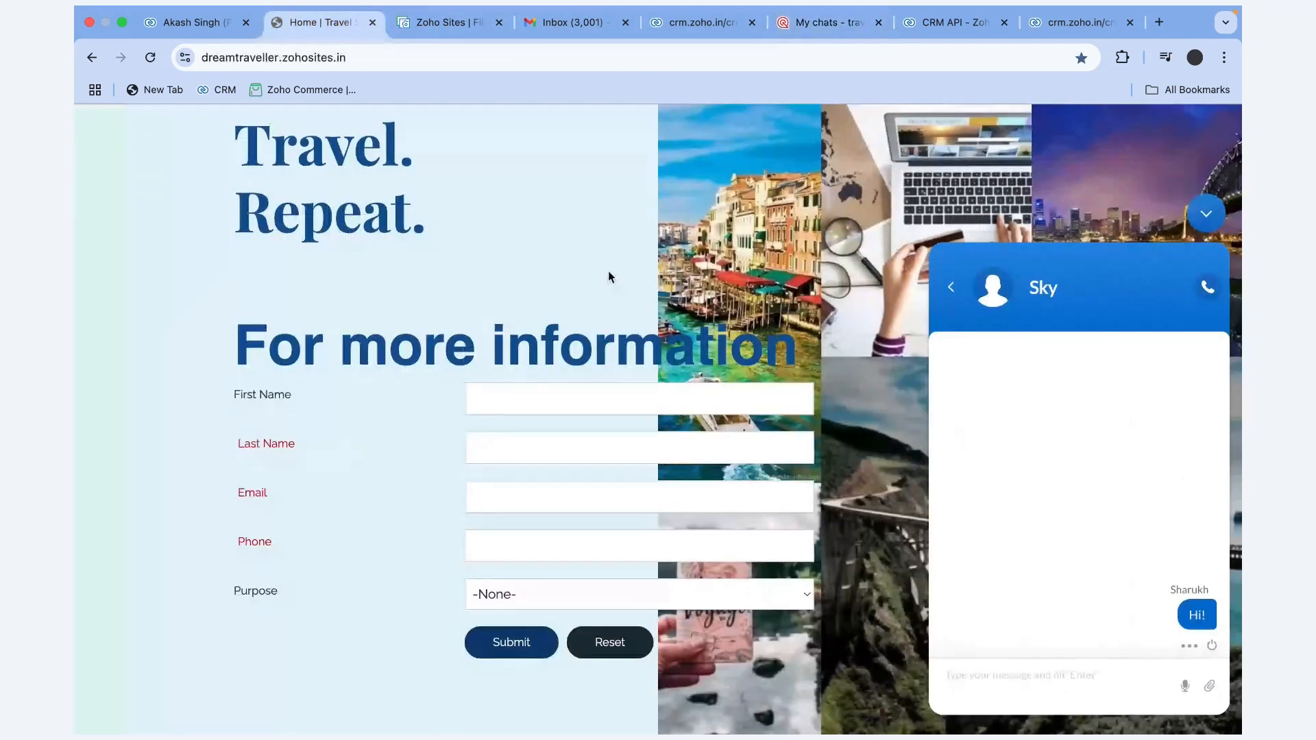
left_click(837, 23)
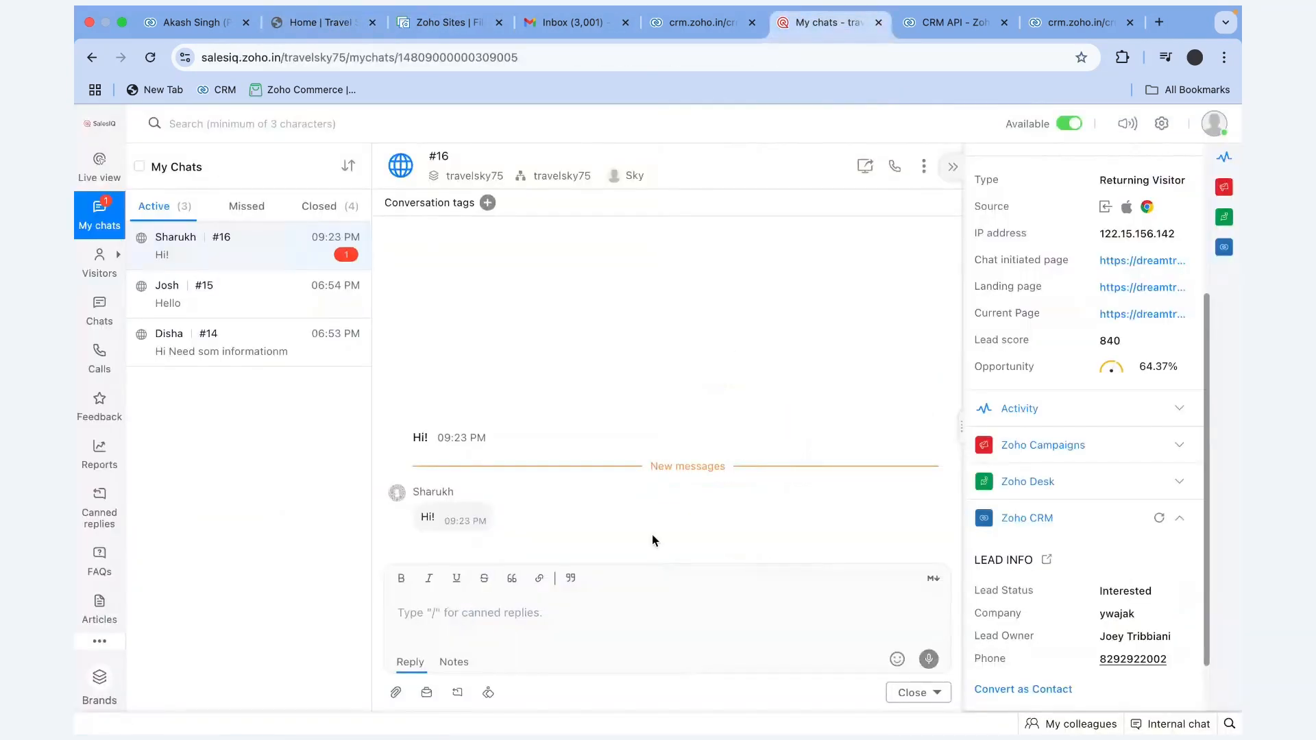
type("Hi how")
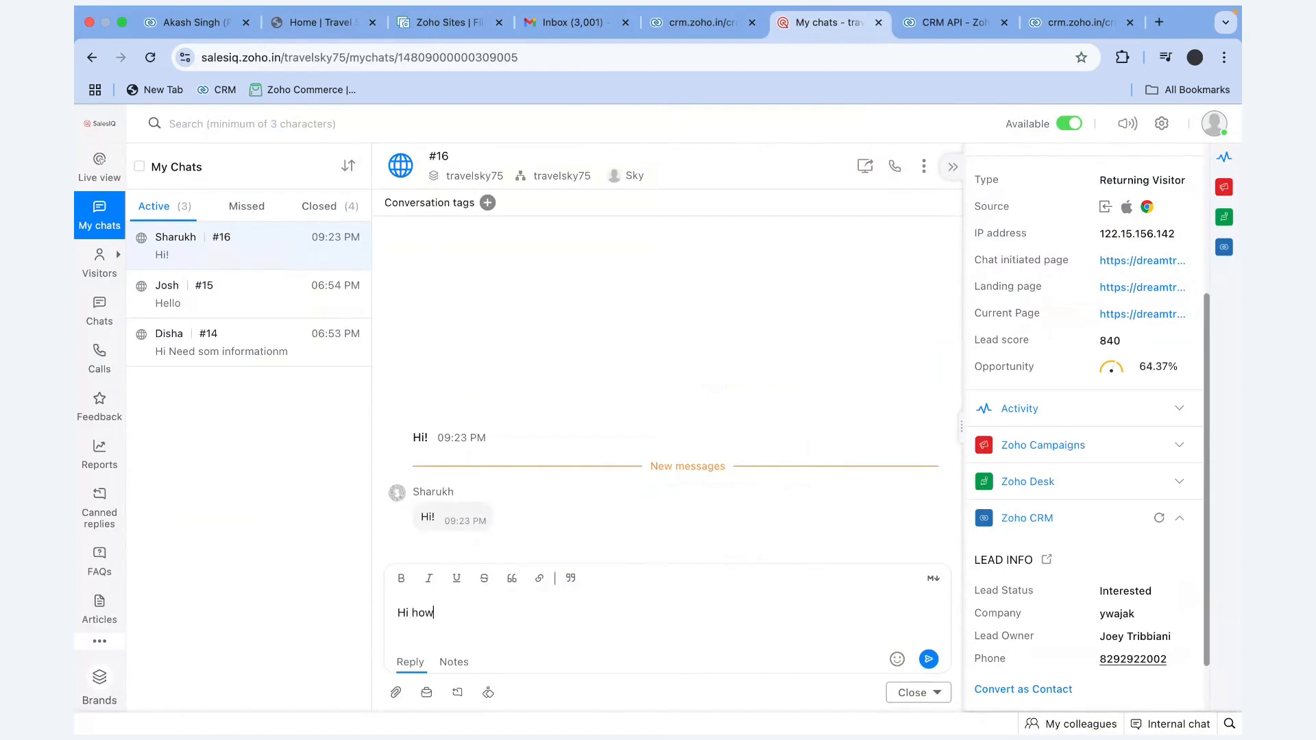
type(" are you")
key("Return")
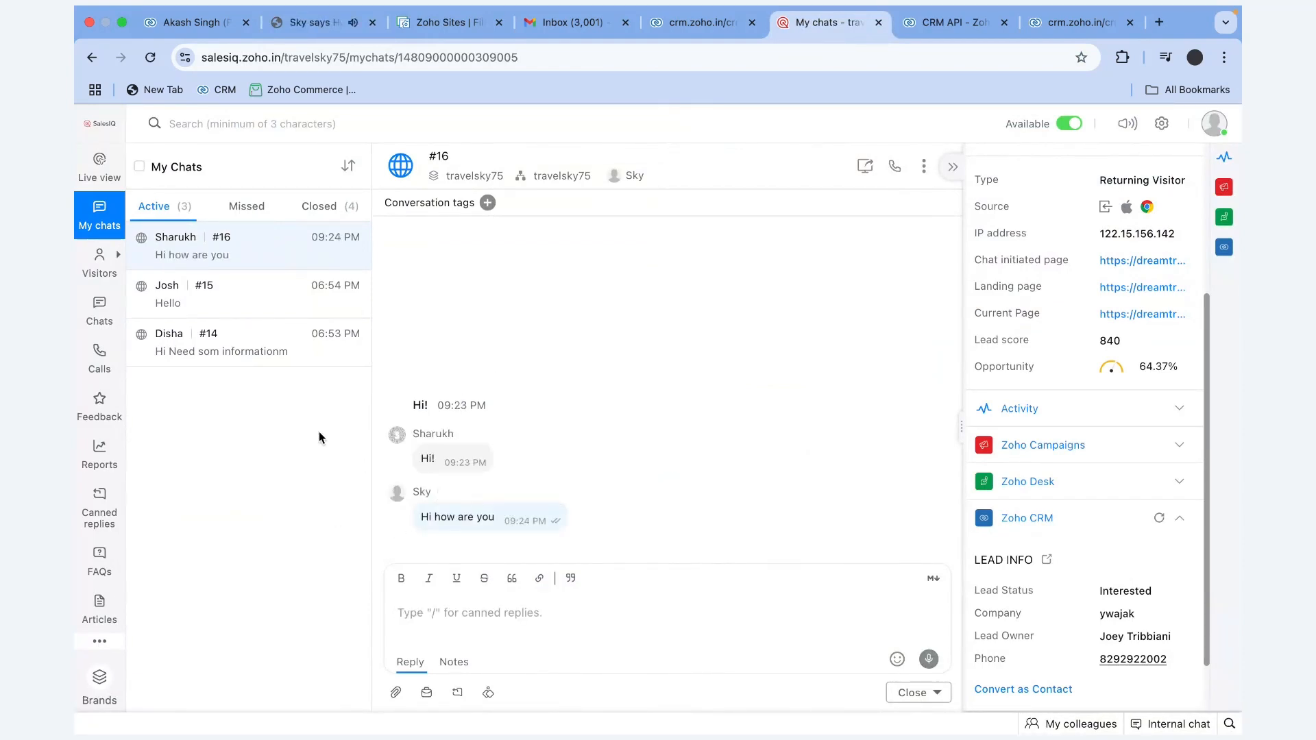
Check the reply on the travel website, then bring up SalesIQ's Live view of visitors
left_click(329, 22)
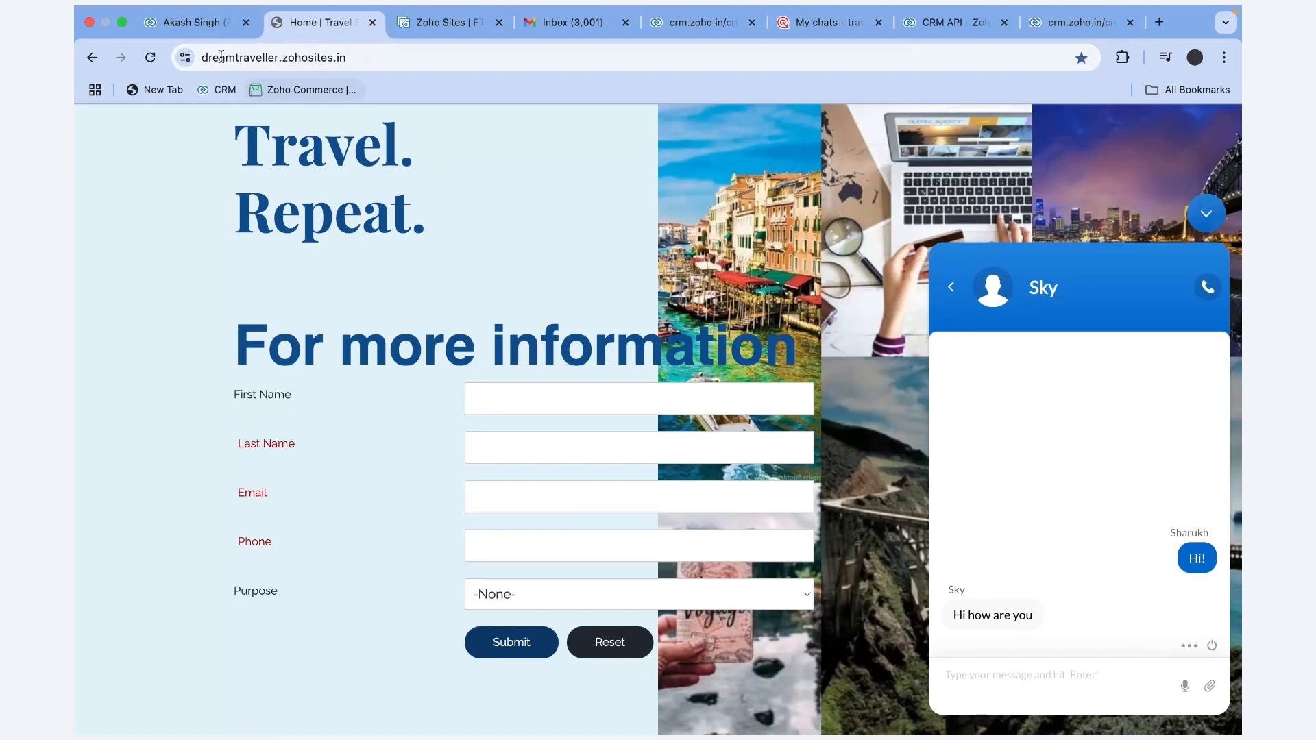
left_click(196, 25)
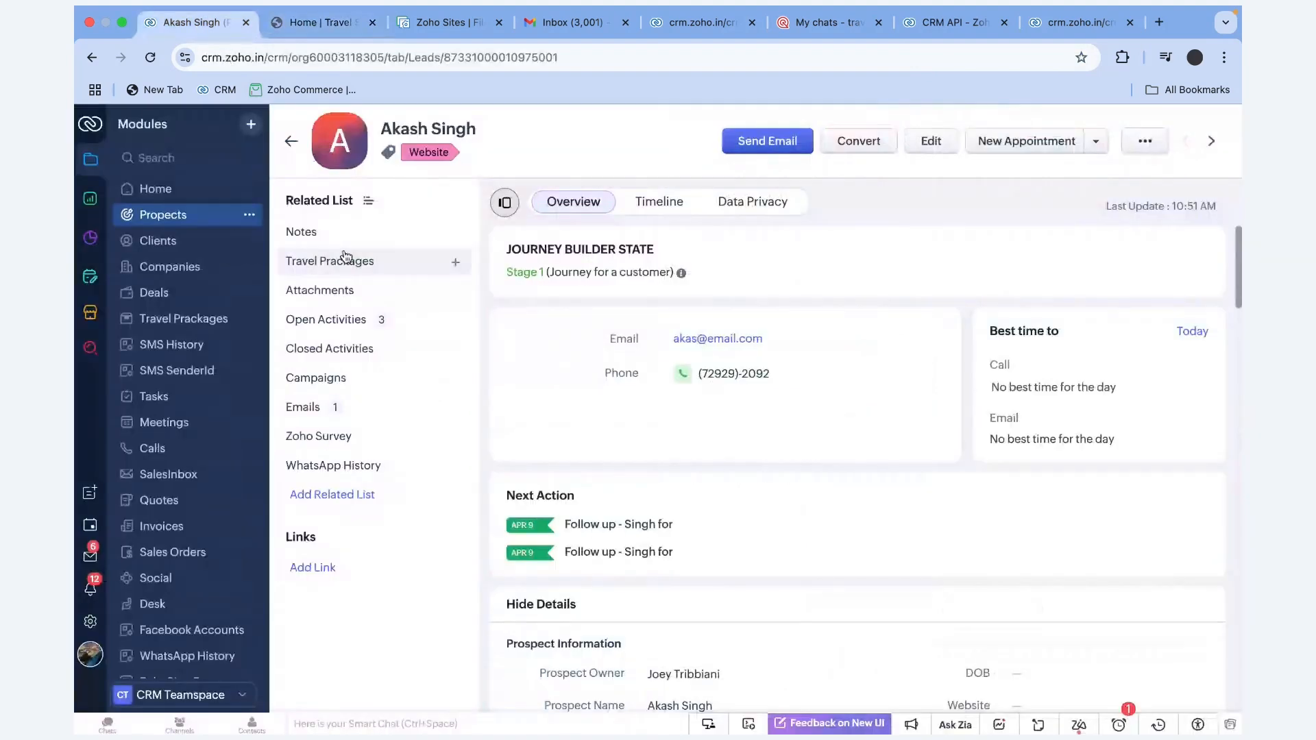
left_click(91, 622)
left_click(314, 25)
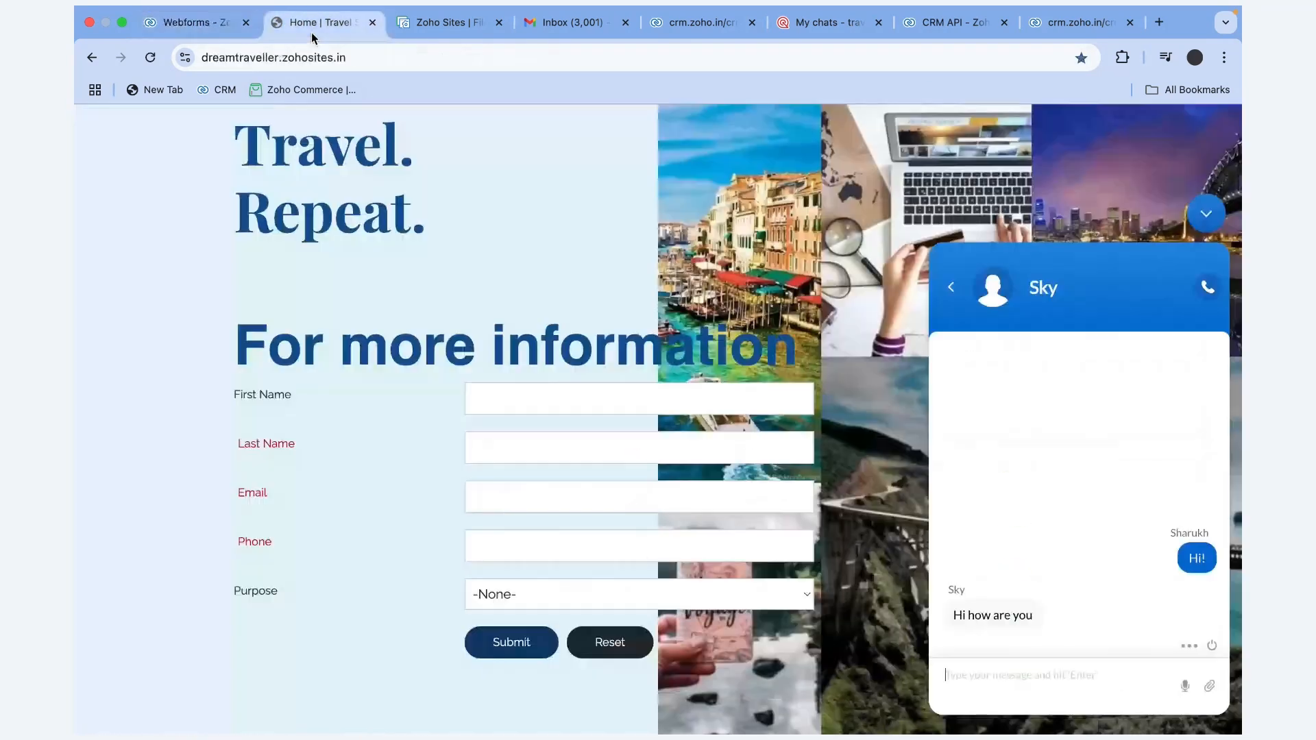
left_click(826, 23)
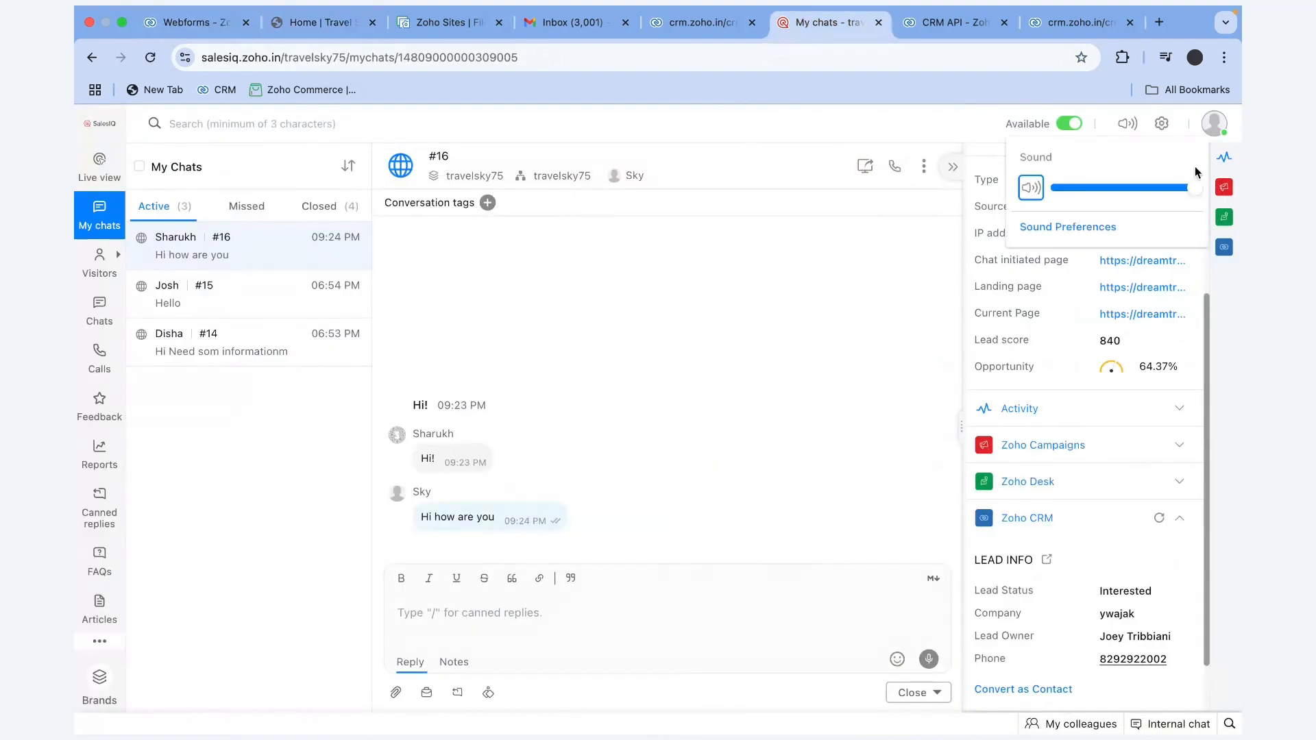
left_click(100, 177)
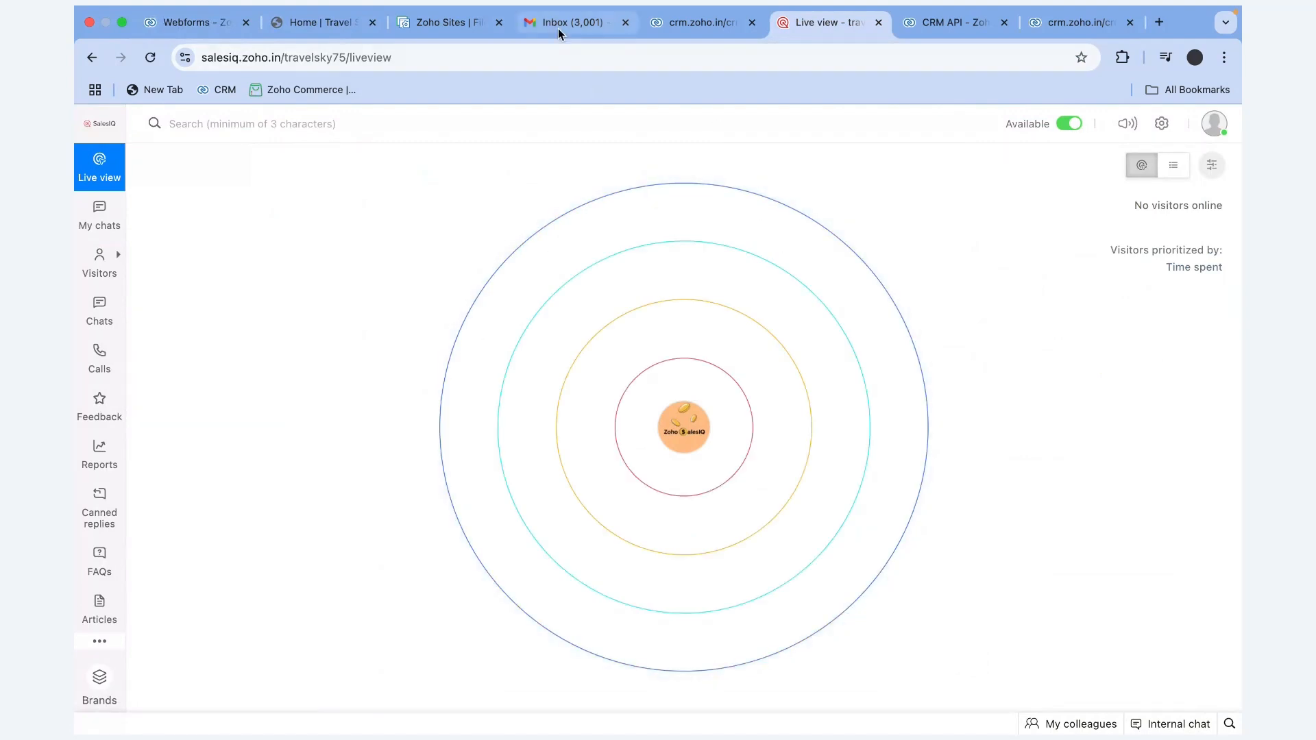
Confirm one visitor is online in Live view, then go to the CRM Webforms settings
left_click(326, 25)
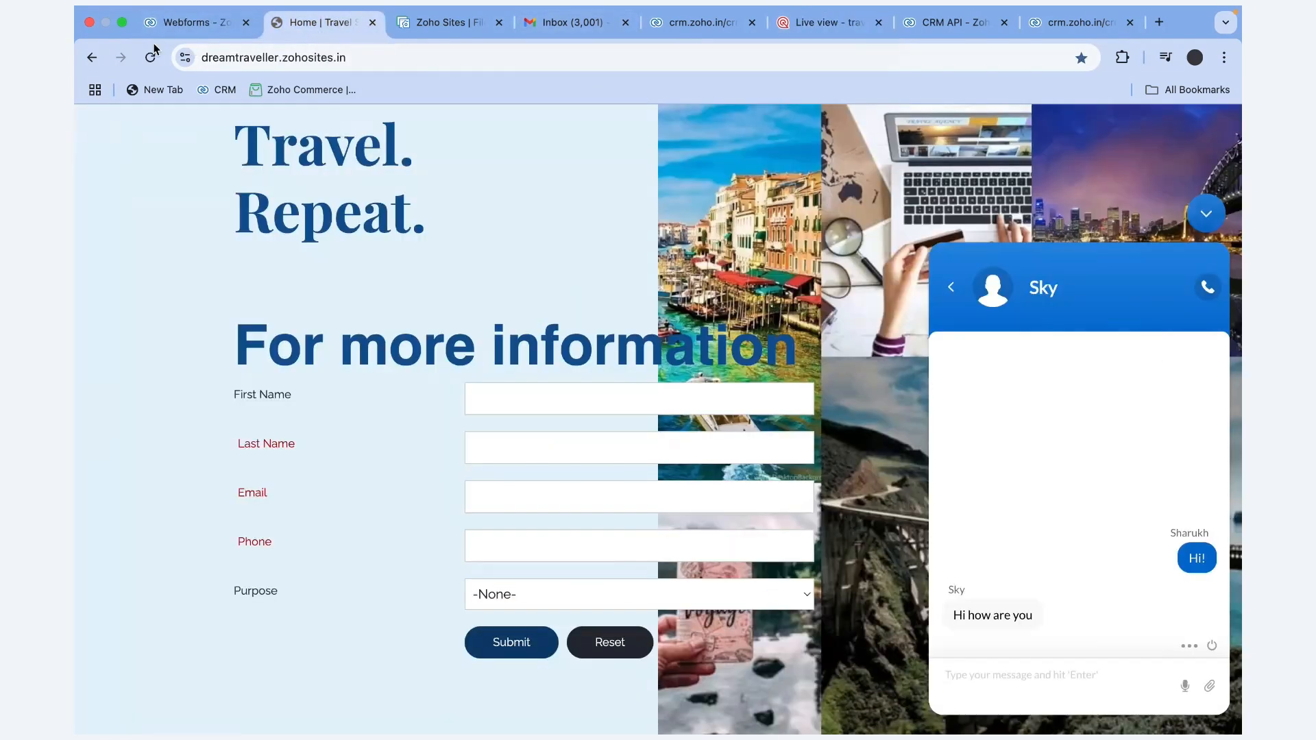
left_click(826, 26)
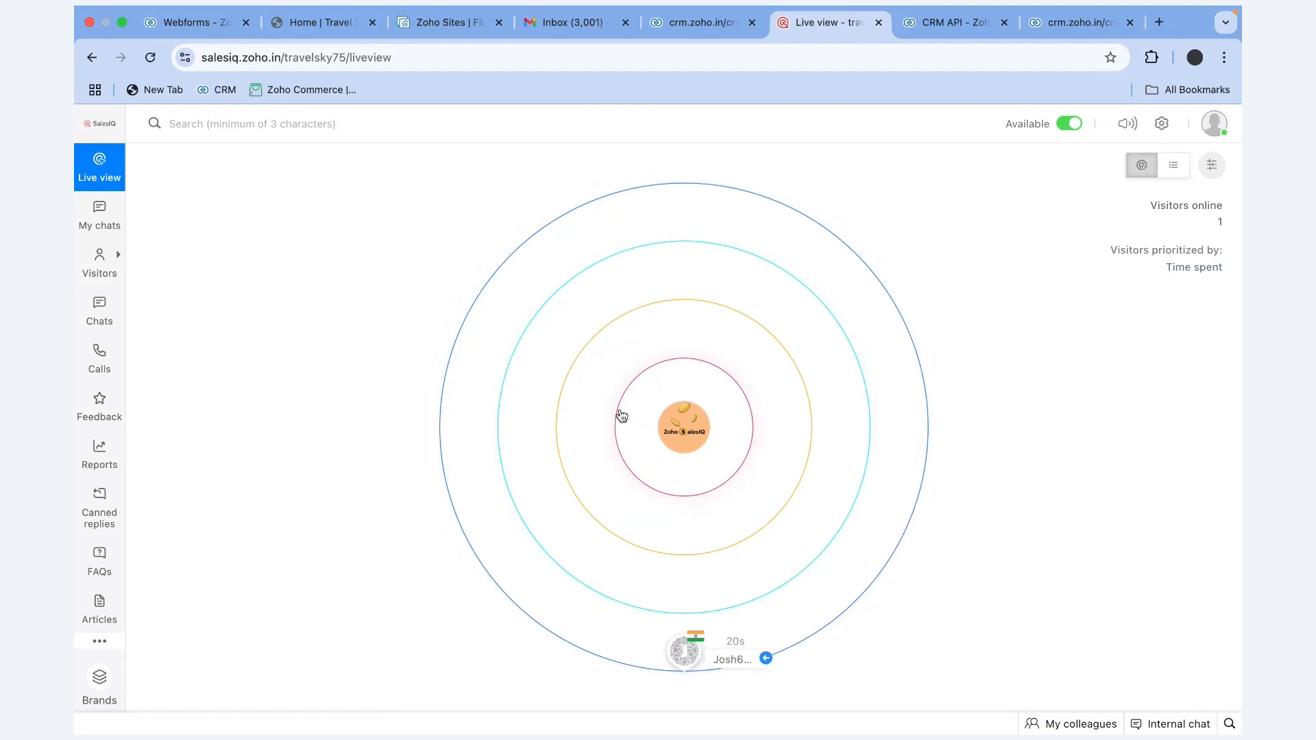
left_click(220, 26)
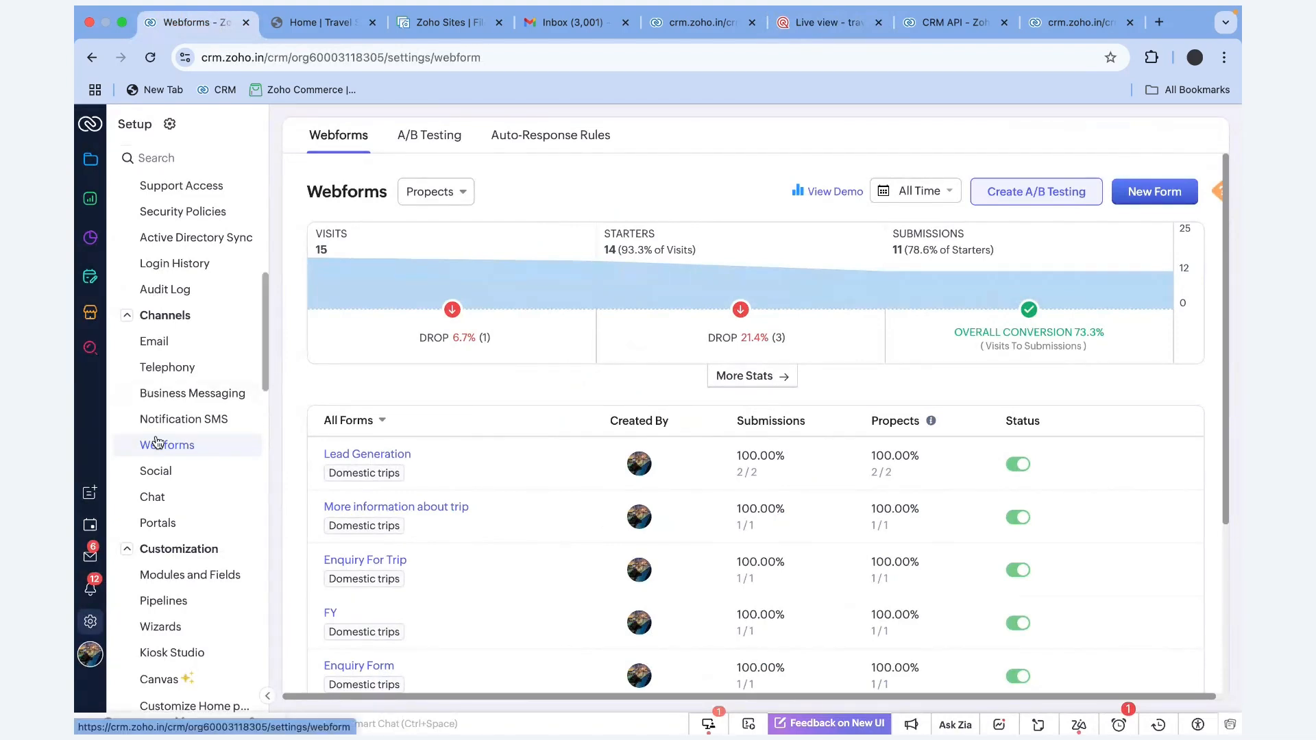
Open Chat visitor tracking, view the SalesIQ tracking code, and compare it with the travel site
left_click(181, 501)
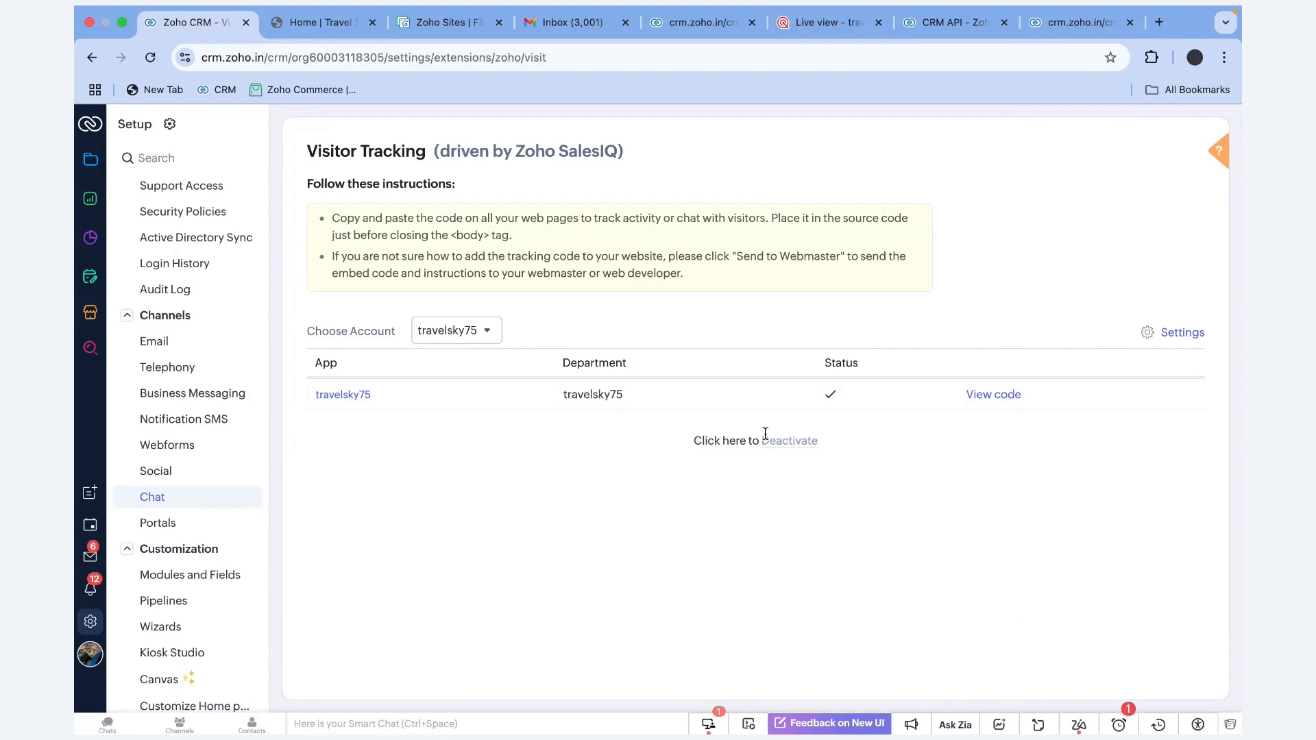
left_click(998, 396)
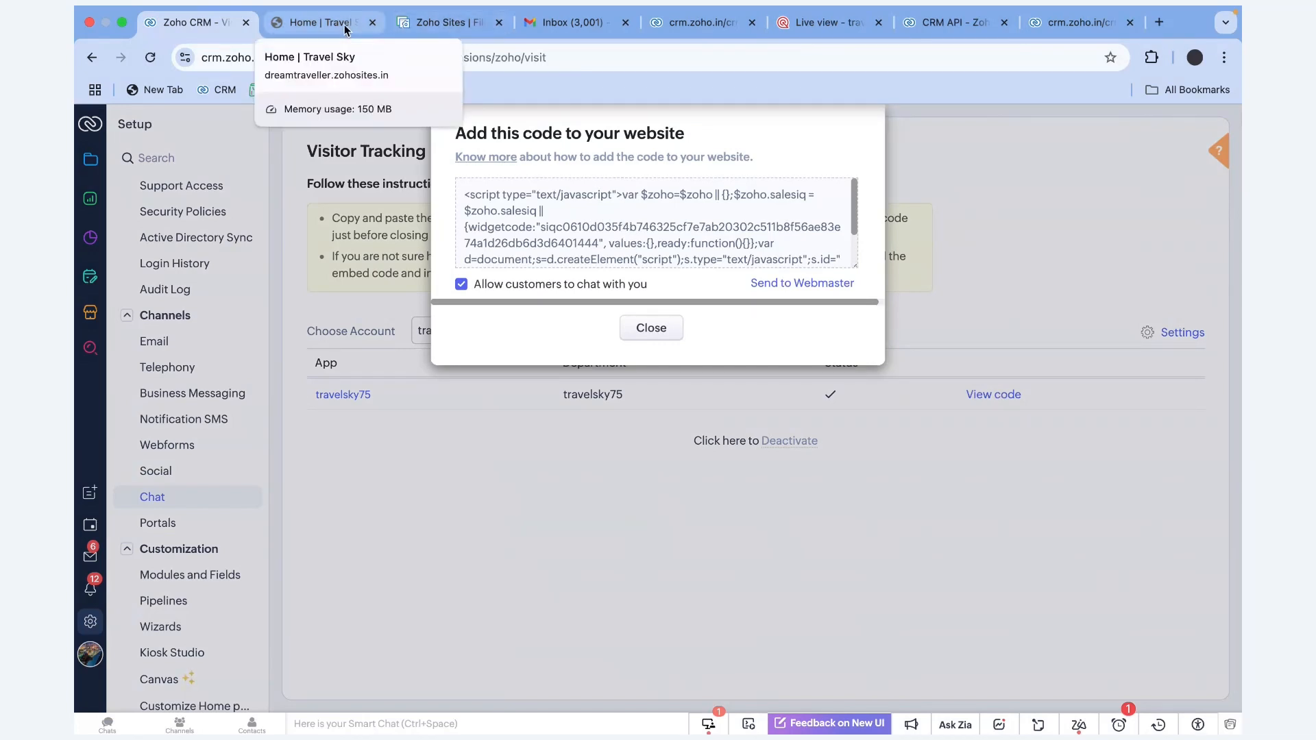
left_click(322, 23)
scroll(350, 250, "up", 5)
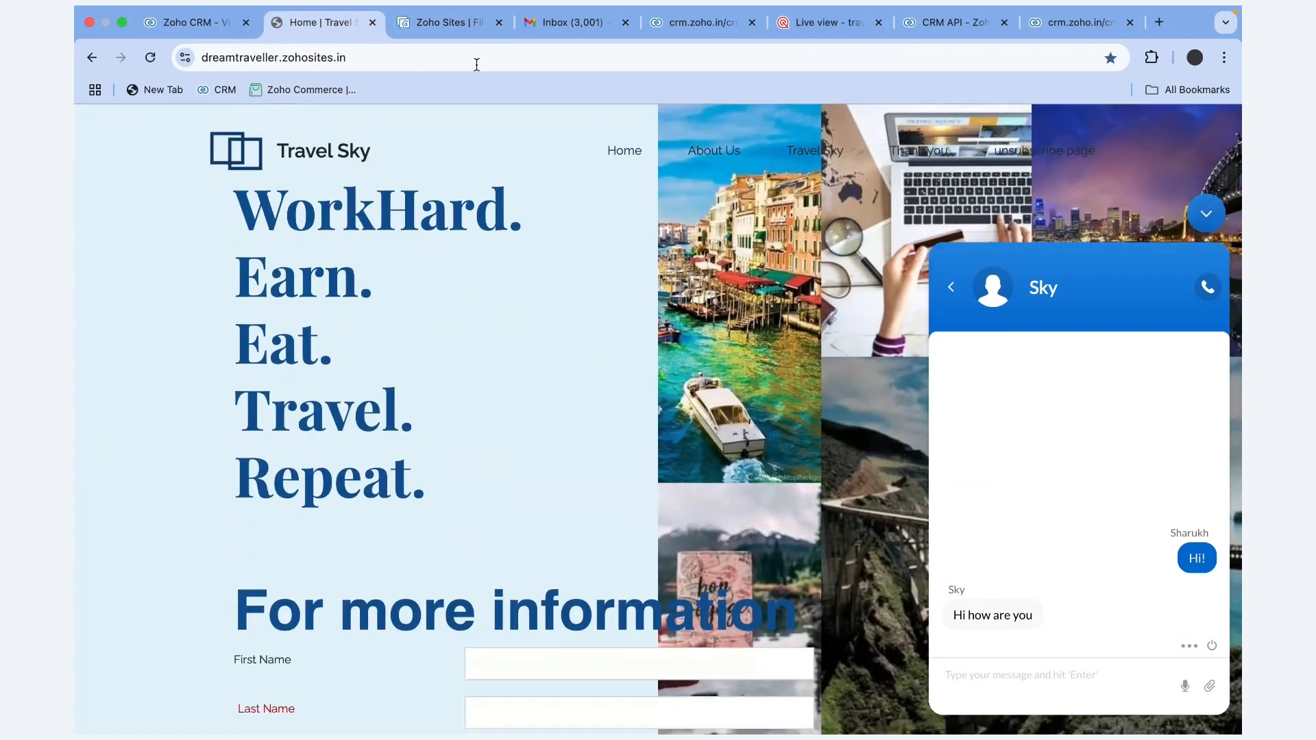
left_click(442, 22)
mouse_move(156, 329)
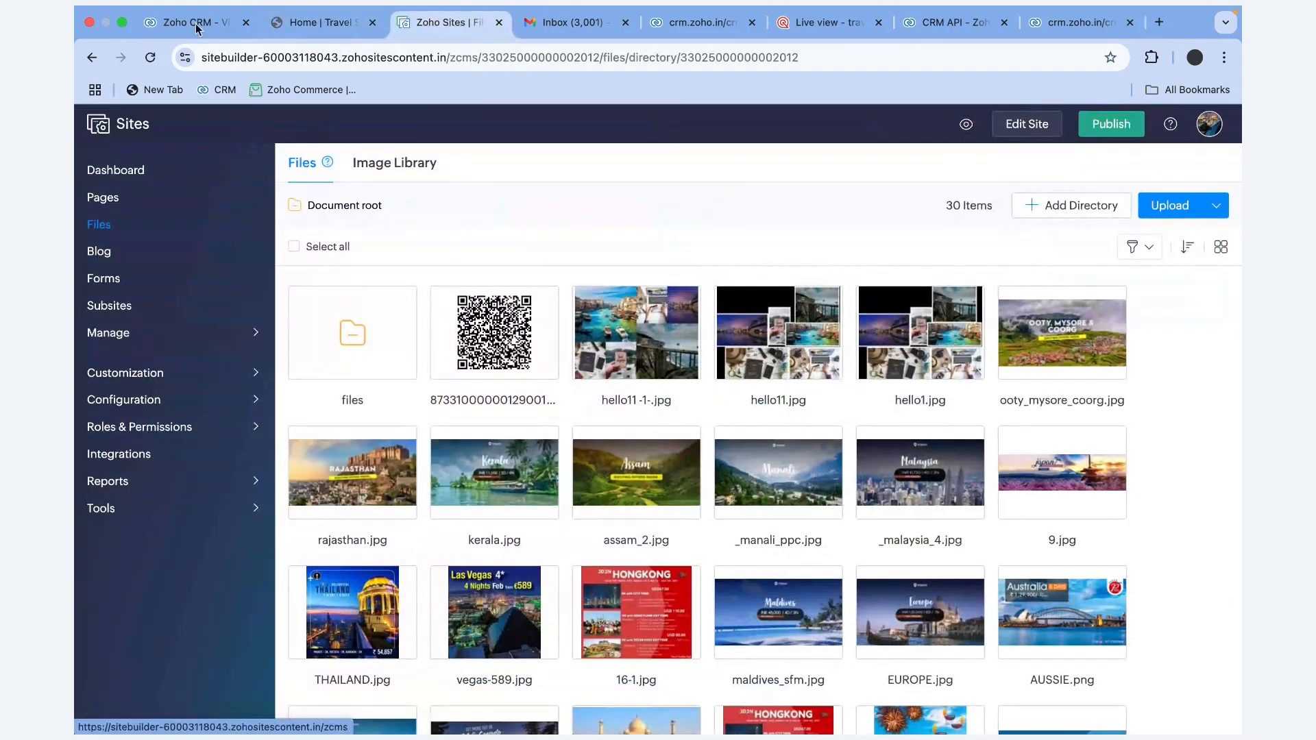
left_click(203, 46)
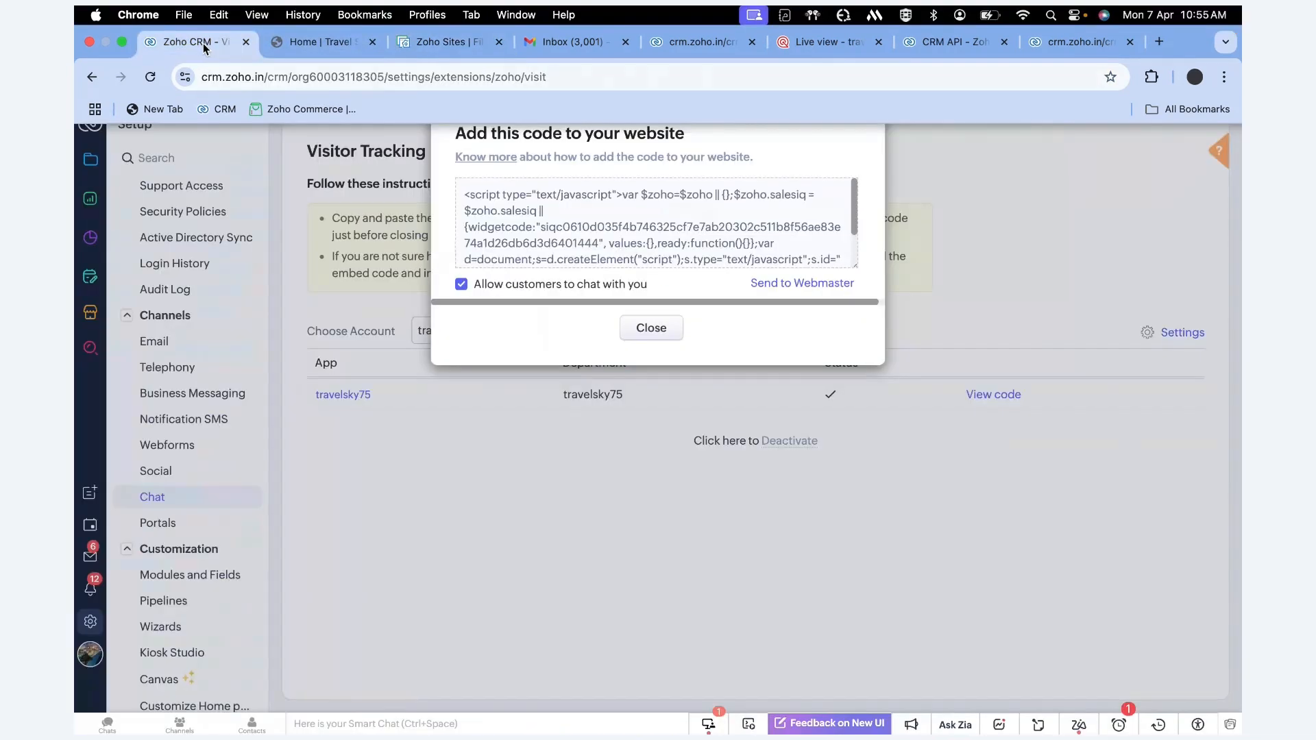
left_click(649, 329)
left_click(1177, 333)
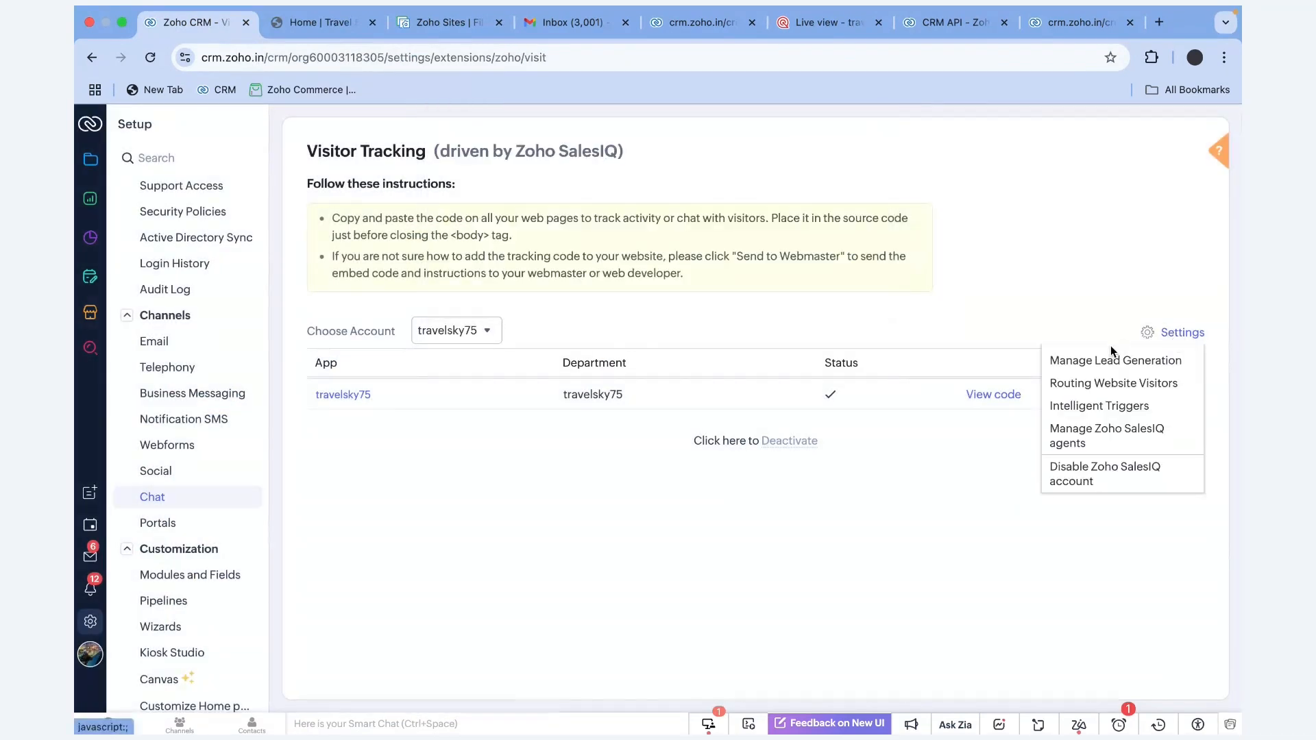
Save lead generation pushing visitors as Prospects assigned to the Chat Attendee, with notification on
left_click(1124, 357)
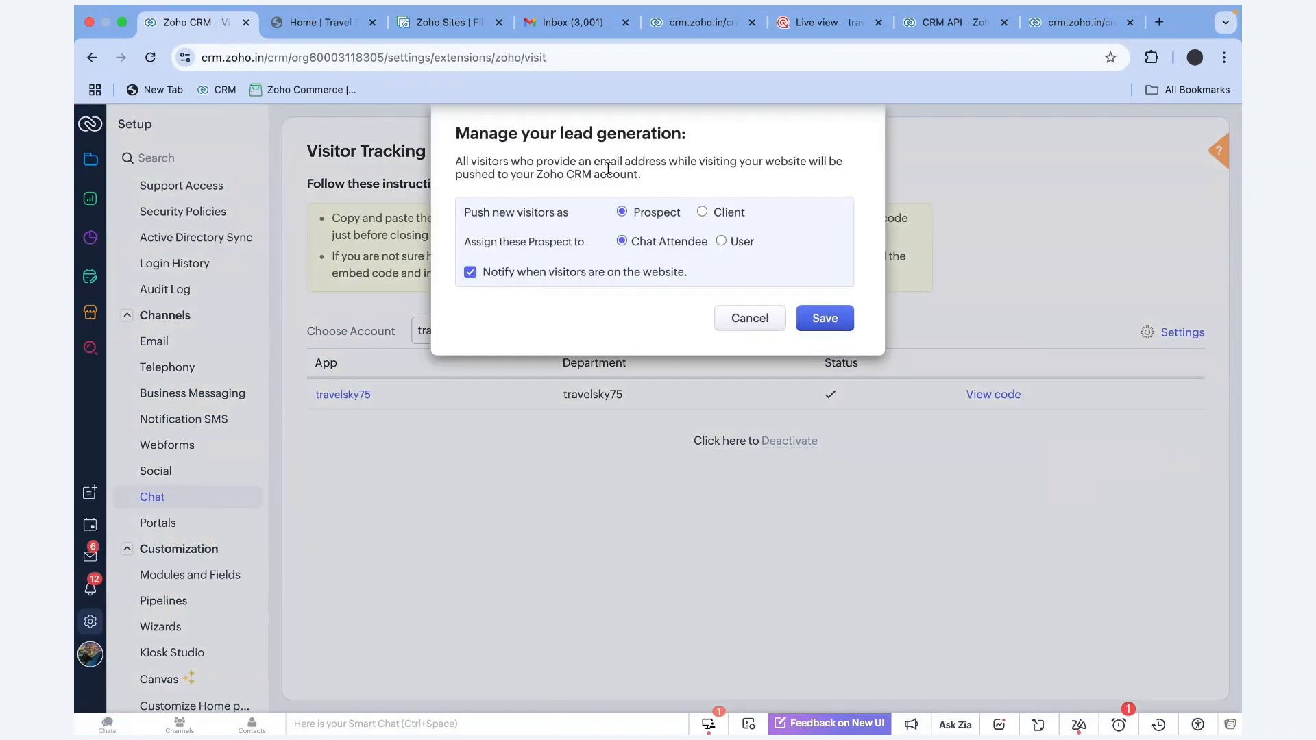
left_click_drag(645, 174, 449, 170)
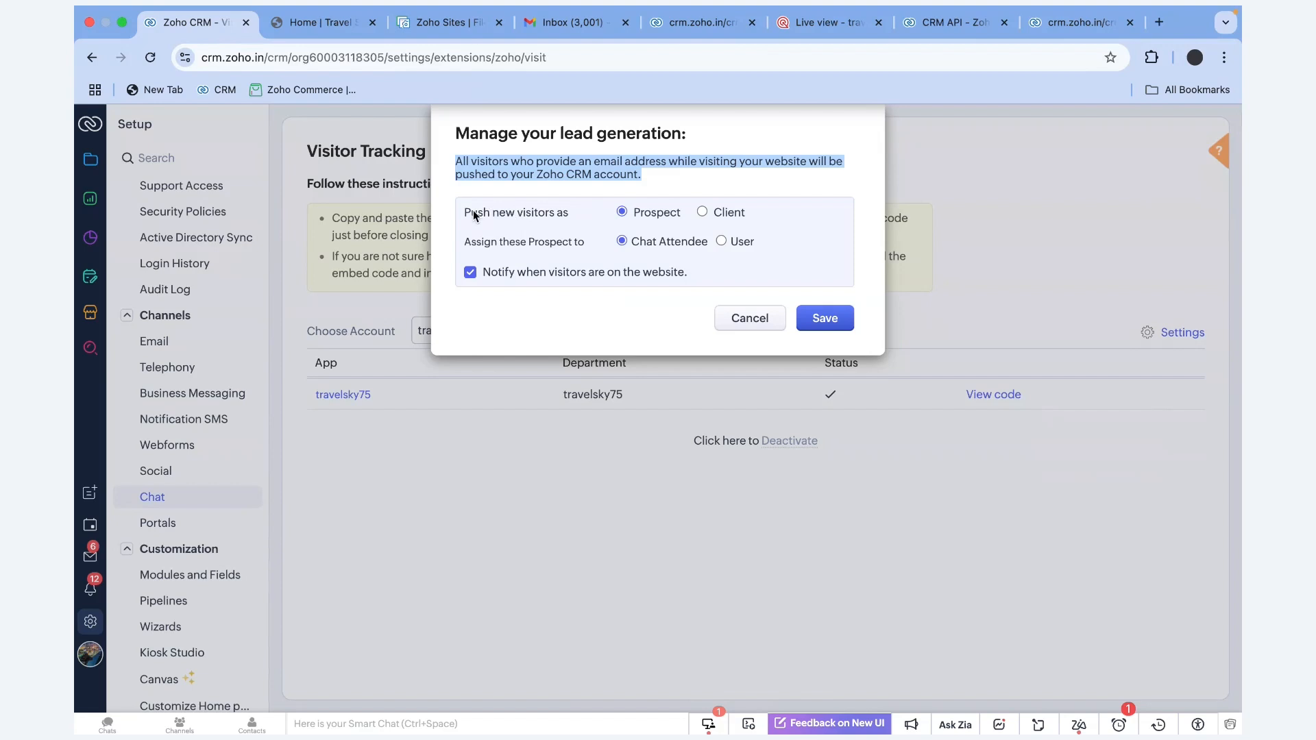
left_click_drag(462, 213, 686, 215)
left_click(686, 214)
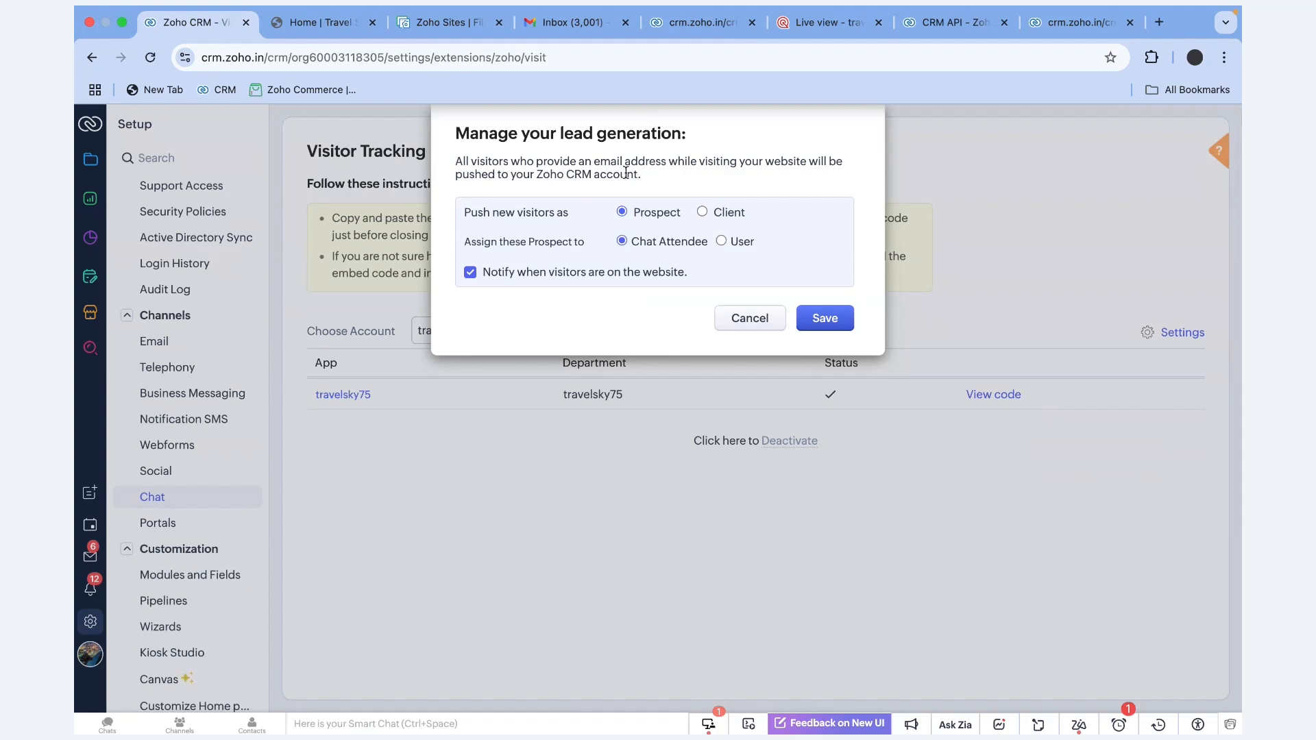
left_click(825, 327)
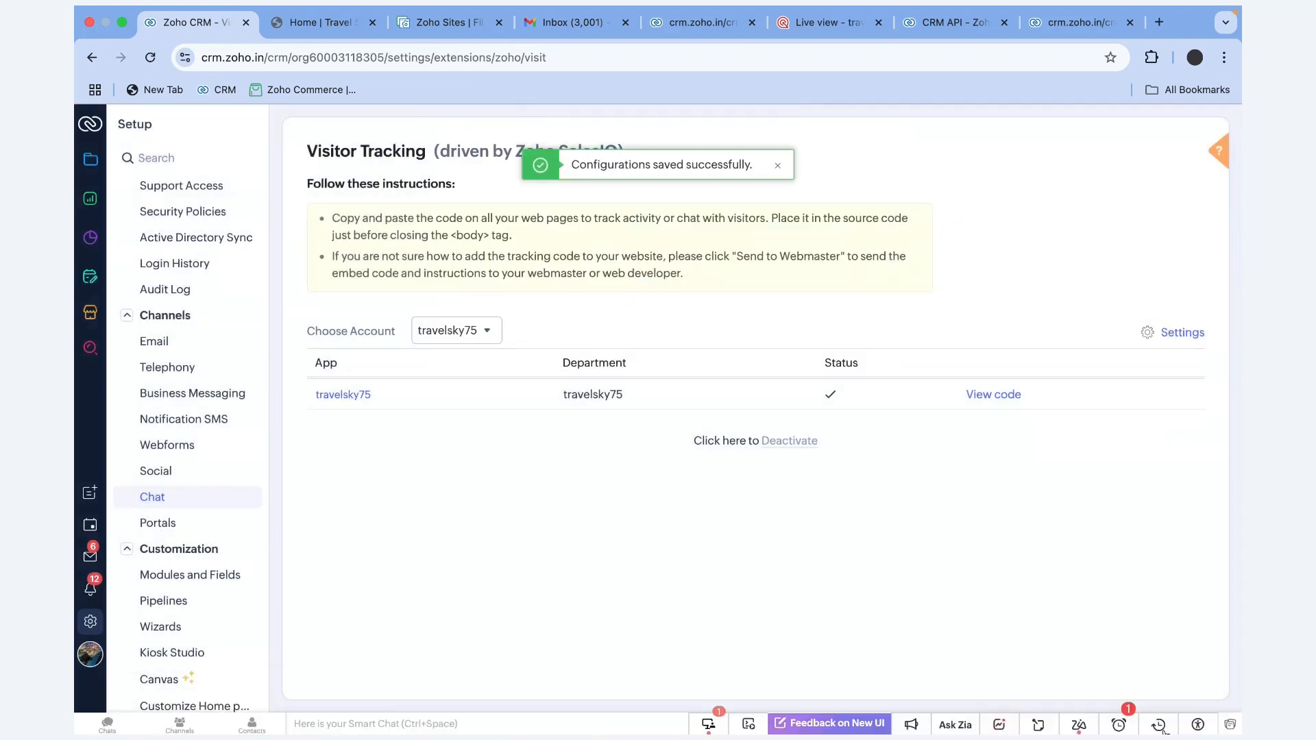
left_click(1159, 726)
Open the chatting prospect's record and check its chat transcript attachments and SalesIQ chat note
left_click(1049, 255)
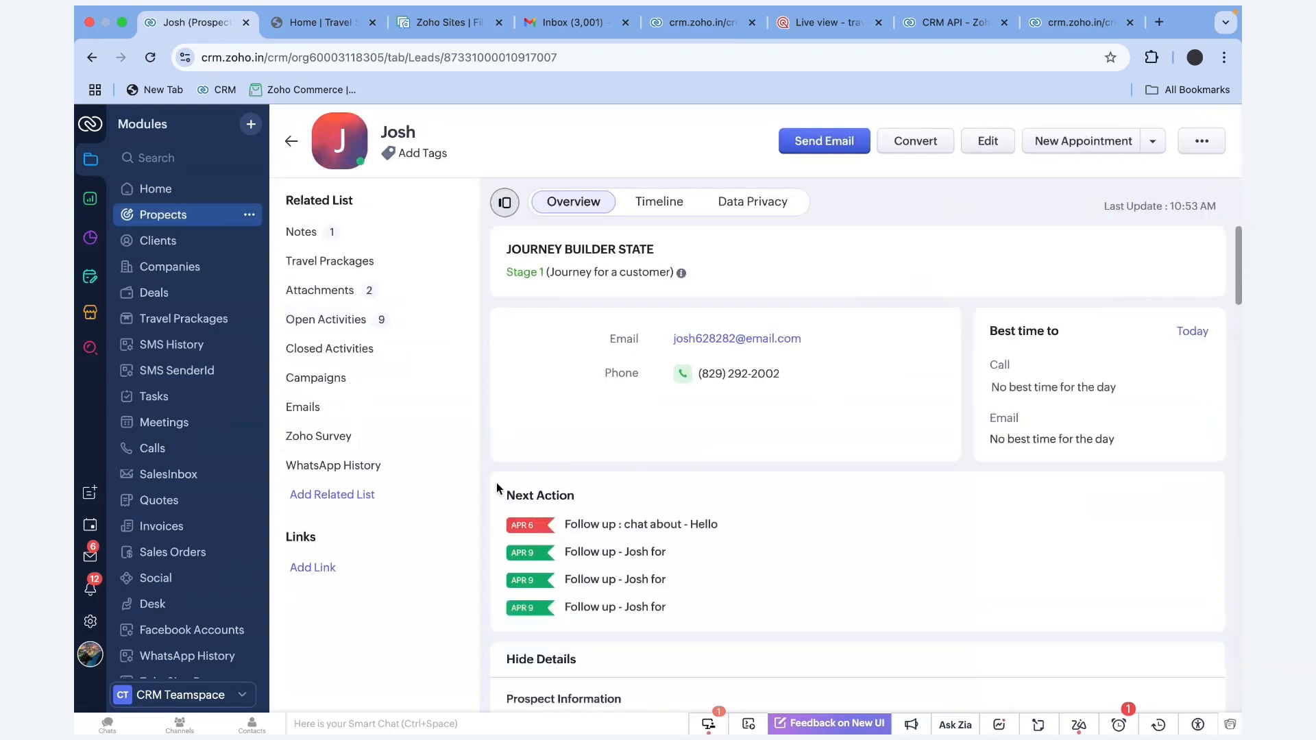
left_click(384, 295)
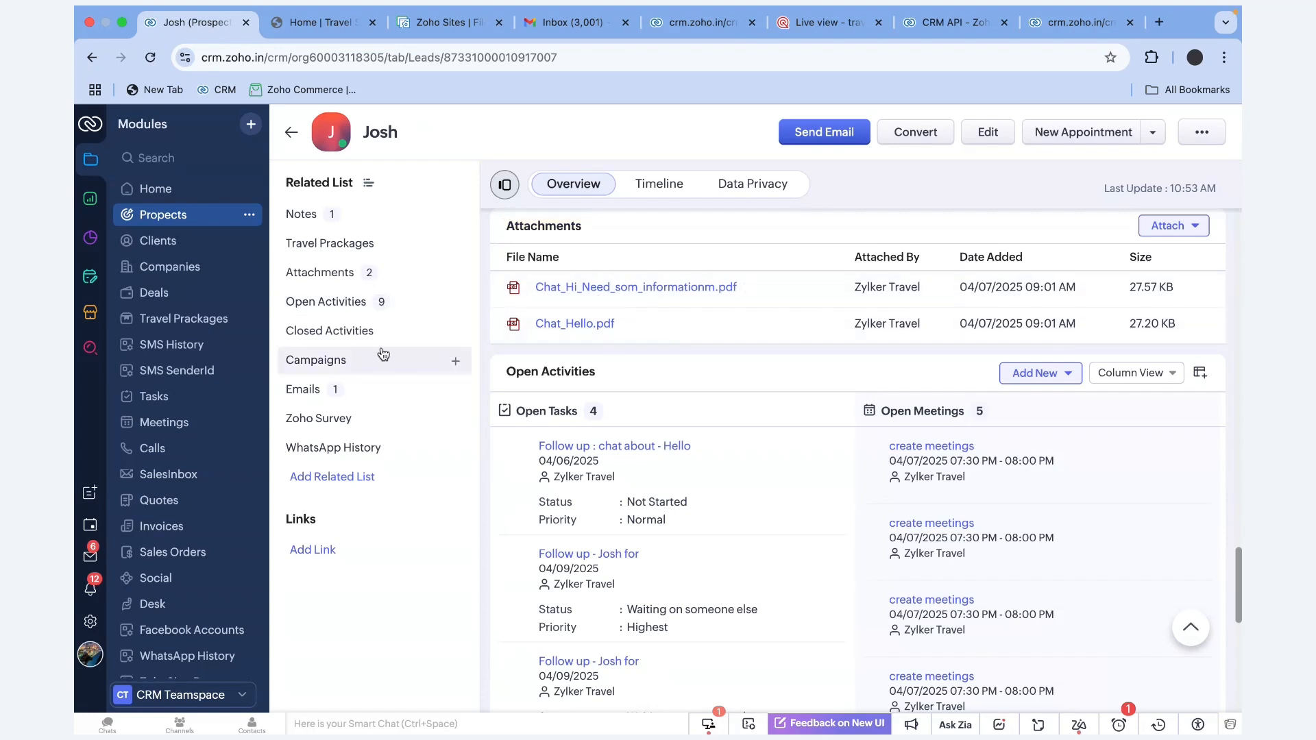
left_click(384, 215)
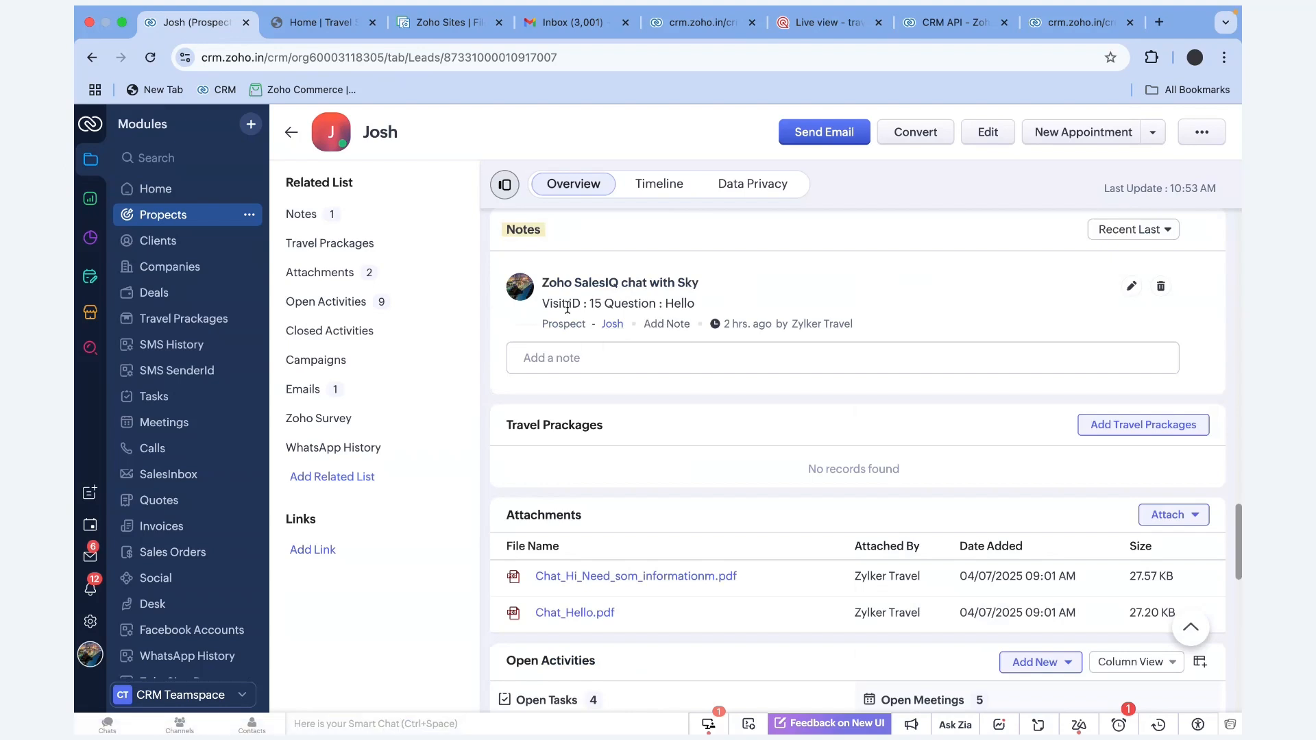
left_click_drag(746, 309, 518, 309)
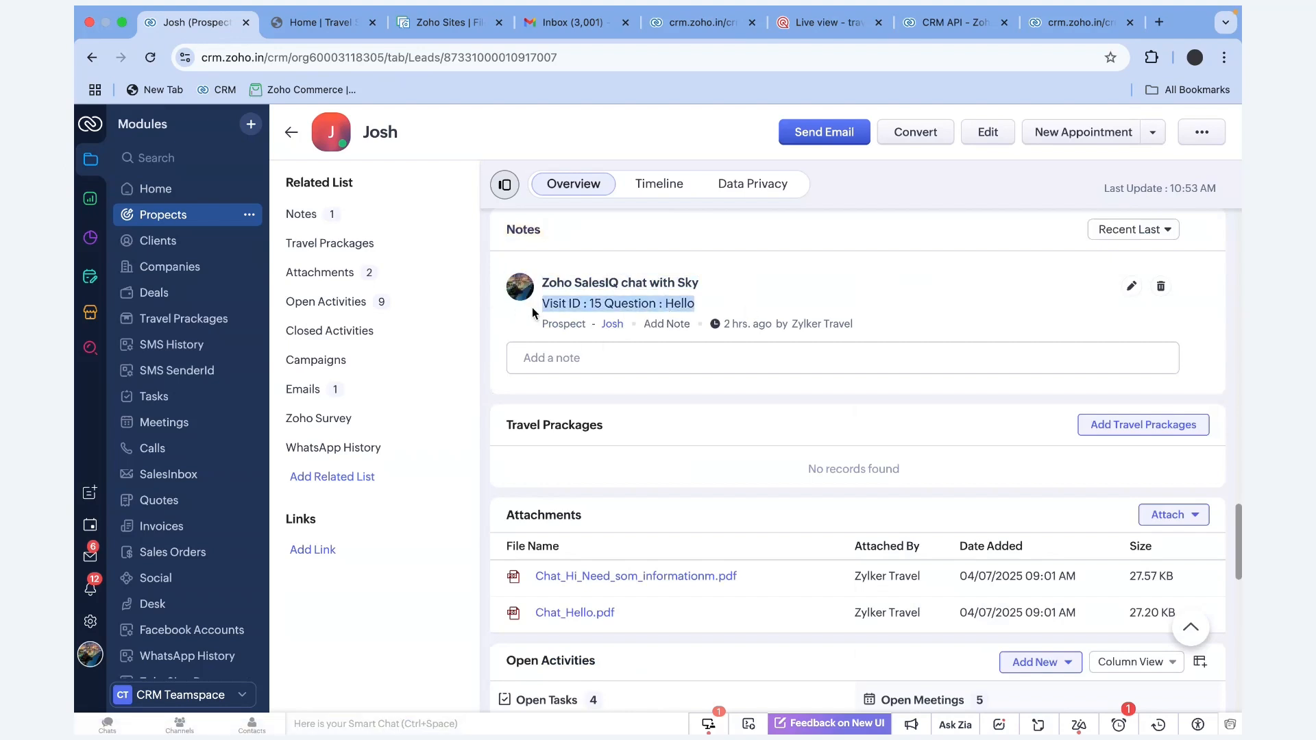
scroll(709, 327, "up", 15)
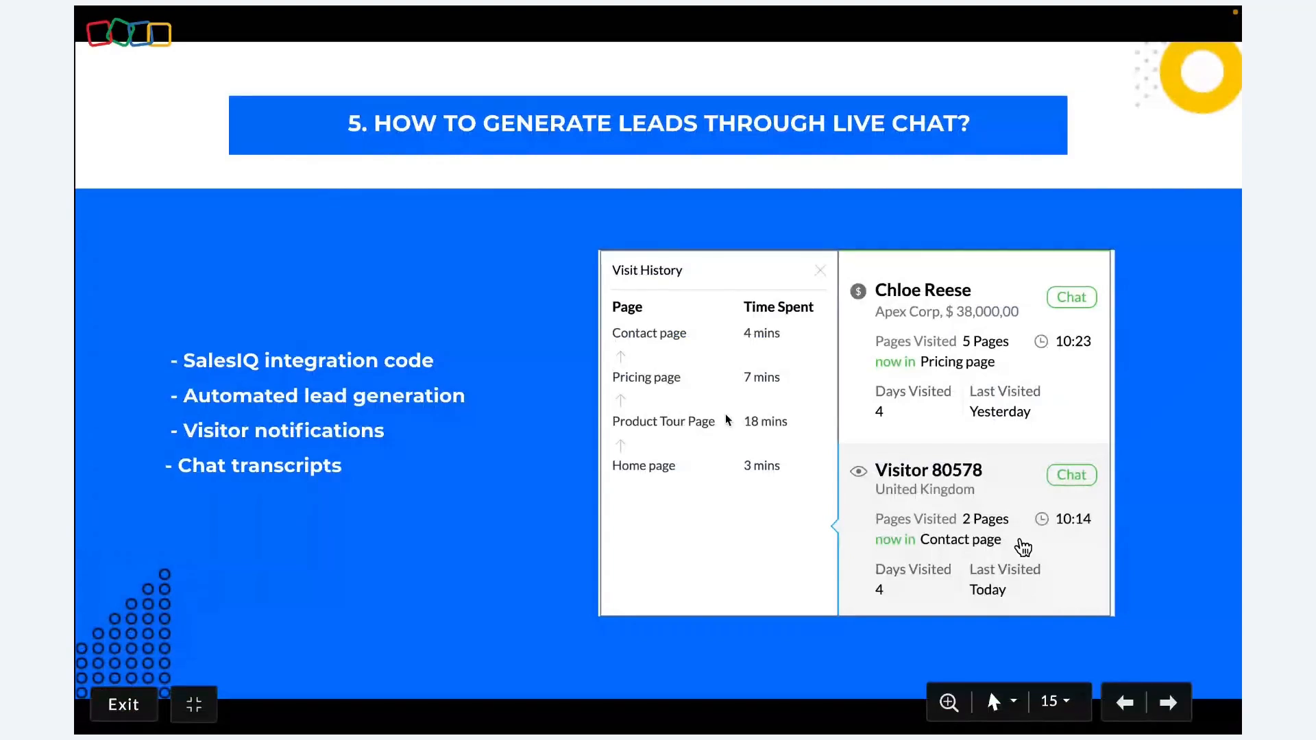
Advance the slideshow to slide 16 on spreadsheet imports, then switch back to Zoho CRM
key("Right")
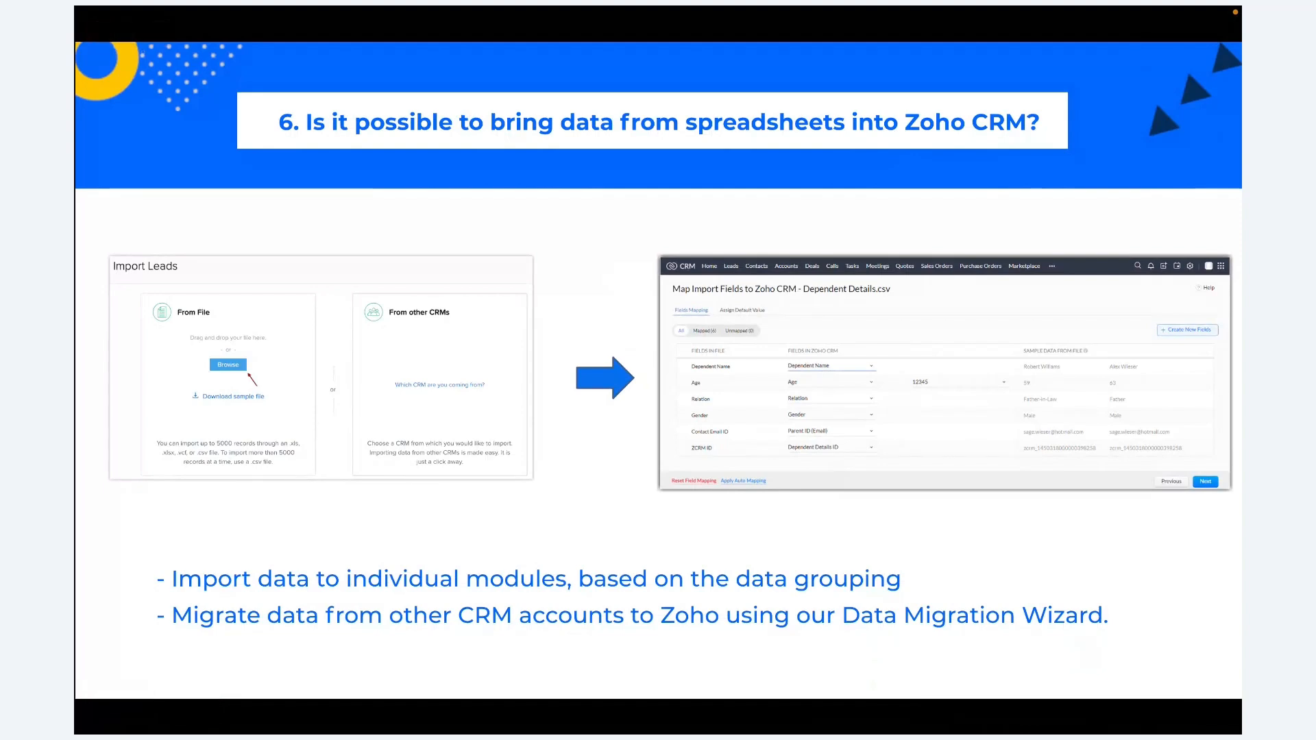
key("ctrl+Left")
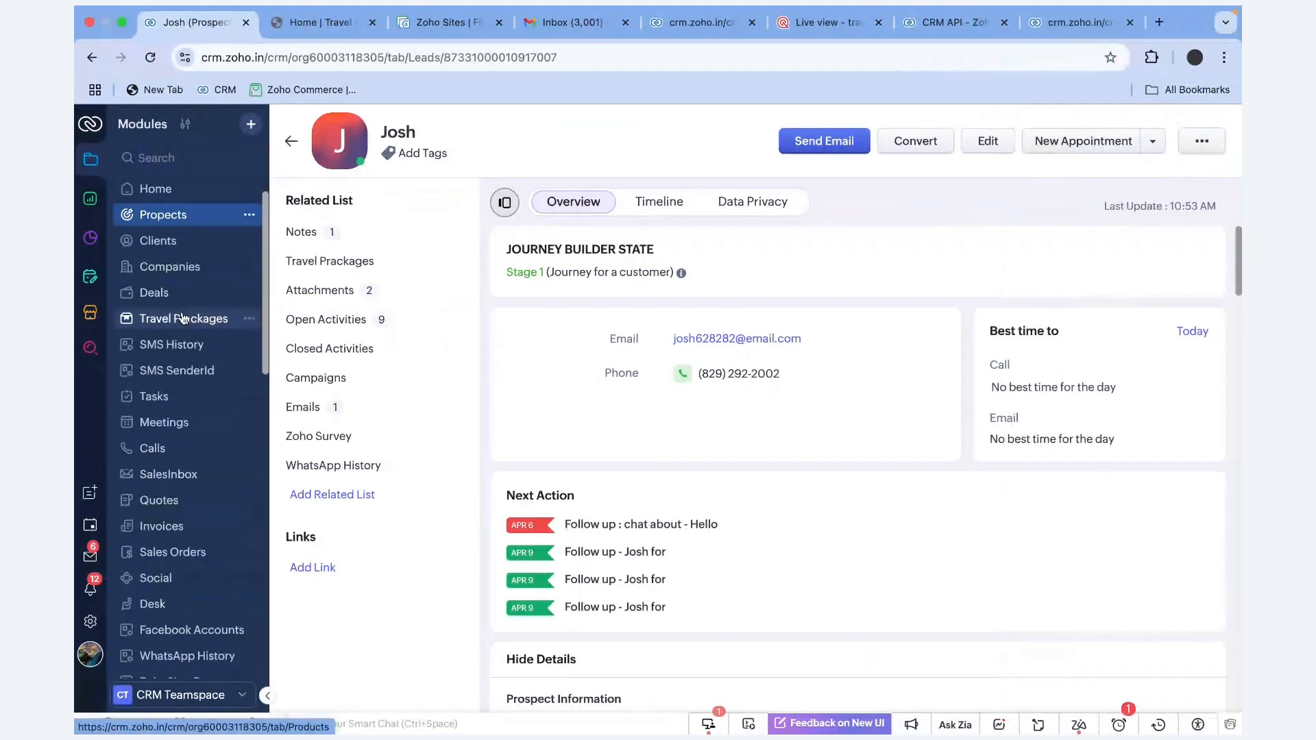
Open the All Propects list view, showing 18 prospect records
left_click(171, 225)
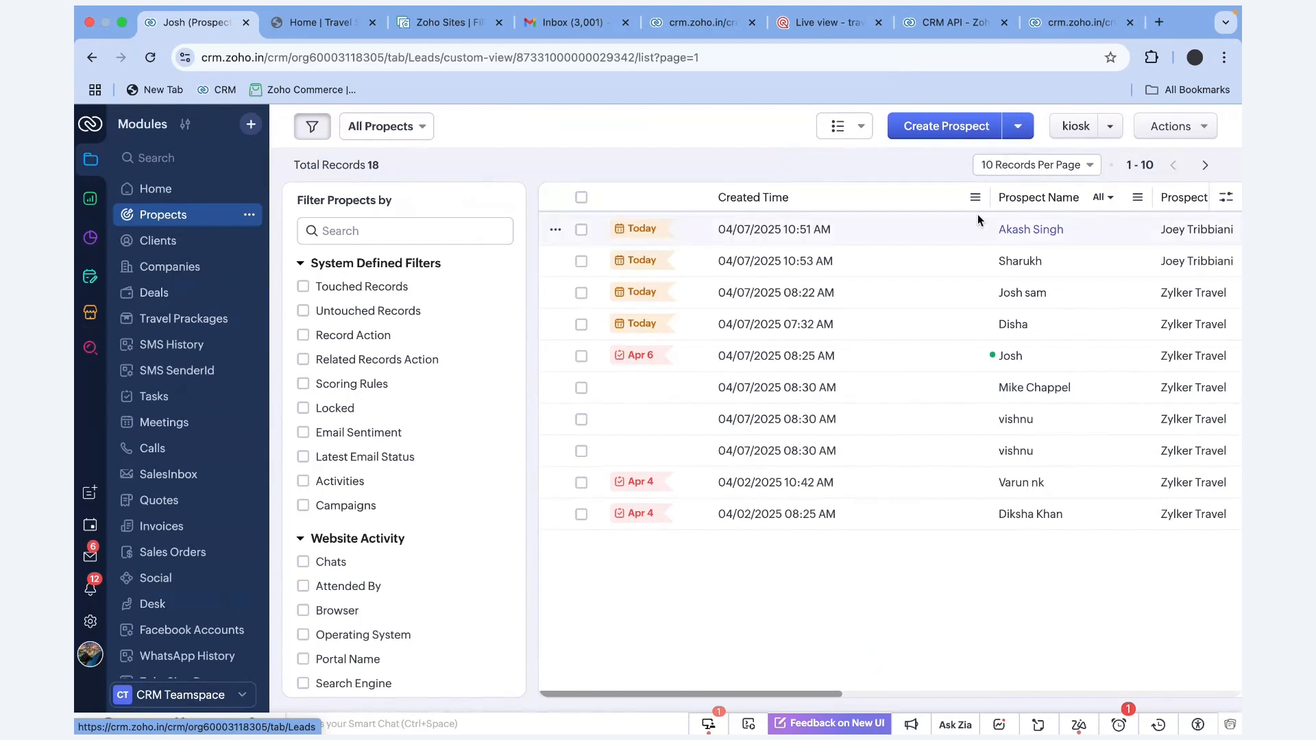
Launch Import Propects and upload SampleCsvFile (19).csv to reach the layout step
left_click(1019, 126)
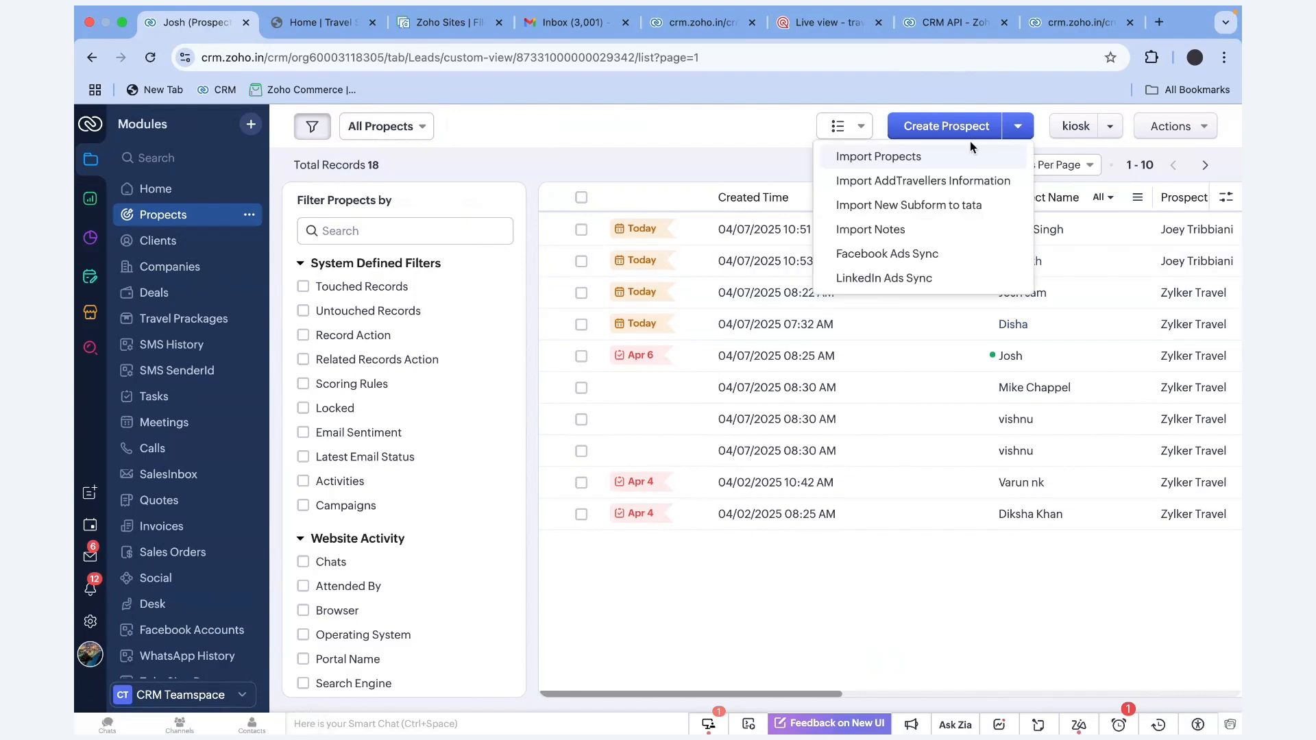
left_click(915, 157)
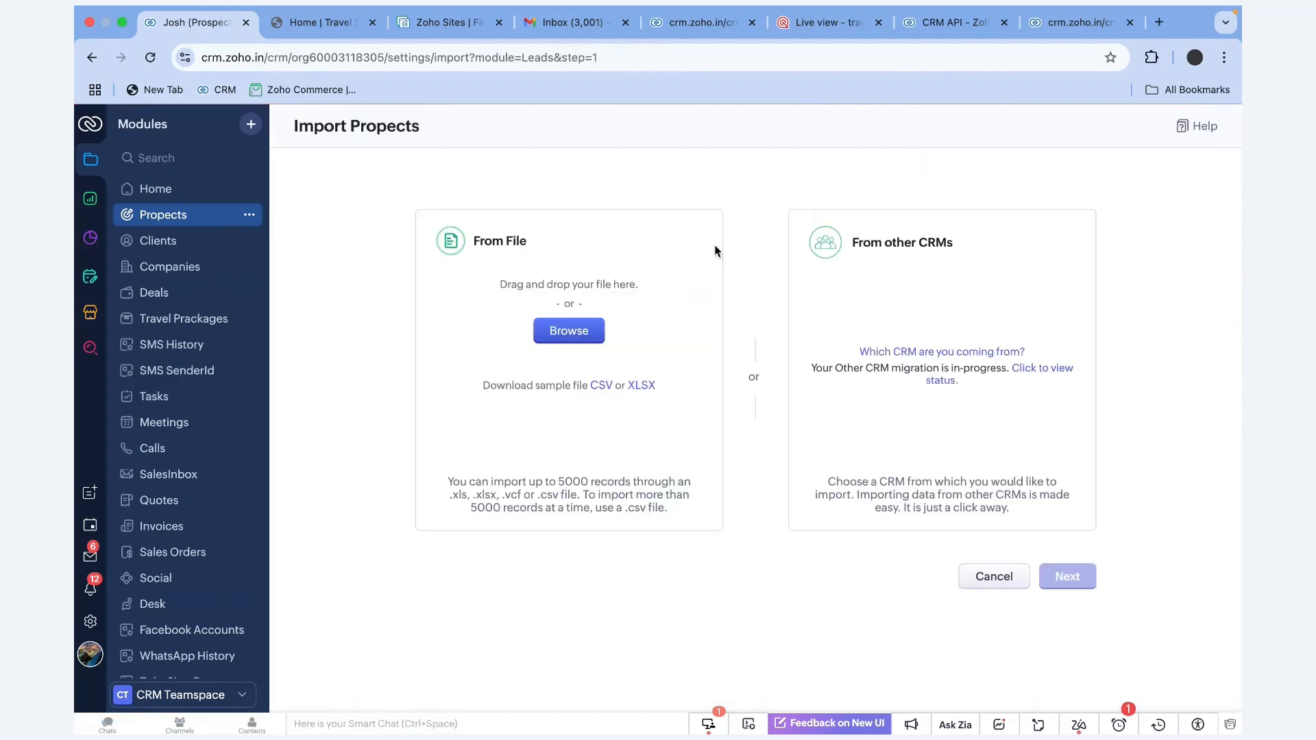
left_click(576, 337)
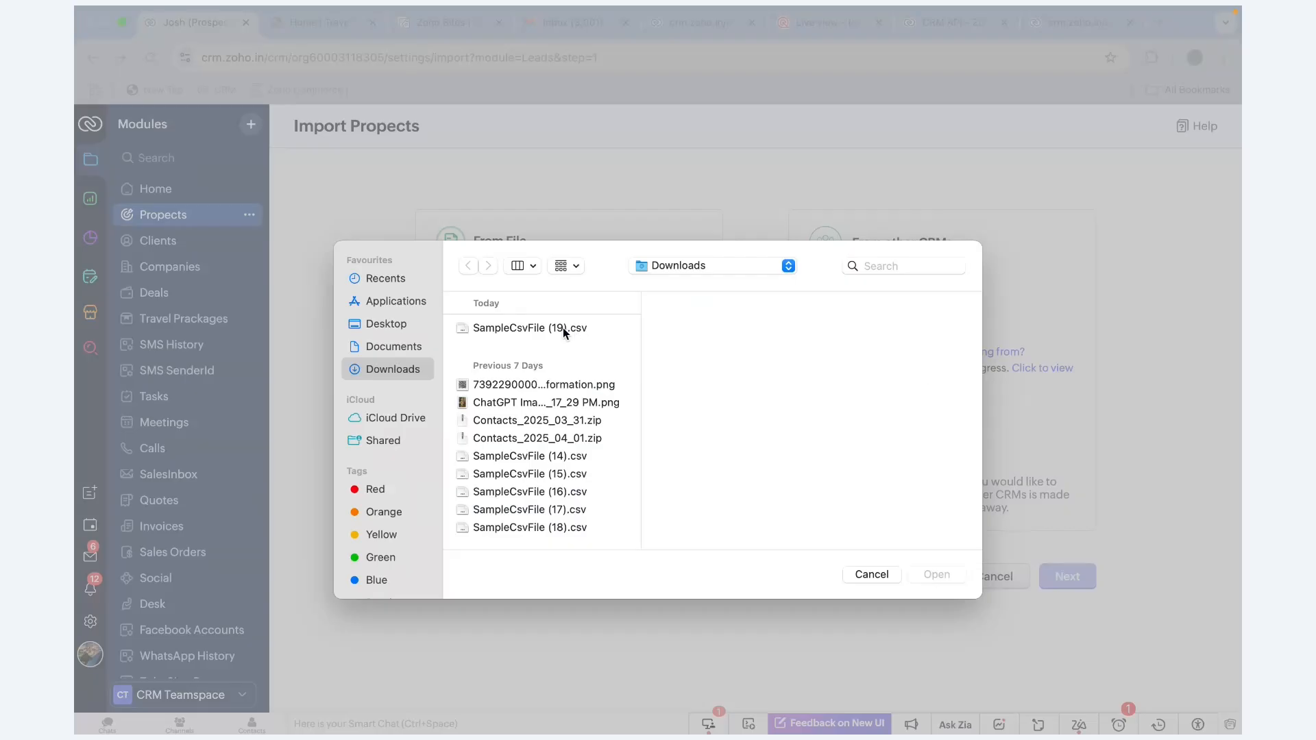
left_click(562, 328)
left_click(935, 576)
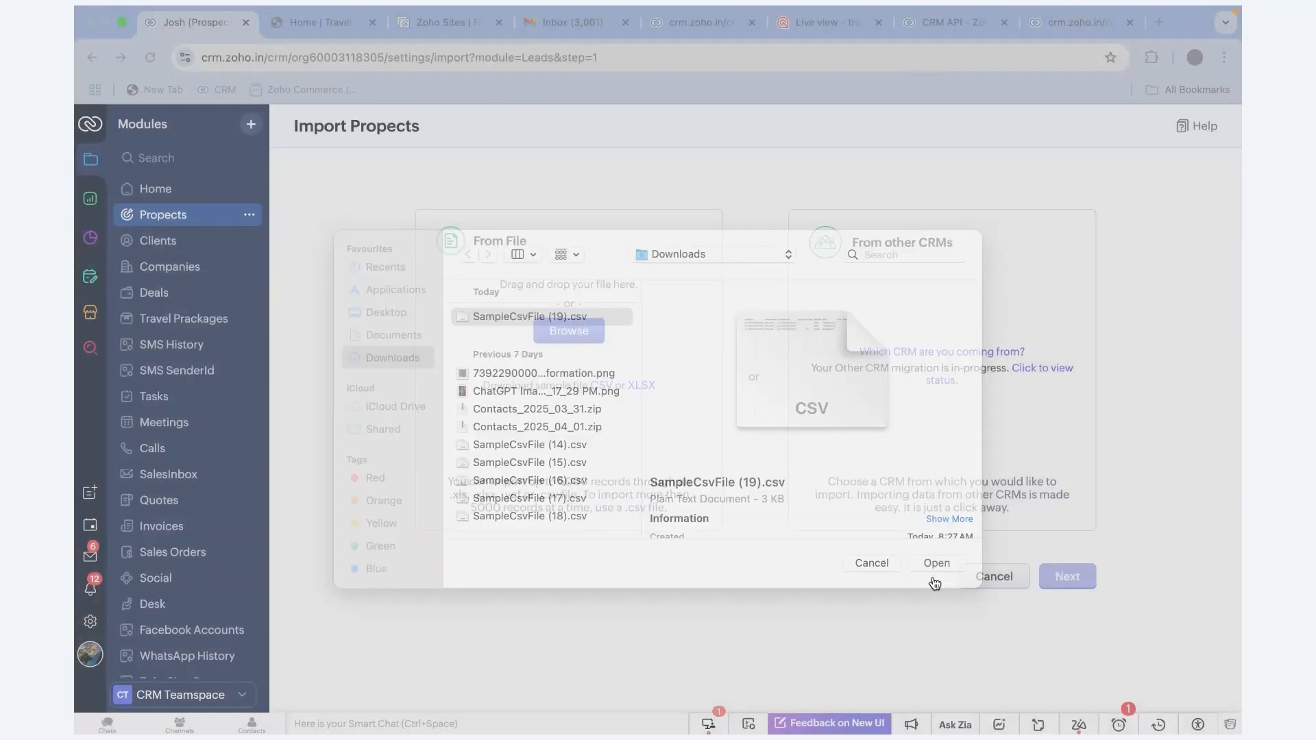
left_click(1068, 579)
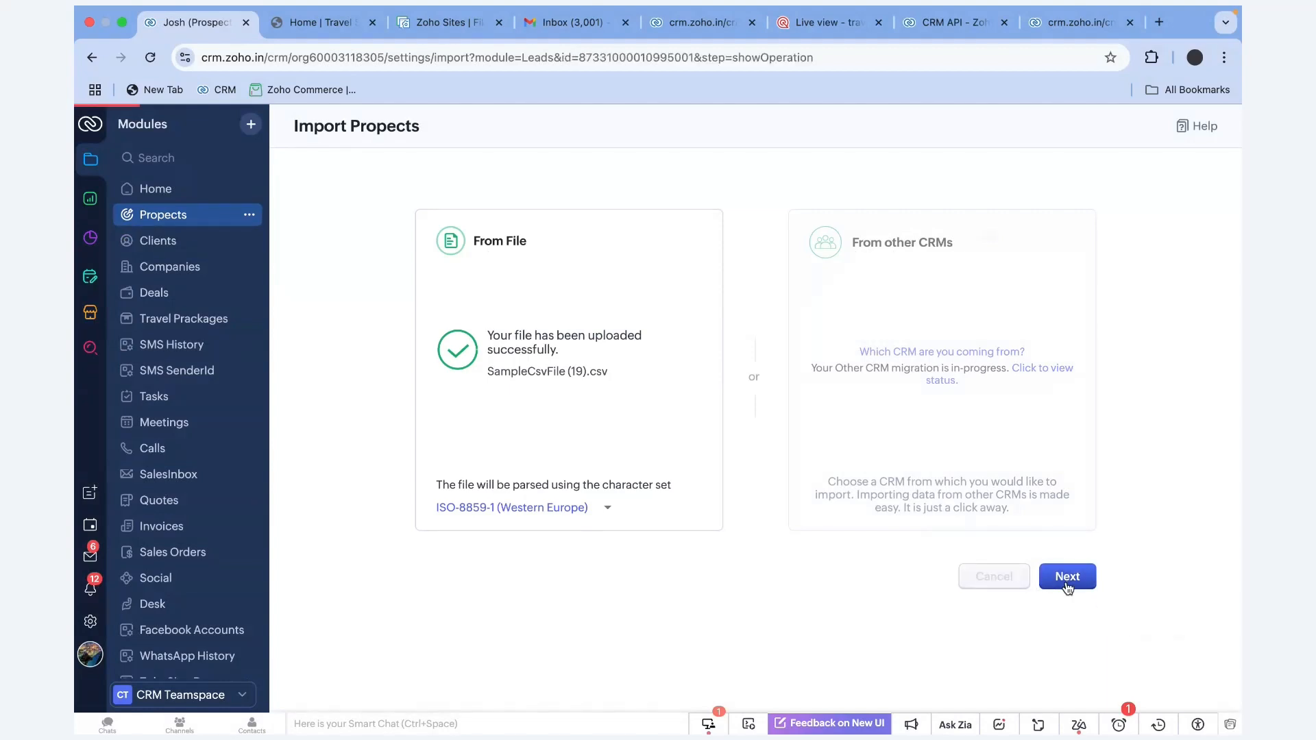
left_click(521, 206)
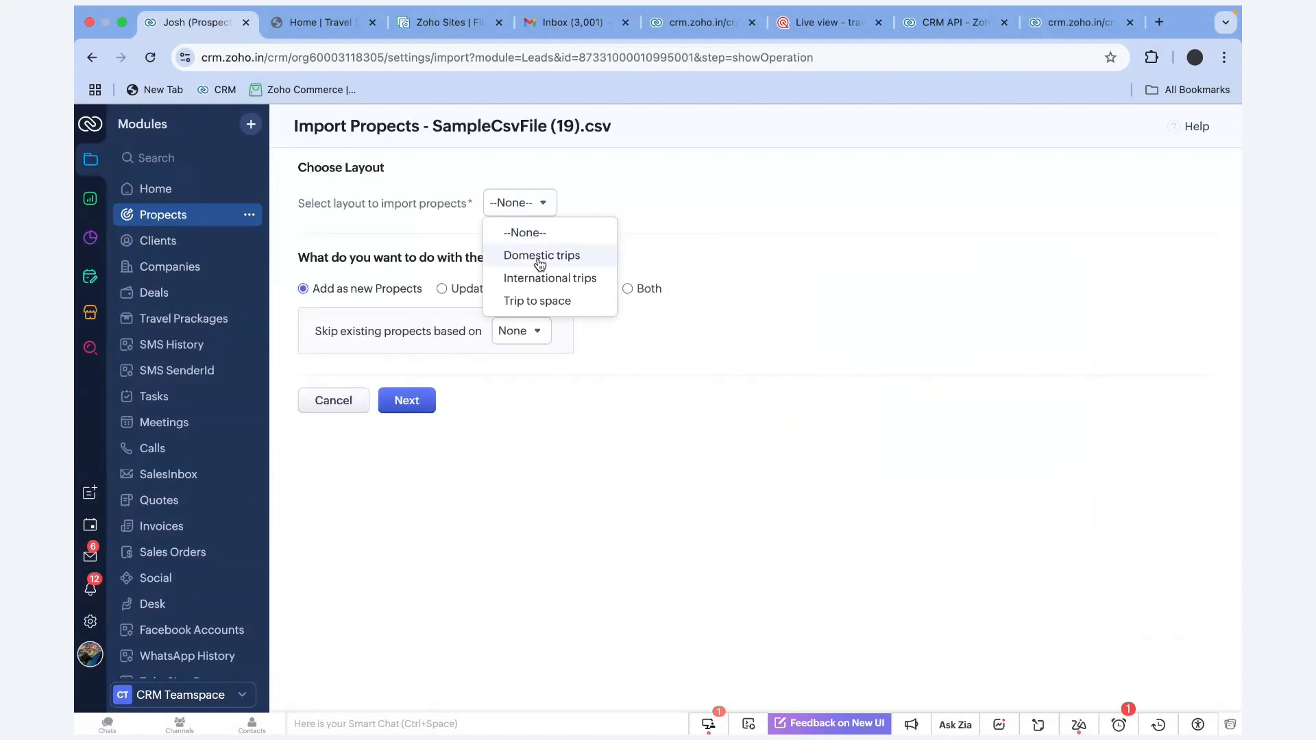
Import into the Domestic trips layout as new Propects and proceed to field mapping
left_click(541, 260)
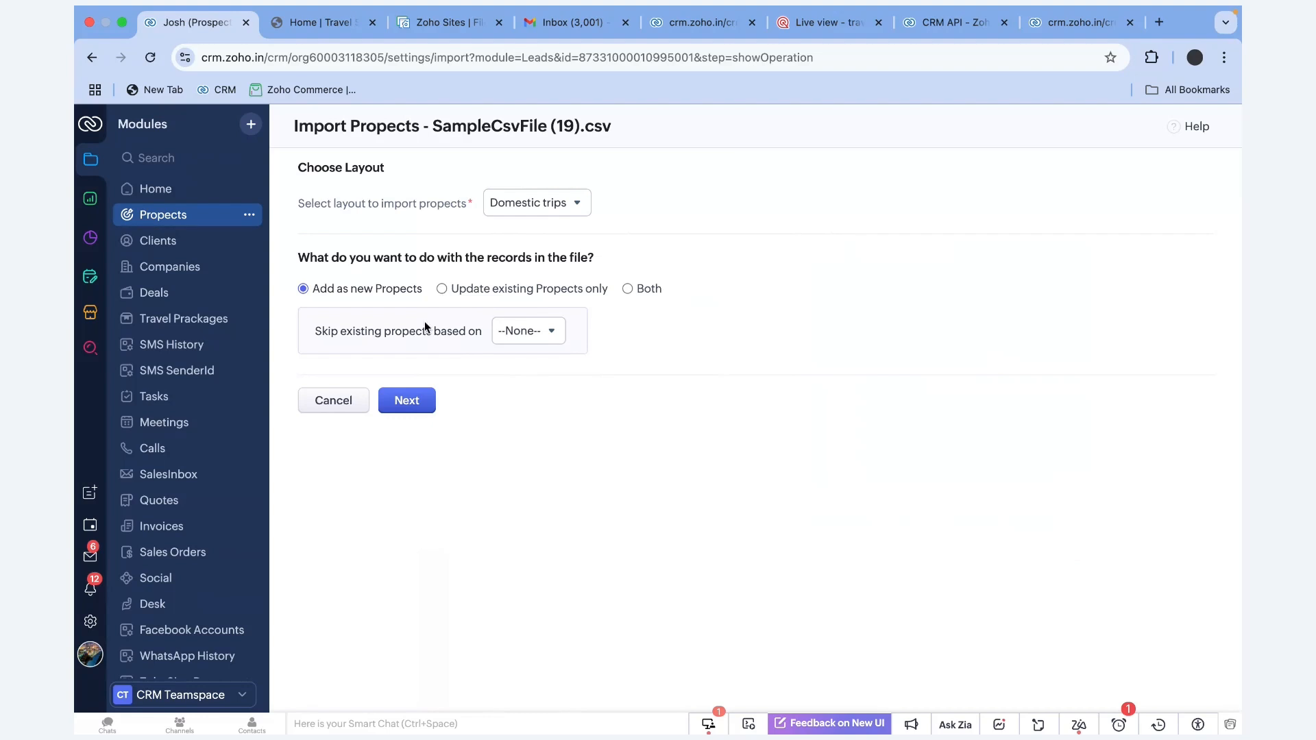
left_click_drag(426, 290, 320, 291)
left_click_drag(606, 290, 477, 289)
left_click(684, 293)
left_click(411, 400)
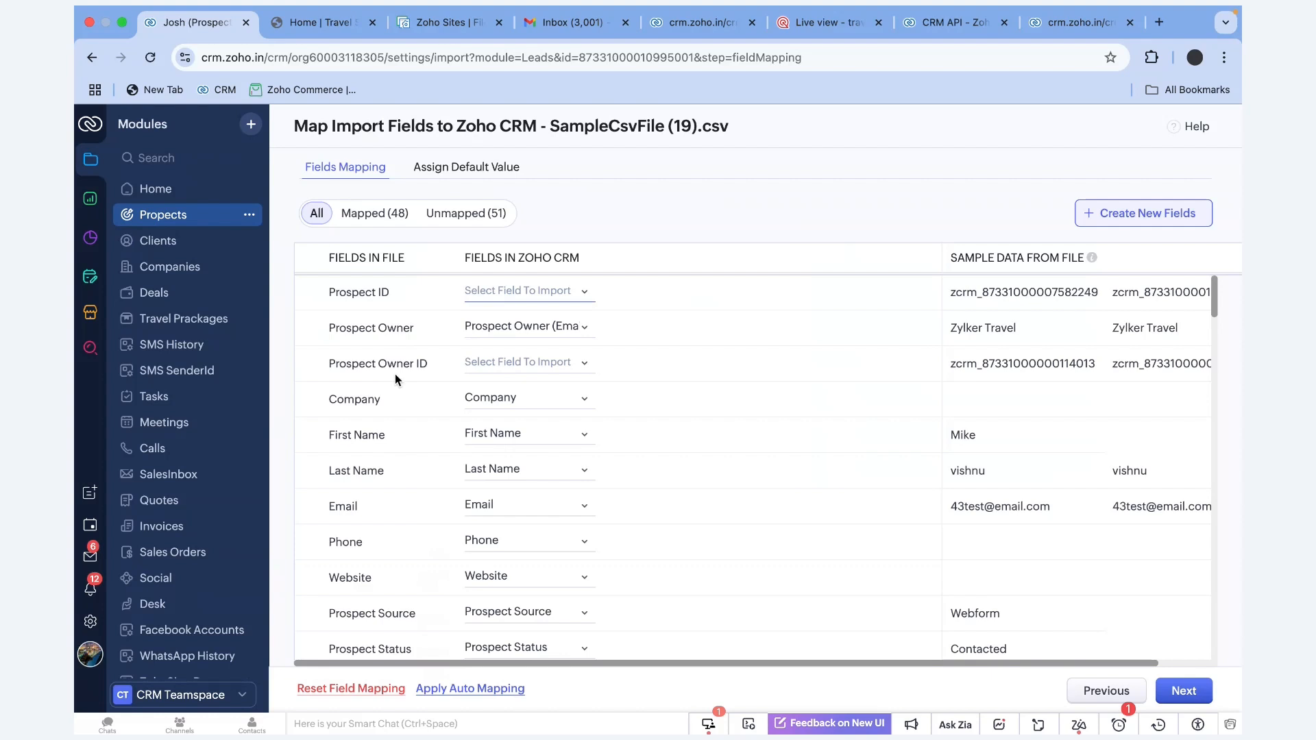
Apply auto mapping to the CSV columns (48 mapped, 51 unmapped) and continue
left_click_drag(403, 258, 317, 262)
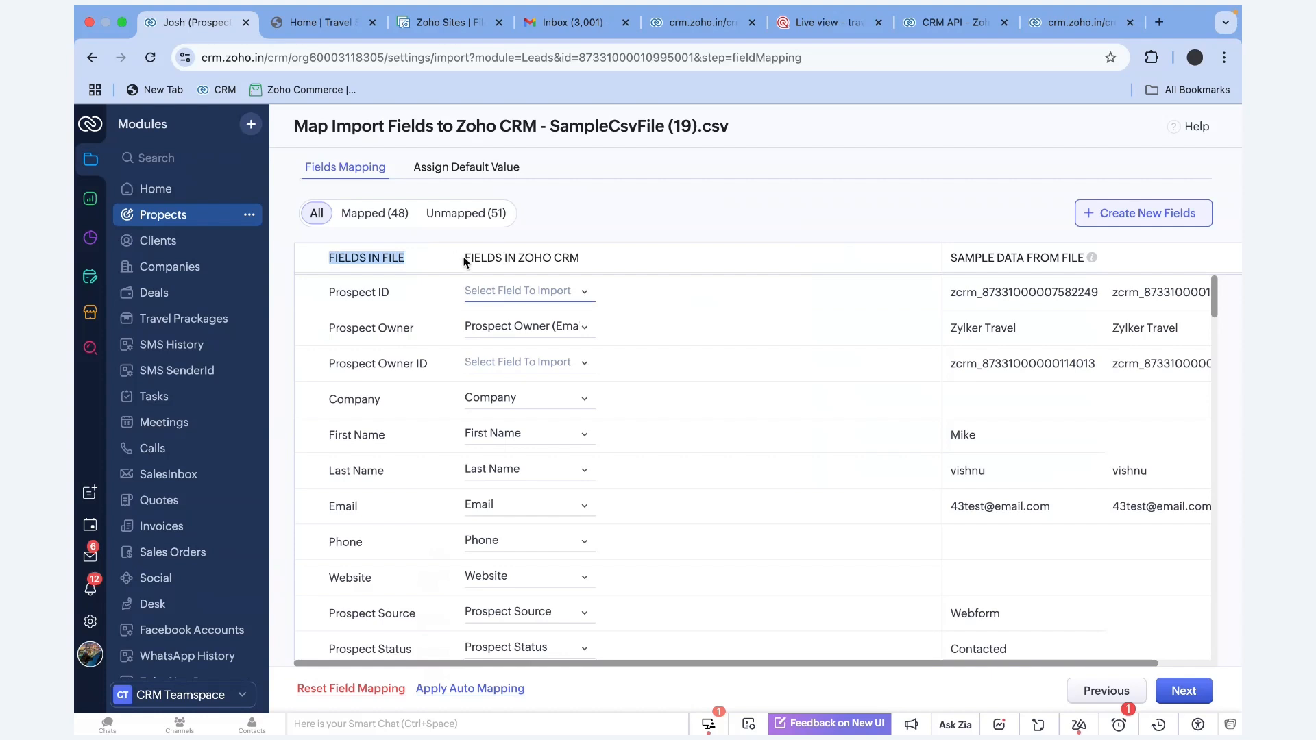
left_click_drag(464, 260, 411, 277)
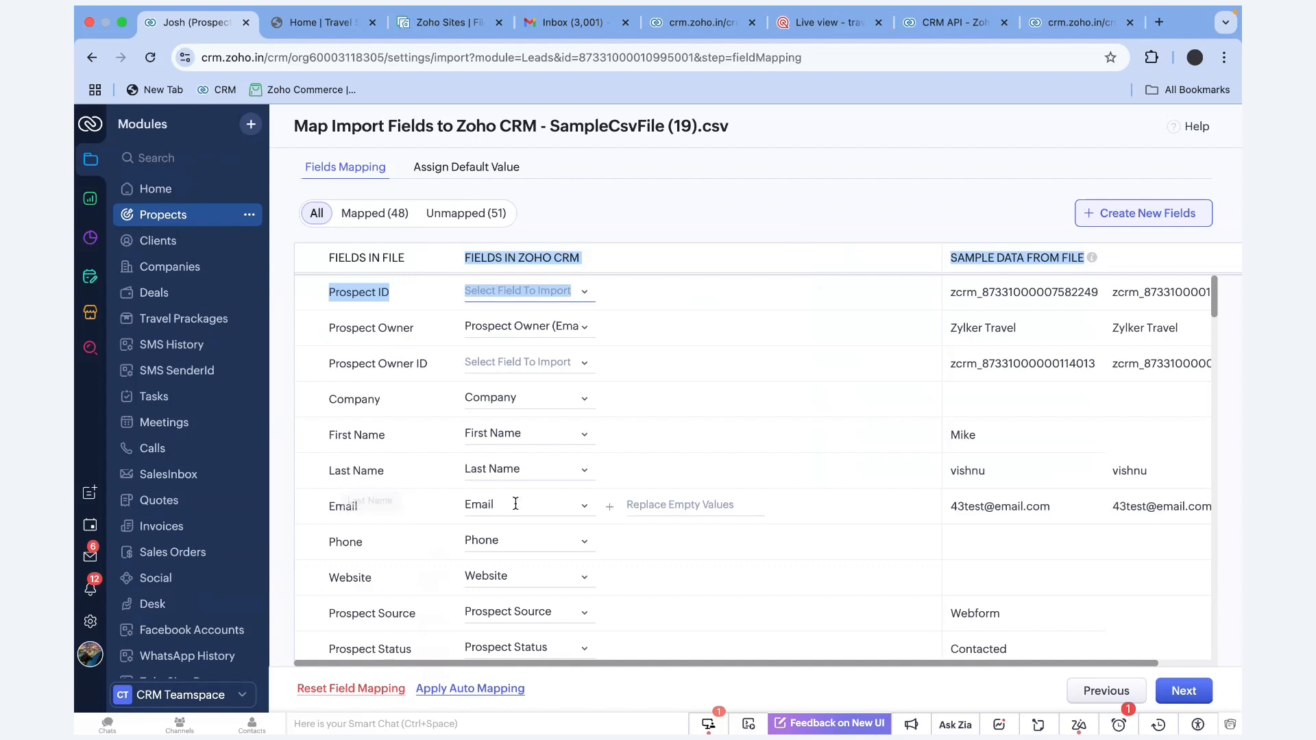
scroll(466, 506, "down", 5)
scroll(405, 500, "down", 10)
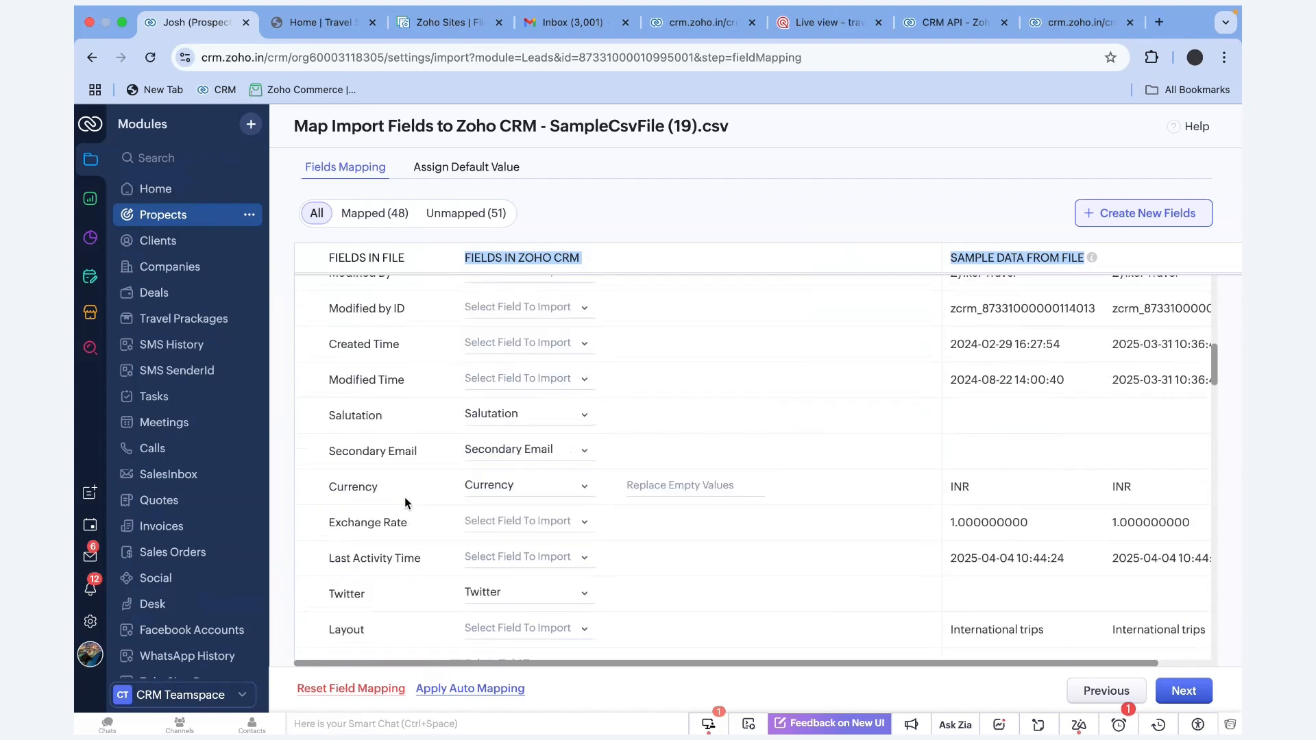
scroll(405, 503, "down", 6)
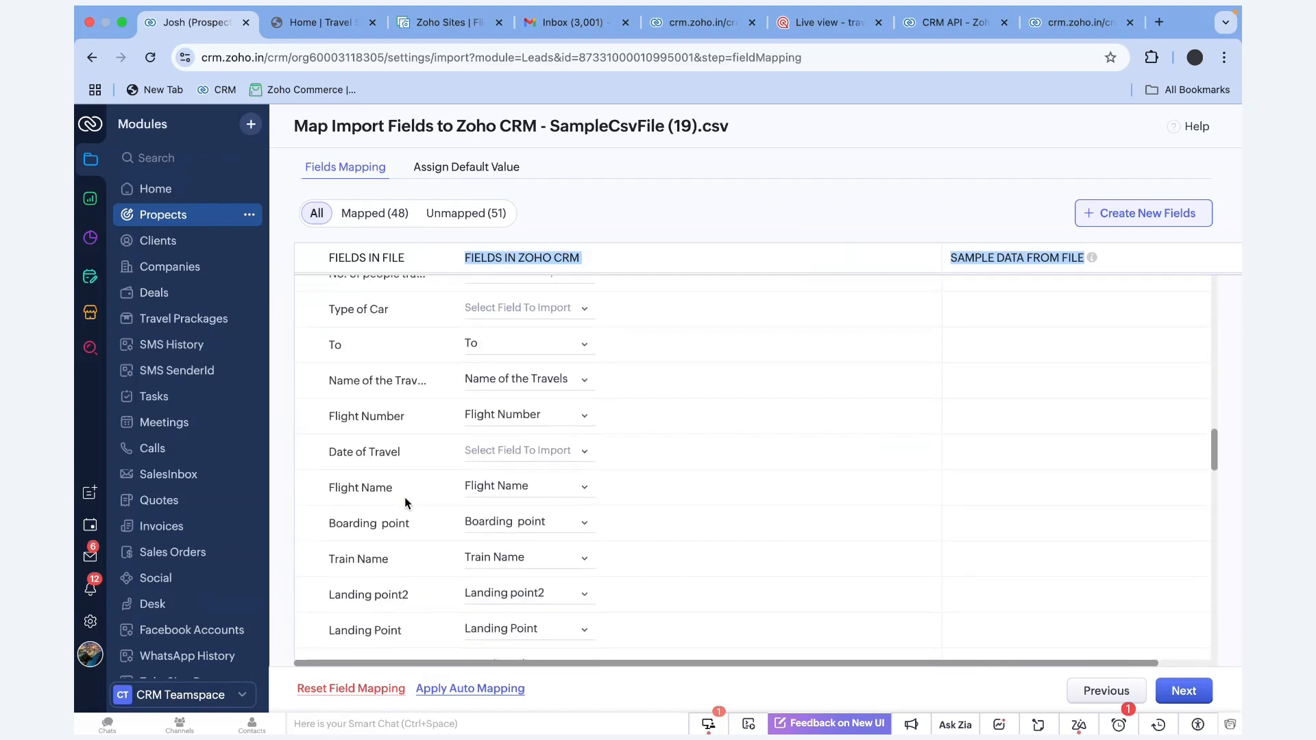
left_click(476, 689)
left_click(705, 219)
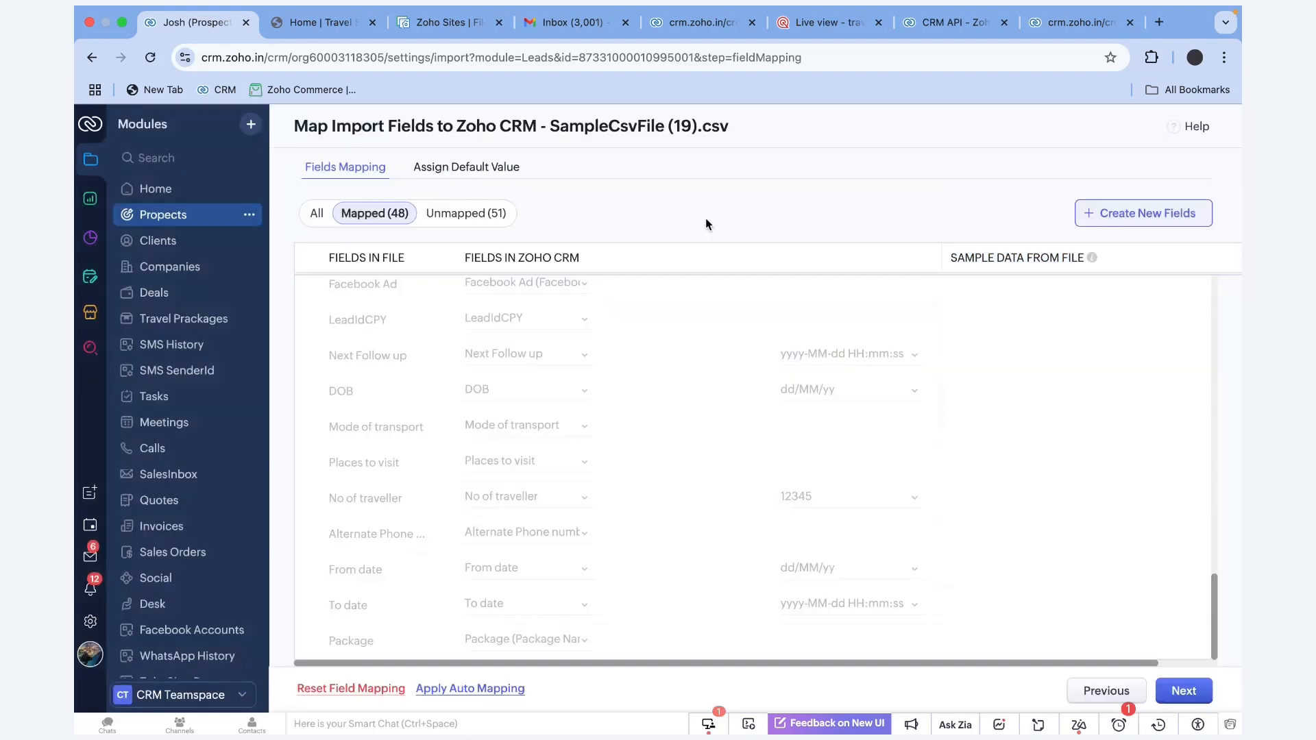
scroll(675, 378, "up", 10)
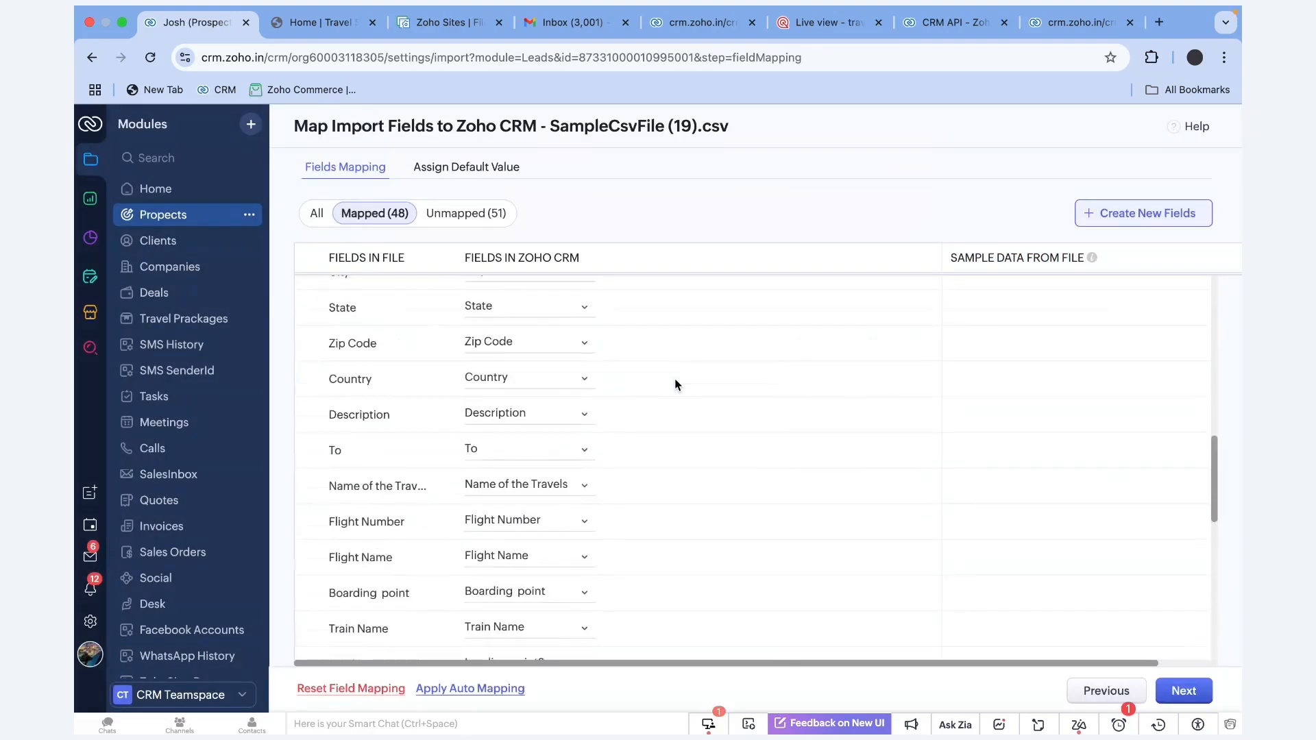
scroll(675, 385, "down", 3)
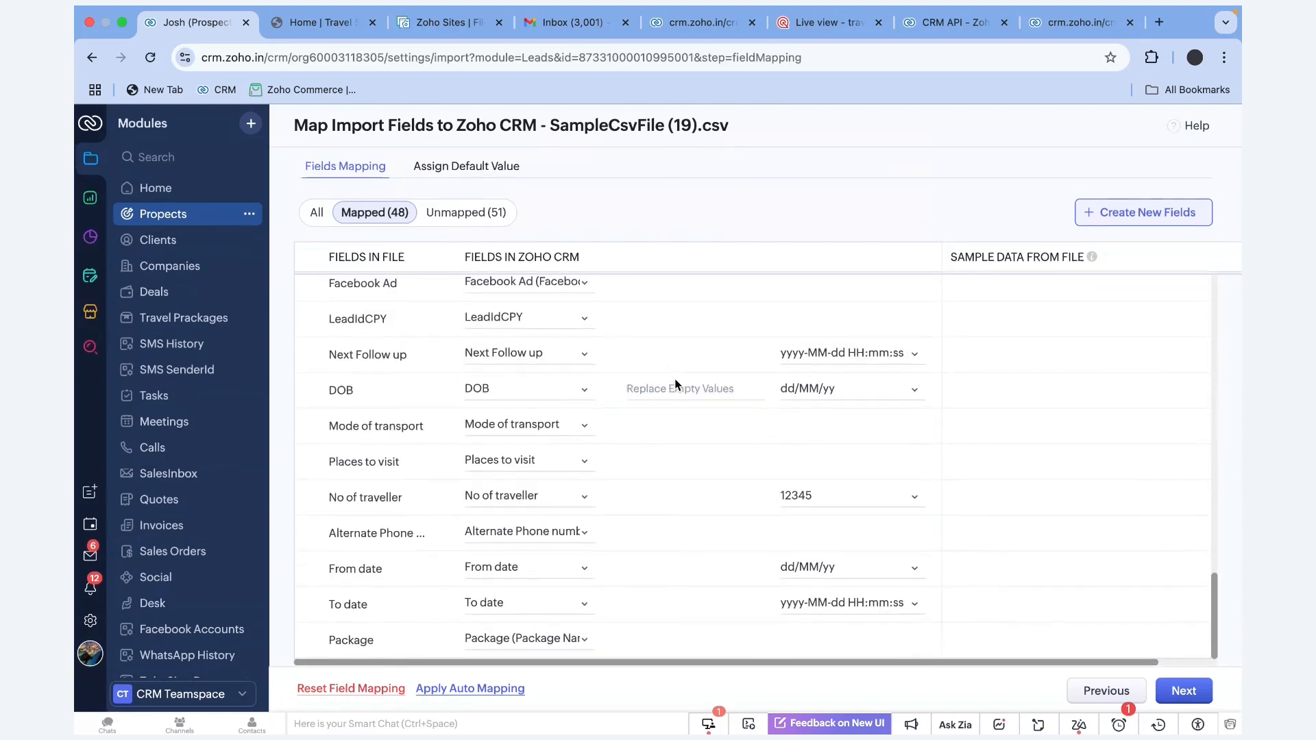
left_click(1182, 694)
Accept the 51 unmapped fields and leave Manual Prospect Approval turned off
left_click(691, 248)
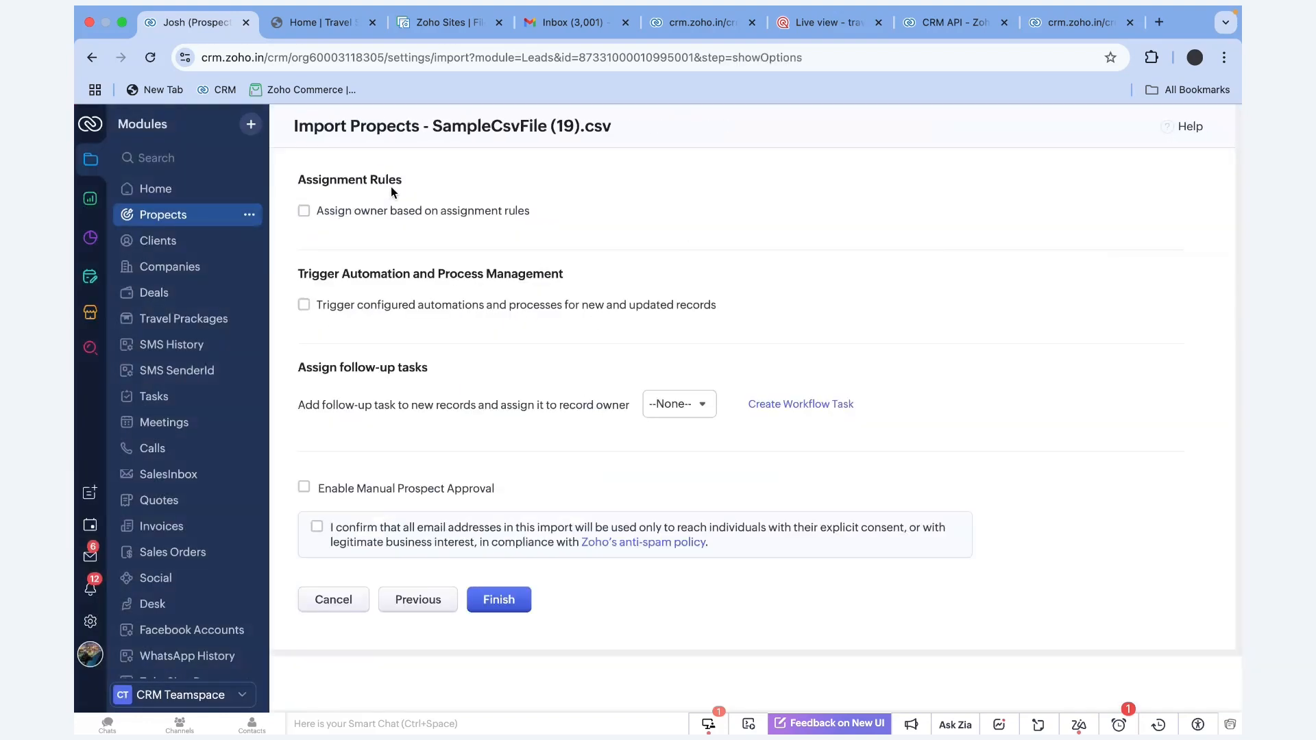
left_click_drag(407, 186, 277, 186)
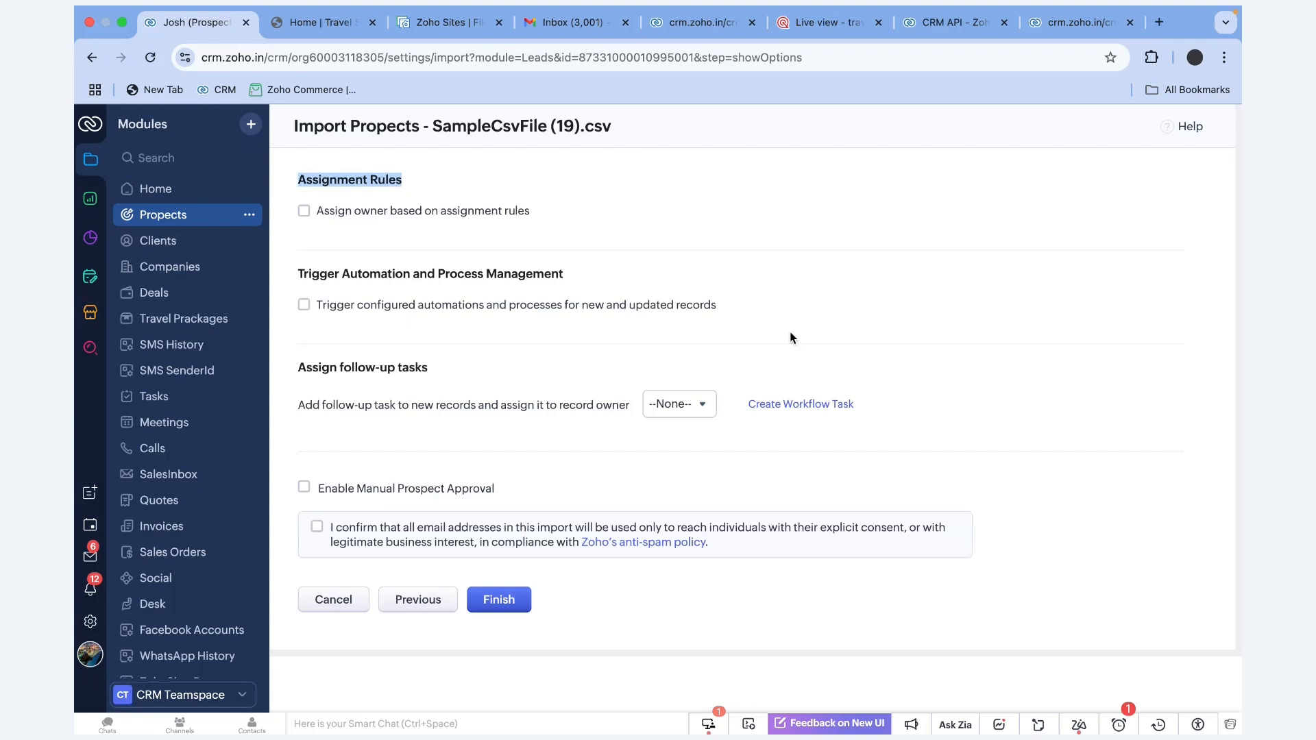
left_click_drag(586, 275, 307, 270)
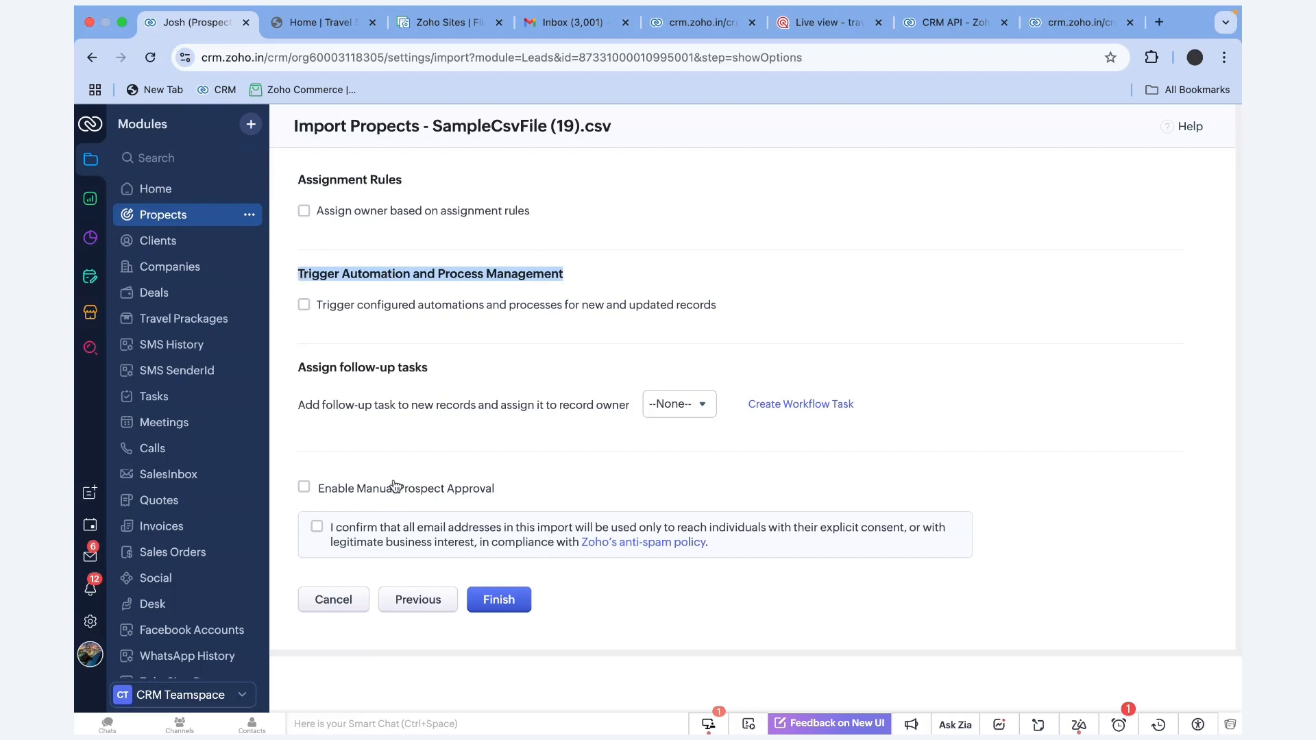
left_click(305, 489)
left_click(305, 490)
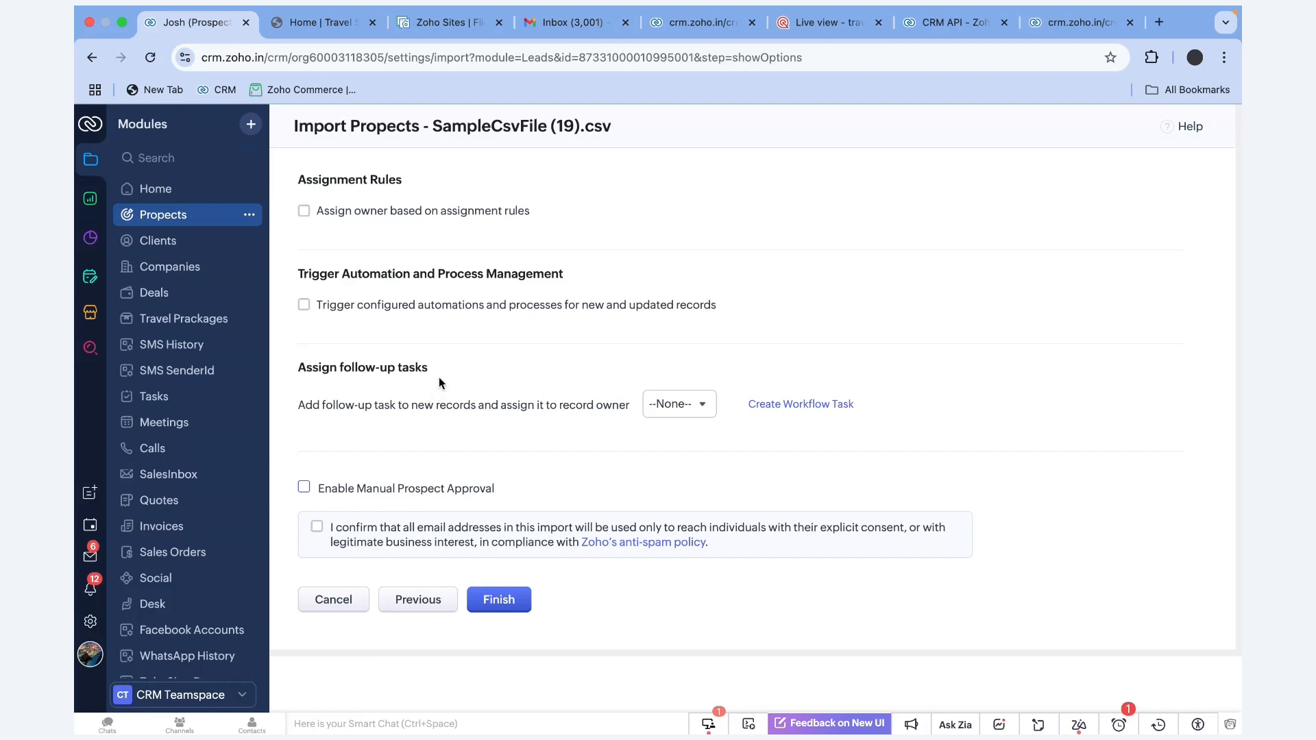
Agree to the anti-spam e-mail consent statement and finish the import
left_click_drag(439, 378, 287, 376)
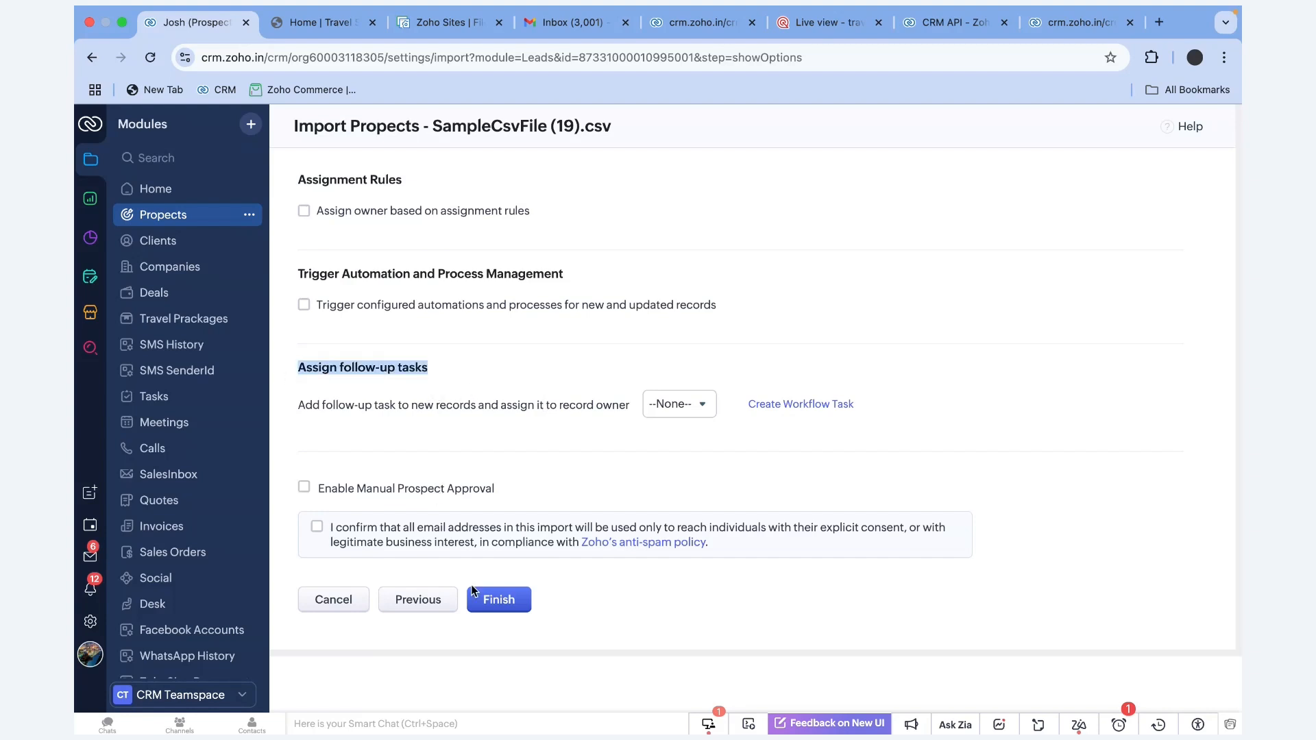
left_click(316, 527)
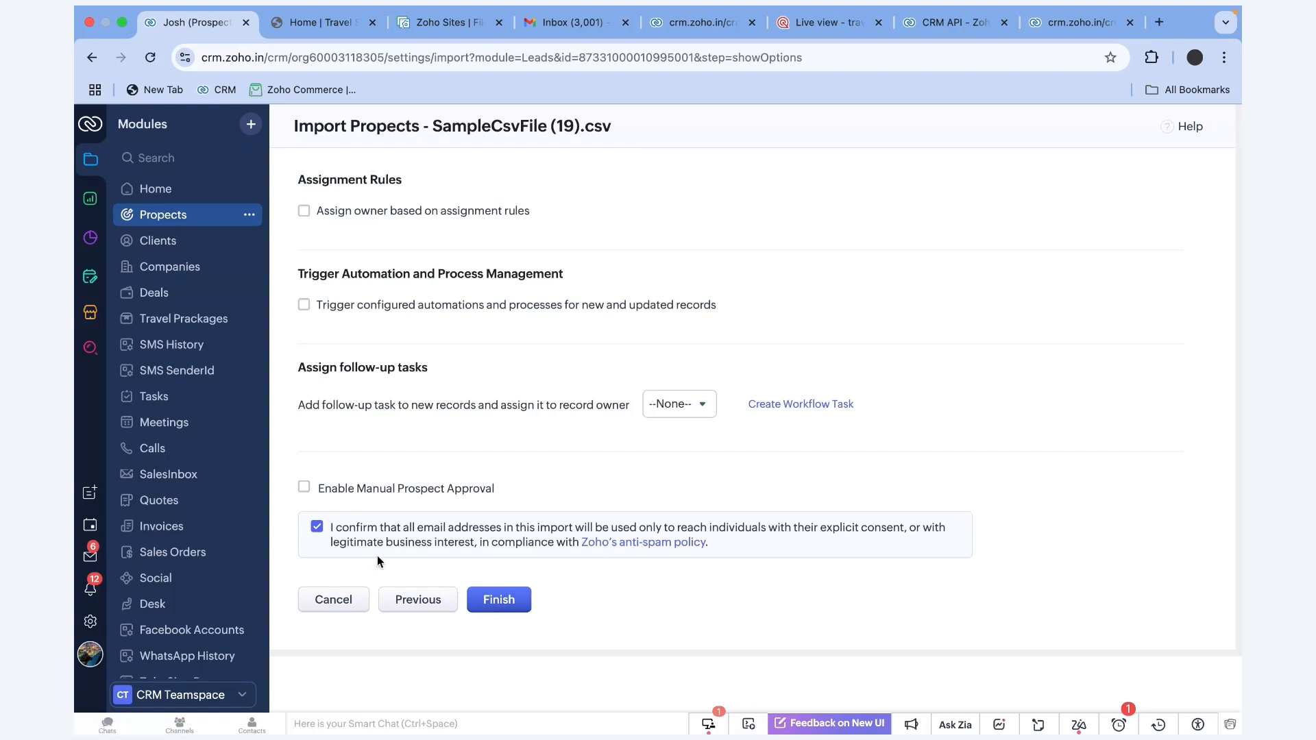
left_click(500, 601)
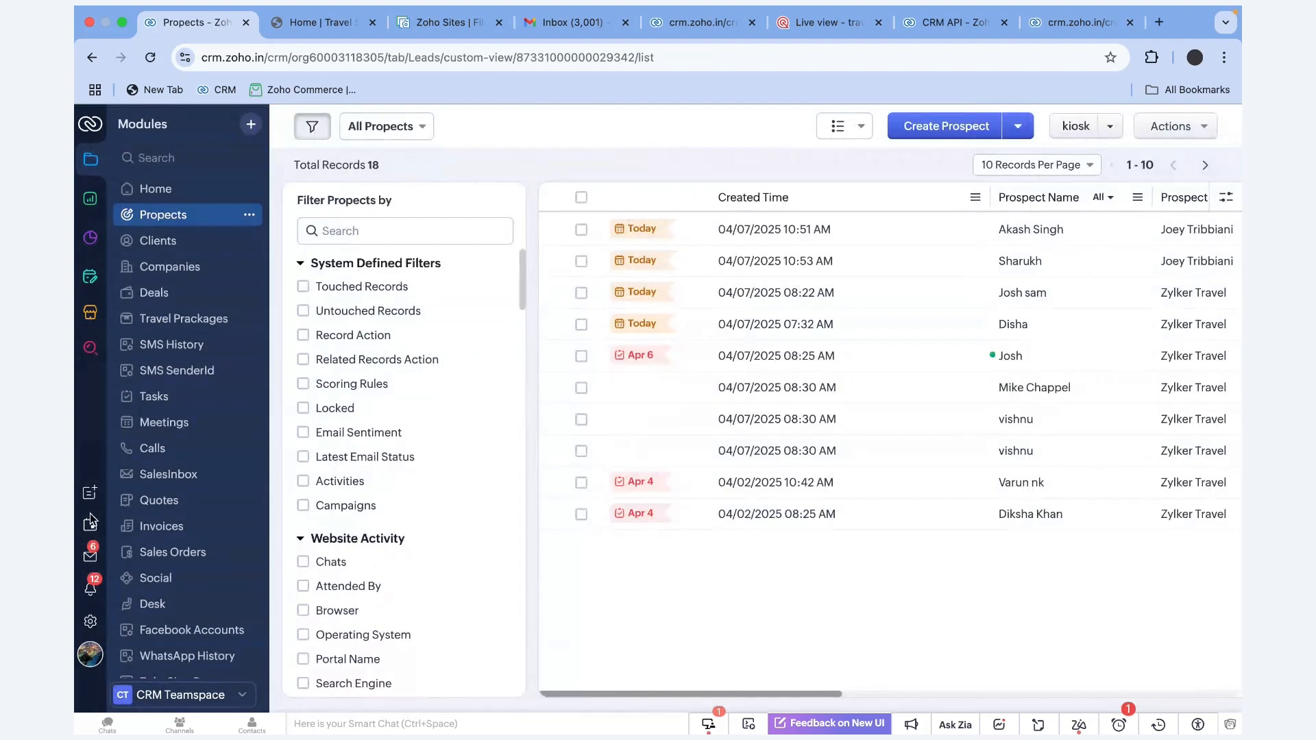
Go to Setup > Data Administration > Import and show the Import History tab
left_click(91, 623)
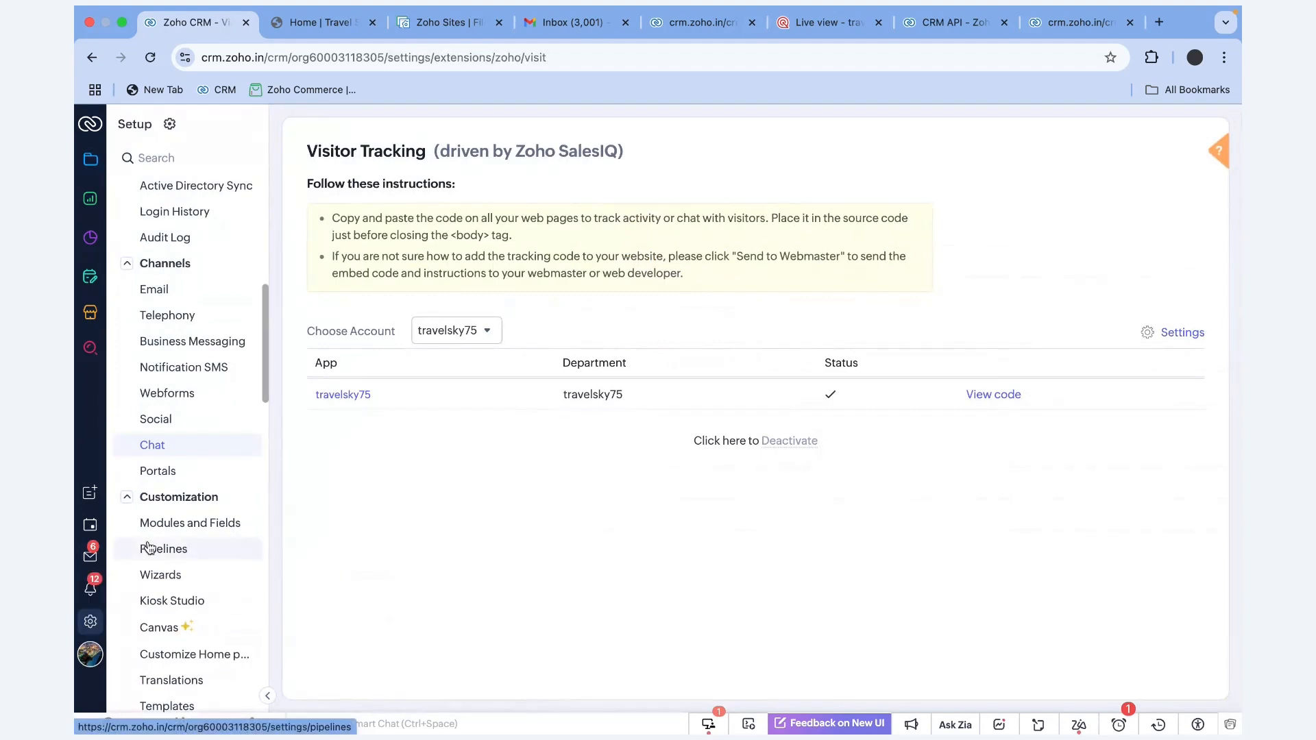
scroll(149, 547, "down", 7)
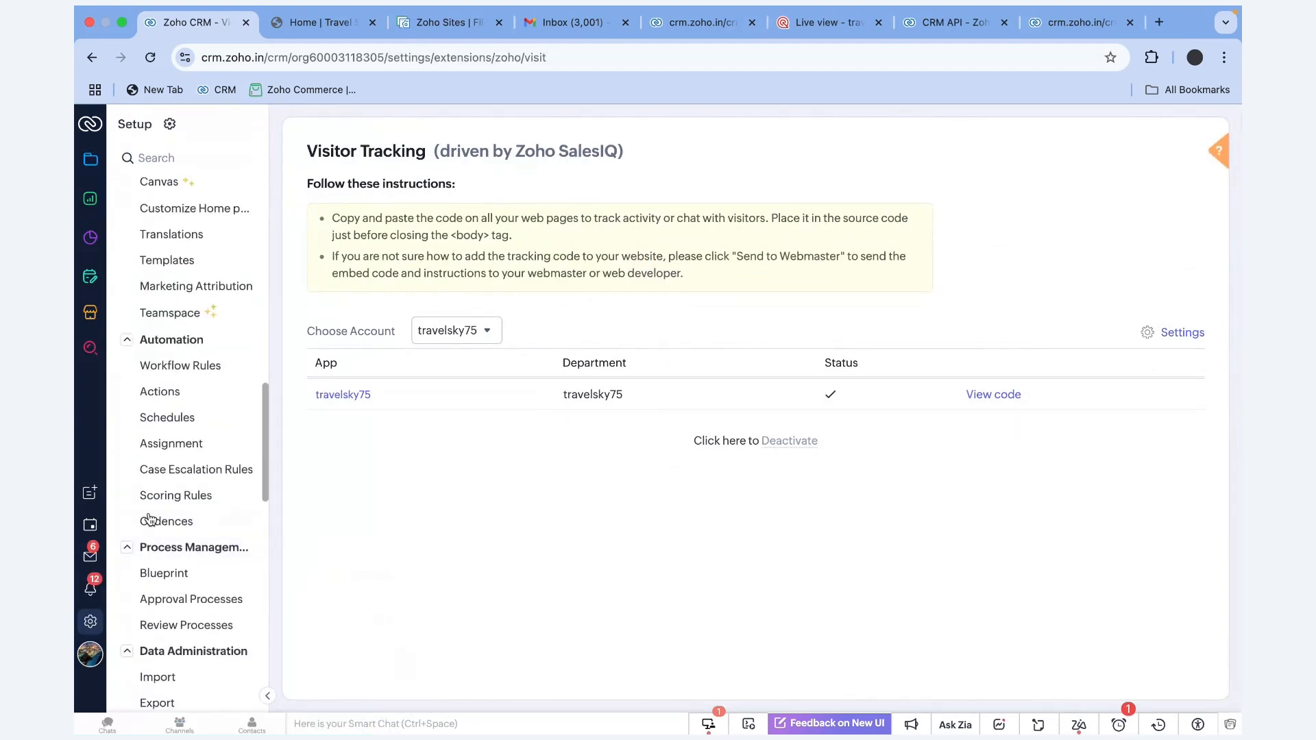
scroll(189, 604, "down", 10)
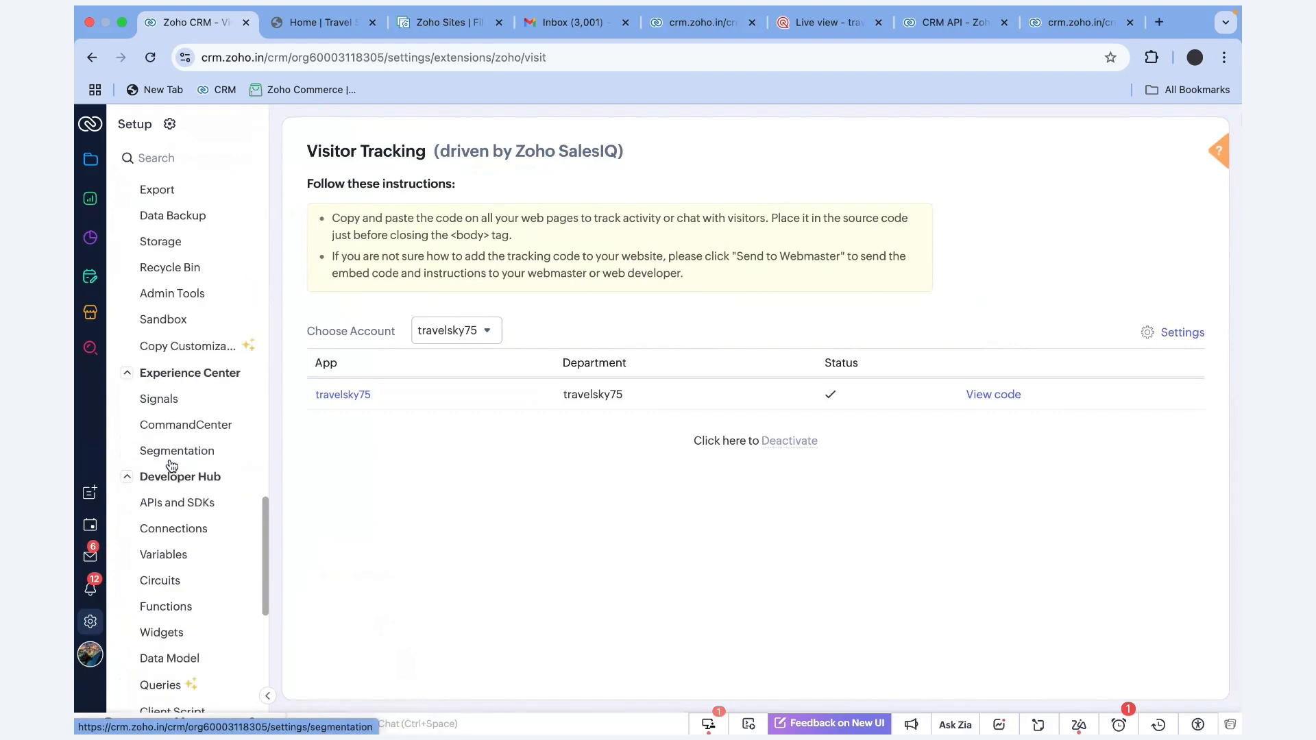
scroll(190, 513, "down", 3)
scroll(190, 513, "up", 15)
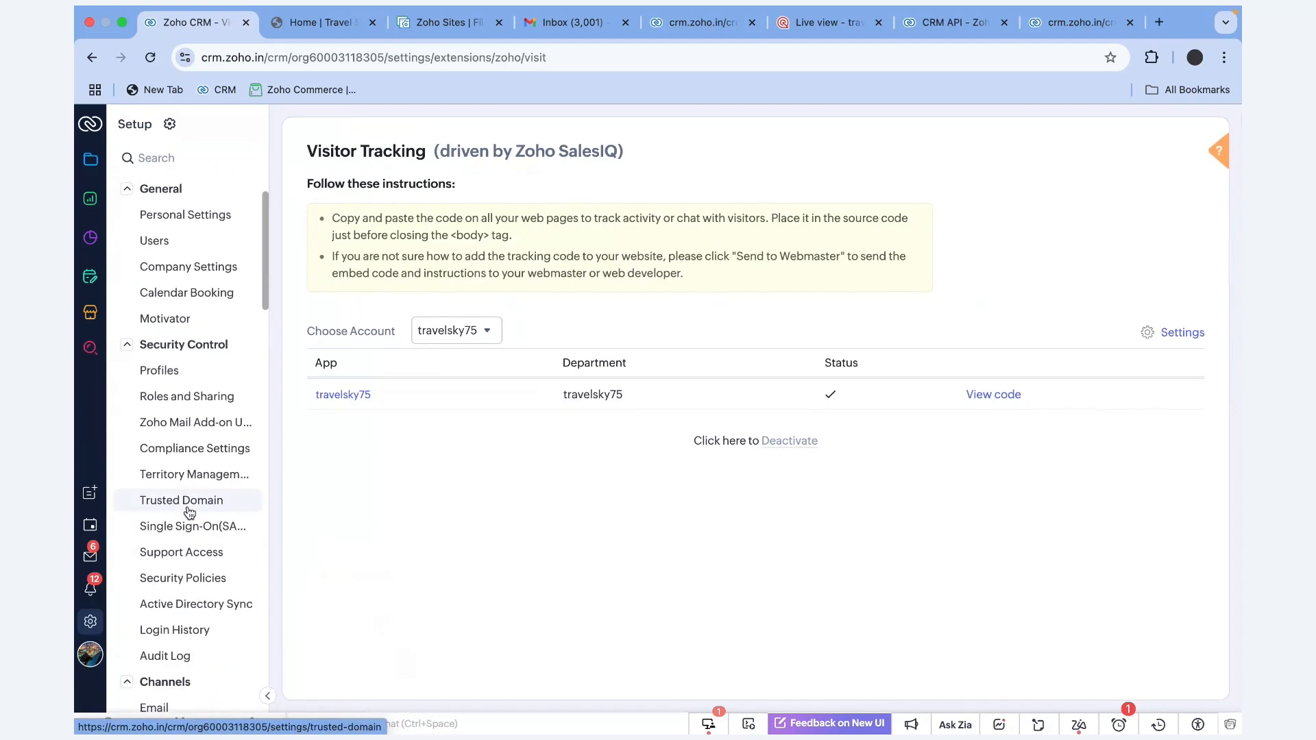
scroll(190, 513, "down", 5)
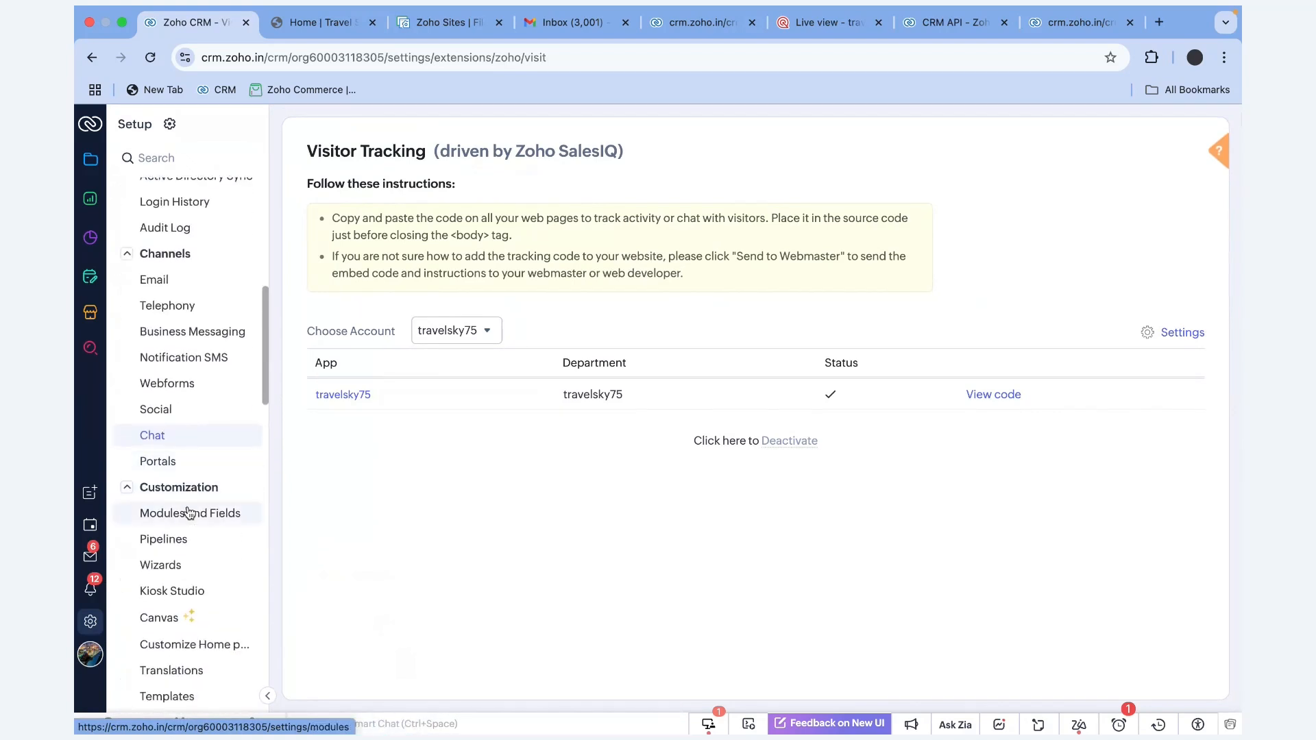
scroll(190, 513, "down", 6)
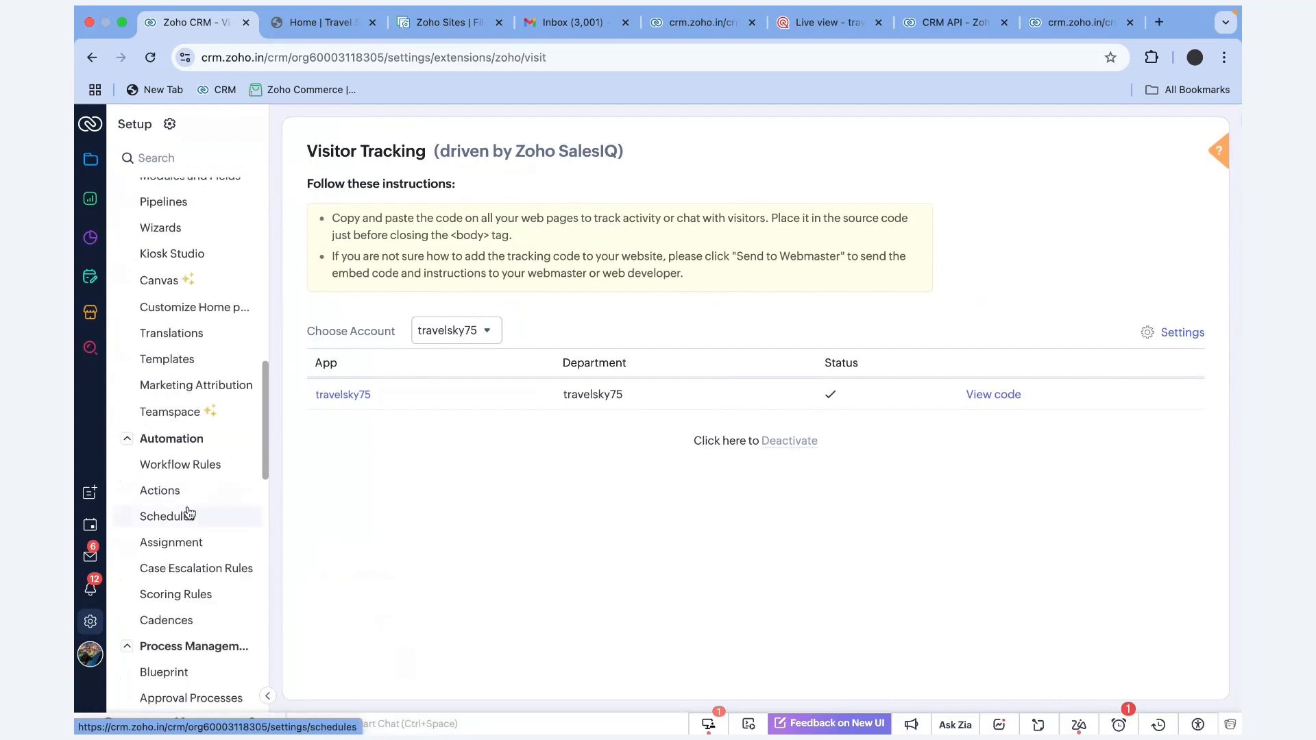
scroll(190, 513, "down", 5)
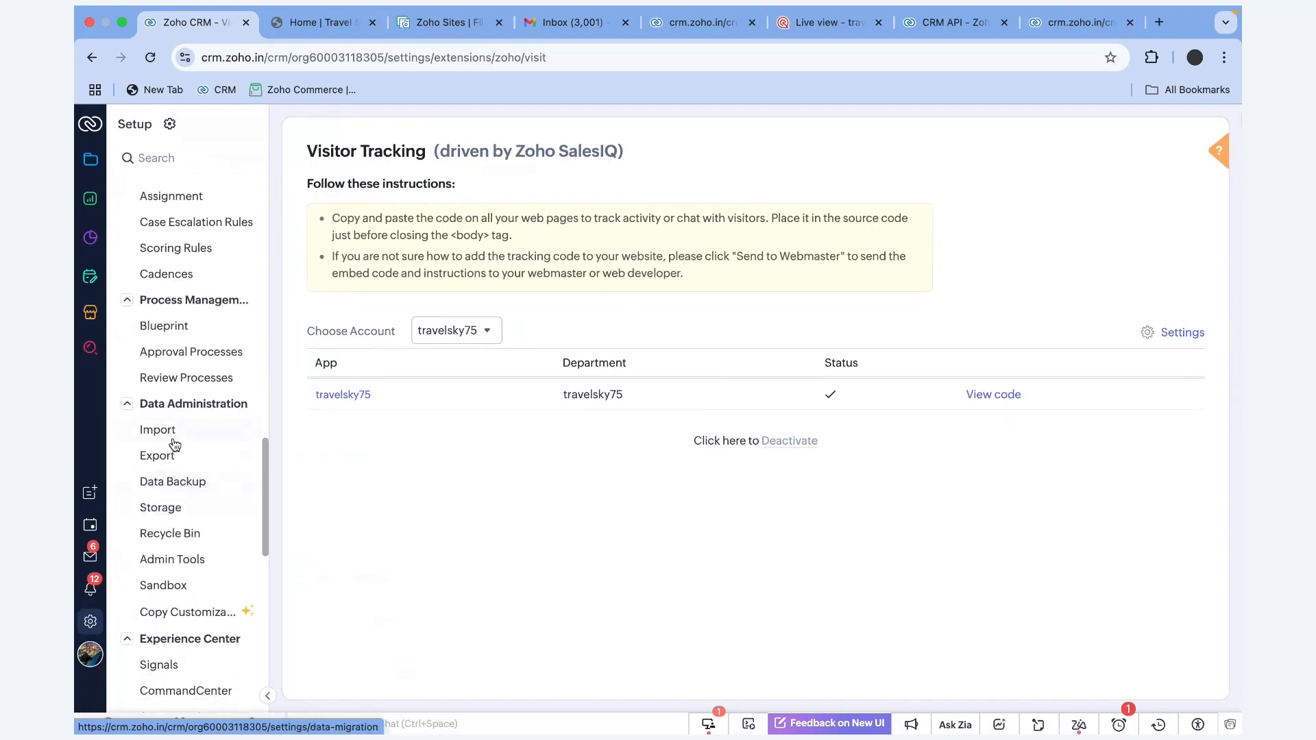
left_click(162, 438)
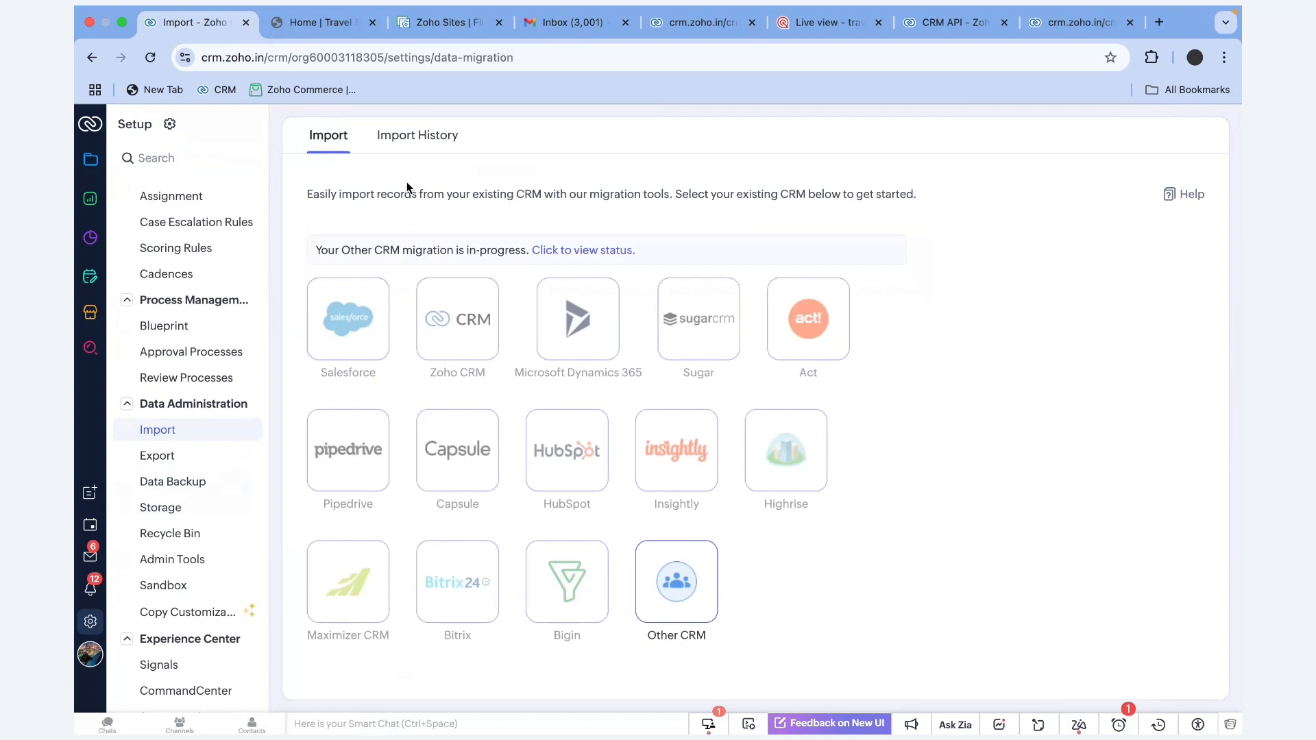
left_click(419, 148)
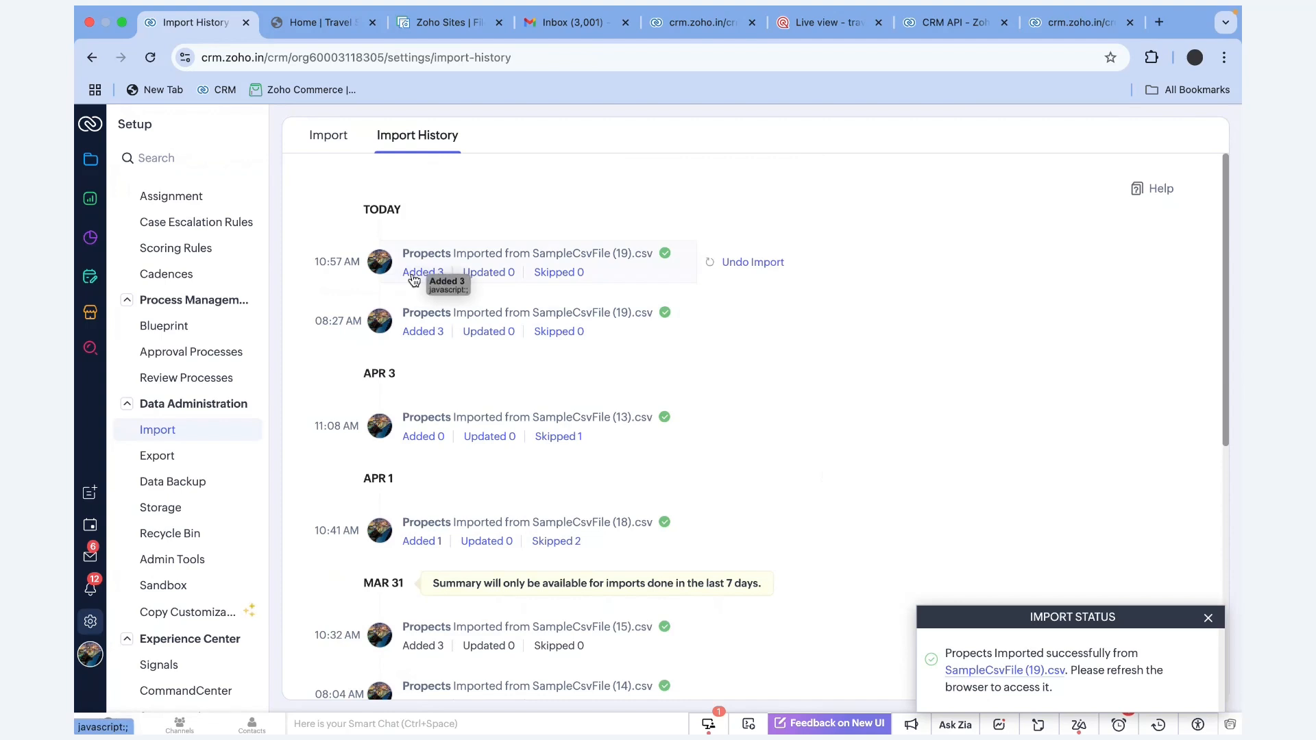
Check the 3 added and 2 skipped records (missing First Name), then return to Import
left_click(434, 274)
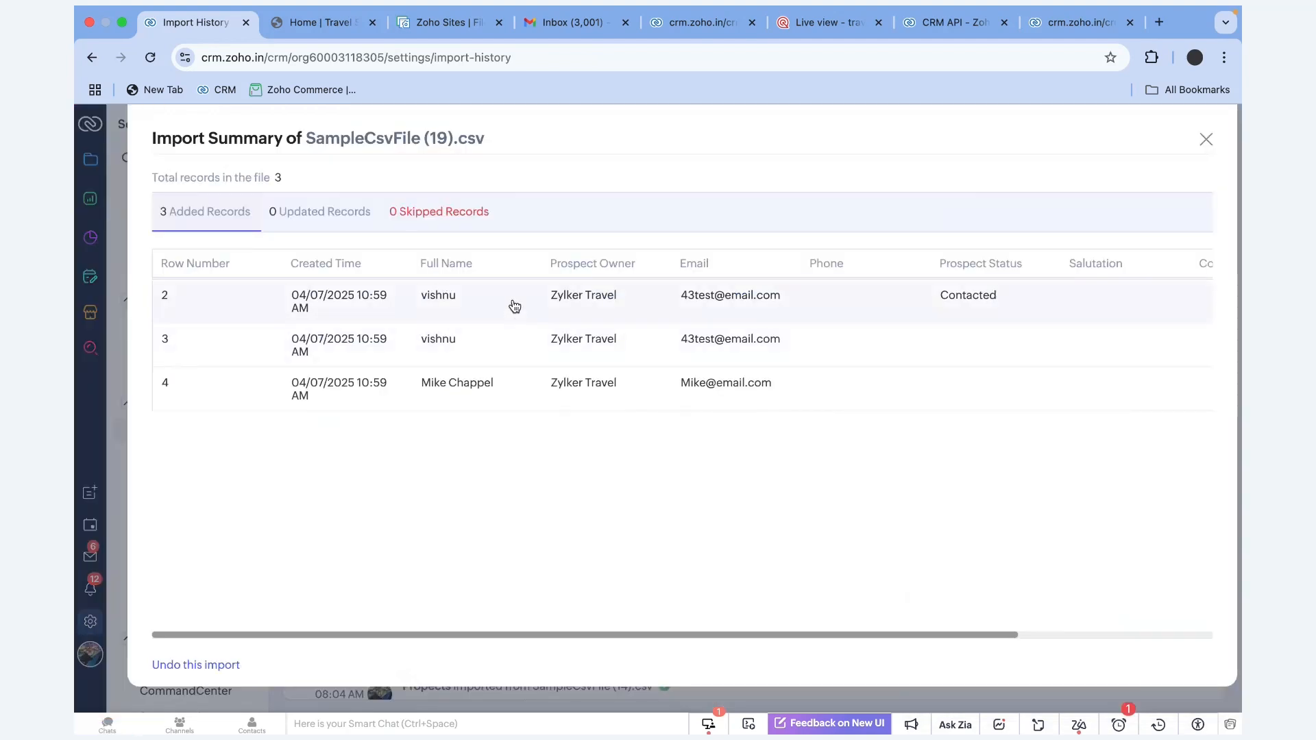
left_click(1207, 140)
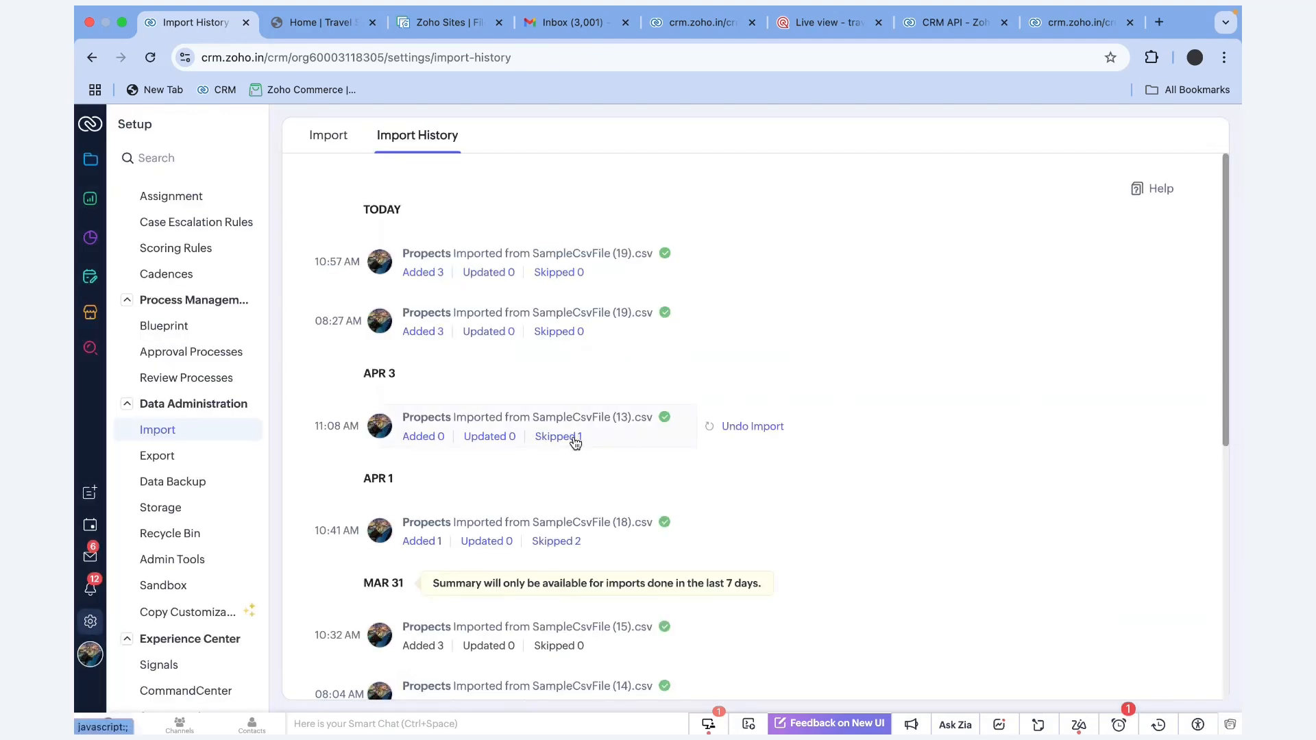
left_click(563, 542)
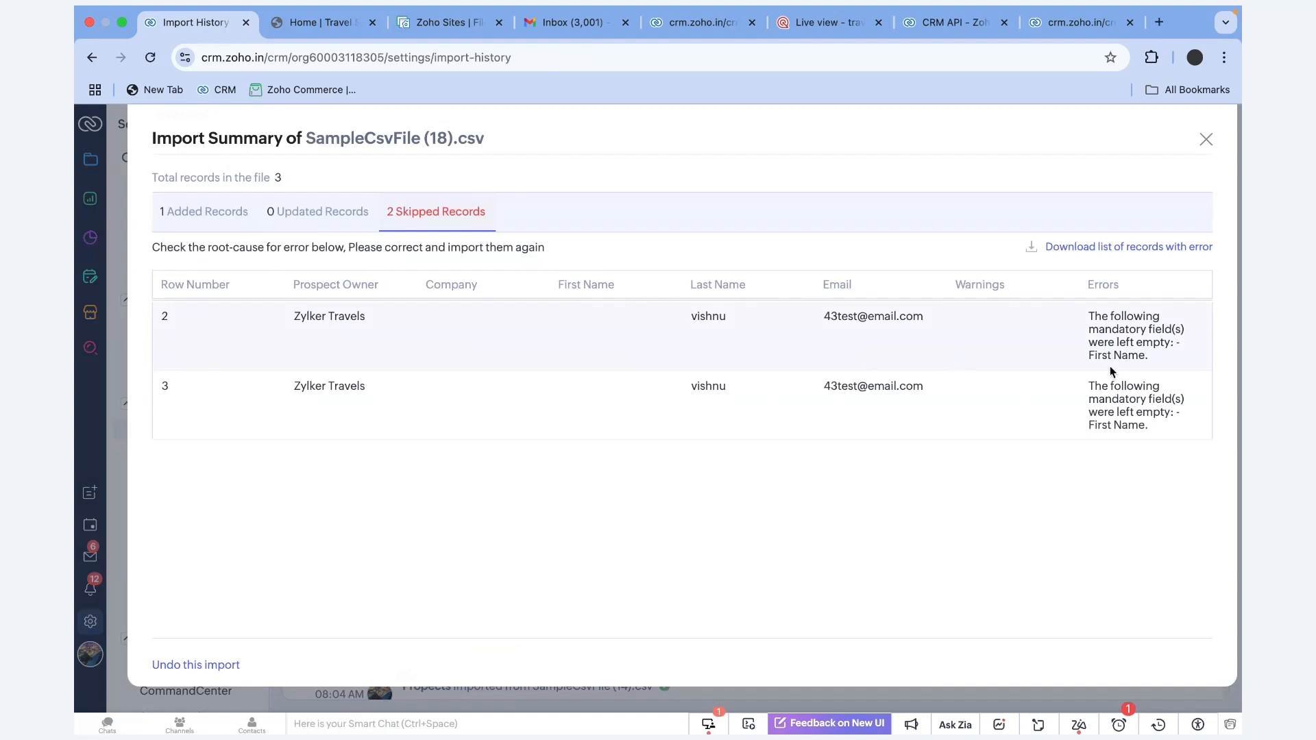
left_click_drag(1165, 359, 1073, 321)
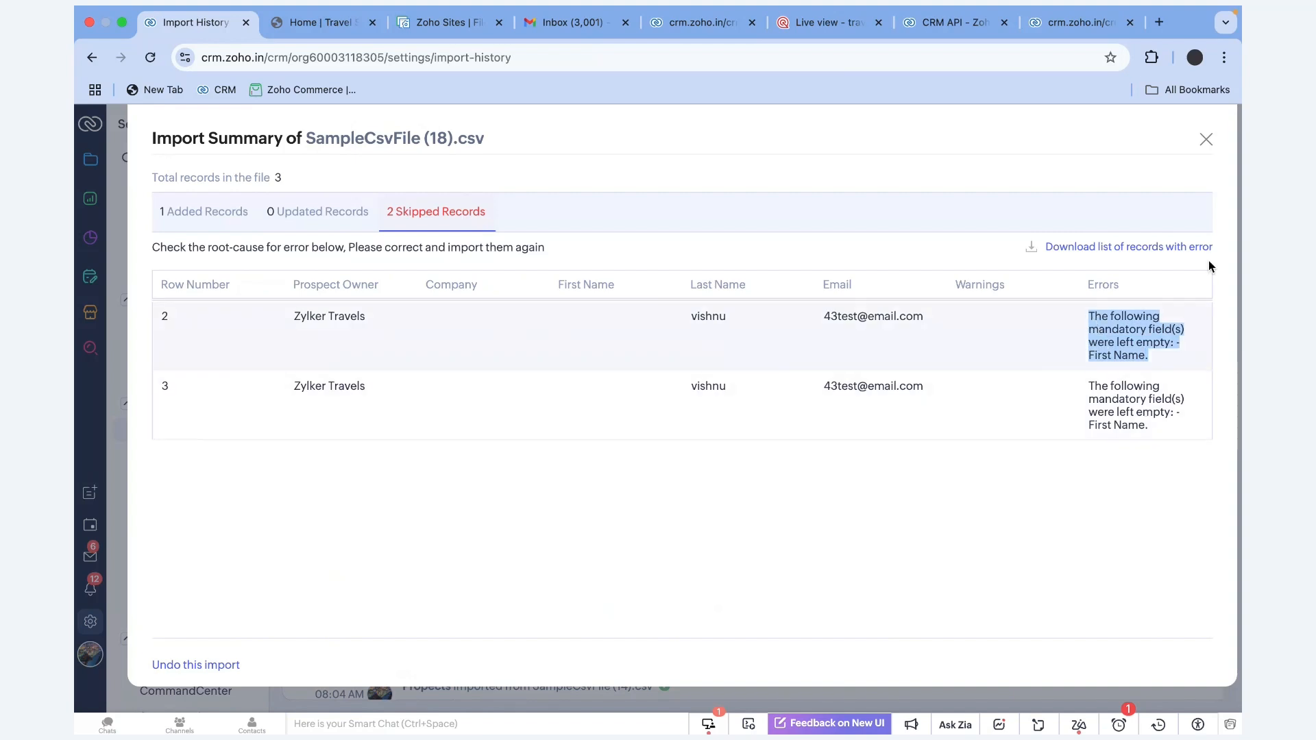
left_click(1206, 140)
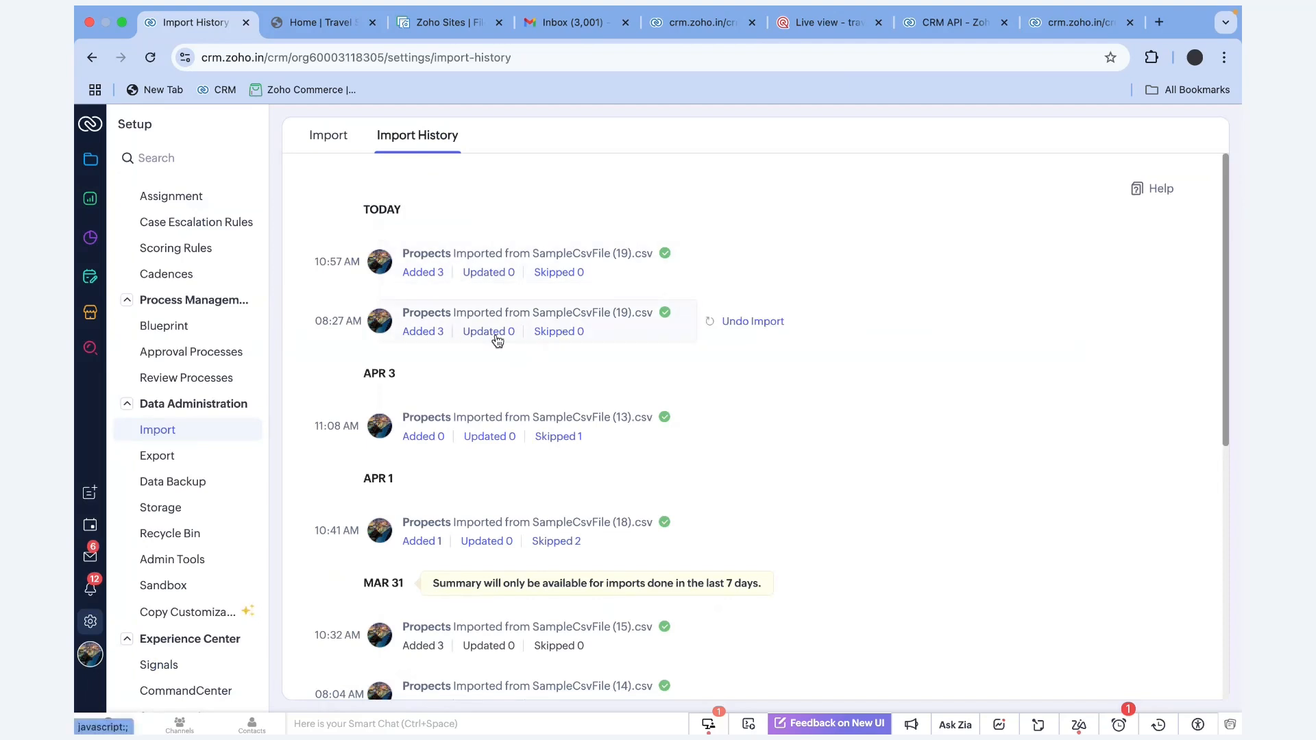
left_click(342, 142)
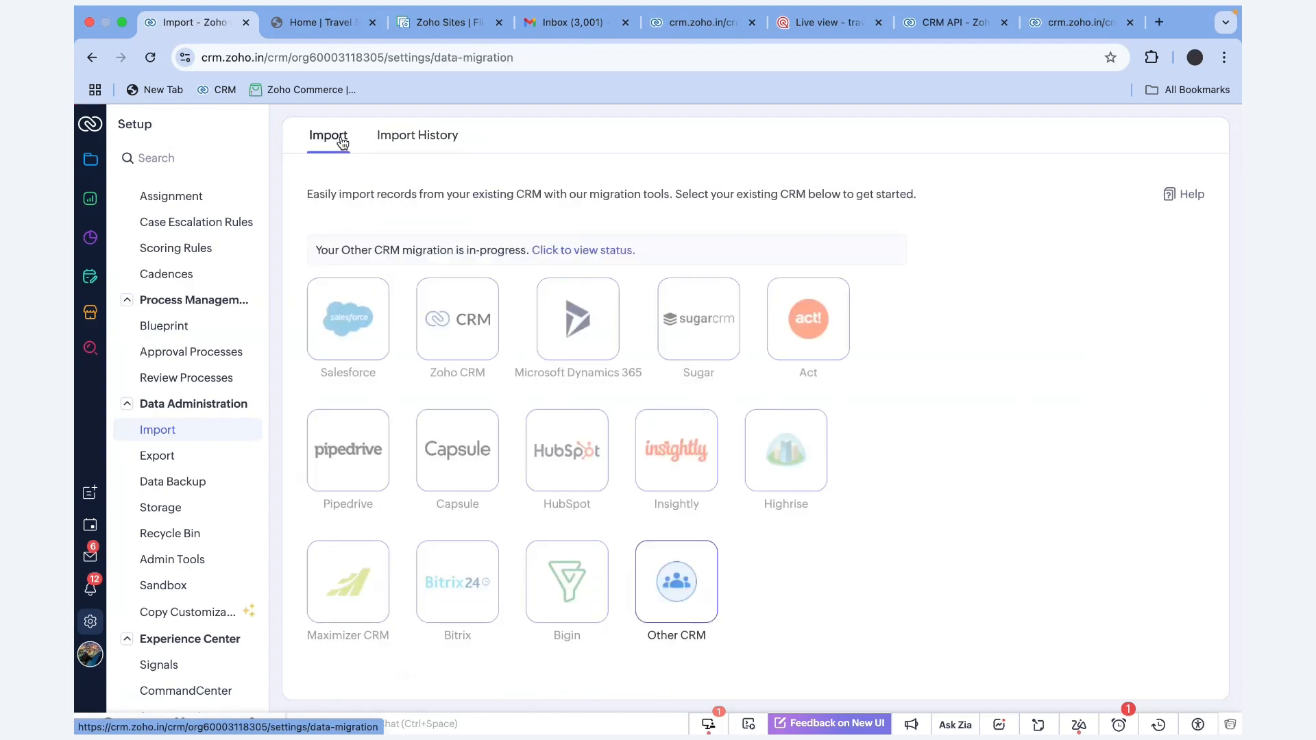
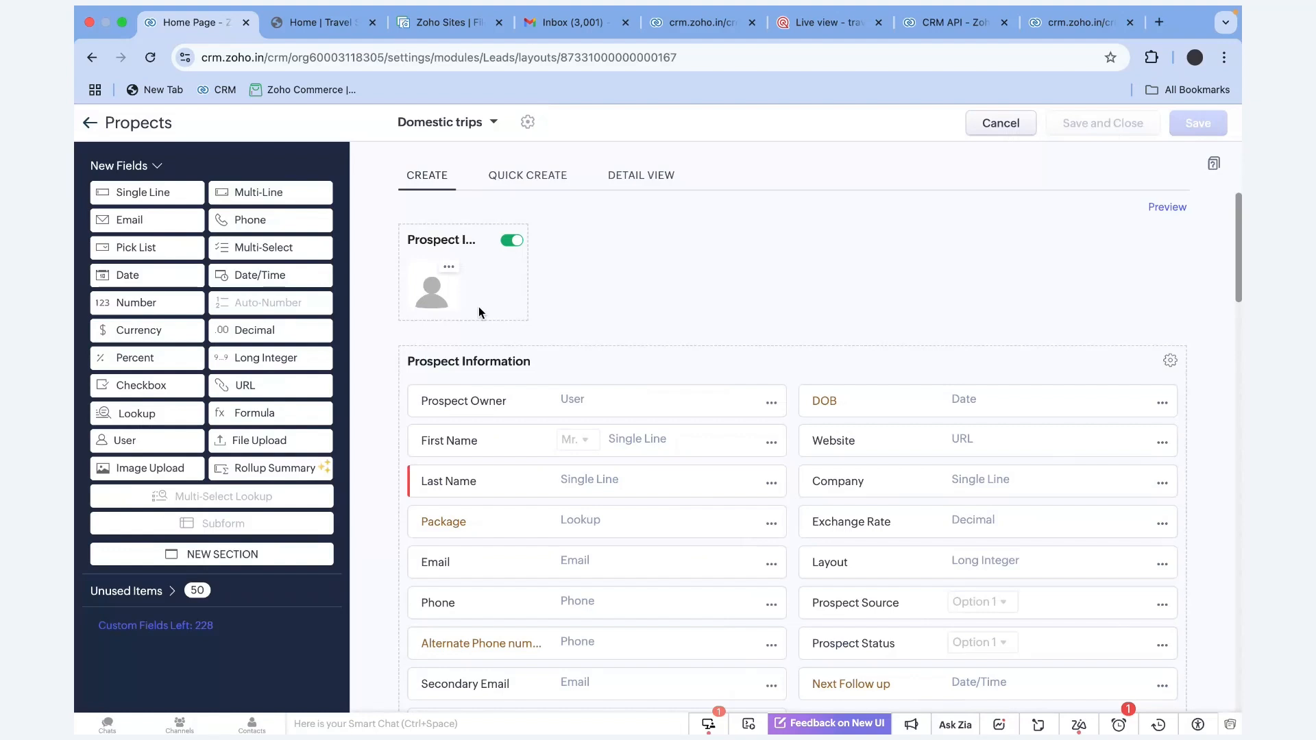
Scroll down to the Email field in the Domestic trips Prospects layout and open its options menu
scroll(568, 455, "down", 1)
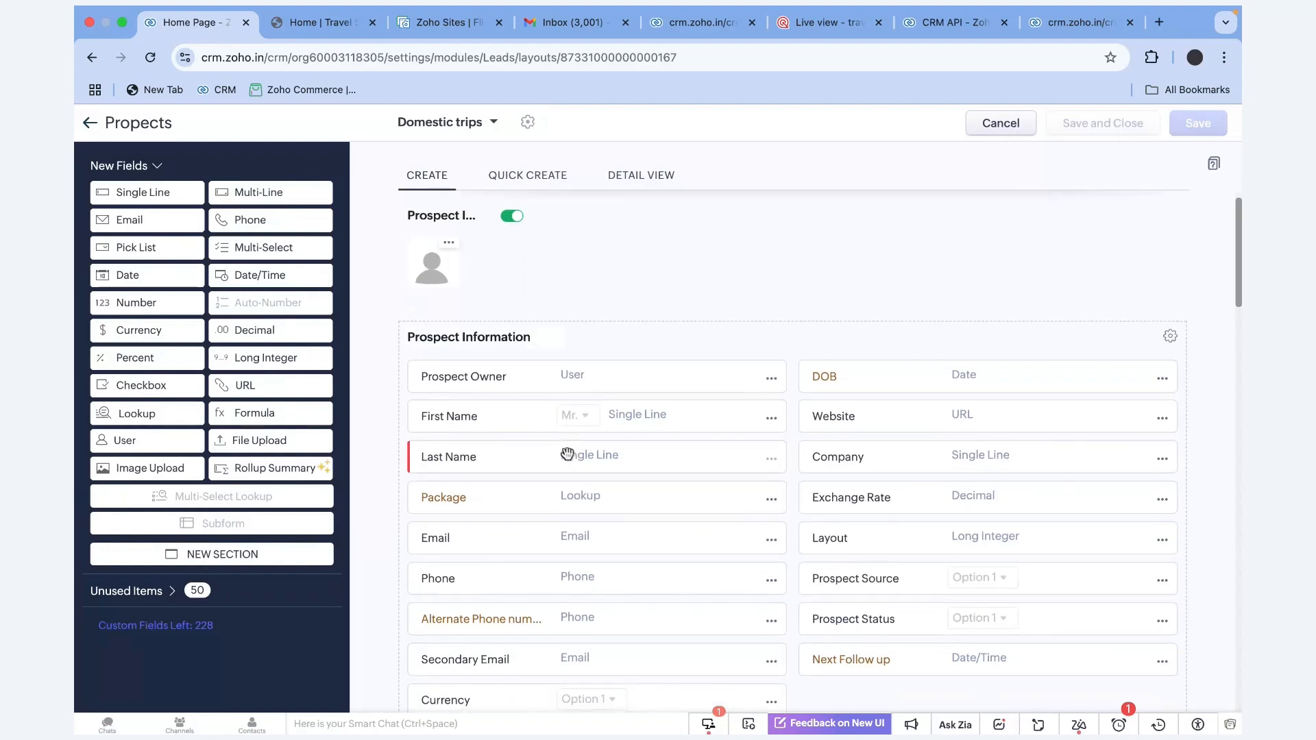
left_click(771, 540)
Set the Email field's permission to Don't Show for the Sales Person profile
left_click(714, 606)
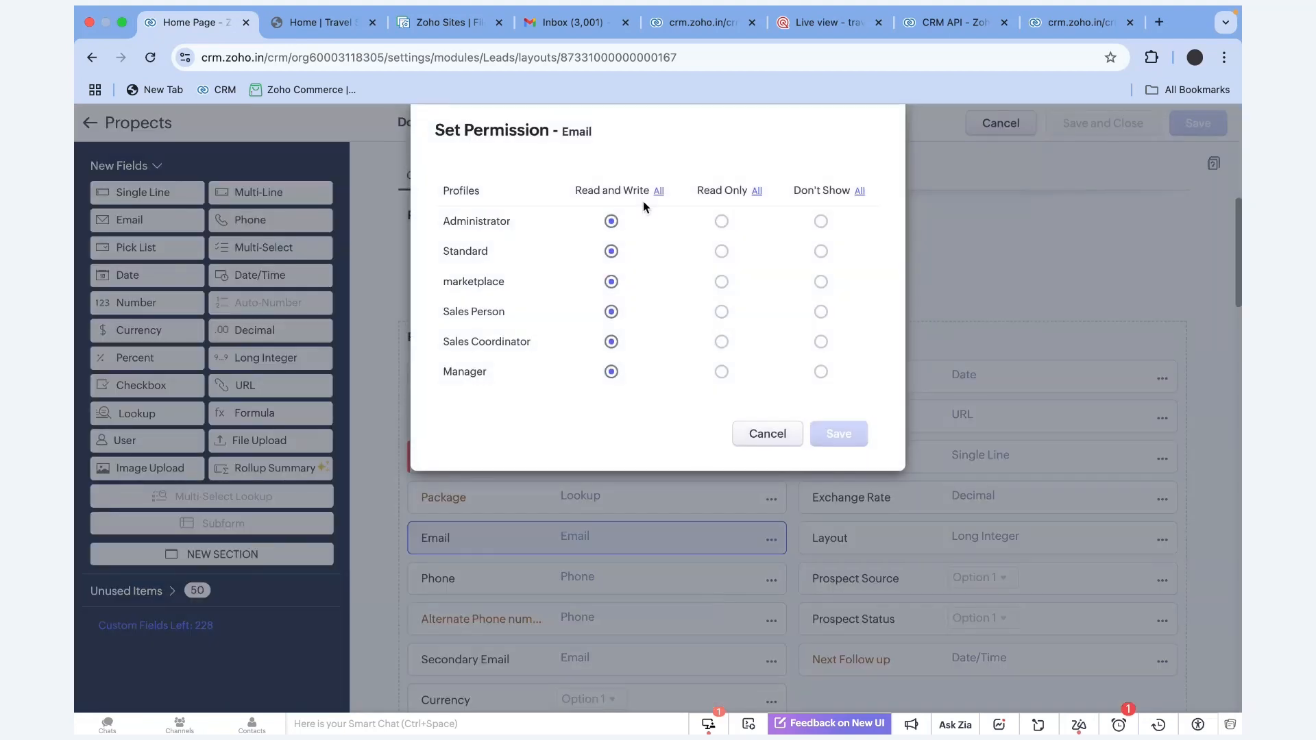
left_click_drag(606, 134, 413, 134)
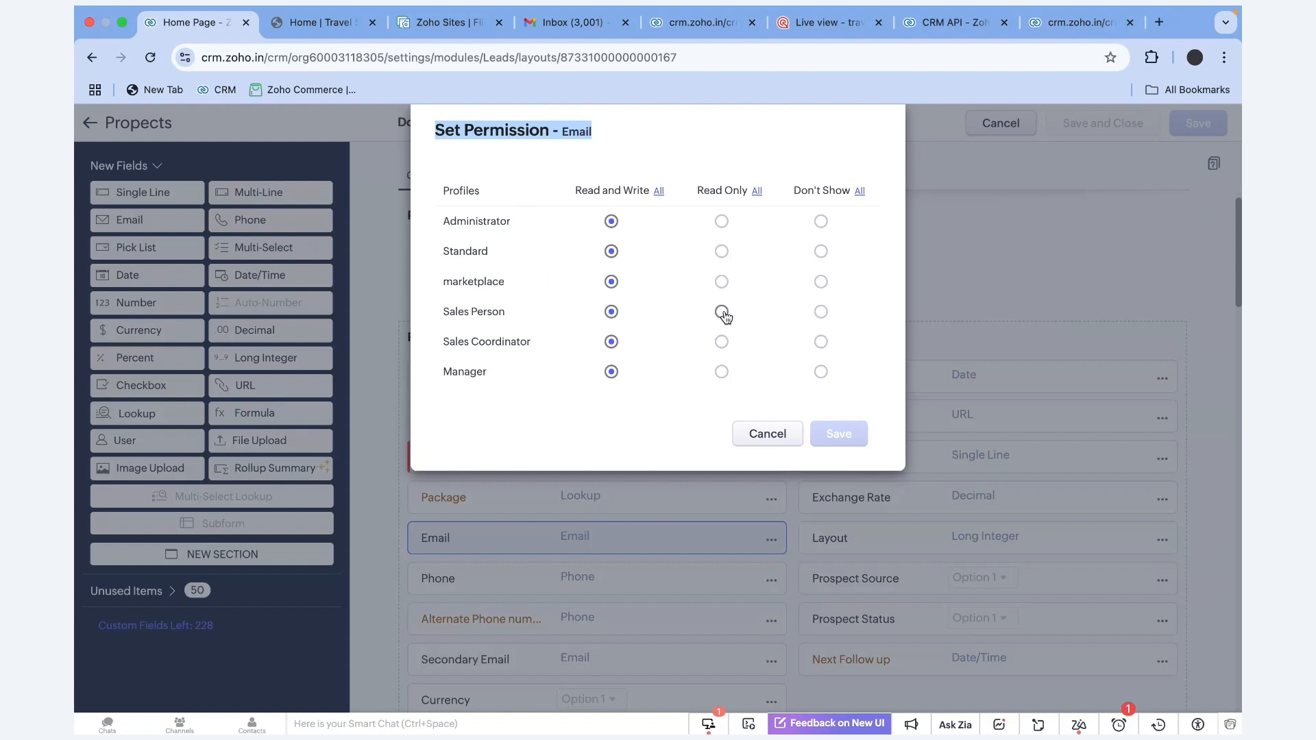
left_click(821, 313)
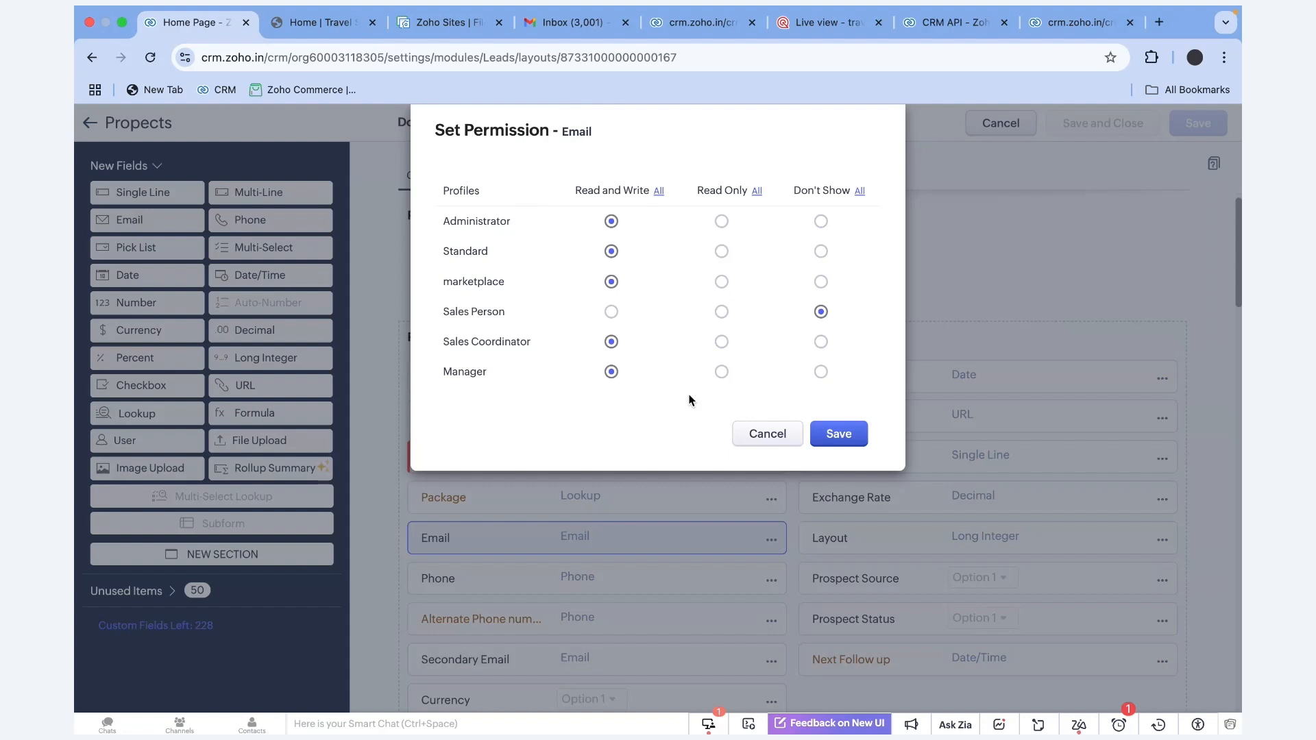
left_click(767, 433)
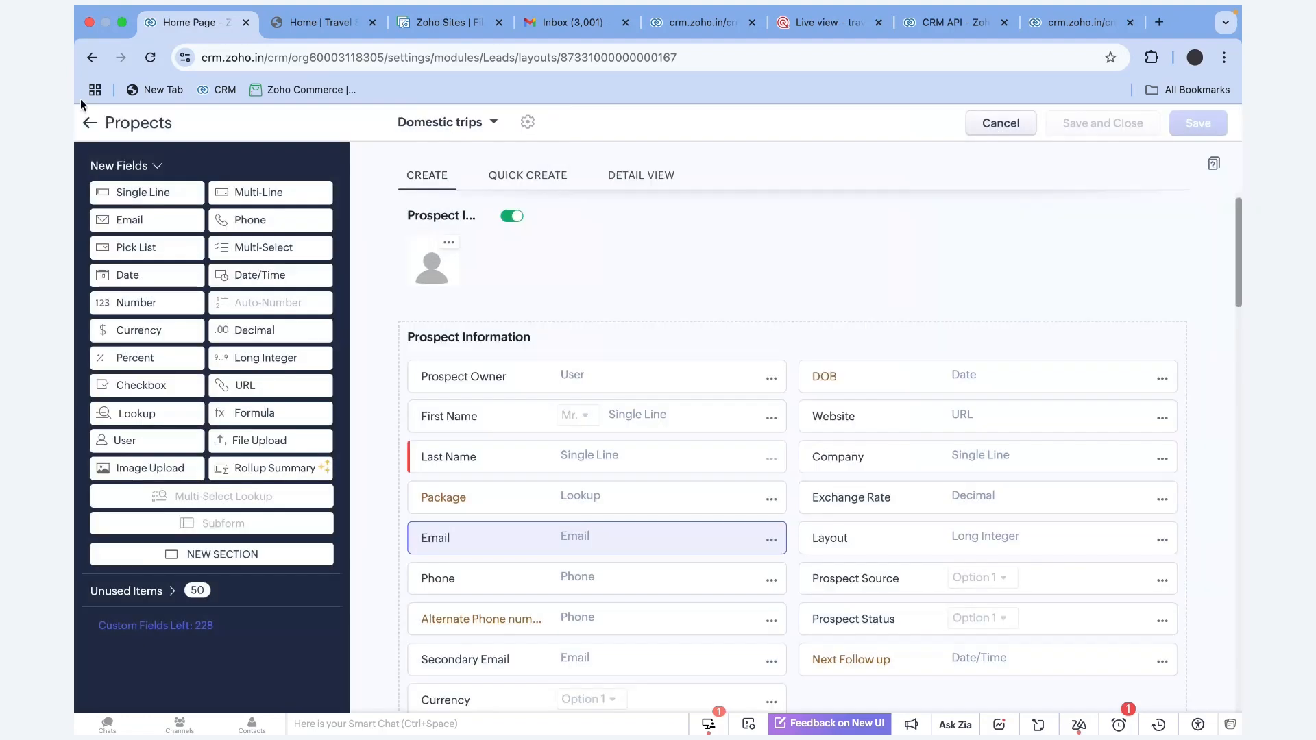
Exit the Prospects layout editor and open the All Meetings list with 1719 records
left_click(90, 123)
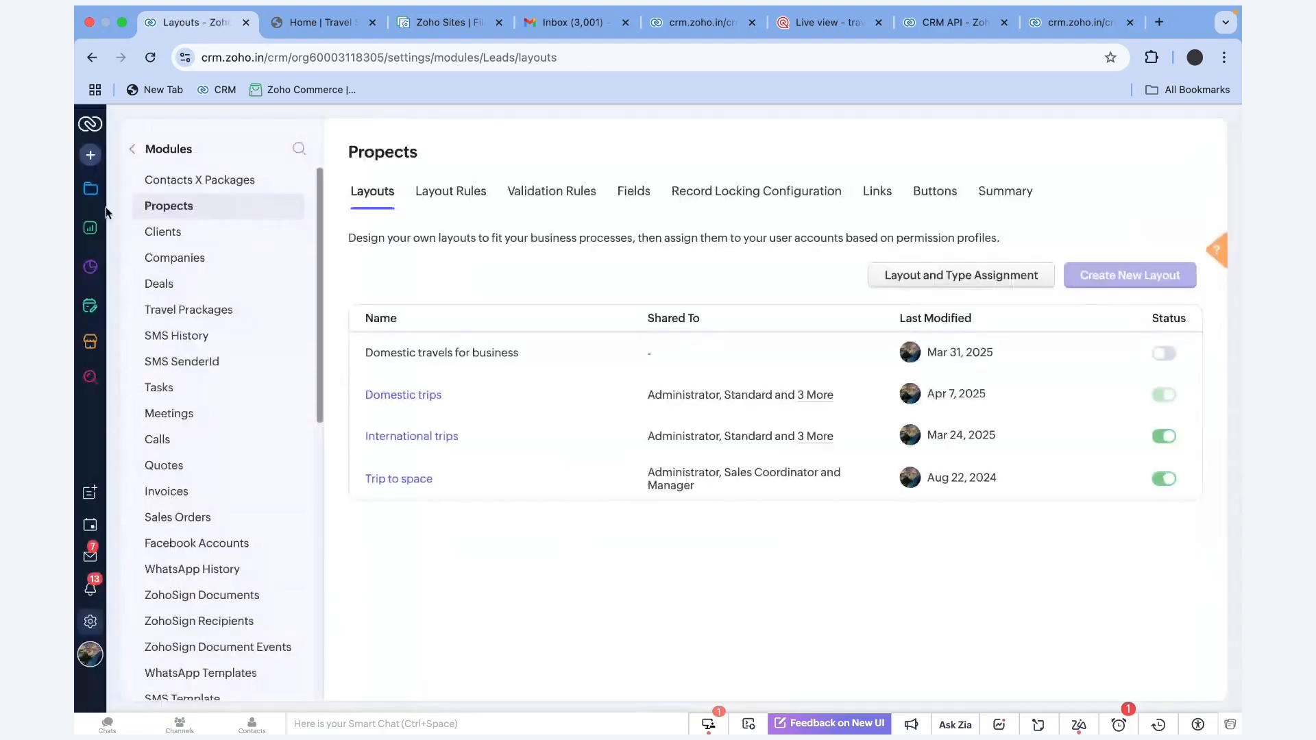
left_click(89, 192)
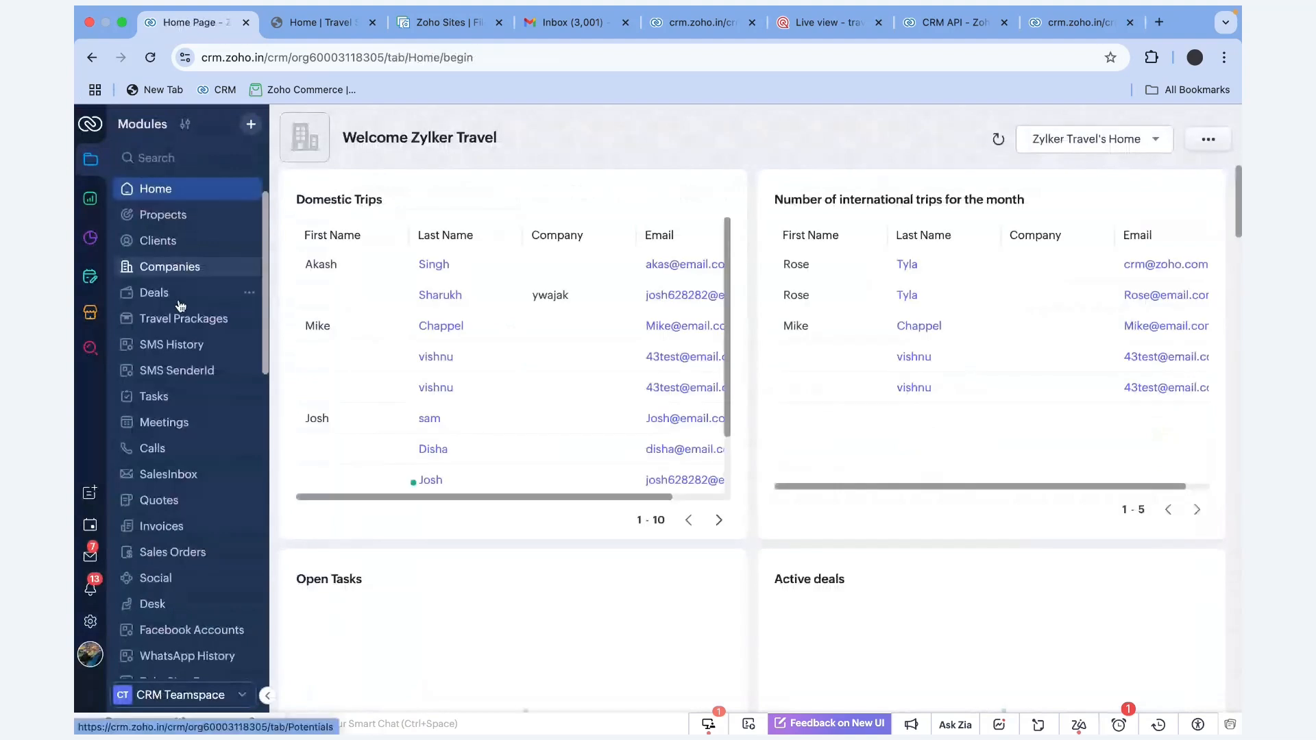
left_click(185, 425)
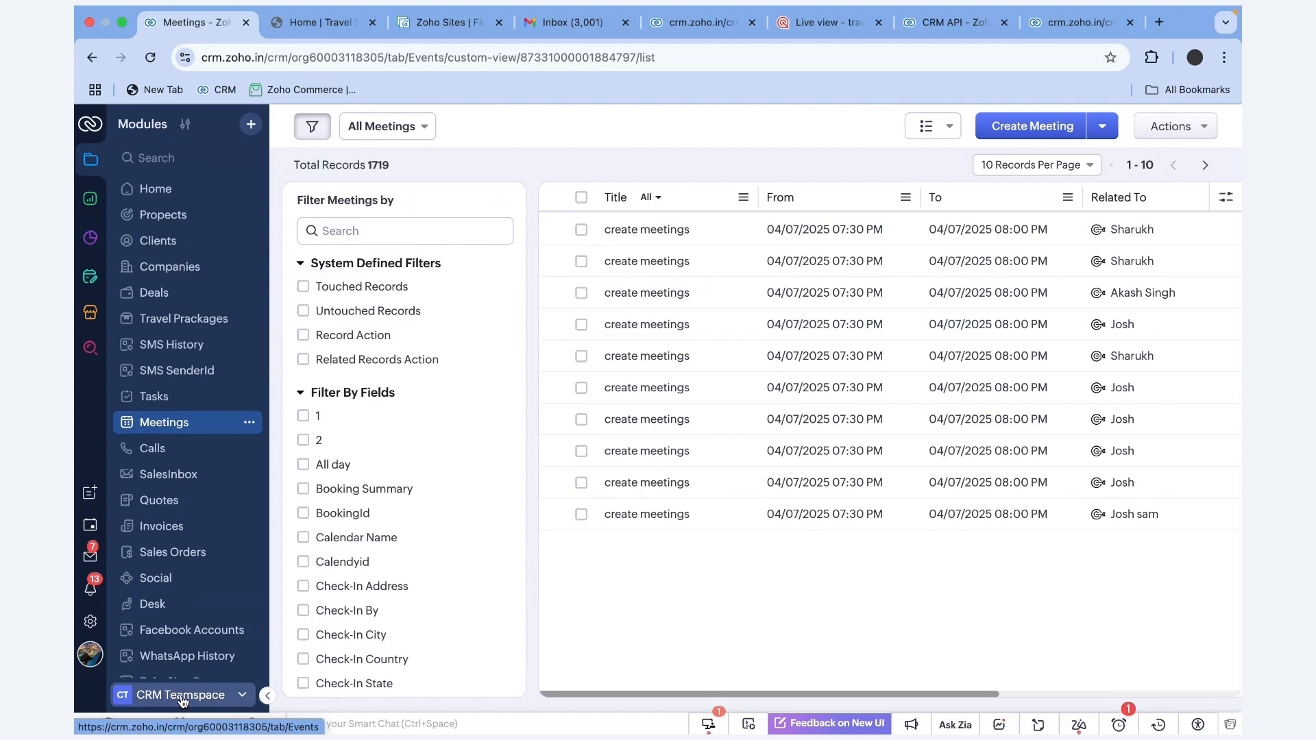
Switch to Facebook Advert Manager, then dIKSHGA Tab, then back to CRM Teamspace
left_click(183, 704)
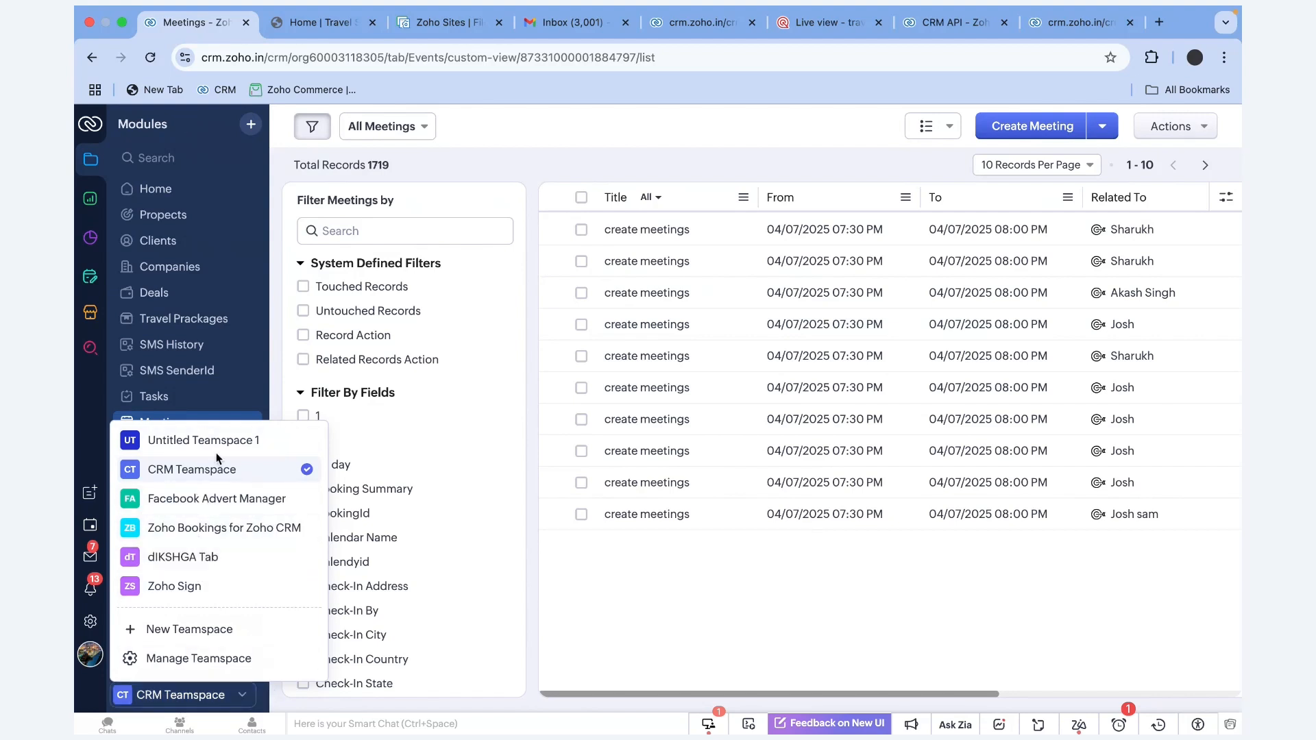
left_click(206, 498)
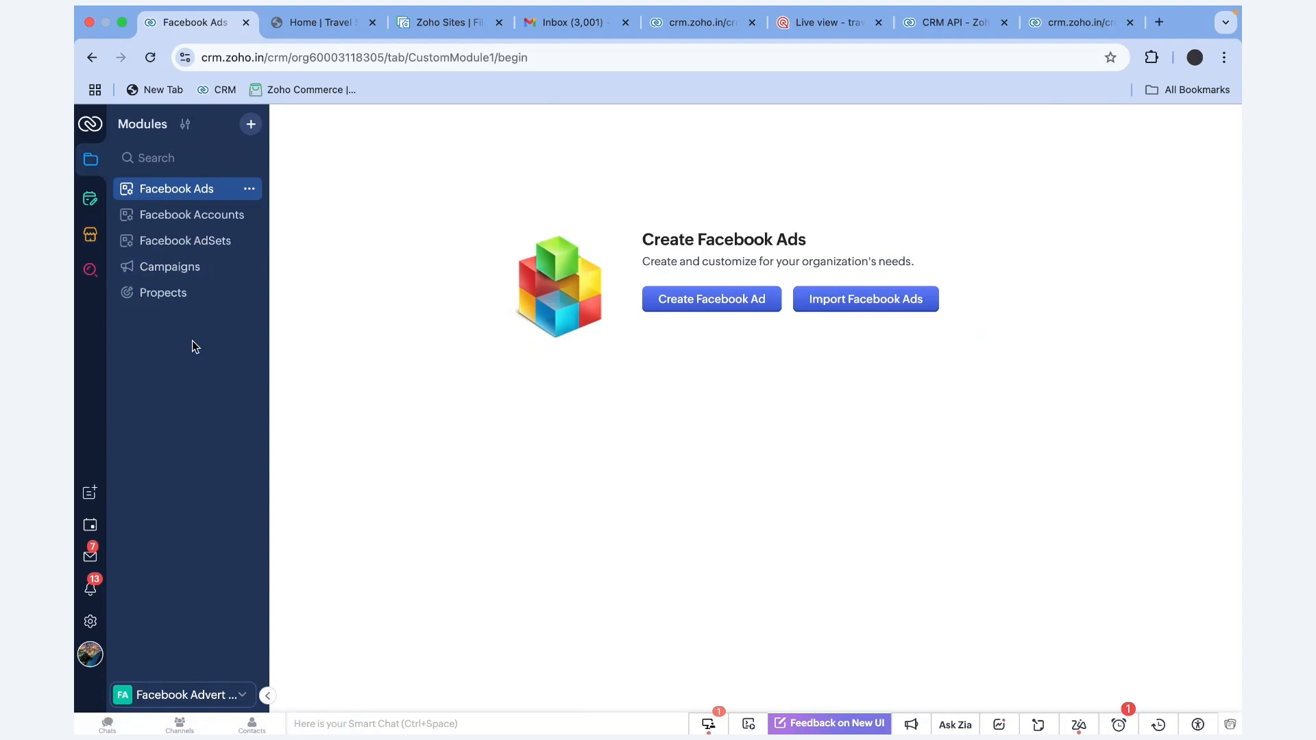
left_click(184, 695)
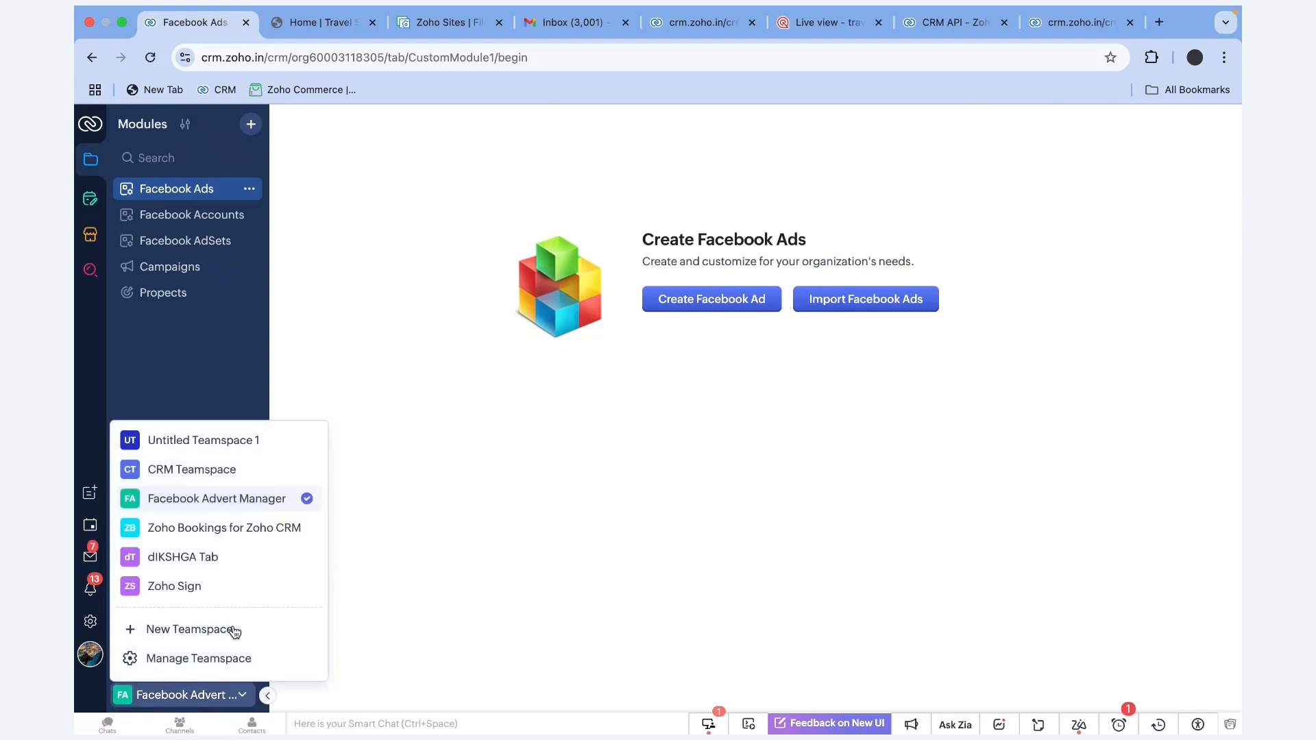
left_click(208, 567)
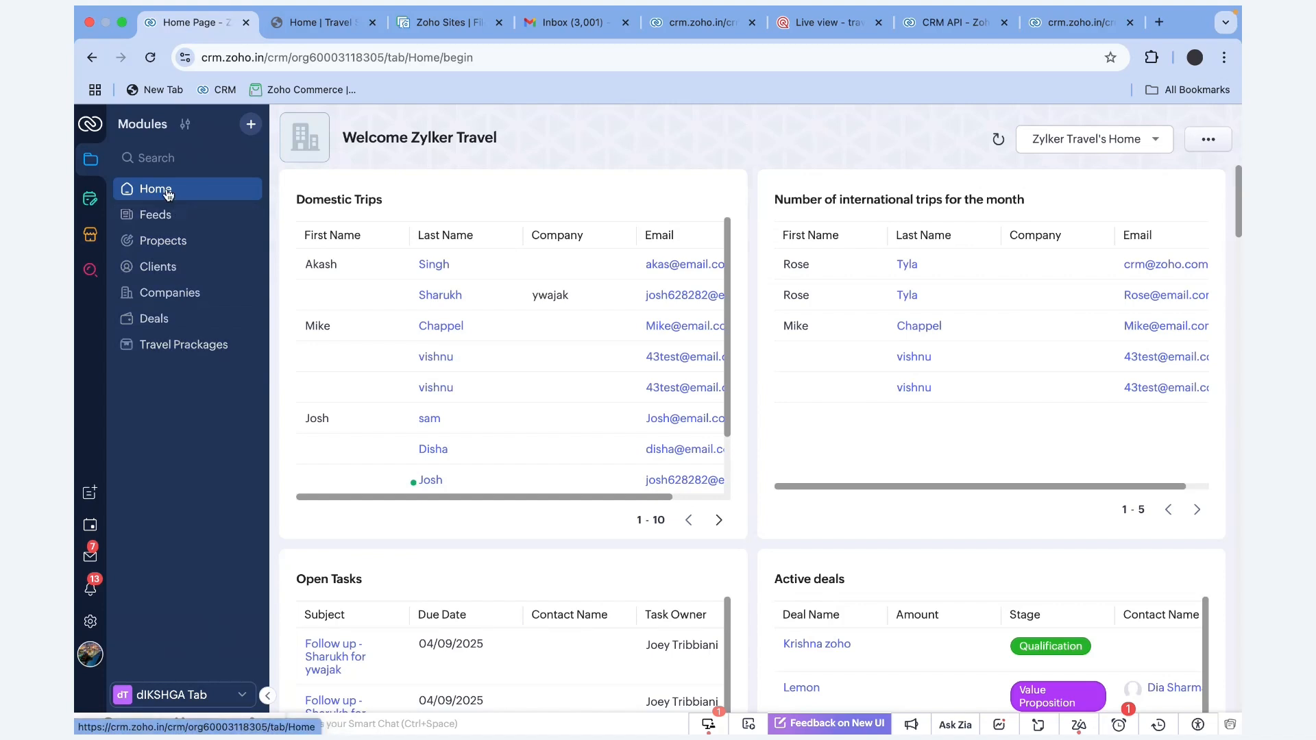
left_click(180, 696)
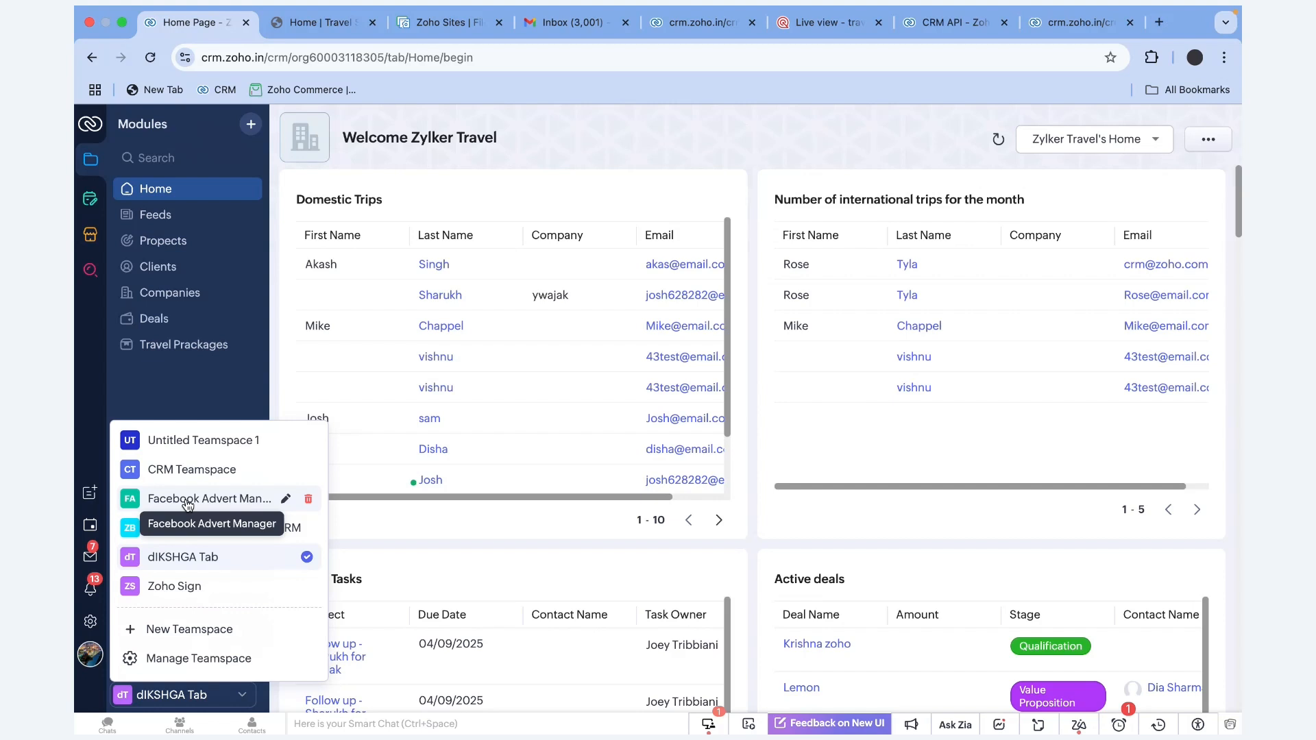
left_click(185, 471)
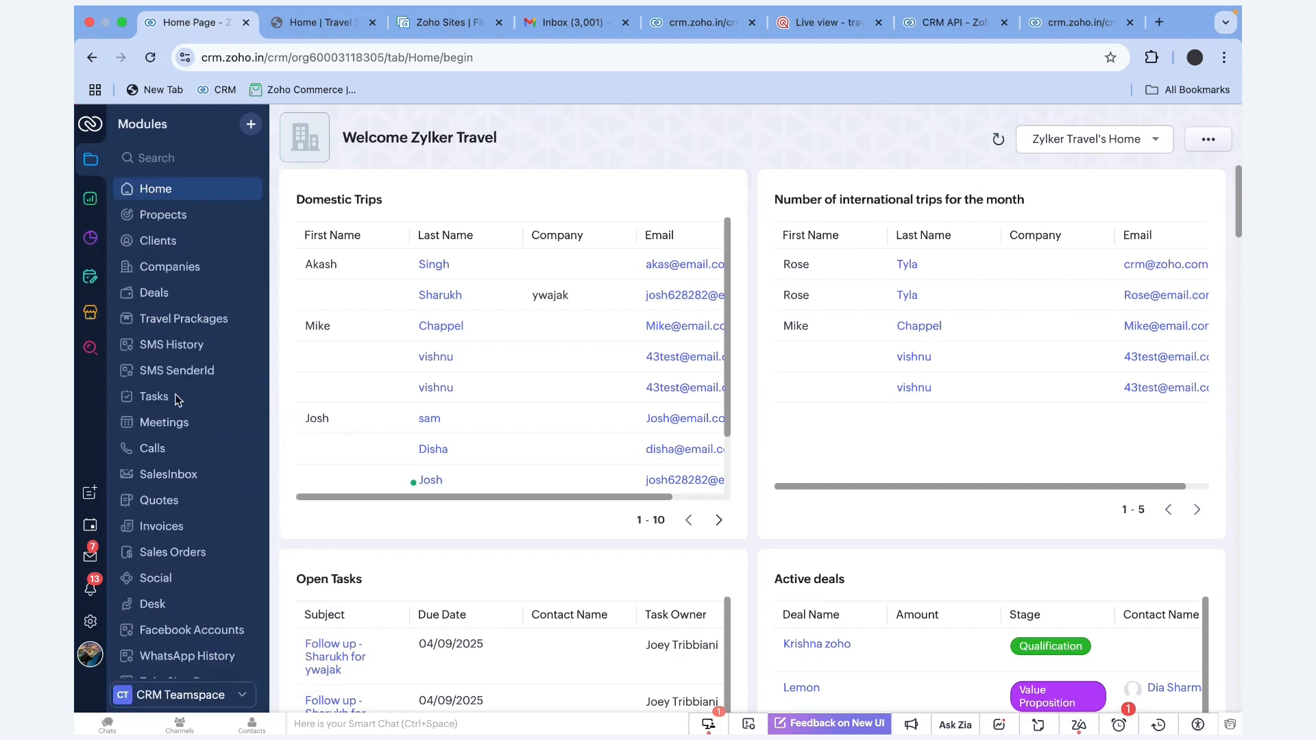